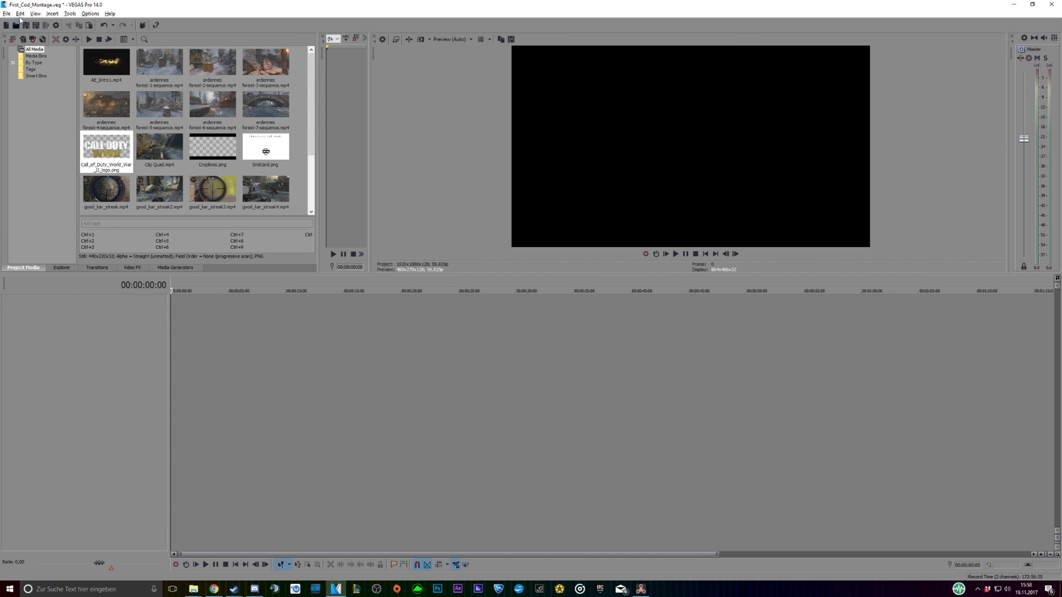
pyautogui.click(6, 13)
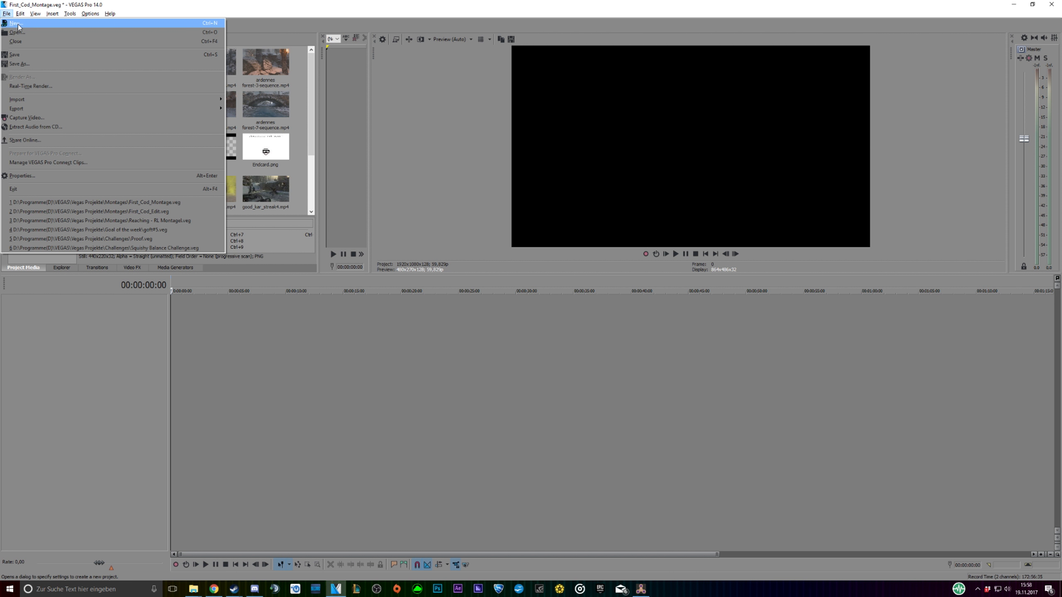
pyautogui.click(18, 23)
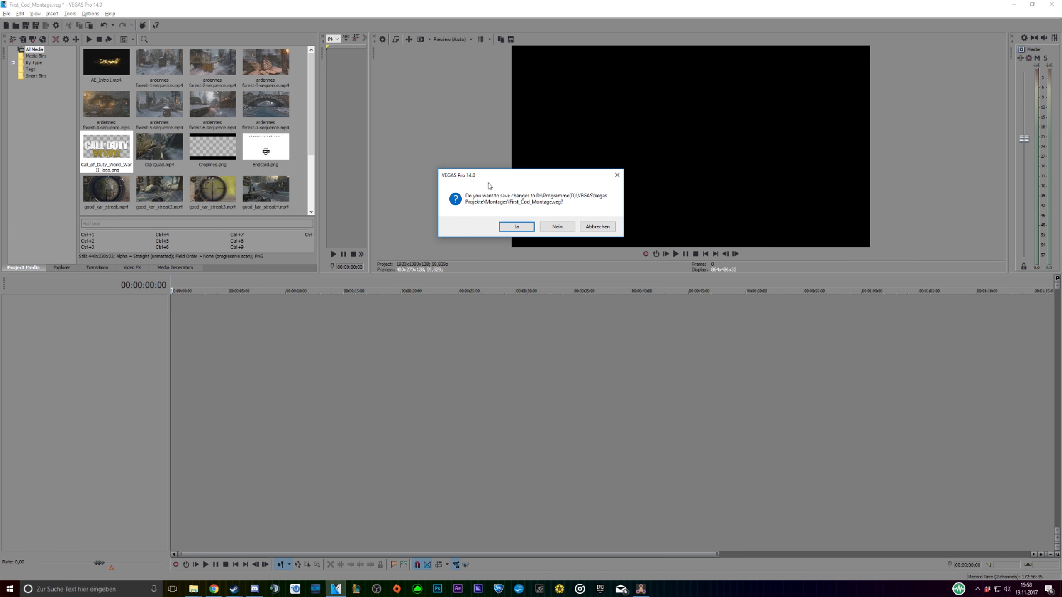
pyautogui.click(557, 227)
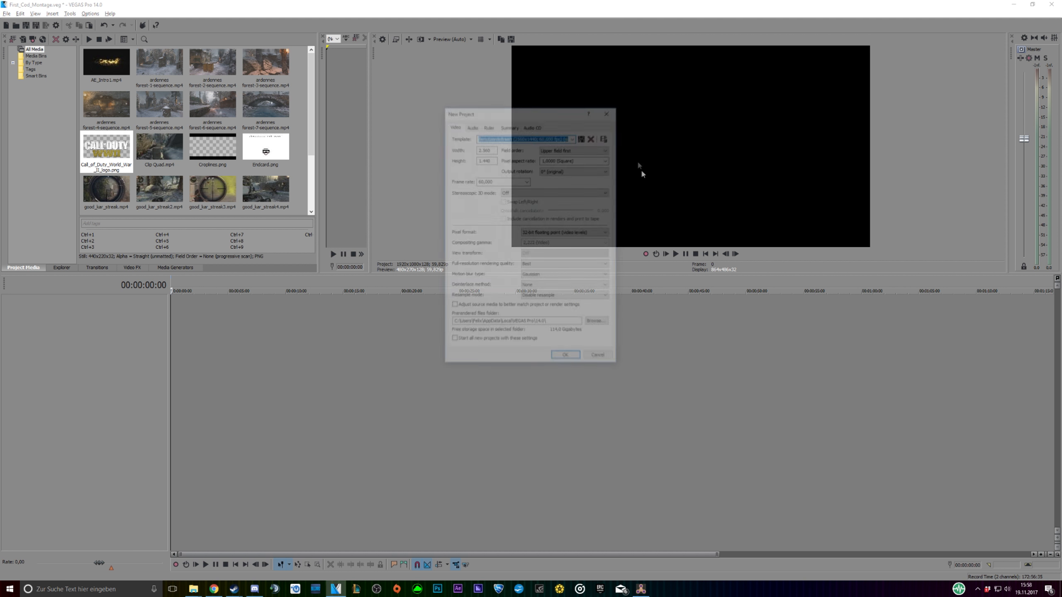
pyautogui.click(610, 111)
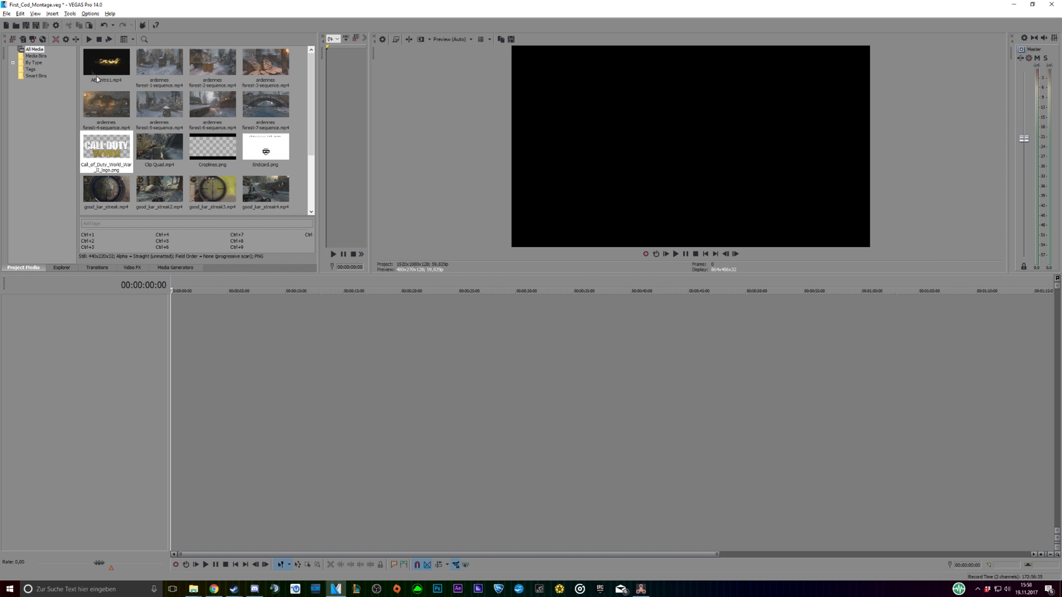
pyautogui.click(6, 13)
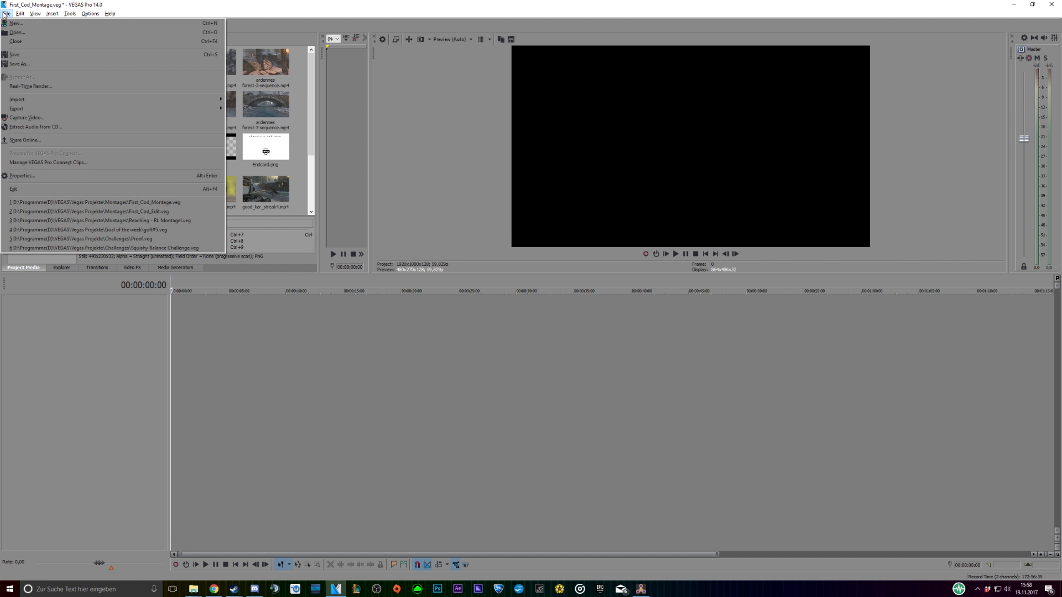
pyautogui.moveTo(99, 102)
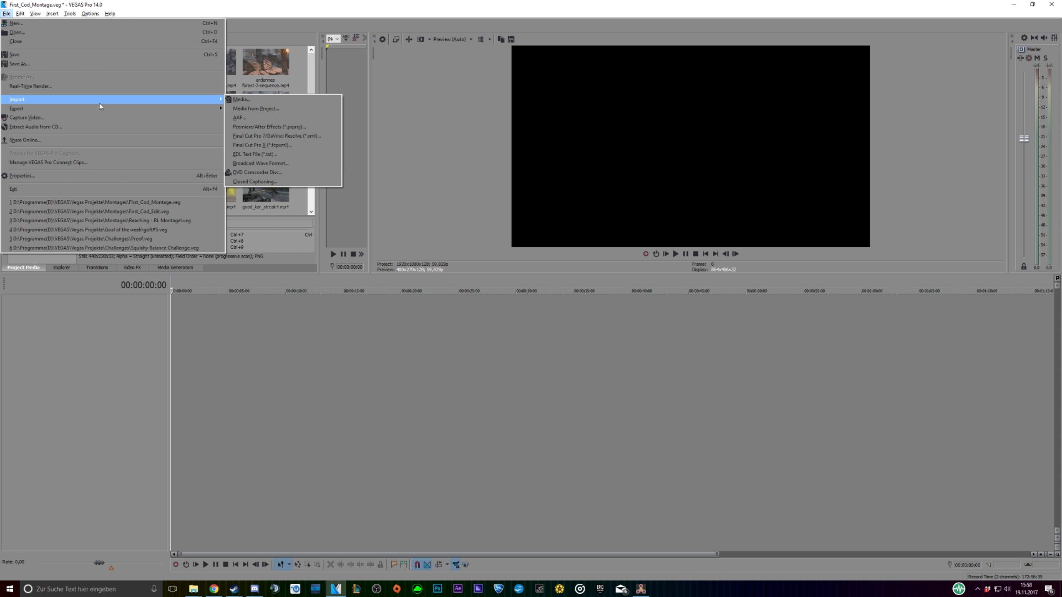
pyautogui.click(270, 101)
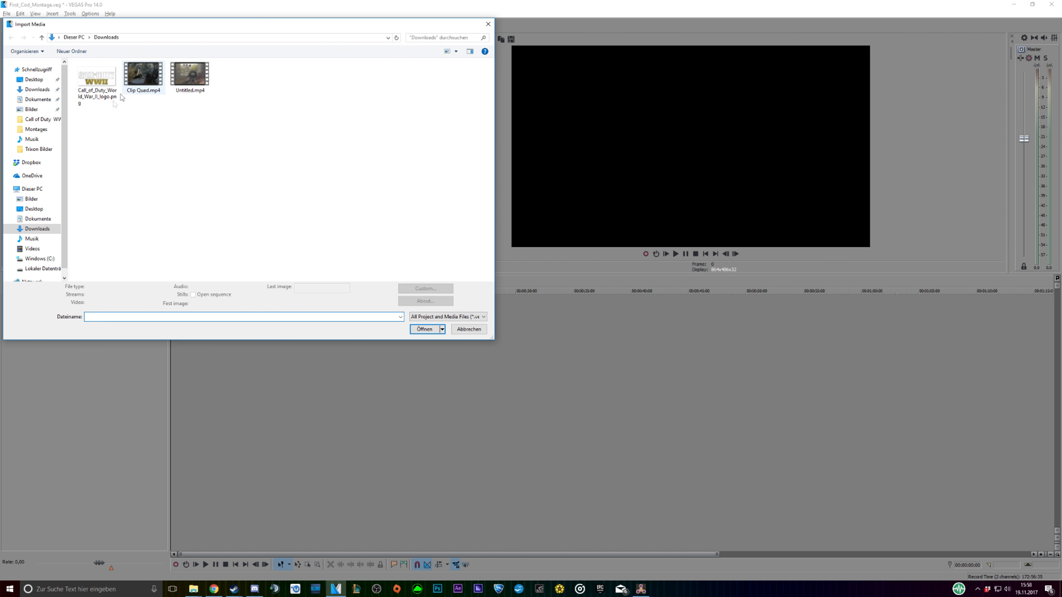
pyautogui.click(488, 24)
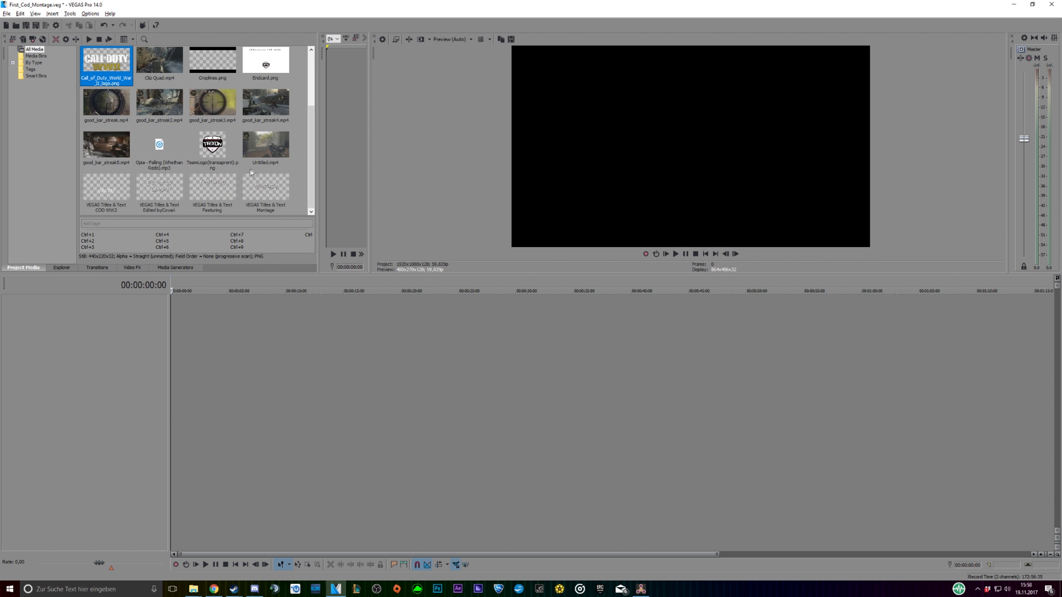
# Look through the project media, including the intro, map sequences, logo, streak clips and music file
pyautogui.click(202, 158)
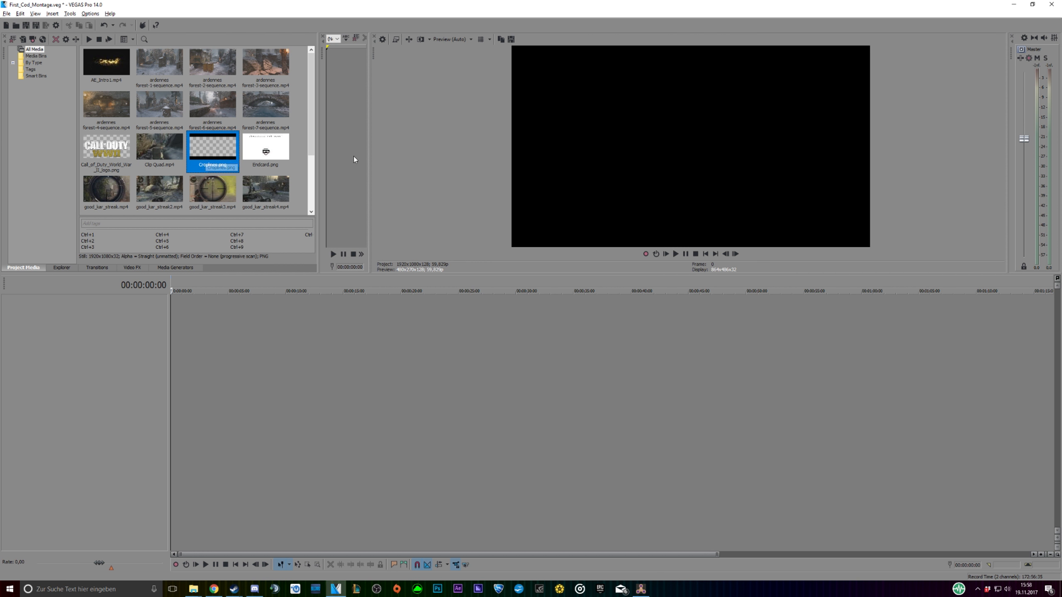
pyautogui.click(83, 62)
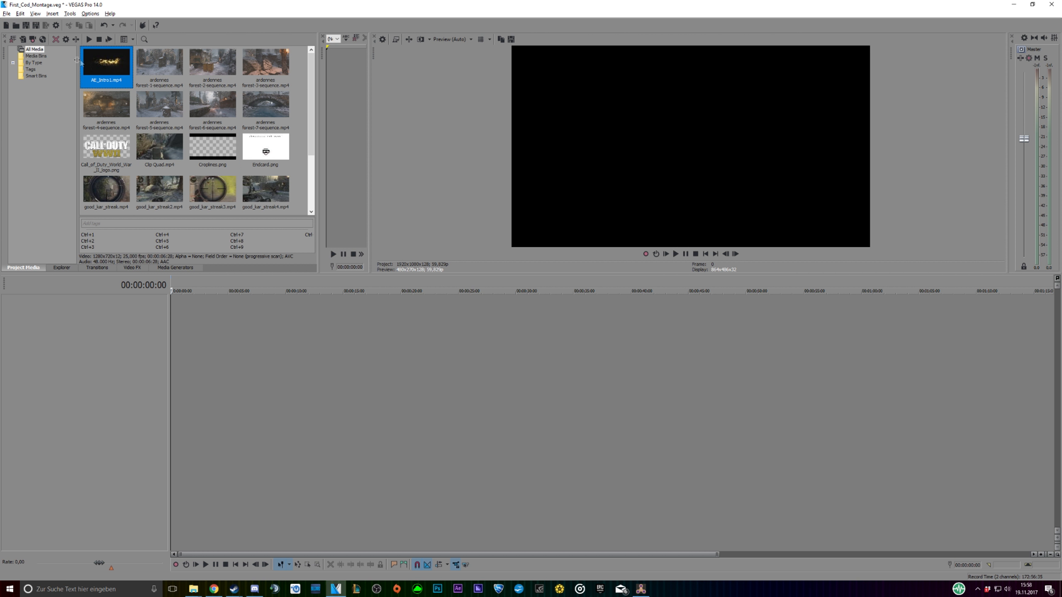
pyautogui.click(112, 151)
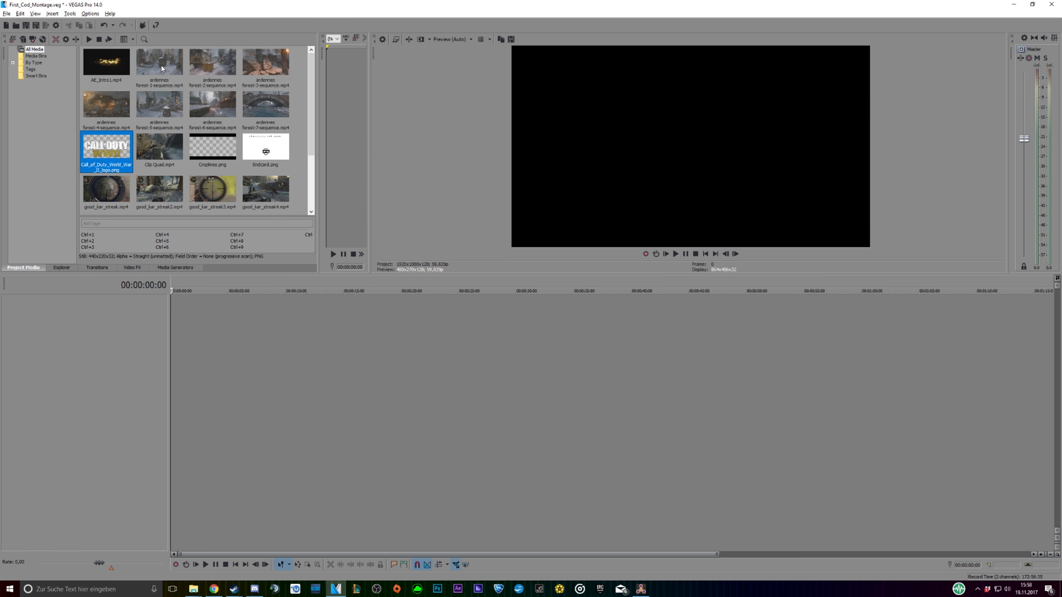
pyautogui.click(176, 85)
pyautogui.click(222, 63)
pyautogui.click(280, 67)
pyautogui.scroll(-3, 152, 115)
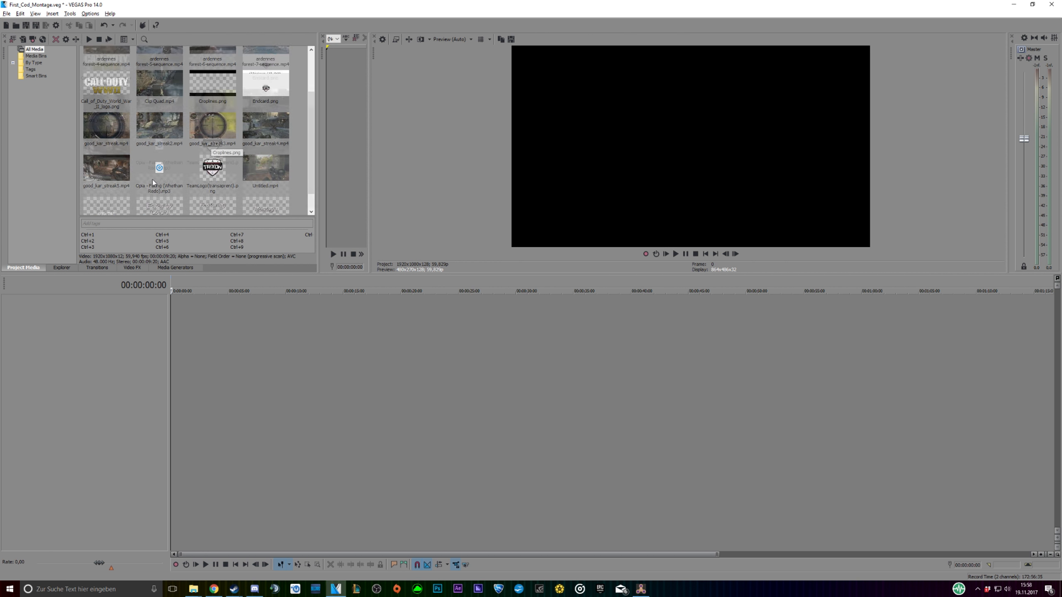
pyautogui.click(151, 115)
pyautogui.click(103, 112)
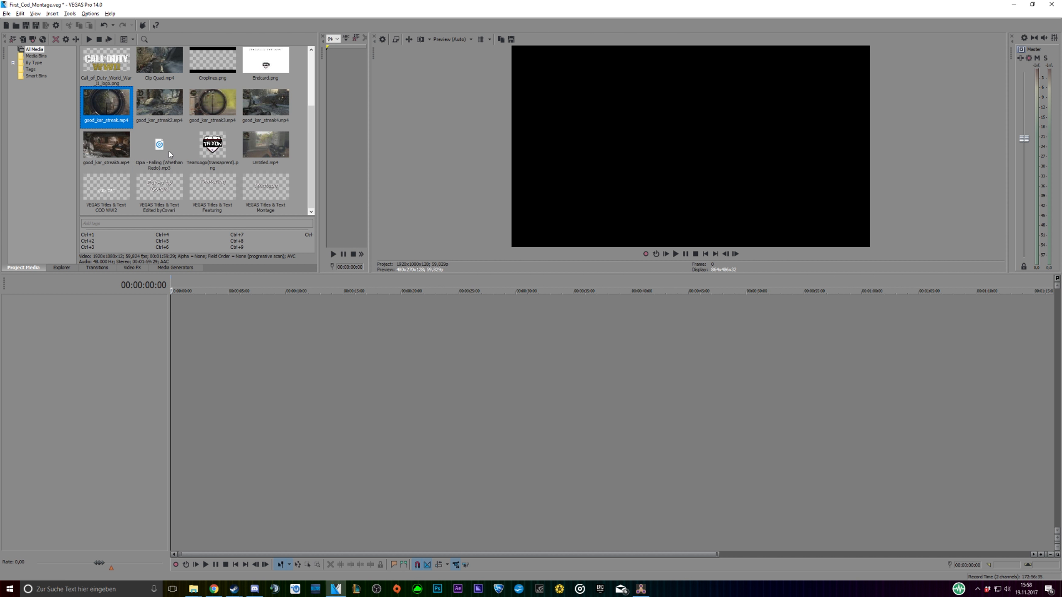
pyautogui.click(169, 151)
pyautogui.click(167, 112)
pyautogui.scroll(1, 175, 138)
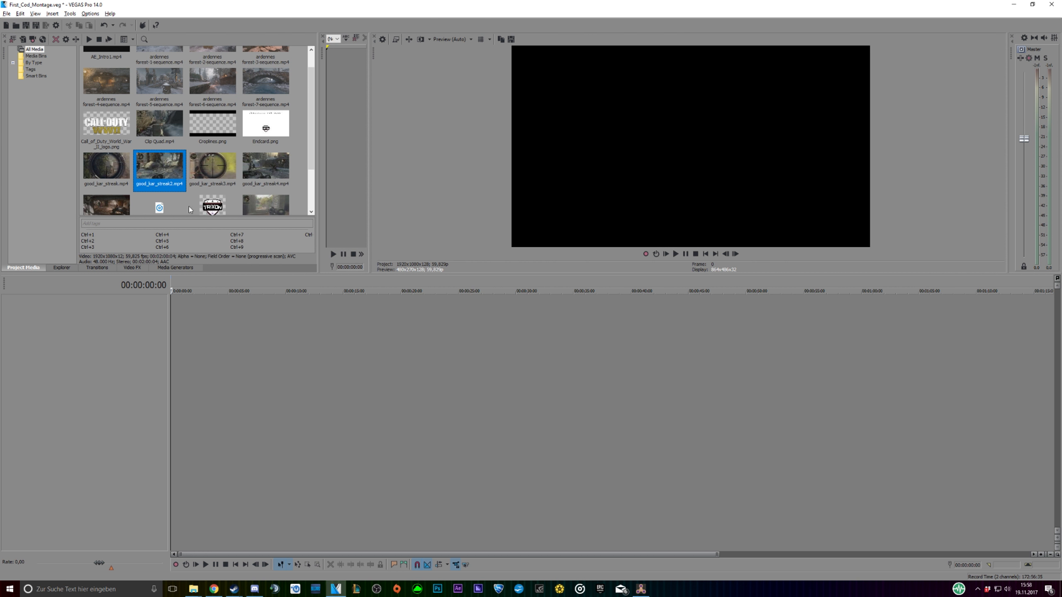
pyautogui.scroll(-1, 276, 179)
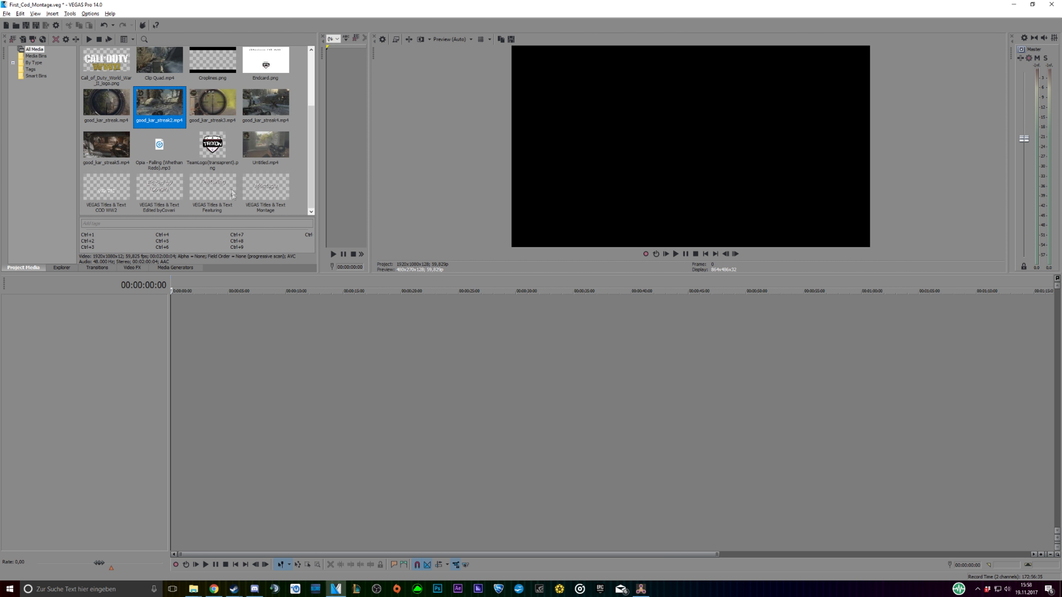
pyautogui.click(267, 113)
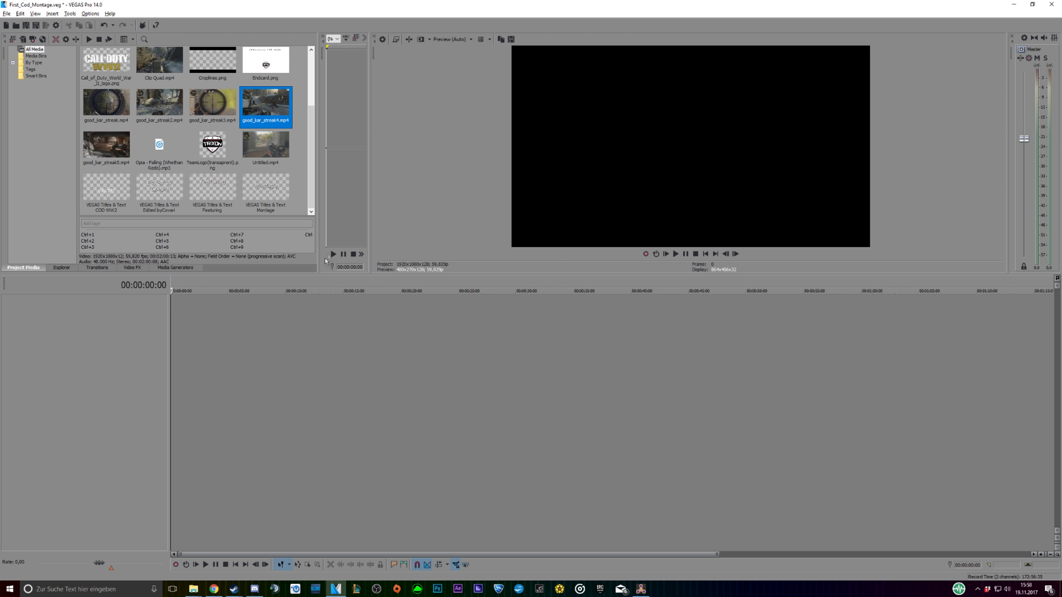
# Add good_bar_streak5.mp4 to the timeline and align it with the start
pyautogui.click(107, 156)
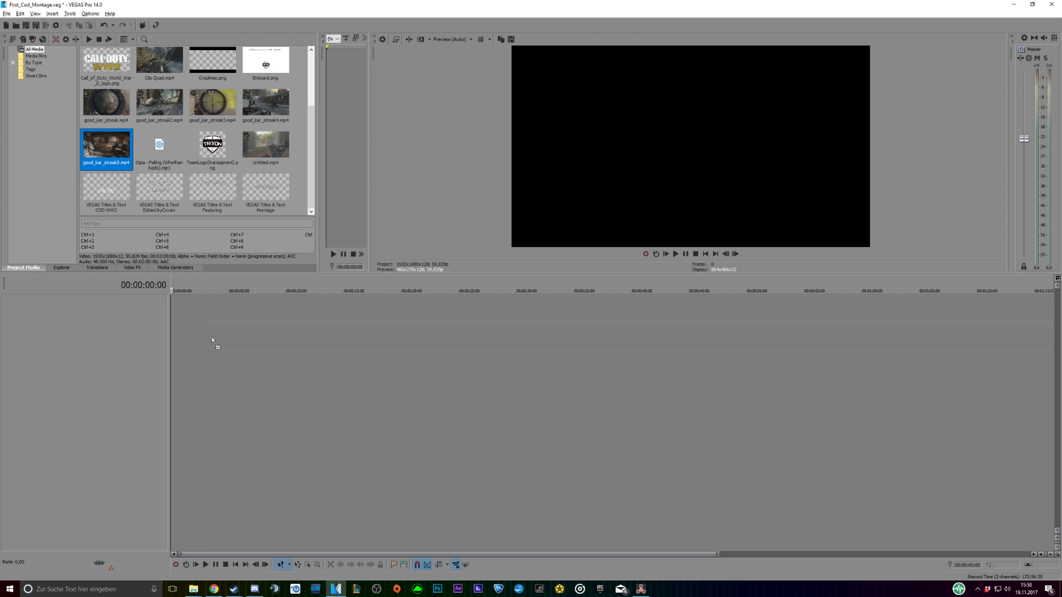
pyautogui.moveTo(212, 340); pyautogui.dragTo(206, 340)
pyautogui.click(438, 371)
pyautogui.scroll(-2, 608, 361)
pyautogui.click(685, 384)
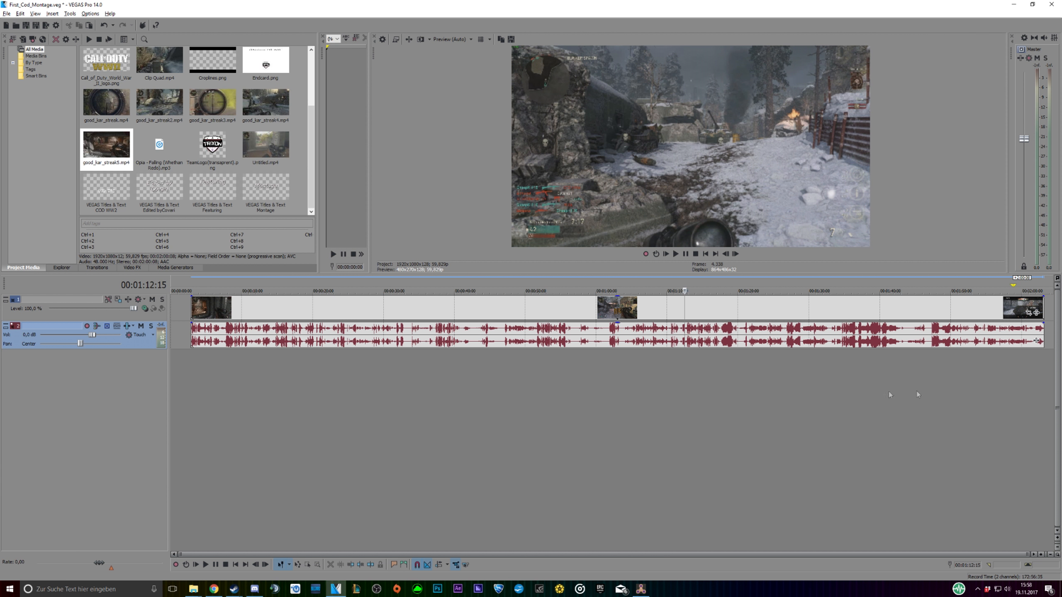
pyautogui.click(853, 377)
pyautogui.moveTo(722, 307); pyautogui.dragTo(701, 307)
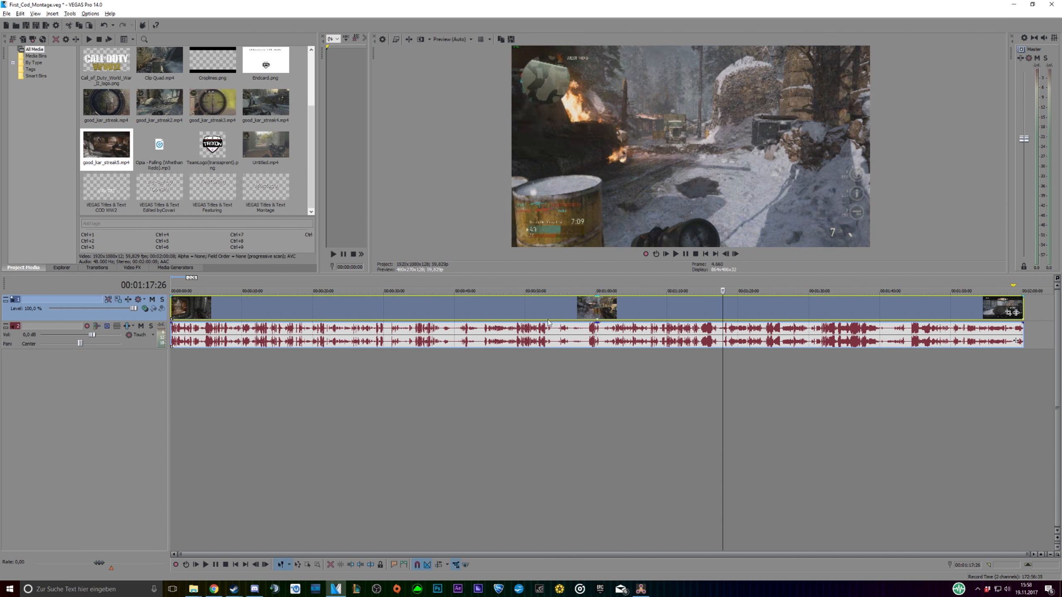
# Examine the second half of the gameplay clip at several positions to find a suitable cut point
pyautogui.click(800, 376)
pyautogui.click(785, 369)
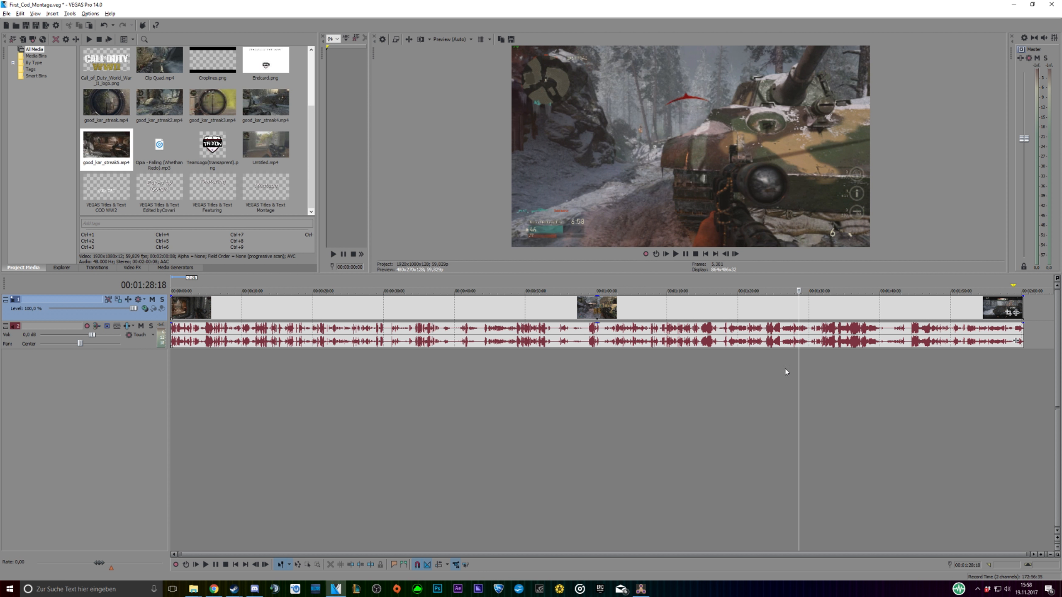
pyautogui.click(753, 370)
pyautogui.click(740, 370)
pyautogui.click(724, 372)
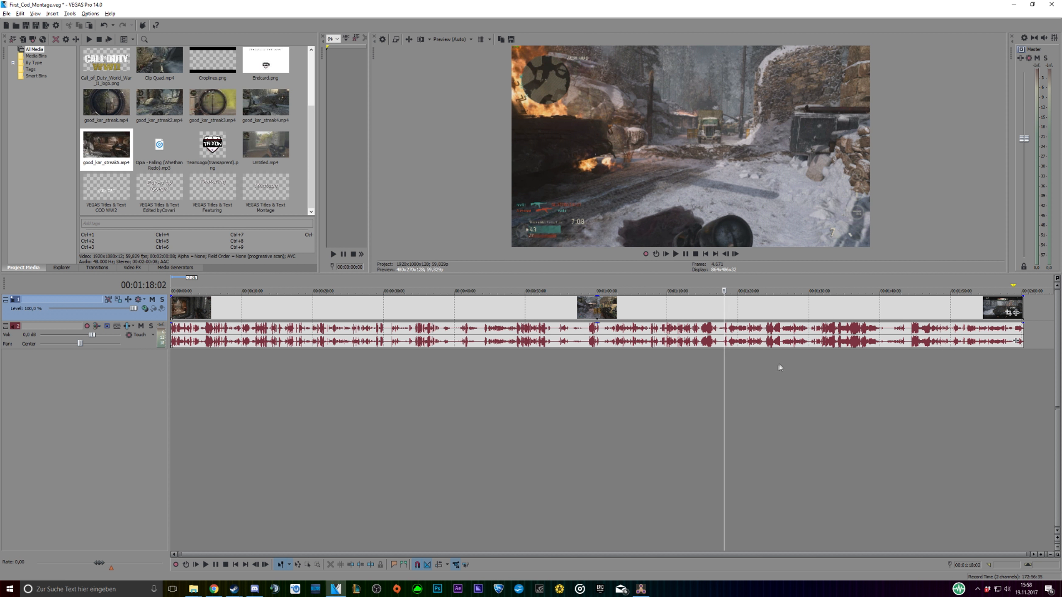
pyautogui.click(778, 370)
pyautogui.click(874, 368)
pyautogui.click(954, 364)
pyautogui.click(942, 370)
pyautogui.click(922, 372)
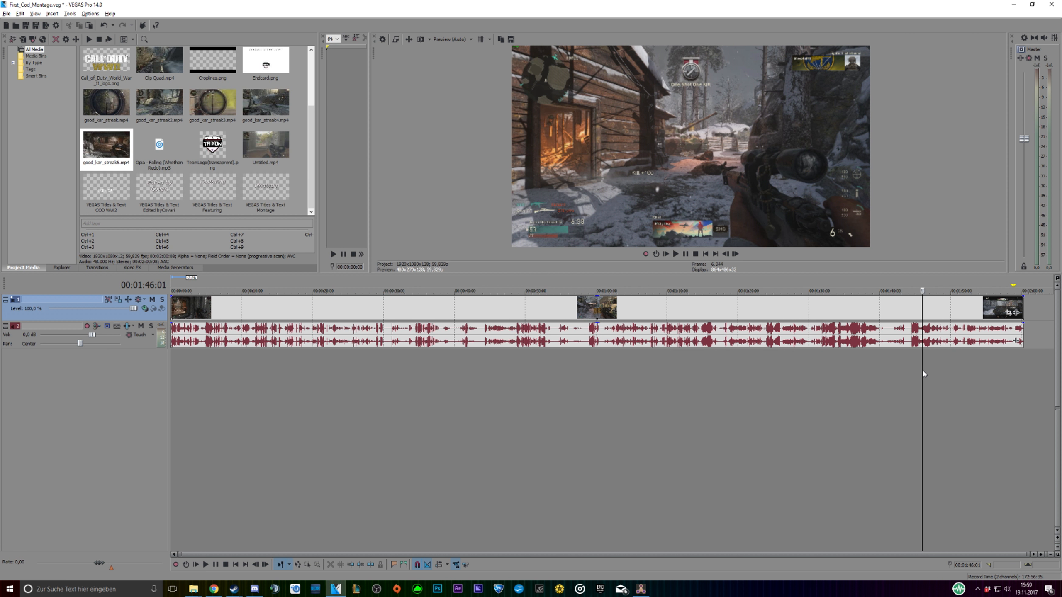
pyautogui.click(933, 370)
# Split the gameplay clip at 00:01:46:27 and delete the part before the cut
pyautogui.rightClick(940, 307)
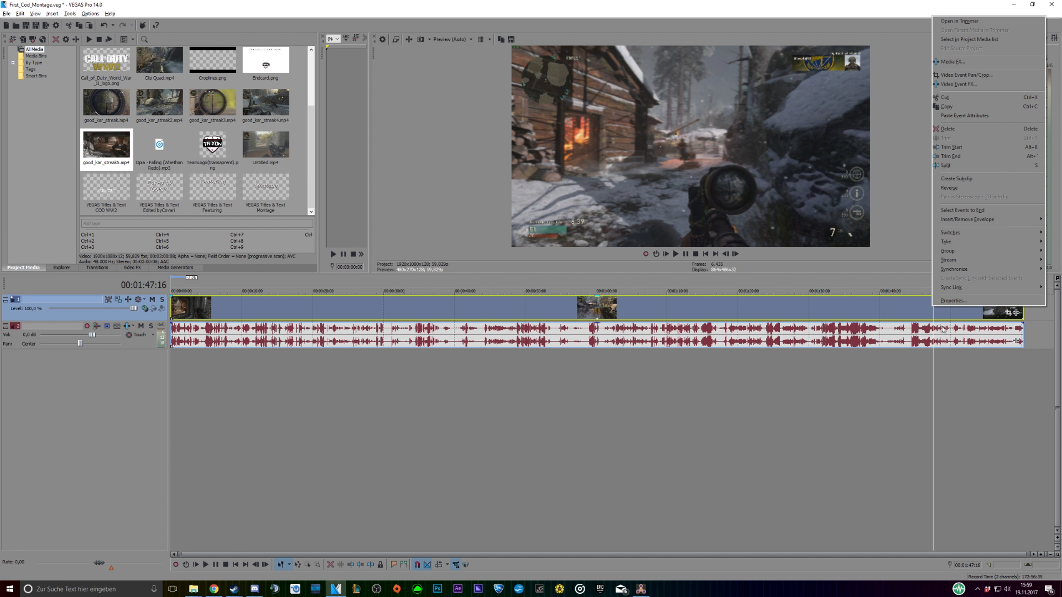
pyautogui.click(929, 316)
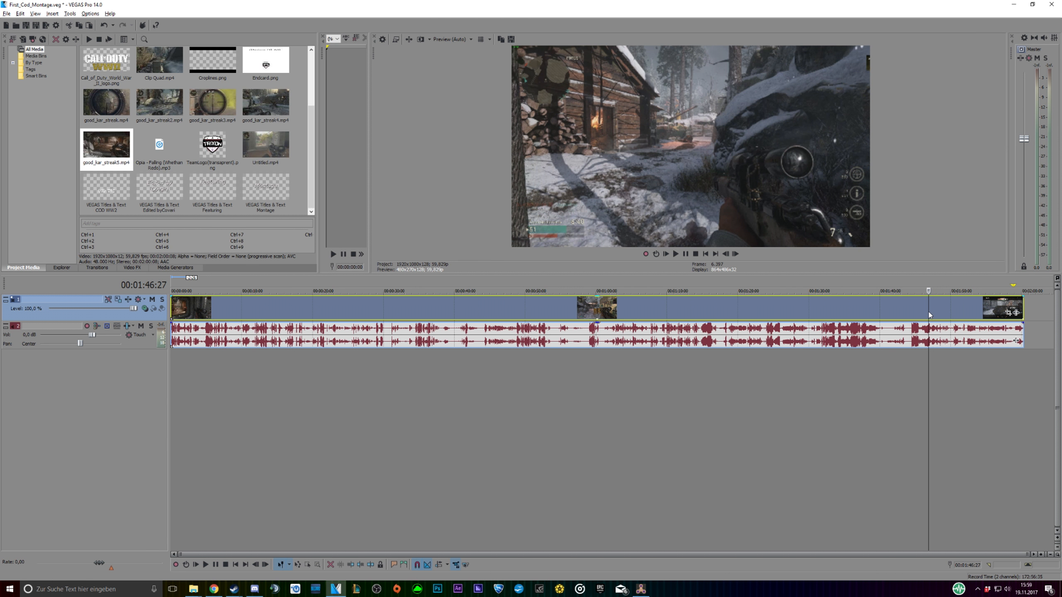
pyautogui.rightClick(928, 312)
pyautogui.click(946, 170)
pyautogui.click(878, 312)
pyautogui.rightClick(877, 312)
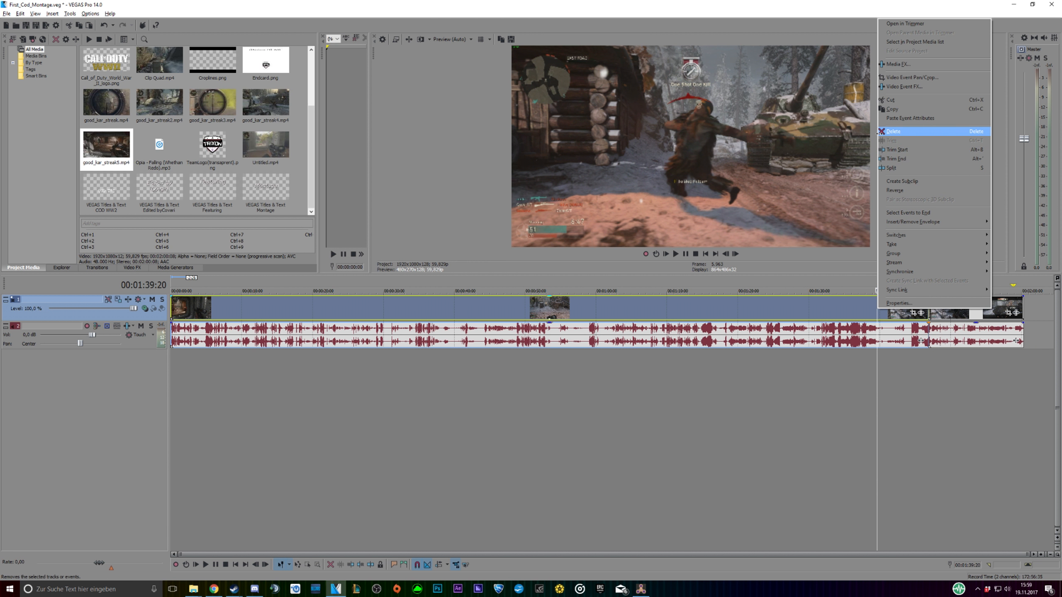
pyautogui.click(899, 130)
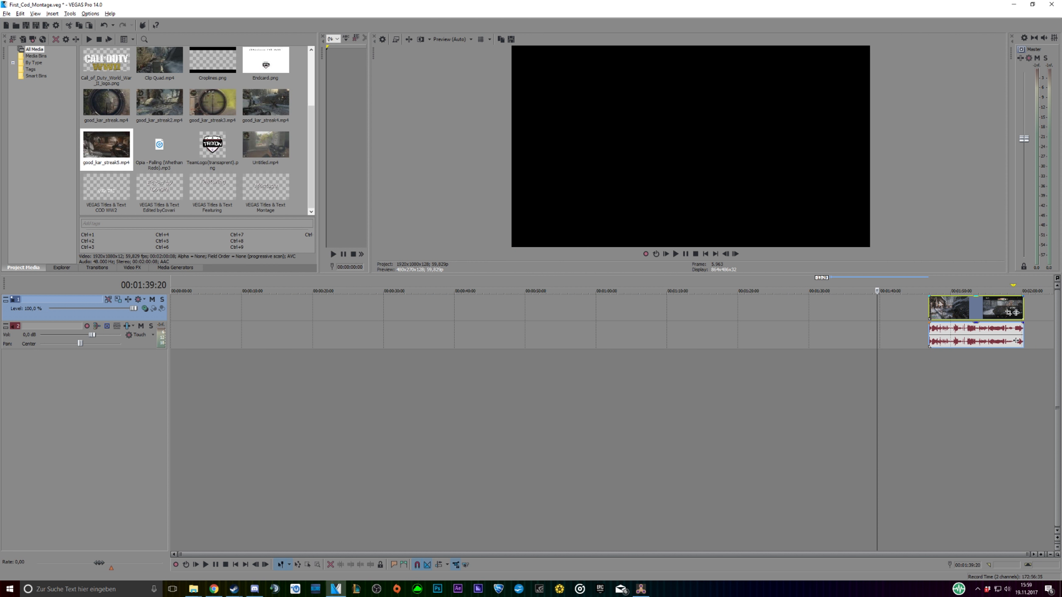
# Move the remaining gameplay clip forward to about 00:00:25 and delete its audio
pyautogui.moveTo(411, 321); pyautogui.dragTo(379, 328)
pyautogui.click(382, 337)
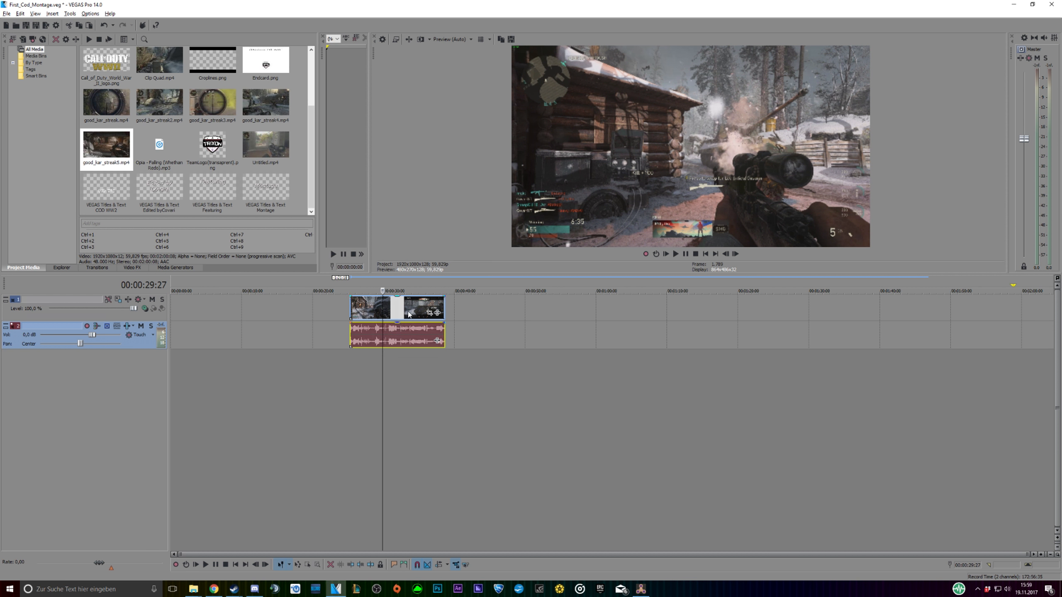
pyautogui.click(407, 311)
pyautogui.click(394, 329)
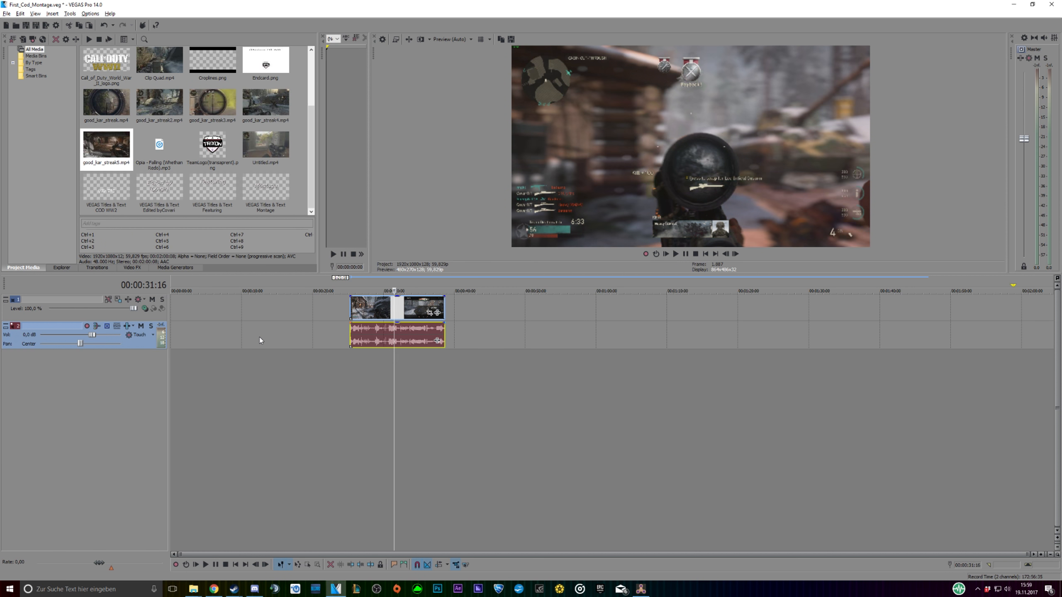
pyautogui.rightClick(384, 337)
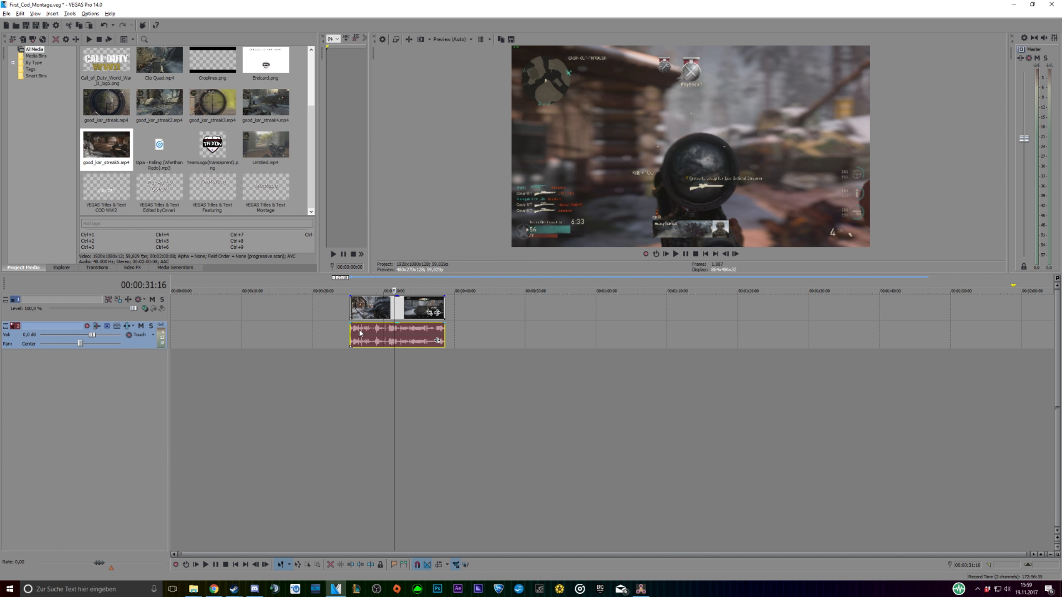
pyautogui.rightClick(360, 332)
pyautogui.click(400, 167)
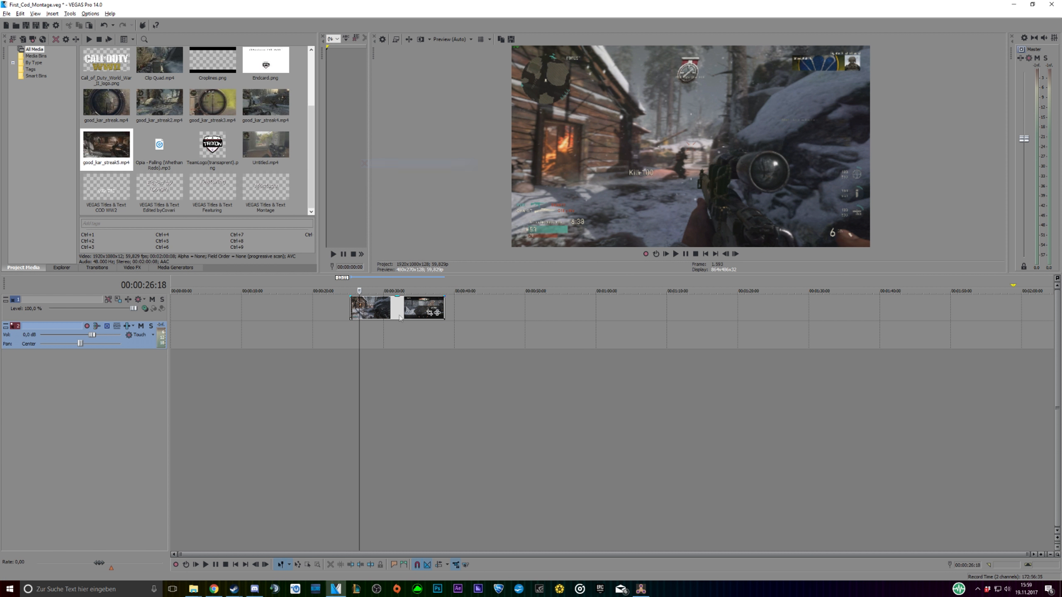
# Move the remaining video clip to the start of the timeline
pyautogui.click(384, 335)
pyautogui.click(330, 330)
pyautogui.click(385, 308)
pyautogui.moveTo(377, 318); pyautogui.dragTo(198, 317)
# Add the Opia - Falling MP3 to the empty audio track at the start of the timeline
pyautogui.click(151, 157)
pyautogui.moveTo(270, 272); pyautogui.dragTo(177, 340)
pyautogui.scroll(-3, 191, 372)
pyautogui.click(183, 363)
# Split the music at 00:00:02:08
pyautogui.scroll(4, 222, 393)
pyautogui.scroll(4, 215, 369)
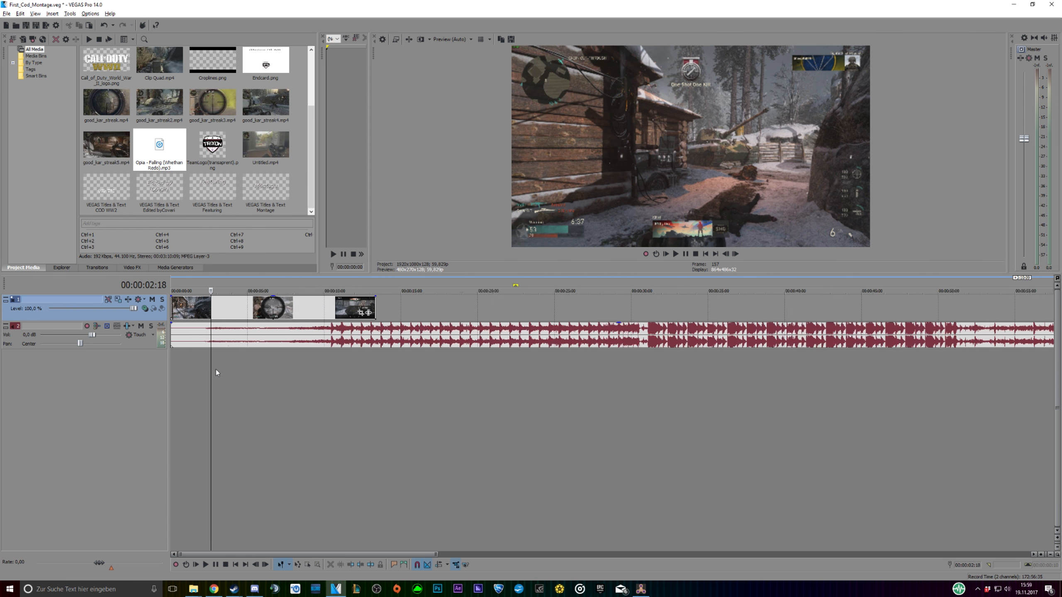
pyautogui.click(240, 356)
pyautogui.rightClick(238, 337)
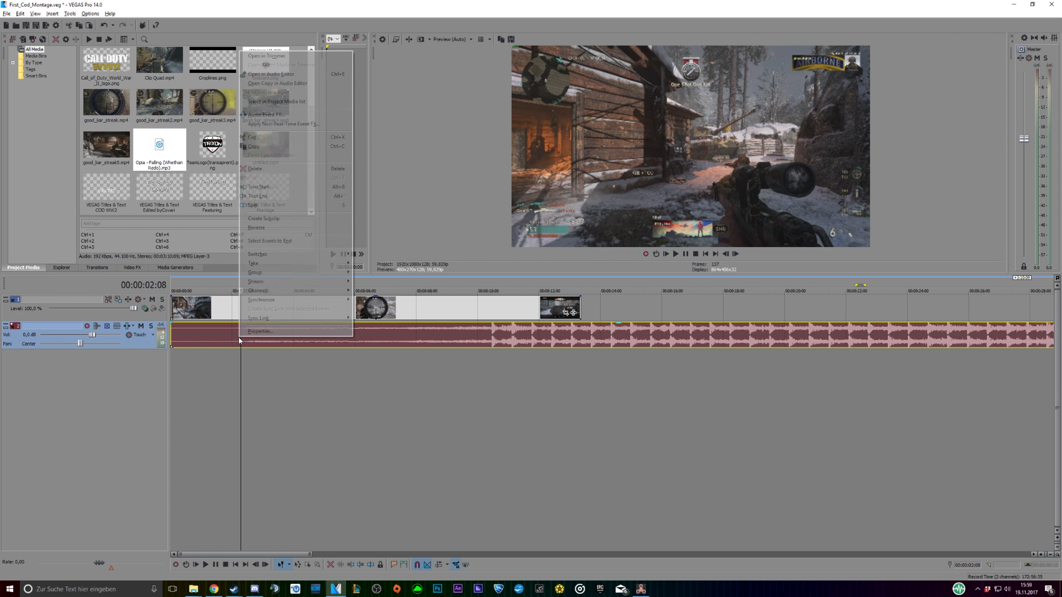
pyautogui.click(255, 205)
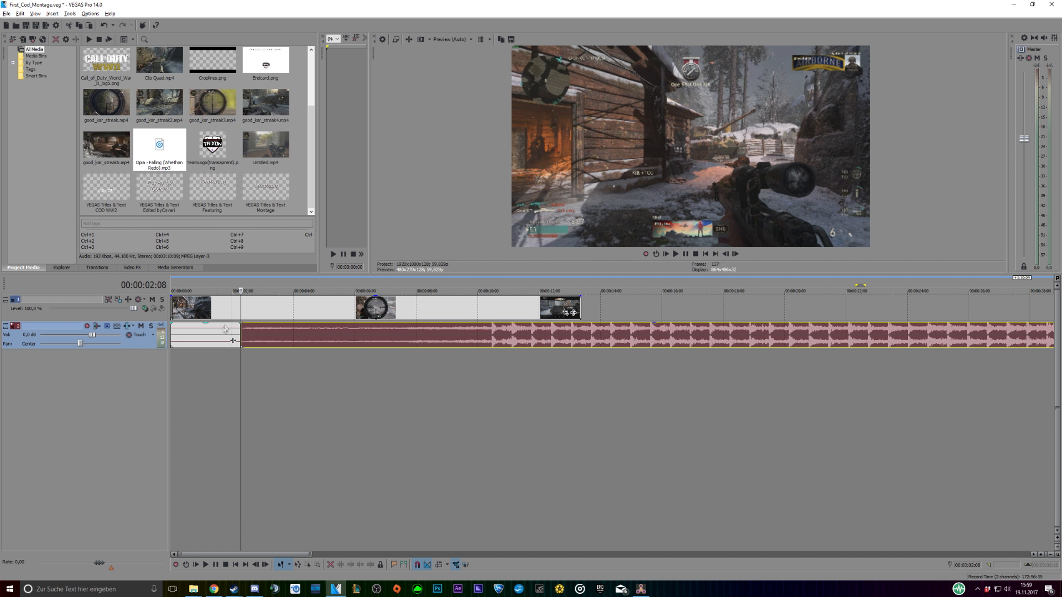
# Delete the short opening piece of the music and move the rest to the start of the timeline
pyautogui.rightClick(217, 334)
pyautogui.click(236, 164)
pyautogui.moveTo(278, 341); pyautogui.dragTo(209, 337)
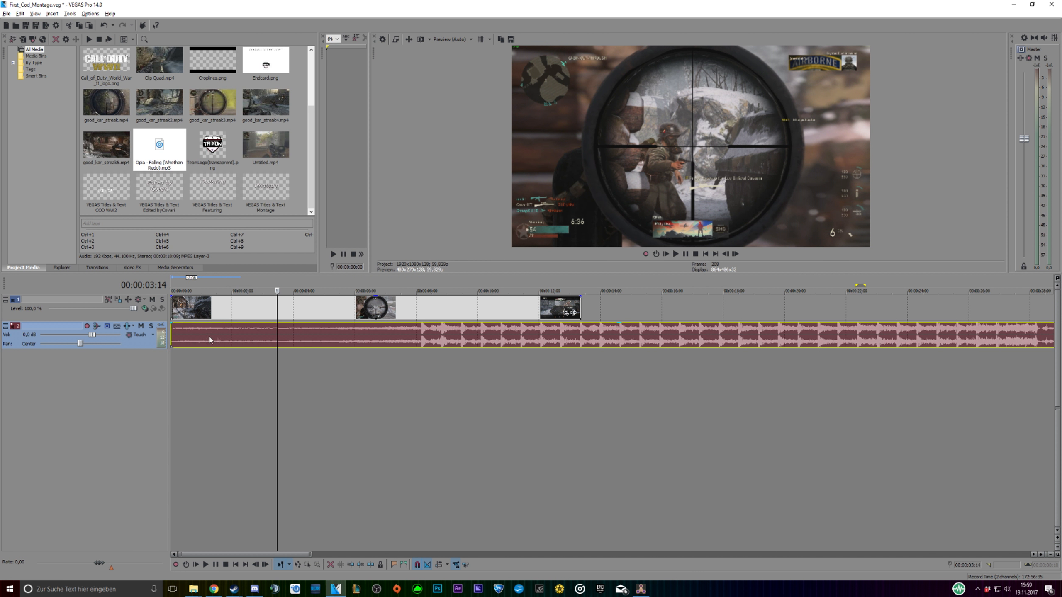
# Place the playhead at 00:00:13:11, at the end of the video clip
pyautogui.scroll(-5, 297, 390)
pyautogui.scroll(-2, 340, 407)
pyautogui.click(232, 360)
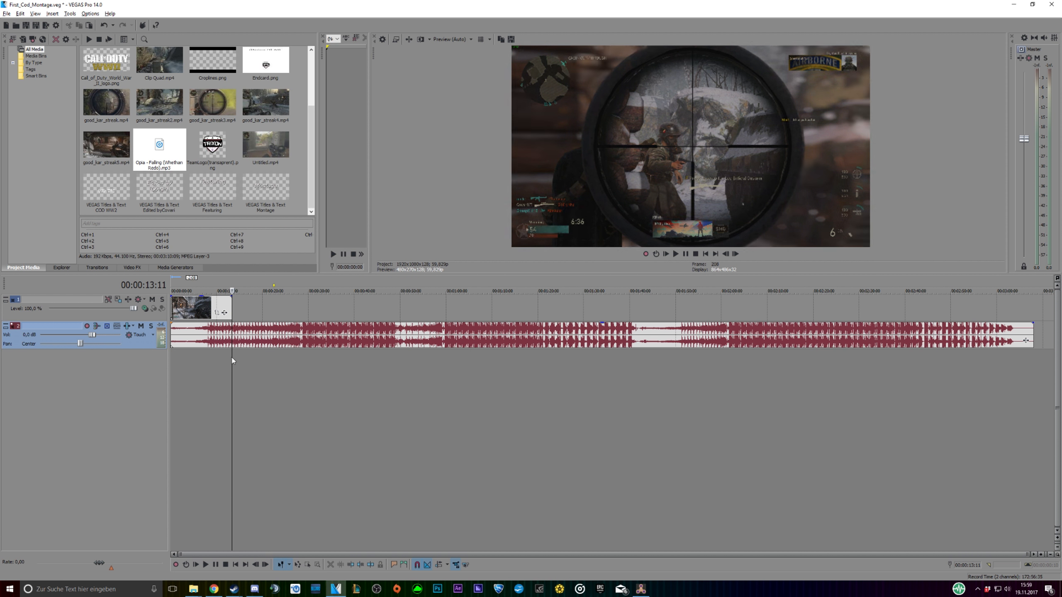
# Lower the music track's volume to -5.0 dB and play back the section after the gameplay clip to check the level
pyautogui.click(676, 253)
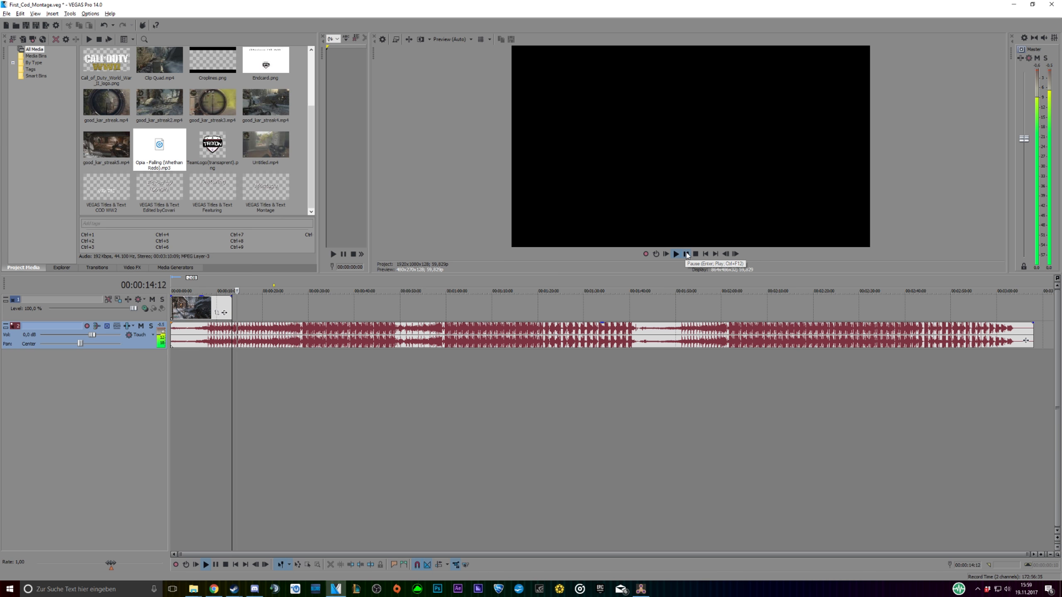
pyautogui.click(685, 254)
pyautogui.click(234, 366)
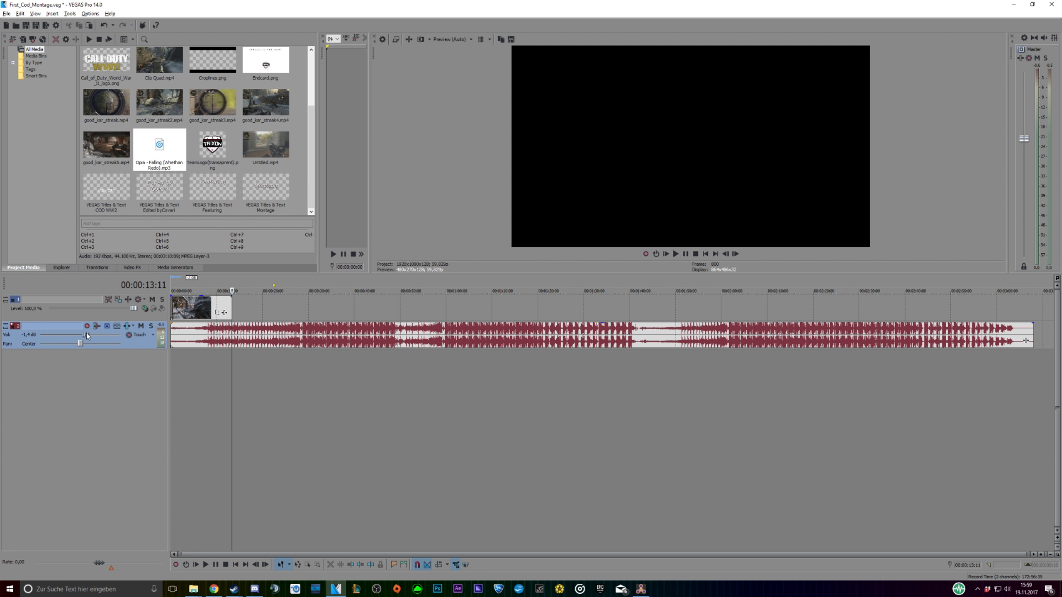
pyautogui.moveTo(77, 333); pyautogui.dragTo(73, 332)
pyautogui.click(675, 254)
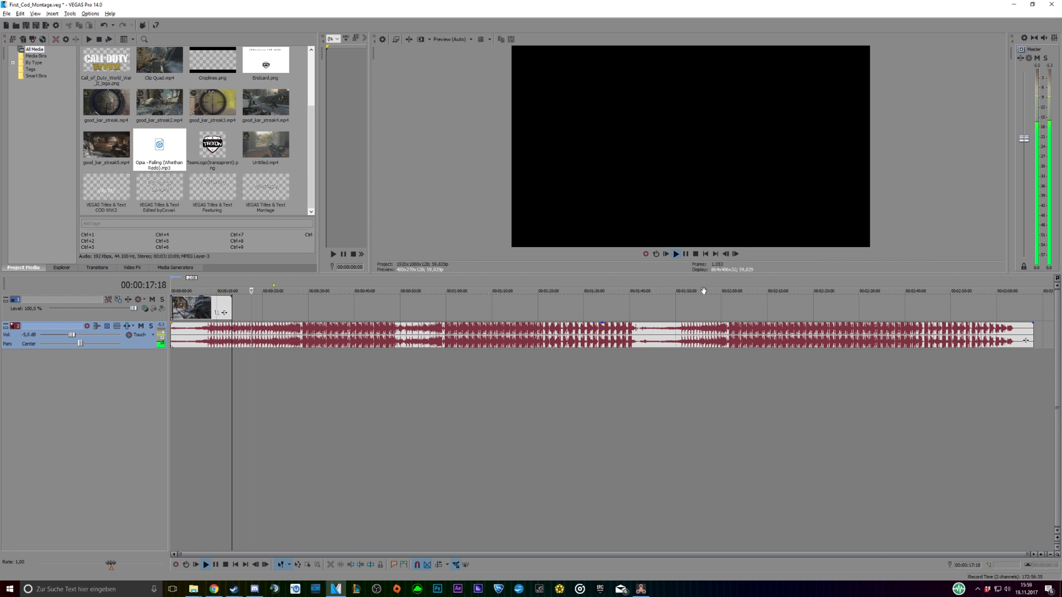
pyautogui.click(686, 254)
# Move the gameplay clip along its video track so that it starts at about 00:00:49
pyautogui.click(216, 386)
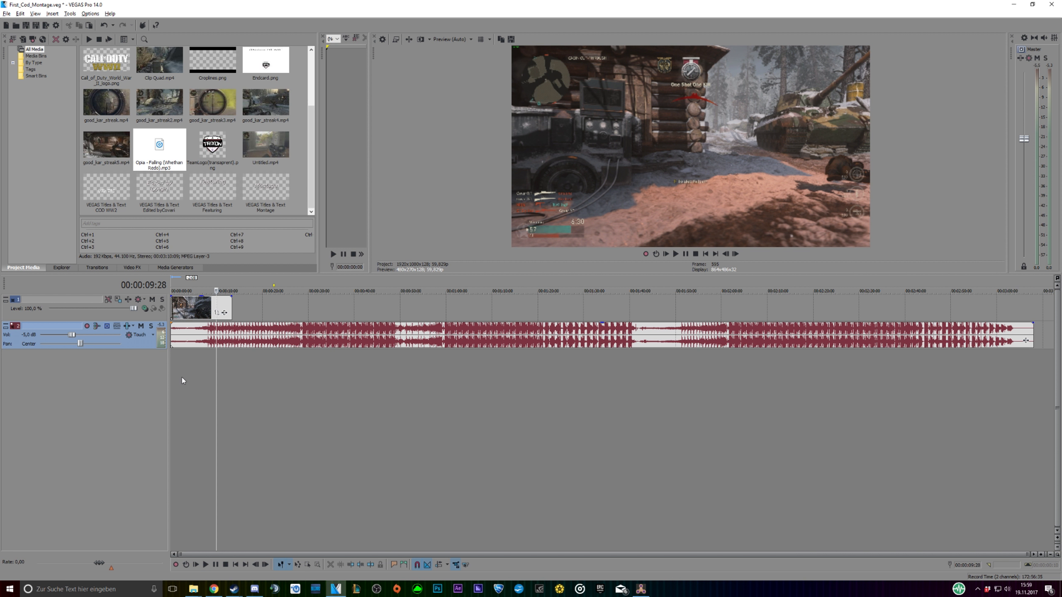
pyautogui.click(186, 307)
pyautogui.moveTo(190, 302); pyautogui.dragTo(414, 302)
# Add AE_Intro1.mp4 at the start of the video track and delete its audio from the music track
pyautogui.scroll(3, 178, 181)
pyautogui.click(107, 78)
pyautogui.moveTo(100, 62); pyautogui.dragTo(187, 309)
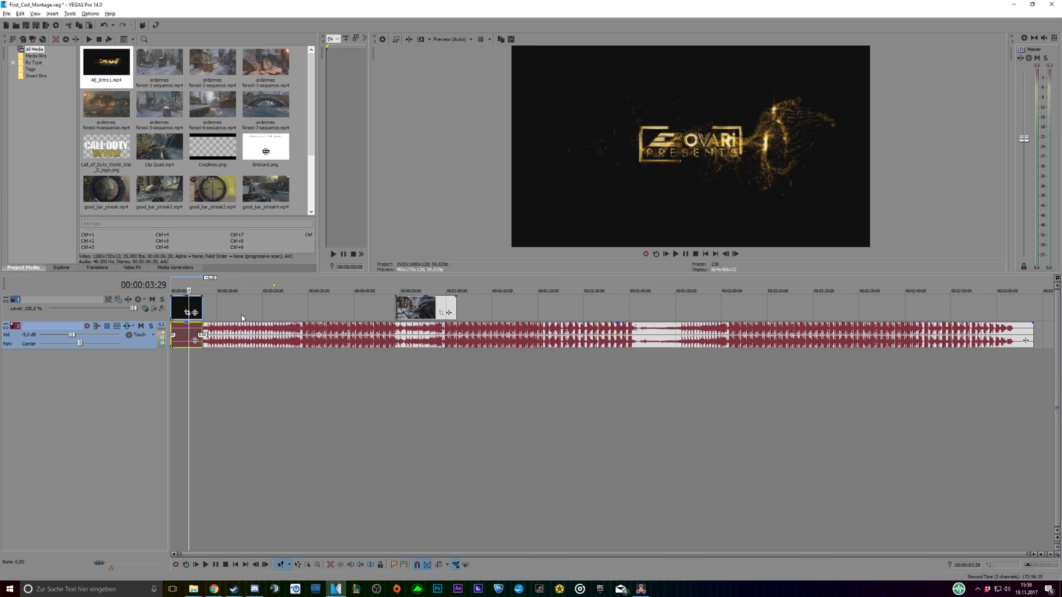
pyautogui.rightClick(181, 334)
pyautogui.click(206, 163)
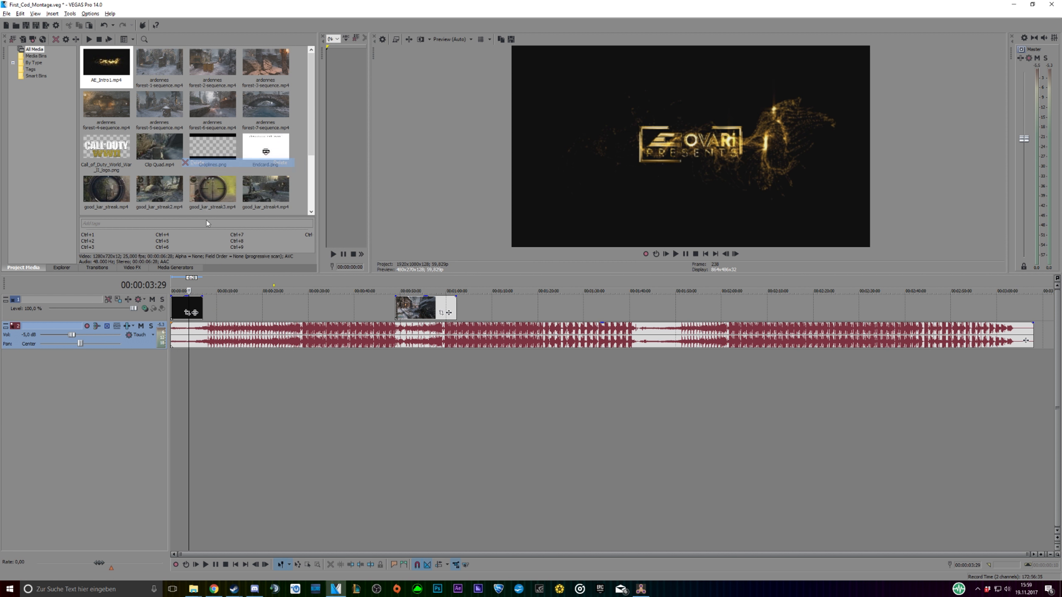
# Play back the intro clip with the music from the start of the timeline
pyautogui.click(171, 353)
pyautogui.click(676, 254)
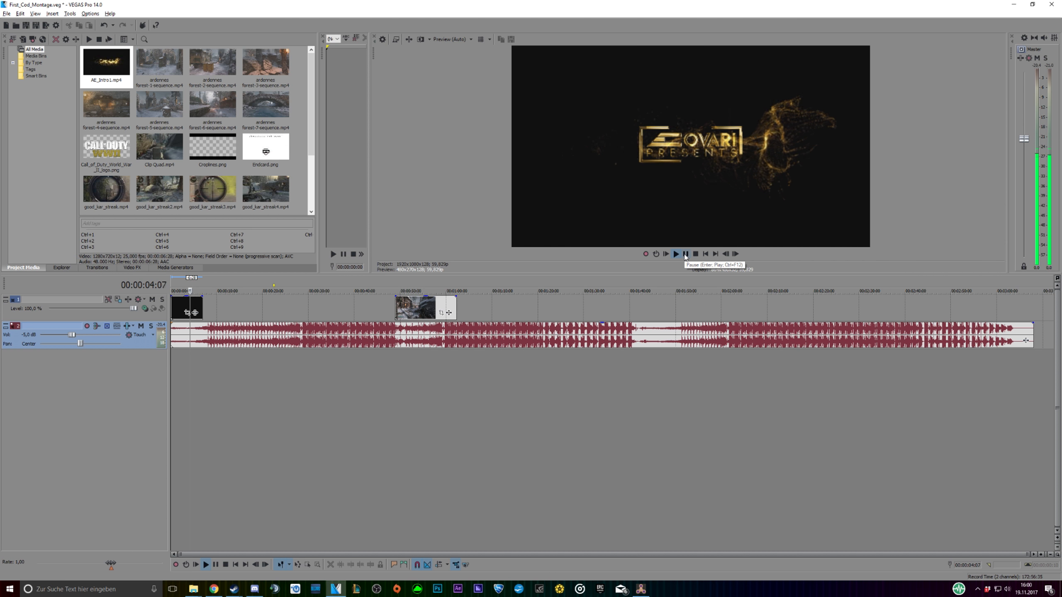
pyautogui.click(686, 254)
# Insert an empty video track above the track holding the intro and gameplay clips
pyautogui.scroll(-2, 203, 147)
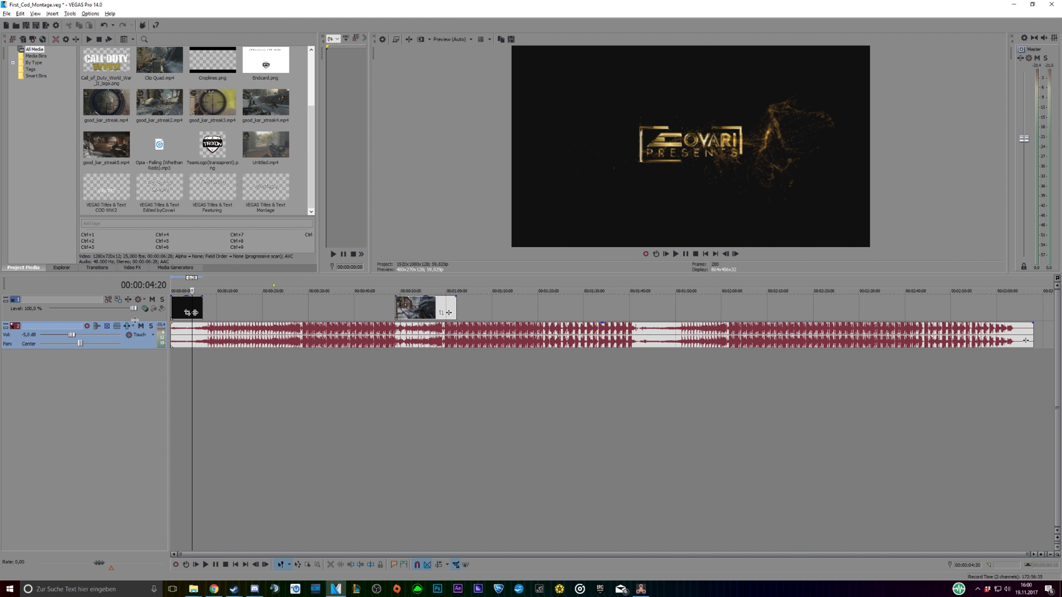
pyautogui.click(135, 320)
pyautogui.rightClick(136, 318)
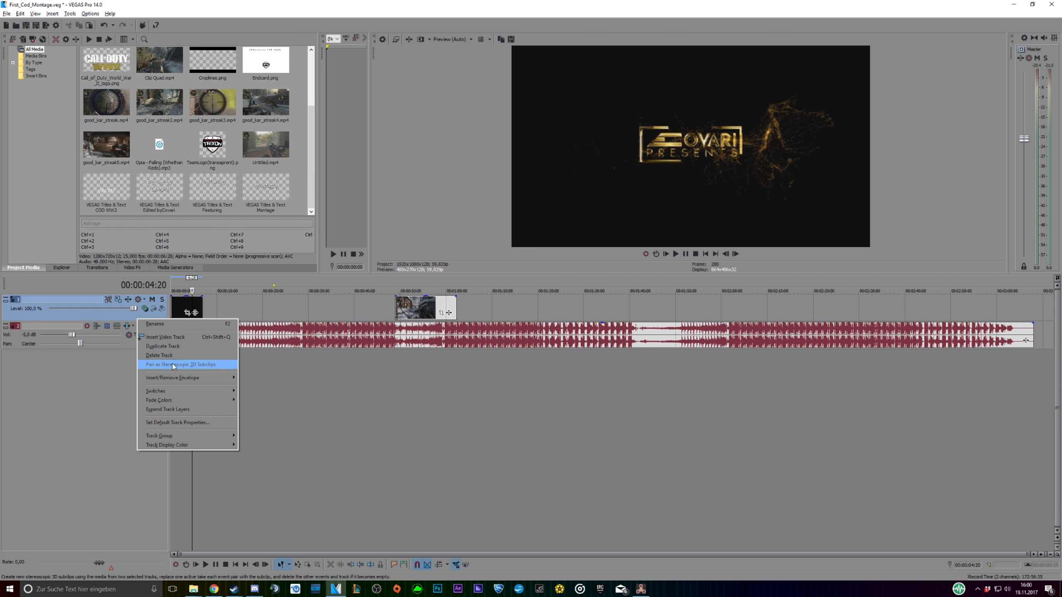
pyautogui.click(176, 338)
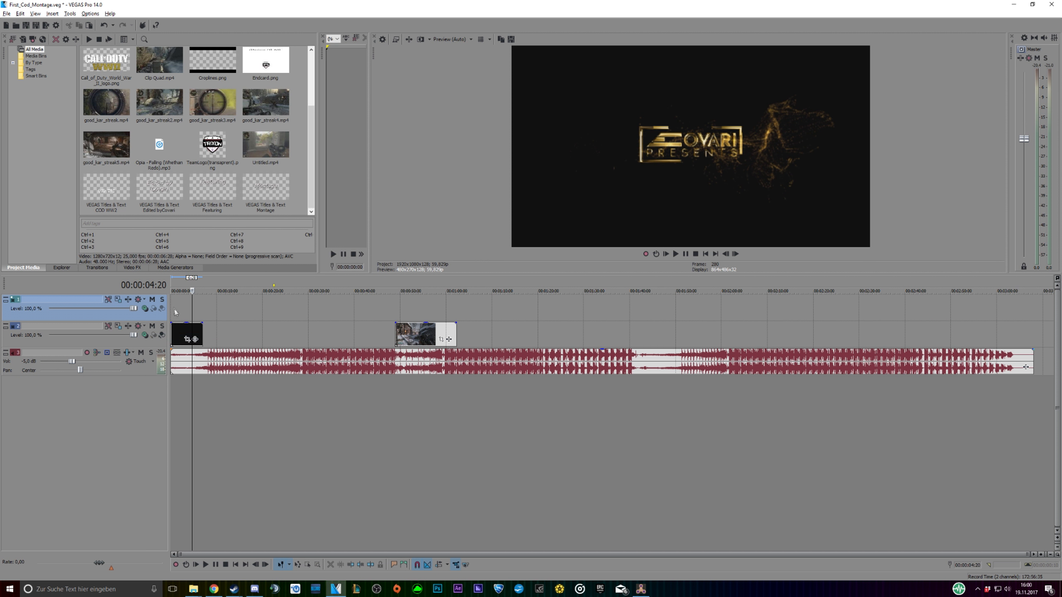
# Place Croplines.png at the start of the new video track and extend it to about 00:02:56
pyautogui.press('Home')
pyautogui.moveTo(214, 66); pyautogui.dragTo(216, 97)
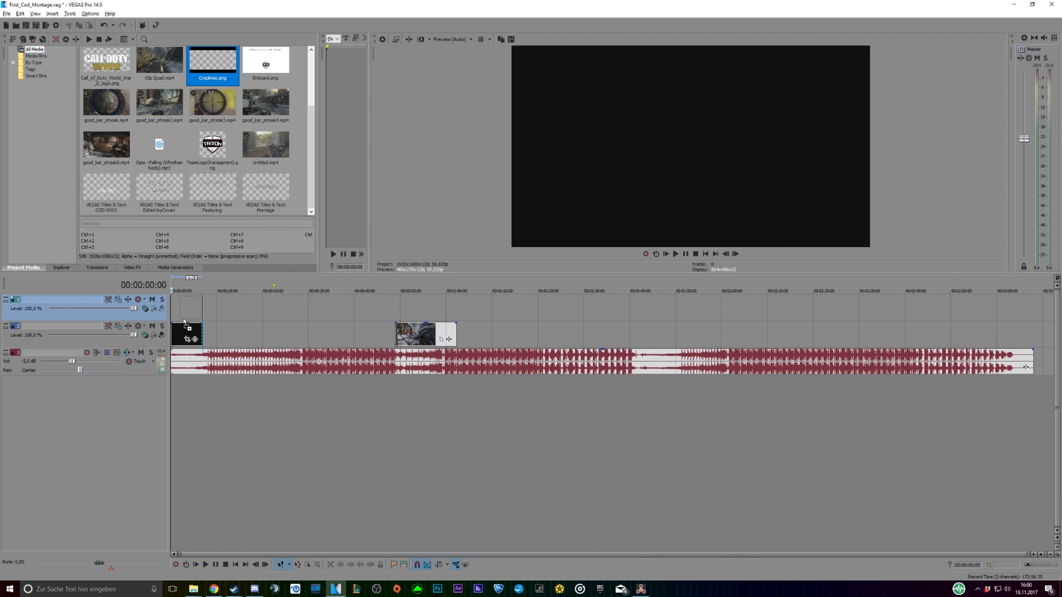
pyautogui.moveTo(184, 321); pyautogui.dragTo(986, 309)
# Inspect the black bars over the intro and at several points of the gameplay clip
pyautogui.click(331, 308)
pyautogui.click(206, 309)
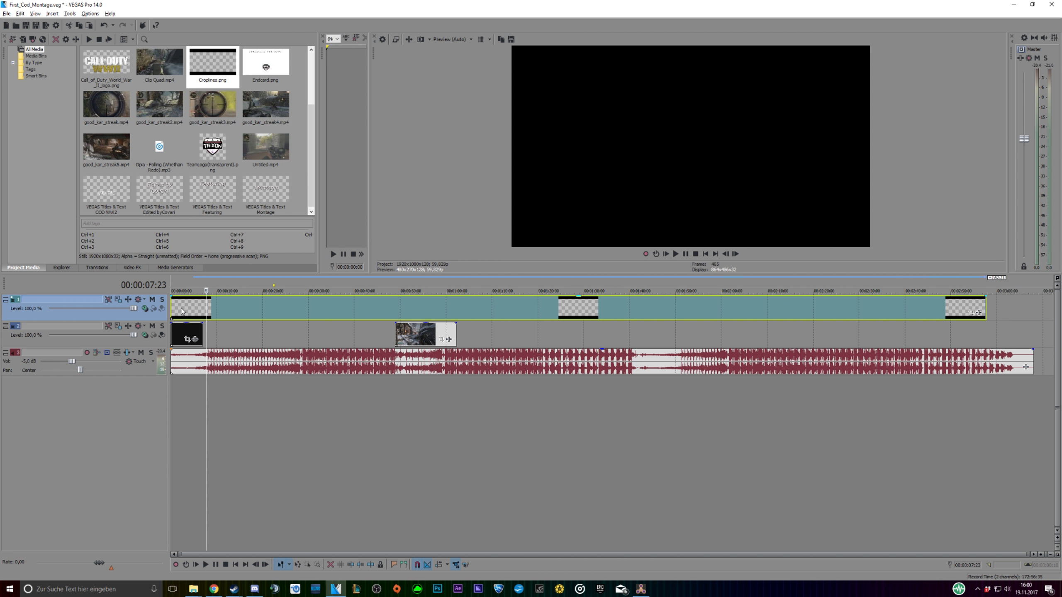
pyautogui.click(182, 311)
pyautogui.click(409, 318)
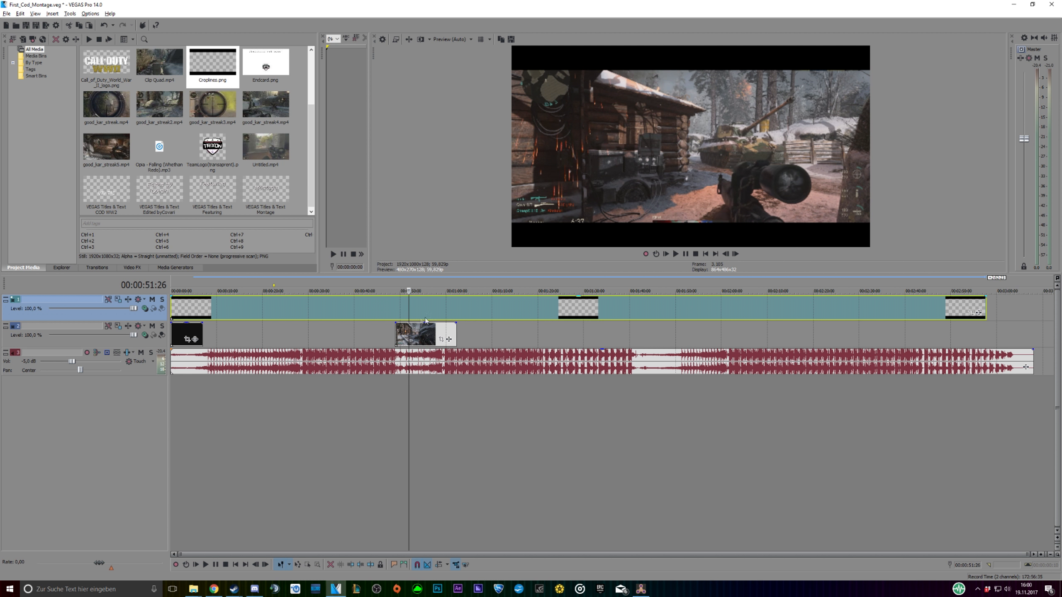
pyautogui.click(434, 319)
pyautogui.click(452, 318)
pyautogui.click(438, 316)
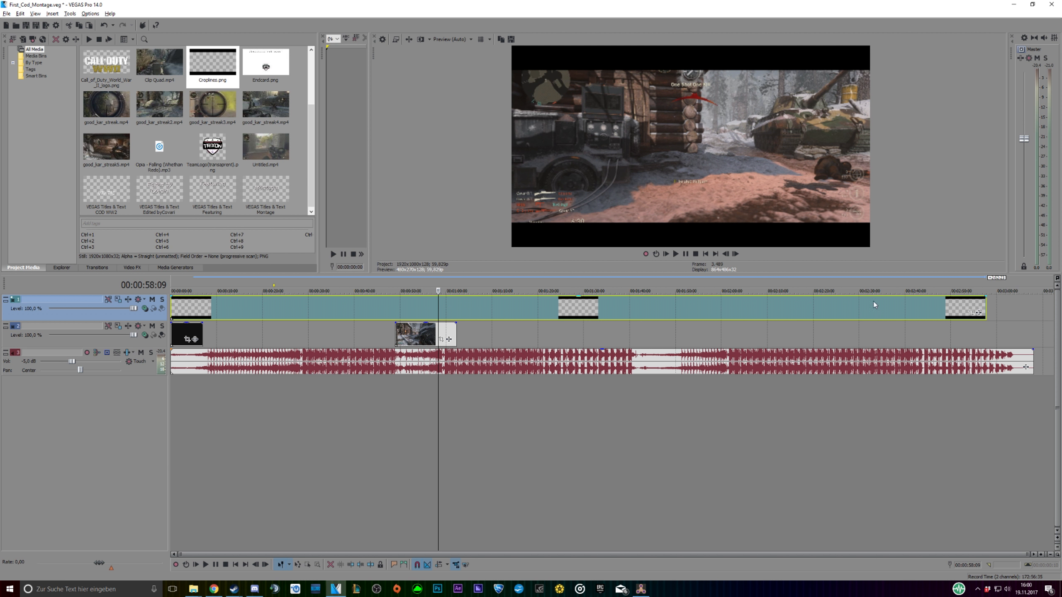
# Thin the black bars by shrinking the Croplines event's Pan/Crop frame to about 1,592 × 896, and preview them over the gameplay
pyautogui.click(972, 313)
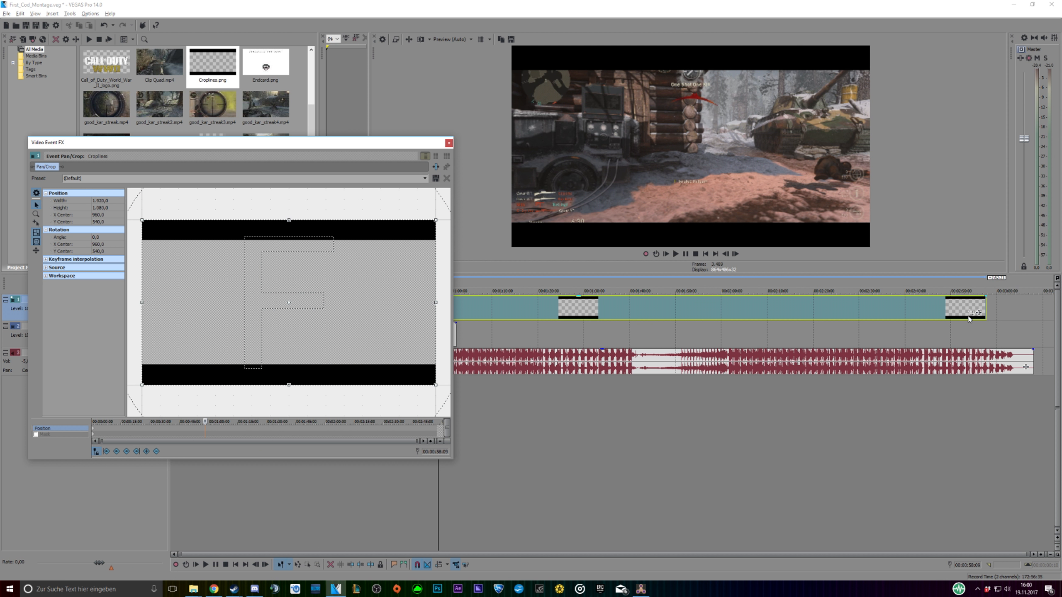
pyautogui.click(448, 143)
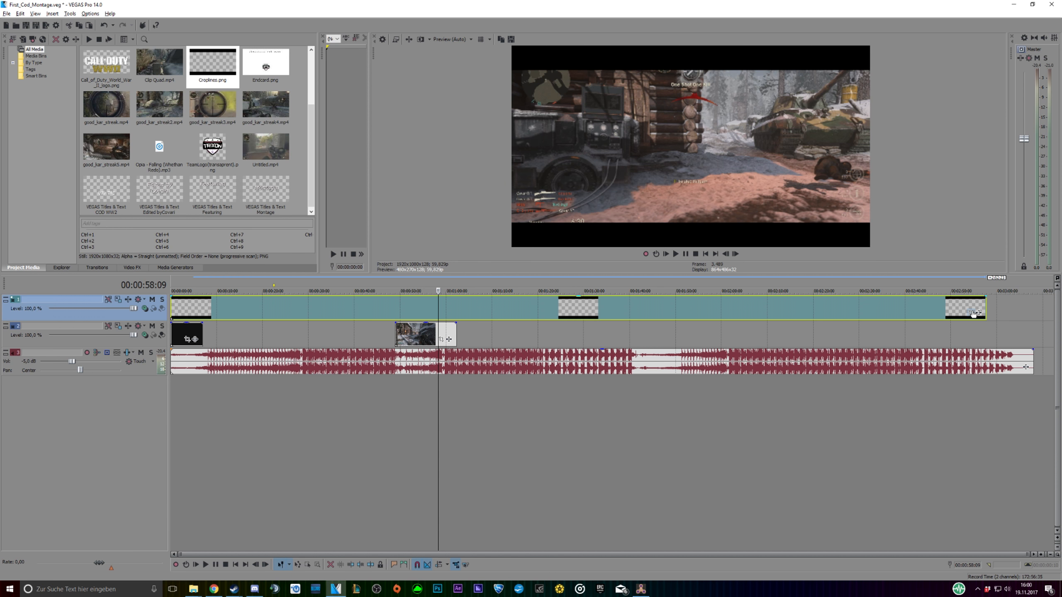
pyautogui.click(970, 314)
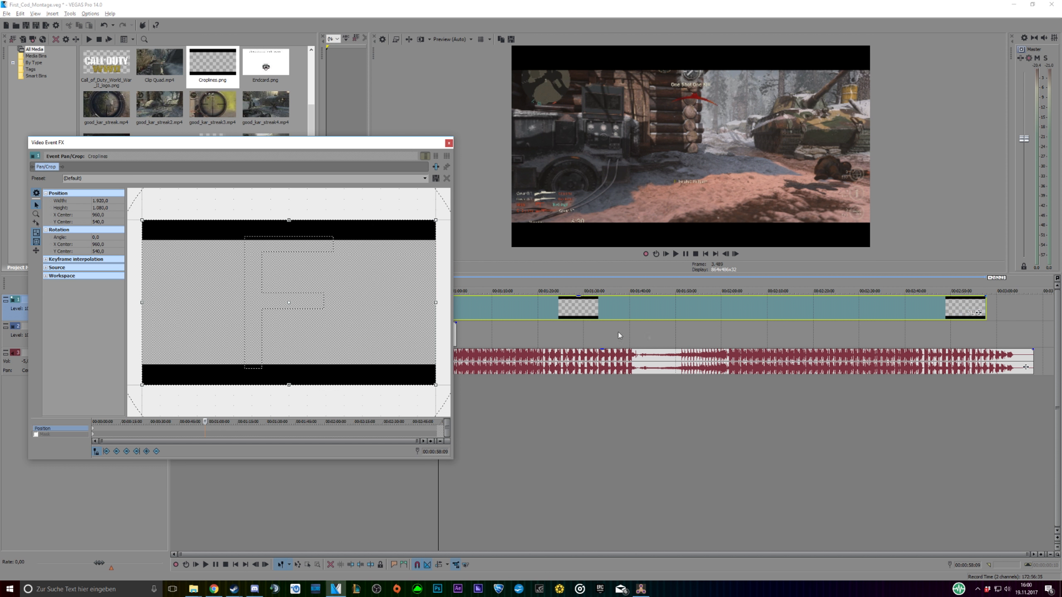
pyautogui.moveTo(205, 421); pyautogui.dragTo(84, 427)
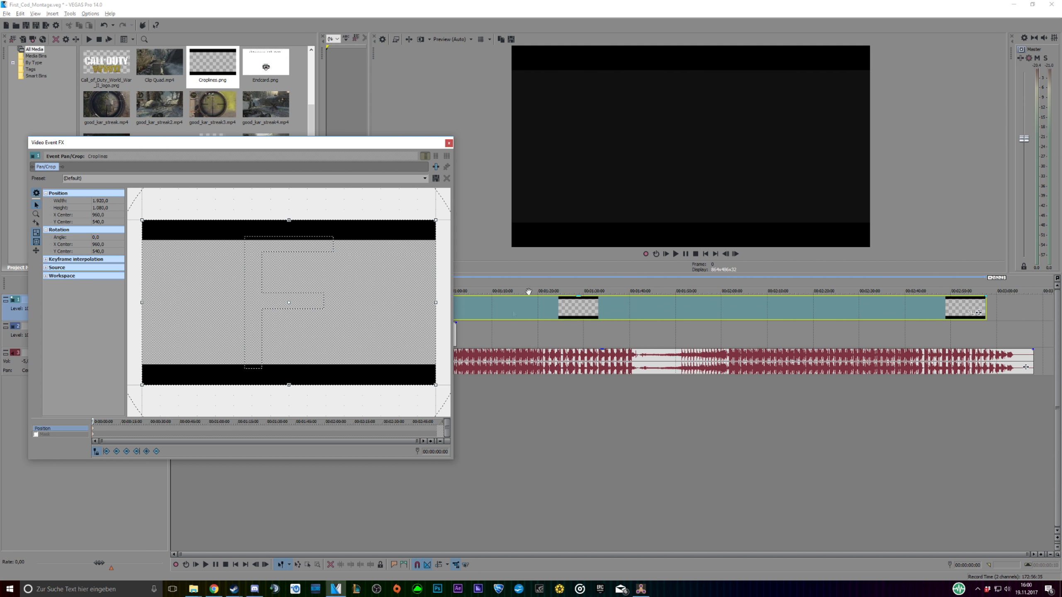
pyautogui.moveTo(435, 384); pyautogui.dragTo(426, 370)
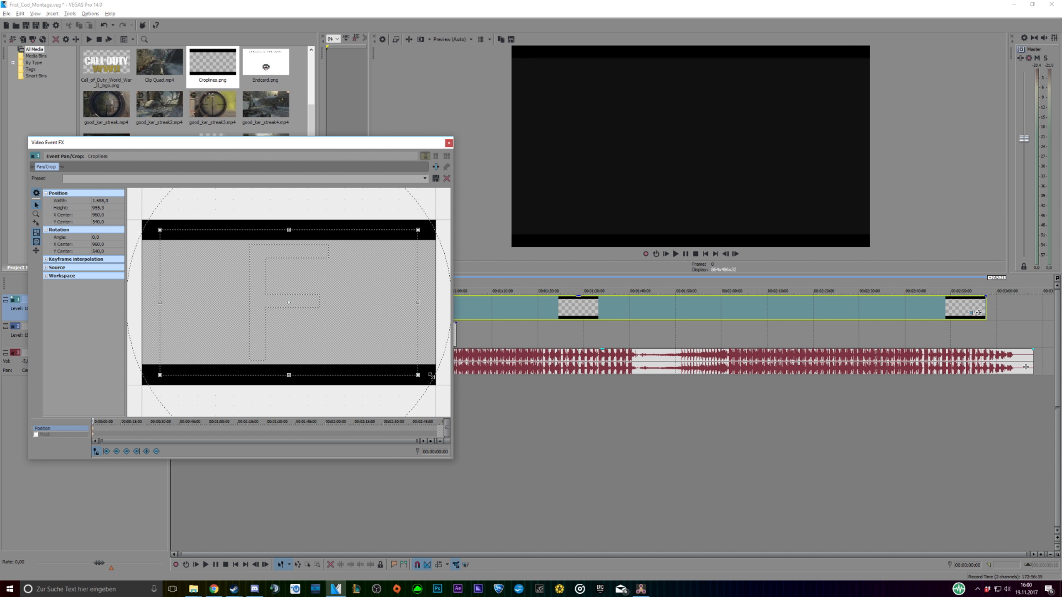
pyautogui.moveTo(426, 369); pyautogui.dragTo(427, 370)
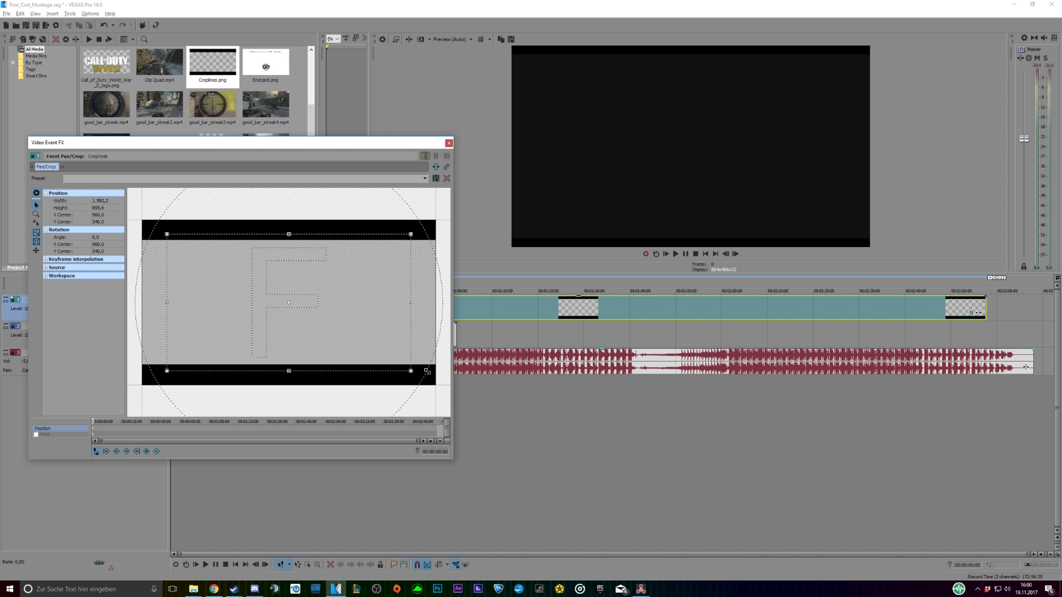
pyautogui.moveTo(378, 144); pyautogui.dragTo(334, 134)
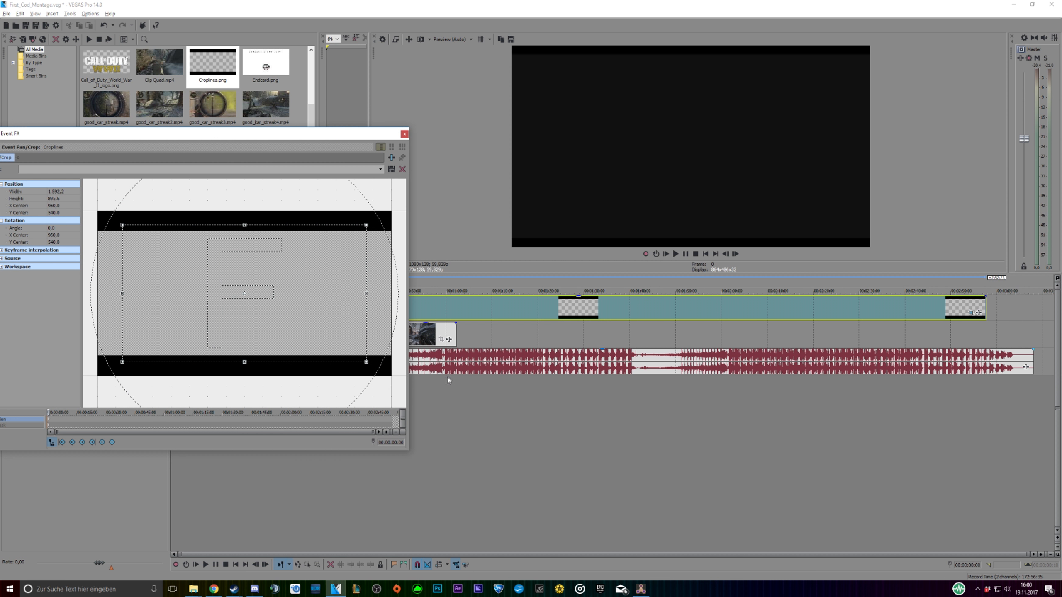
pyautogui.click(435, 388)
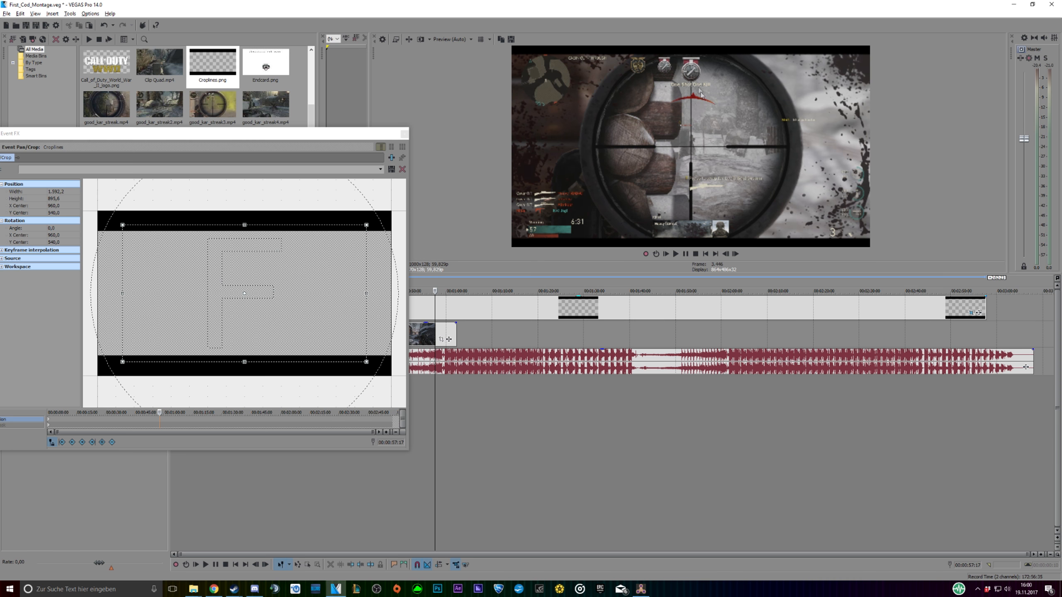
# Enlarge the Croplines Pan/Crop frame to about 1,625 × 914, check it over the gameplay clip and close the settings
pyautogui.press('Home')
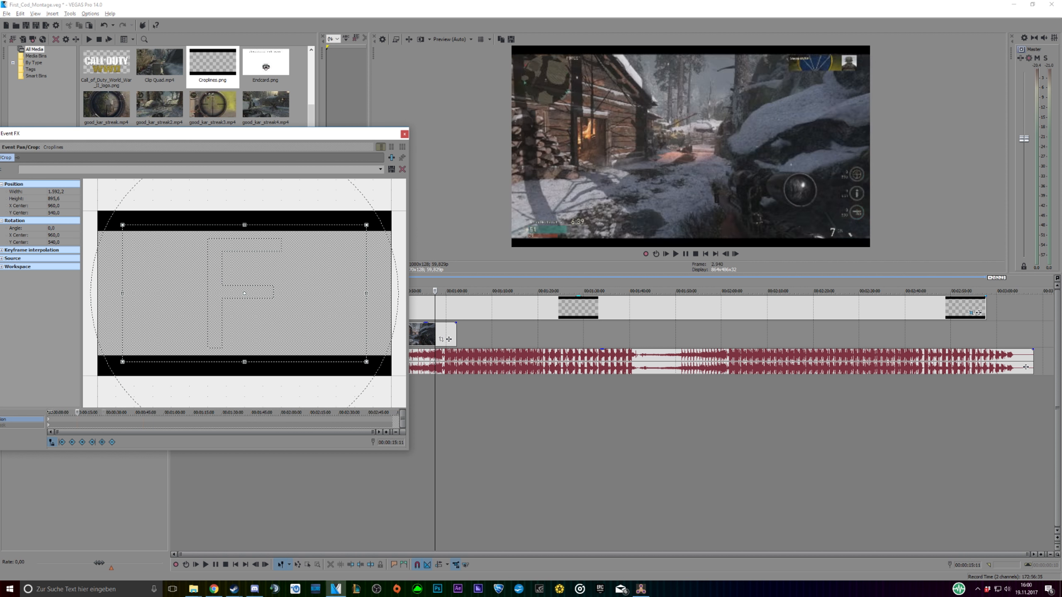
pyautogui.moveTo(366, 362); pyautogui.dragTo(370, 365)
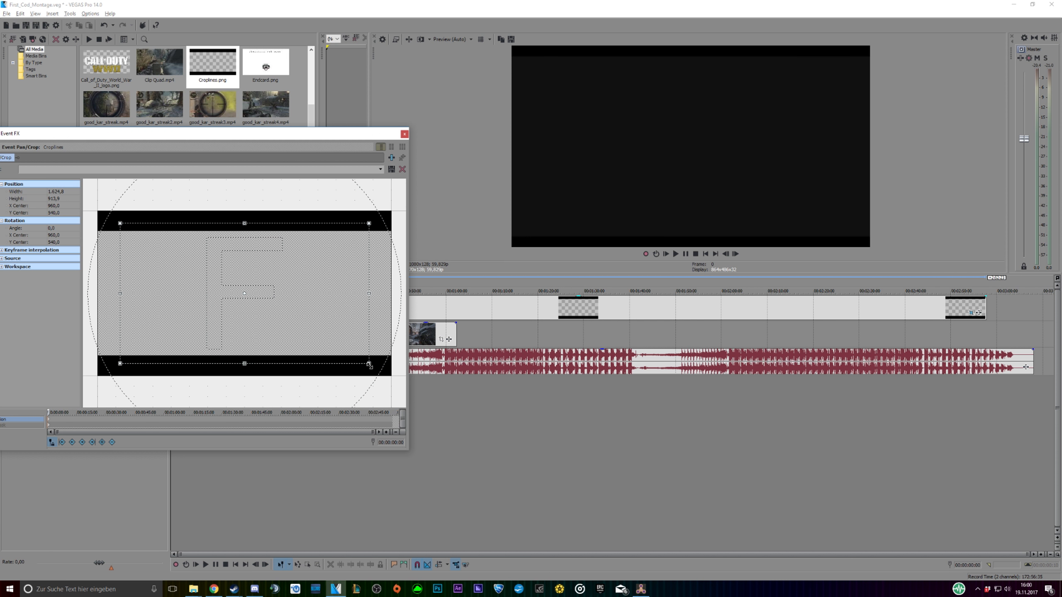
pyautogui.click(428, 426)
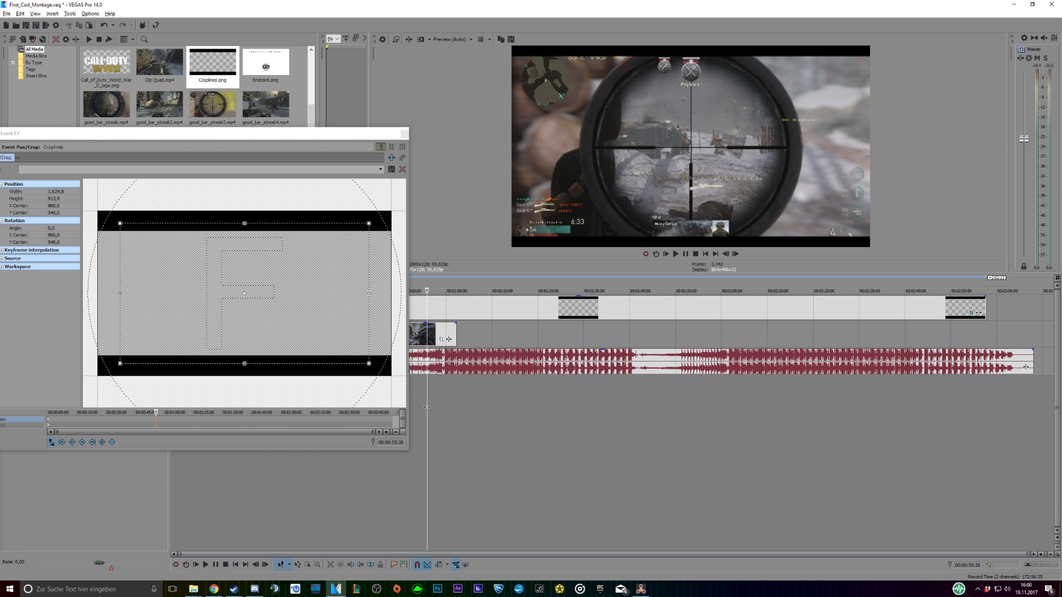
pyautogui.click(403, 134)
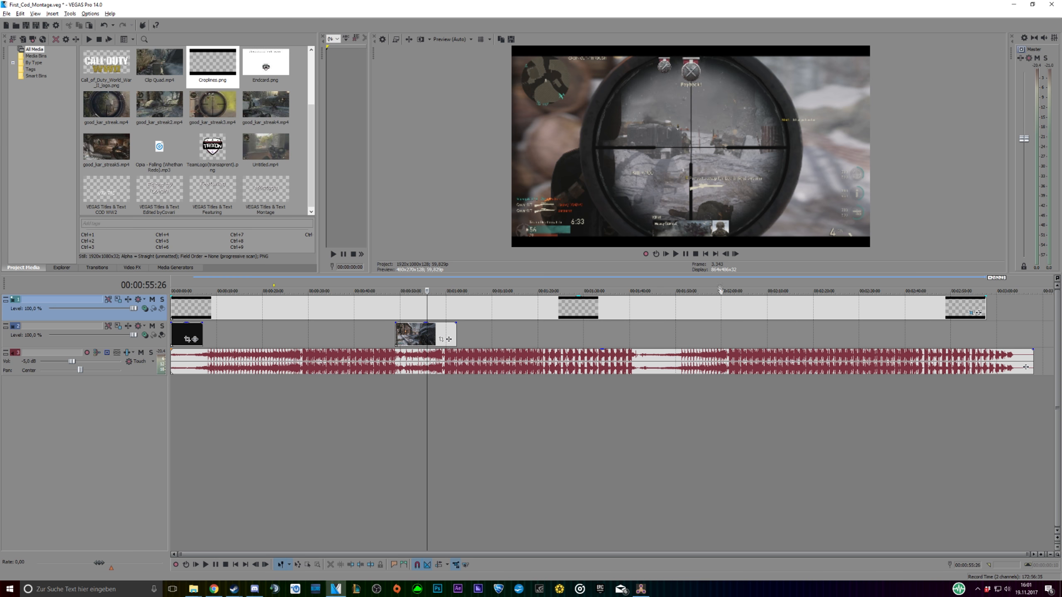
# Play back parts of the gameplay clip and the intro to review the adjusted black bars
pyautogui.click(676, 253)
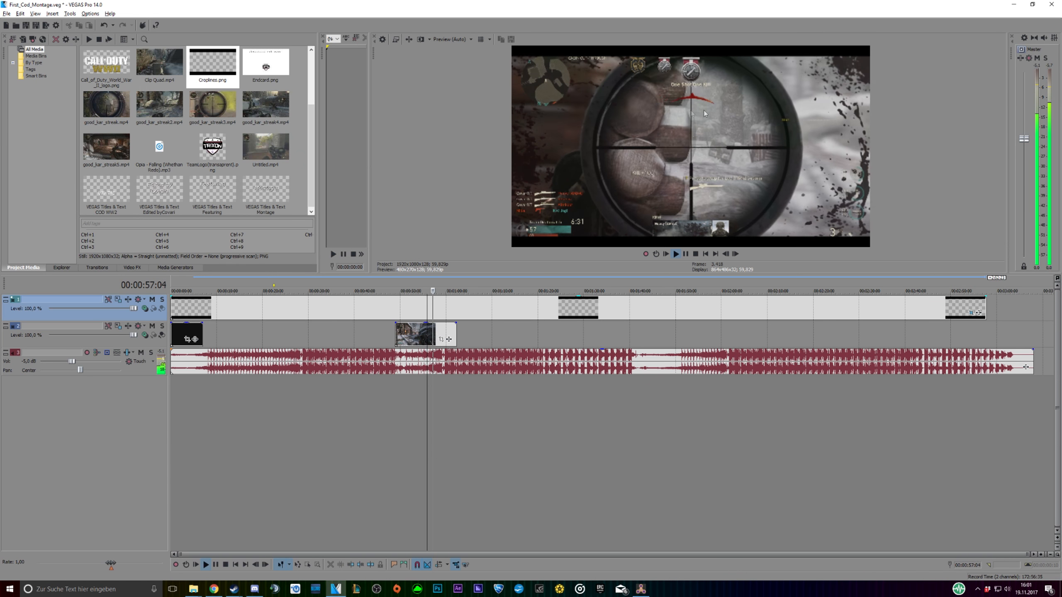
pyautogui.click(686, 254)
pyautogui.click(409, 431)
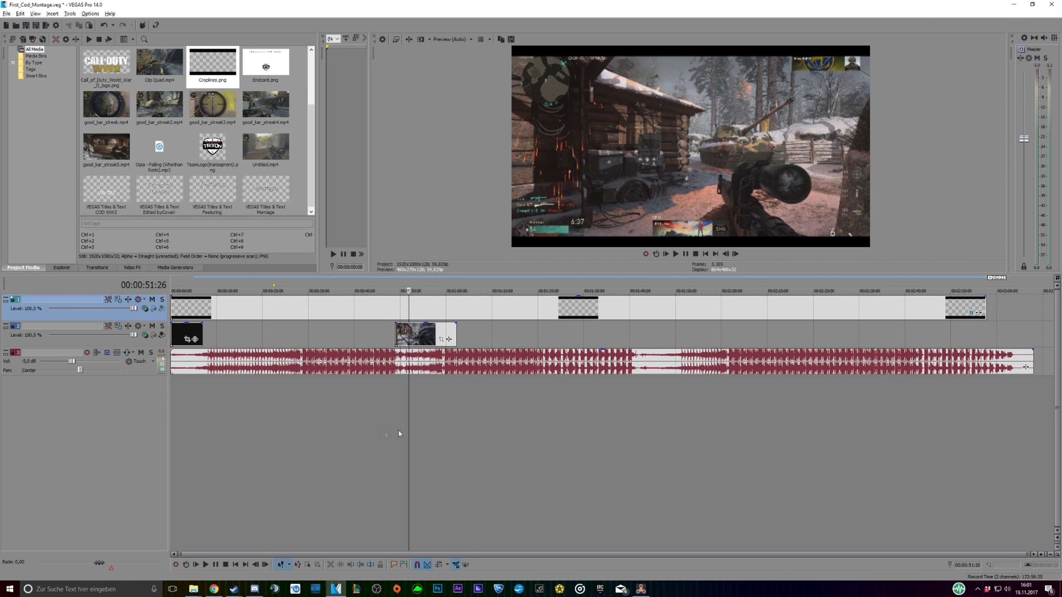
pyautogui.click(218, 440)
pyautogui.click(179, 425)
pyautogui.click(197, 420)
pyautogui.click(204, 411)
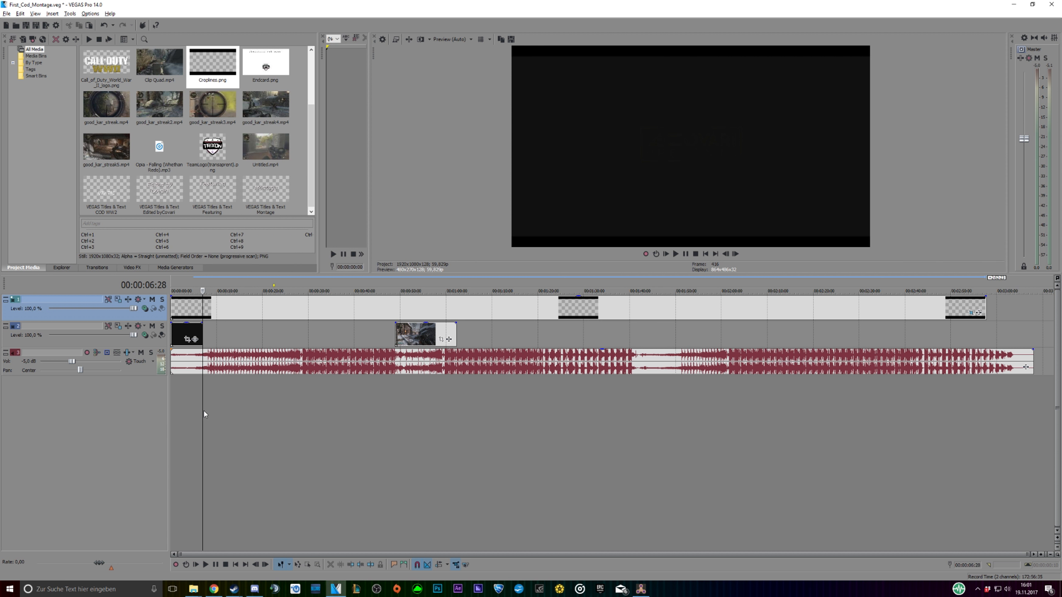
pyautogui.click(191, 410)
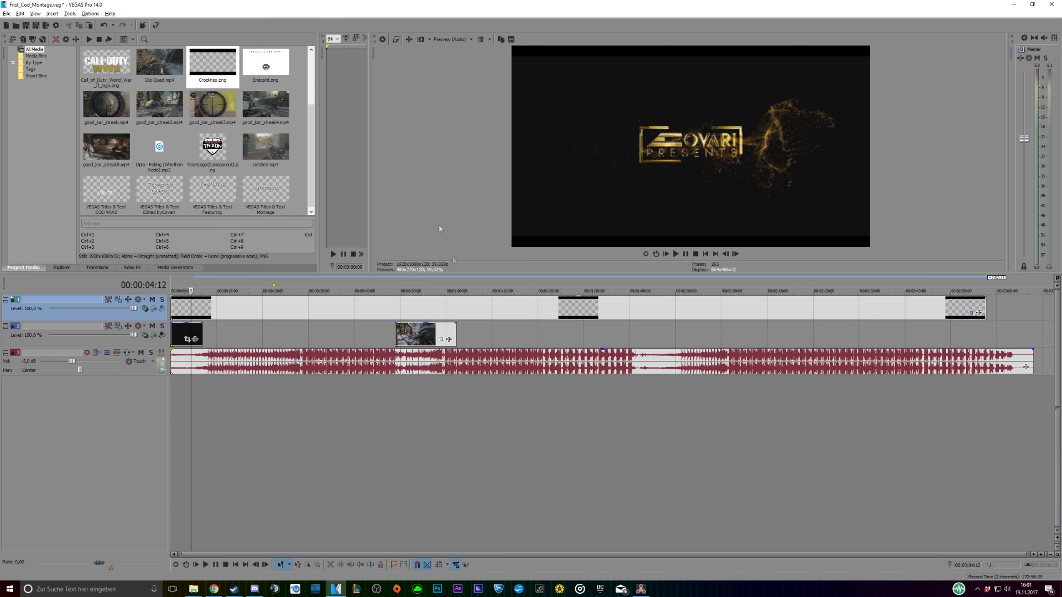
pyautogui.click(684, 254)
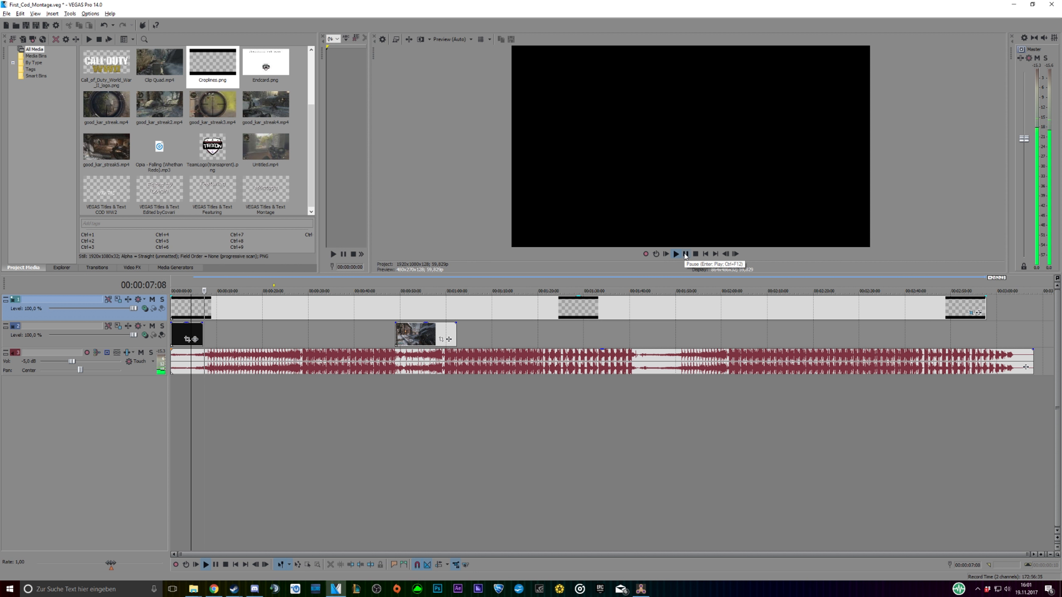
pyautogui.click(685, 254)
# Place the playhead at 00:00:07:01, frame-accurately at the end of the intro clip
pyautogui.click(197, 400)
pyautogui.click(202, 389)
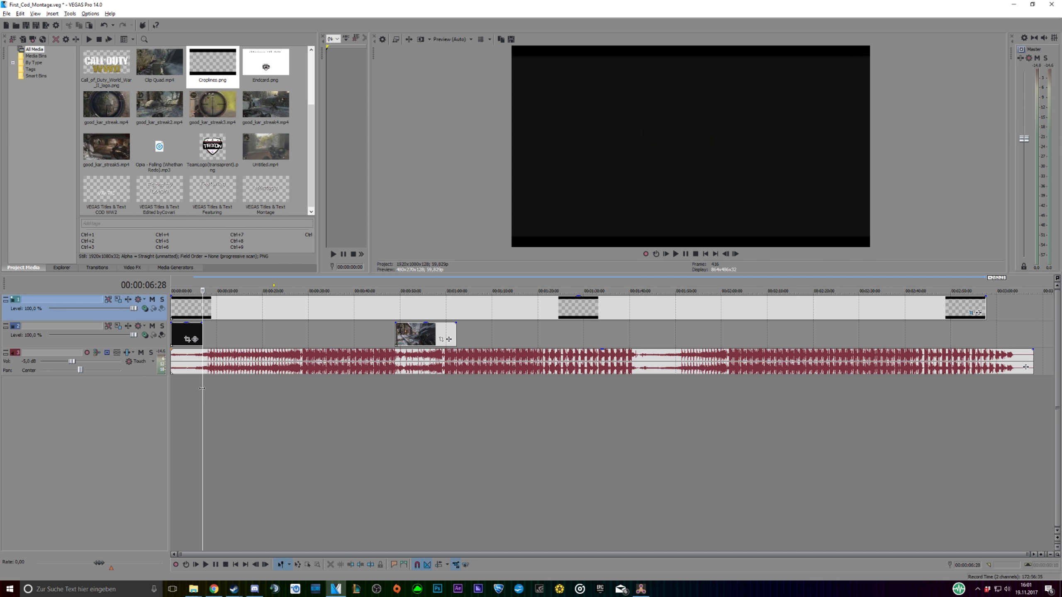
pyautogui.press('Right')
pyautogui.press('Left')
pyautogui.press('Right')
pyautogui.press('Left')
pyautogui.press('Right')
# Look through the video effects and transitions libraries, and show the presets of the Spiral transition
pyautogui.click(131, 267)
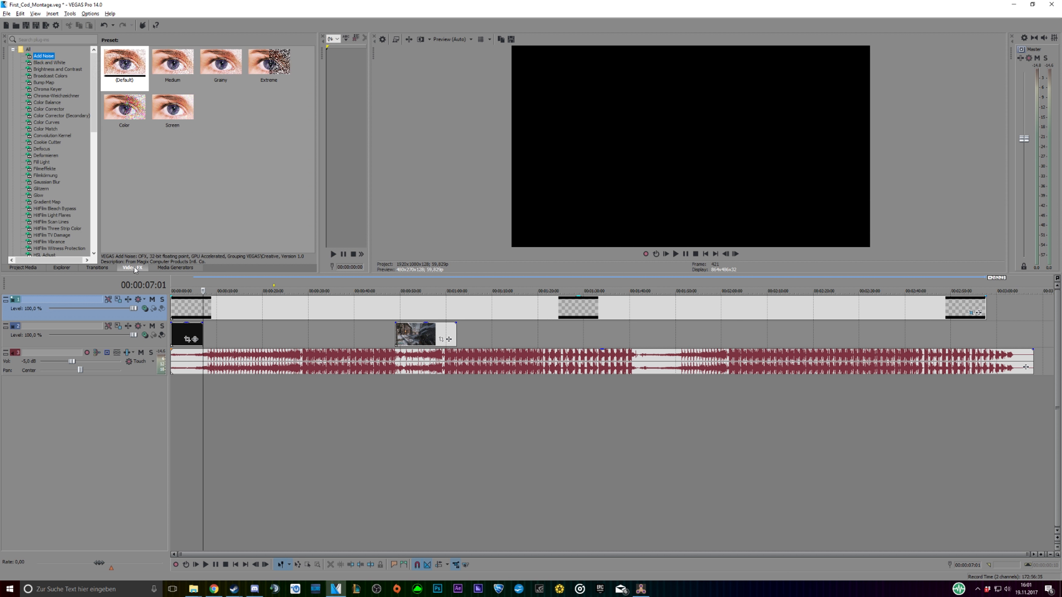
pyautogui.click(96, 267)
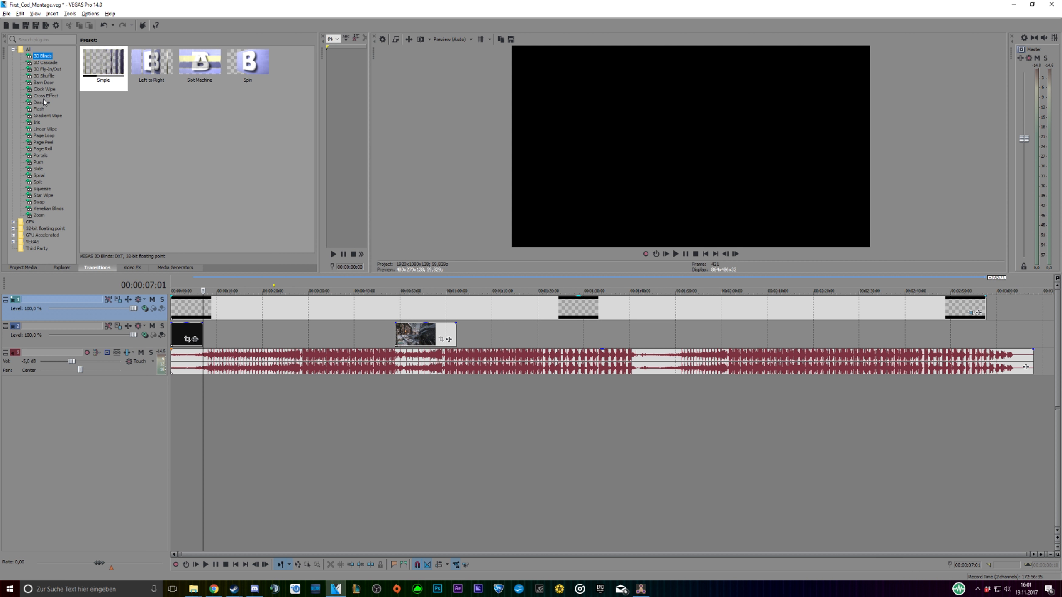
pyautogui.click(39, 176)
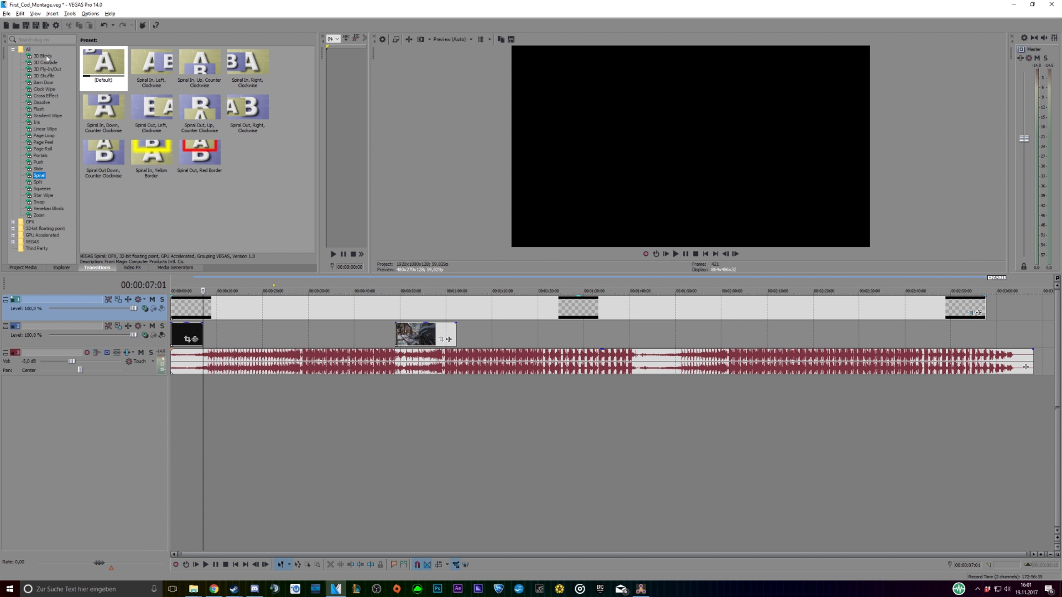
# Apply the Dissolve transition's Fade Through Black preset to the end of the intro clip and close its settings
pyautogui.click(40, 103)
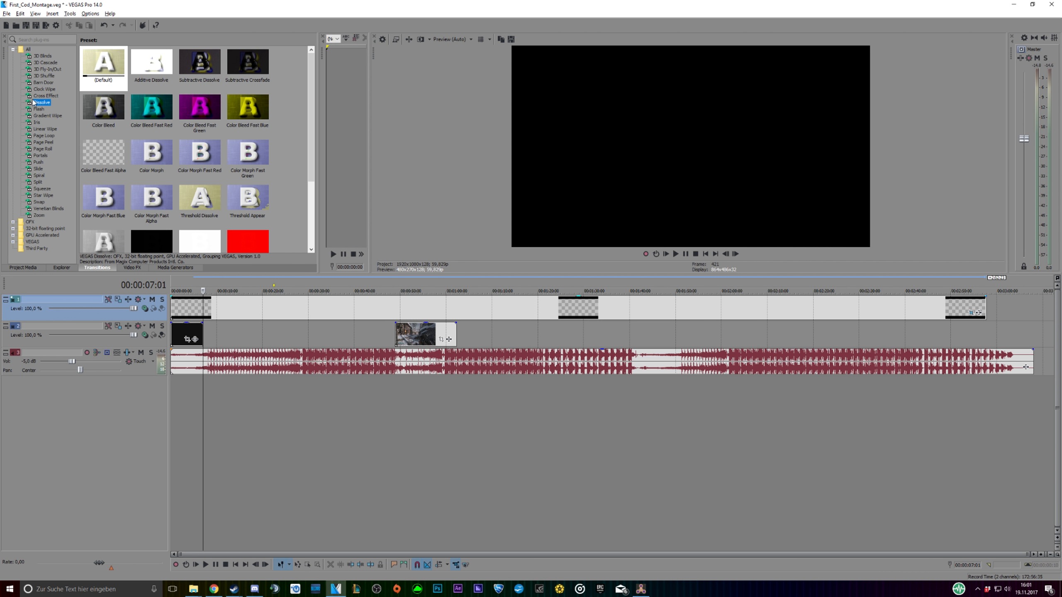
pyautogui.scroll(-2, 160, 193)
pyautogui.moveTo(157, 170); pyautogui.dragTo(203, 335)
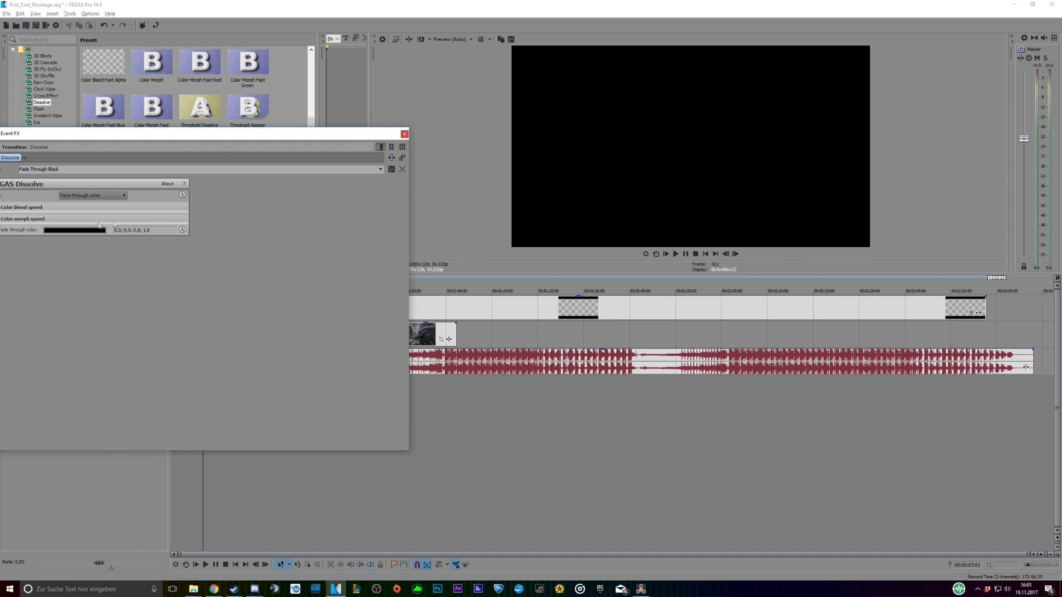
pyautogui.click(404, 134)
# Play back the end of the intro from 00:00:04:26 to review its fade to black
pyautogui.click(198, 392)
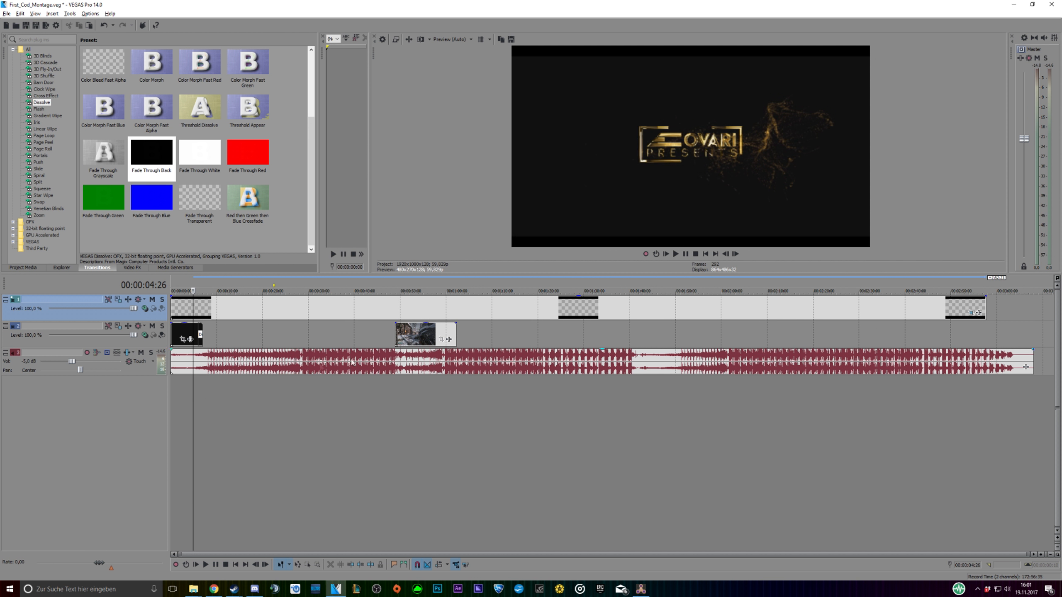
pyautogui.click(676, 254)
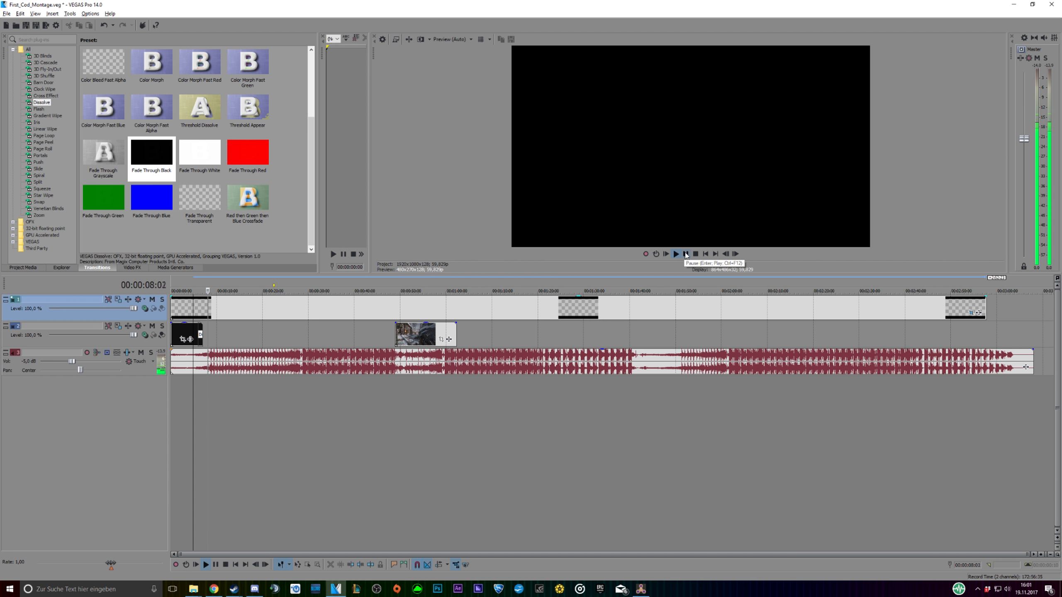
pyautogui.press('Return')
# Listen to the music just after the intro and place a marker on the beat at 00:00:08:04
pyautogui.click(203, 382)
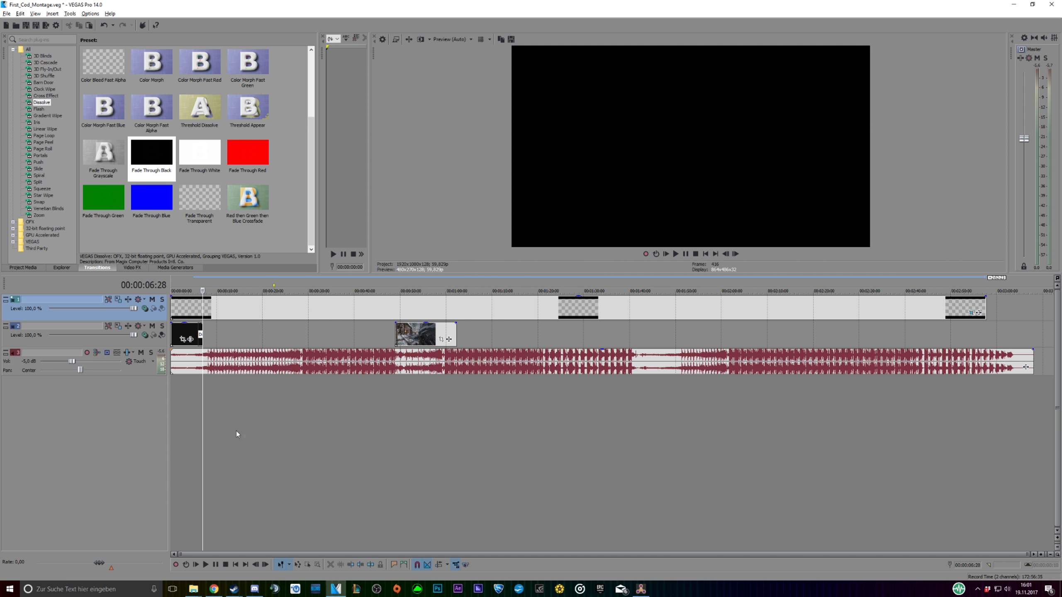
pyautogui.scroll(3, 238, 431)
pyautogui.scroll(-3, 247, 429)
pyautogui.scroll(3, 268, 424)
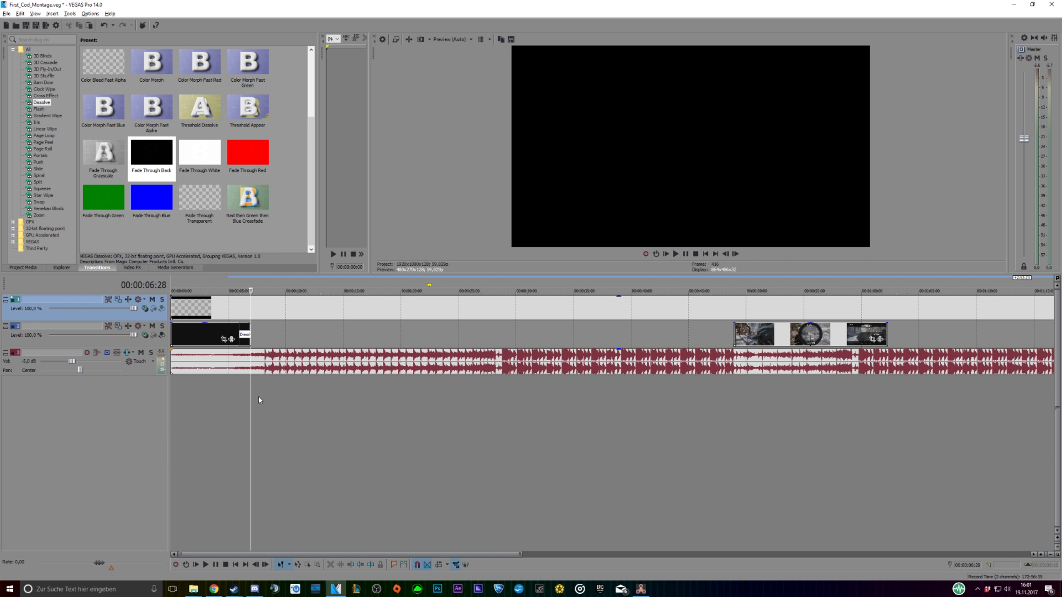
pyautogui.click(675, 254)
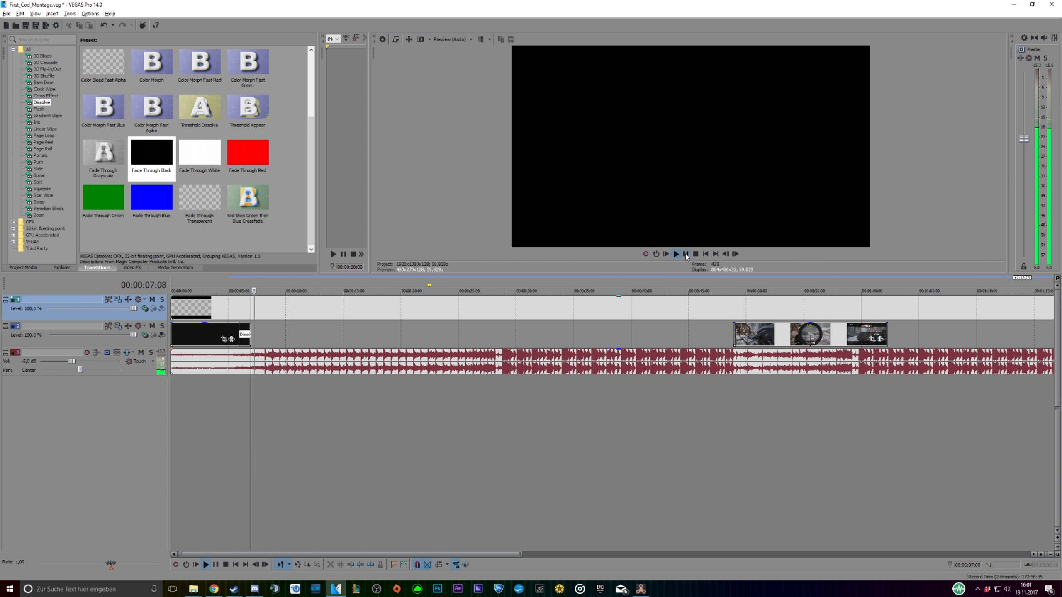
pyautogui.press('Return')
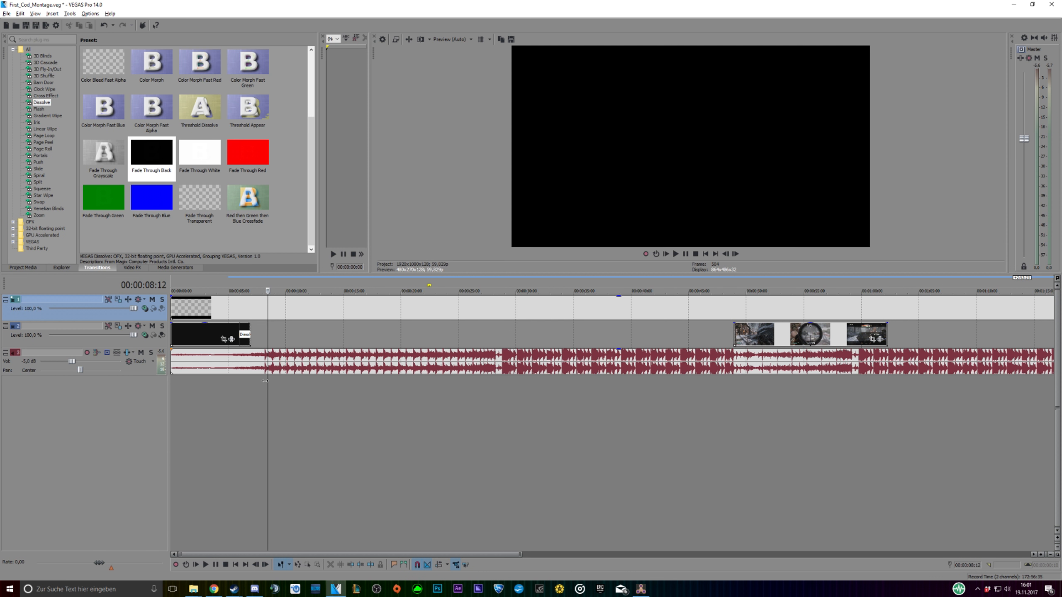
pyautogui.click(262, 383)
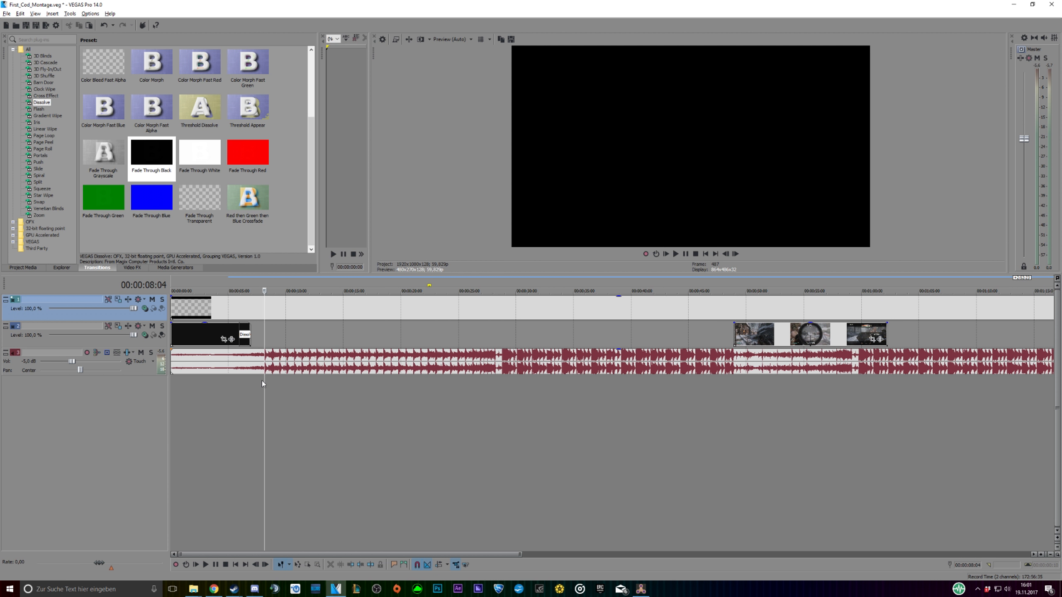
# Check the marker against the intro and play from 00:00:04:10 until the music passes the marked beat
pyautogui.click(240, 384)
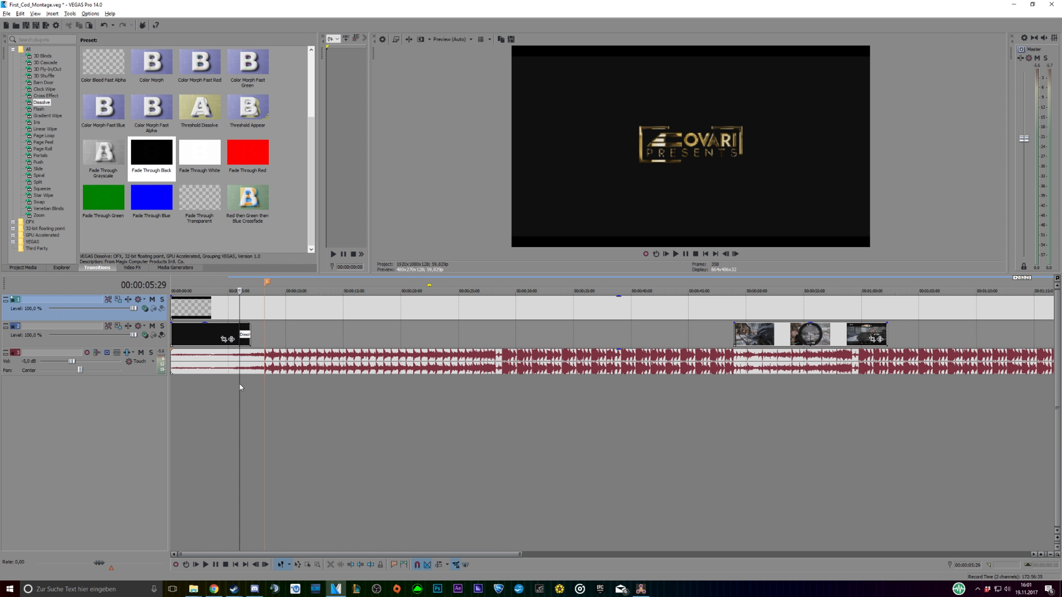
pyautogui.click(264, 382)
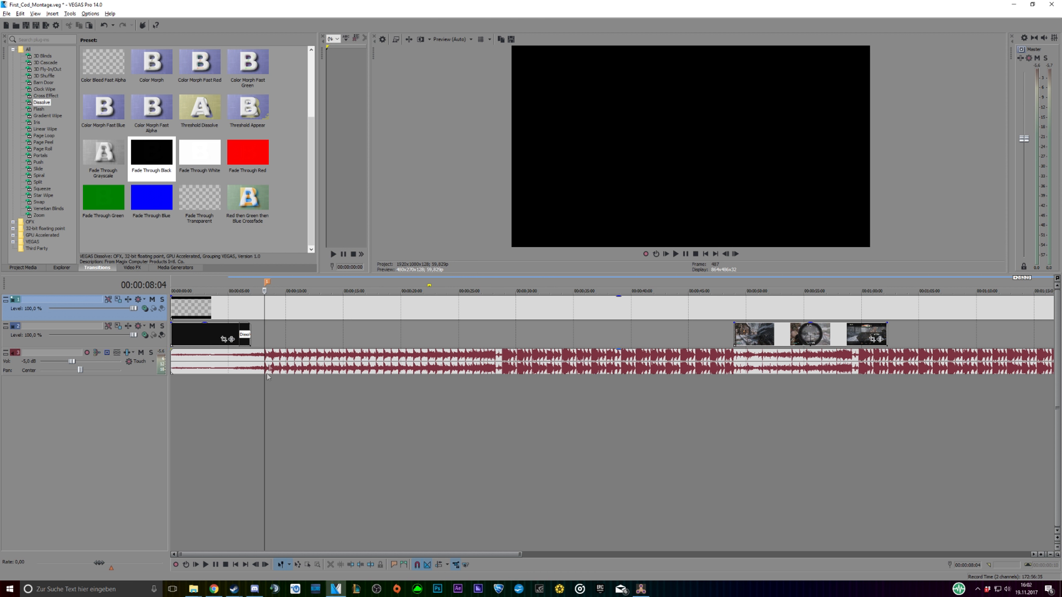
pyautogui.click(221, 396)
pyautogui.scroll(3, 264, 397)
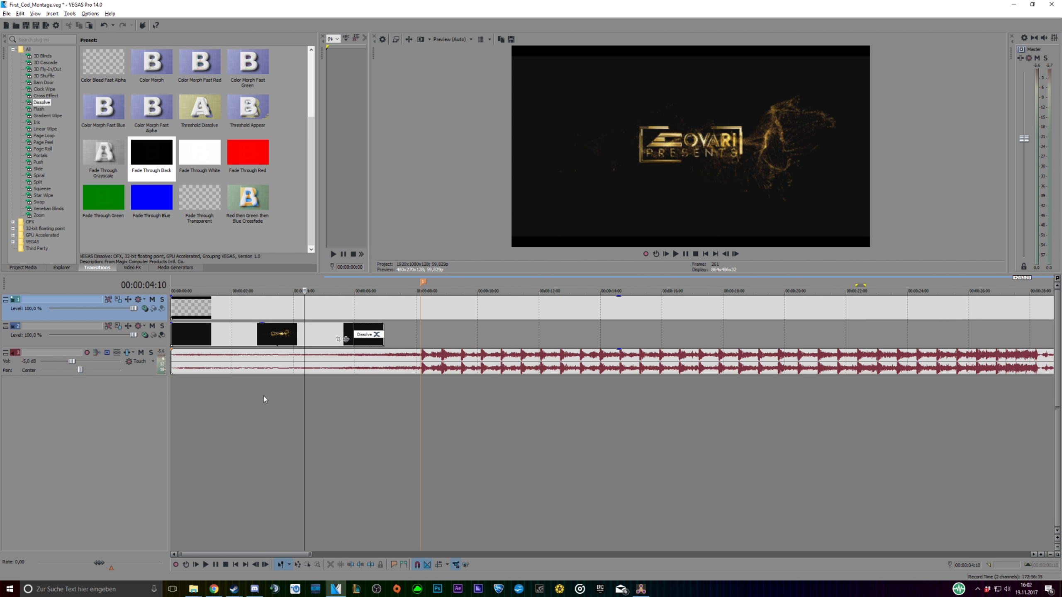
pyautogui.click(677, 254)
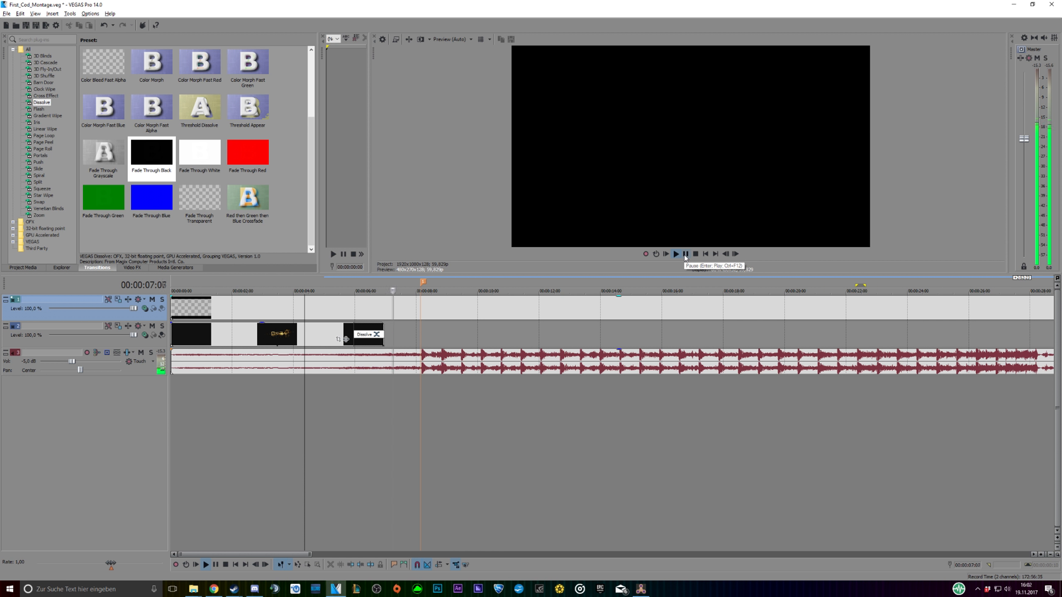
pyautogui.click(685, 254)
pyautogui.scroll(-4, 204, 394)
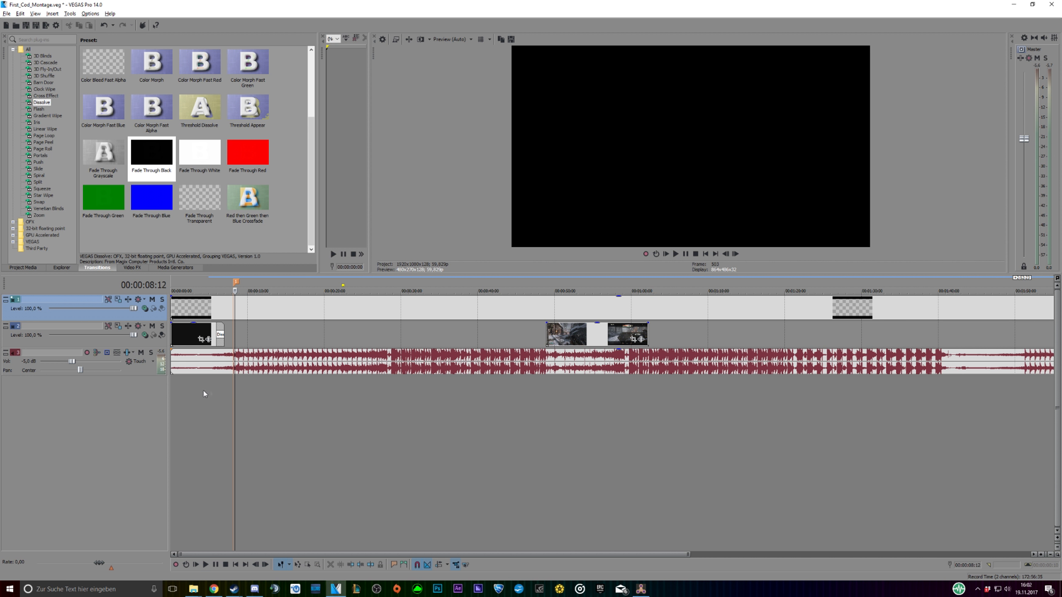
# Return the playhead to the marker at 00:00:08:04 and examine the music waveform around it
pyautogui.click(232, 401)
pyautogui.scroll(4, 256, 403)
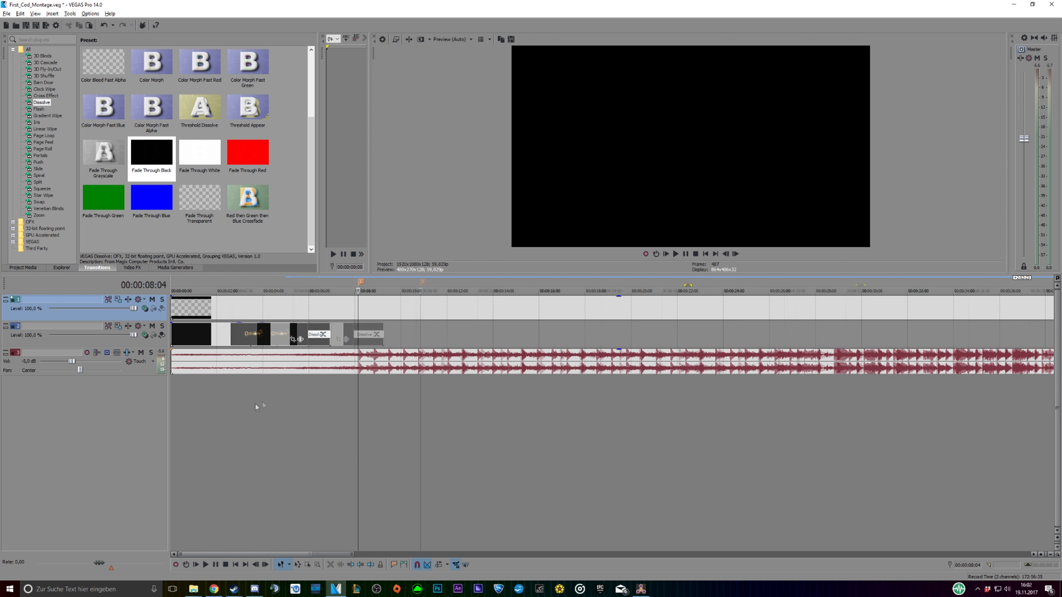
pyautogui.scroll(-3, 464, 338)
pyautogui.scroll(2, 412, 370)
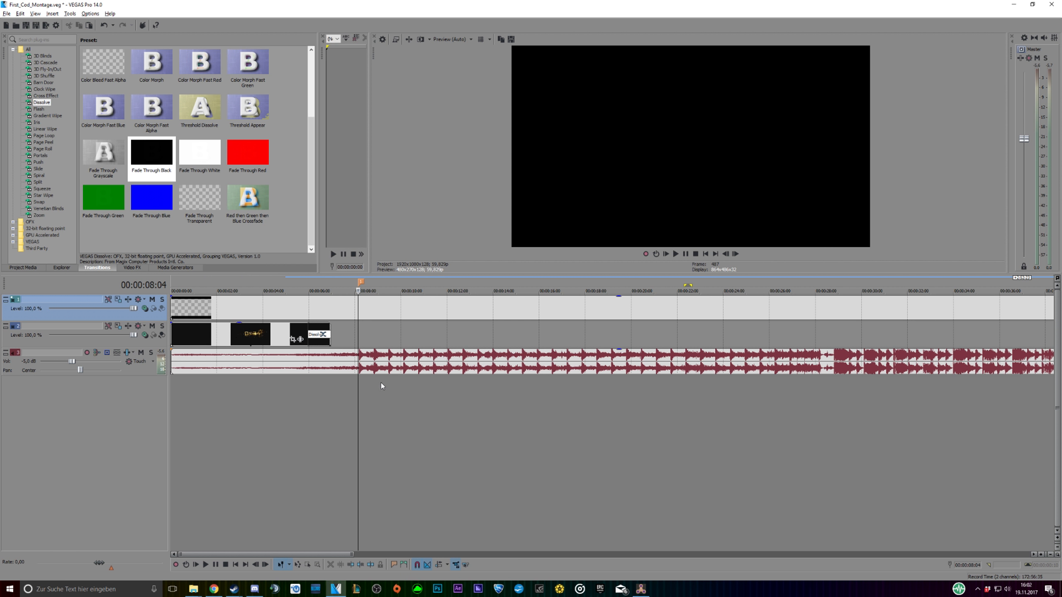
pyautogui.scroll(-3, 378, 335)
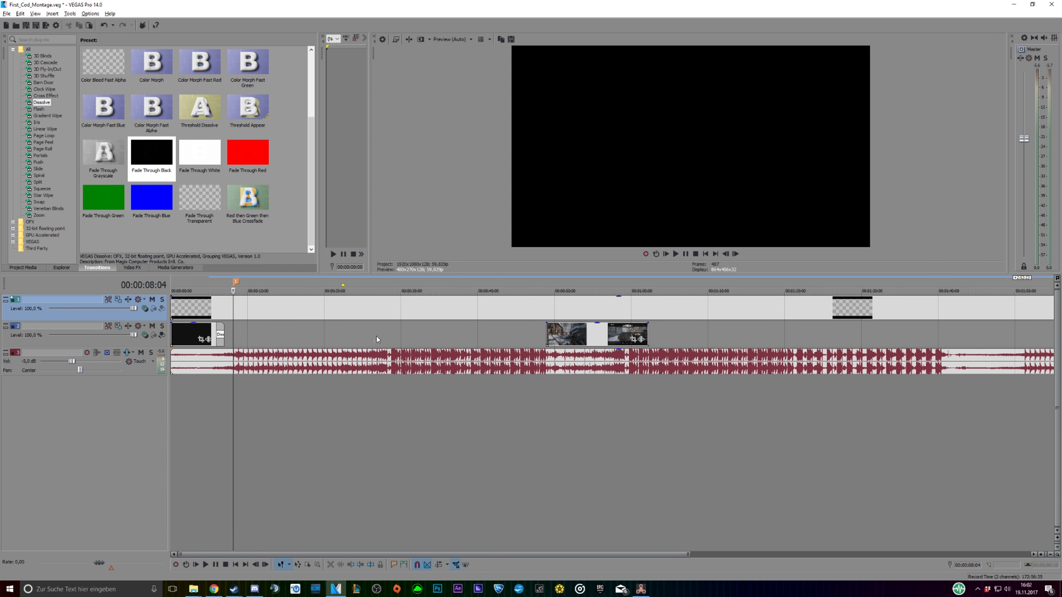
# Listen to short passages of the music from around 00:00:28:21 and from 00:00:15:10
pyautogui.click(390, 391)
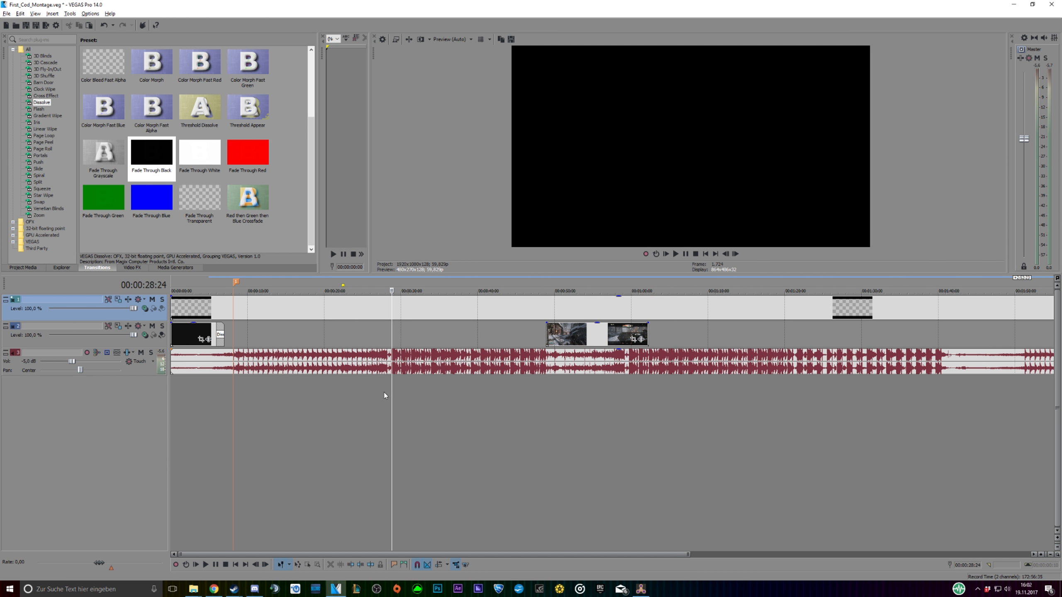
pyautogui.click(674, 253)
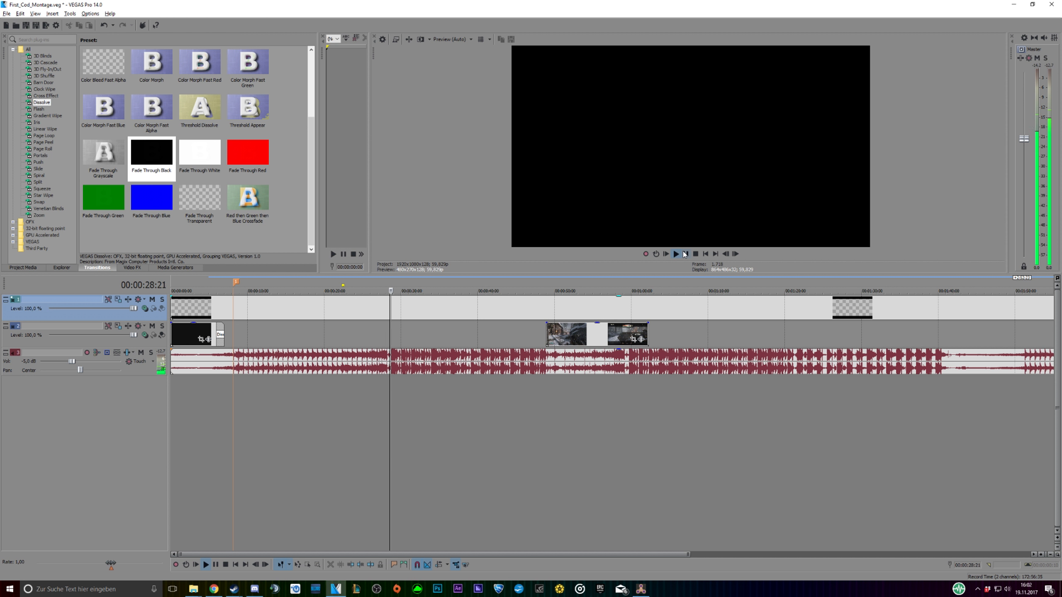
pyautogui.click(685, 254)
pyautogui.click(288, 406)
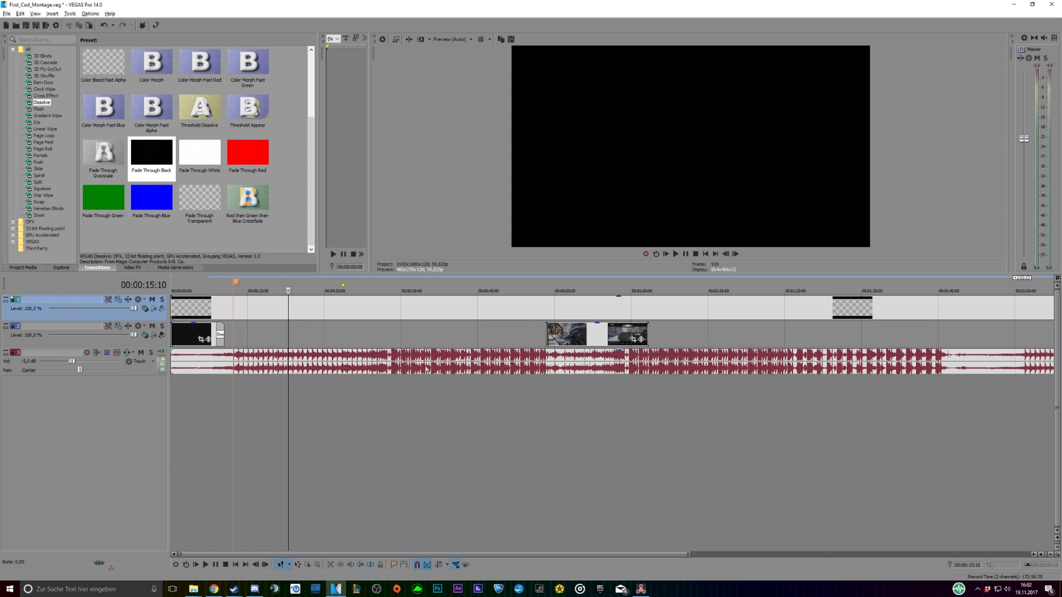
pyautogui.click(675, 254)
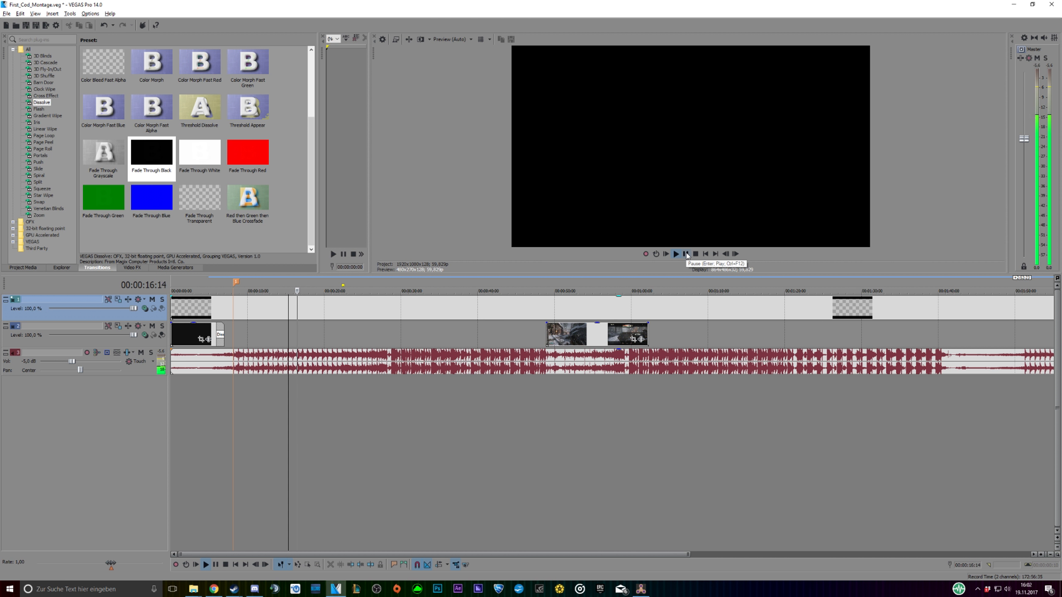
pyautogui.click(686, 254)
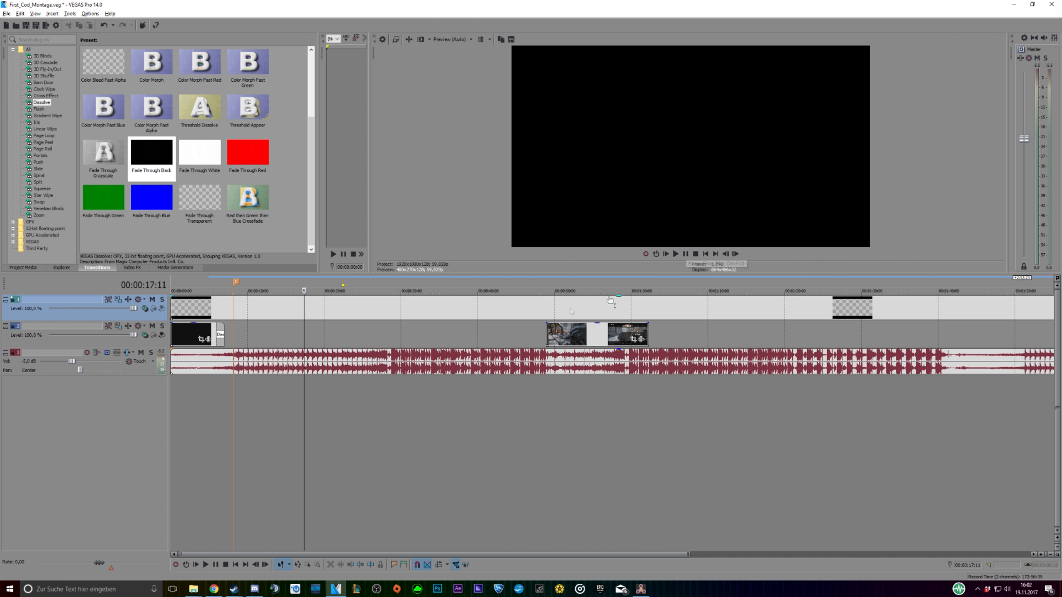
# Play the music from the first marker and place a second marker on the beat at about 00:00:13:10
pyautogui.click(232, 389)
pyautogui.scroll(5, 317, 420)
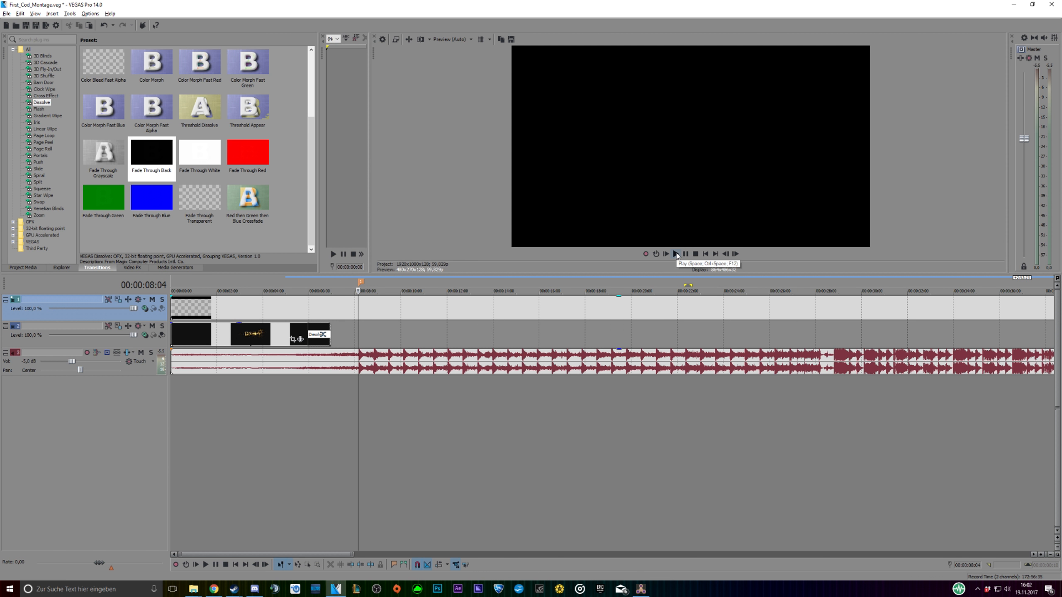
pyautogui.scroll(-3, 516, 386)
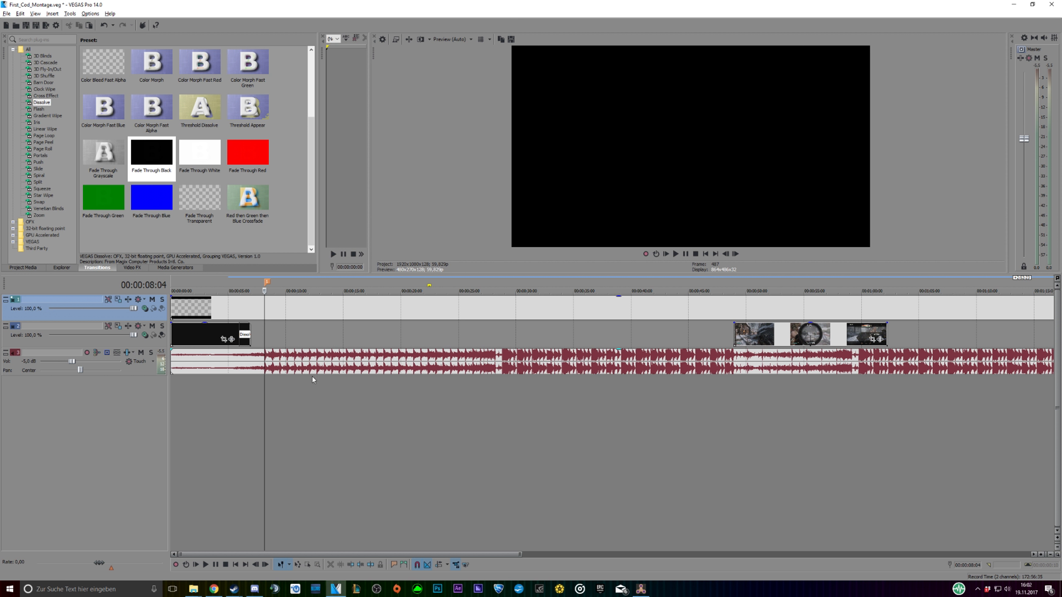
pyautogui.click(676, 254)
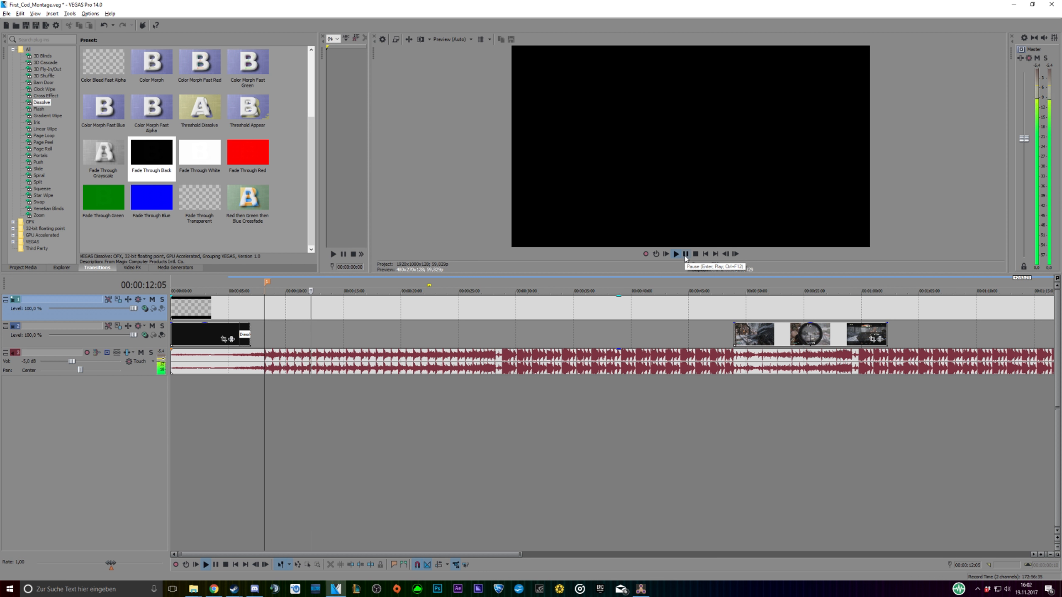
pyautogui.click(685, 255)
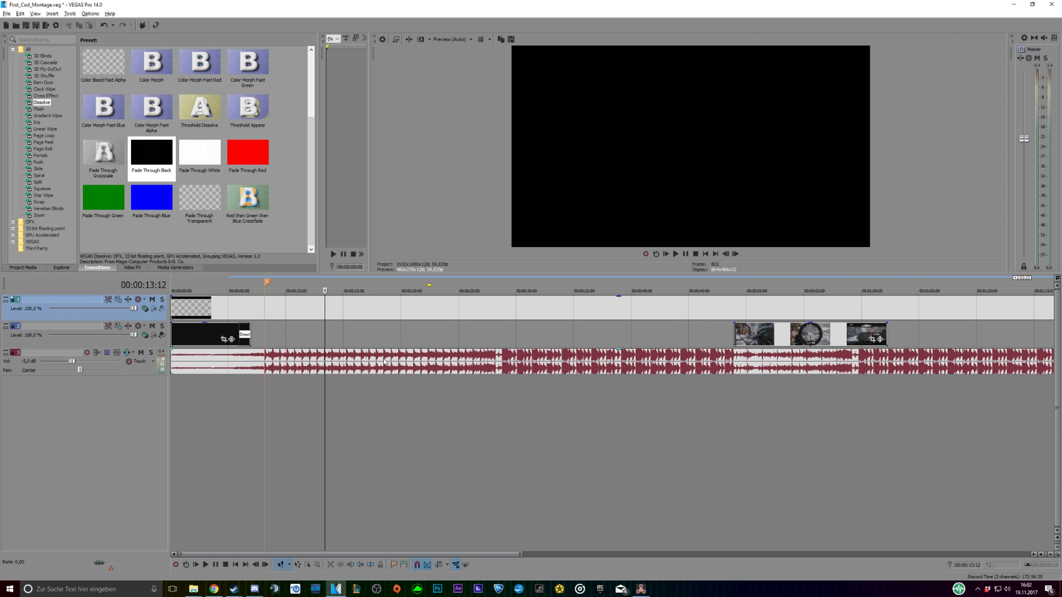
pyautogui.press('Left')
pyautogui.scroll(4, 334, 385)
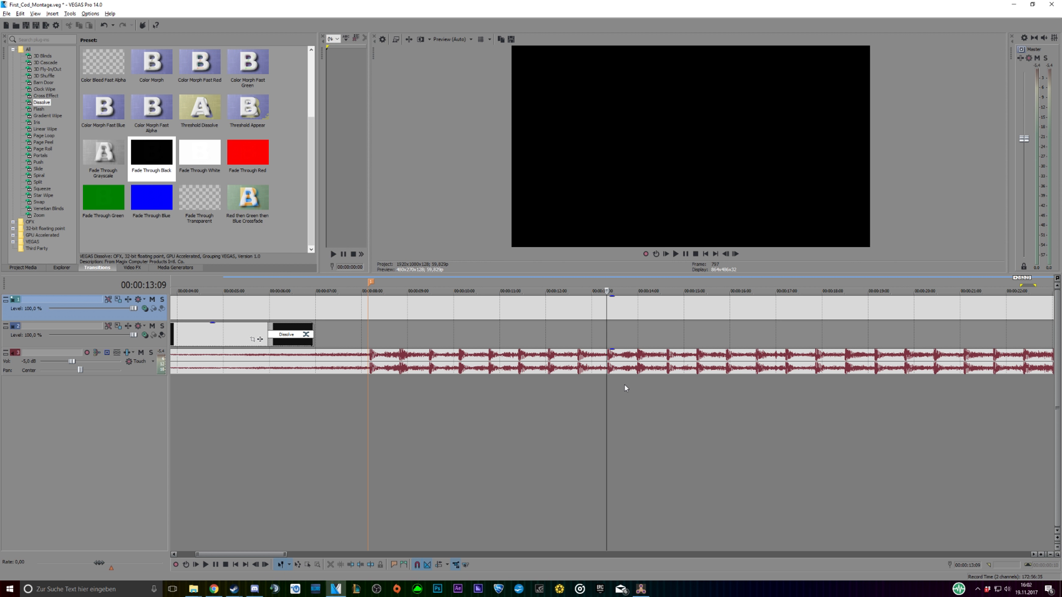
pyautogui.press('m')
# Play on from the second marker and place a third marker on the beat at 00:00:18:14
pyautogui.scroll(-2, 610, 387)
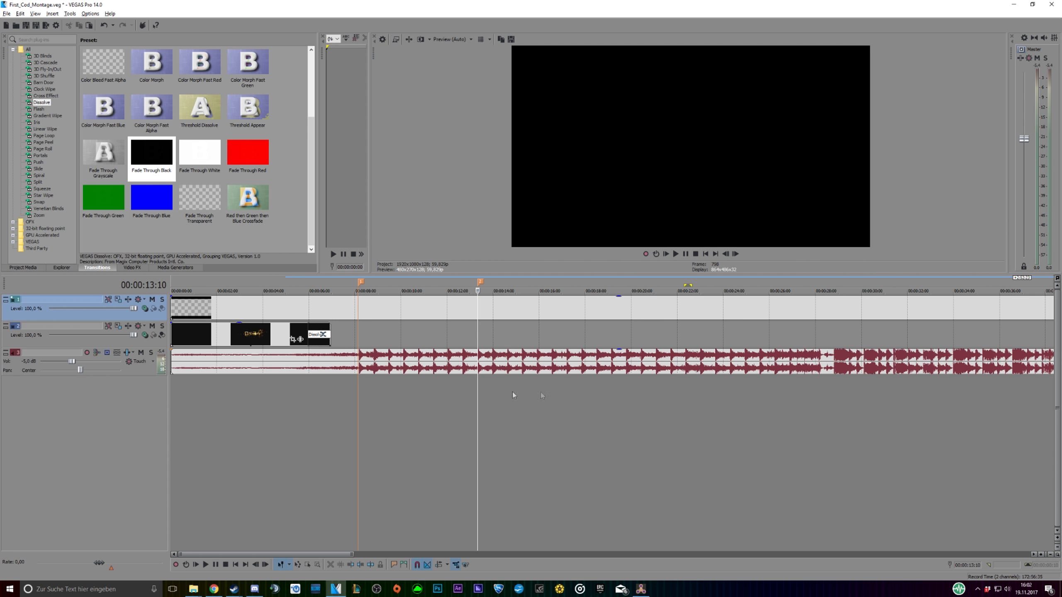
pyautogui.scroll(-3, 450, 403)
pyautogui.click(675, 254)
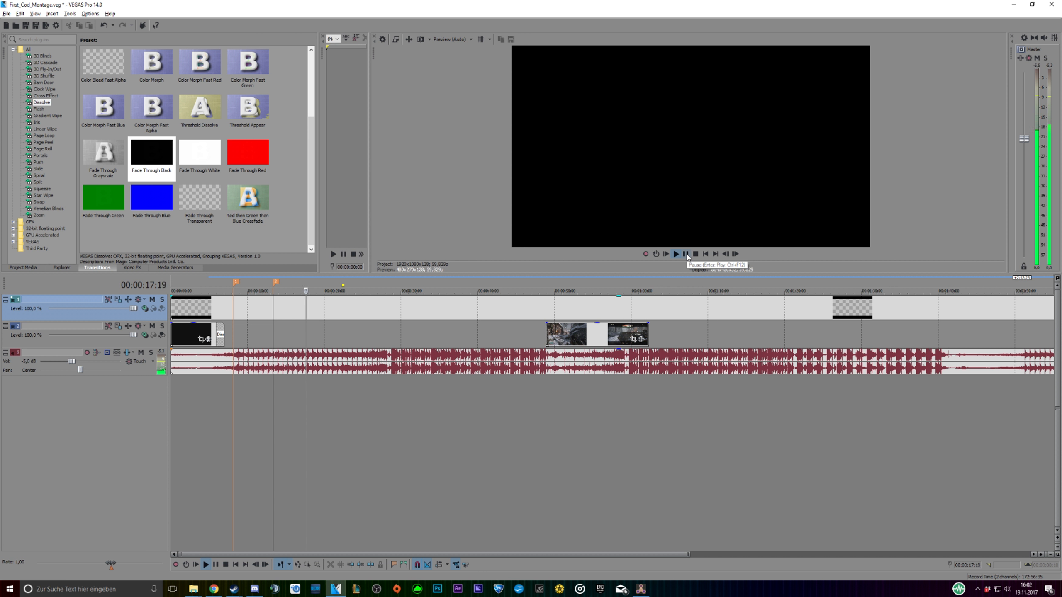
pyautogui.click(686, 255)
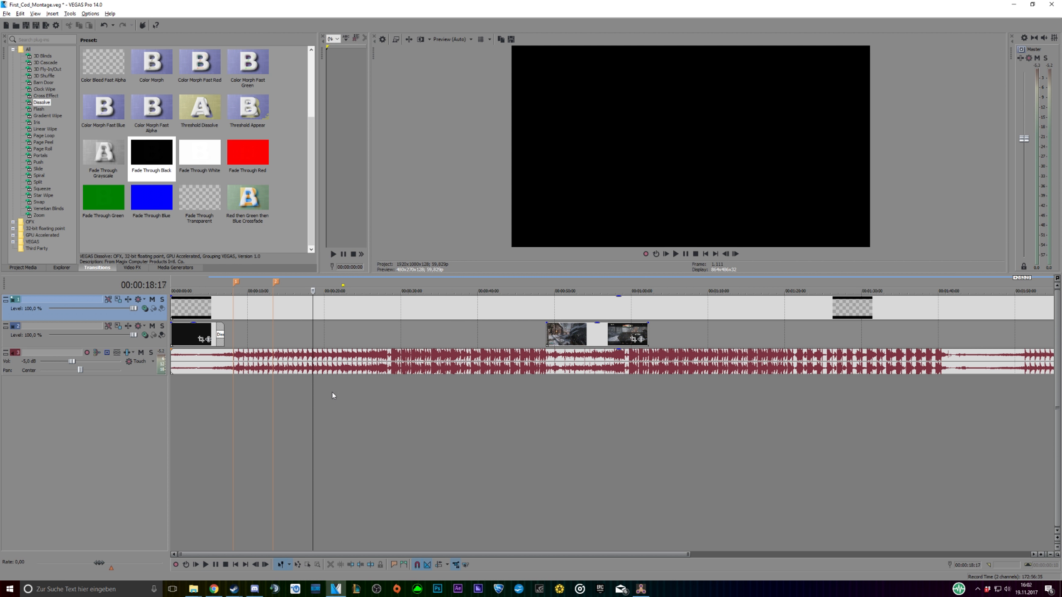
pyautogui.scroll(5, 322, 383)
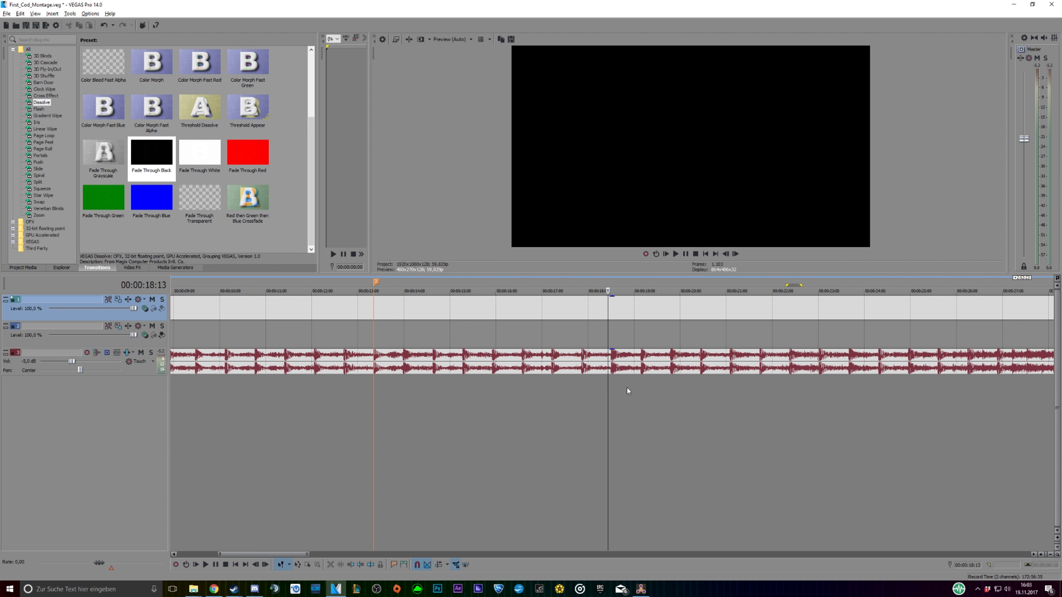
pyautogui.press('Right')
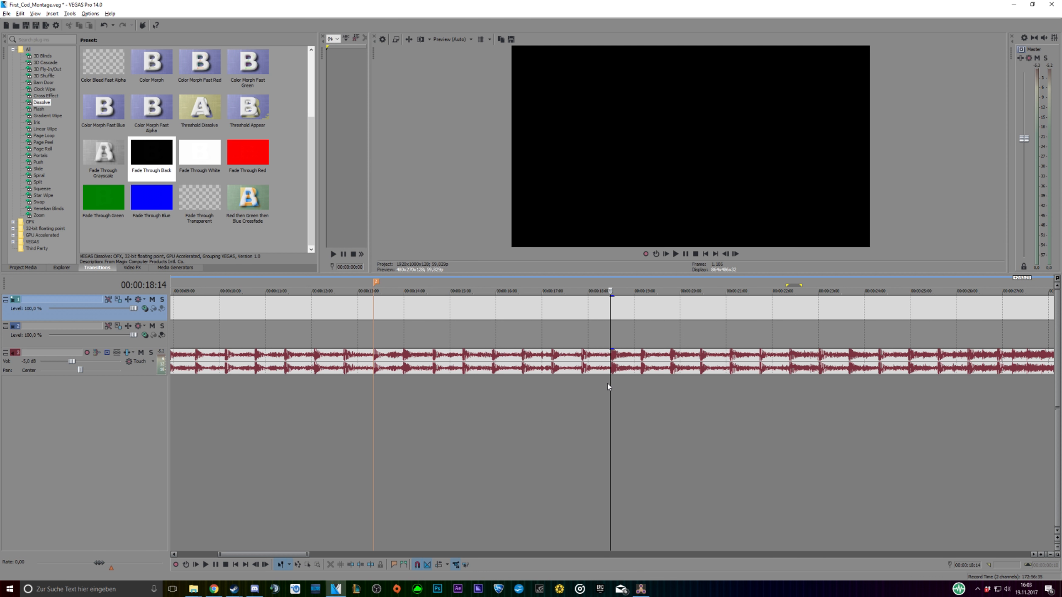
pyautogui.press('m')
# Move the playhead beyond the third marker to 00:00:22:12
pyautogui.click(547, 395)
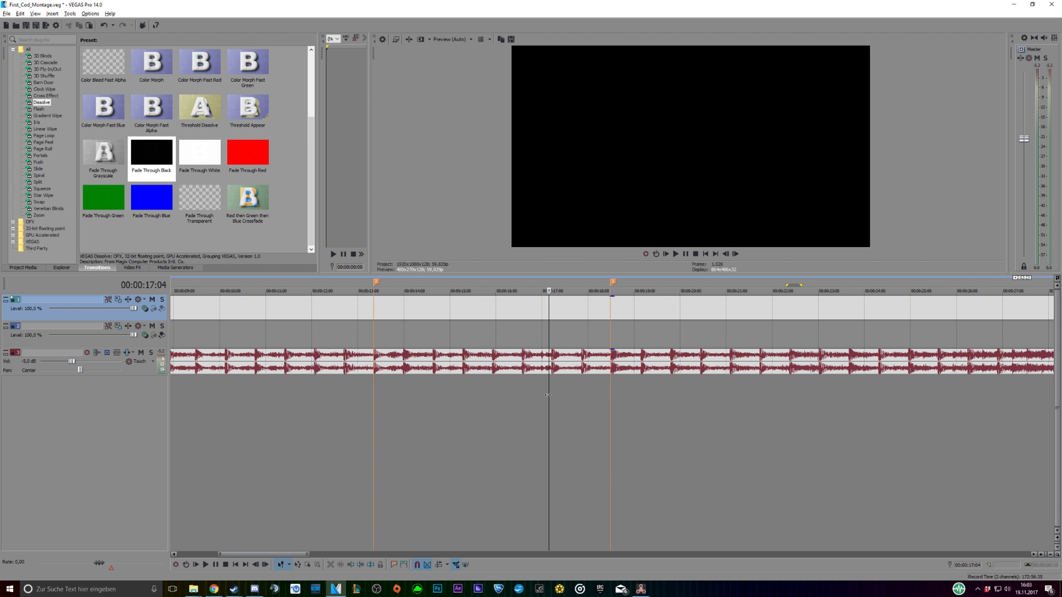
pyautogui.moveTo(548, 395); pyautogui.dragTo(547, 396)
pyautogui.scroll(-5, 544, 388)
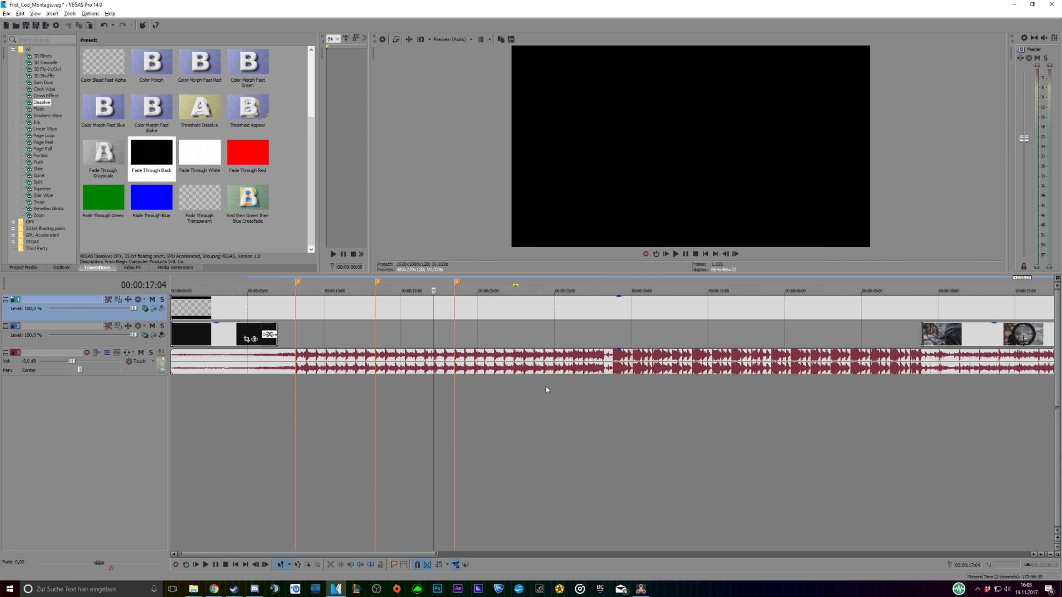
pyautogui.click(483, 396)
pyautogui.scroll(-3, 510, 395)
pyautogui.click(341, 387)
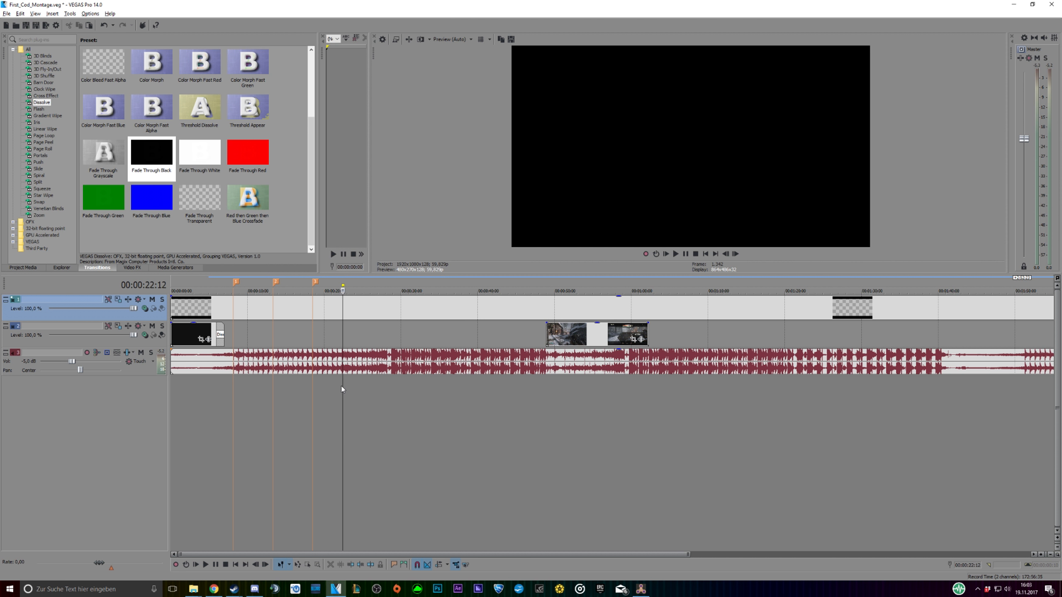
# Play the music on from 00:00:19:26 and place a fourth marker on the beat at 00:00:23:19
pyautogui.click(328, 390)
pyautogui.click(336, 390)
pyautogui.click(324, 393)
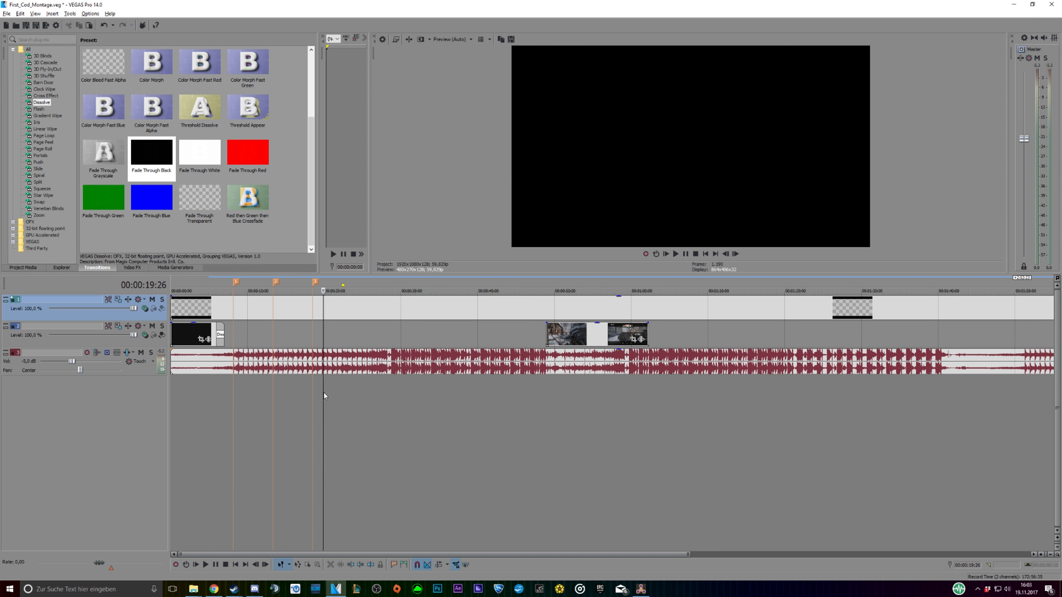
pyautogui.click(682, 255)
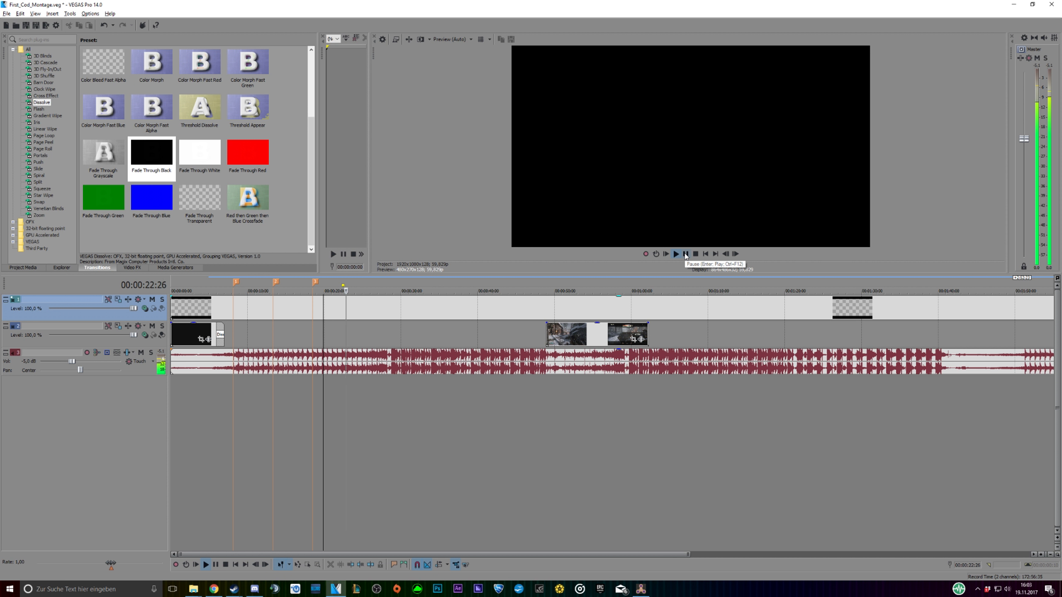
pyautogui.click(686, 254)
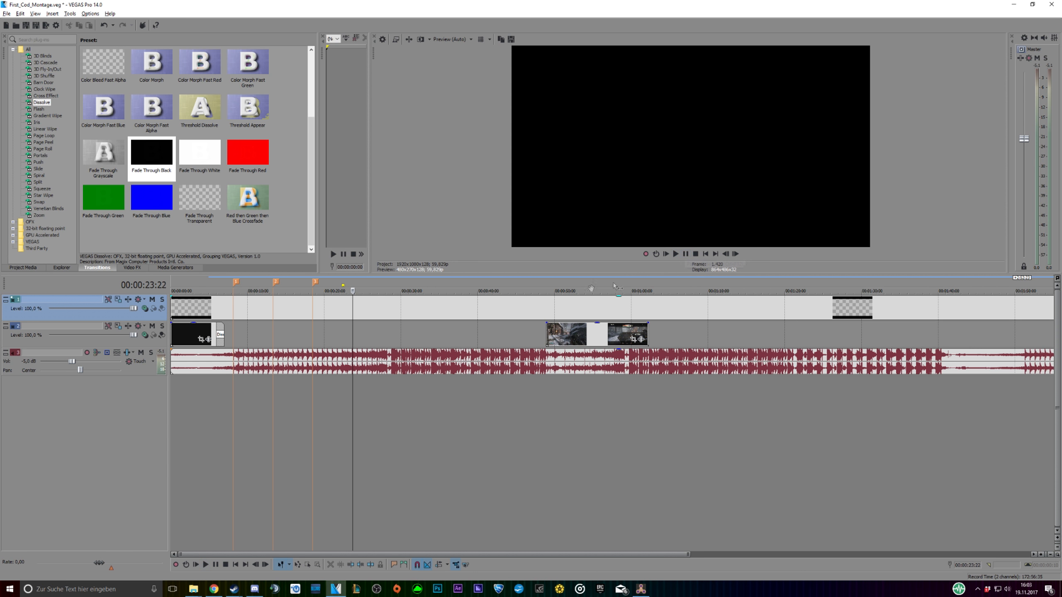
pyautogui.click(351, 381)
pyautogui.scroll(5, 444, 404)
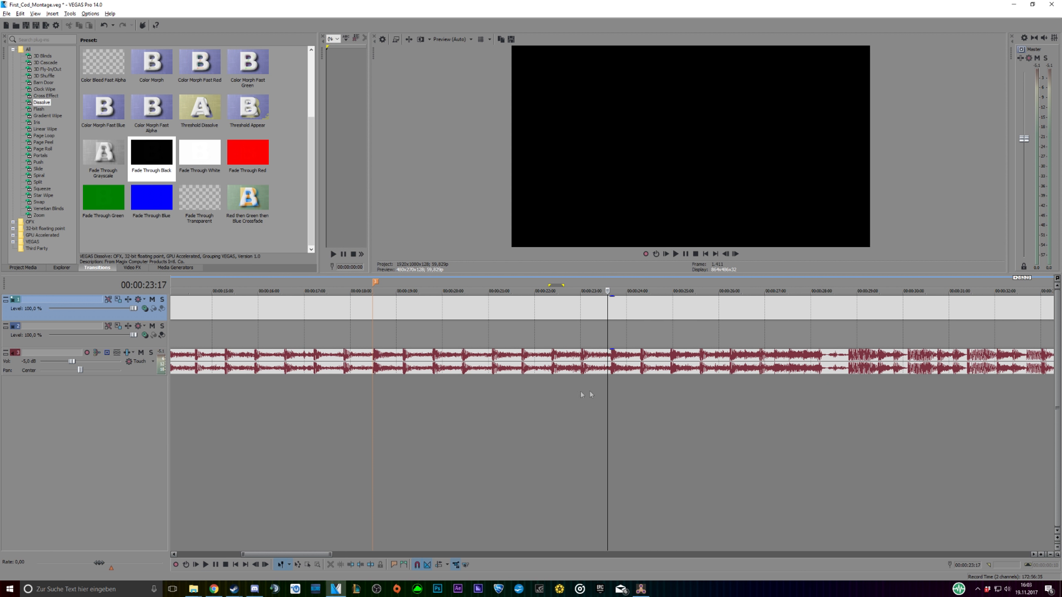
pyautogui.click(518, 399)
pyautogui.click(686, 254)
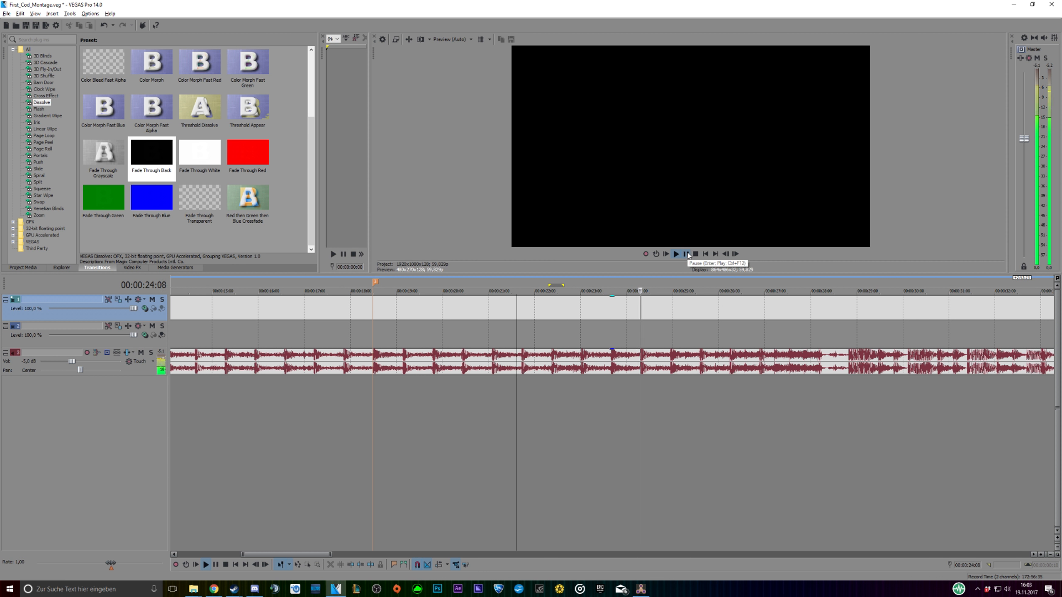
pyautogui.click(686, 253)
pyautogui.click(610, 385)
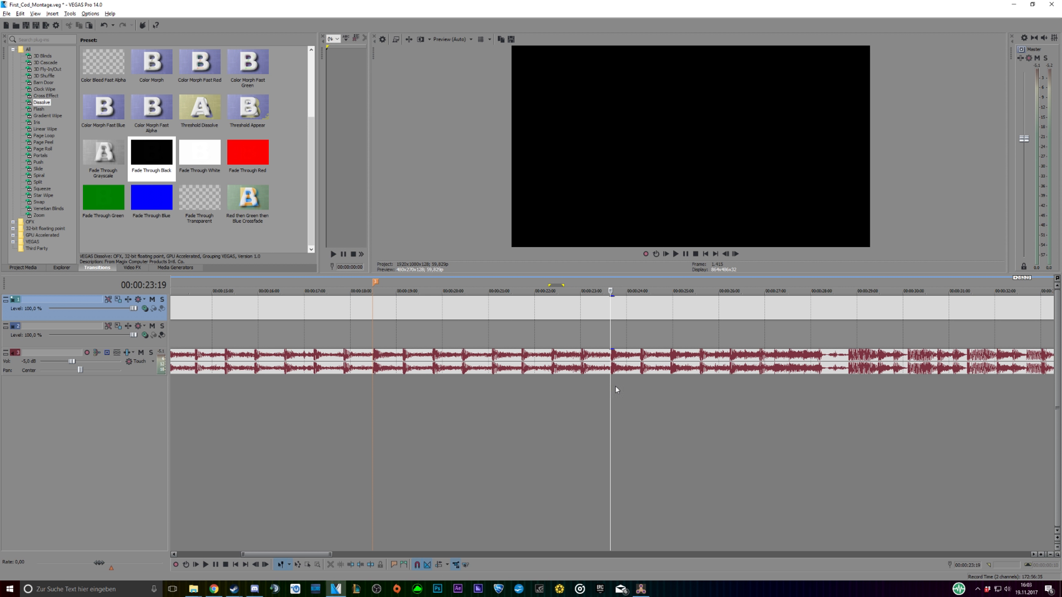
# Play the music from 00:00:27:02 and place a fifth marker on the drop at 00:00:28:24
pyautogui.scroll(-5, 638, 426)
pyautogui.click(270, 407)
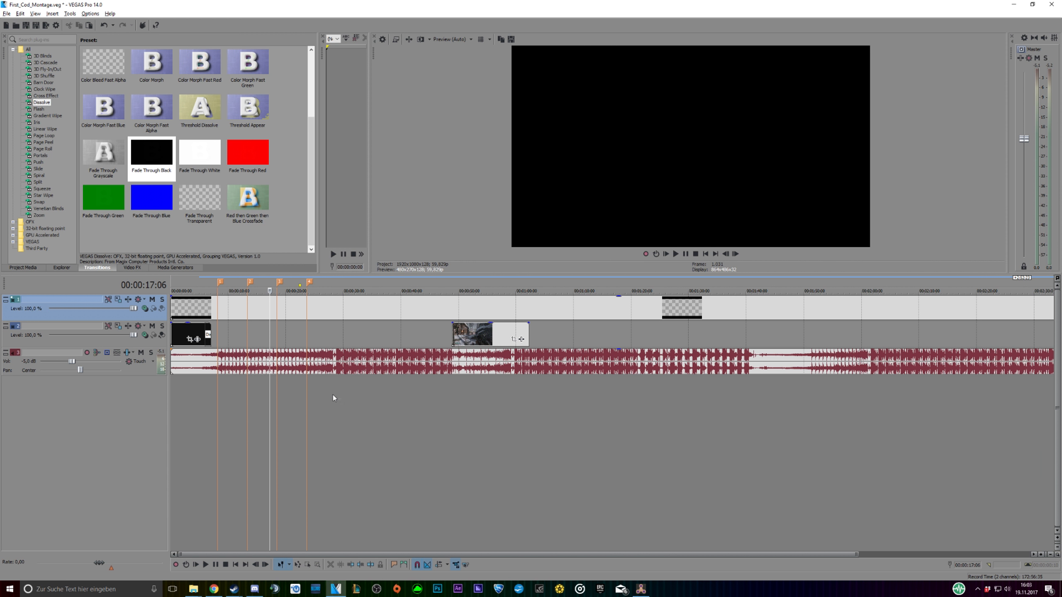
pyautogui.click(332, 401)
pyautogui.scroll(4, 553, 404)
pyautogui.click(568, 404)
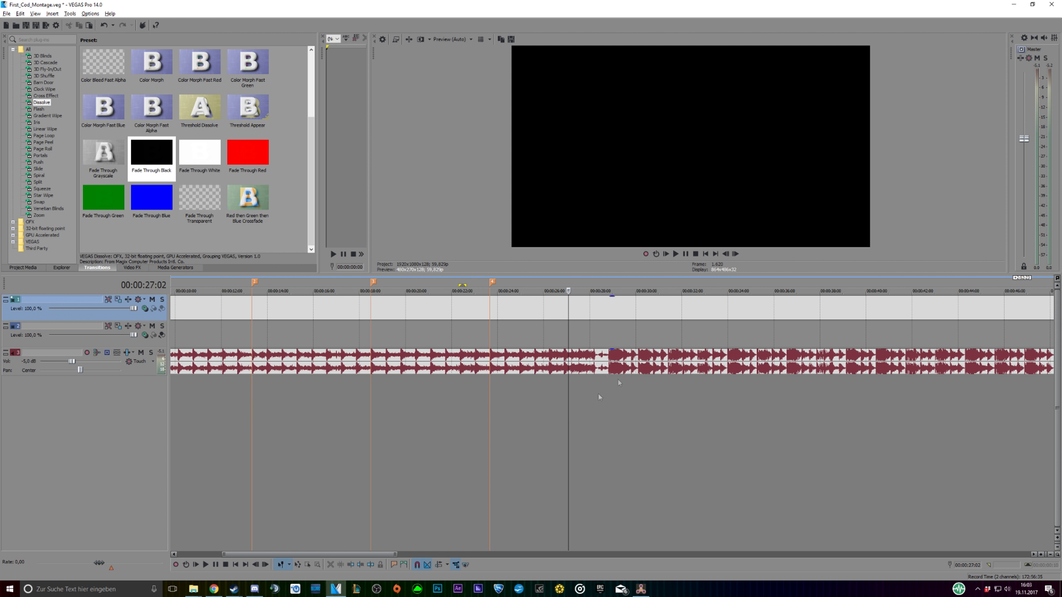
pyautogui.click(676, 254)
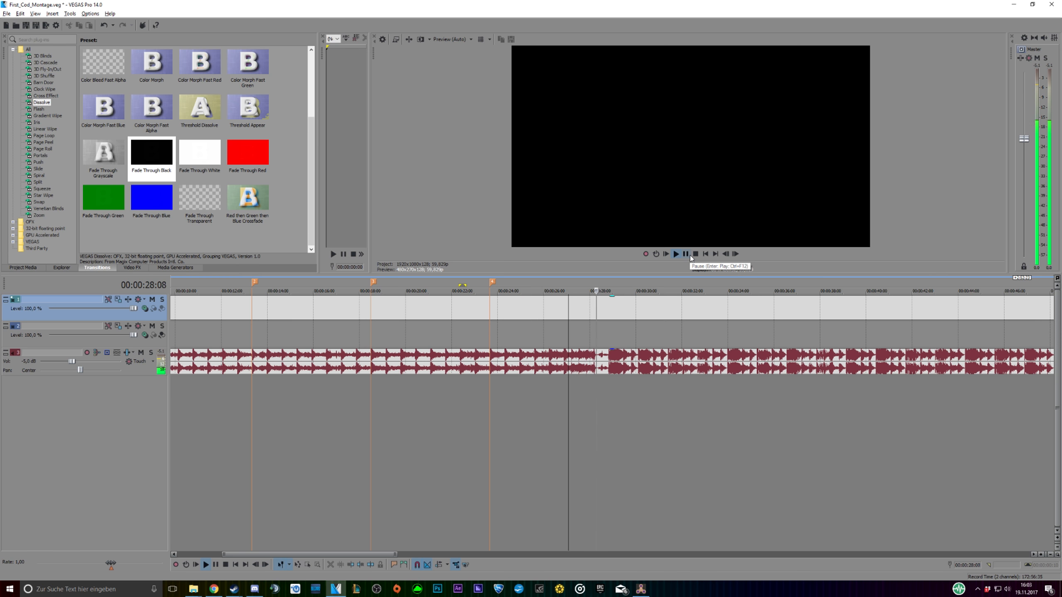
pyautogui.click(687, 254)
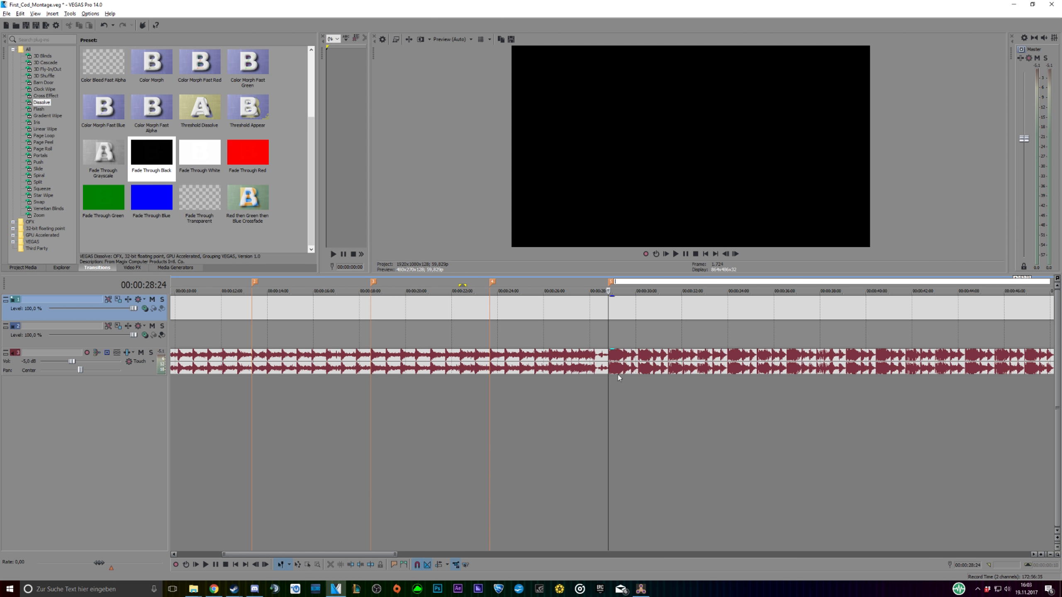
# Move the gameplay clip earlier on its track so that it starts at the fifth marker
pyautogui.scroll(-6, 589, 416)
pyautogui.click(488, 337)
pyautogui.moveTo(474, 335); pyautogui.dragTo(358, 335)
pyautogui.click(263, 414)
# Look through the ardennes forest sequences in the project media and check the gameplay clip's map at several points
pyautogui.click(23, 267)
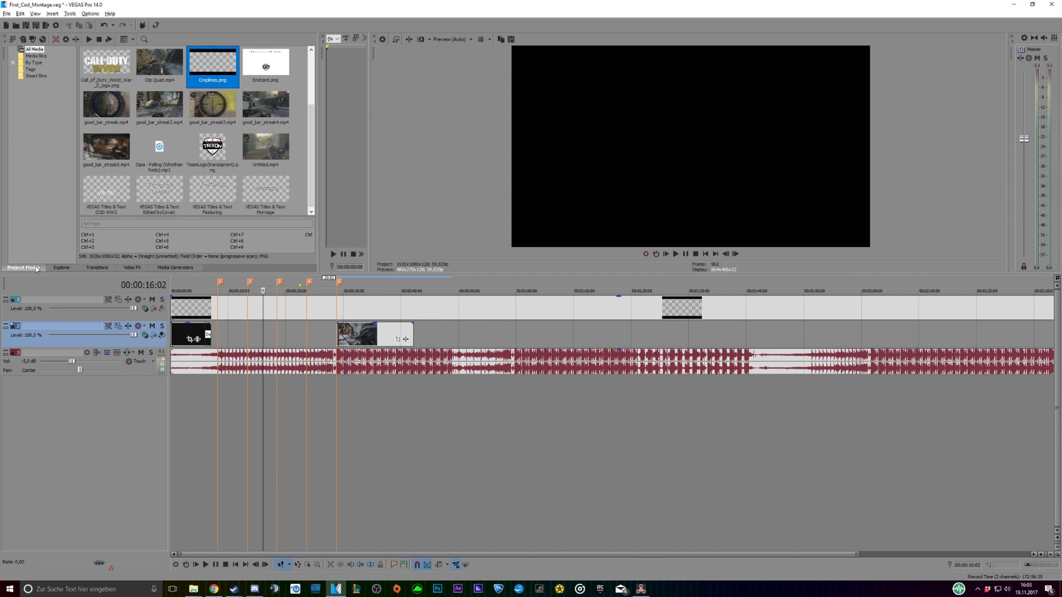
pyautogui.scroll(2, 212, 159)
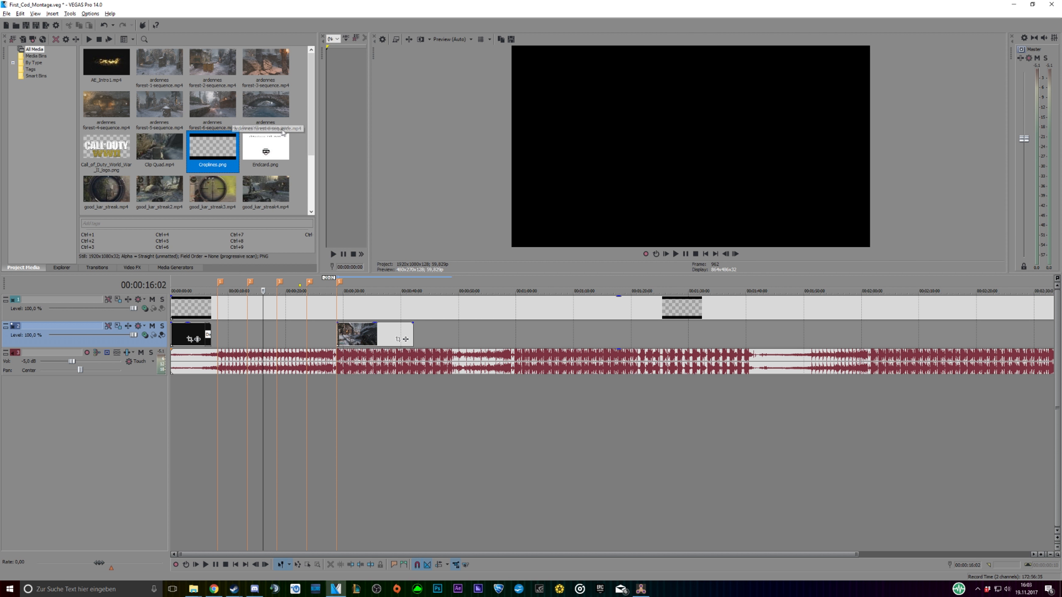
pyautogui.click(260, 111)
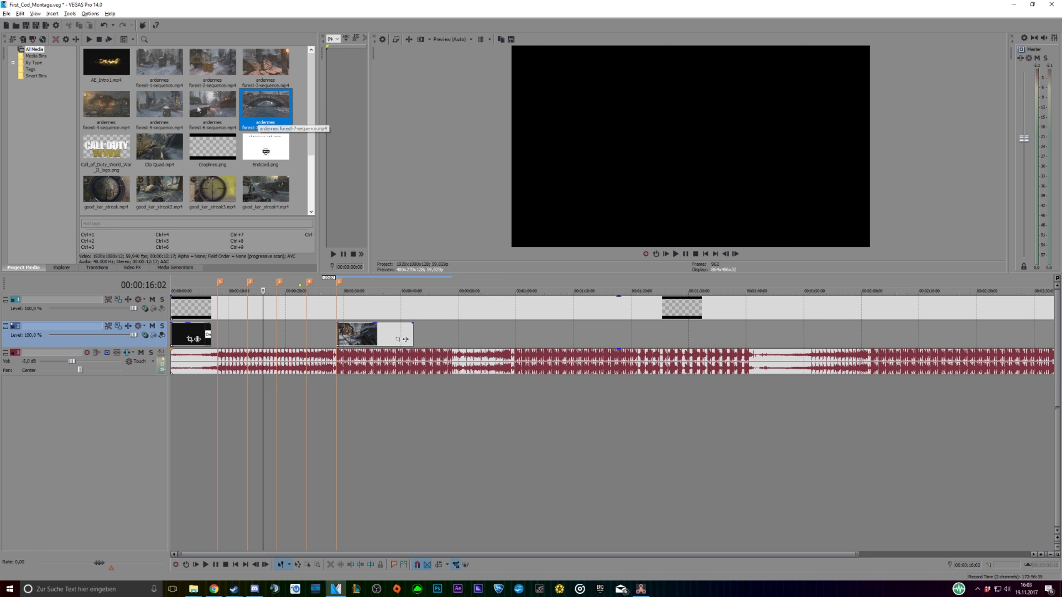
pyautogui.click(155, 66)
pyautogui.click(210, 67)
pyautogui.click(362, 396)
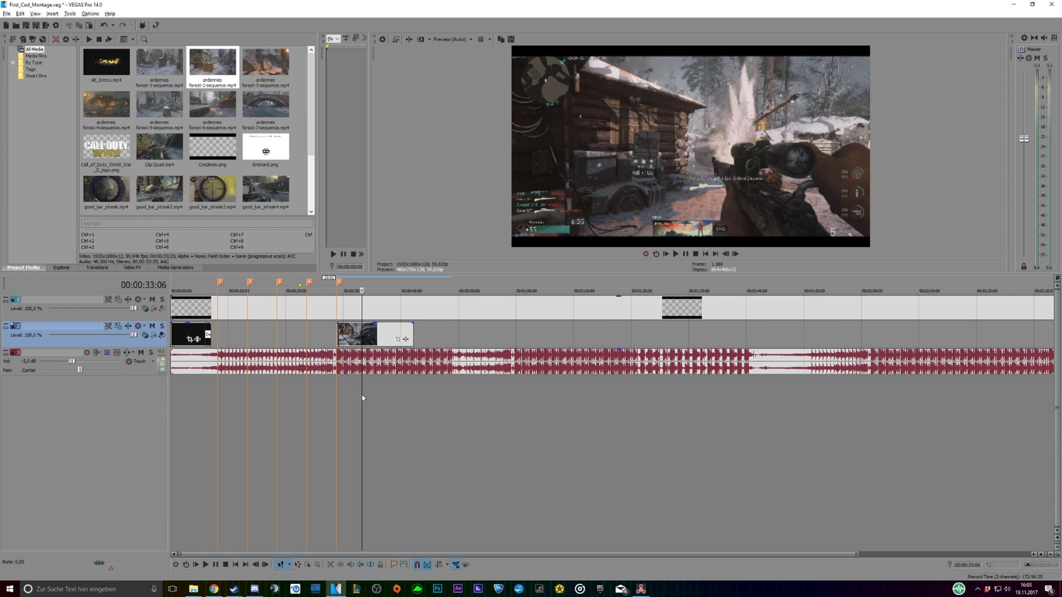
pyautogui.click(382, 397)
pyautogui.click(355, 402)
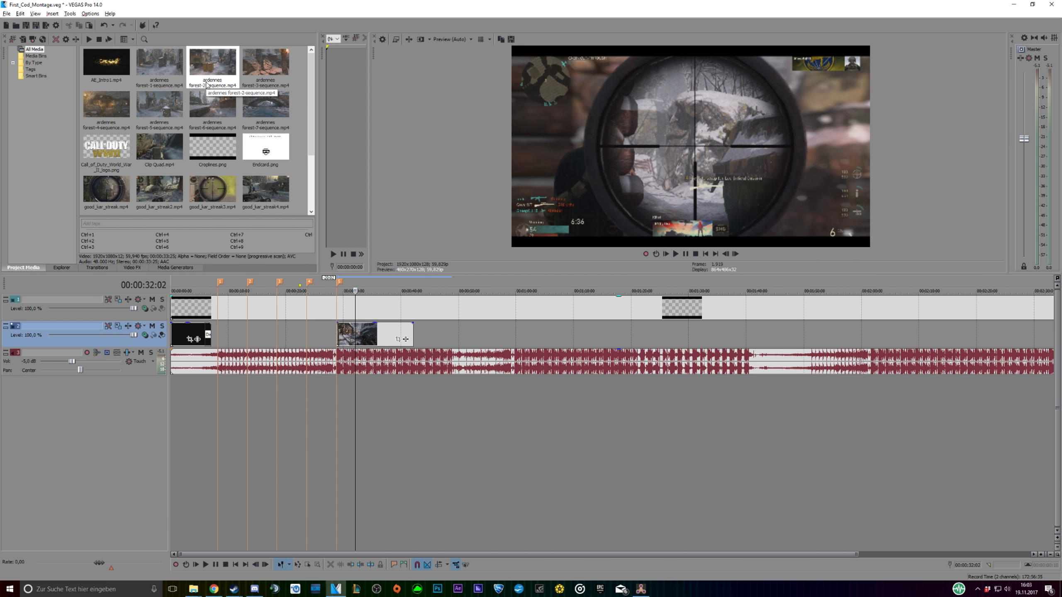
pyautogui.click(158, 72)
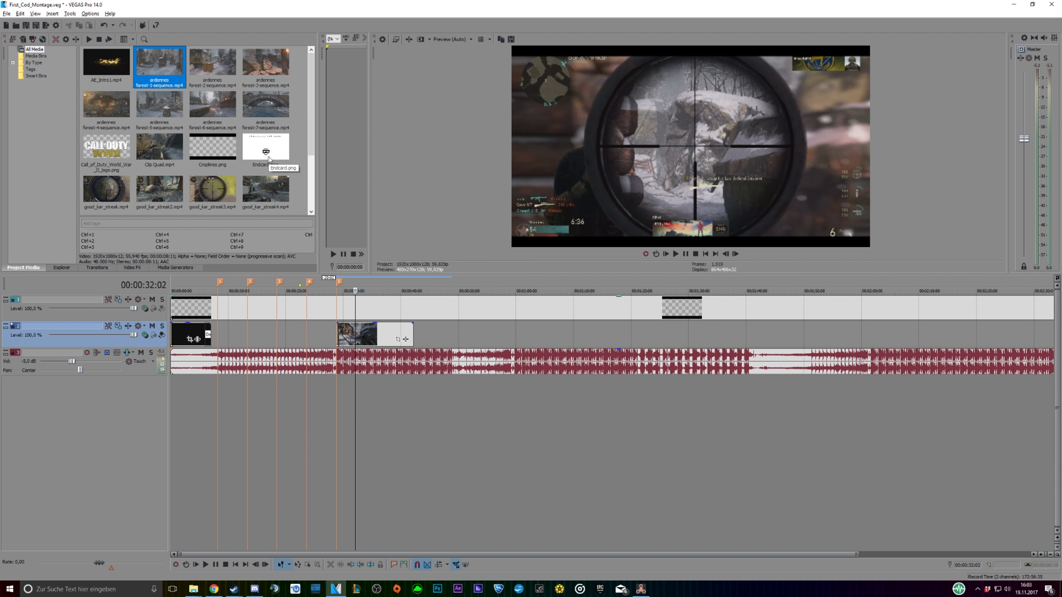
# Place ardennes forest-6-sequence.mp4 on the video track between the fourth and fifth markers and delete its audio
pyautogui.moveTo(232, 116); pyautogui.dragTo(311, 354)
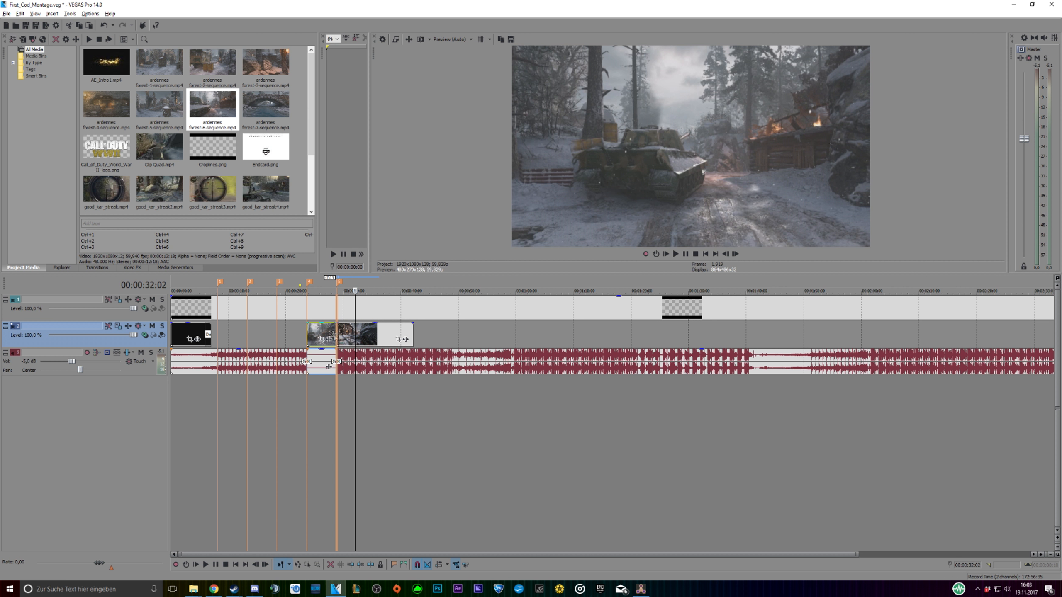
pyautogui.click(321, 358)
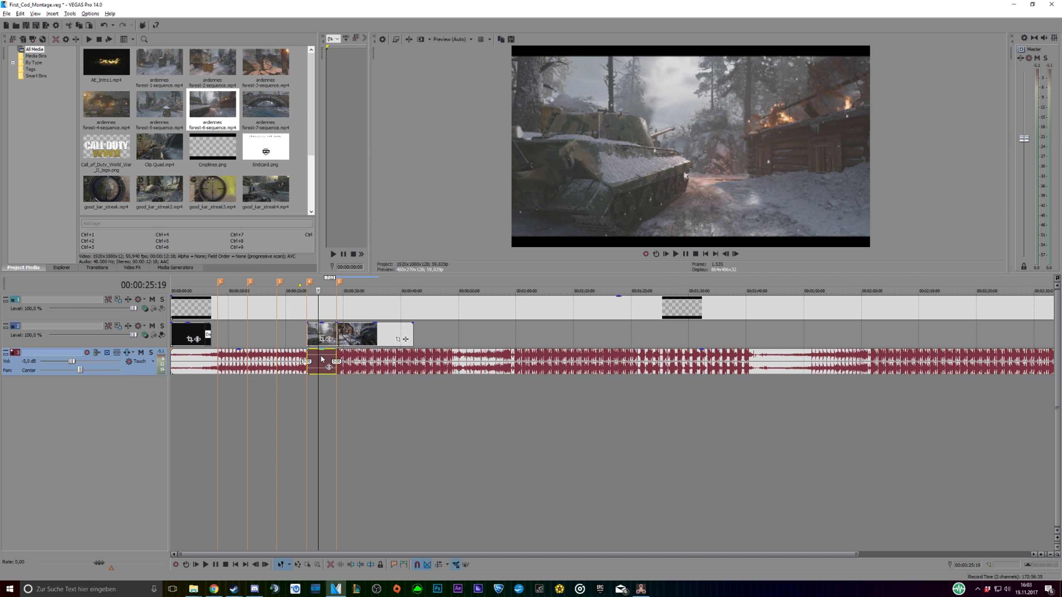
pyautogui.rightClick(321, 358)
pyautogui.click(343, 191)
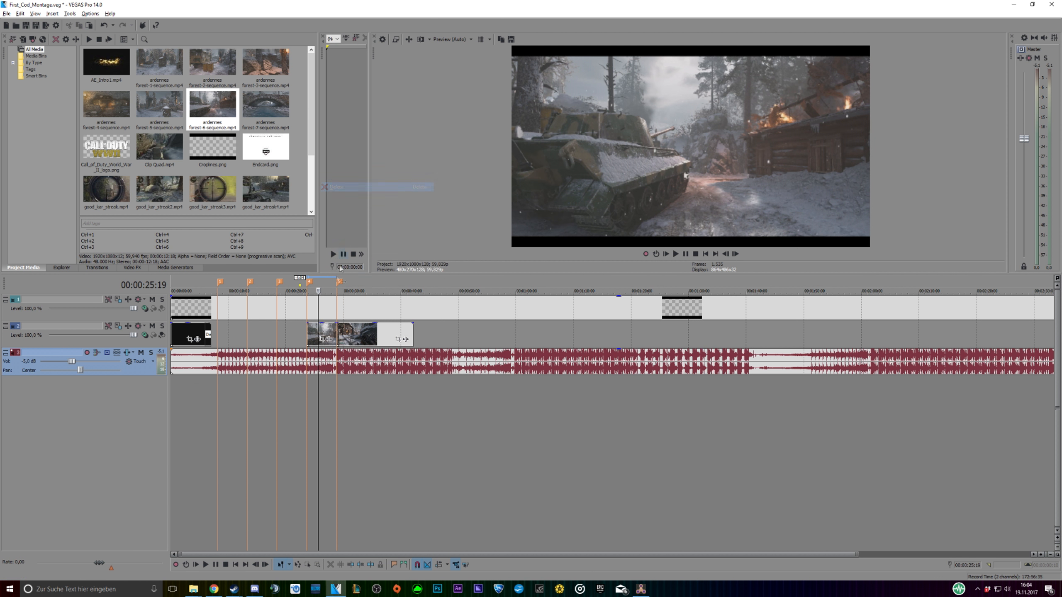
# Add ardennes forest-7-sequence.mp4, fit it between the third and fourth markers, and delete its audio
pyautogui.moveTo(265, 107); pyautogui.dragTo(250, 333)
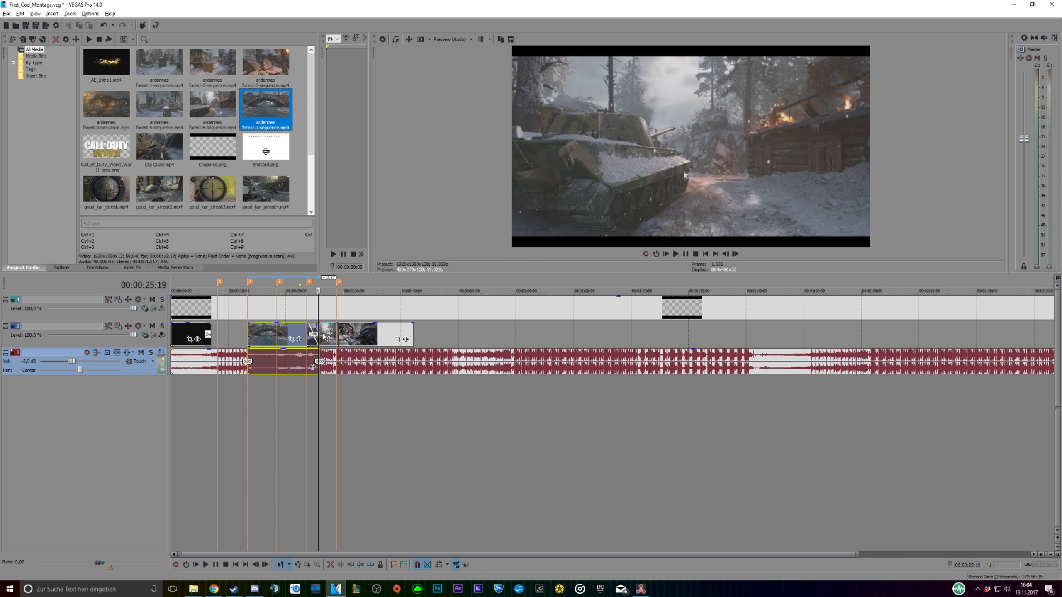
pyautogui.moveTo(319, 336); pyautogui.dragTo(277, 336)
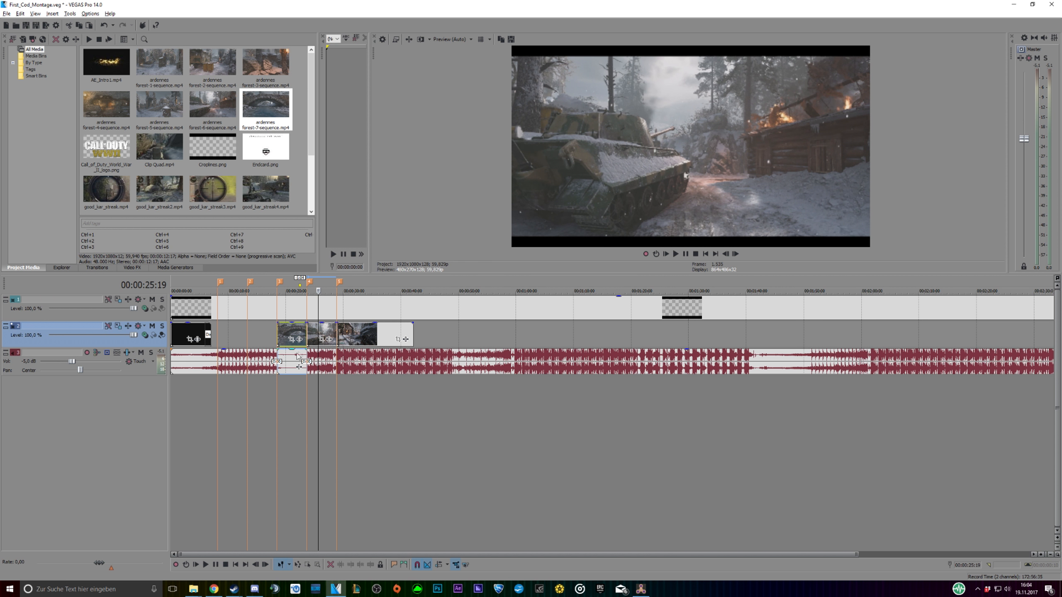
pyautogui.click(291, 362)
pyautogui.rightClick(292, 362)
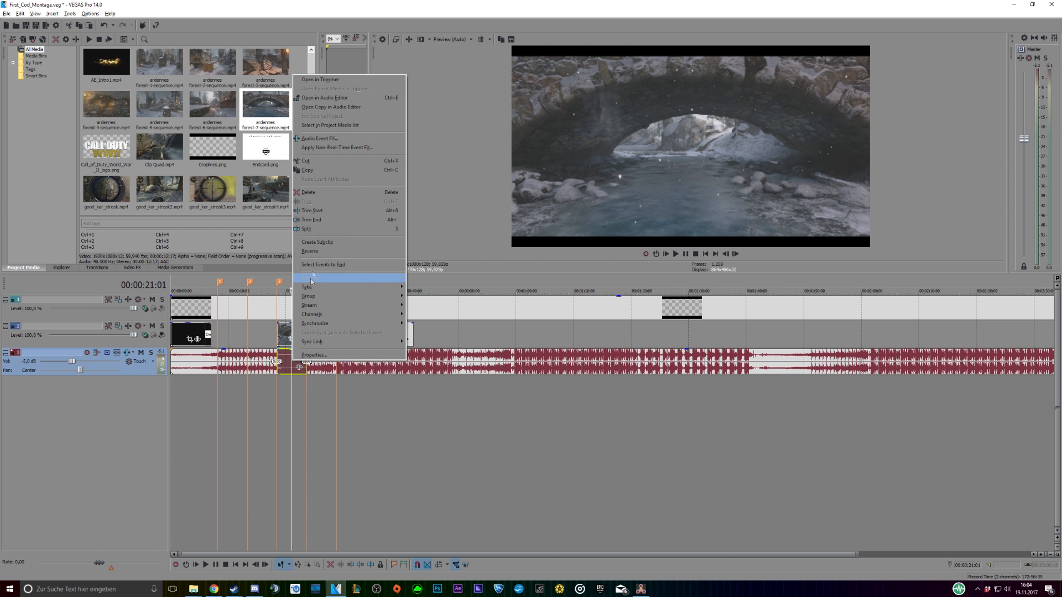
pyautogui.click(316, 192)
# Add ardennes forest-1-sequence.mp4 between the first and second markers and delete its audio
pyautogui.click(164, 110)
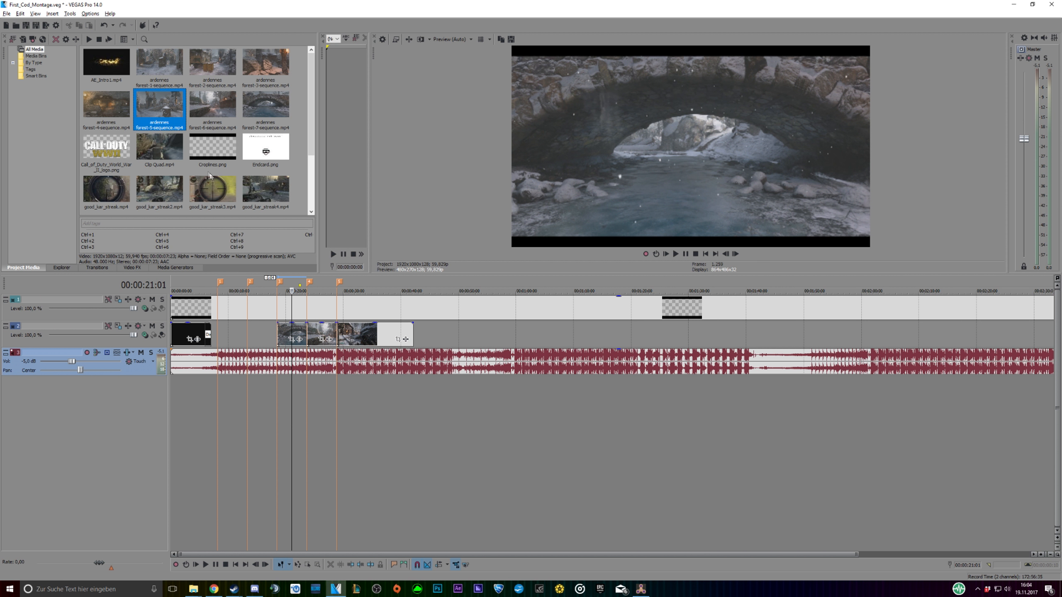
pyautogui.moveTo(161, 65); pyautogui.dragTo(249, 367)
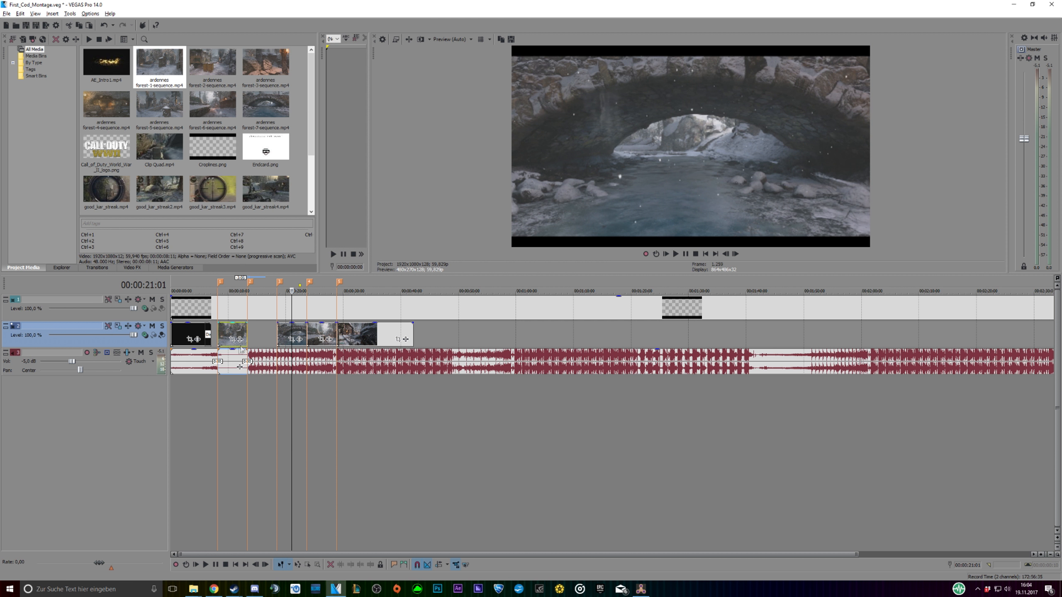
pyautogui.click(231, 360)
pyautogui.rightClick(231, 359)
pyautogui.click(247, 190)
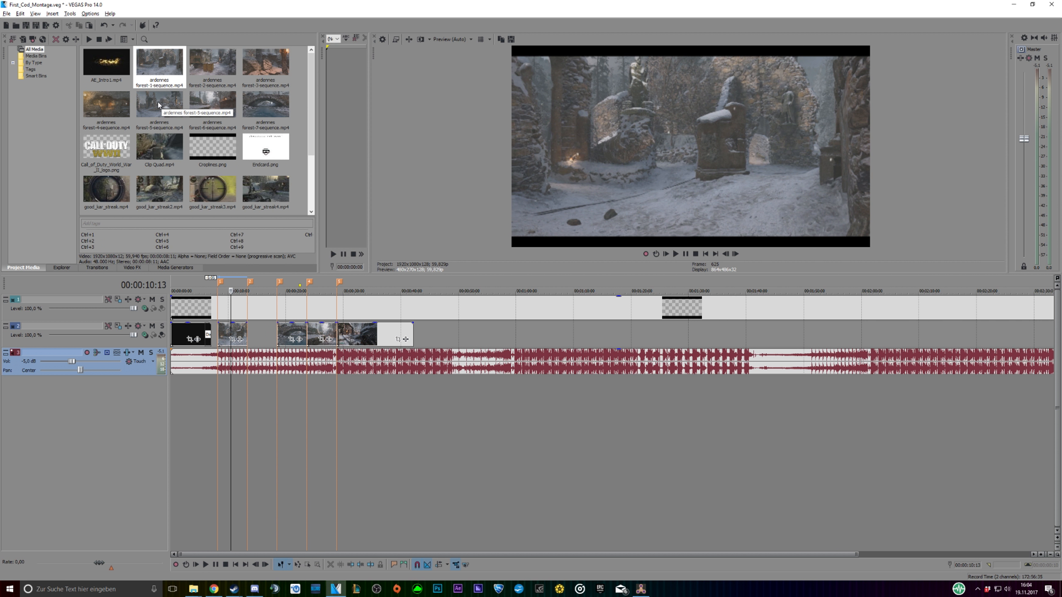
# Add ardennes forest-3-sequence.mp4 between the second and third markers, ungroup it and delete its audio
pyautogui.moveTo(262, 79); pyautogui.dragTo(275, 330)
pyautogui.rightClick(260, 359)
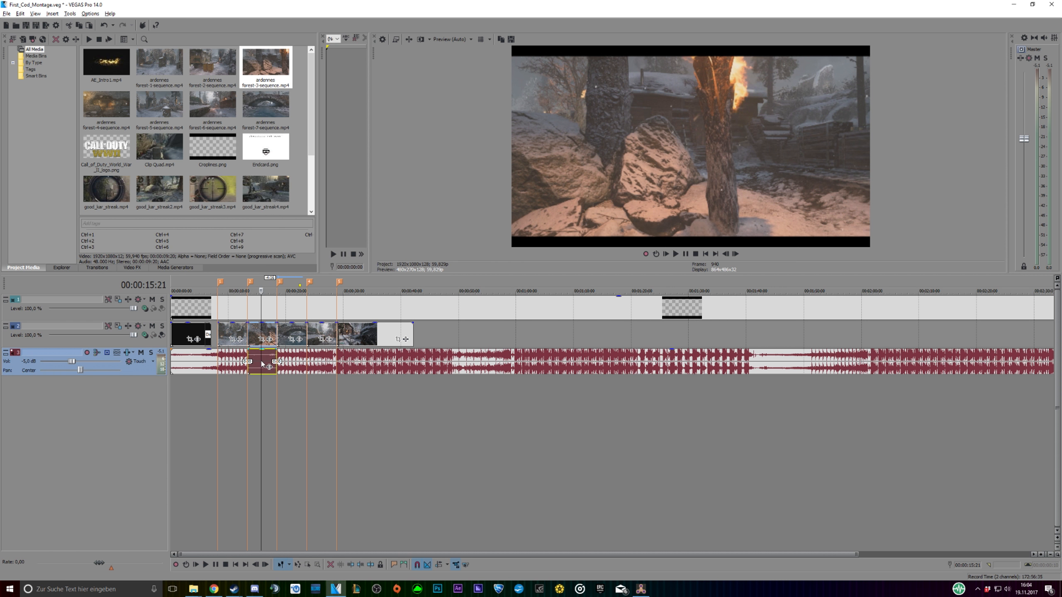
pyautogui.click(256, 366)
pyautogui.press('u')
pyautogui.rightClick(266, 363)
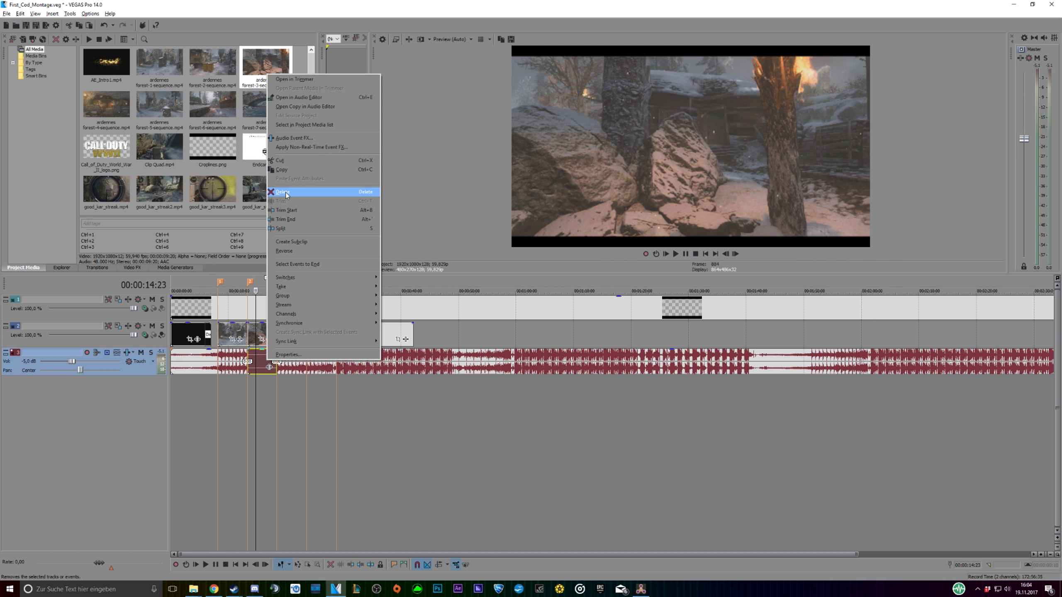
pyautogui.click(294, 192)
# Play back the sequence from the first marker to check the first forest clip against the music
pyautogui.click(218, 395)
pyautogui.click(676, 255)
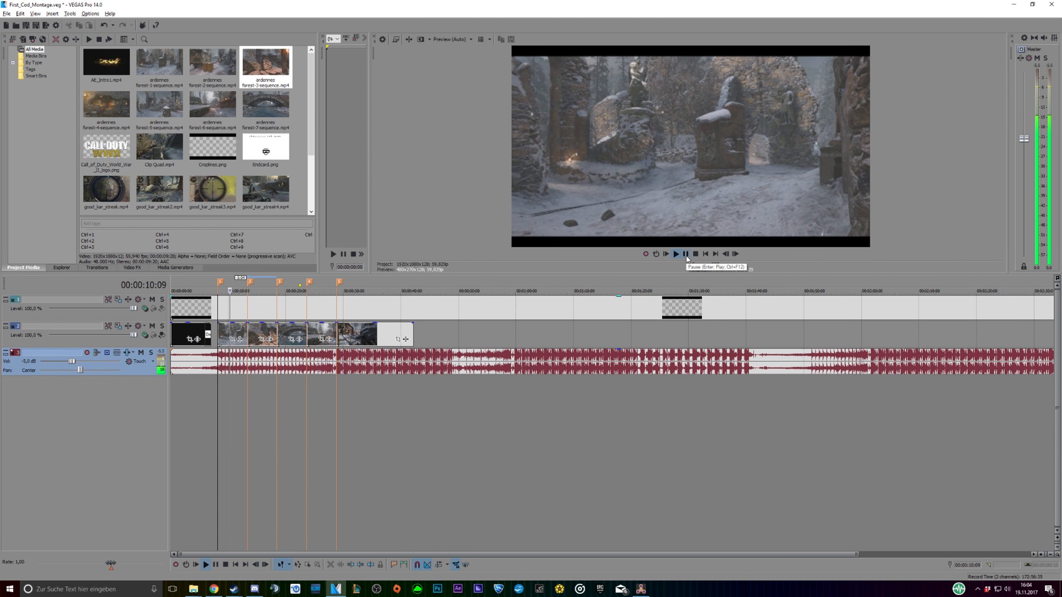
pyautogui.click(685, 254)
# Insert a Velocity envelope on the first forest clip, which starts at the first marker
pyautogui.scroll(5, 301, 455)
pyautogui.click(342, 339)
pyautogui.rightClick(343, 338)
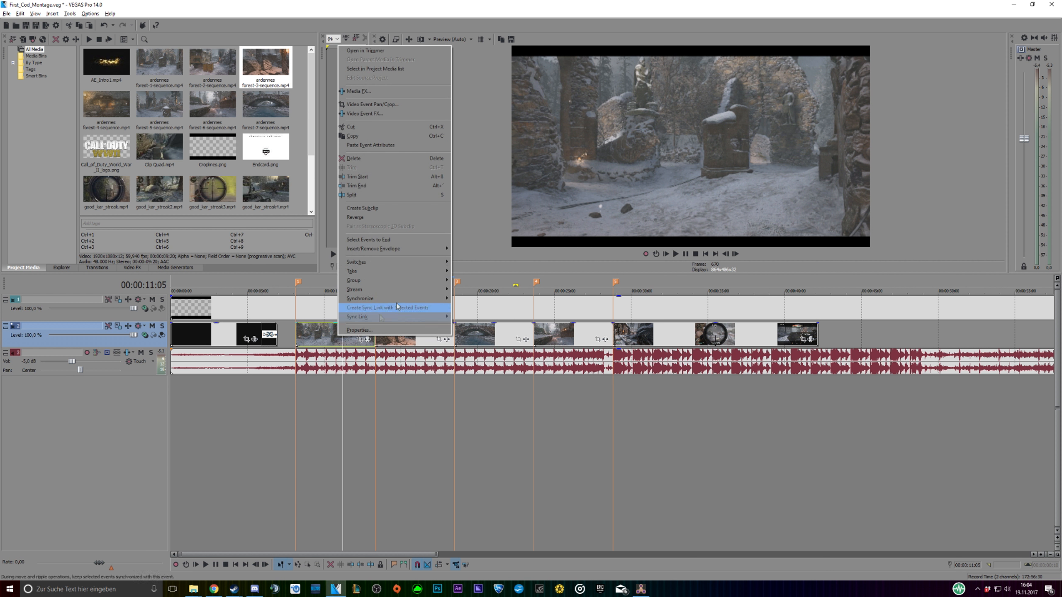
pyautogui.click(316, 334)
pyautogui.rightClick(335, 335)
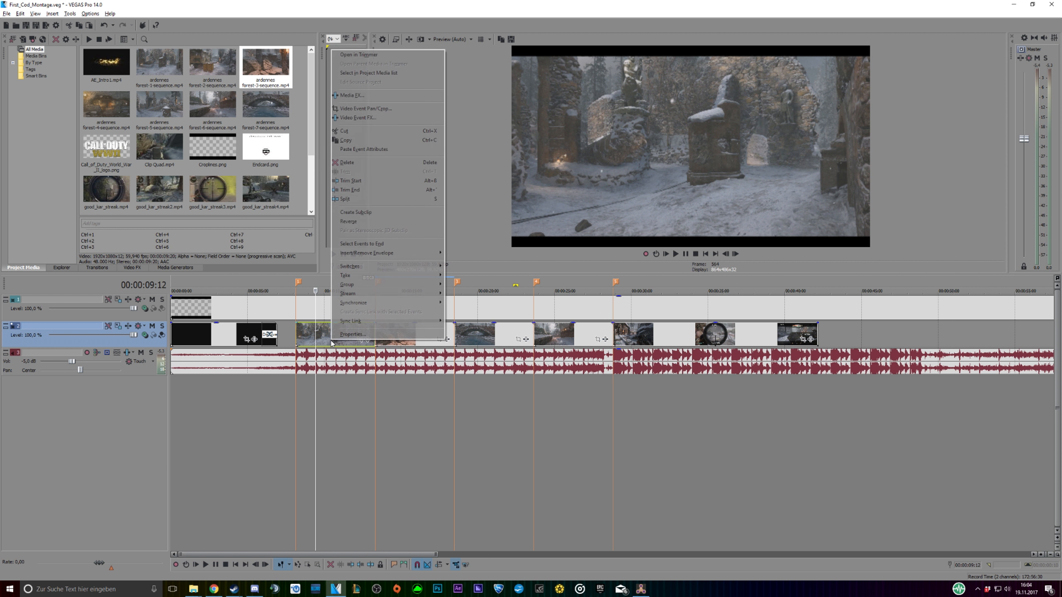
pyautogui.moveTo(409, 258)
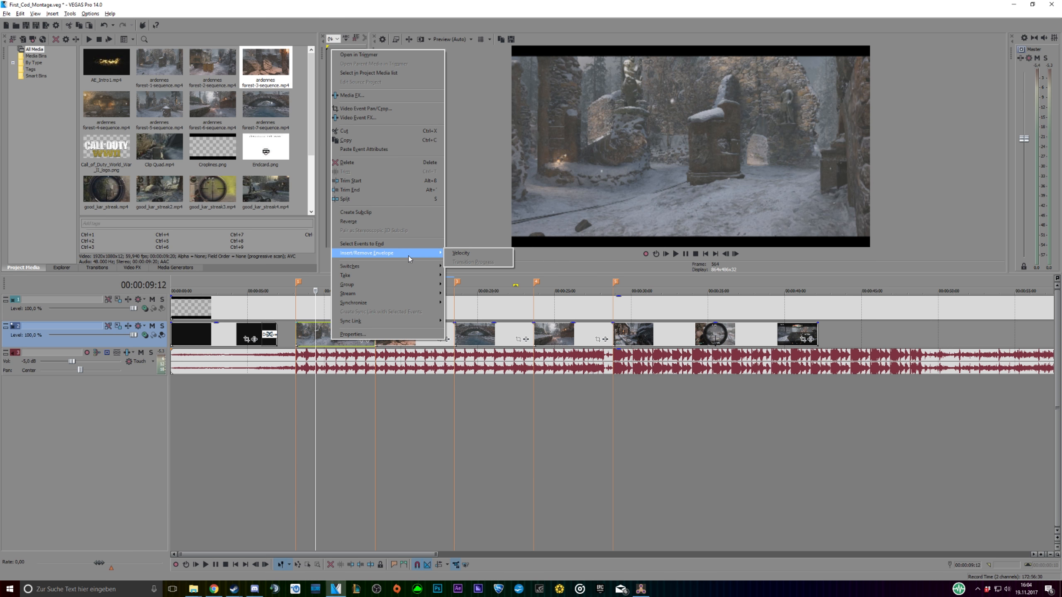
pyautogui.click(462, 254)
# Insert Velocity envelopes on the second and third forest clips, between the second and fourth markers
pyautogui.click(408, 334)
pyautogui.rightClick(408, 333)
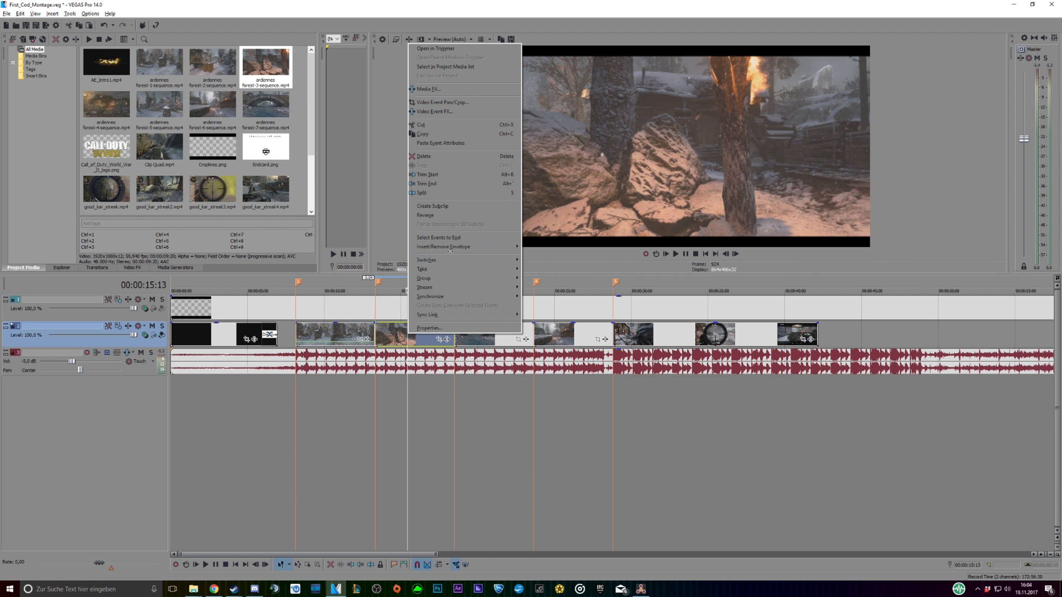
pyautogui.moveTo(460, 247)
pyautogui.click(544, 246)
pyautogui.click(491, 335)
pyautogui.rightClick(491, 335)
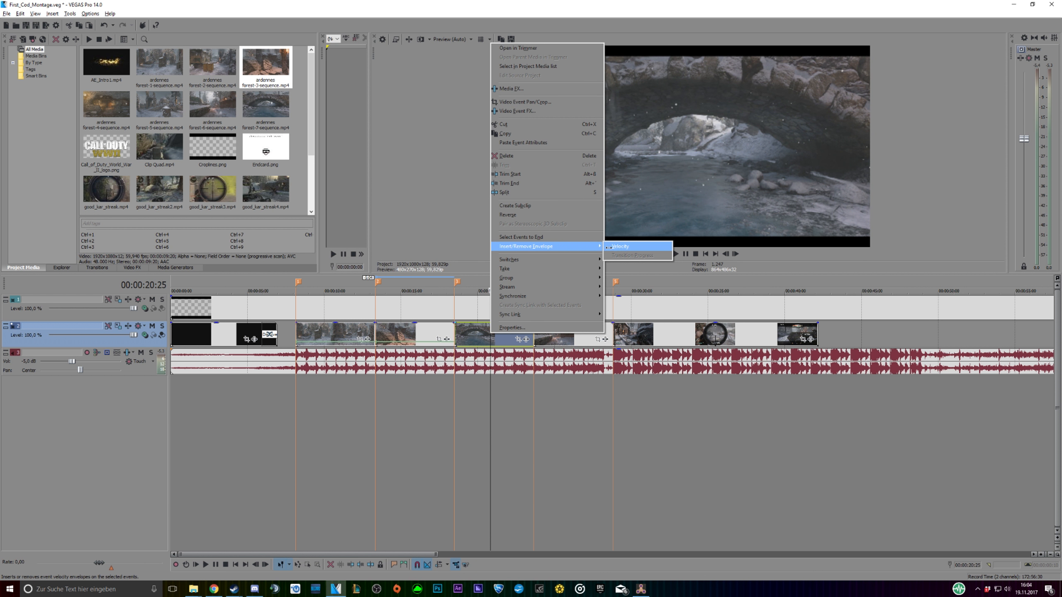
pyautogui.click(608, 247)
# Insert a Velocity envelope on the fourth forest clip, between the fourth and fifth markers
pyautogui.click(557, 335)
pyautogui.rightClick(557, 334)
pyautogui.moveTo(644, 249)
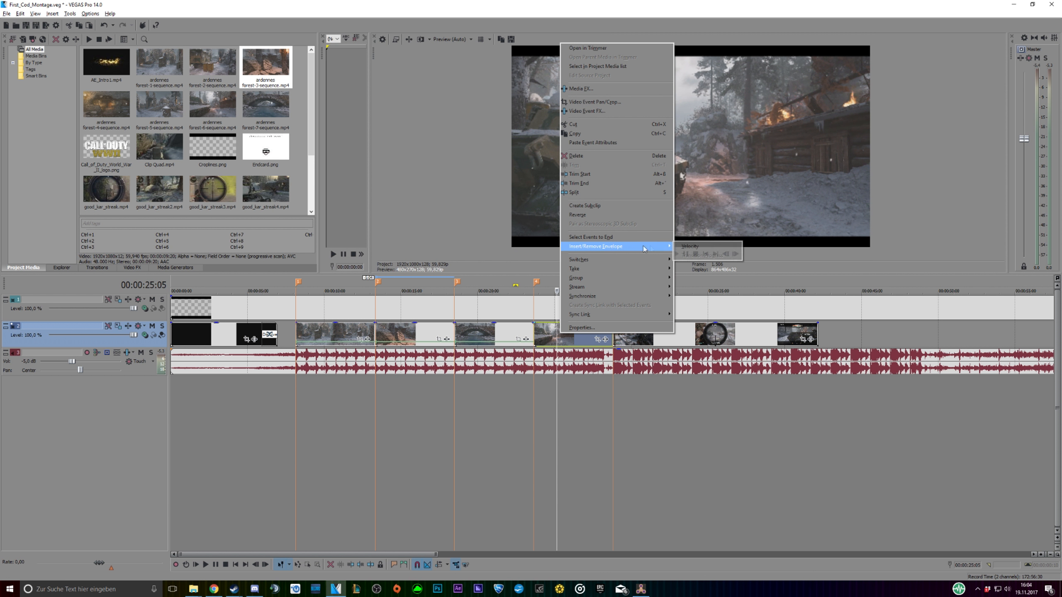
pyautogui.click(689, 246)
pyautogui.scroll(3, 236, 343)
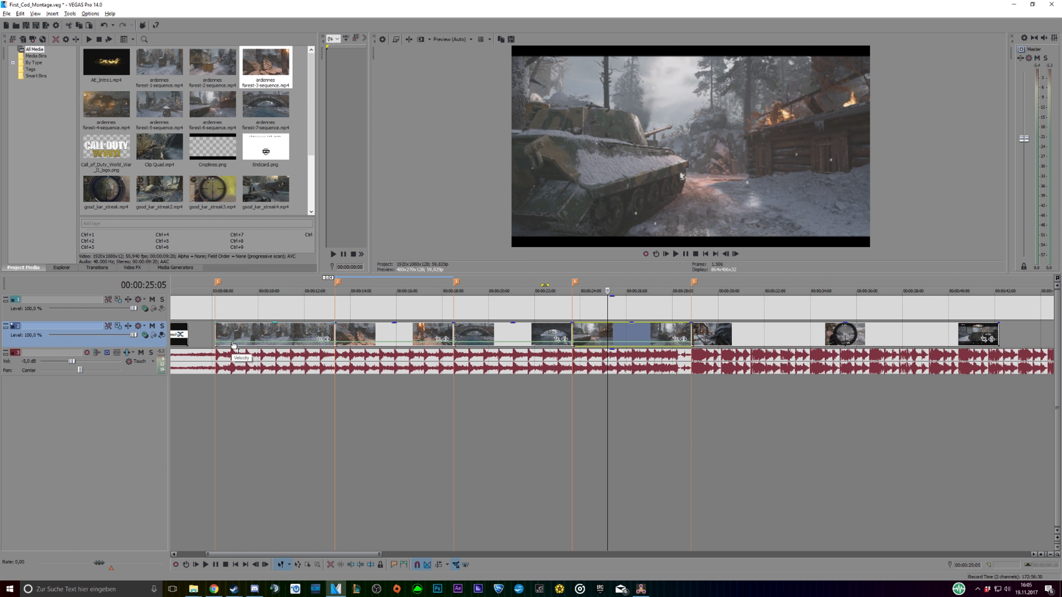
# Add a velocity point at 00:00:08:26 on the first forest clip and set the point at the clip's start to 500%
pyautogui.click(233, 344)
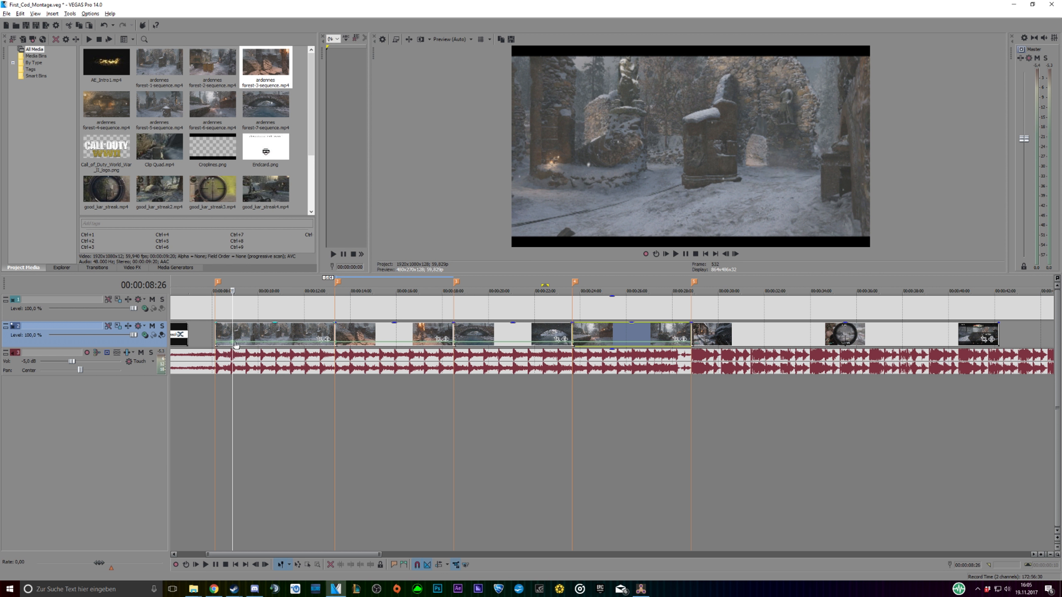
pyautogui.rightClick(217, 344)
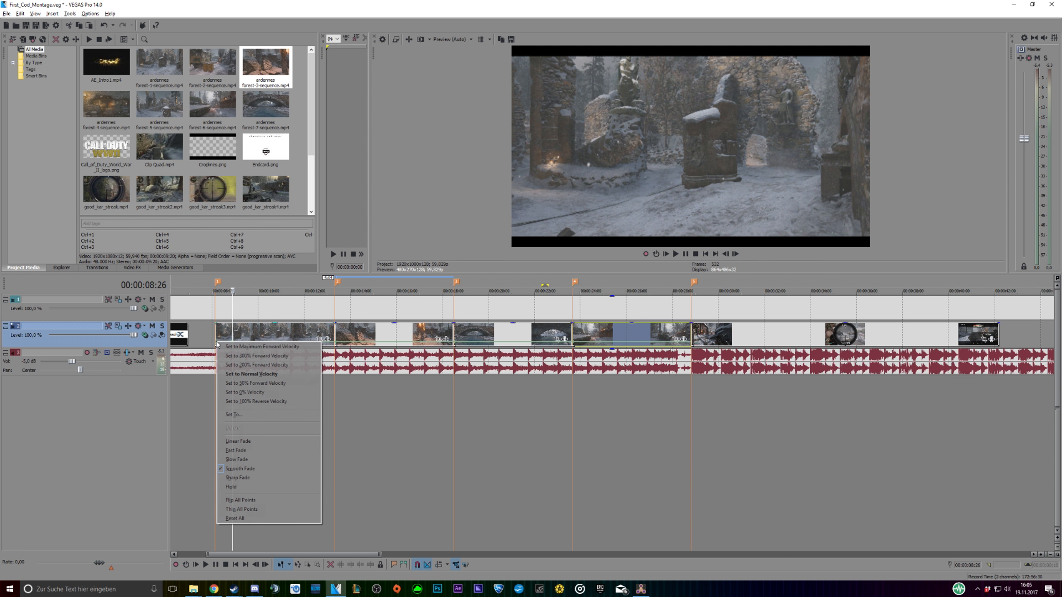
pyautogui.click(240, 357)
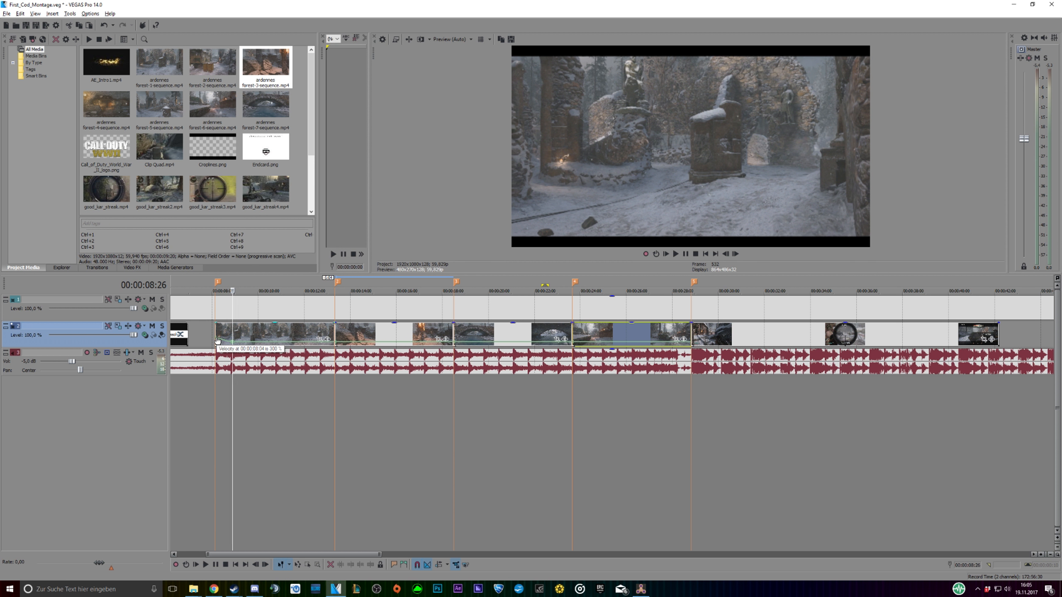
pyautogui.rightClick(217, 341)
pyautogui.click(250, 411)
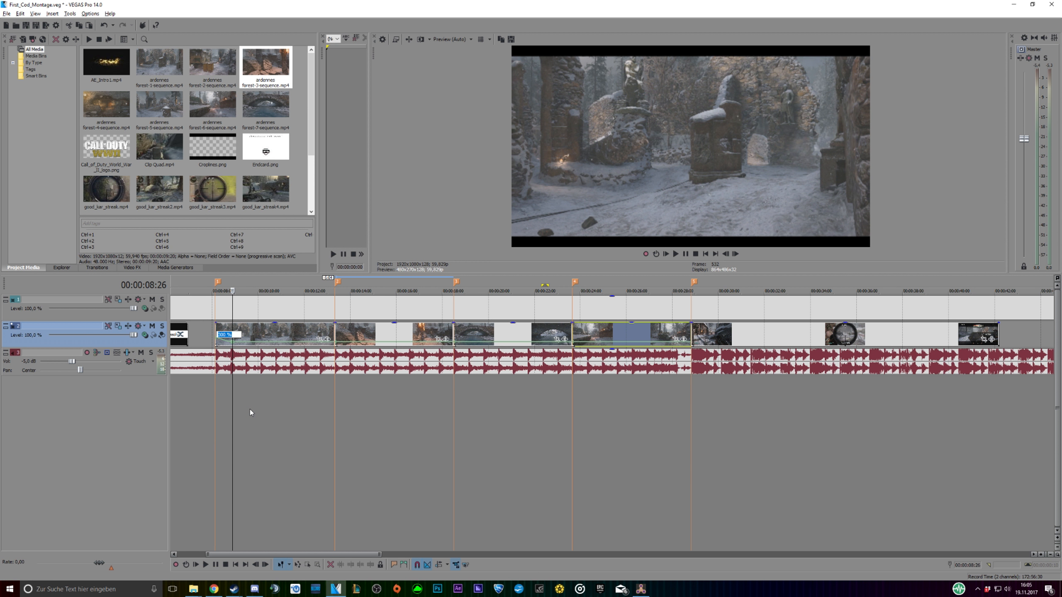
pyautogui.write('500')
pyautogui.press('Return')
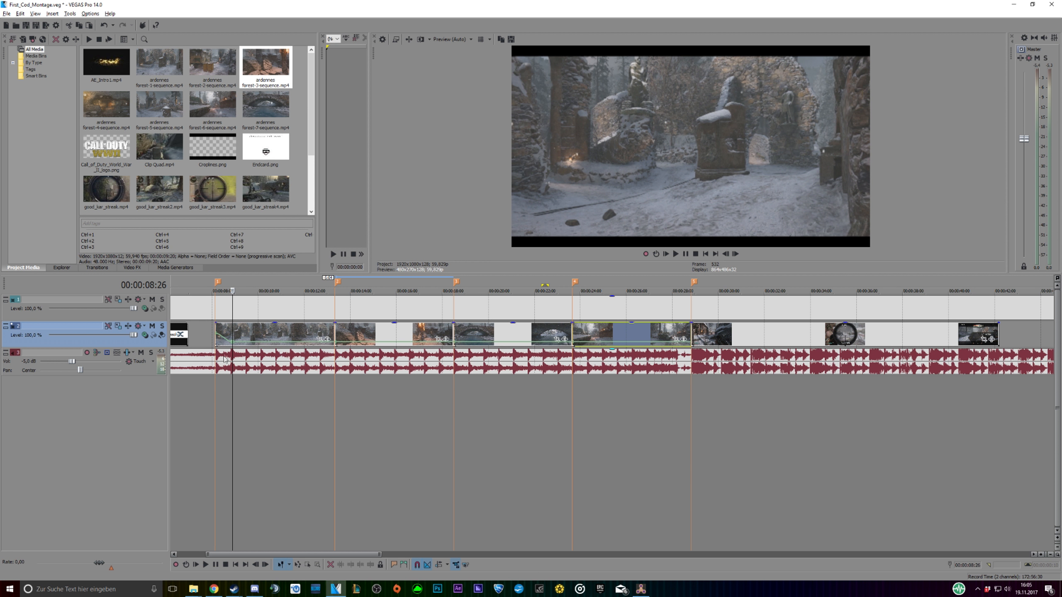
# Apply a Fast Fade to the velocity segment at the start of the first forest clip
pyautogui.rightClick(224, 339)
pyautogui.click(197, 416)
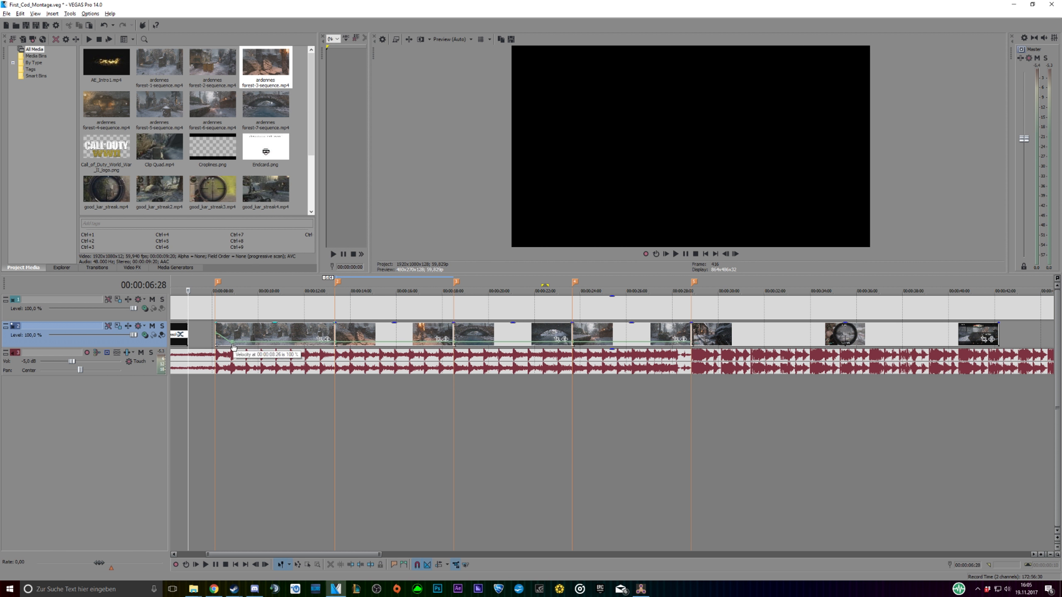
pyautogui.rightClick(225, 341)
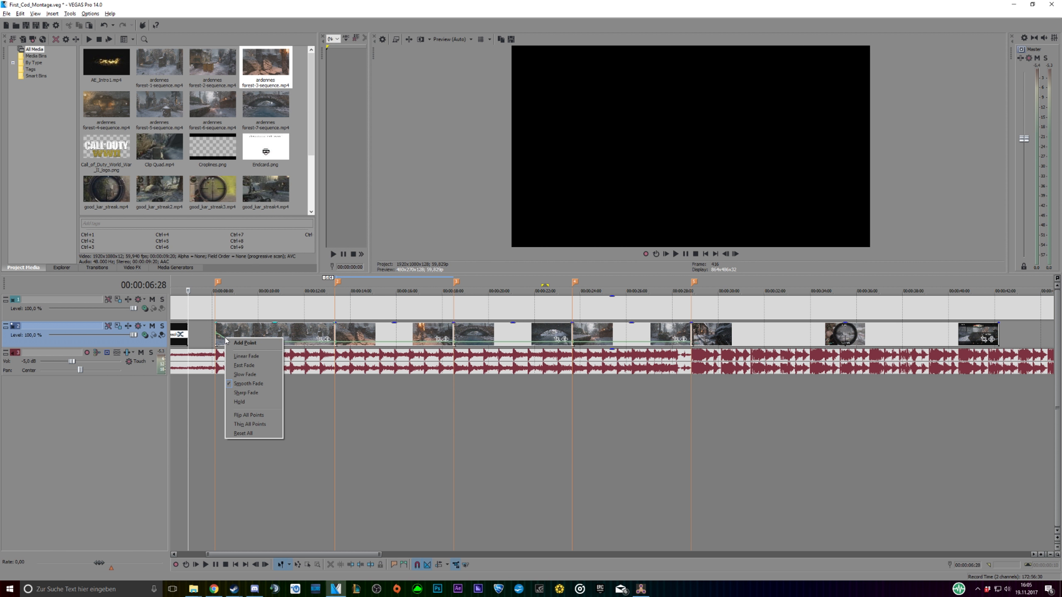
pyautogui.click(243, 365)
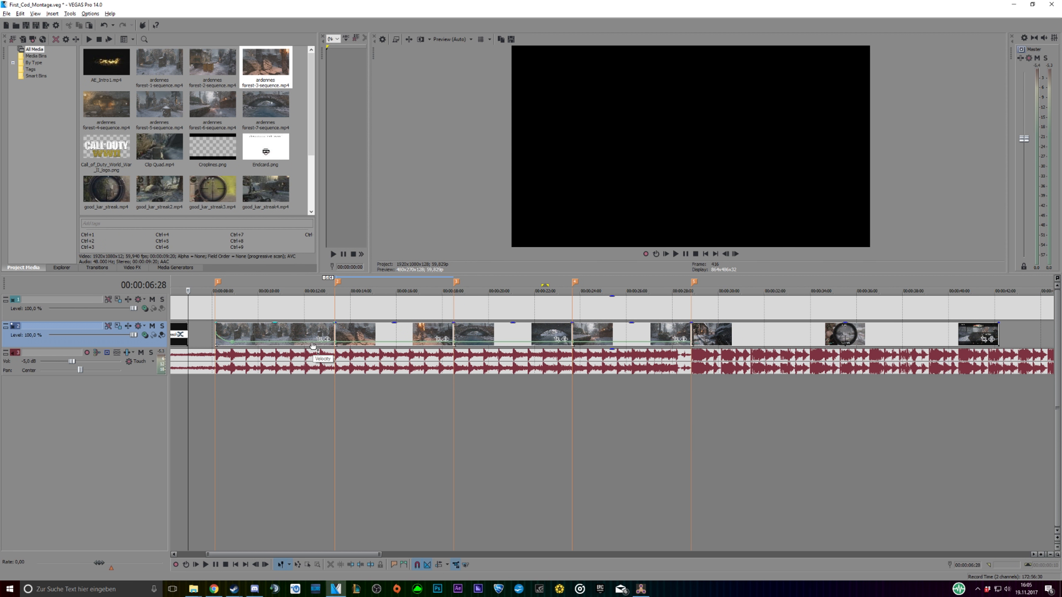
# Ramp the first forest clip's velocity from a new point at 00:00:12:12 up to 500% at its end, using a Slow Fade
pyautogui.click(313, 346)
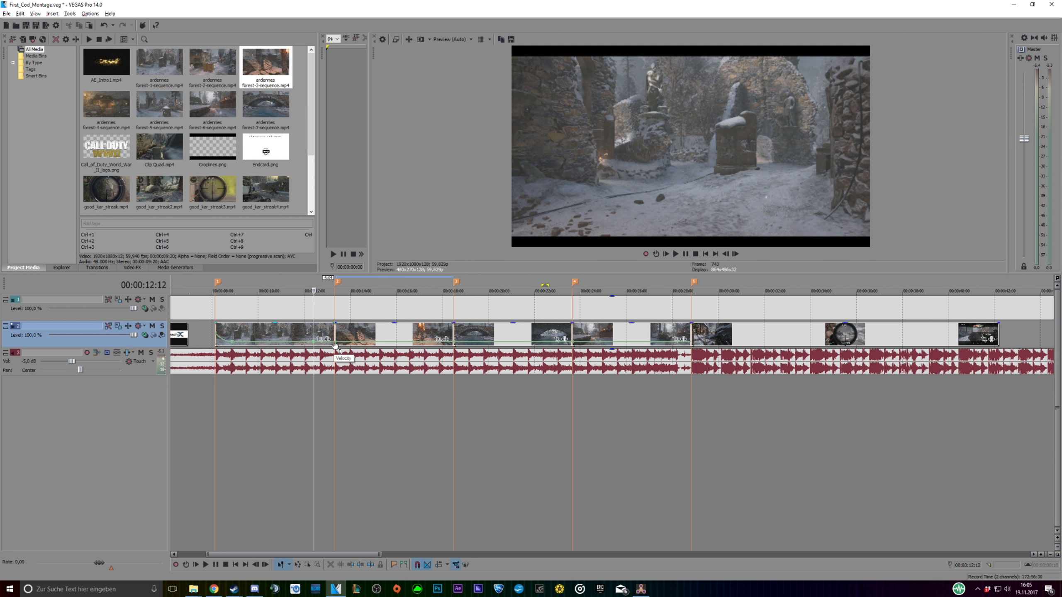
pyautogui.click(333, 346)
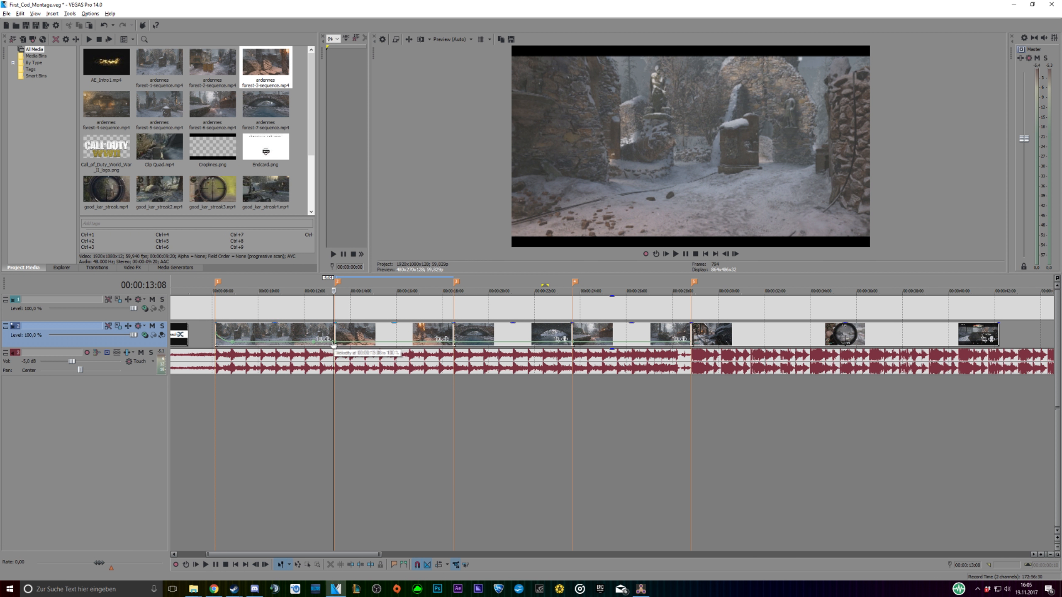
pyautogui.rightClick(334, 345)
pyautogui.click(367, 415)
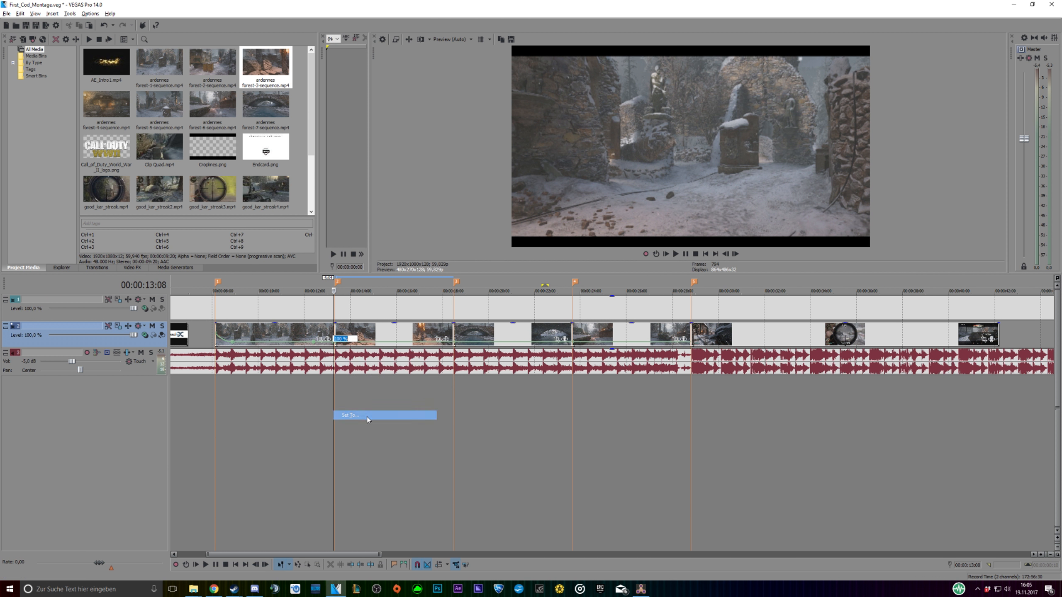
pyautogui.write('50')
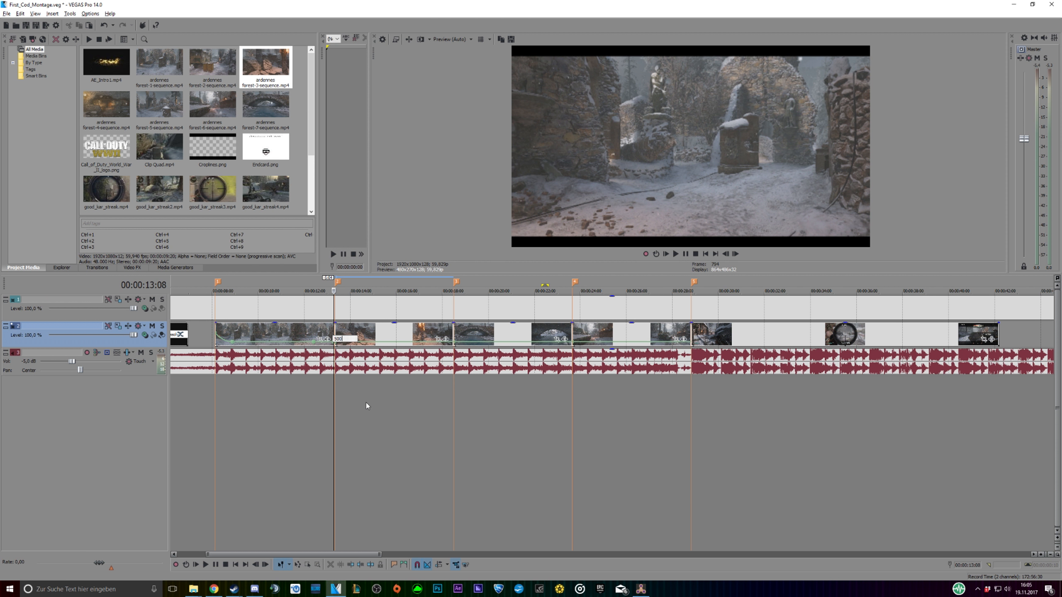
pyautogui.write('0')
pyautogui.press('Return')
pyautogui.rightClick(325, 339)
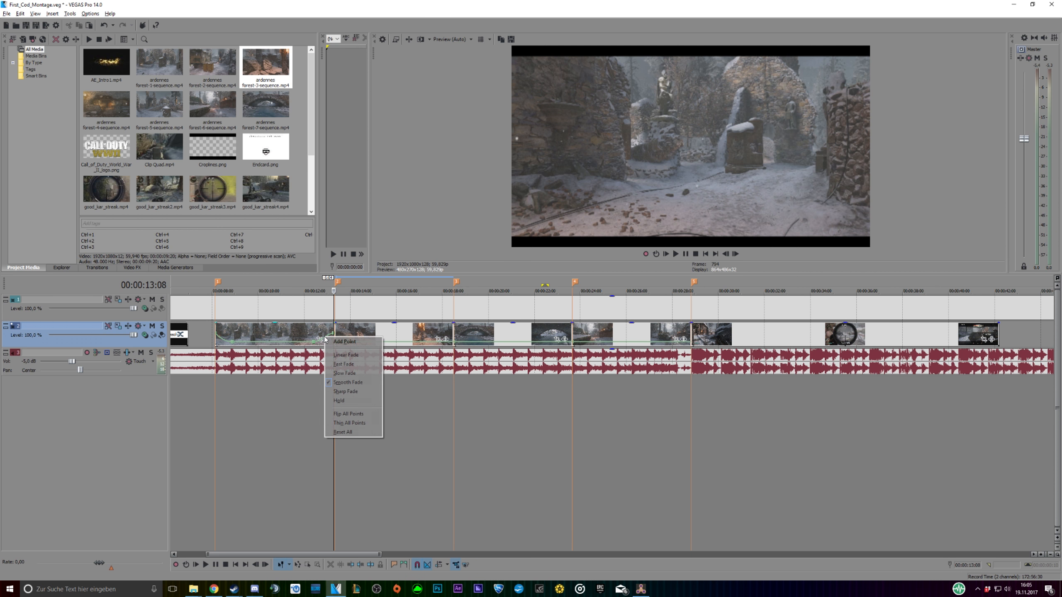
pyautogui.click(344, 372)
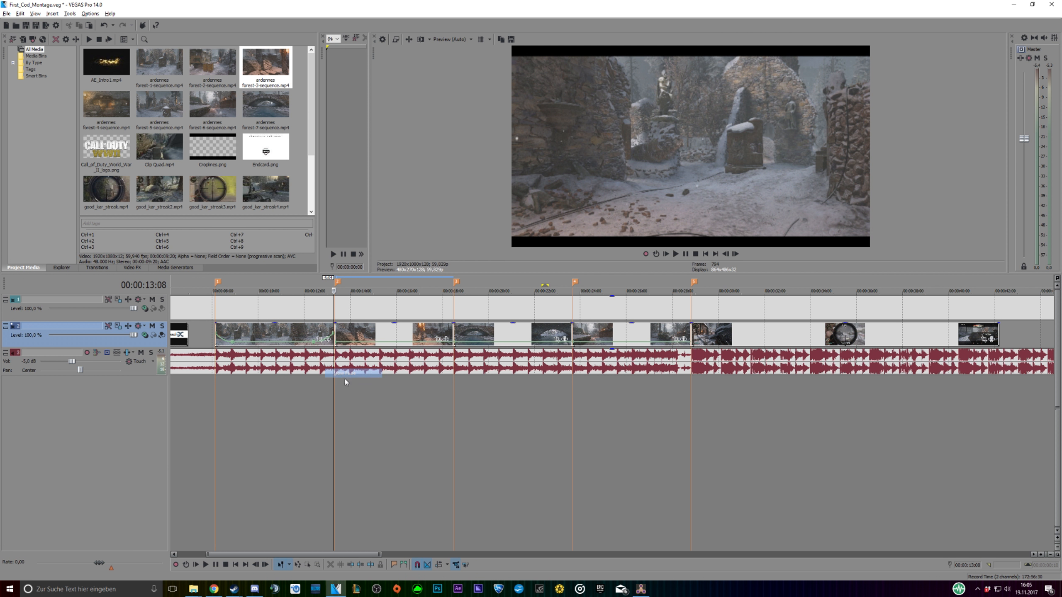
# Ramp the second forest clip's velocity from 500% at its start down to a new point at 00:00:14:05, using a Fast Fade
pyautogui.click(349, 346)
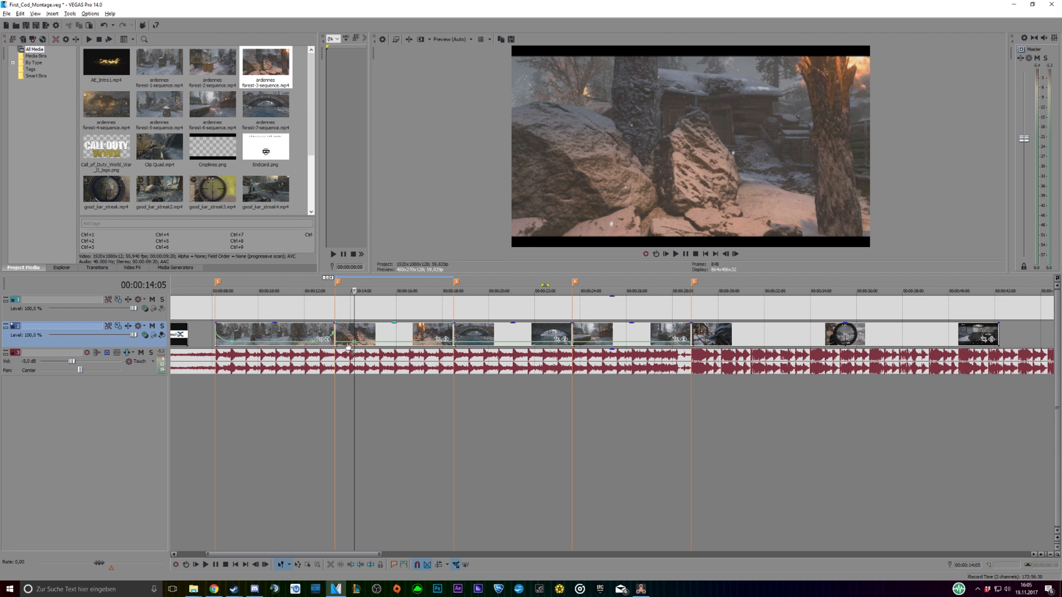
pyautogui.rightClick(348, 346)
pyautogui.click(370, 417)
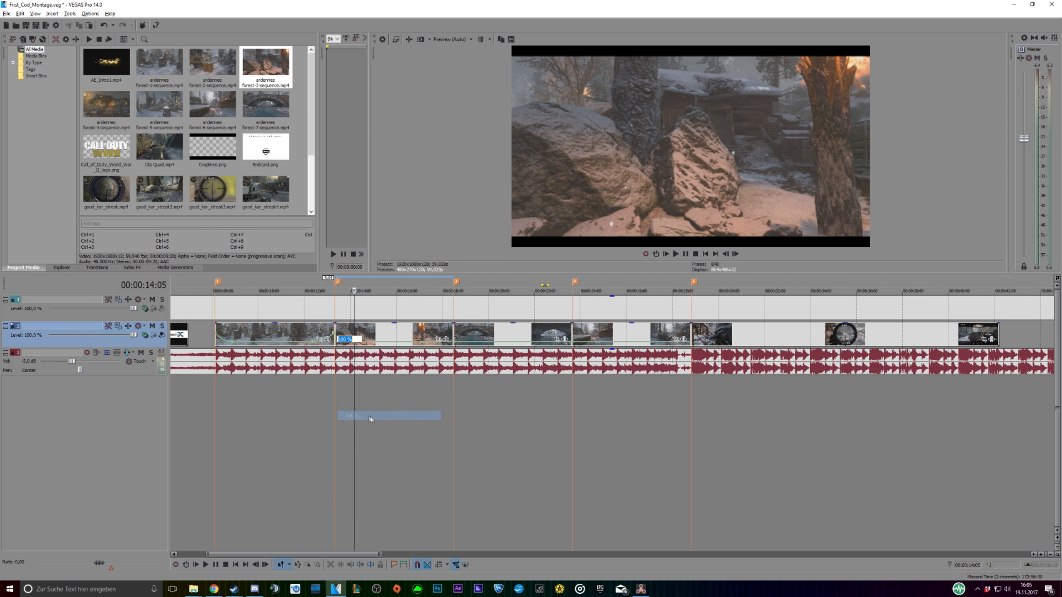
pyautogui.write('500')
pyautogui.press('Return')
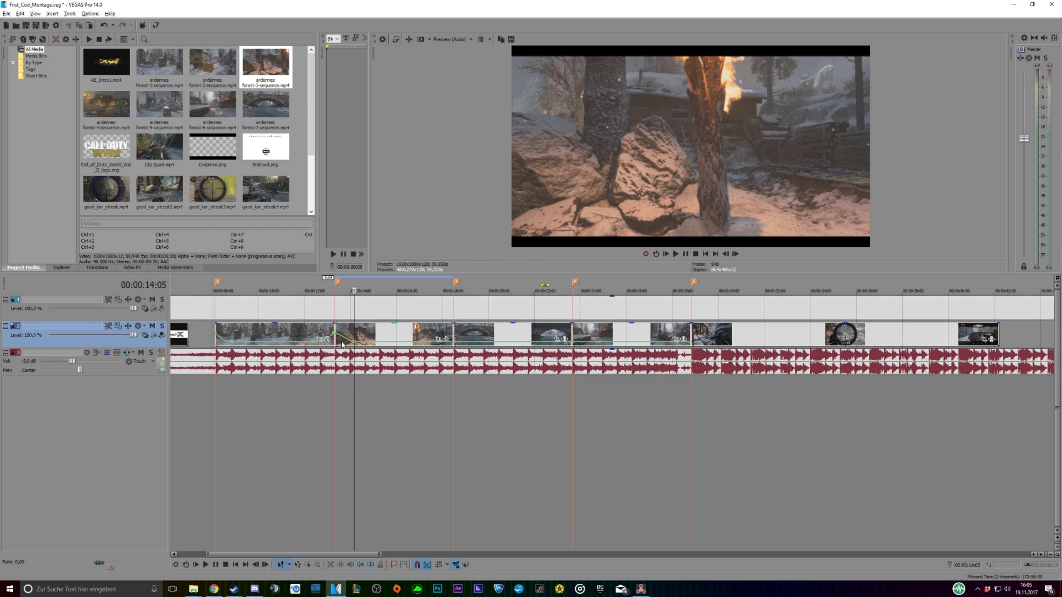
pyautogui.rightClick(345, 338)
pyautogui.click(360, 373)
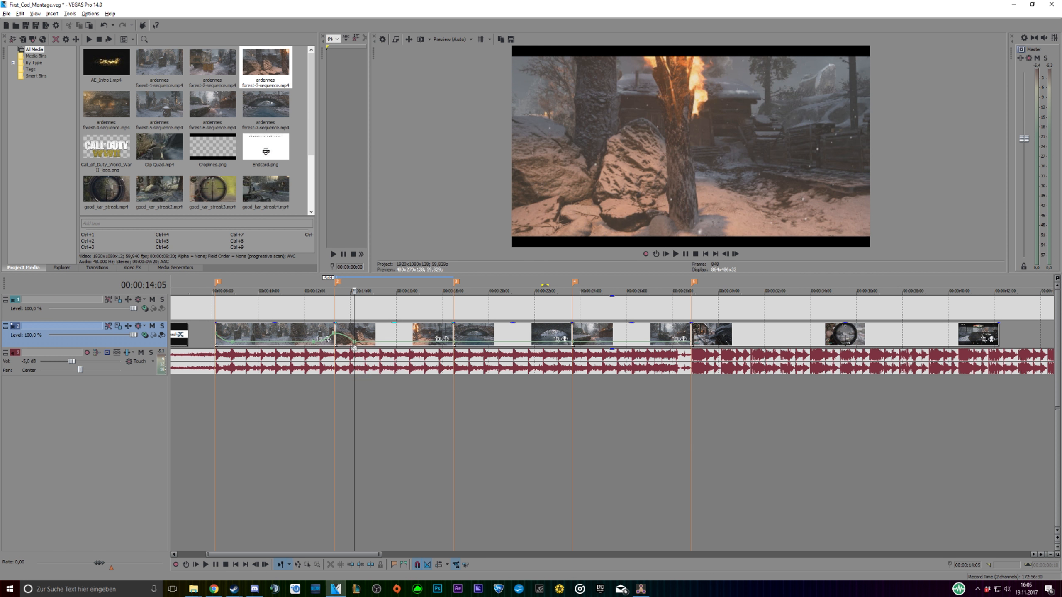
pyautogui.rightClick(354, 346)
pyautogui.click(368, 367)
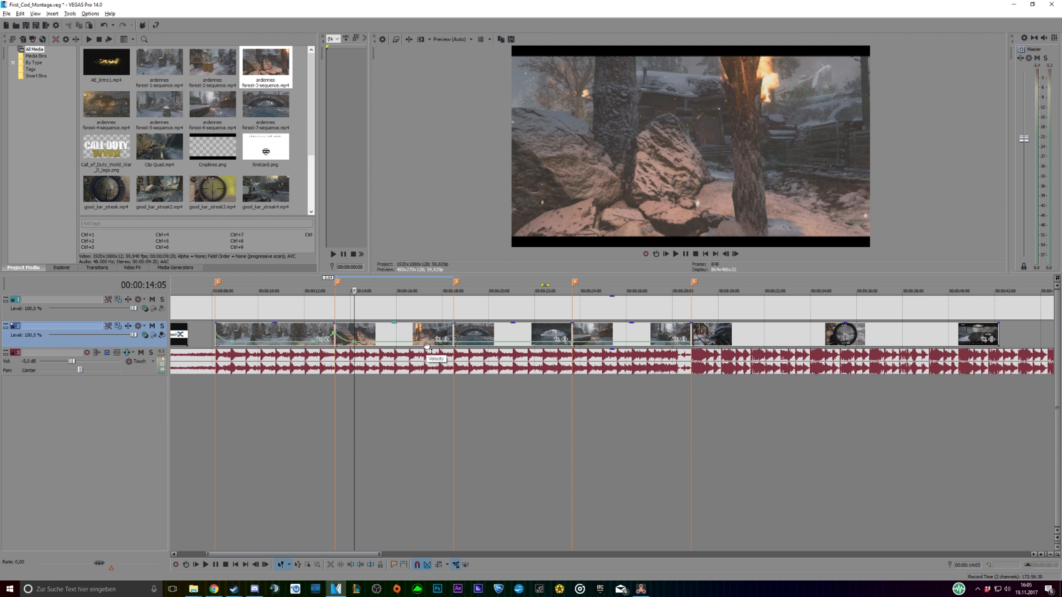
# Add a velocity point shortly before the second forest clip's end, then ramp the velocity up to the end with a Slow Fade
pyautogui.click(426, 345)
pyautogui.rightClick(454, 344)
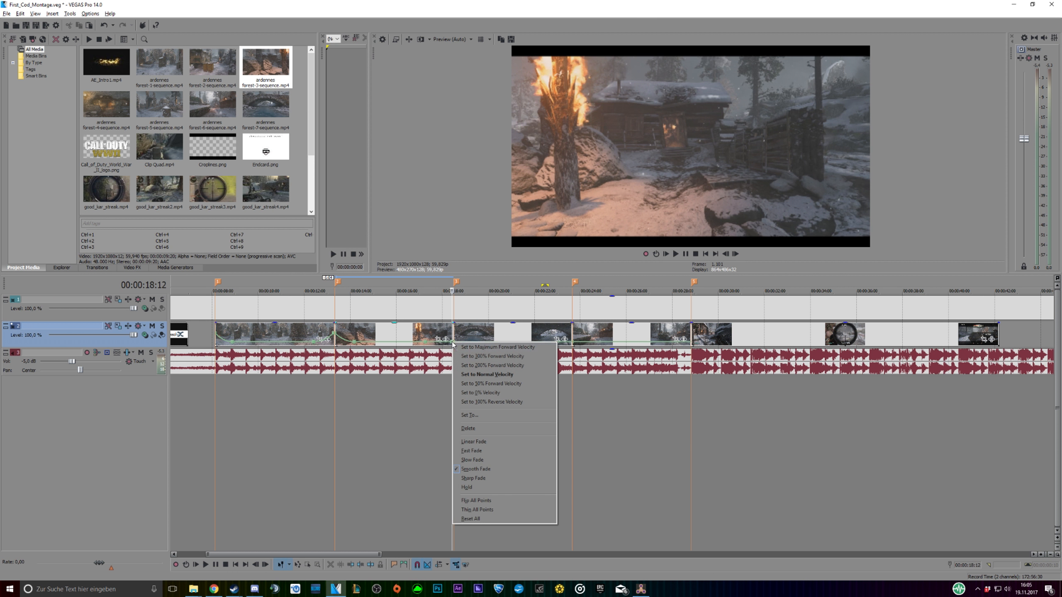
pyautogui.click(483, 415)
pyautogui.press('Return')
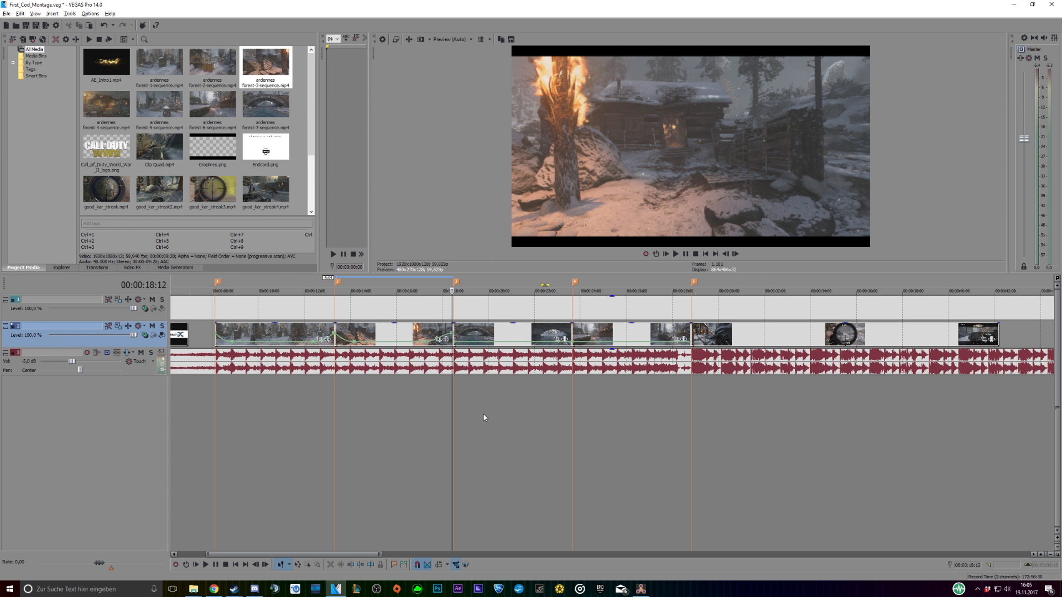
pyautogui.rightClick(437, 339)
pyautogui.click(458, 366)
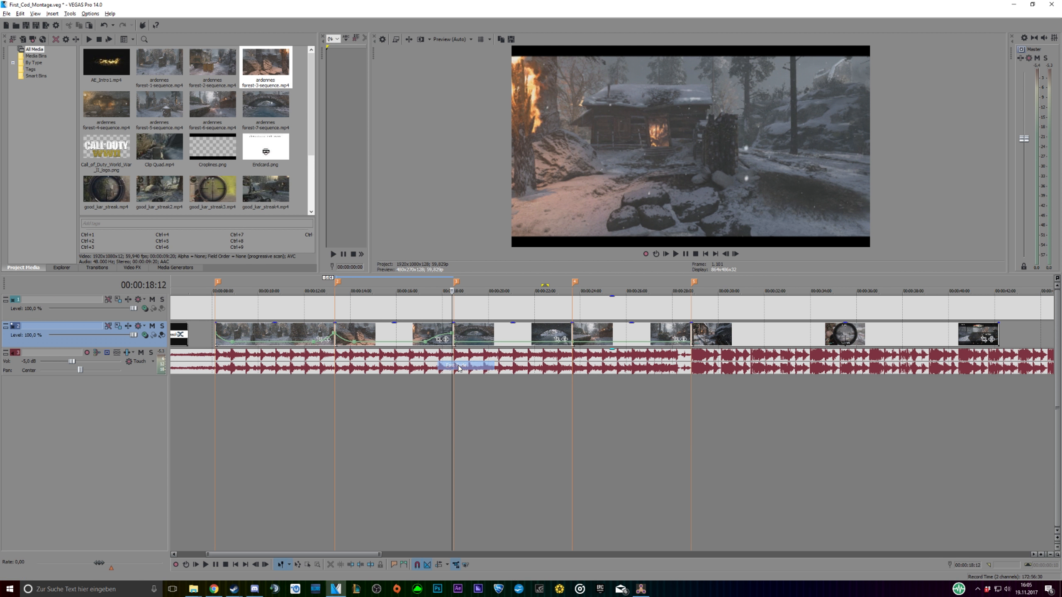
pyautogui.rightClick(439, 341)
pyautogui.click(466, 371)
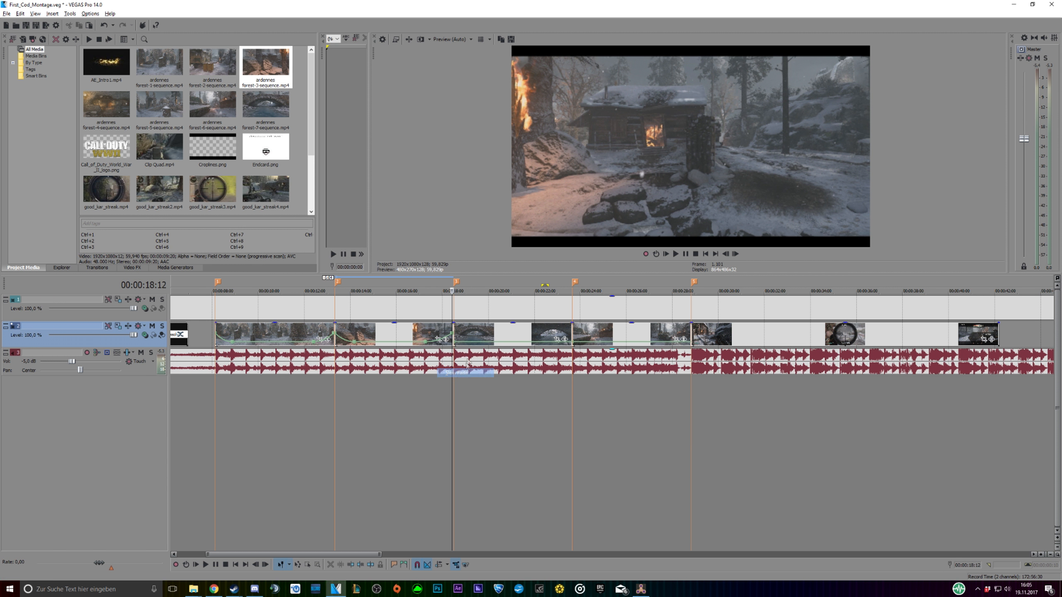
# Ramp the third forest clip's velocity from 500% at its start down to a new point at 00:00:19:17, using a Fast Fade
pyautogui.doubleClick(479, 342)
pyautogui.rightClick(455, 344)
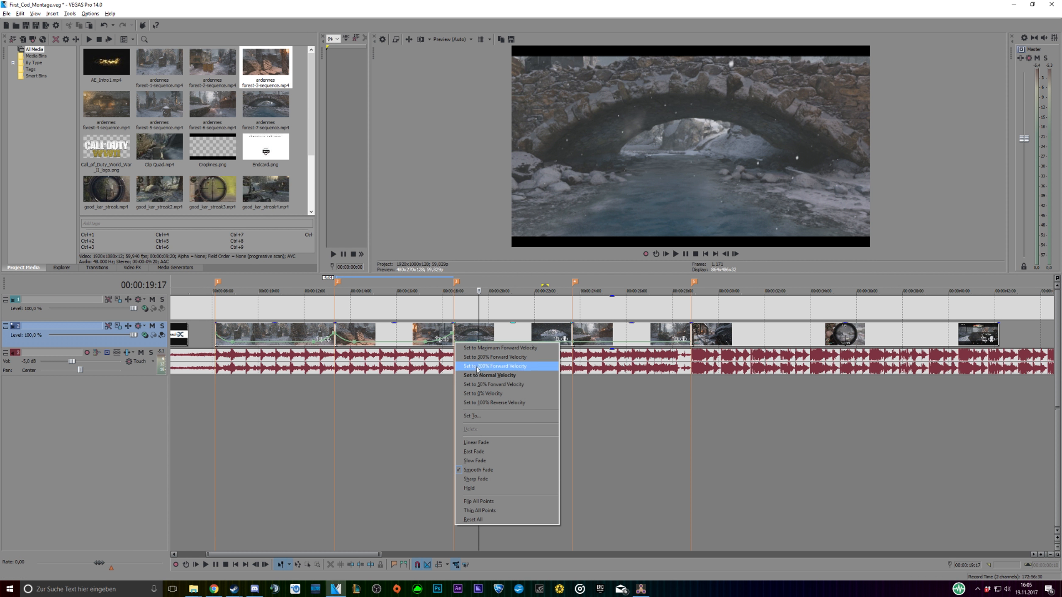
pyautogui.click(481, 416)
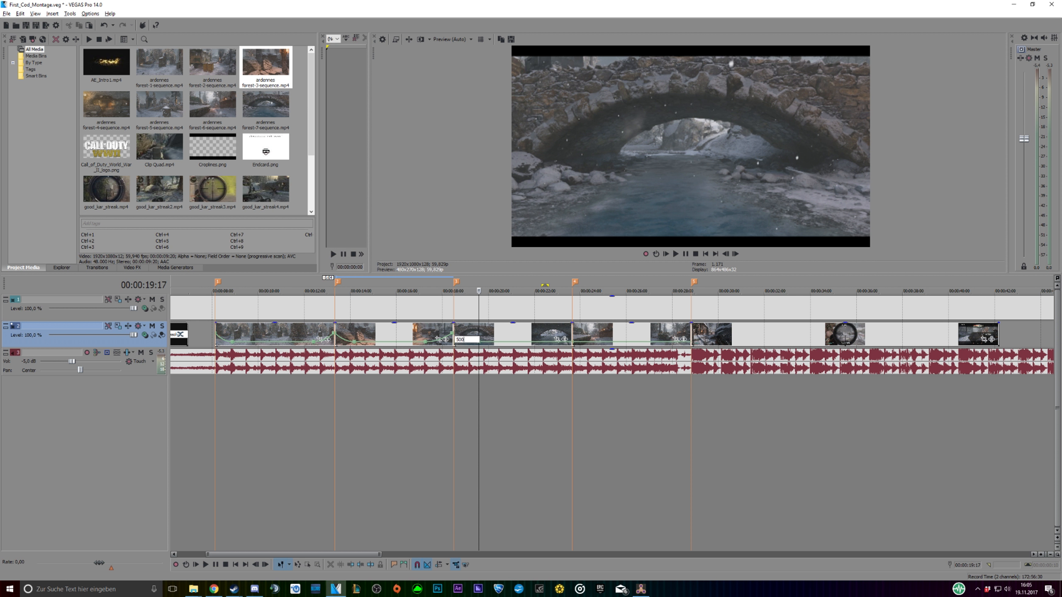
pyautogui.rightClick(469, 340)
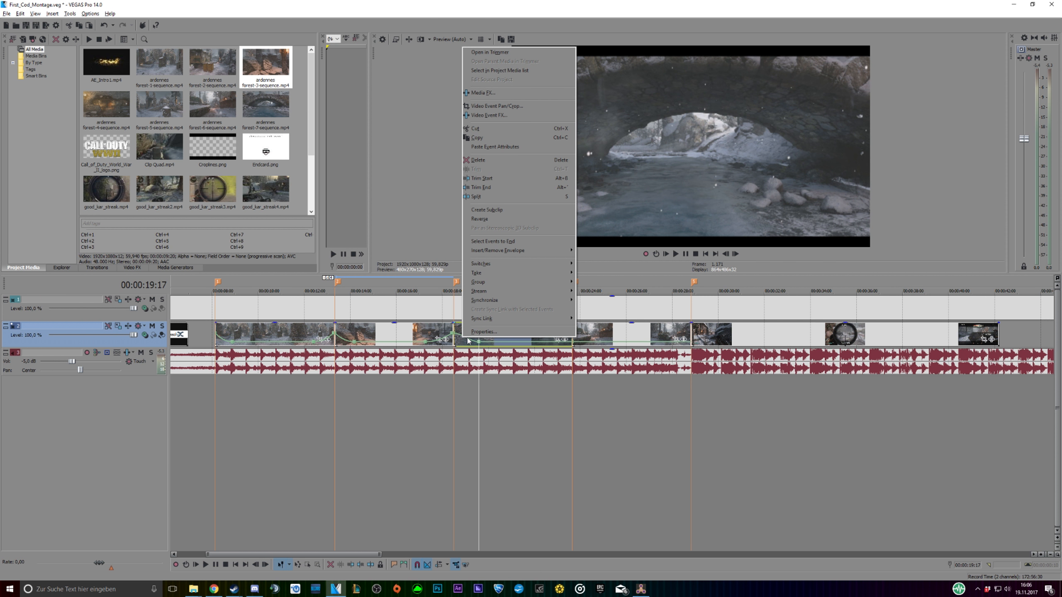
pyautogui.rightClick(470, 340)
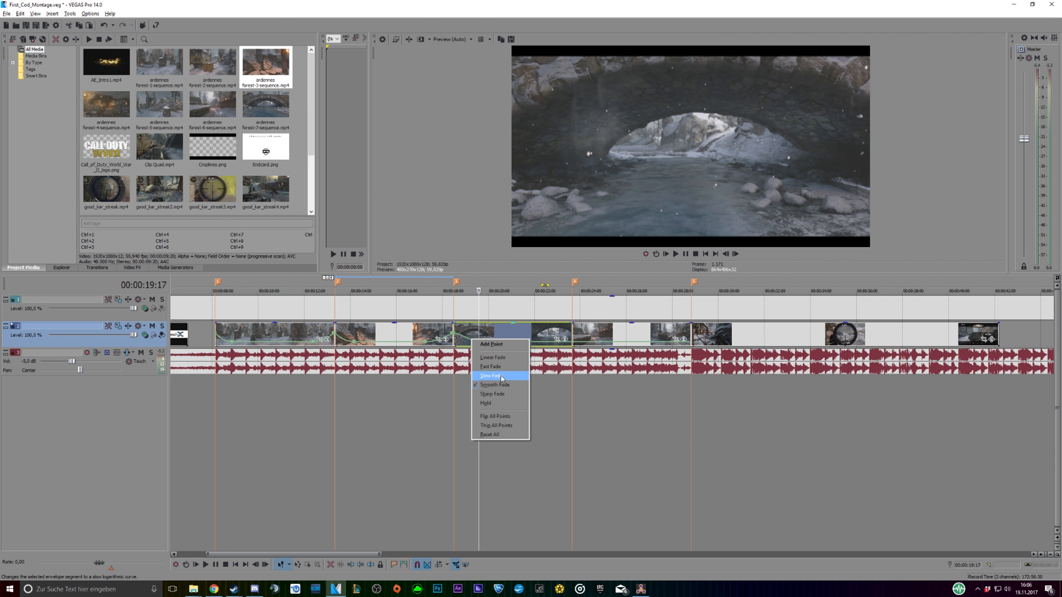
pyautogui.click(485, 375)
pyautogui.rightClick(466, 349)
pyautogui.click(485, 362)
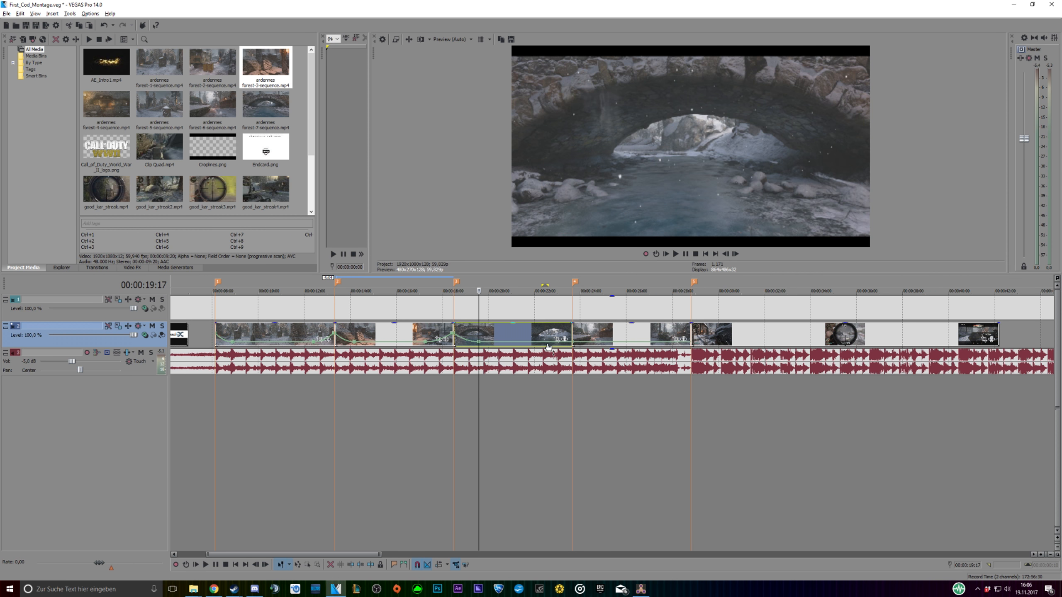
# Add a velocity point at 00:00:22:19 on the third forest clip and ramp the velocity up to its end with a Slow Fade
pyautogui.click(549, 344)
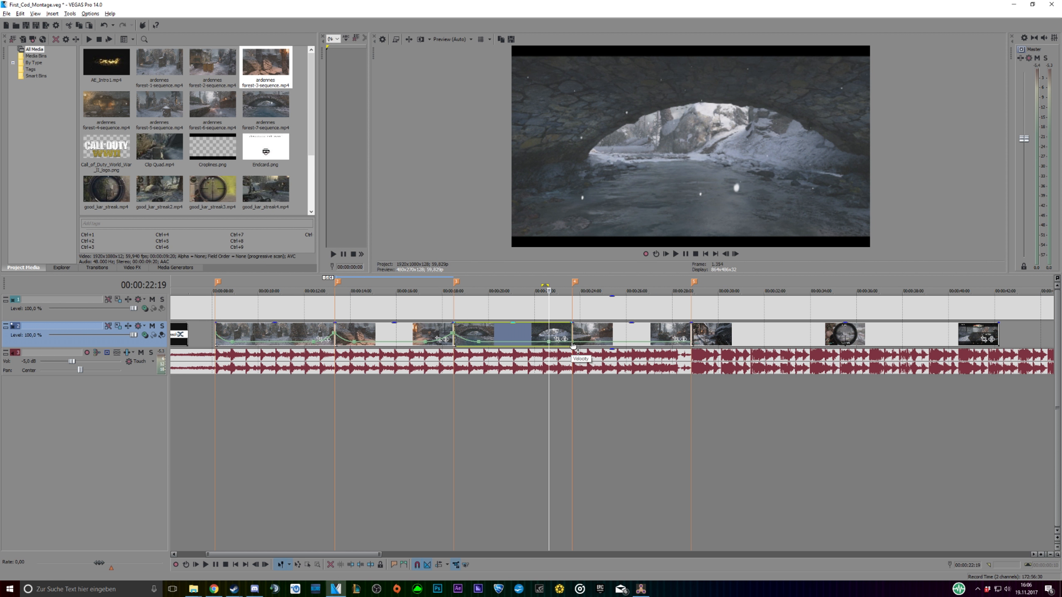
pyautogui.rightClick(573, 346)
pyautogui.click(601, 417)
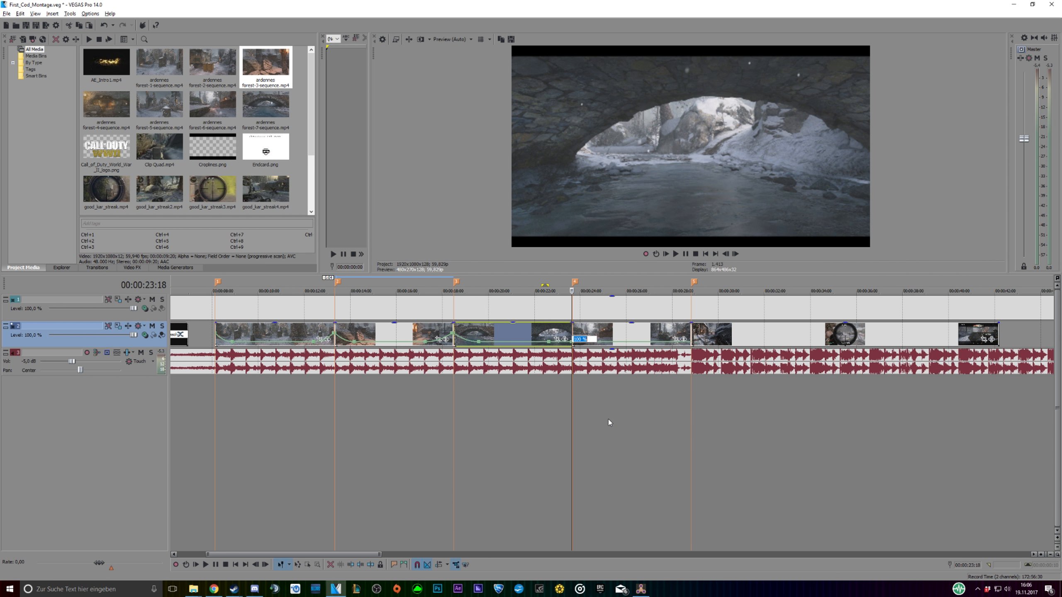
pyautogui.press('Return')
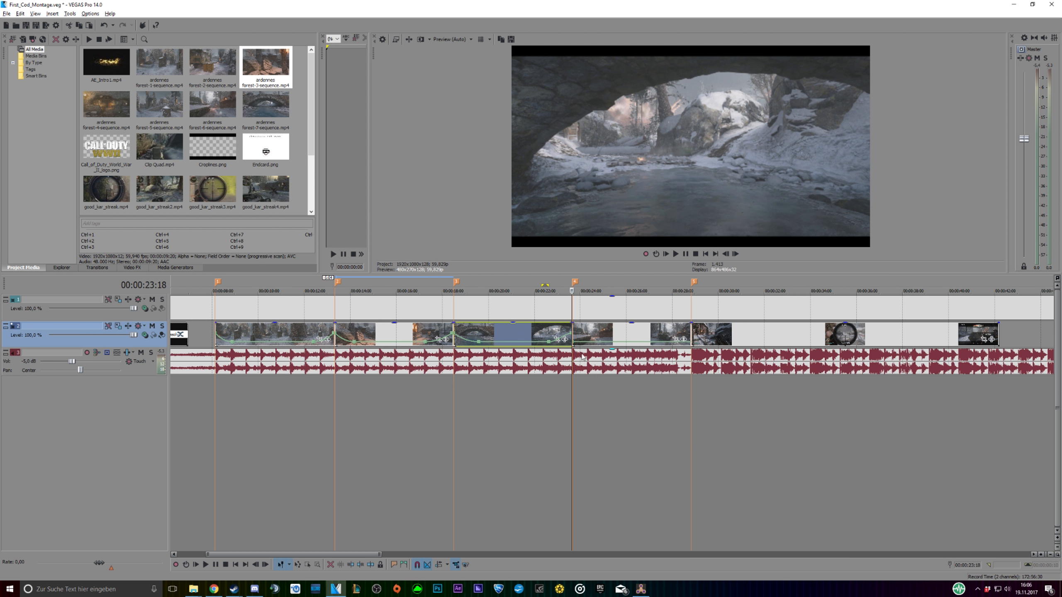
pyautogui.rightClick(562, 347)
pyautogui.click(573, 376)
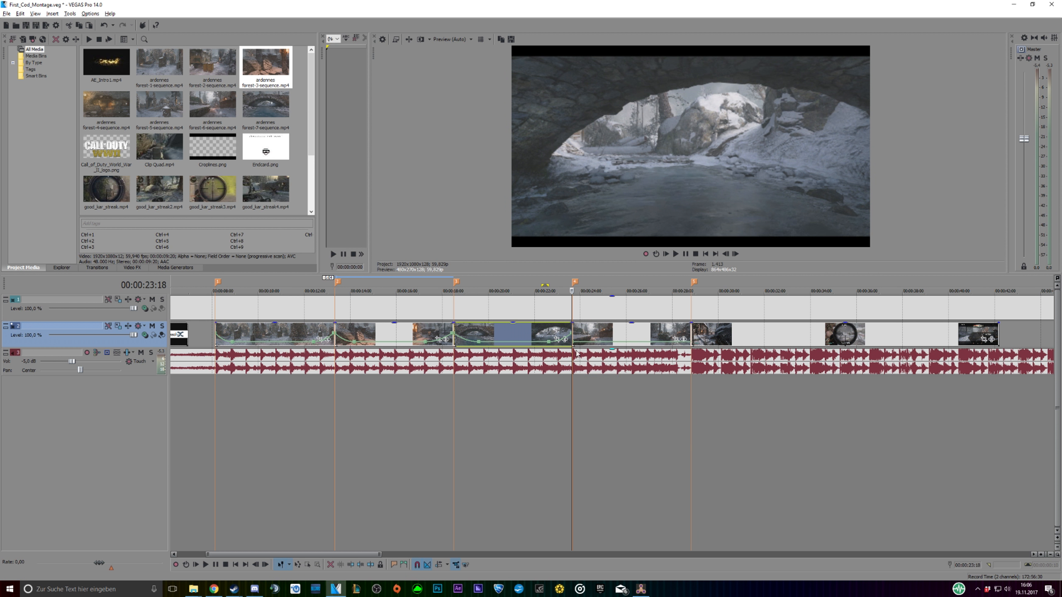
# Raise the fourth forest clip's starting velocity and ramp it down to a point at 00:00:24:26 with a Fast Fade
pyautogui.rightClick(600, 345)
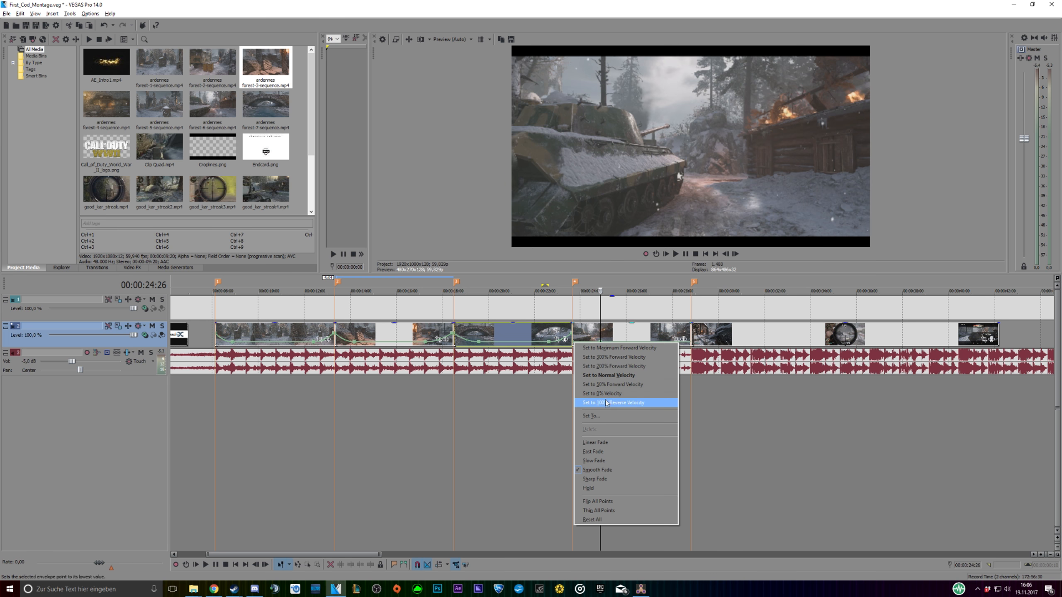
pyautogui.click(611, 416)
pyautogui.press('Return')
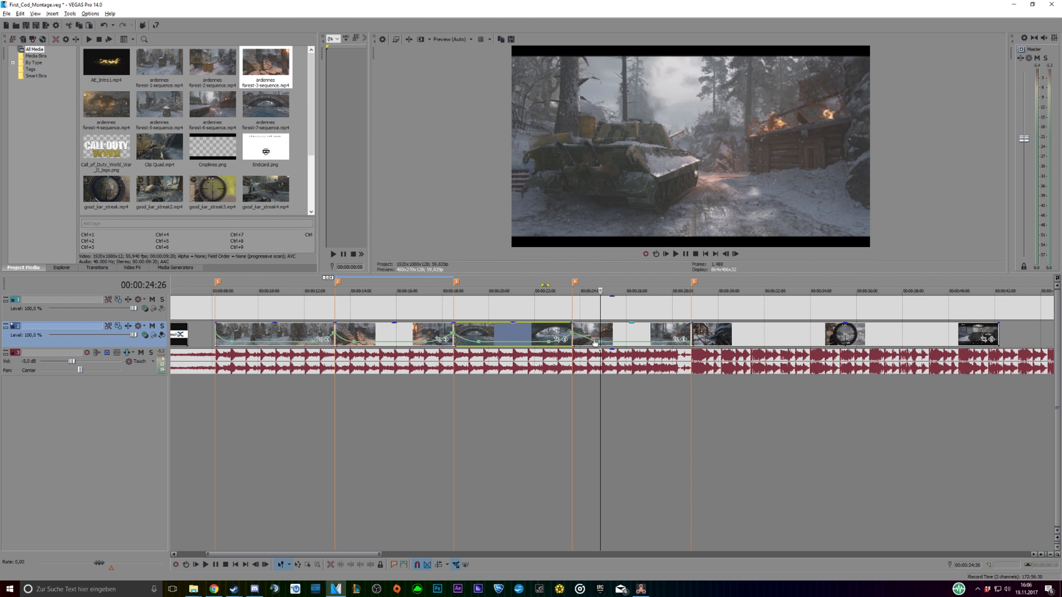
pyautogui.rightClick(595, 341)
pyautogui.click(618, 375)
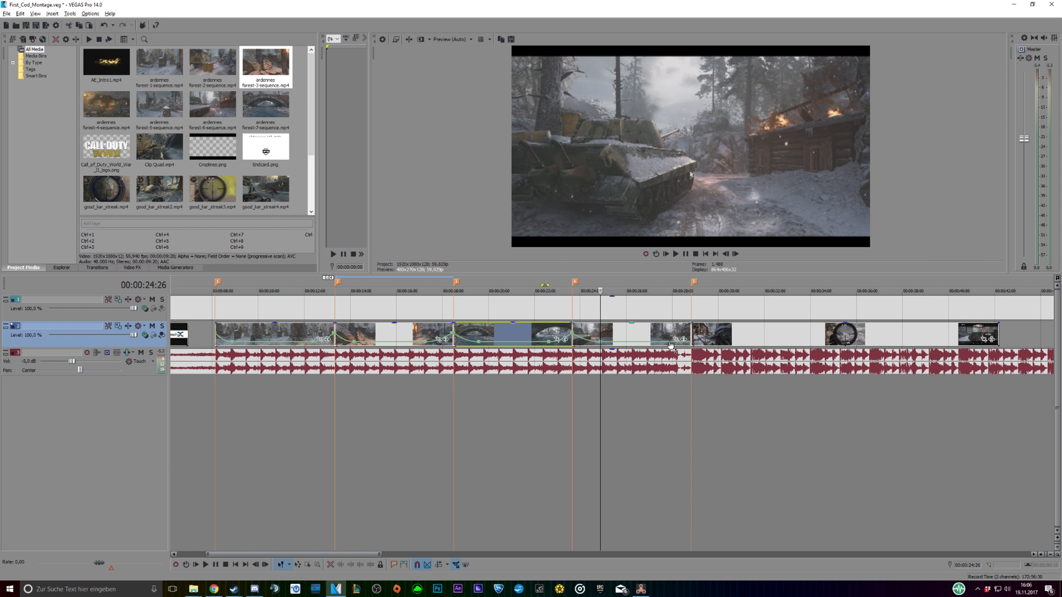
# Add a velocity point at 00:00:27:23 on the fourth forest clip and ramp the velocity up to 500% at the clip's end
pyautogui.click(667, 344)
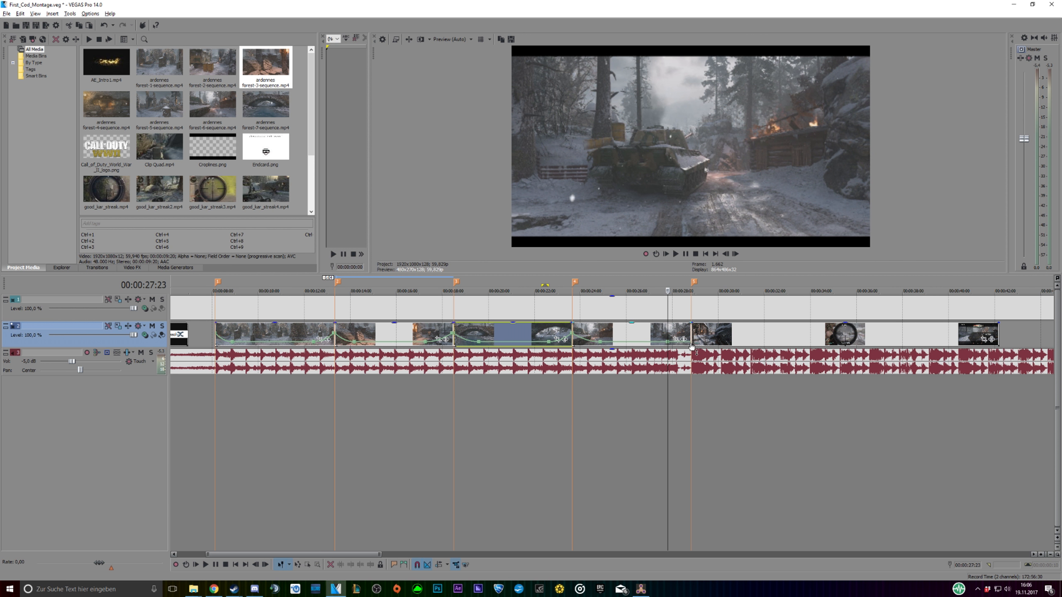
pyautogui.click(691, 346)
pyautogui.rightClick(691, 346)
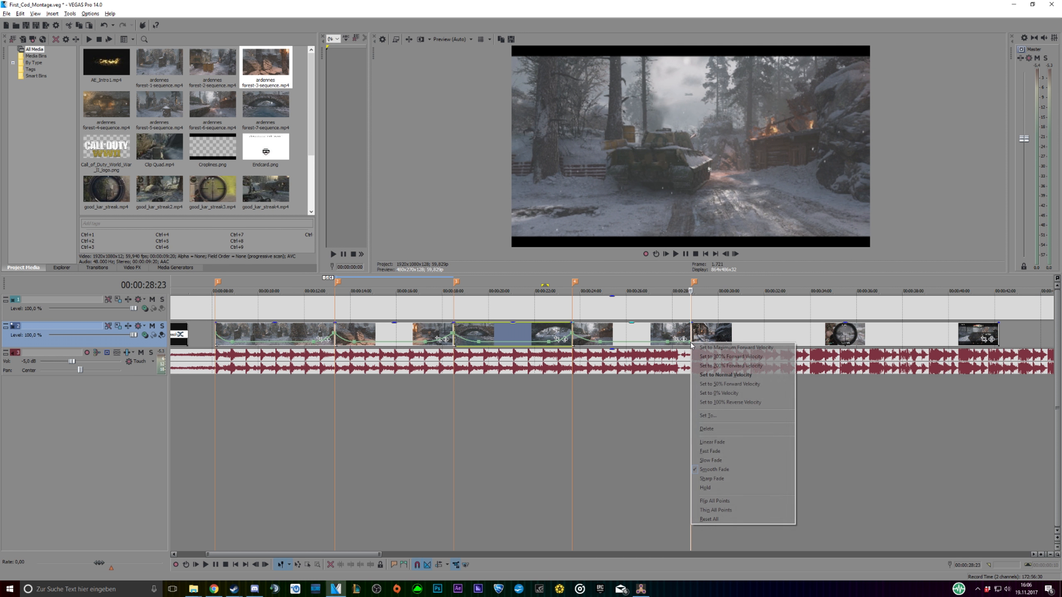
pyautogui.click(720, 414)
pyautogui.write('500')
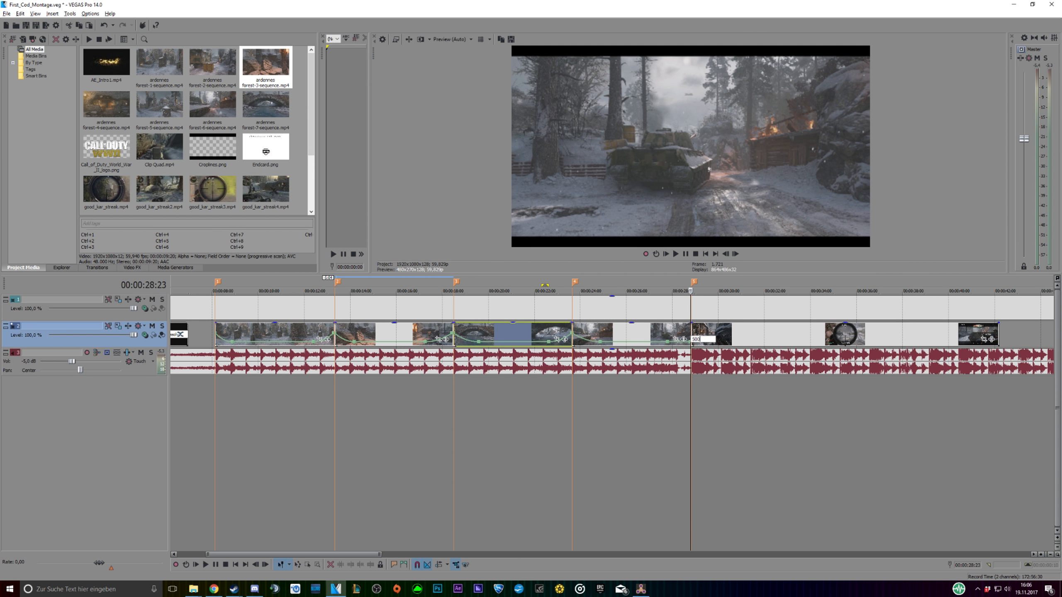
pyautogui.press('Return')
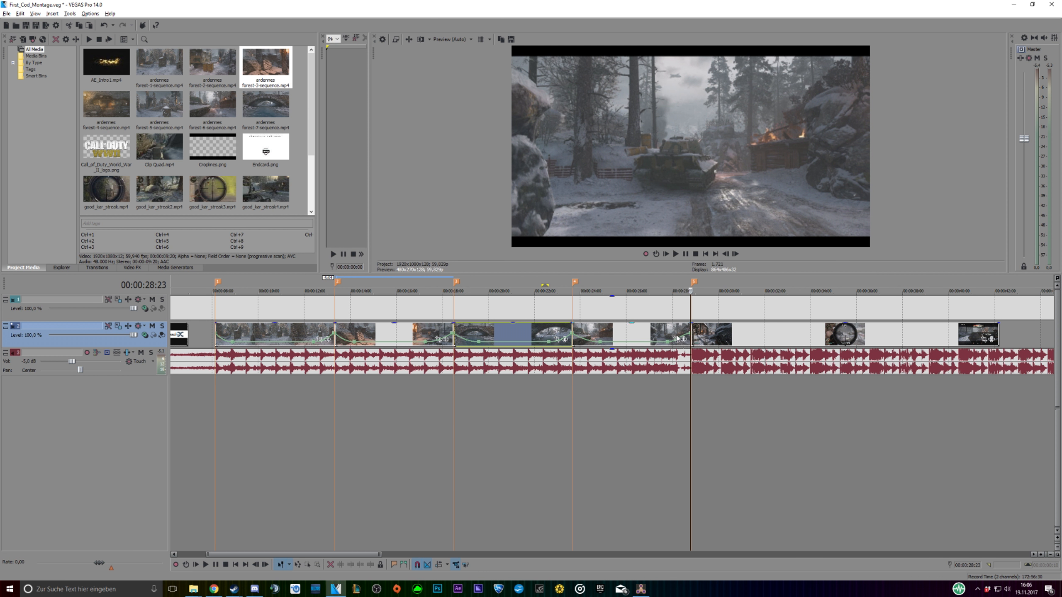
pyautogui.rightClick(676, 340)
pyautogui.rightClick(677, 338)
pyautogui.click(698, 376)
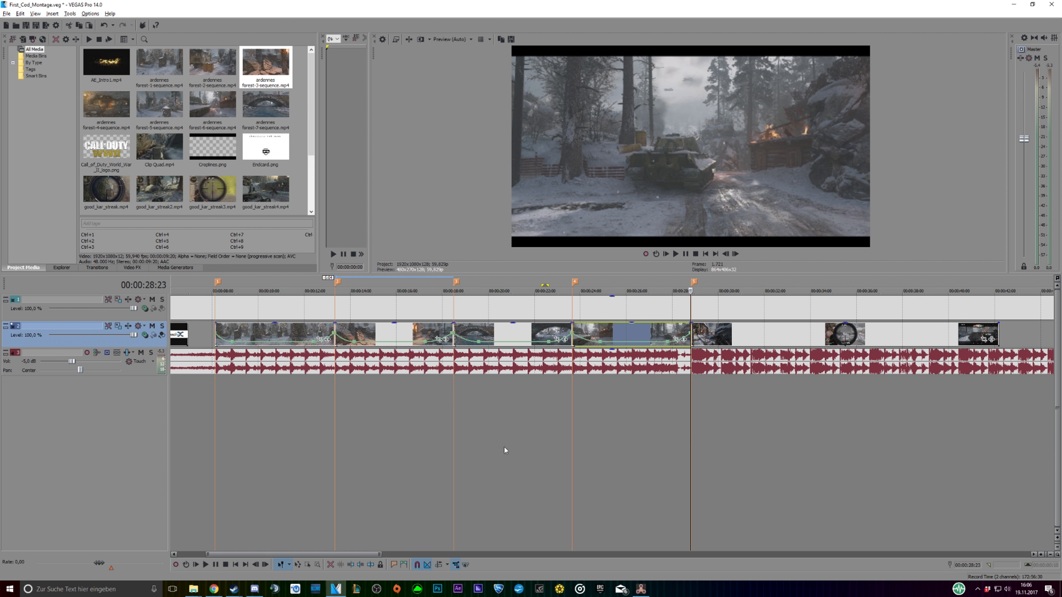
# Play back the forest clips from 00:00:07:11 to check their velocity ramps against the music
pyautogui.scroll(-3, 304, 466)
pyautogui.click(234, 433)
pyautogui.click(256, 402)
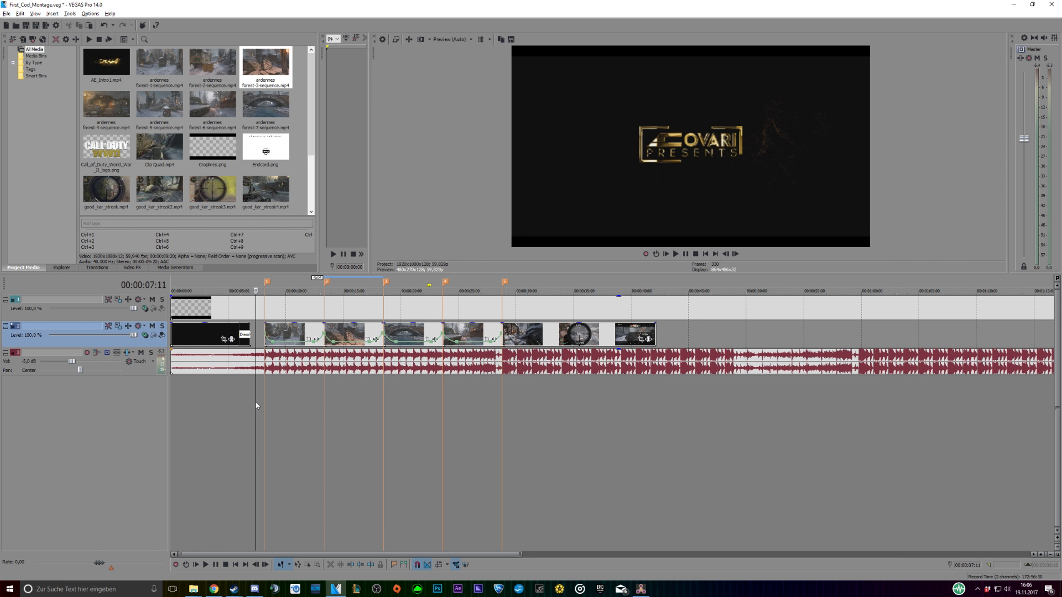
pyautogui.click(676, 254)
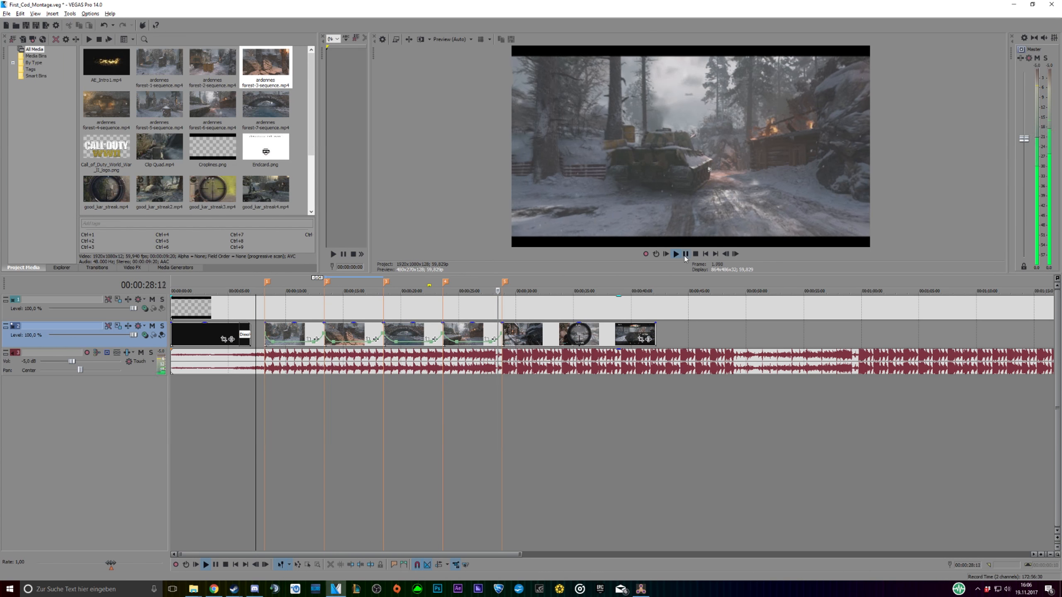
pyautogui.click(685, 253)
# Insert a new video track between the black bars track and the clip track
pyautogui.moveTo(316, 434); pyautogui.dragTo(273, 422)
pyautogui.scroll(3, 275, 423)
pyautogui.scroll(-2, 372, 430)
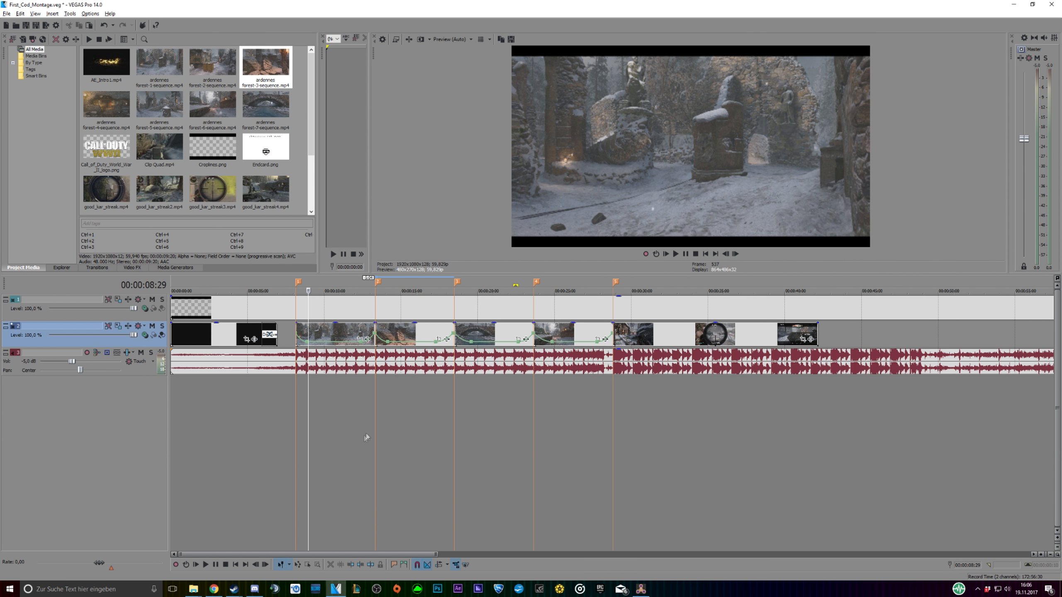
pyautogui.rightClick(155, 346)
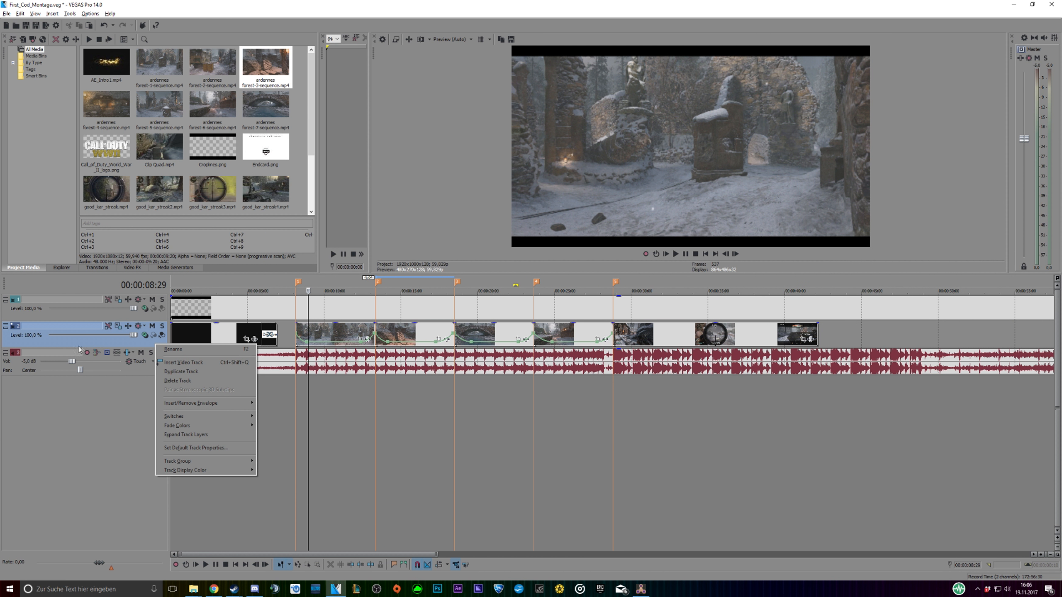
pyautogui.press('Escape')
pyautogui.rightClick(115, 344)
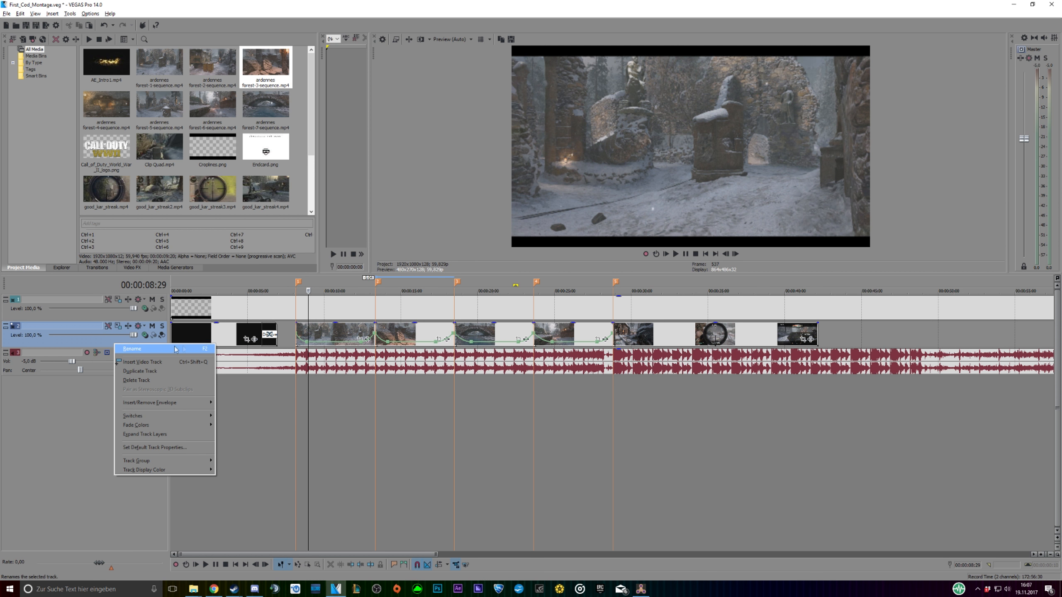
pyautogui.click(149, 362)
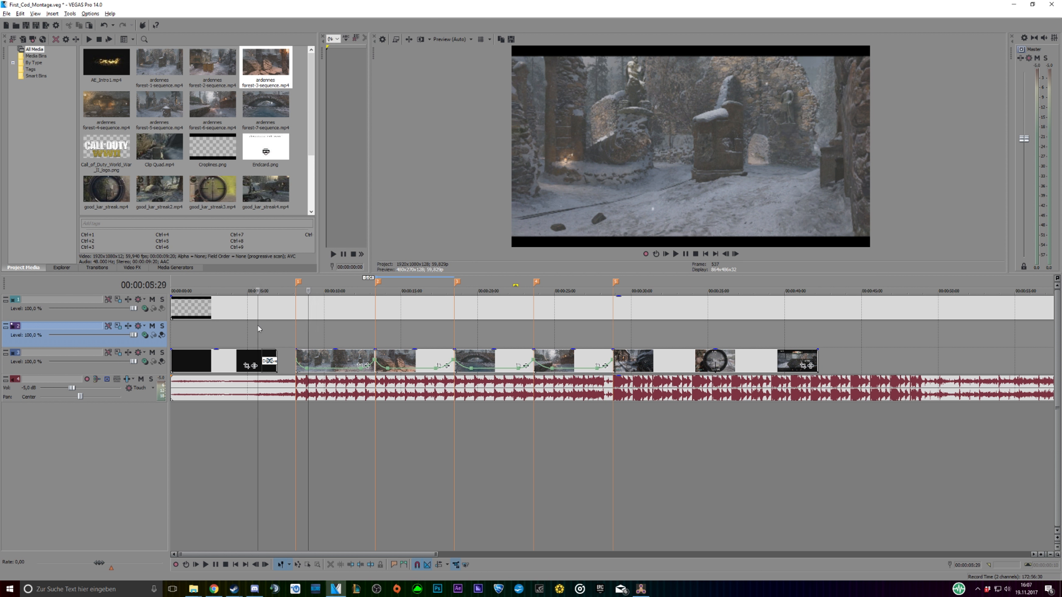
# Place the Call of Duty WWII logo image on the new track, spanning the whole length of the first forest clip
pyautogui.click(303, 338)
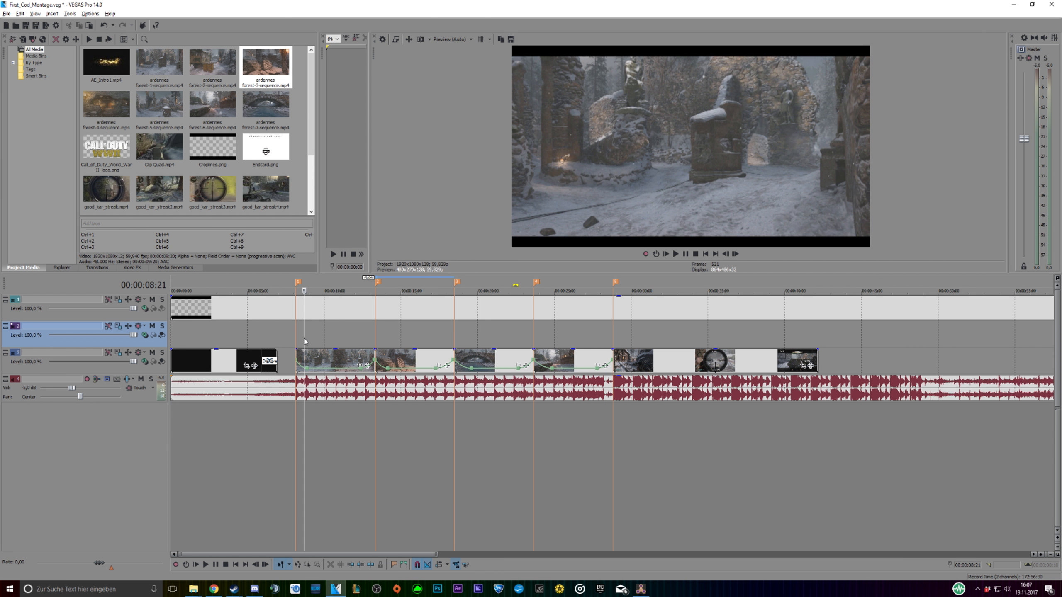
pyautogui.click(298, 336)
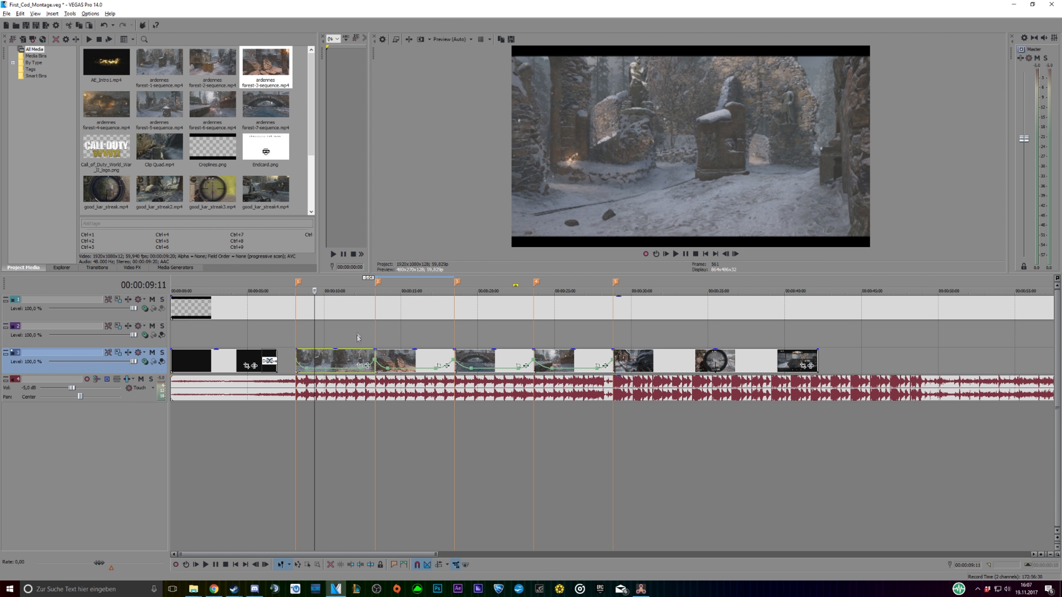
pyautogui.scroll(-3, 238, 186)
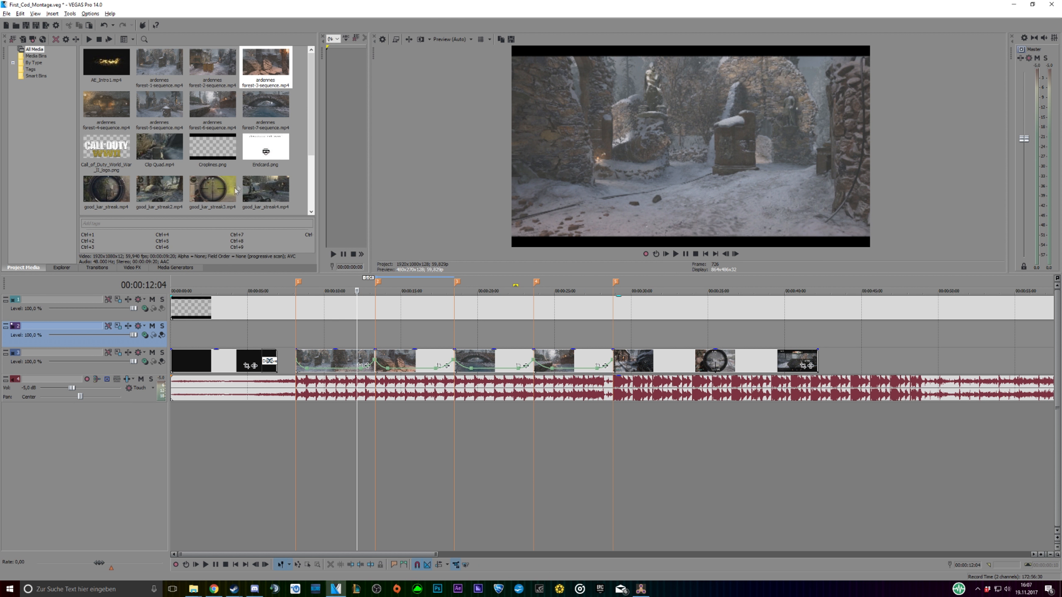
pyautogui.click(97, 60)
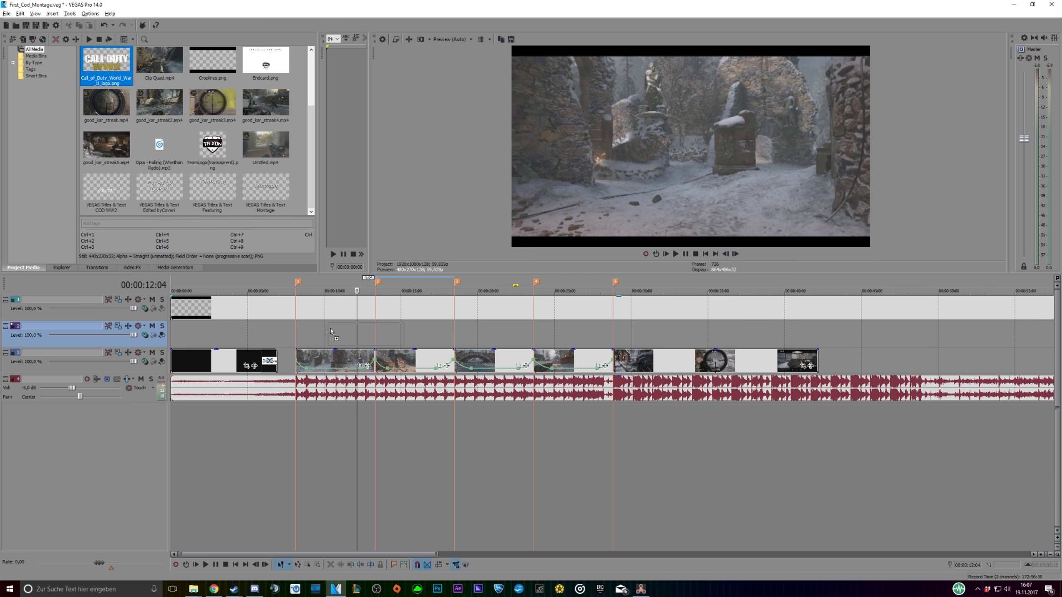
pyautogui.moveTo(330, 332); pyautogui.dragTo(300, 332)
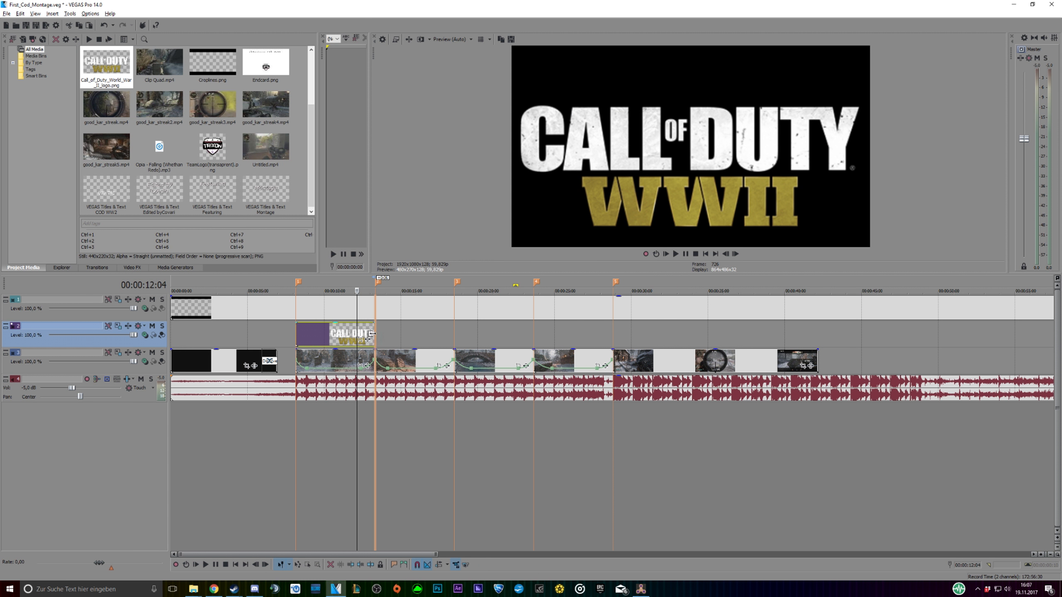
pyautogui.click(307, 342)
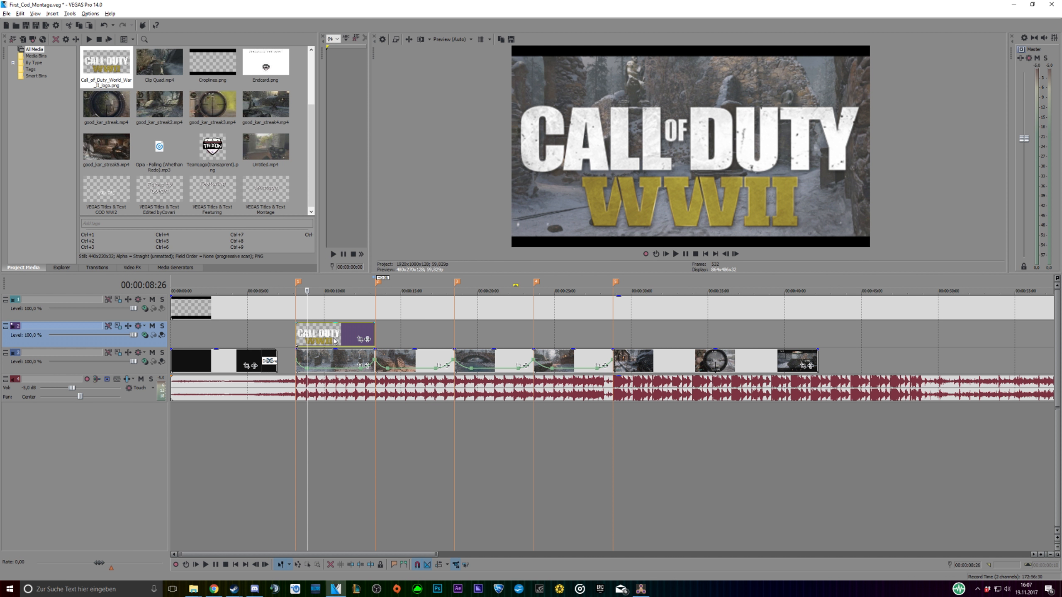
# Set the logo's Pan/Crop position Y Center to 130
pyautogui.click(362, 339)
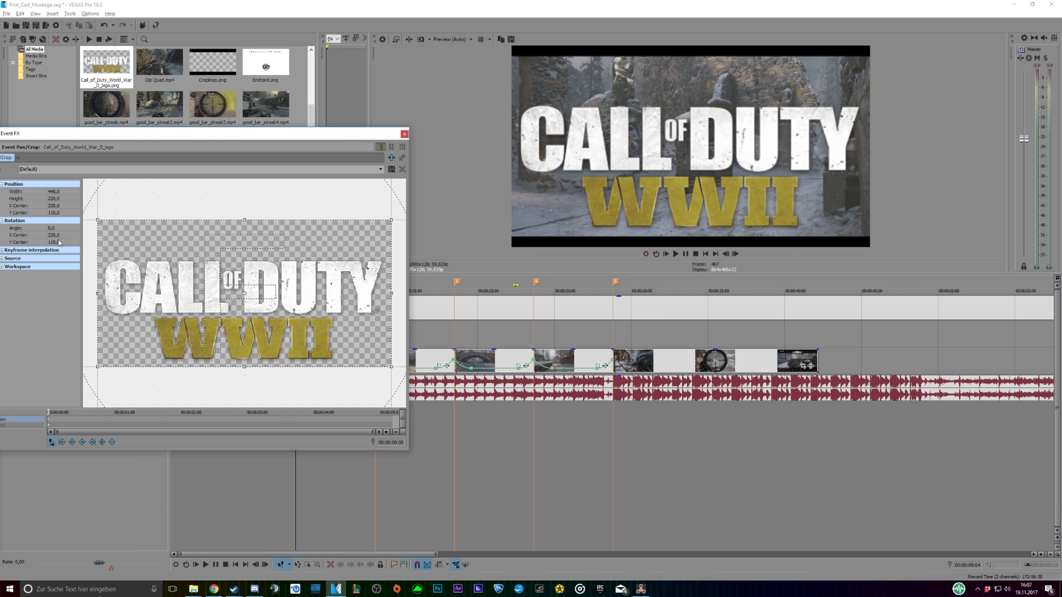
pyautogui.click(53, 213)
pyautogui.press('Return')
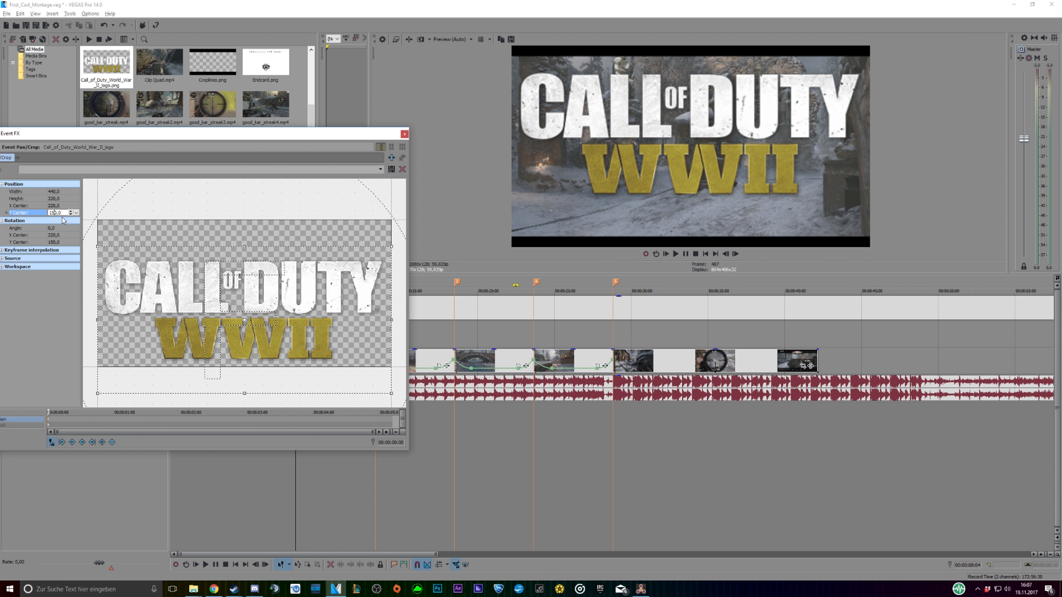
pyautogui.write('3')
pyautogui.press('Return')
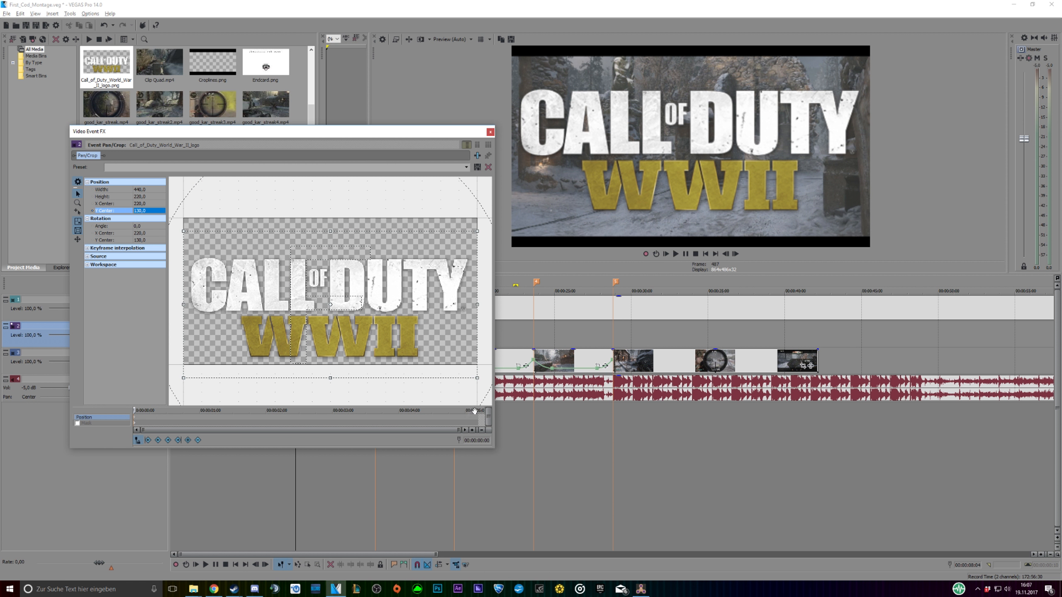
# Shrink the logo by enlarging its crop frame to about 564 × 282
pyautogui.moveTo(477, 378); pyautogui.dragTo(520, 427)
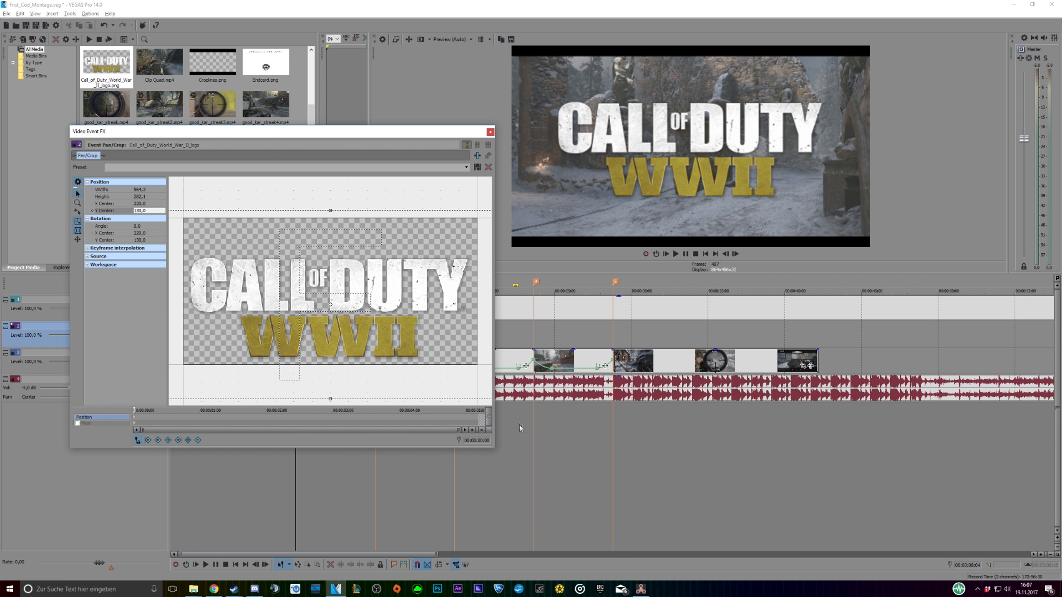
pyautogui.click(77, 221)
pyautogui.click(490, 133)
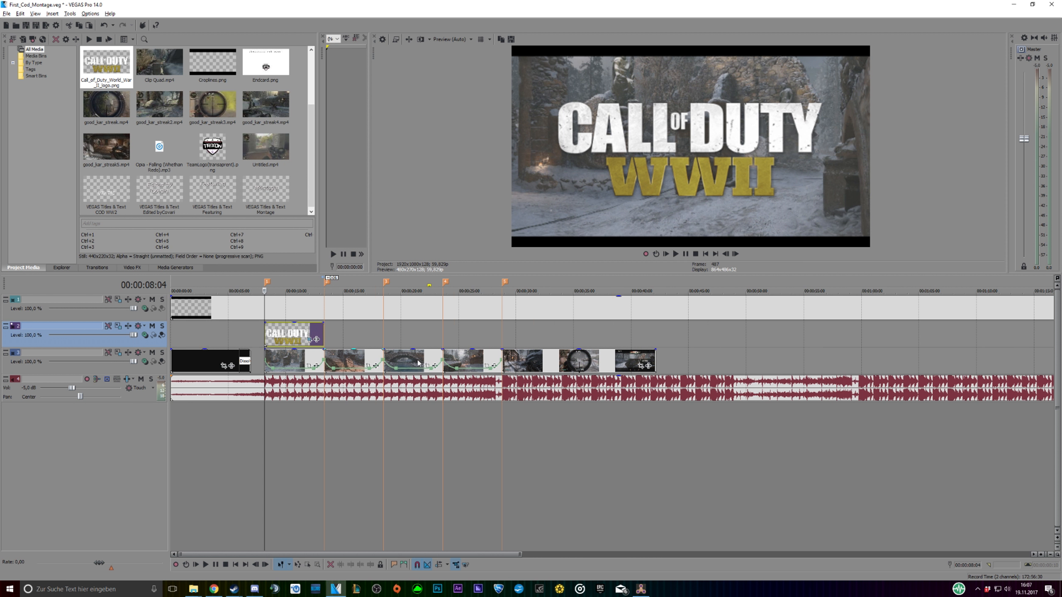
# Play back the montage from just before the first forest clip to check the logo overlay
pyautogui.click(252, 431)
pyautogui.click(676, 254)
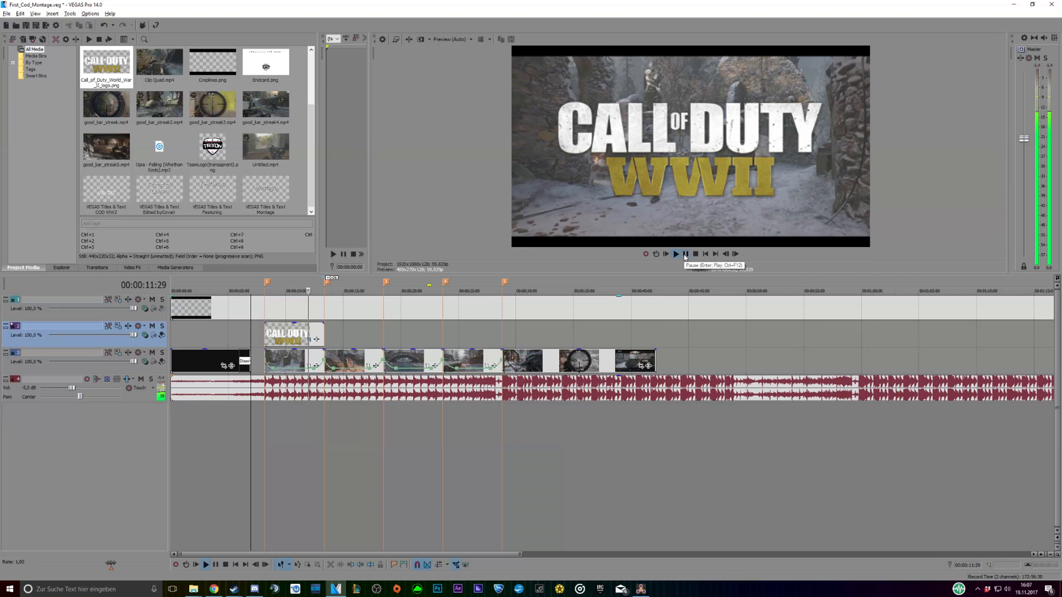
pyautogui.click(684, 254)
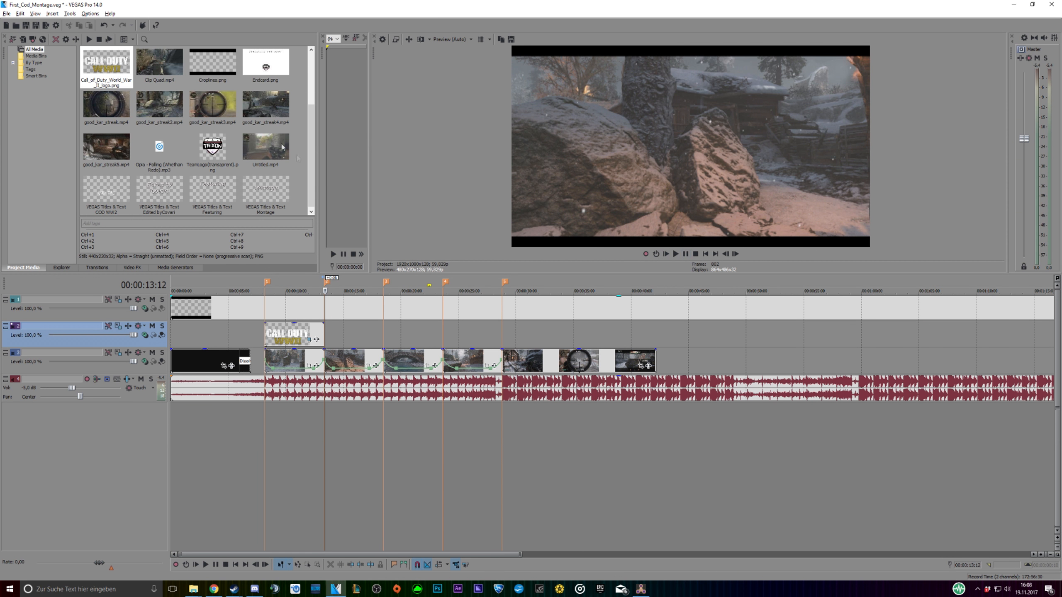
# Add a Titles & Text event with the Slide Down preset above the second forest clip and change its text to "Montage"
pyautogui.rightClick(350, 342)
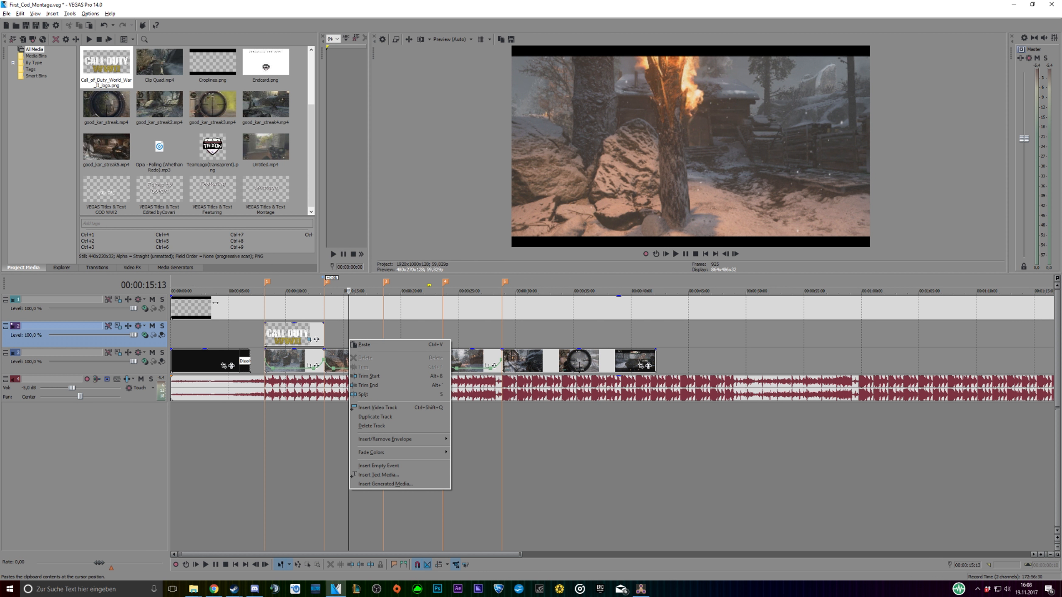
pyautogui.click(376, 385)
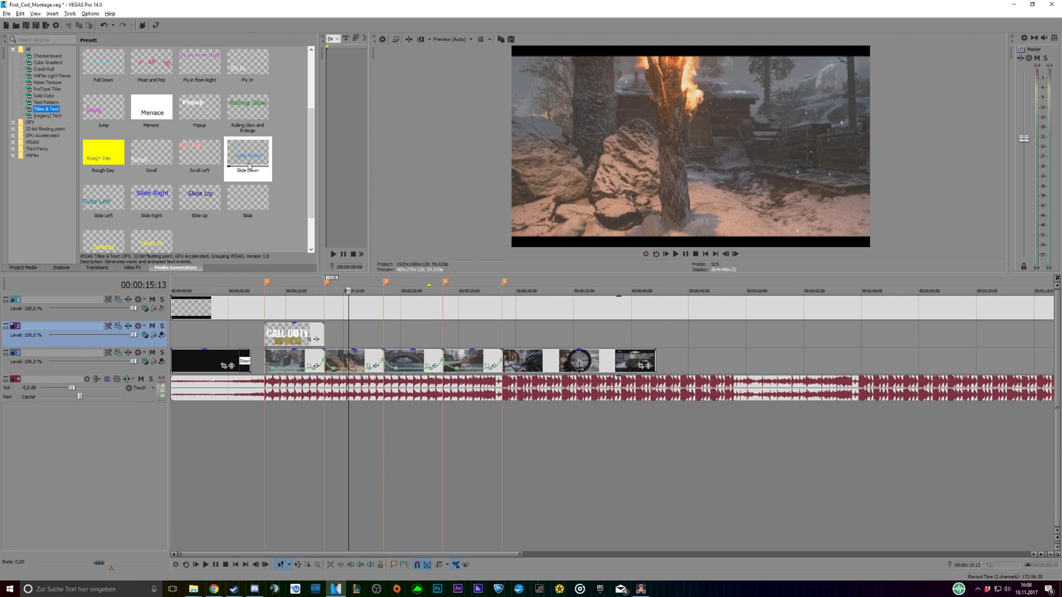
pyautogui.moveTo(249, 166); pyautogui.dragTo(429, 337)
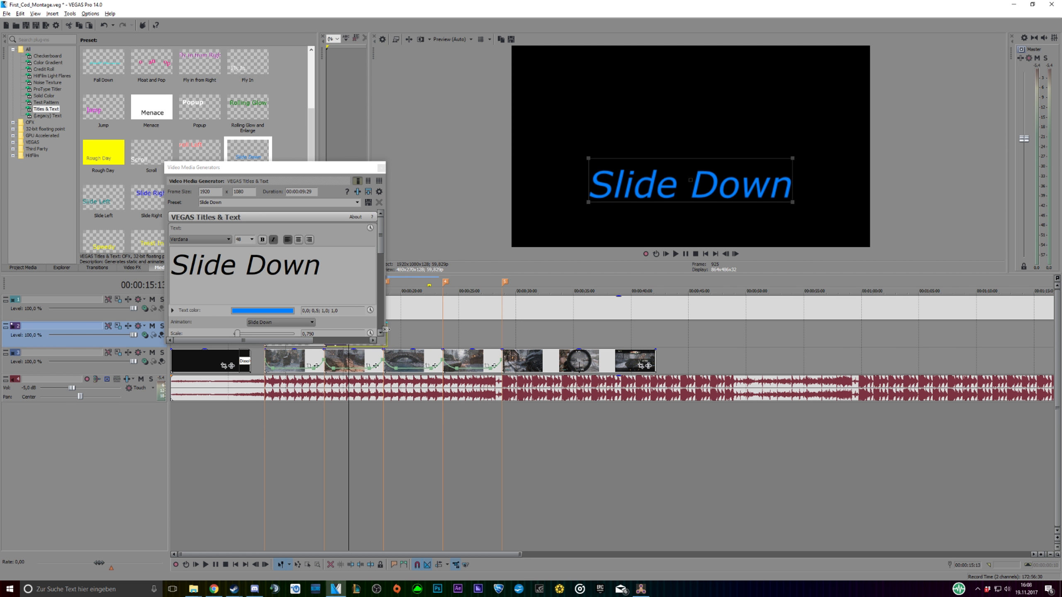
pyautogui.moveTo(320, 265); pyautogui.dragTo(192, 270)
pyautogui.write('Montage')
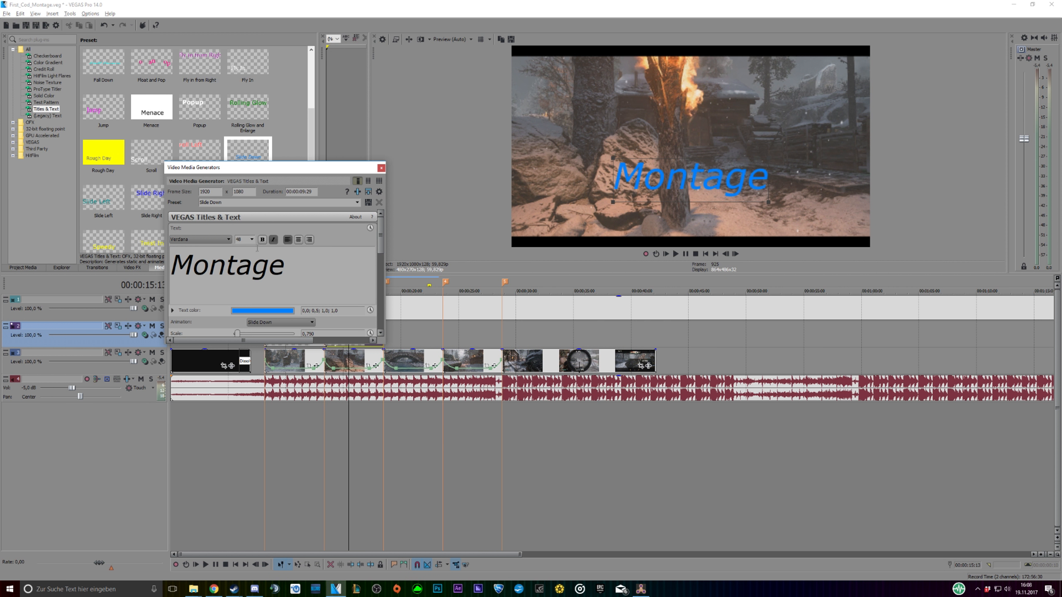
# Set the "Montage" title's location to 0.50, 0.50
pyautogui.doubleClick(259, 266)
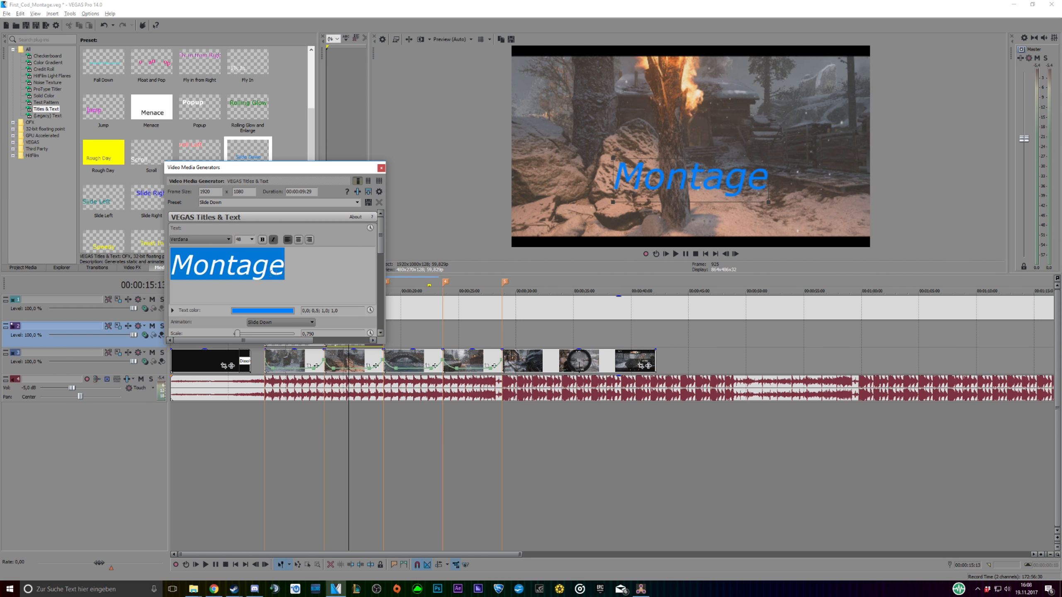
pyautogui.click(298, 270)
pyautogui.doubleClick(298, 267)
pyautogui.click(327, 275)
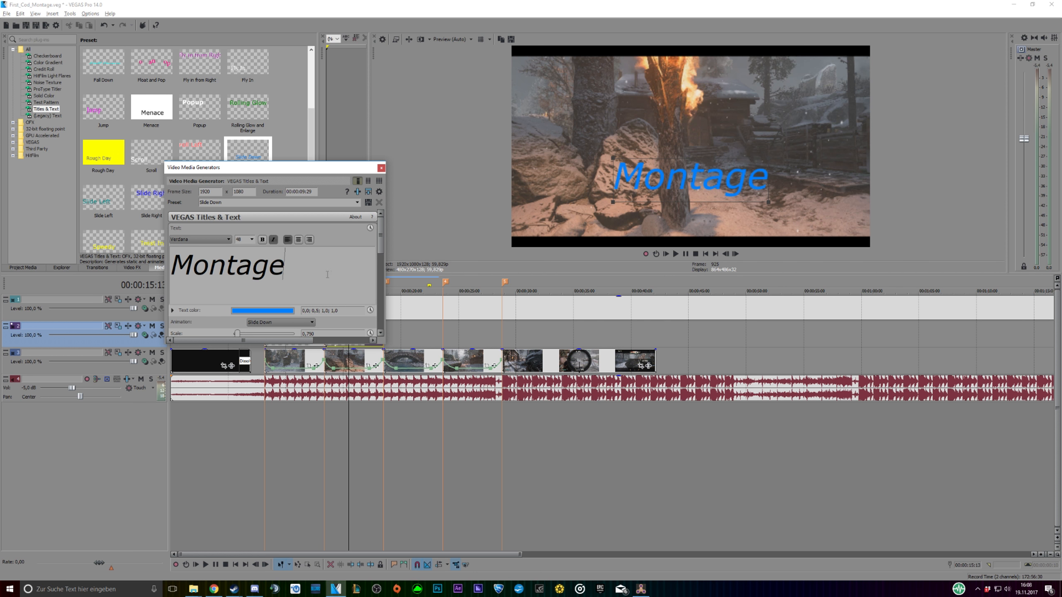
pyautogui.scroll(-3, 200, 279)
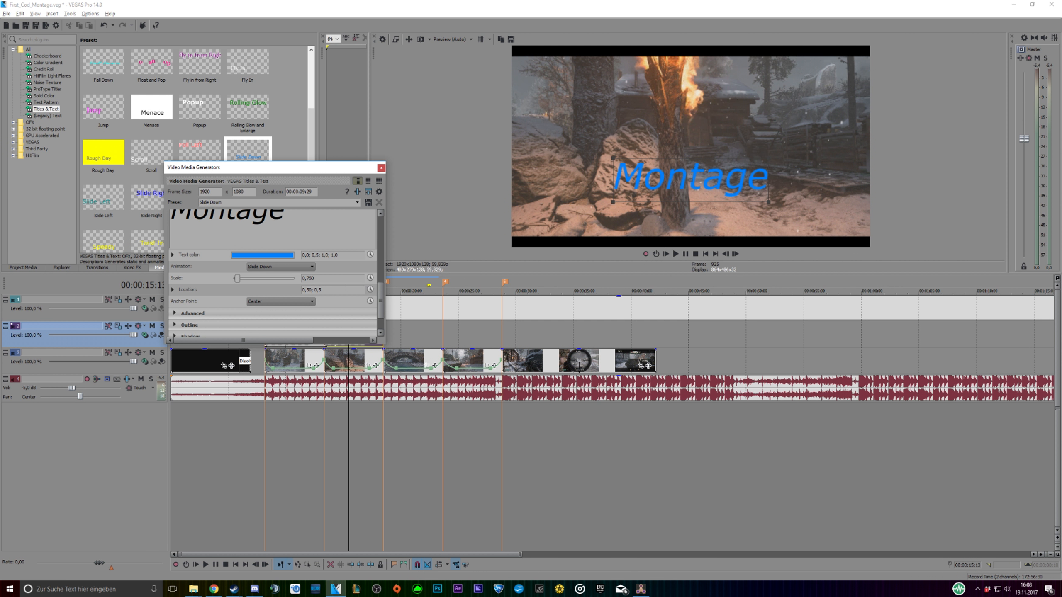
pyautogui.press('Return')
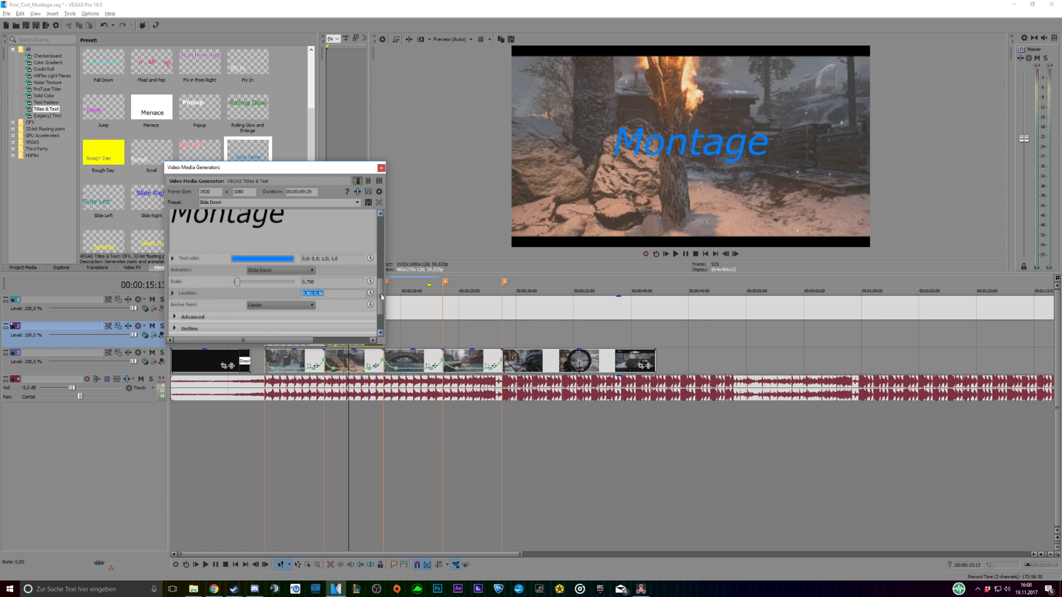
# Set the font size of the "Montage" title to 55
pyautogui.scroll(2, 334, 257)
pyautogui.click(300, 263)
pyautogui.scroll(1, 372, 253)
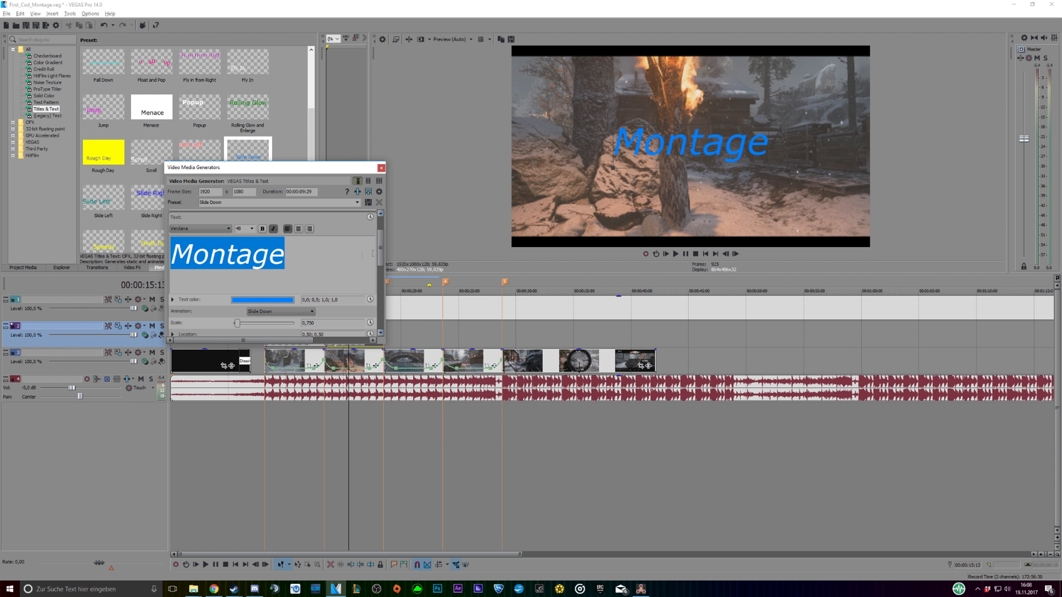
pyautogui.click(238, 229)
pyautogui.write('55')
pyautogui.press('Return')
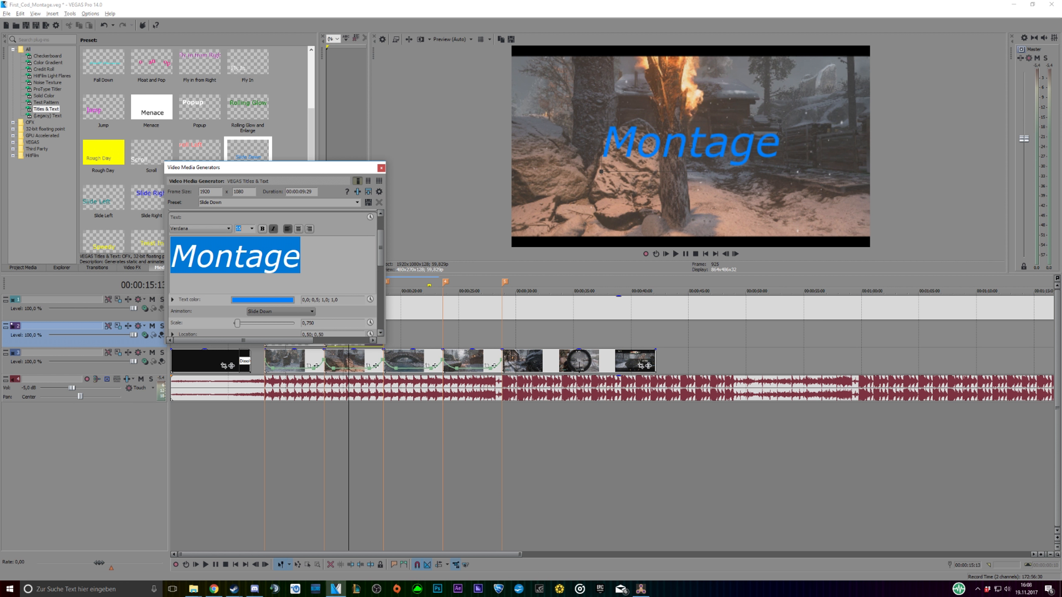
pyautogui.click(318, 255)
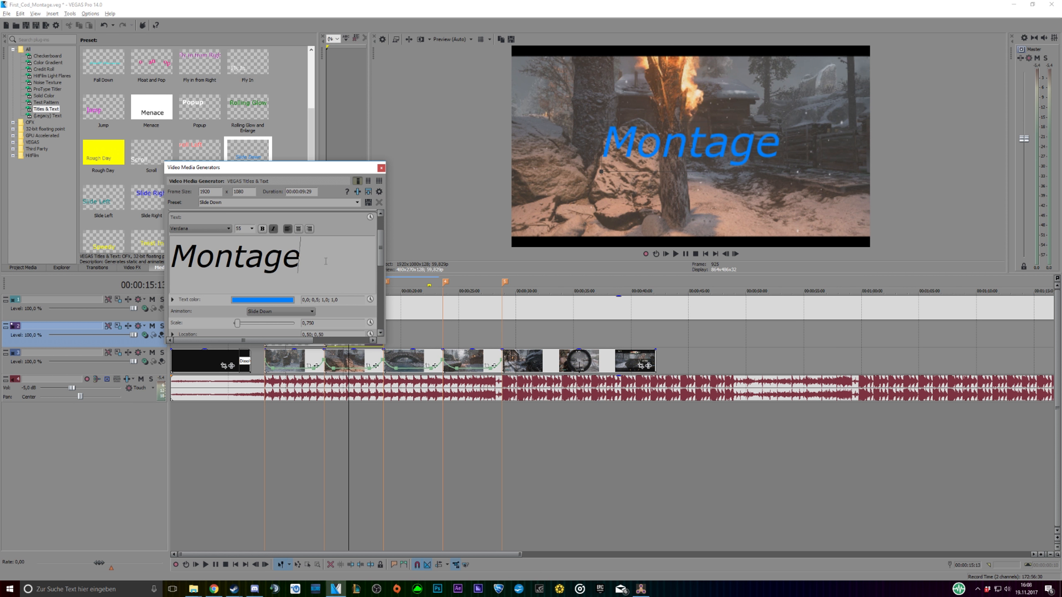
# Set the text color of the "Montage" title to white (1.0, 1.0, 1.0, 1.0)
pyautogui.click(268, 299)
pyautogui.click(277, 320)
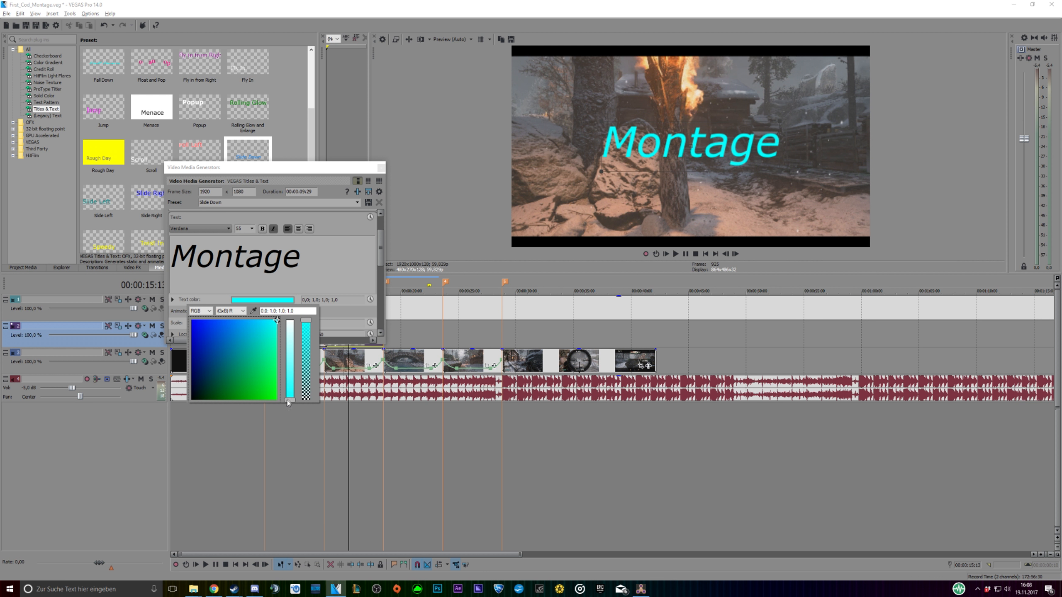
pyautogui.moveTo(289, 400); pyautogui.dragTo(289, 320)
pyautogui.click(327, 256)
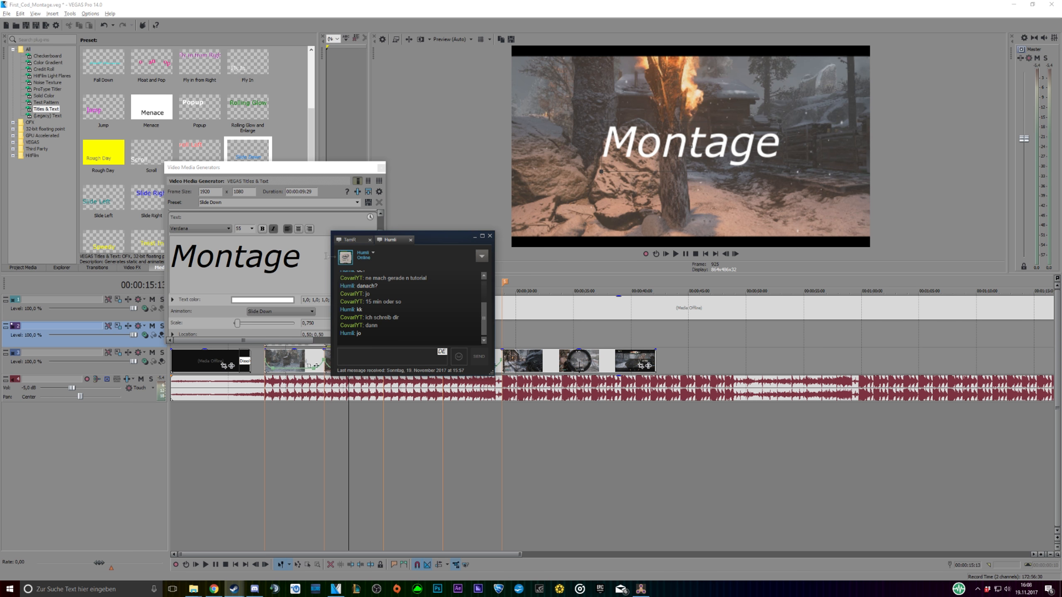
pyautogui.click(314, 257)
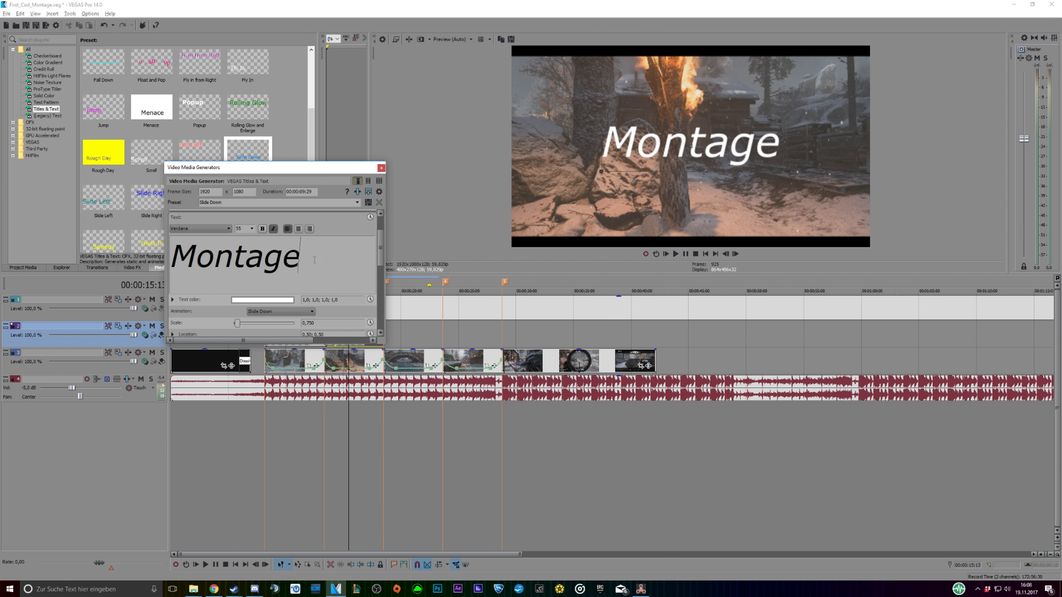
# Enable the shadow on the "Montage" title with X and Y offsets of 0.050, and preview the title over its clip
pyautogui.scroll(-2, 381, 262)
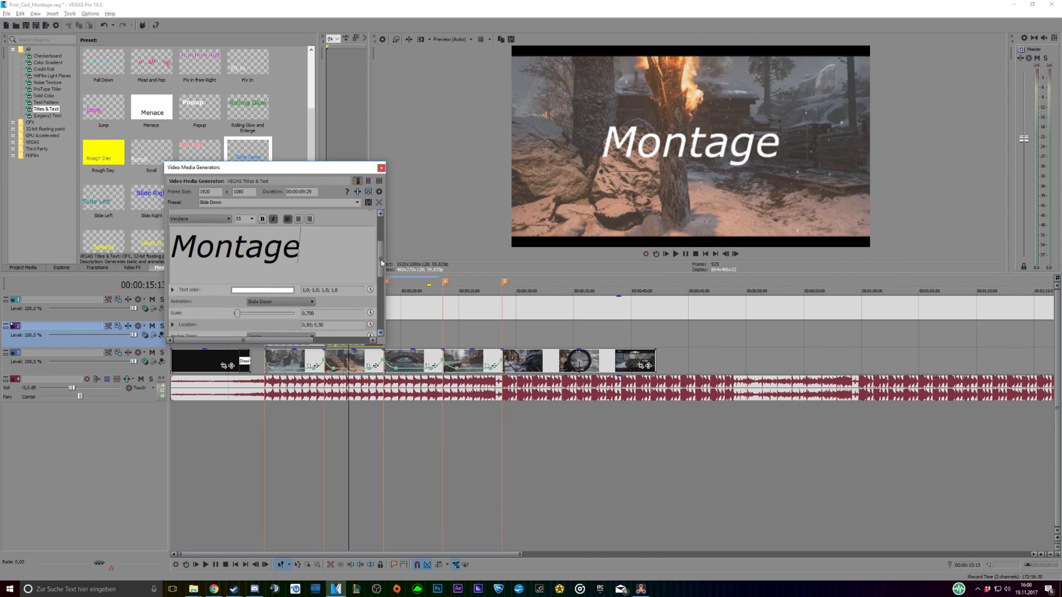
pyautogui.moveTo(381, 262); pyautogui.dragTo(379, 313)
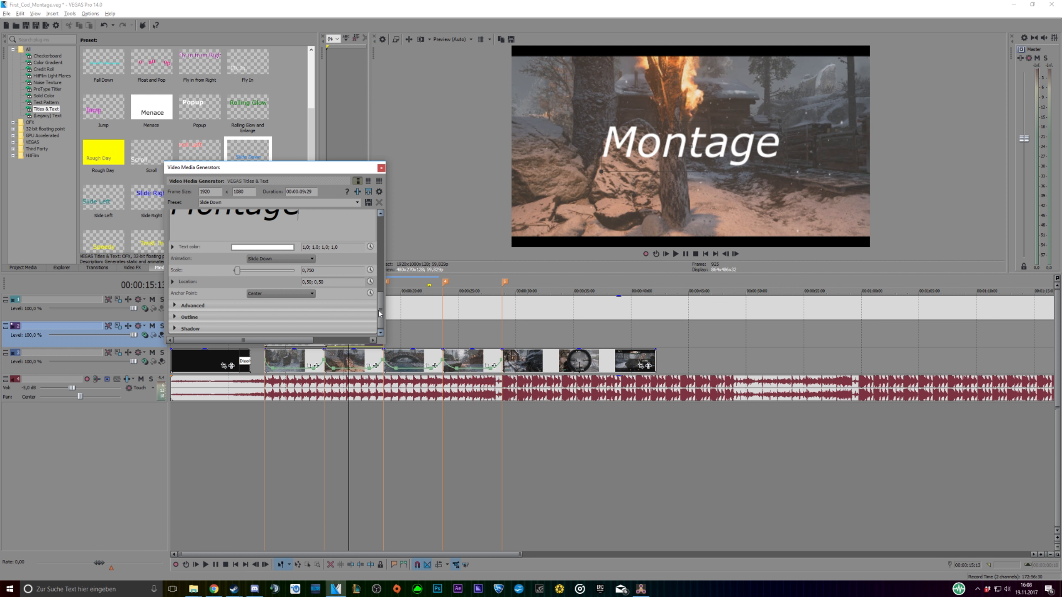
pyautogui.click(175, 330)
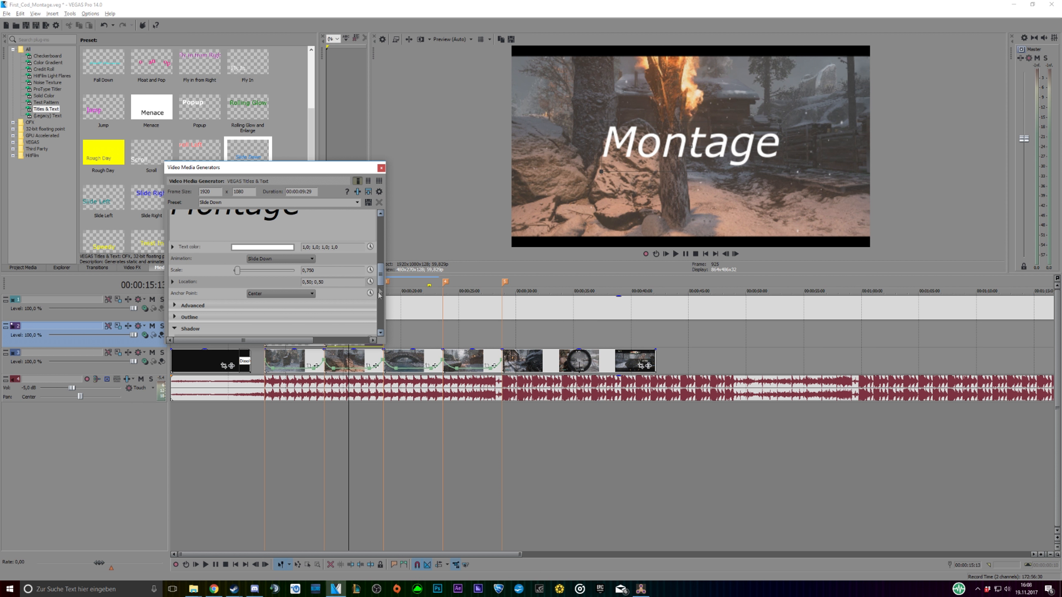
pyautogui.scroll(-2, 319, 295)
pyautogui.click(320, 295)
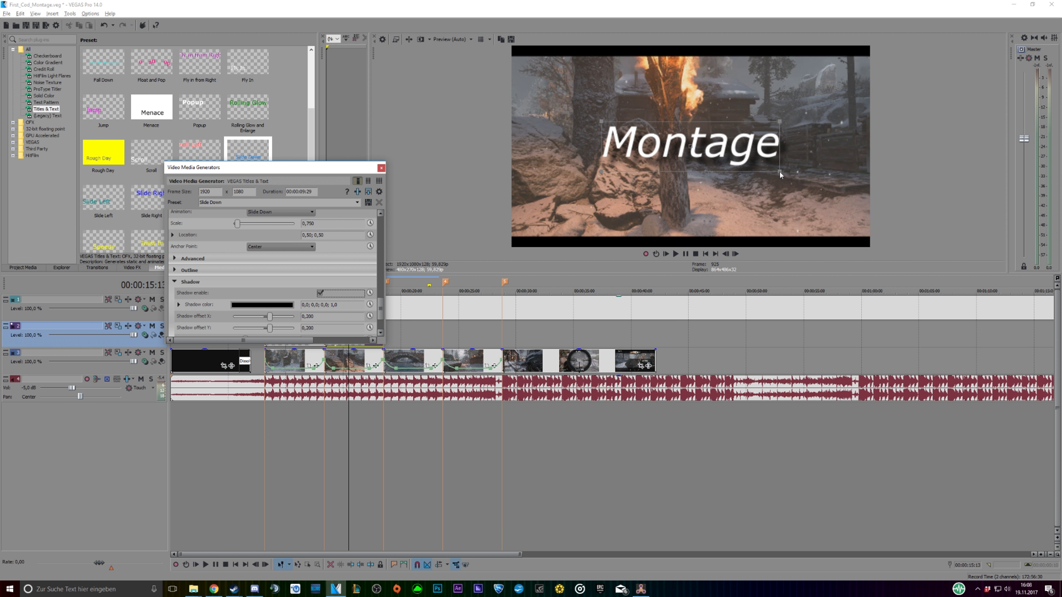
pyautogui.click(321, 317)
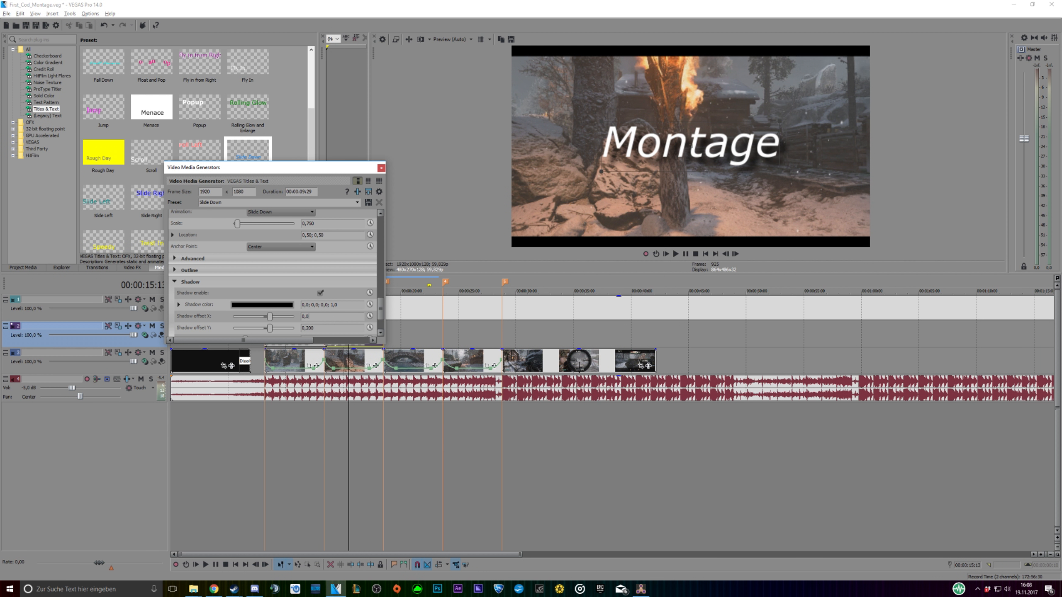
pyautogui.press('Return')
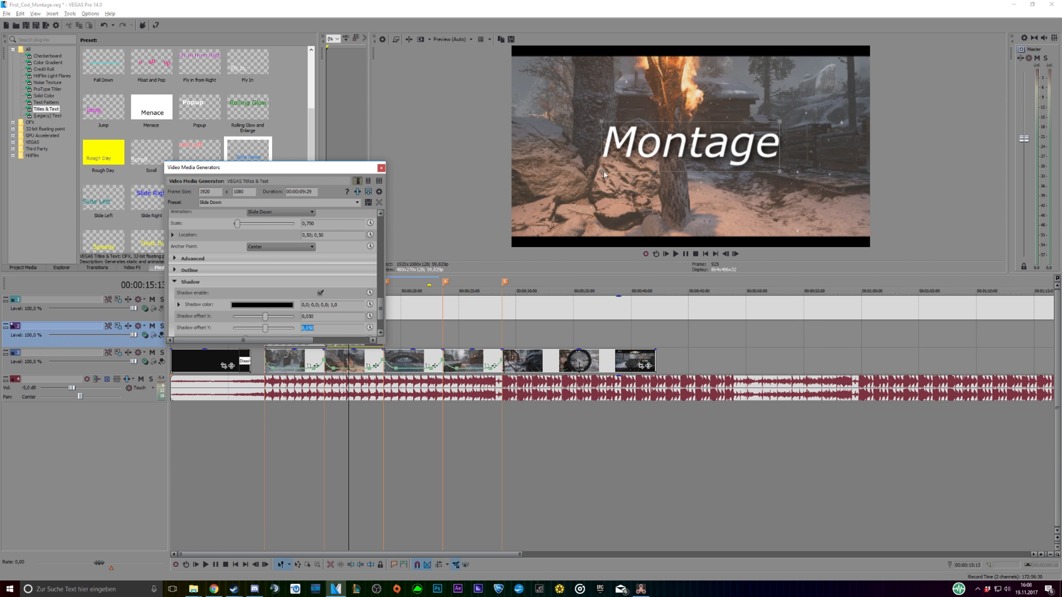
pyautogui.click(381, 168)
pyautogui.click(326, 423)
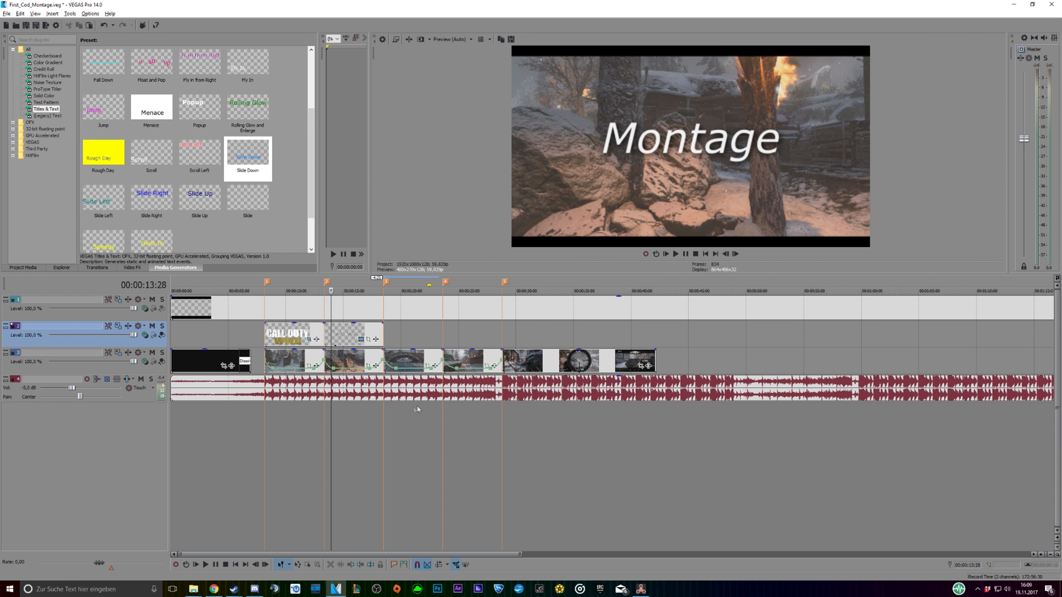
pyautogui.click(401, 412)
# Duplicate the "Montage" title as a new copy of the source media and place it above the third forest clip
pyautogui.click(339, 338)
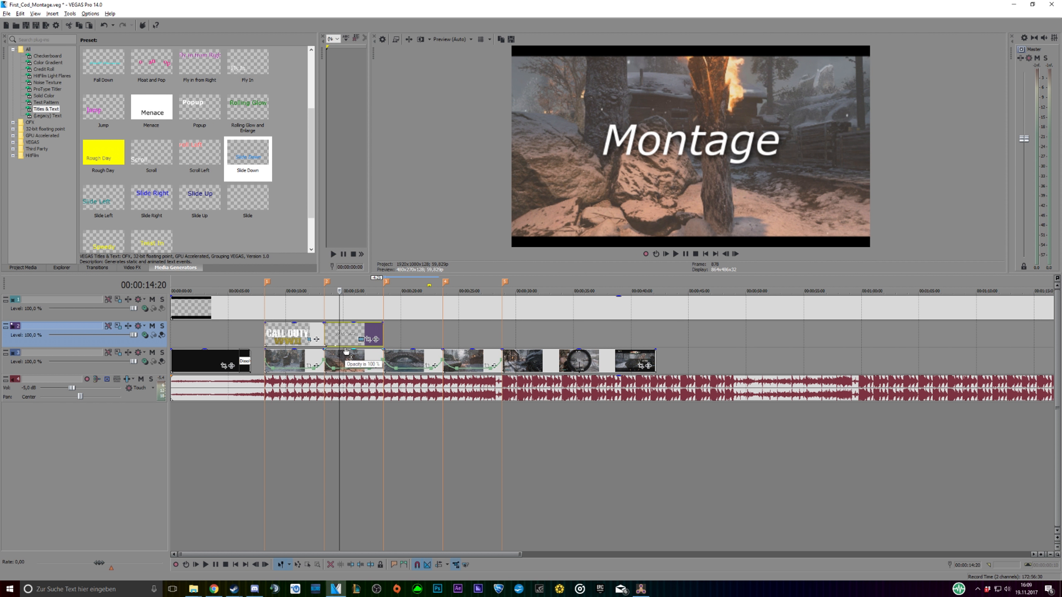
pyautogui.click(415, 333)
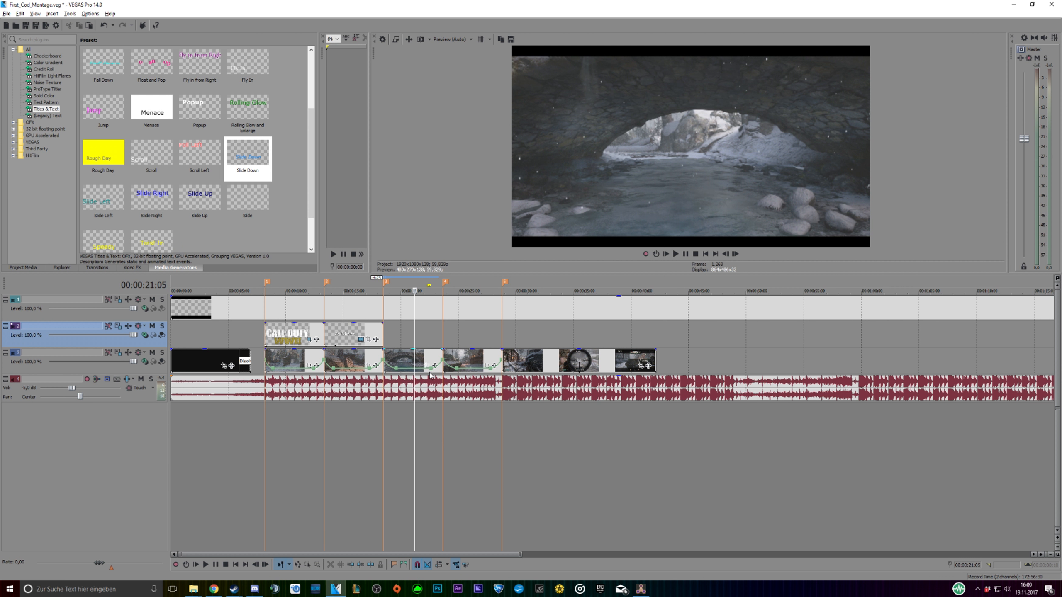
pyautogui.hotkey('ctrl', 'v')
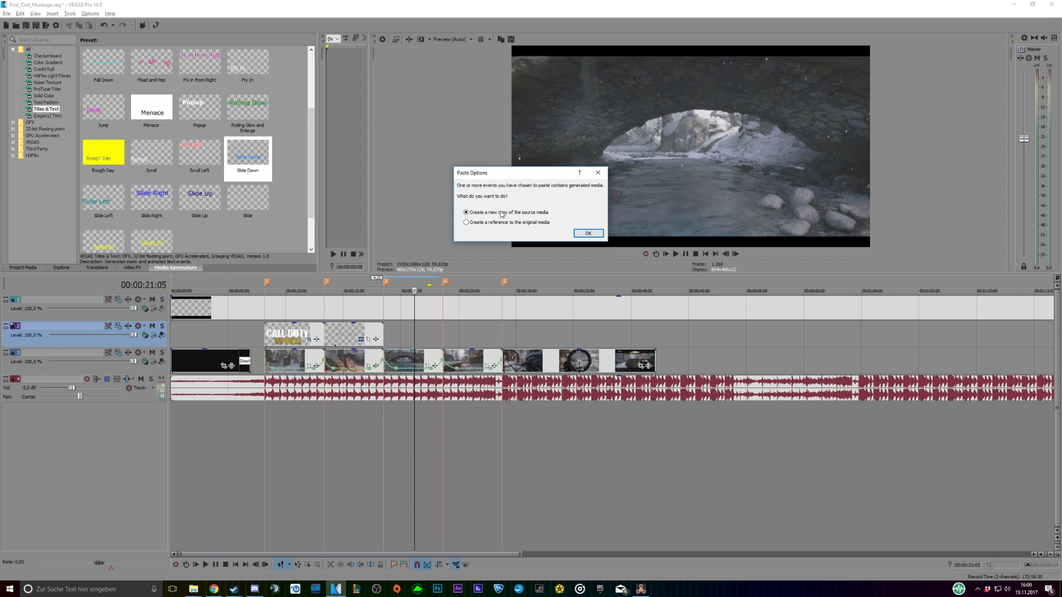
pyautogui.click(587, 234)
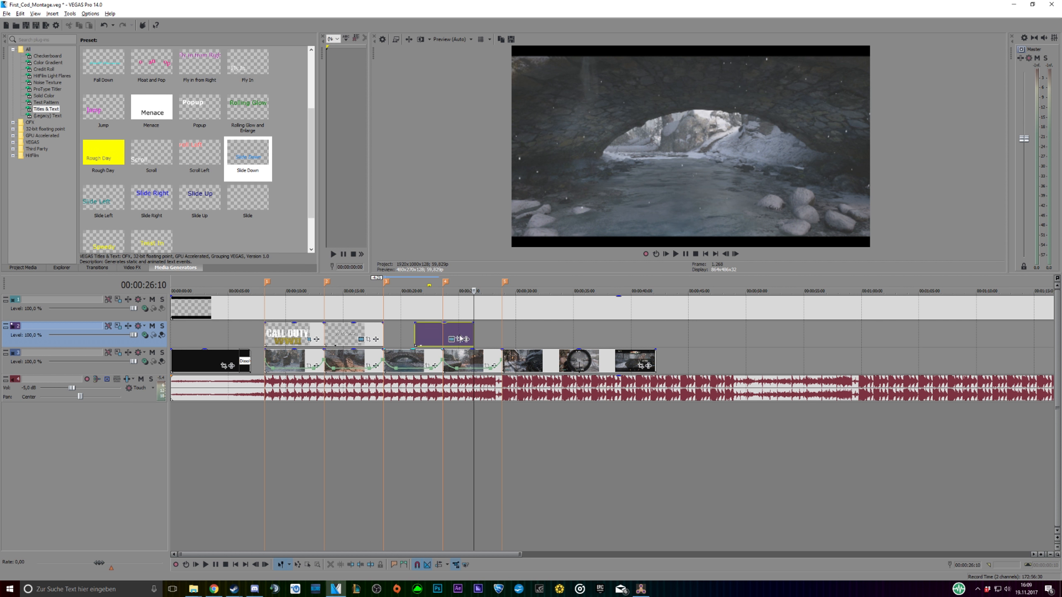
pyautogui.moveTo(432, 335)
pyautogui.mouseDown()
pyautogui.moveTo(401, 335)
pyautogui.moveTo(444, 334)
pyautogui.mouseUp()
# Change the copied title's text to "Edited by" with the editor's name on a second line, and center-align it
pyautogui.click(420, 339)
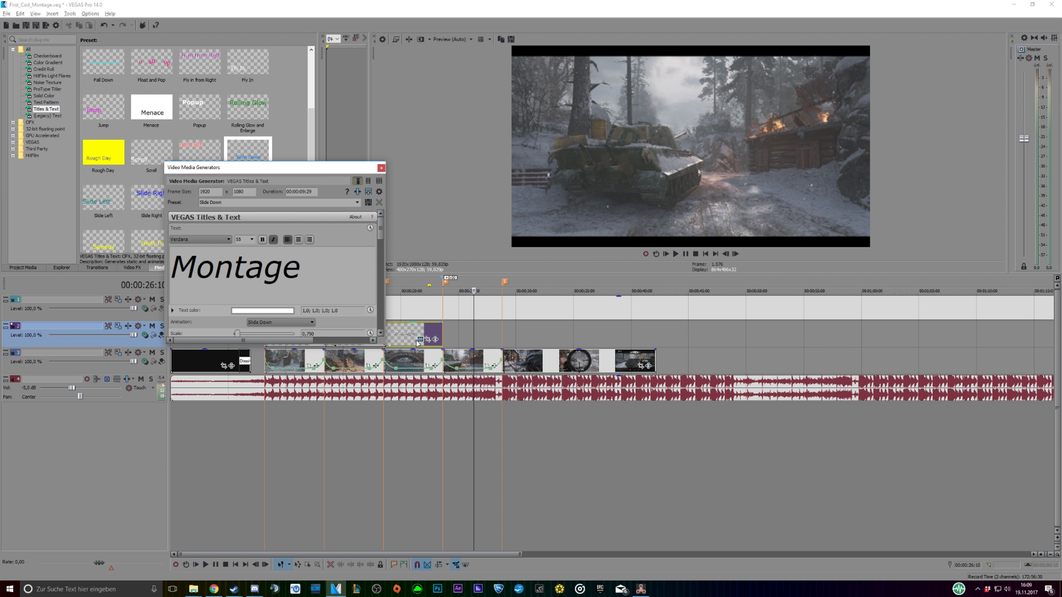
pyautogui.doubleClick(188, 260)
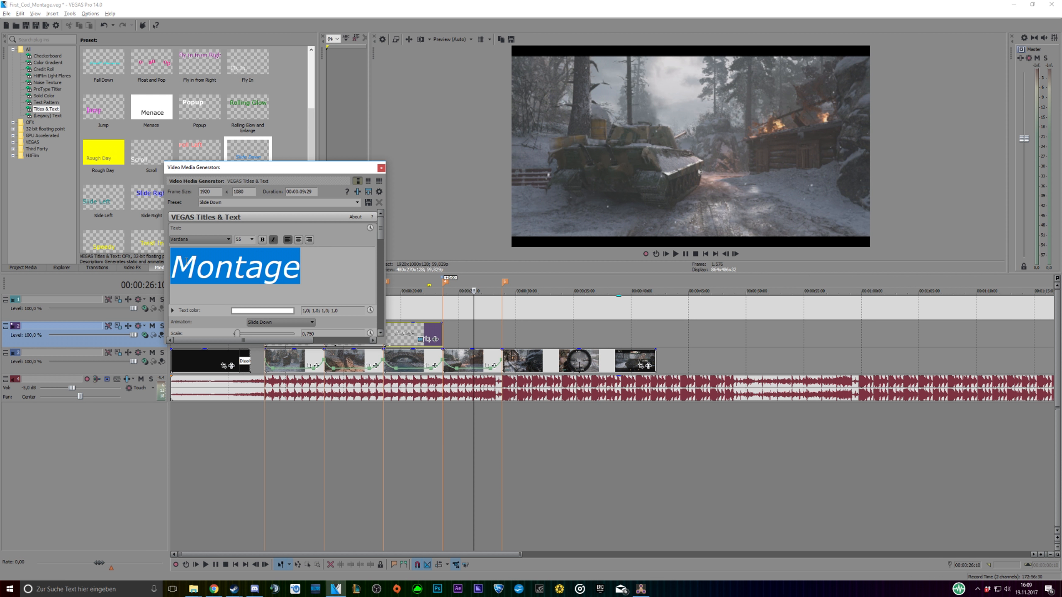
pyautogui.write('E')
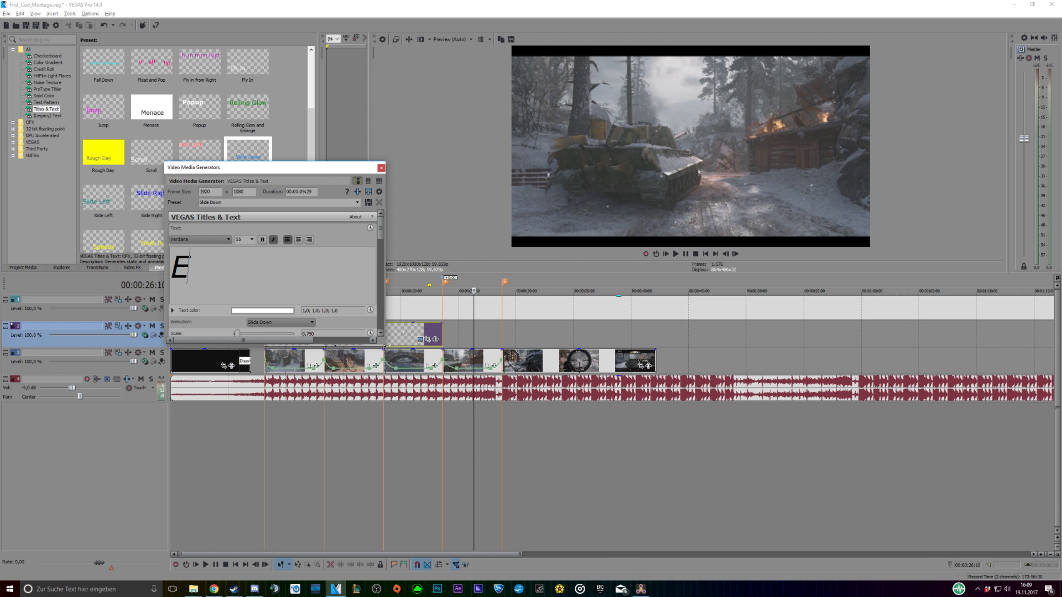
pyautogui.write('dited by')
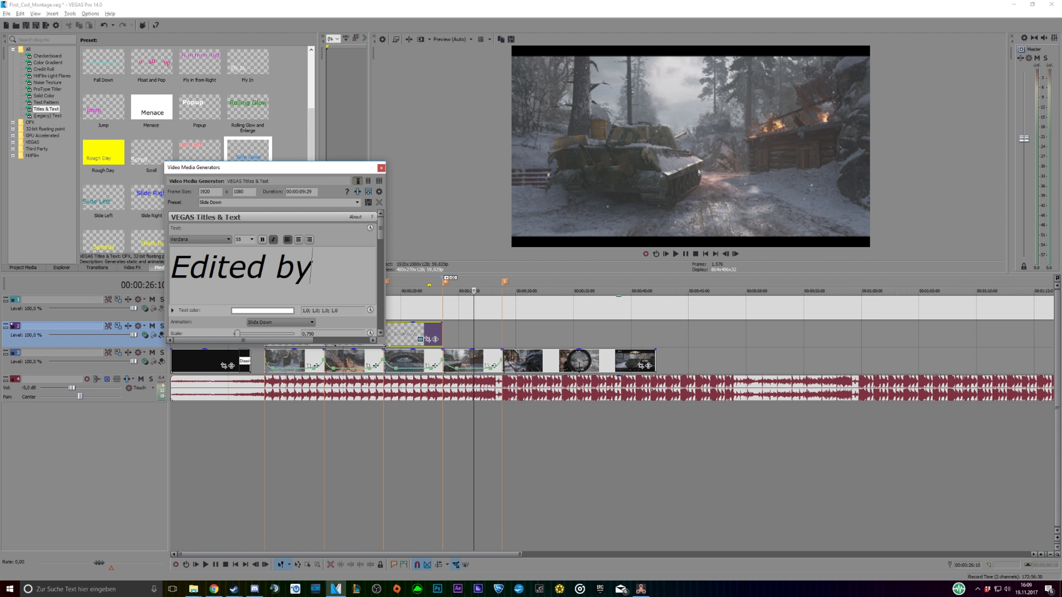
pyautogui.click(298, 239)
pyautogui.press('Return')
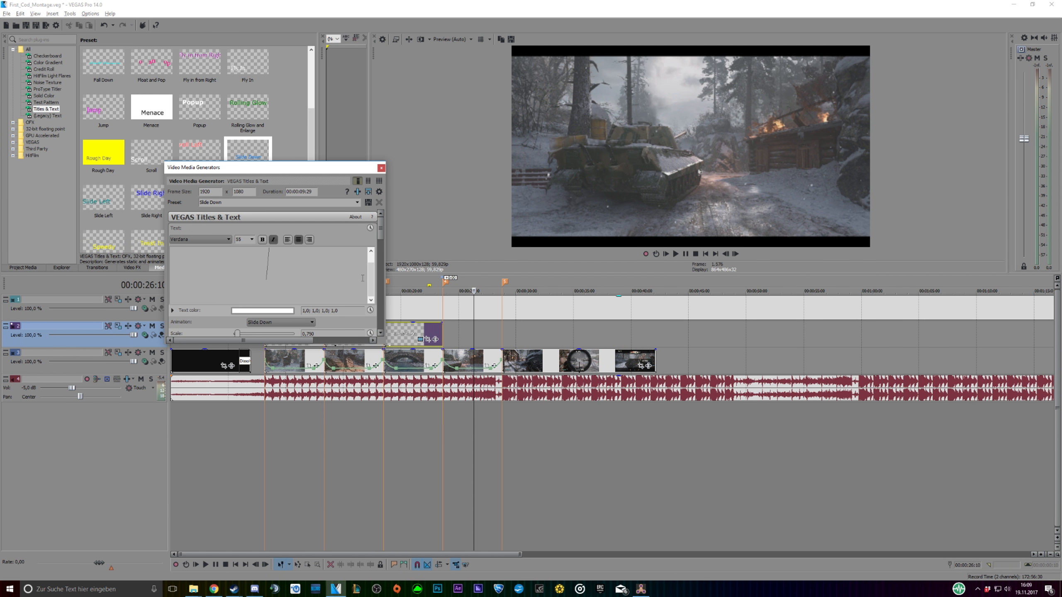
pyautogui.write('Covari')
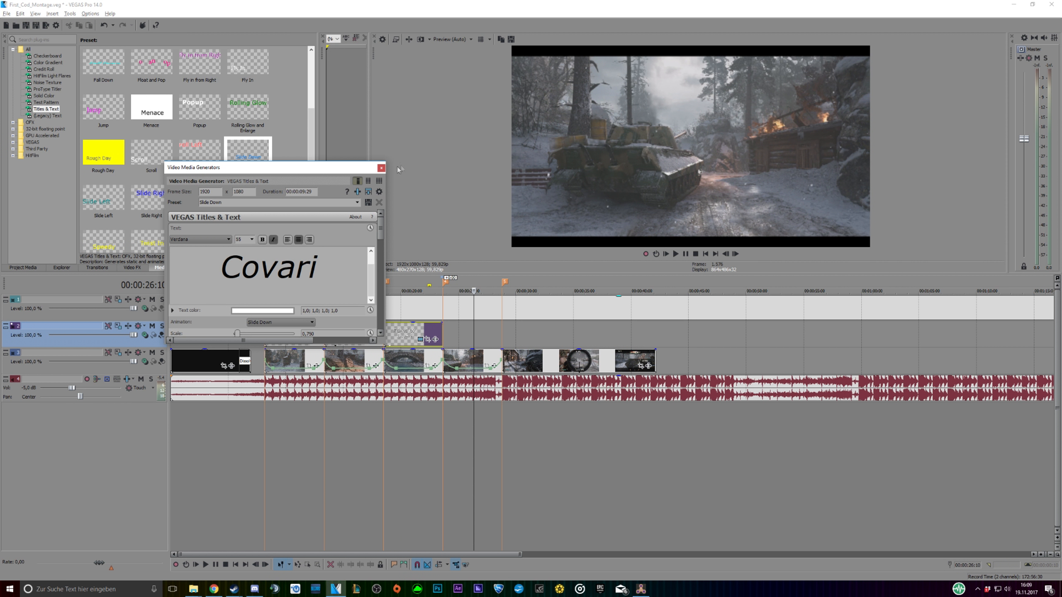
pyautogui.click(380, 166)
# Play back the montage from just before the third forest clip to check the "Edited by" title
pyautogui.click(380, 424)
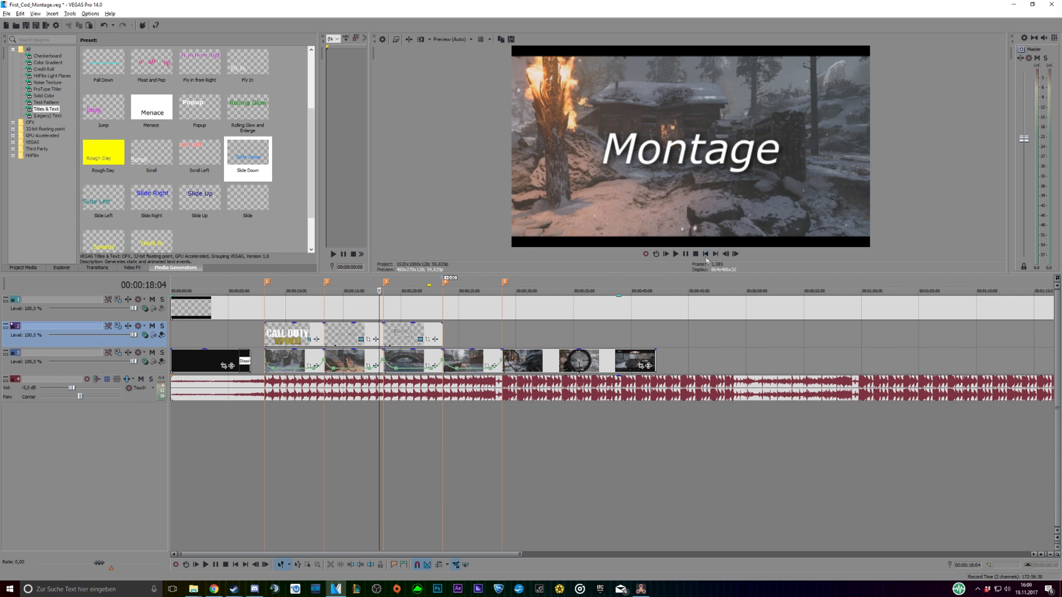
pyautogui.click(675, 254)
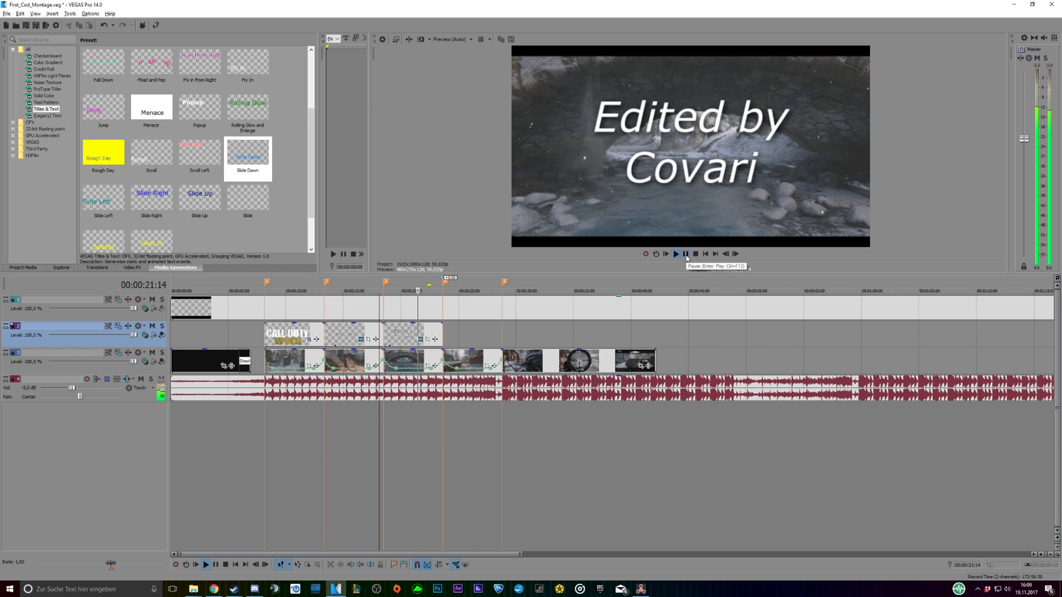
pyautogui.click(402, 415)
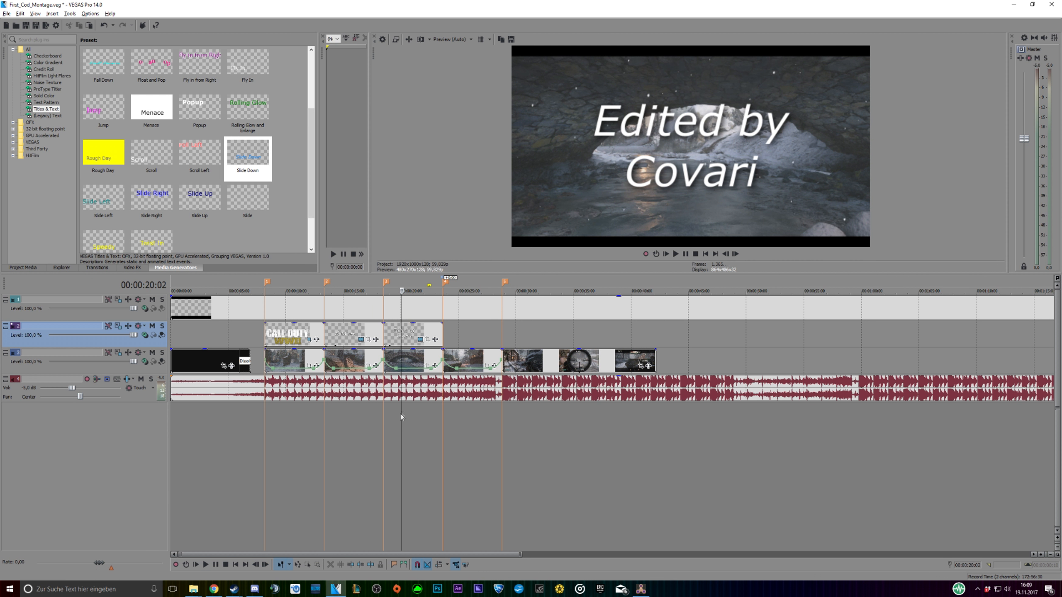
pyautogui.click(389, 419)
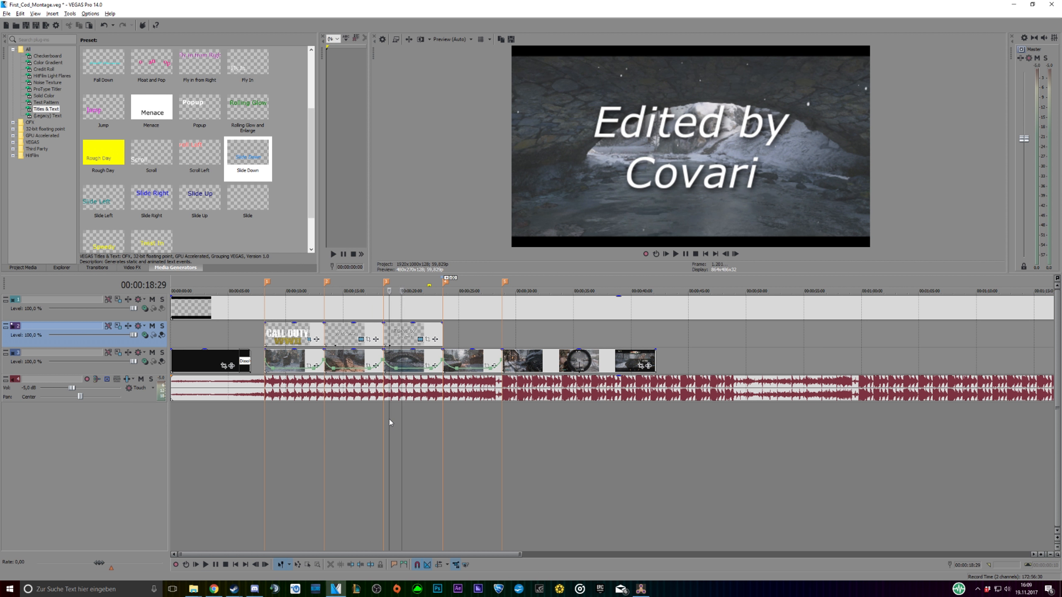
# Add the TeamLogo(transaprent).png image above the fourth forest clip, matching the clip's length, and check its Pan/Crop framing
pyautogui.click(465, 421)
pyautogui.scroll(-1, 207, 199)
pyautogui.click(37, 267)
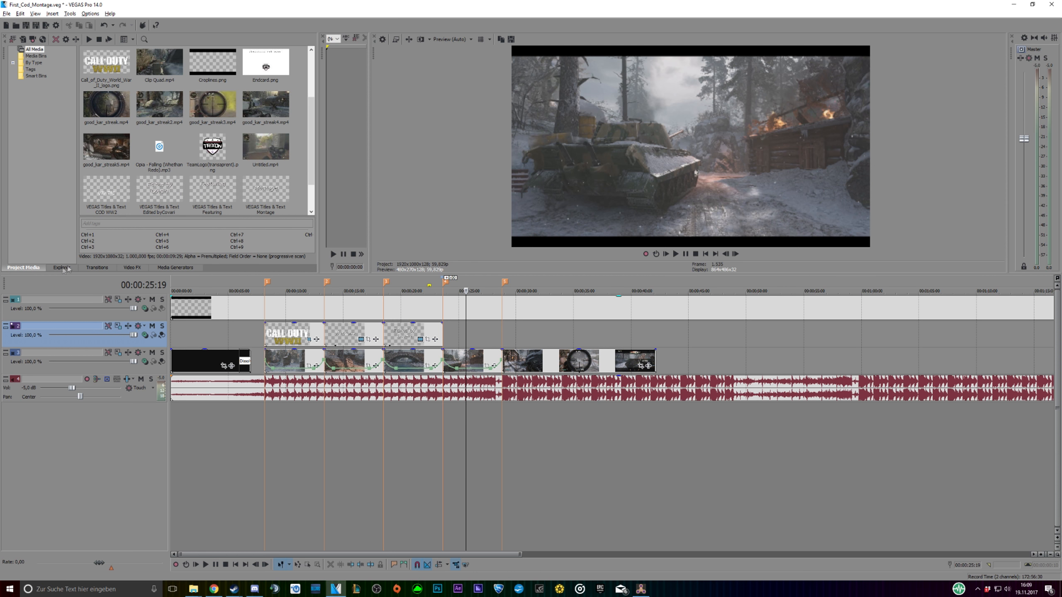
pyautogui.moveTo(213, 147)
pyautogui.mouseDown()
pyautogui.moveTo(514, 362)
pyautogui.moveTo(451, 335)
pyautogui.moveTo(502, 332)
pyautogui.mouseUp()
pyautogui.click(496, 334)
pyautogui.click(487, 339)
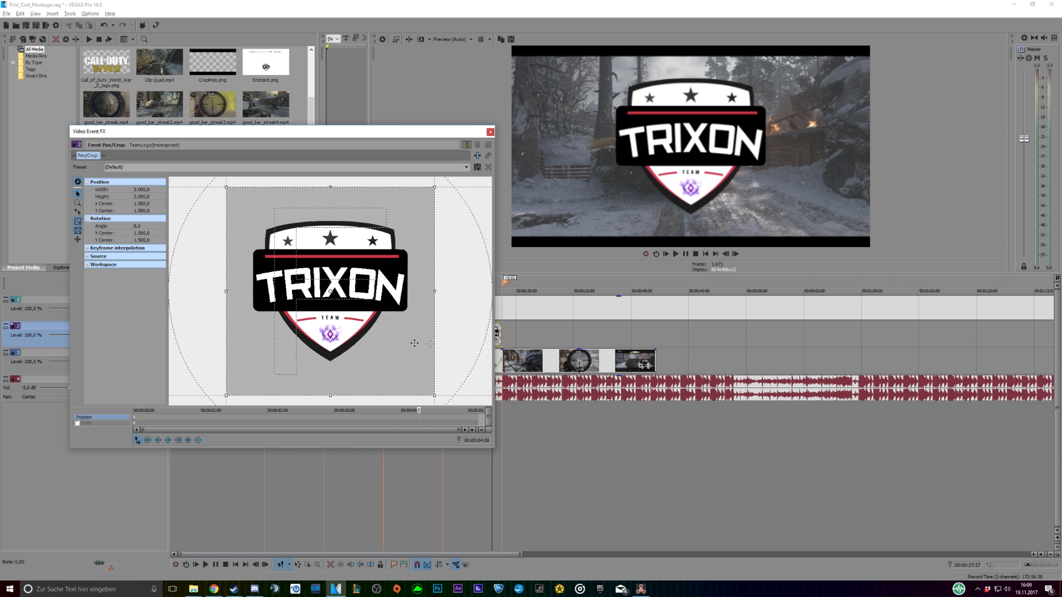
pyautogui.click(490, 132)
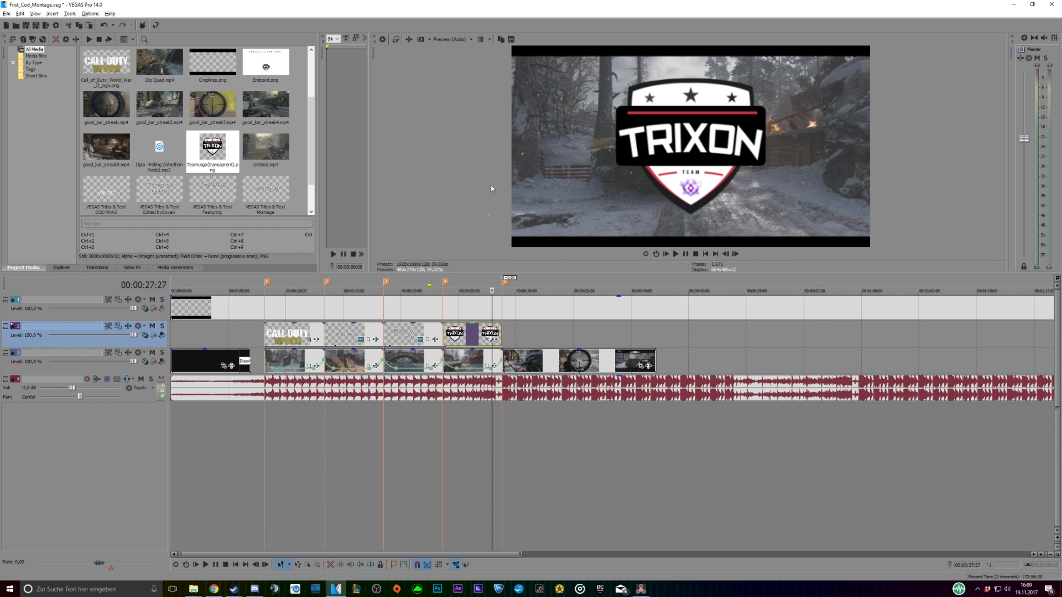
# Play back the montage from the end of the intro to check all title and logo overlays
pyautogui.click(438, 424)
pyautogui.click(243, 423)
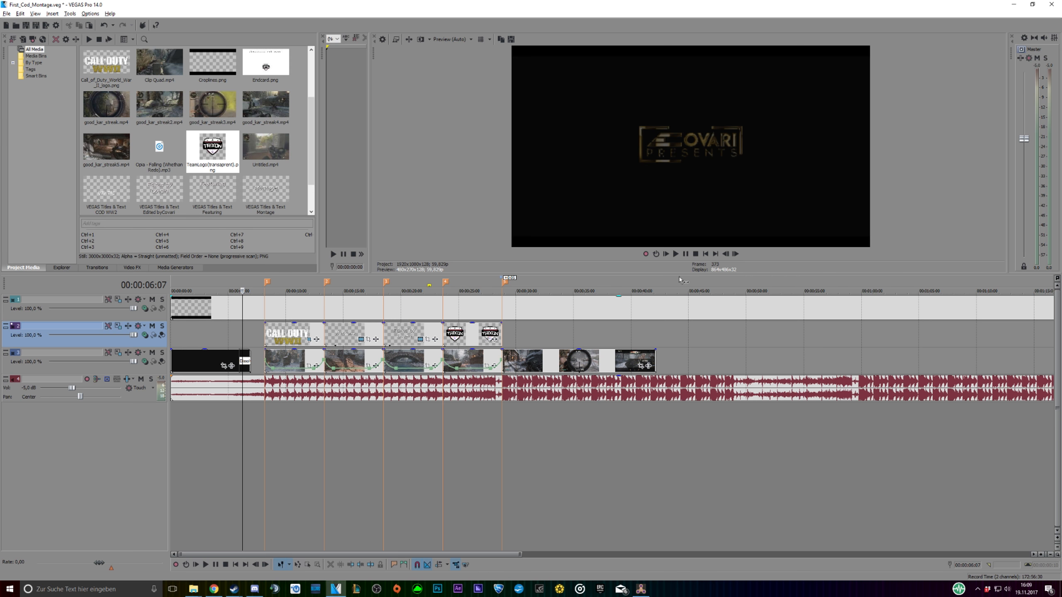
pyautogui.click(676, 253)
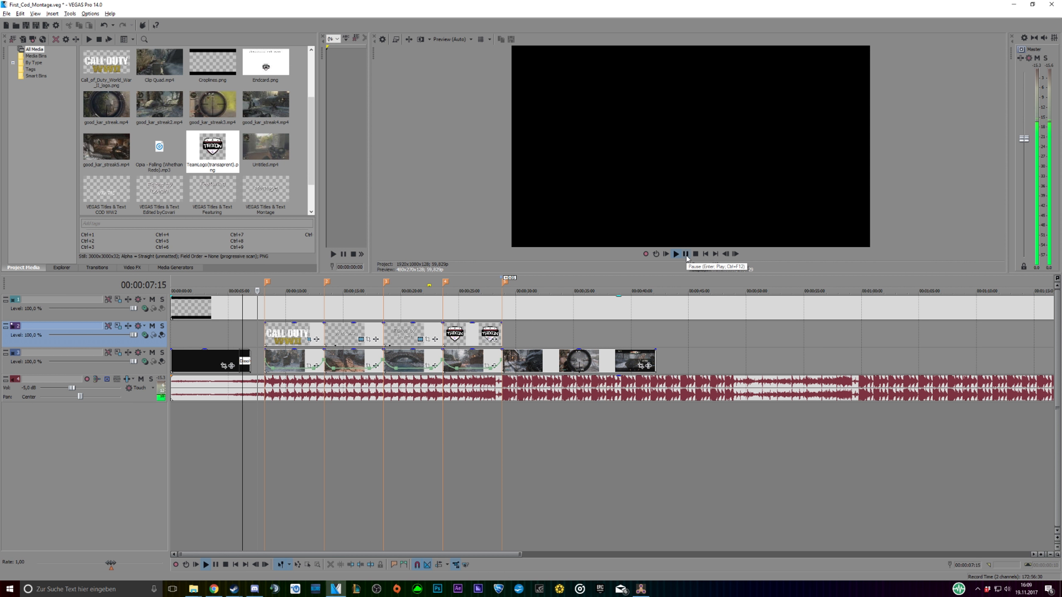
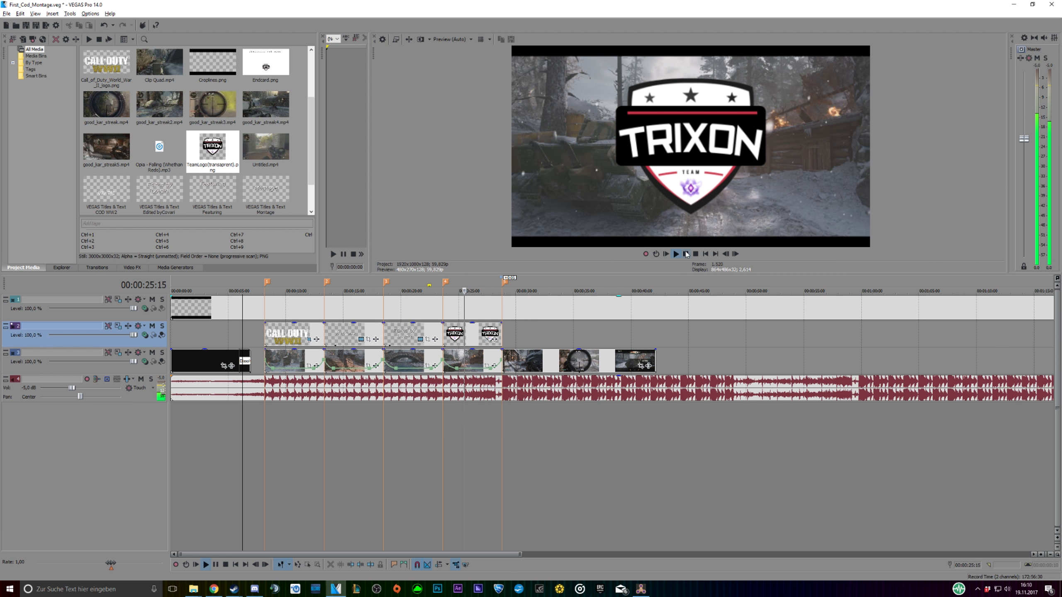
# In the team logo's Pan/Crop settings, set the Y Center to 0 at the start of the event
pyautogui.click(448, 334)
pyautogui.click(487, 340)
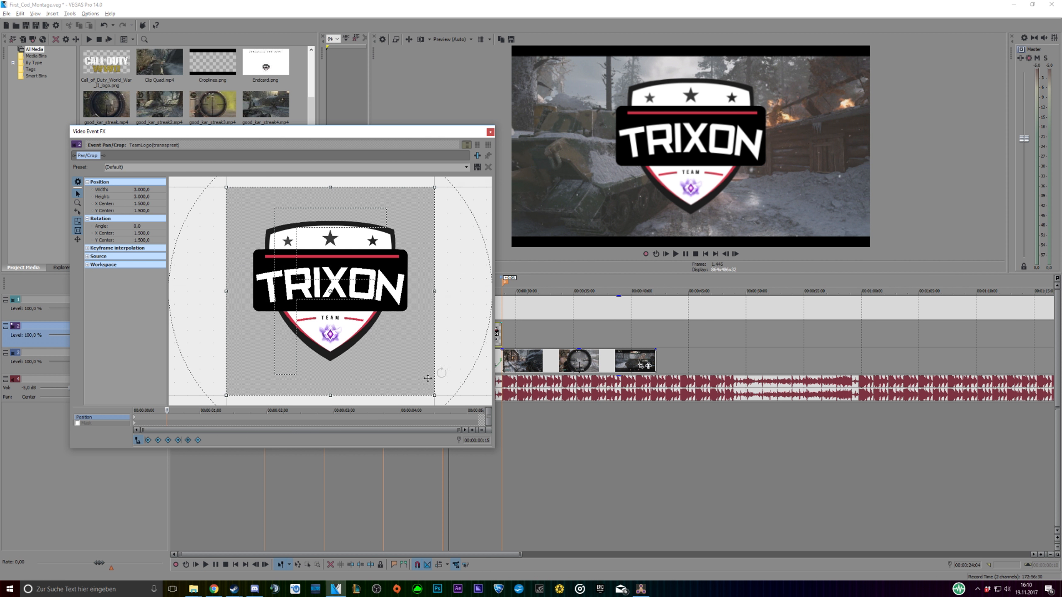
pyautogui.moveTo(80, 405); pyautogui.dragTo(72, 407)
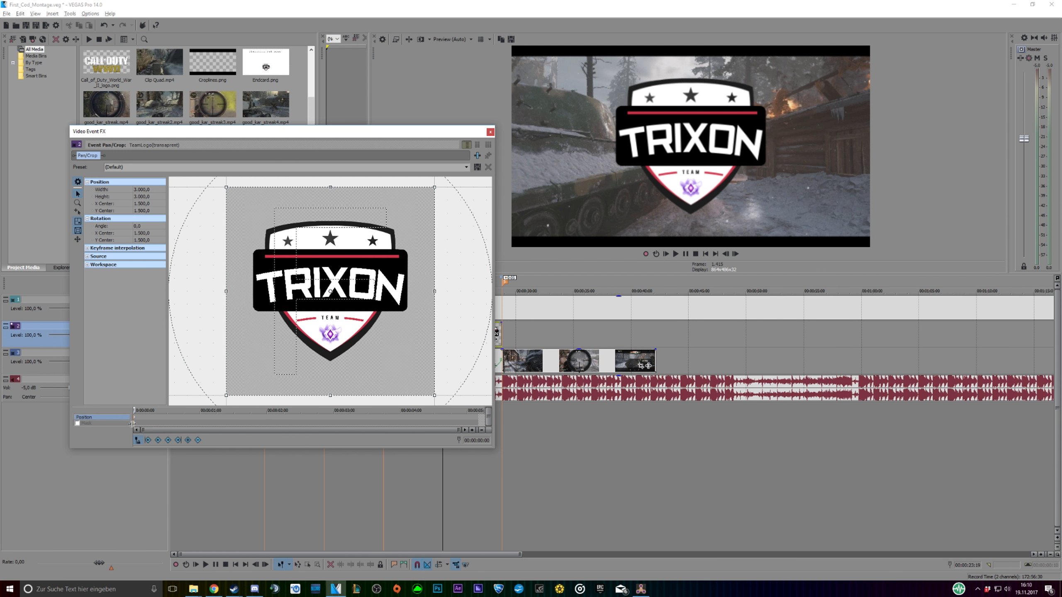
pyautogui.click(138, 211)
pyautogui.write('1000,0')
pyautogui.press('Return')
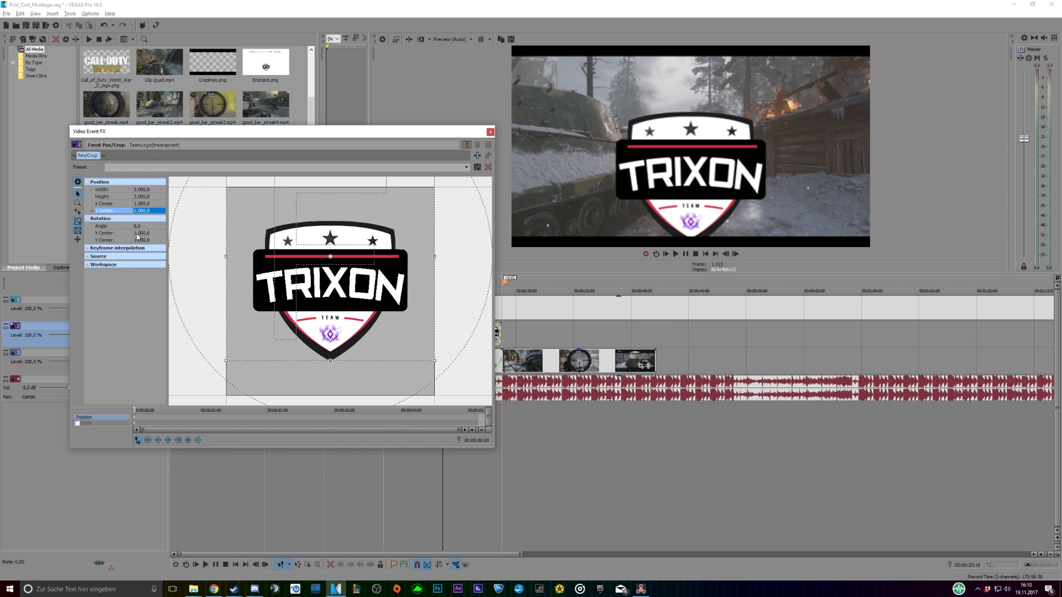
pyautogui.click(146, 211)
pyautogui.press('Return')
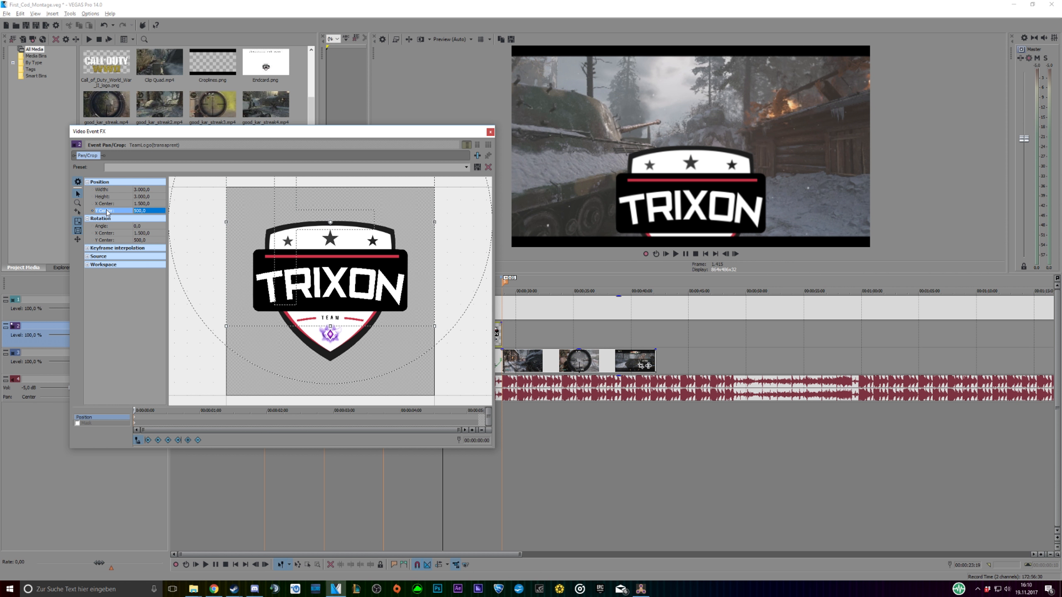
pyautogui.click(143, 212)
pyautogui.write('0')
pyautogui.press('Return')
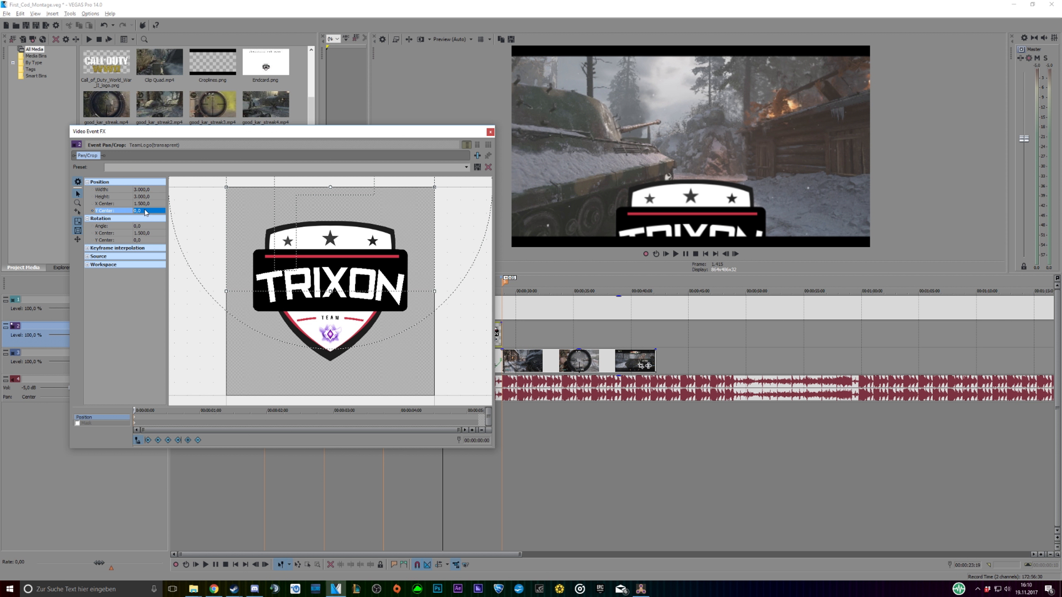
# Set the team logo's Pan/Crop Y Center to -500, and settle on -1,000 at the start of the event
pyautogui.click(145, 212)
pyautogui.write('-500')
pyautogui.press('Return')
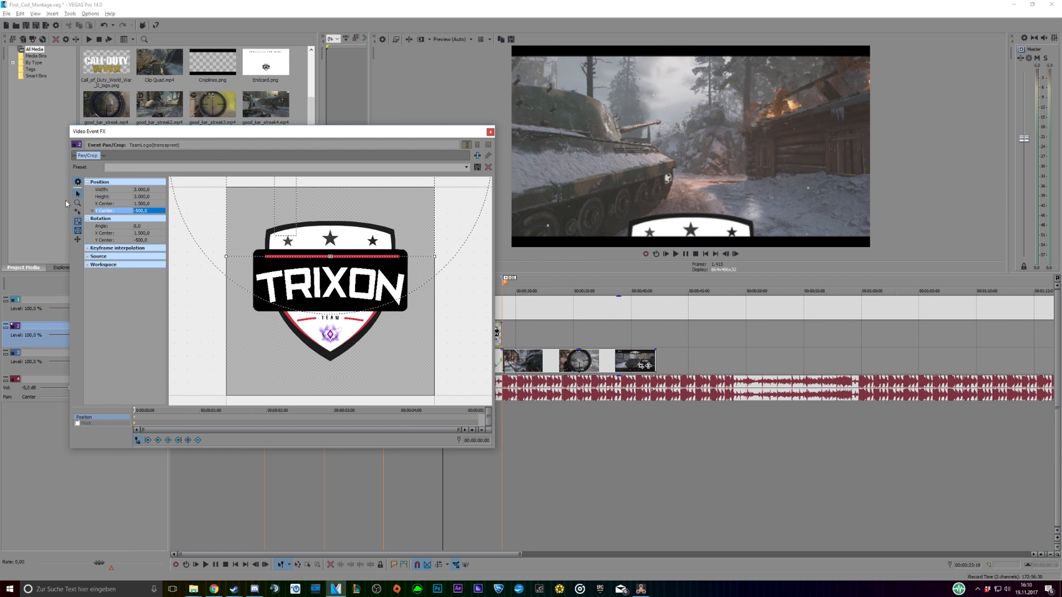
pyautogui.click(143, 212)
pyautogui.write('10')
pyautogui.press('Return')
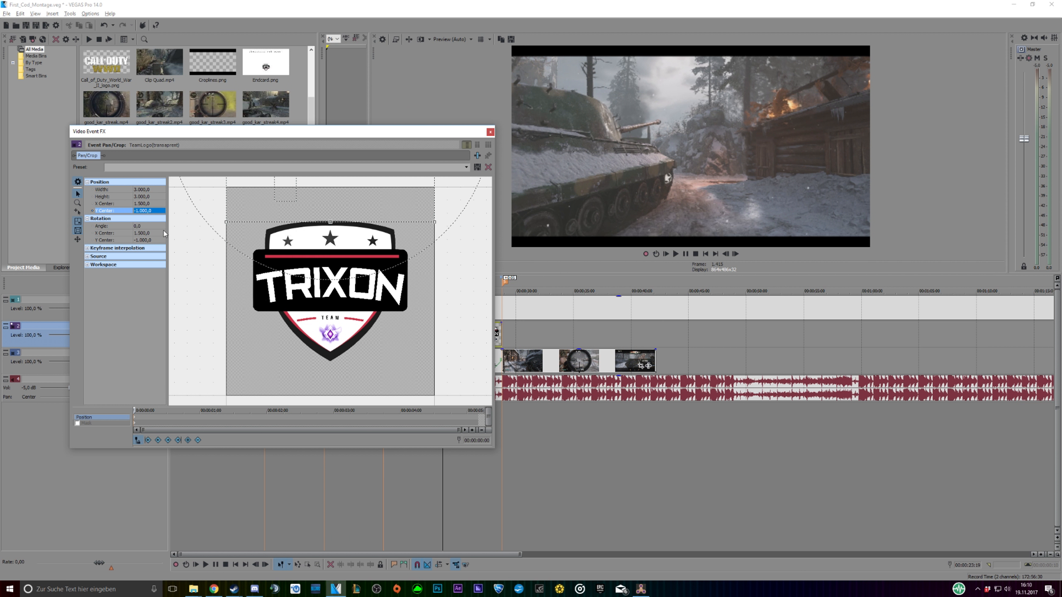
# Restore the team logo's default Pan/Crop framing two frames into the event
pyautogui.click(134, 410)
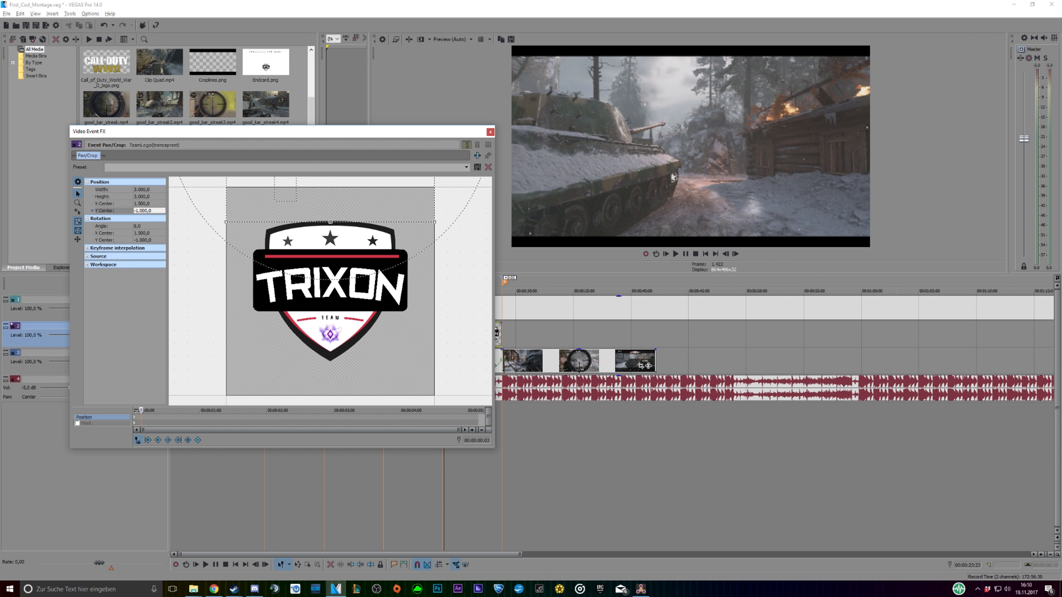
pyautogui.press('Right')
pyautogui.press('Right')
pyautogui.press('Right')
pyautogui.press('Right')
pyautogui.press('Right')
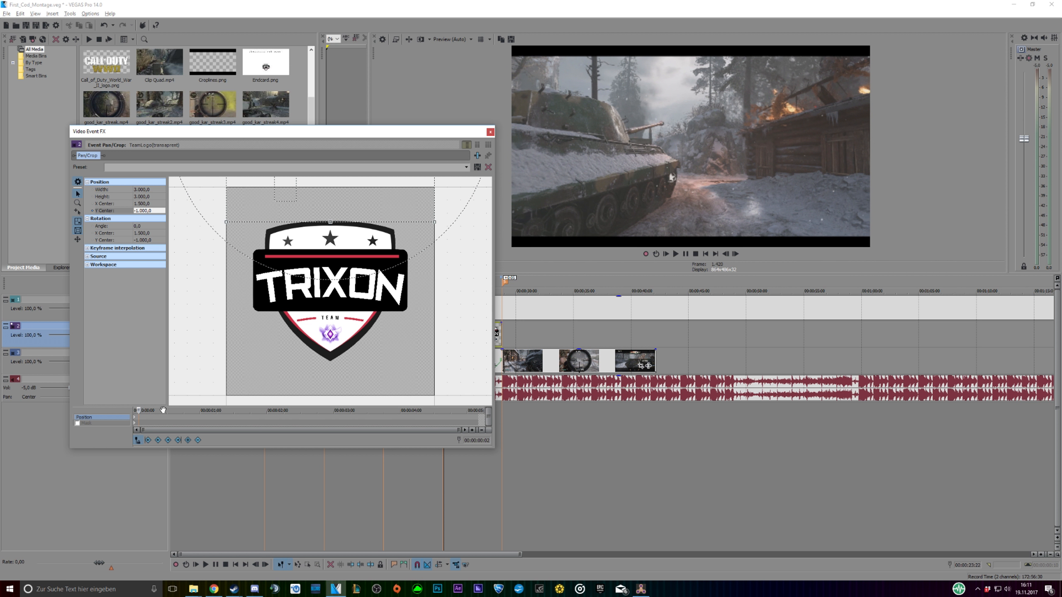
pyautogui.rightClick(297, 242)
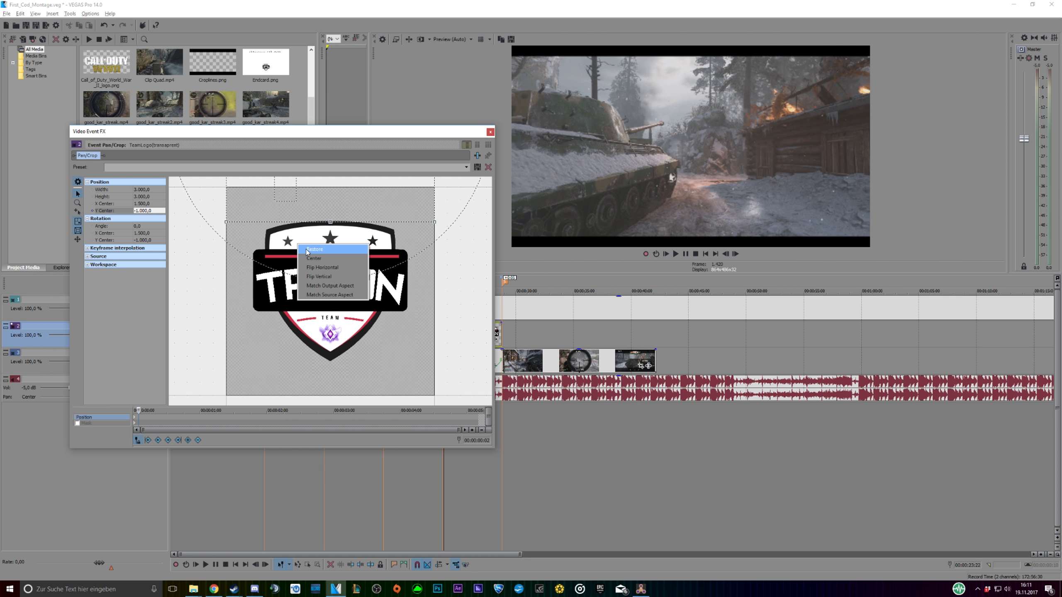
pyautogui.click(307, 249)
pyautogui.press('Left')
pyautogui.press('Left')
pyautogui.press('Left')
pyautogui.press('Left')
pyautogui.press('Left')
pyautogui.press('Left')
pyautogui.press('Left')
pyautogui.press('Left')
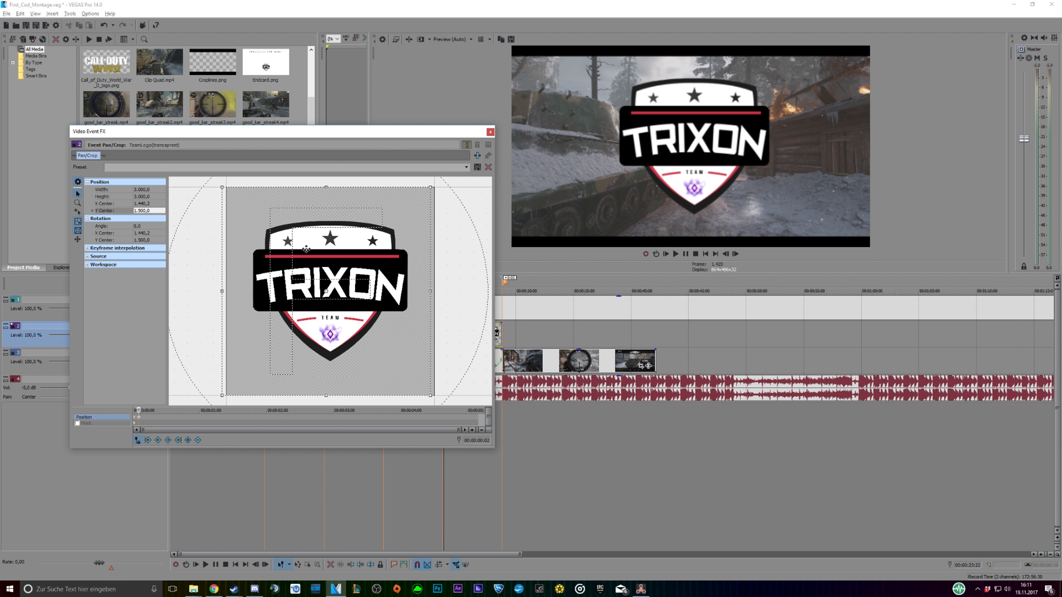
pyautogui.rightClick(257, 256)
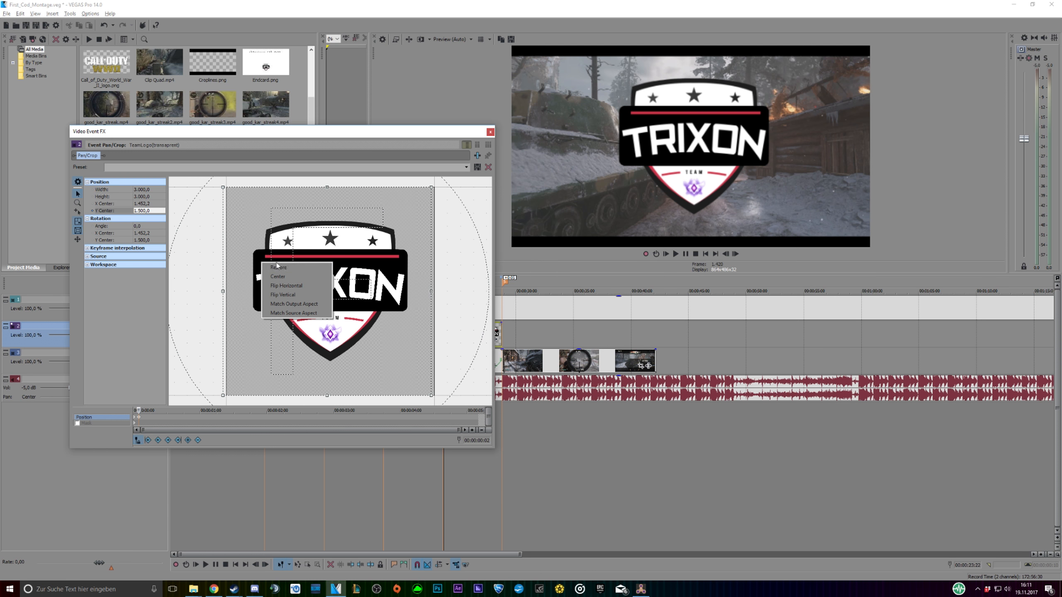
pyautogui.click(293, 267)
# Compare the team logo's framing at the event start and a few frames in, and close the Pan/Crop settings
pyautogui.write('0')
pyautogui.press('Return')
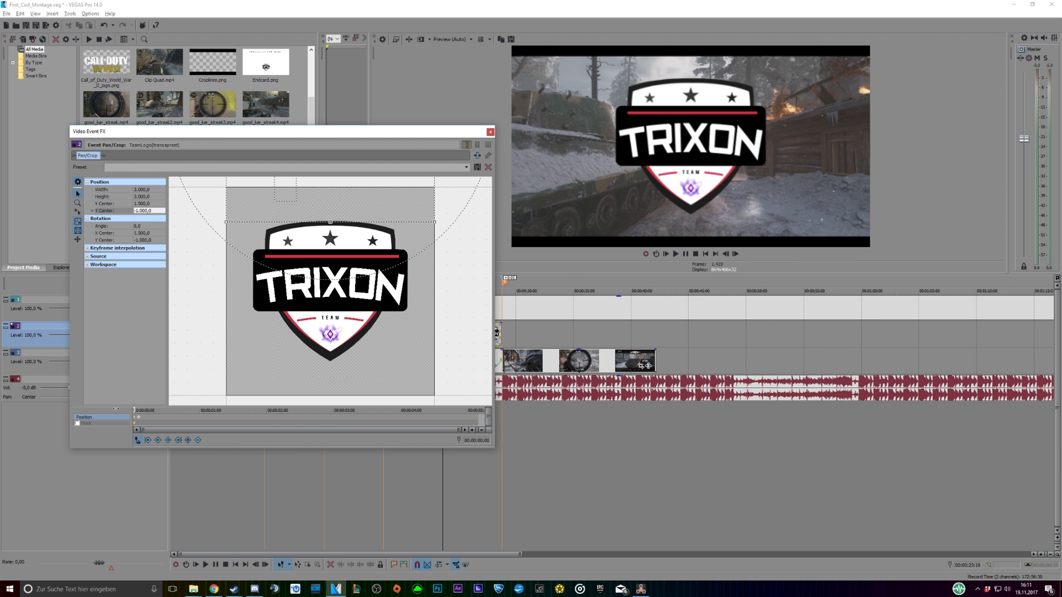
pyautogui.hotkey('ctrl', 'z')
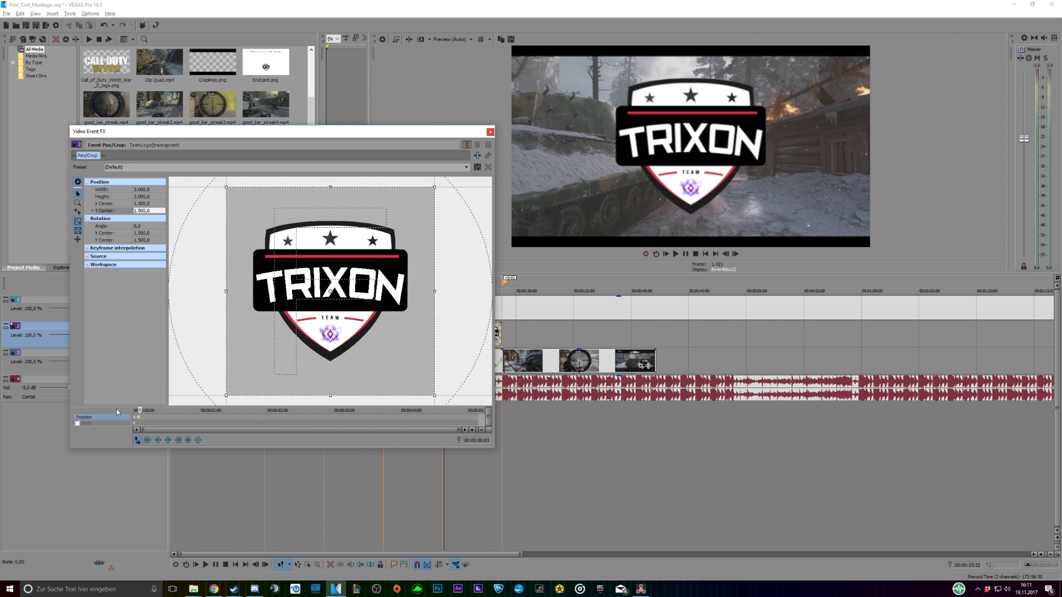
pyautogui.hotkey('ctrl', 'z')
pyautogui.click(490, 132)
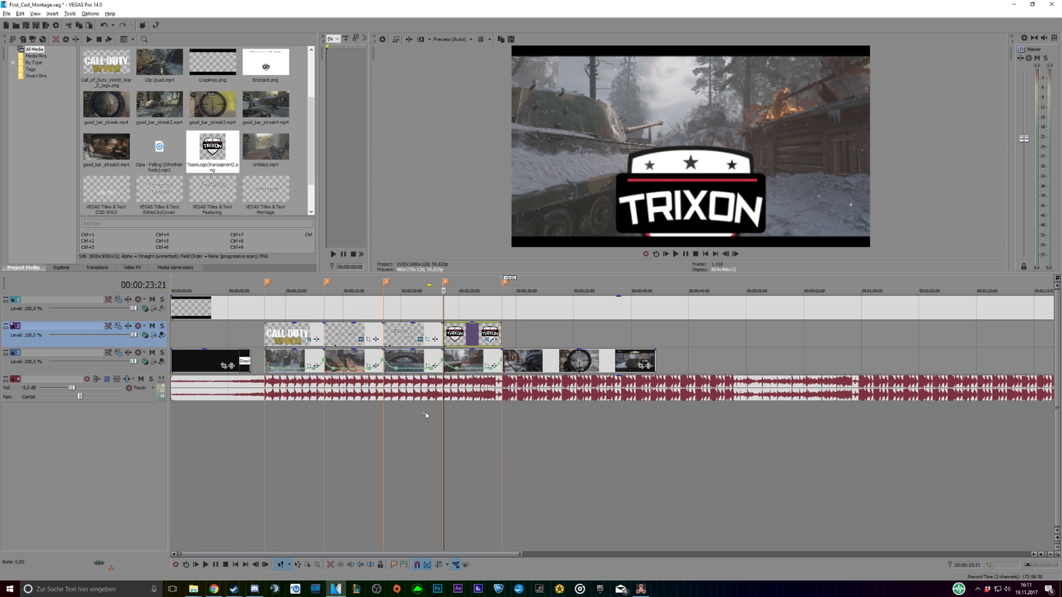
# Play back the team logo's entrance from just before the fourth forest clip
pyautogui.click(440, 430)
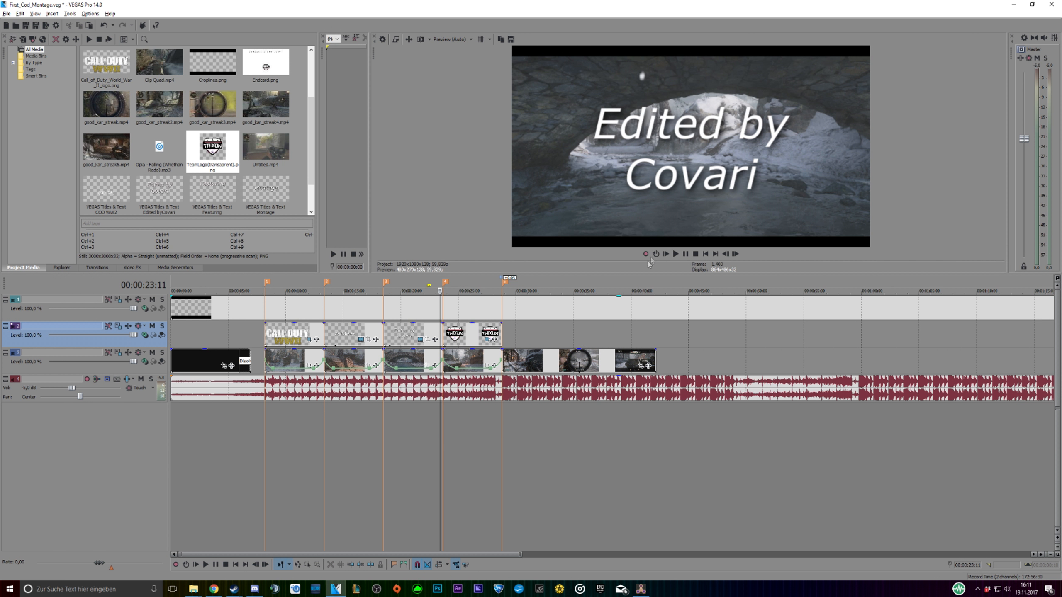
pyautogui.click(675, 253)
pyautogui.click(684, 256)
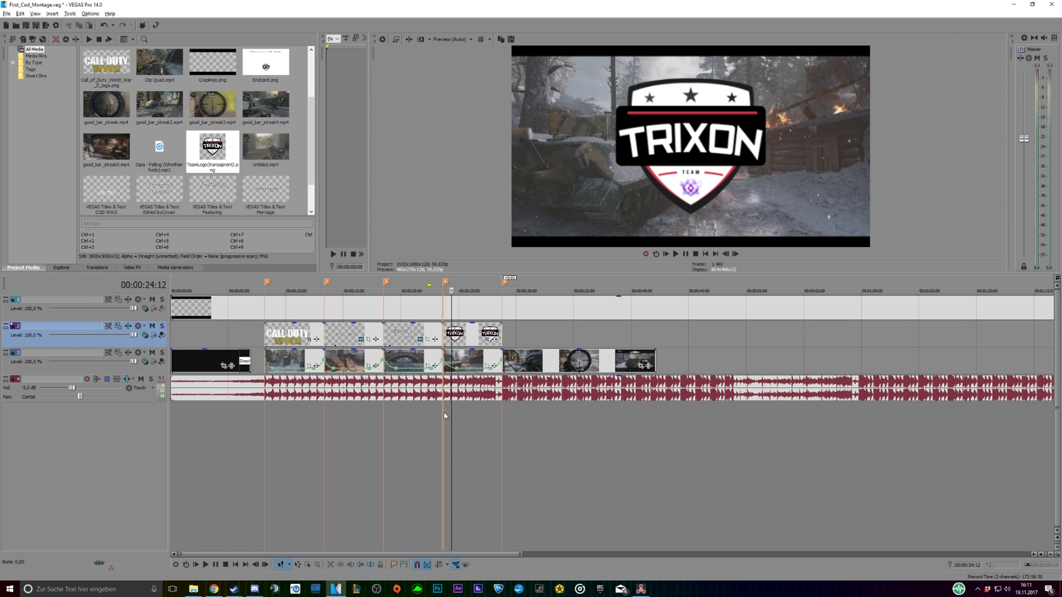
pyautogui.click(443, 413)
pyautogui.click(676, 254)
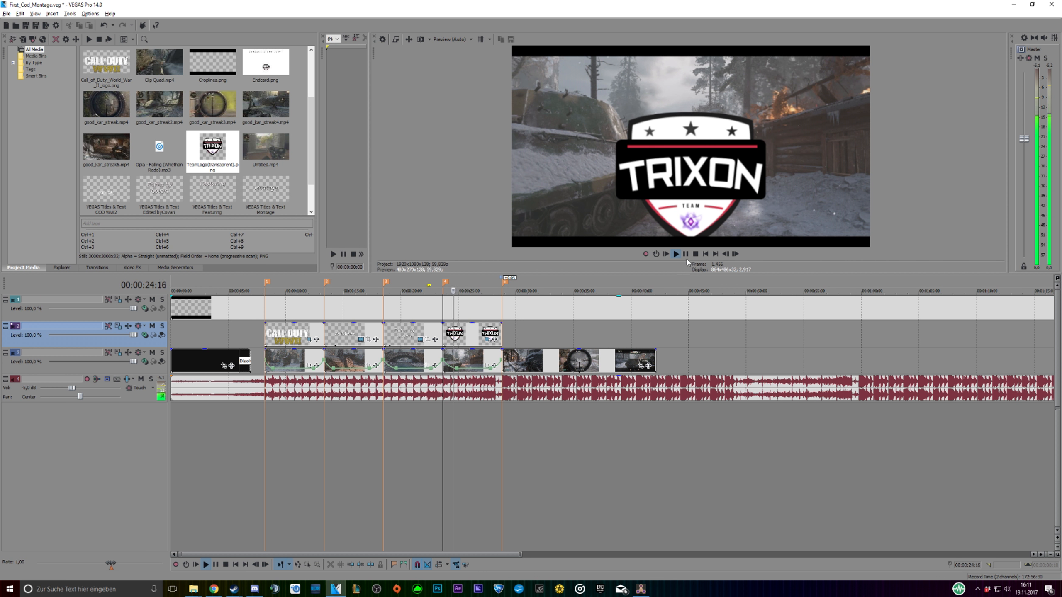
# Move the team logo's second Pan/Crop keyframe slightly later, check the entrance frame, and close the settings
pyautogui.click(487, 340)
pyautogui.click(487, 340)
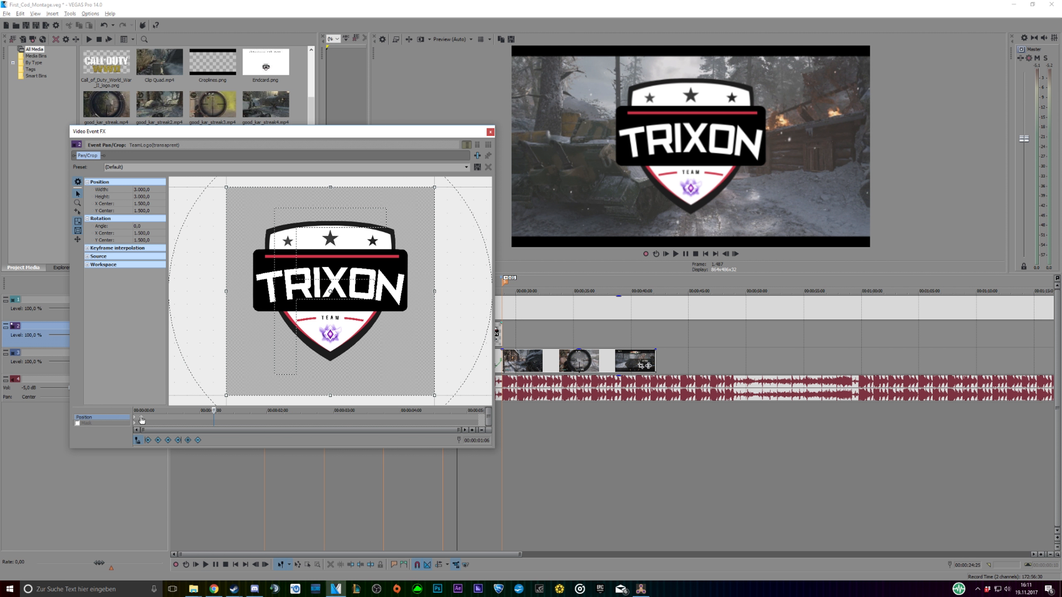
pyautogui.click(144, 423)
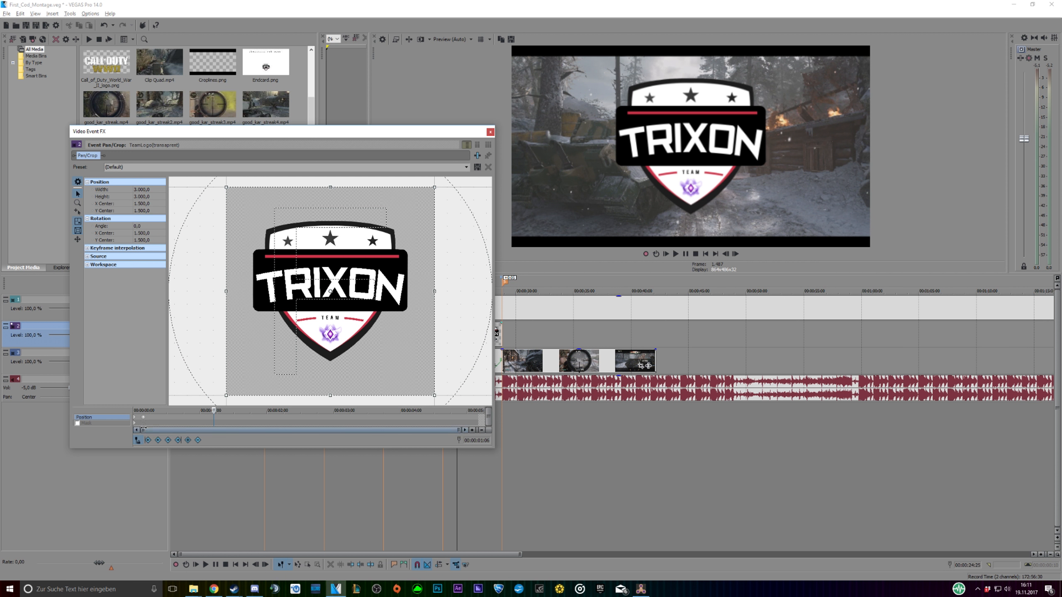
pyautogui.press('Left')
pyautogui.press('Left')
pyautogui.press('Left')
pyautogui.press('Left')
pyautogui.press('Left')
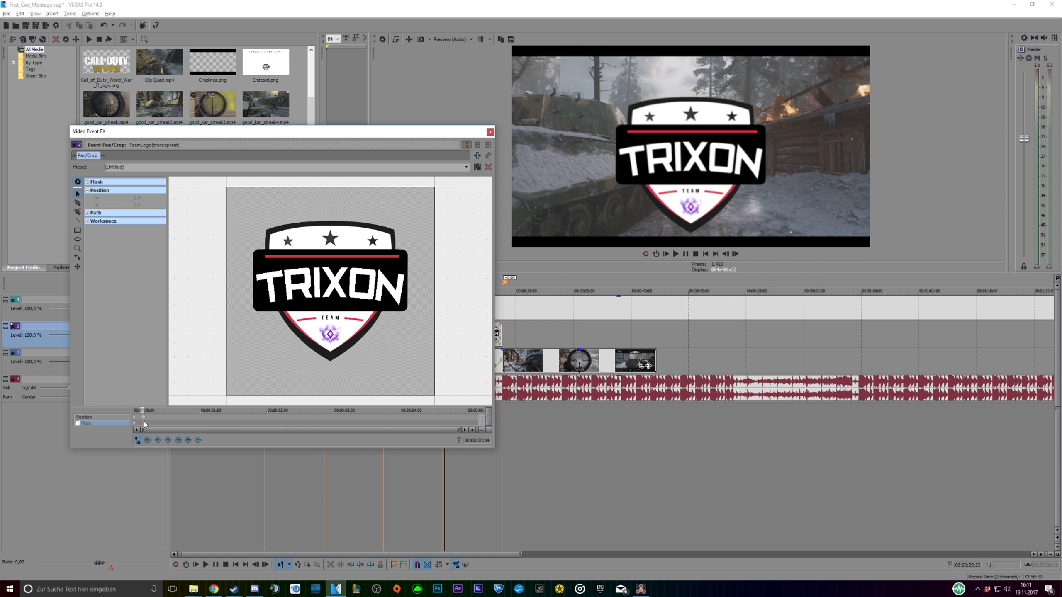
pyautogui.click(490, 133)
# Play back the last part of the team logo event
pyautogui.click(482, 337)
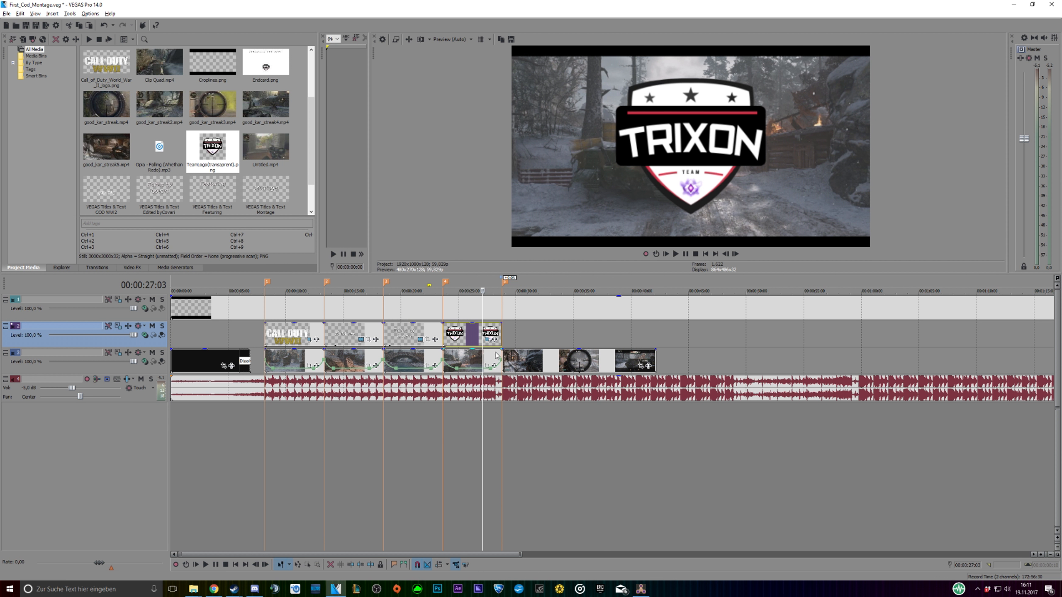
pyautogui.click(497, 337)
pyautogui.click(676, 254)
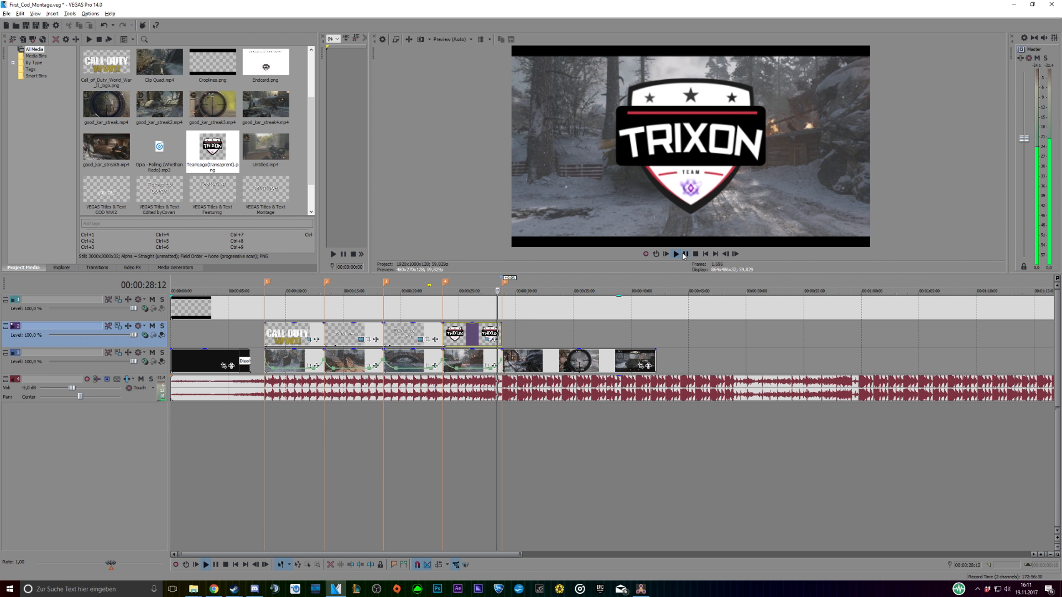
pyautogui.click(685, 254)
# Add a fade-out over roughly the last quarter of the team logo event above the fourth forest clip
pyautogui.click(492, 421)
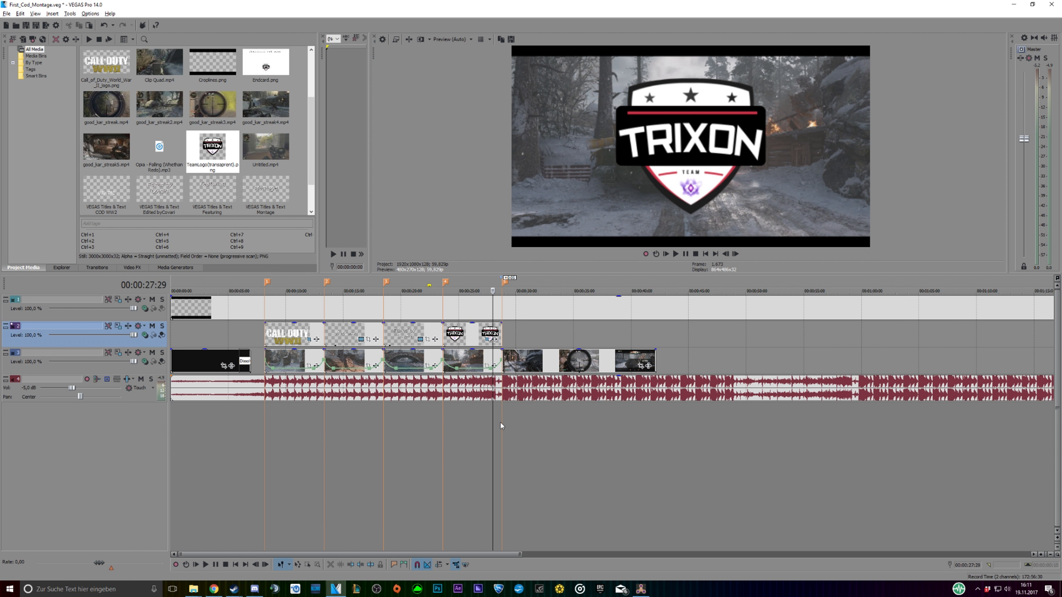
pyautogui.click(500, 422)
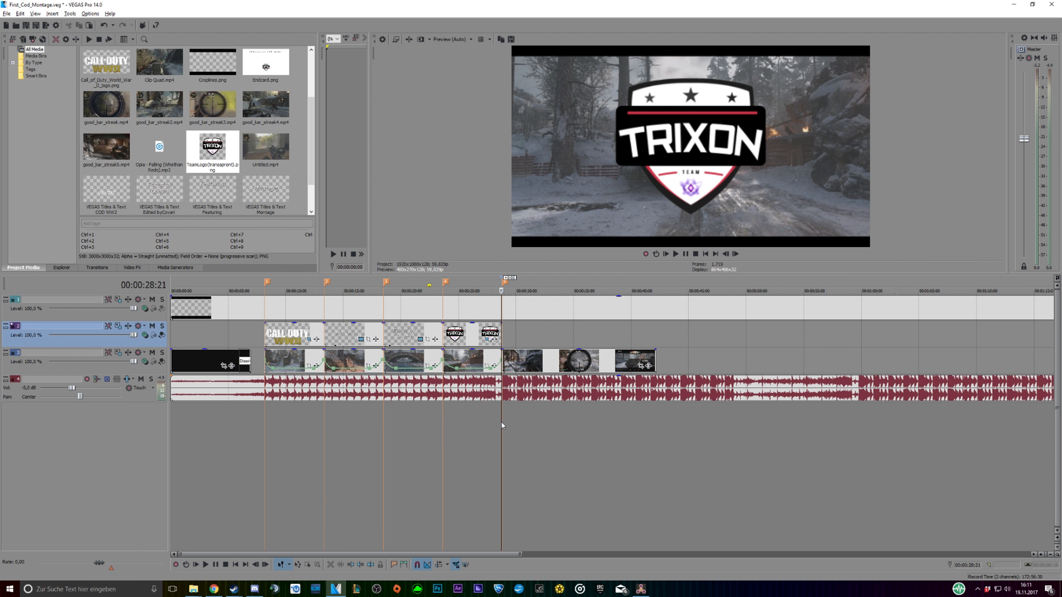
pyautogui.click(502, 424)
pyautogui.click(501, 421)
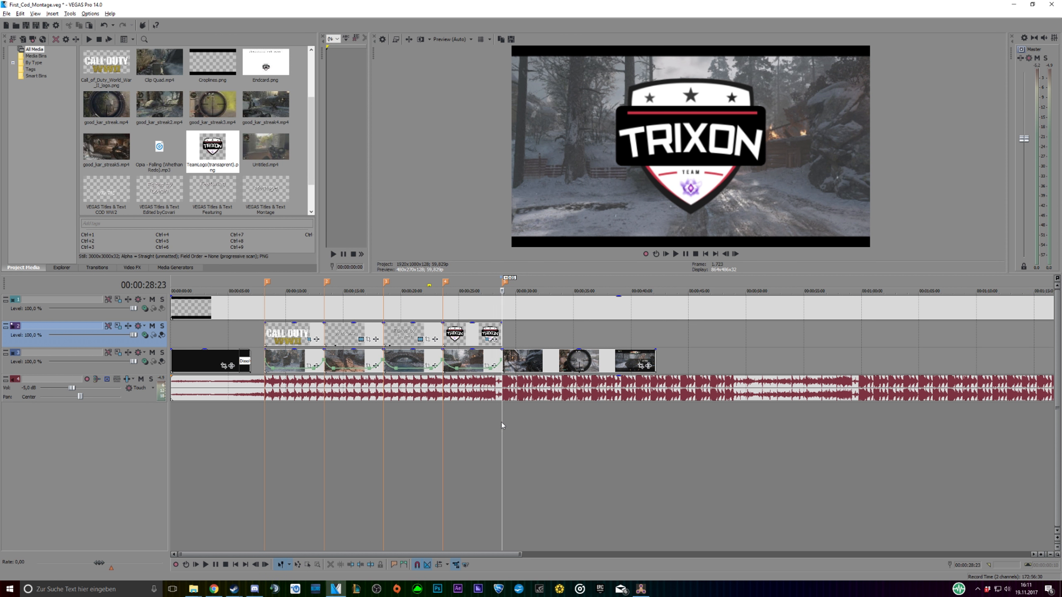
pyautogui.scroll(5, 511, 332)
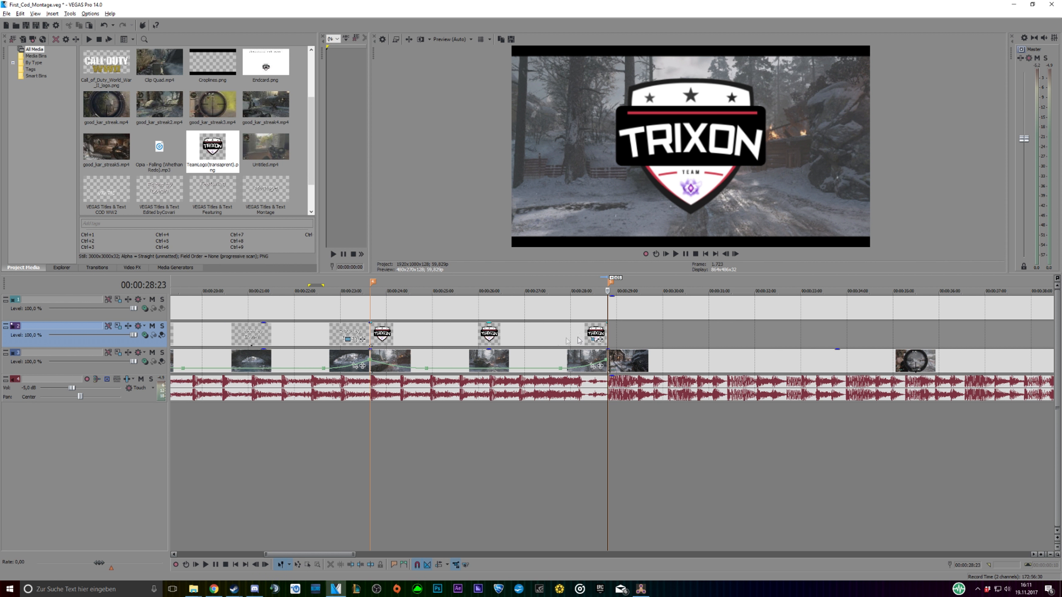
pyautogui.click(606, 328)
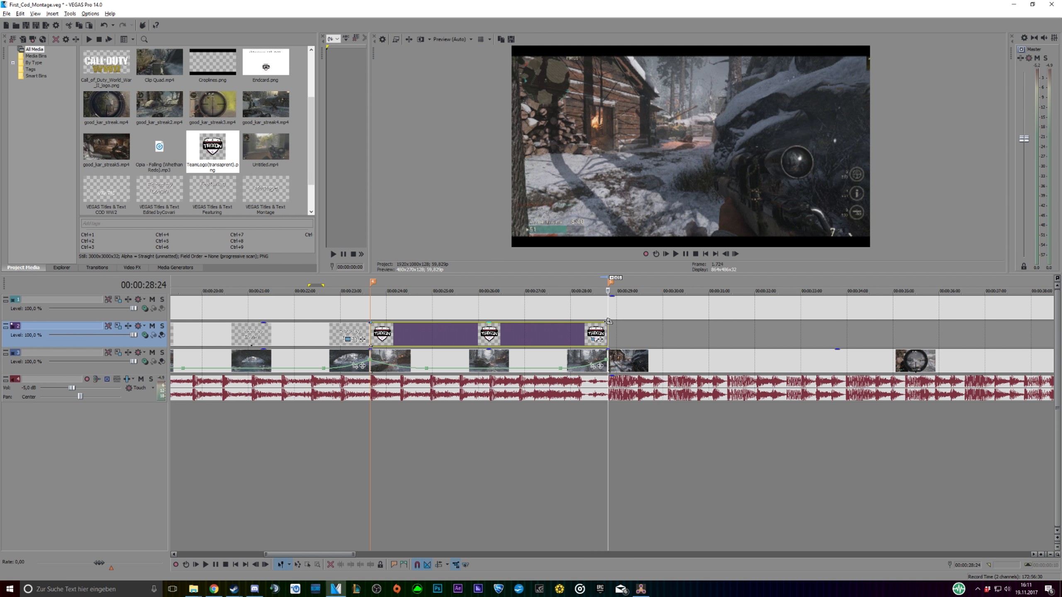
pyautogui.moveTo(608, 321)
pyautogui.mouseDown()
pyautogui.moveTo(516, 321)
pyautogui.moveTo(546, 322)
pyautogui.mouseUp()
pyautogui.click(386, 459)
# Play back the team logo's fade-out from just before it begins
pyautogui.click(522, 420)
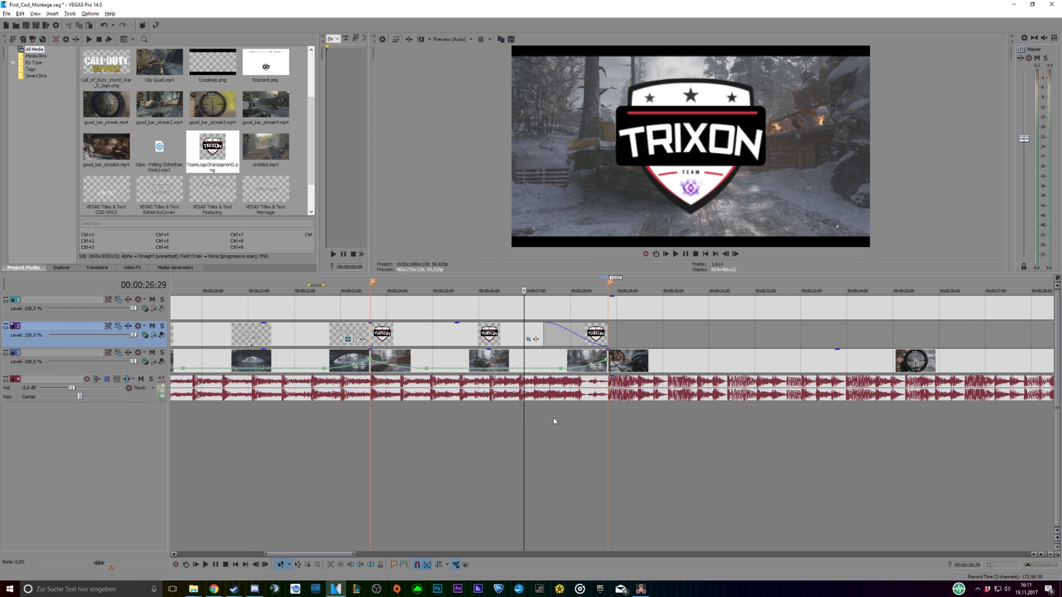
pyautogui.click(676, 253)
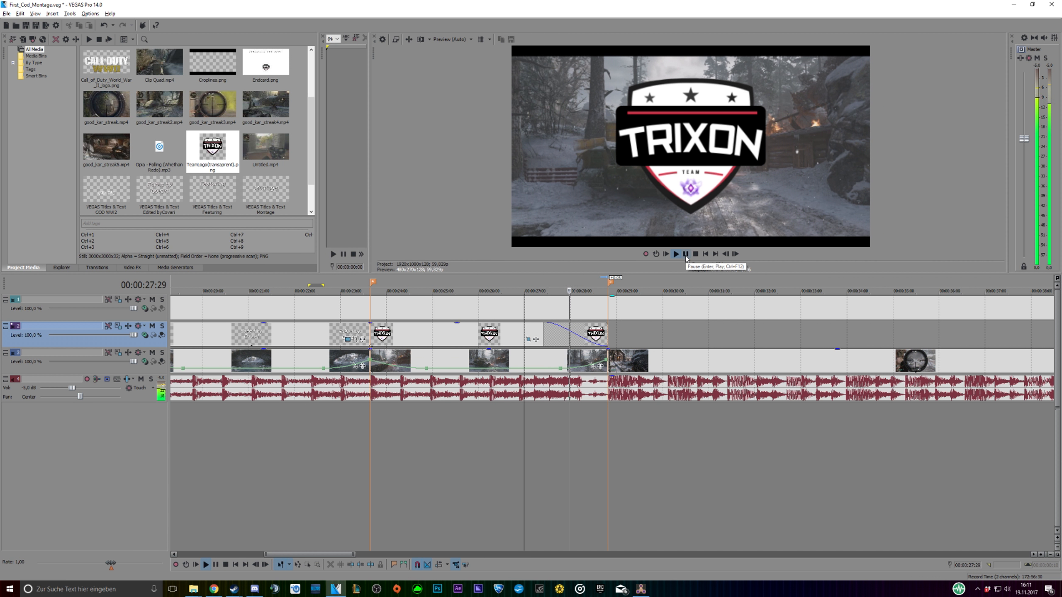
pyautogui.click(566, 409)
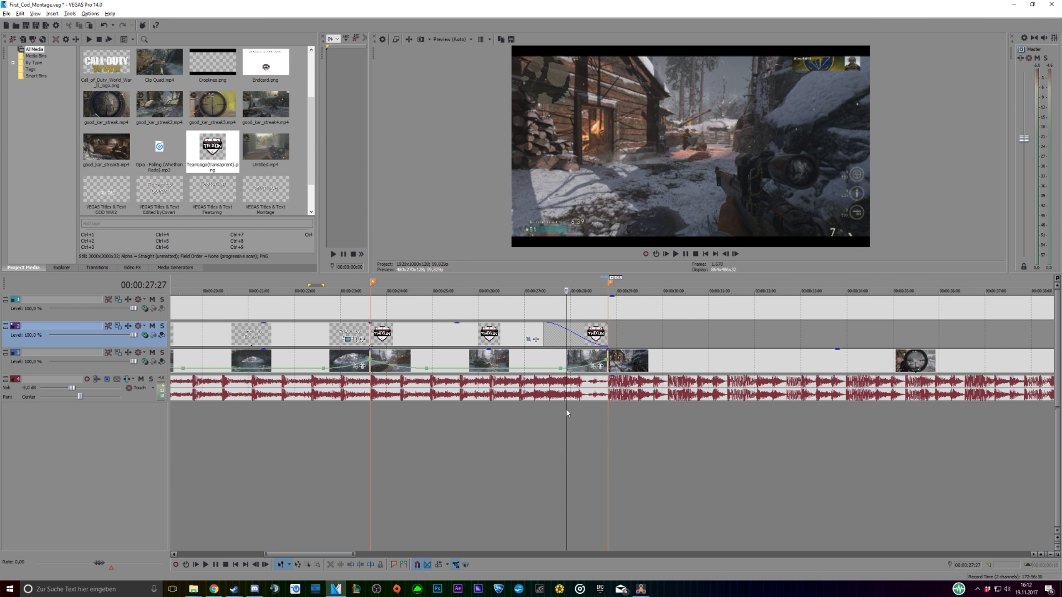
# Step frame by frame through the team logo's fade-out, and play on into the first gameplay clip after it
pyautogui.press('Right')
pyautogui.press('Right')
pyautogui.press('Right')
pyautogui.press('Right')
pyautogui.press('Right')
pyautogui.press('Right')
pyautogui.press('Right')
pyautogui.press('Right')
pyautogui.press('Right')
pyautogui.press('Right')
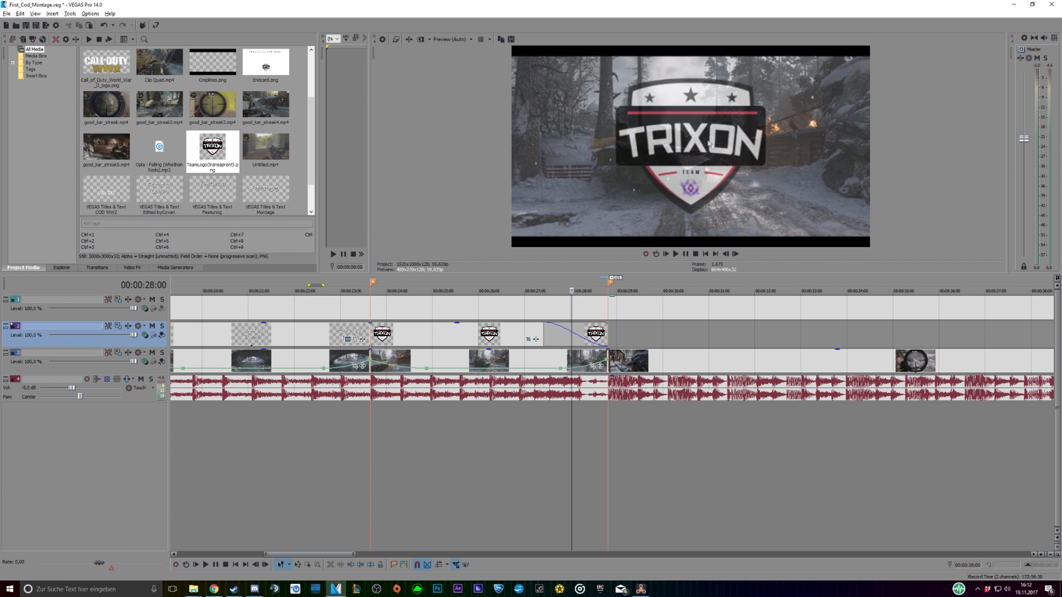
pyautogui.press('Right')
pyautogui.press('Right')
pyautogui.press('Right')
pyautogui.press('Right')
pyautogui.press('Right')
pyautogui.press('Right')
pyautogui.press('Right')
pyautogui.press('Right')
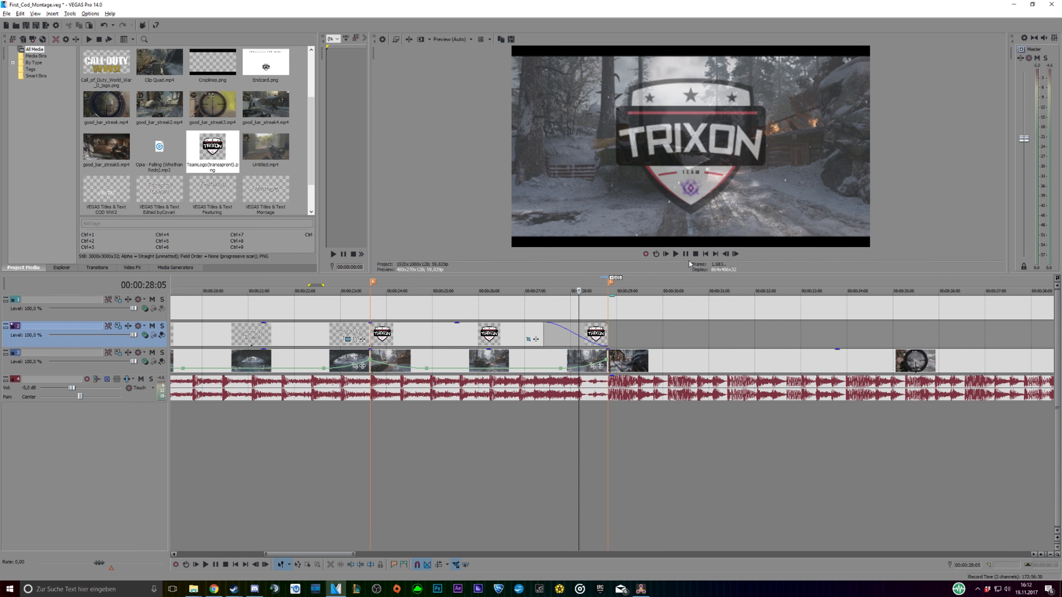
pyautogui.press('Right')
pyautogui.press('Right')
pyautogui.press('Right')
pyautogui.press('Right')
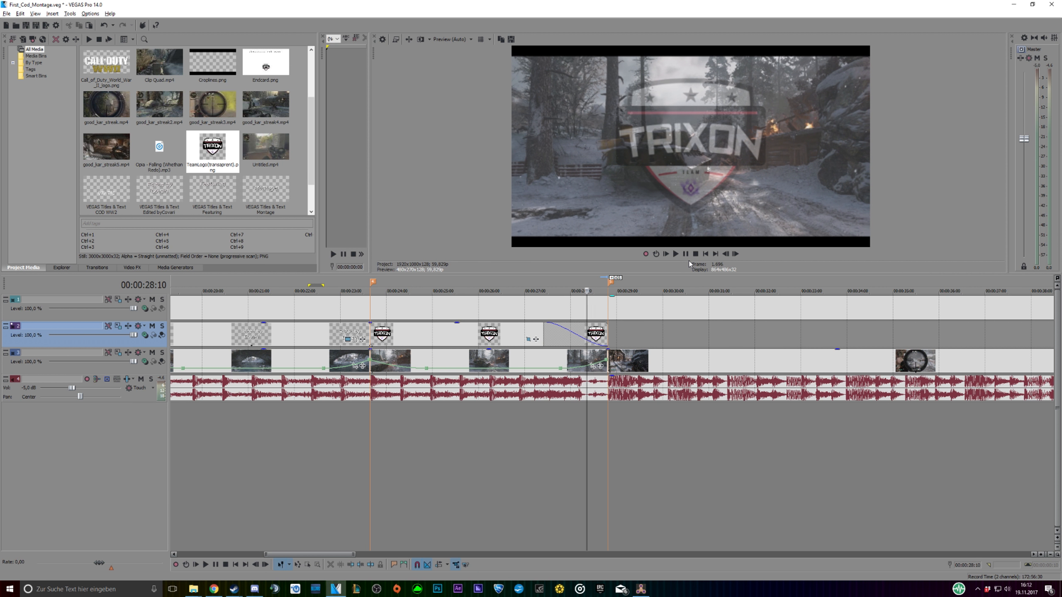
pyautogui.click(675, 254)
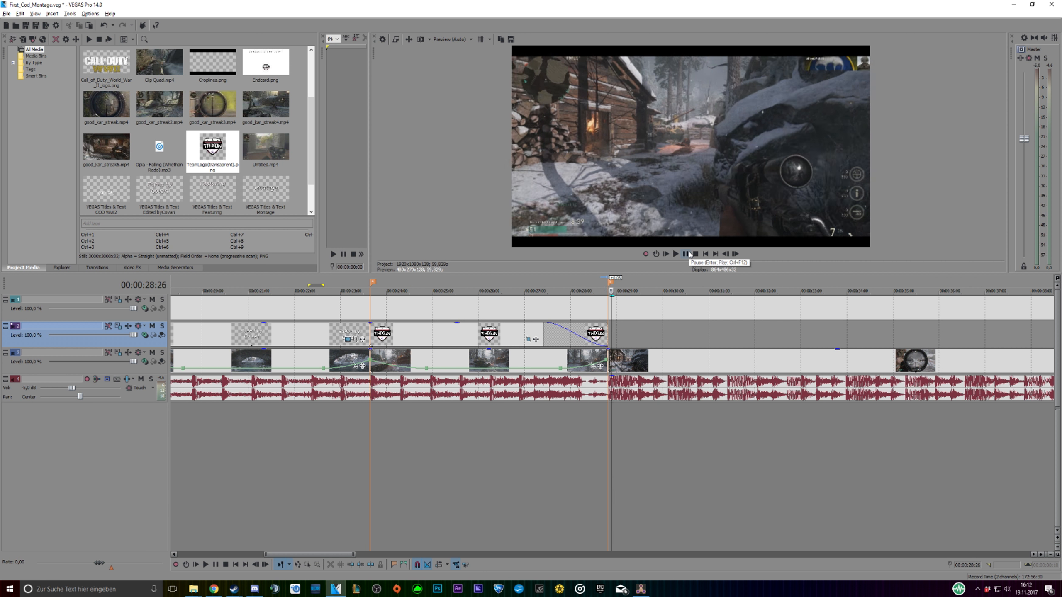
pyautogui.scroll(-3, 677, 450)
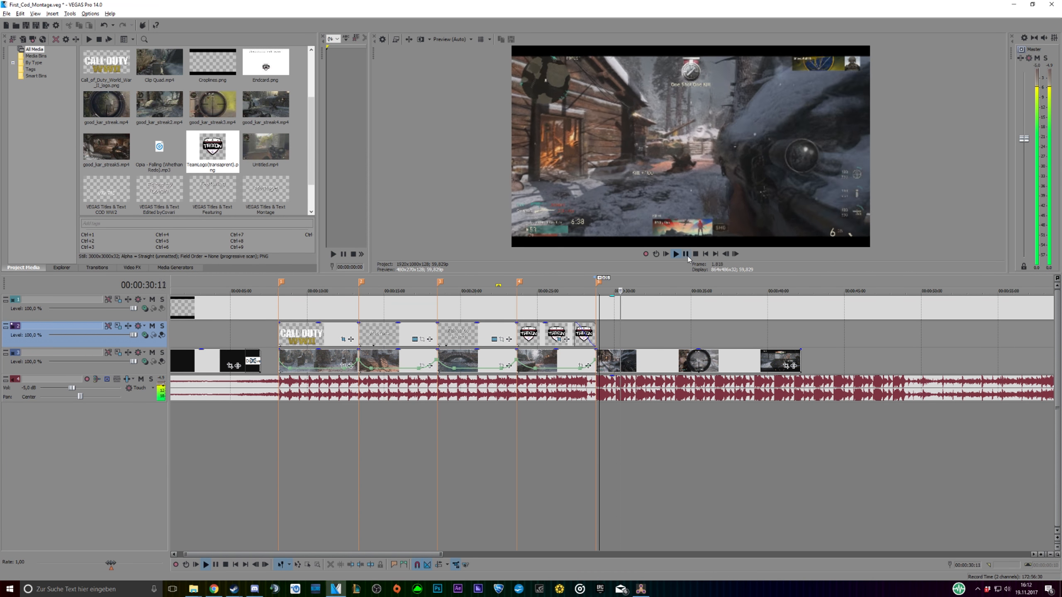
pyautogui.press('Return')
# Save the project and play back the start of the gameplay clip that follows the team logo
pyautogui.click(596, 432)
pyautogui.scroll(-1, 427, 448)
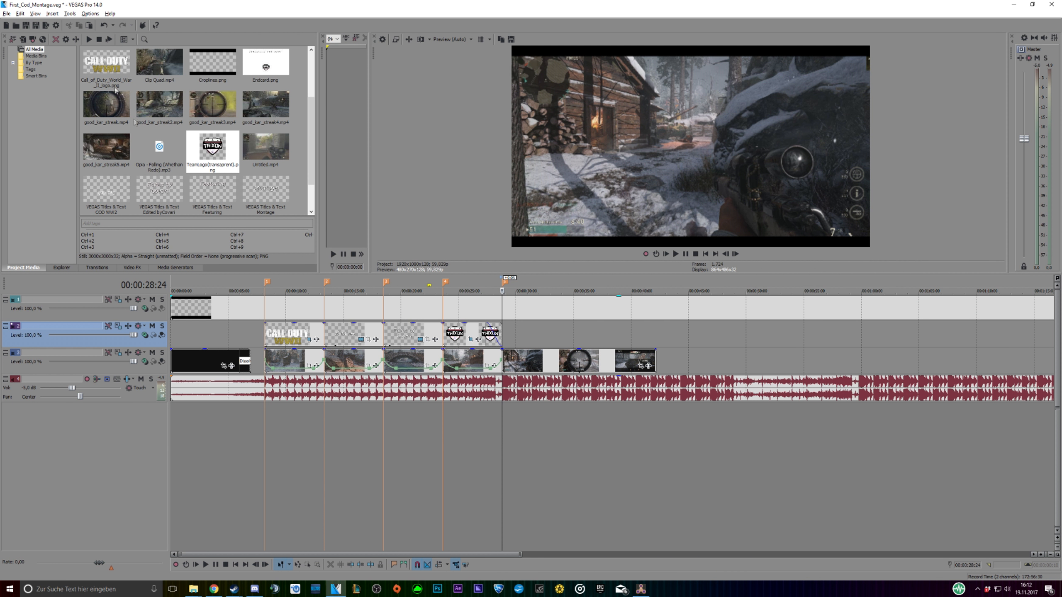
pyautogui.click(8, 15)
pyautogui.click(30, 55)
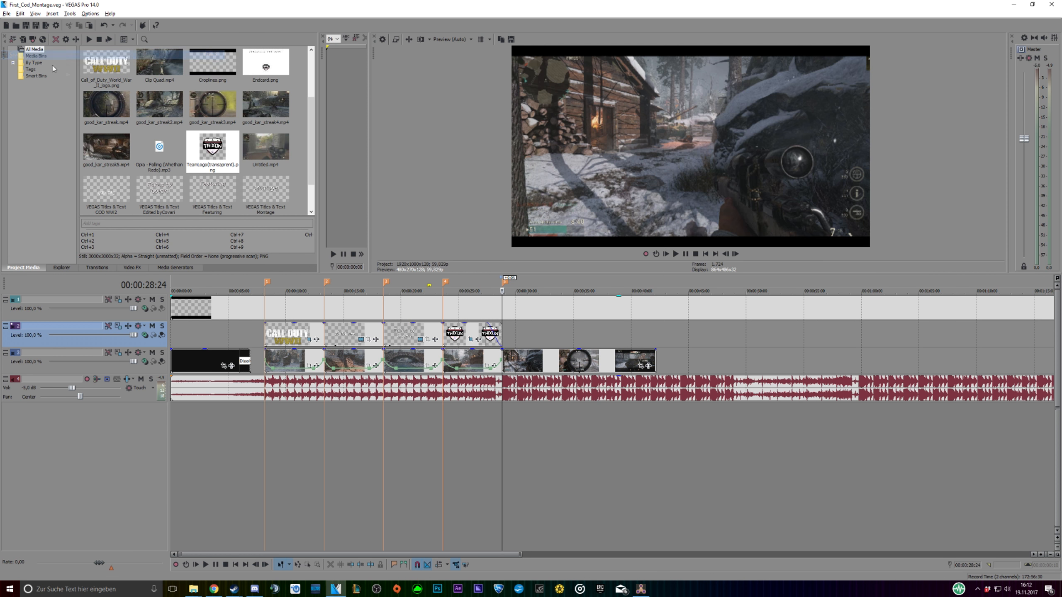
pyautogui.click(675, 253)
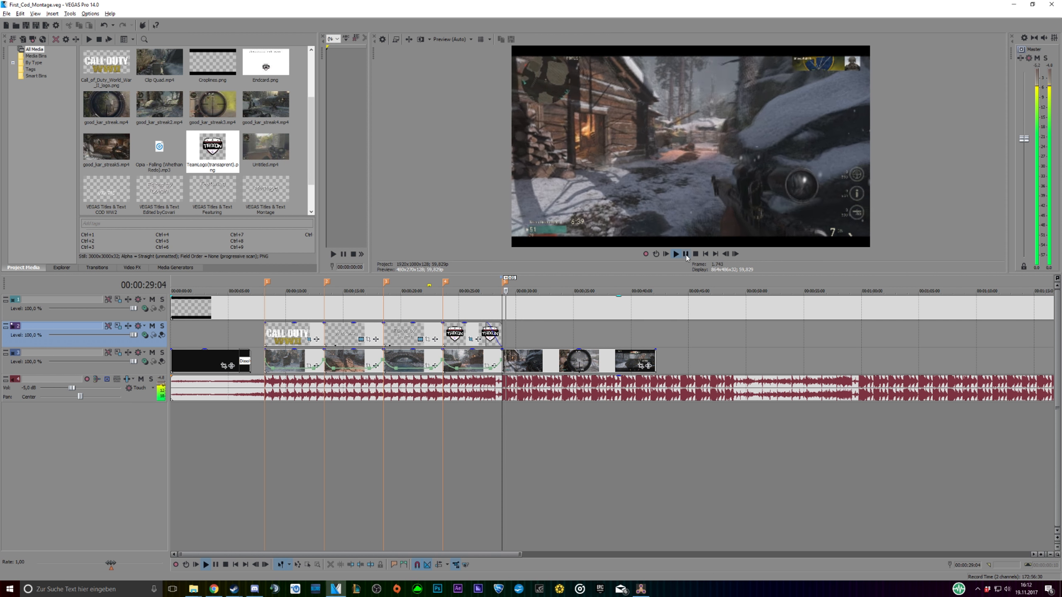
pyautogui.click(685, 255)
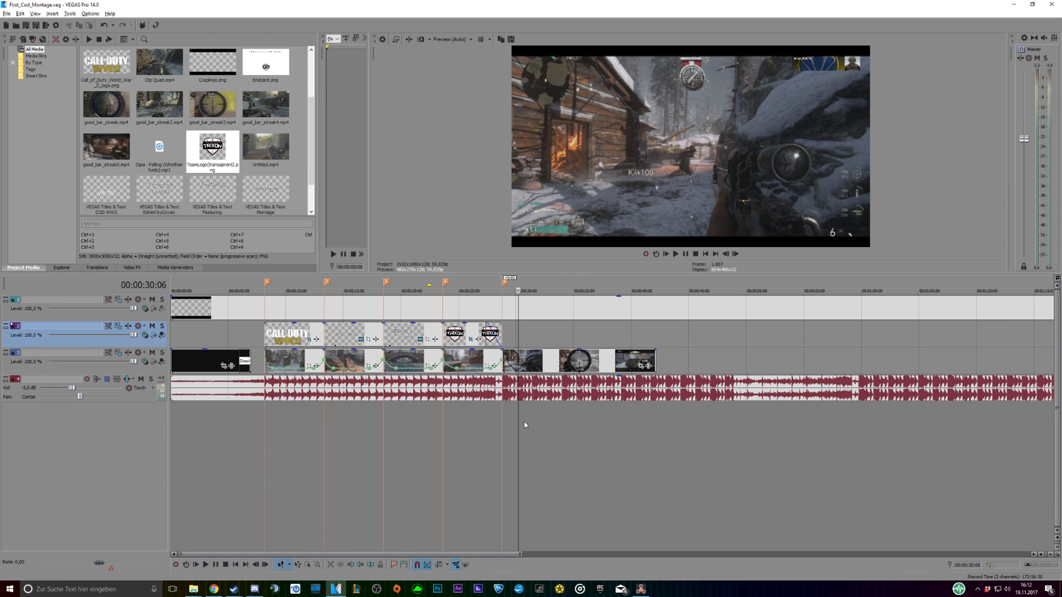
# Step back frame by frame through the start of the first gameplay clip after the team logo
pyautogui.press('Left')
pyautogui.press('Left')
pyautogui.press('Left')
pyautogui.press('Left')
pyautogui.press('Left')
pyautogui.press('Left')
pyautogui.press('Left')
pyautogui.press('Left')
pyautogui.press('Left')
pyautogui.press('Left')
pyautogui.press('Left')
pyautogui.press('Left')
pyautogui.press('Left')
pyautogui.press('Left')
pyautogui.press('Left')
pyautogui.press('Left')
pyautogui.press('Left')
pyautogui.press('Left')
pyautogui.press('Left')
pyautogui.press('Left')
pyautogui.scroll(6, 543, 428)
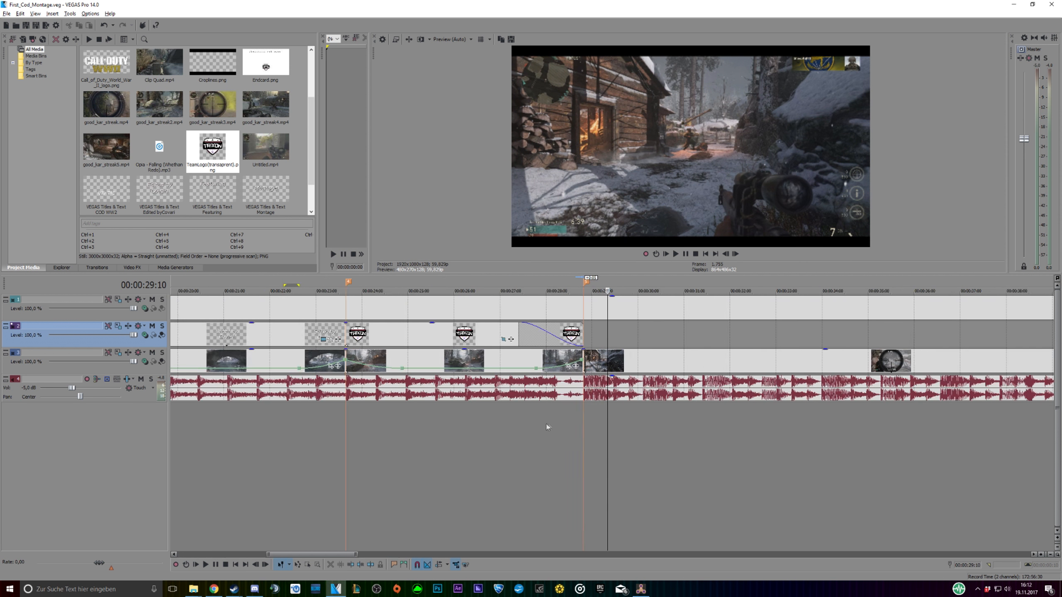
# Find the first beat after the gameplay clip starts by playing from it, and add a marker there at 00:00:29:14
pyautogui.click(619, 419)
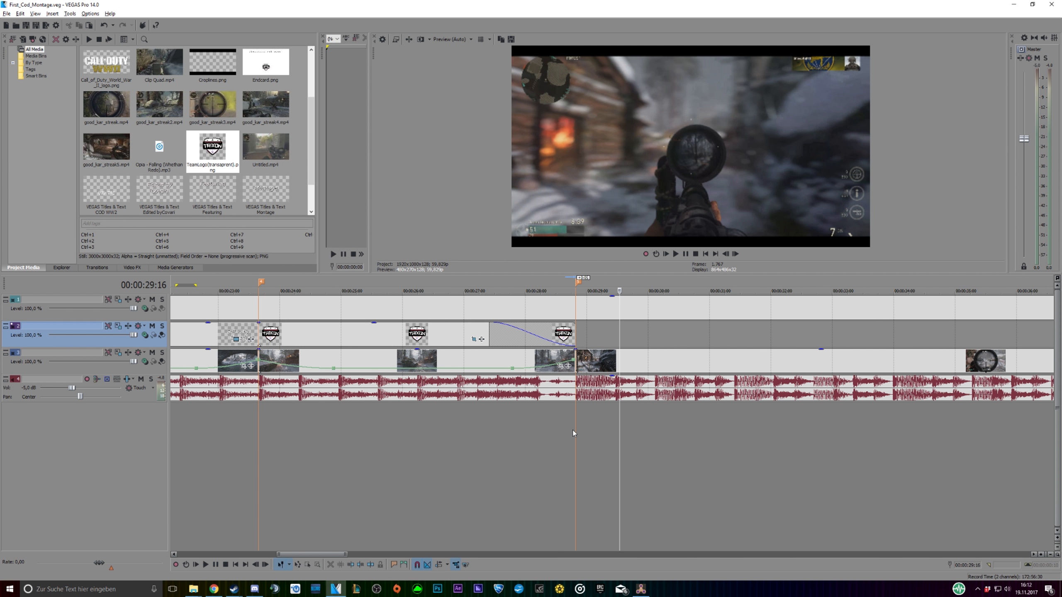
pyautogui.click(608, 429)
pyautogui.click(615, 422)
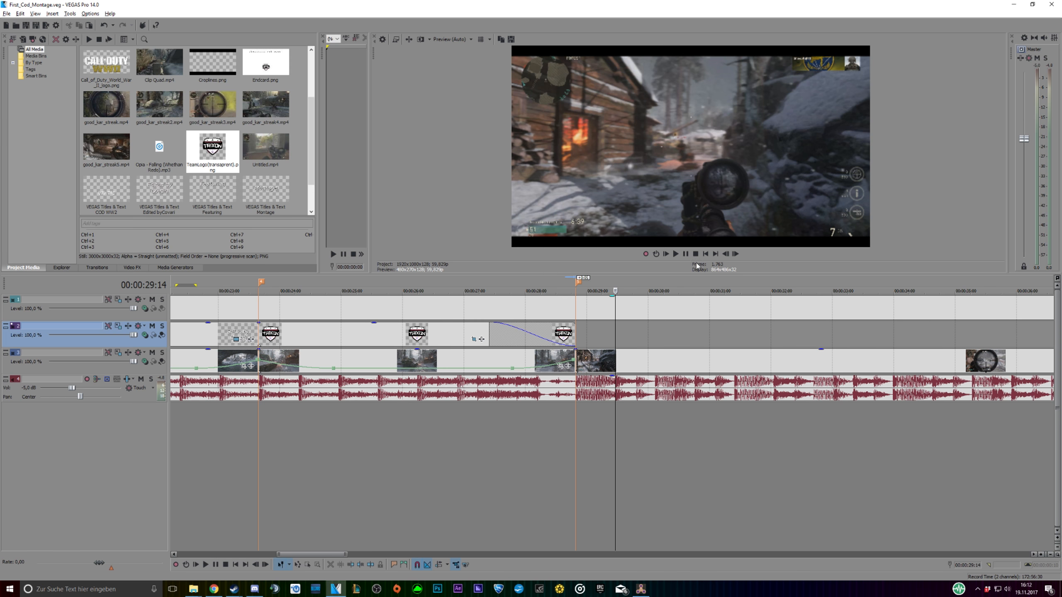
pyautogui.press('space')
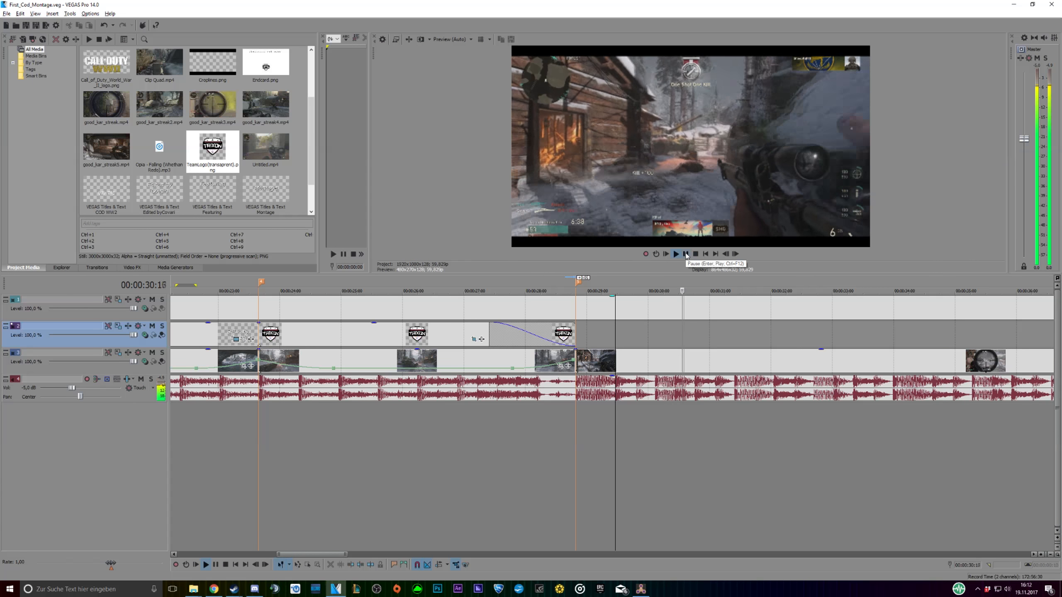
pyautogui.press('space')
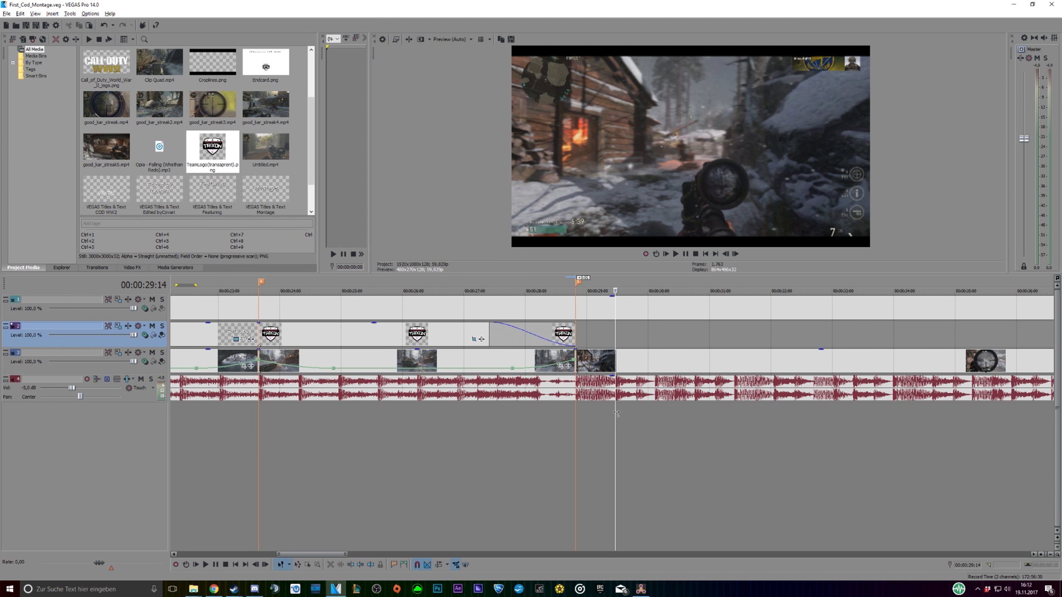
pyautogui.press('m')
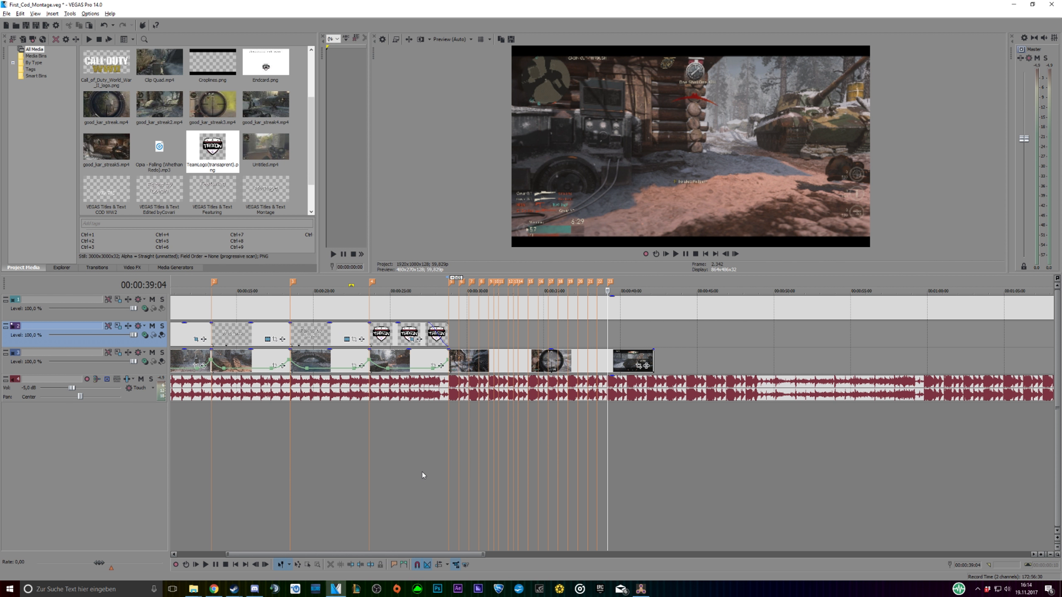
# Insert a velocity envelope on the first gameplay clip after the team logo
pyautogui.click(422, 476)
pyautogui.scroll(5, 432, 477)
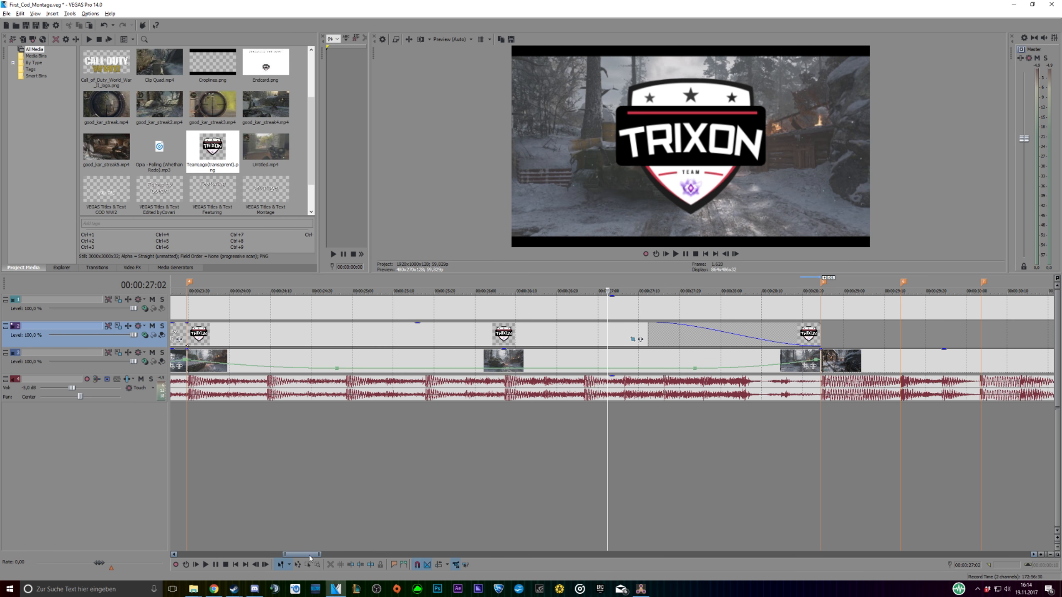
pyautogui.moveTo(310, 556); pyautogui.dragTo(333, 557)
pyautogui.click(242, 370)
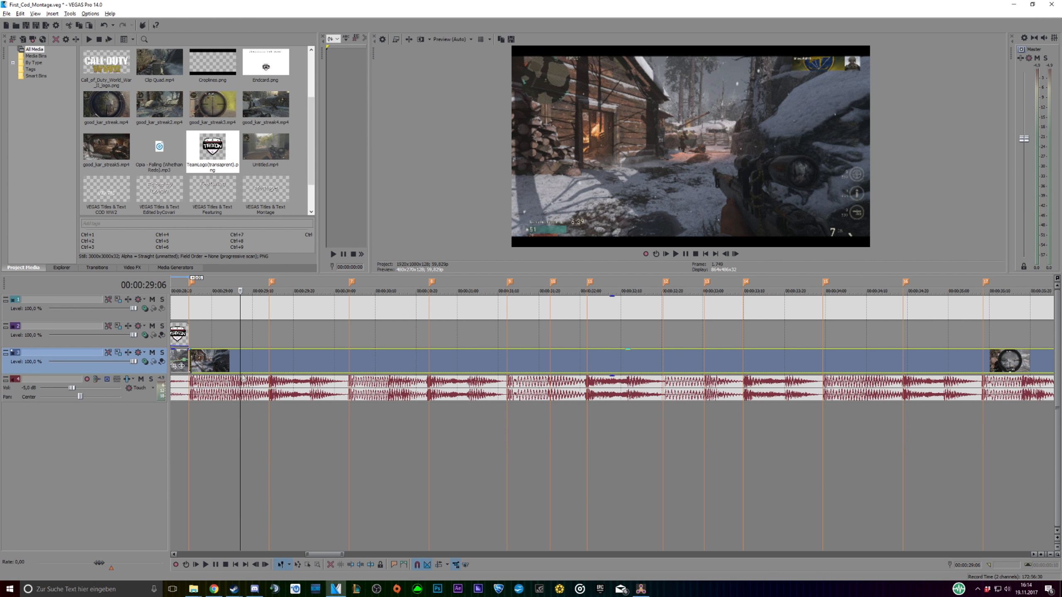
pyautogui.rightClick(247, 367)
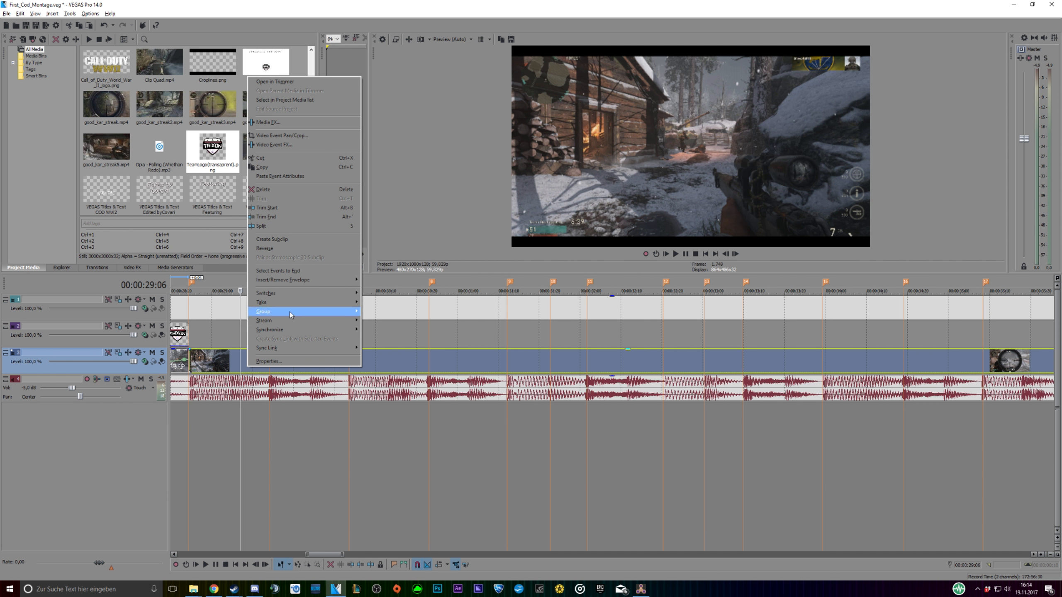
pyautogui.moveTo(289, 284)
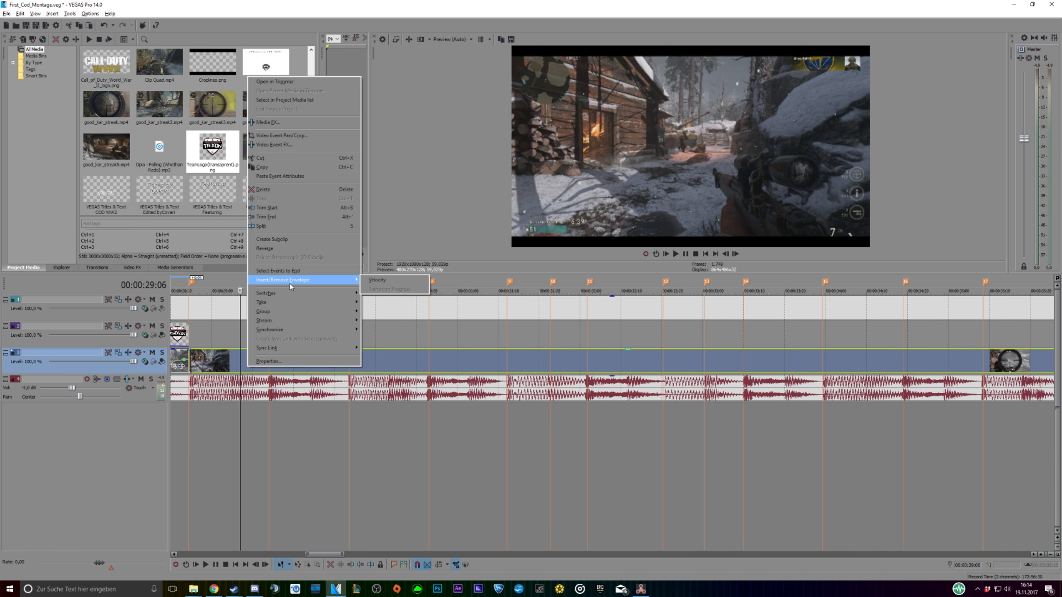
pyautogui.click(378, 281)
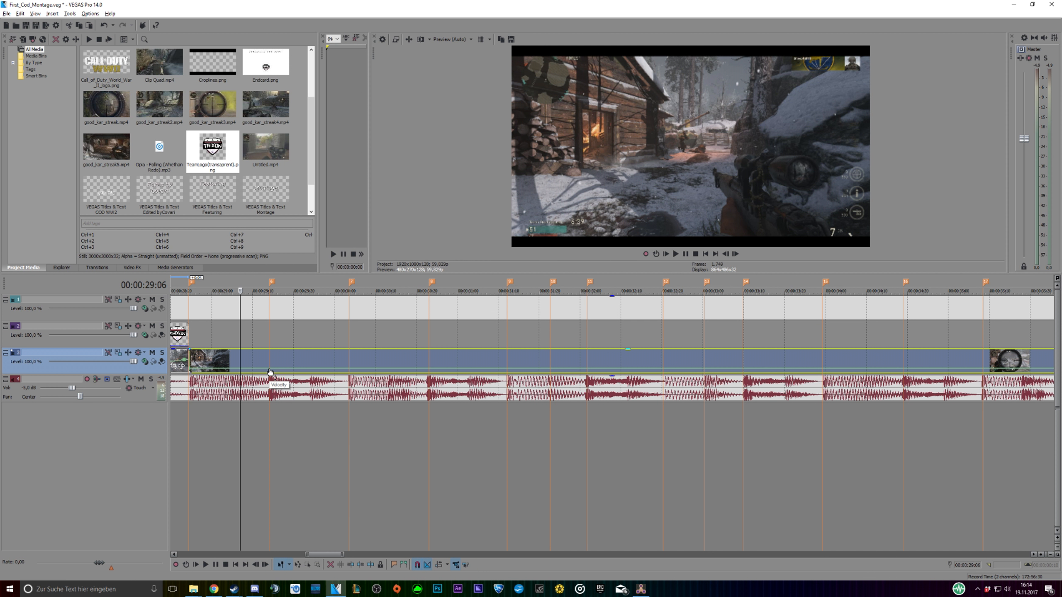
pyautogui.click(216, 429)
pyautogui.click(182, 438)
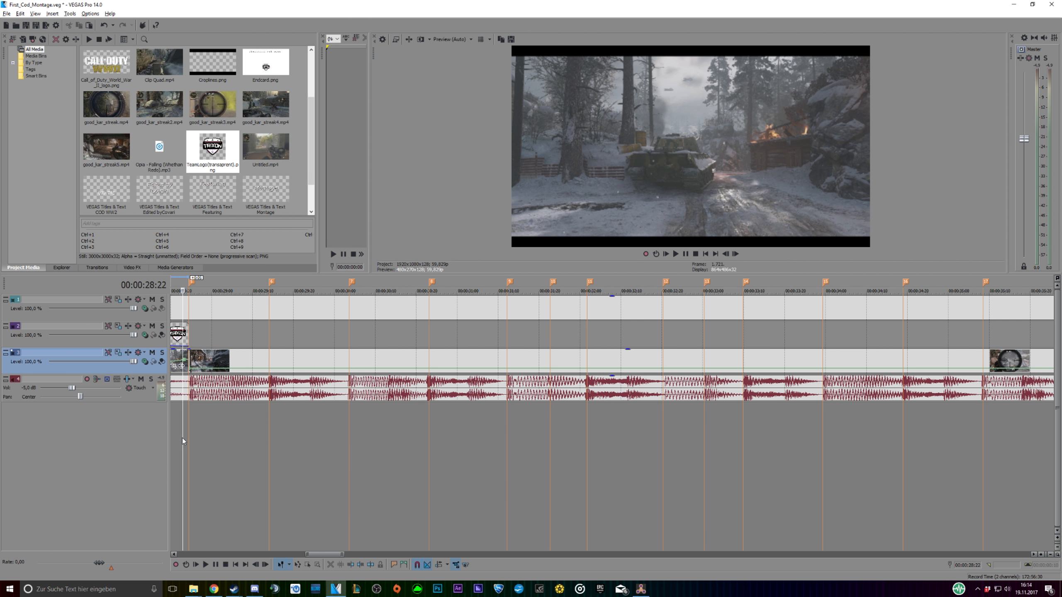
# Add velocity envelope points to the gameplay clip at beat markers 6, 7 and 8
pyautogui.click(269, 370)
pyautogui.doubleClick(350, 370)
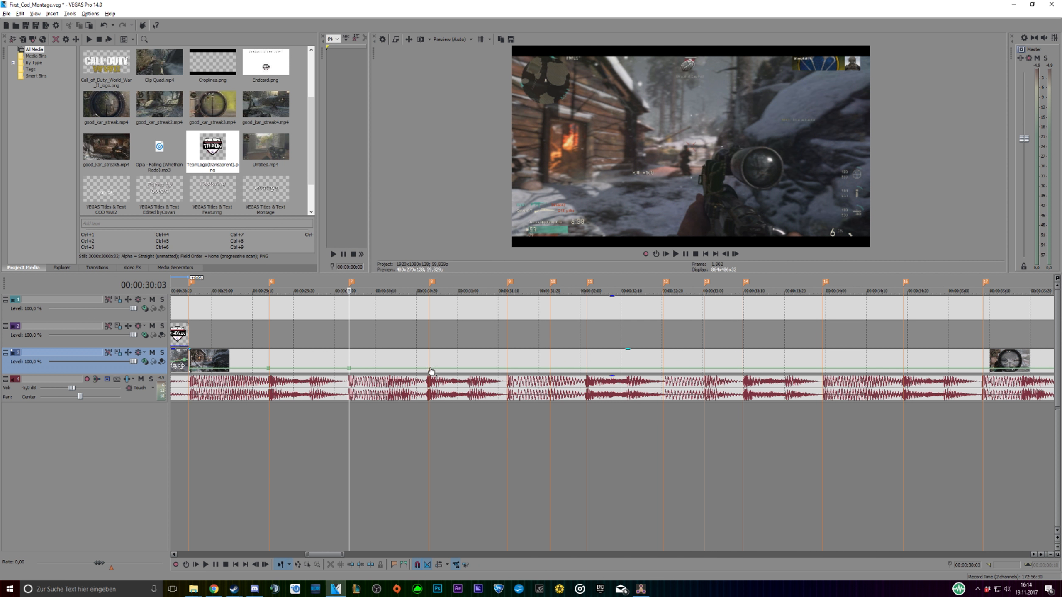
pyautogui.doubleClick(430, 370)
# Add two velocity points between each neighbouring pair of beat markers from marker 5 to marker 8
pyautogui.moveTo(362, 554); pyautogui.dragTo(328, 555)
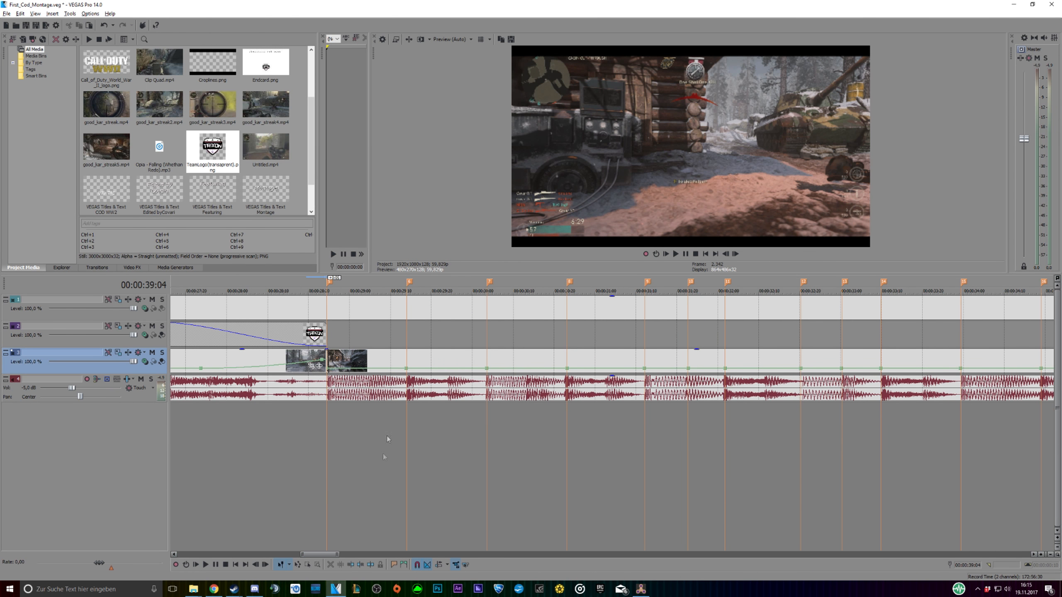
pyautogui.click(352, 369)
pyautogui.click(371, 371)
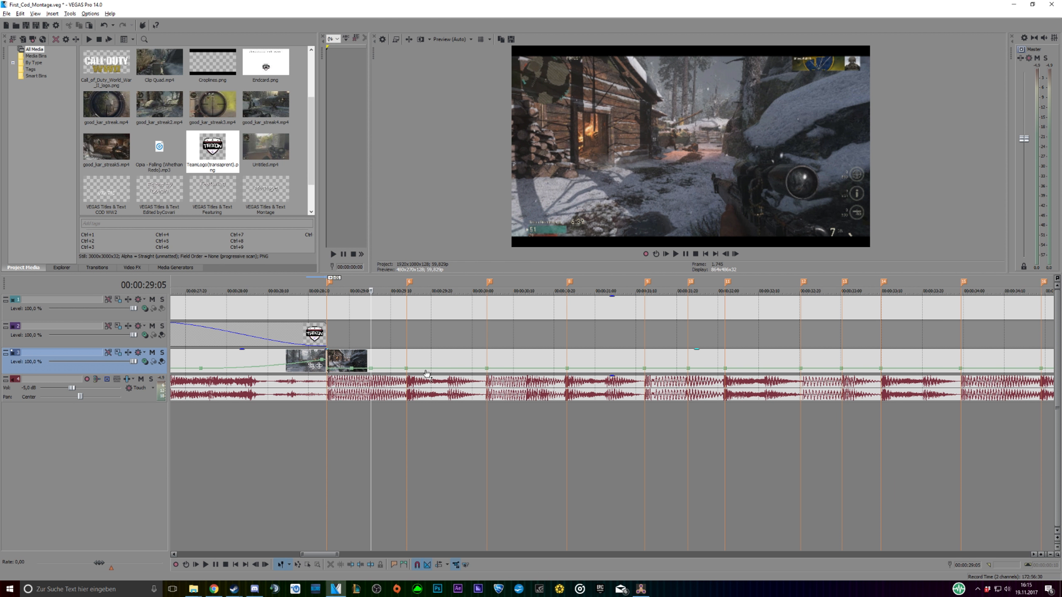
pyautogui.click(441, 372)
pyautogui.click(454, 370)
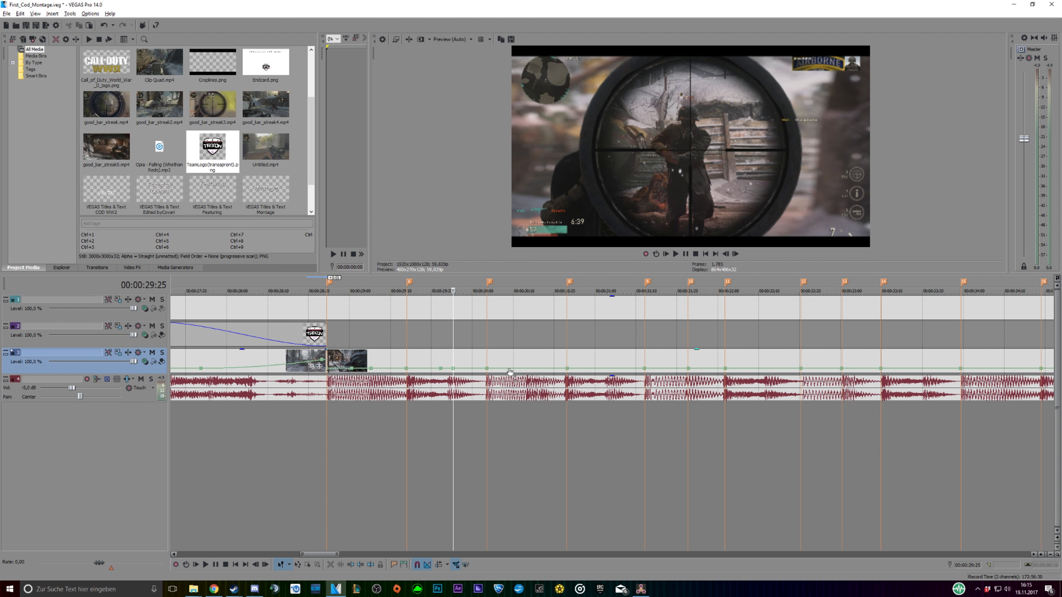
pyautogui.click(520, 370)
pyautogui.click(532, 370)
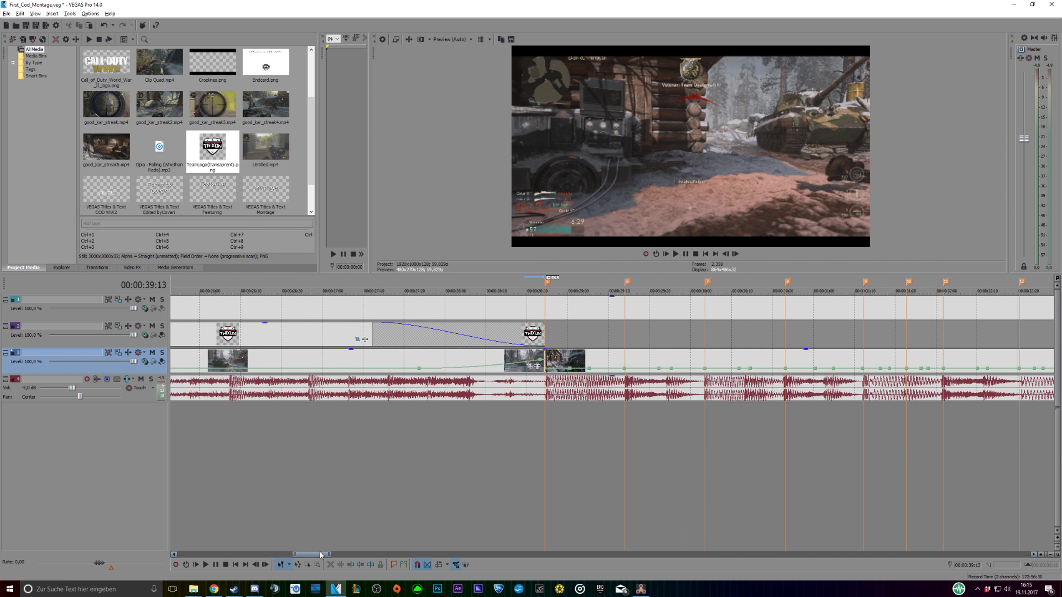
# Set the velocity points on beat markers 6, 7 and 8 to 300%
pyautogui.hscroll(3, 463, 462)
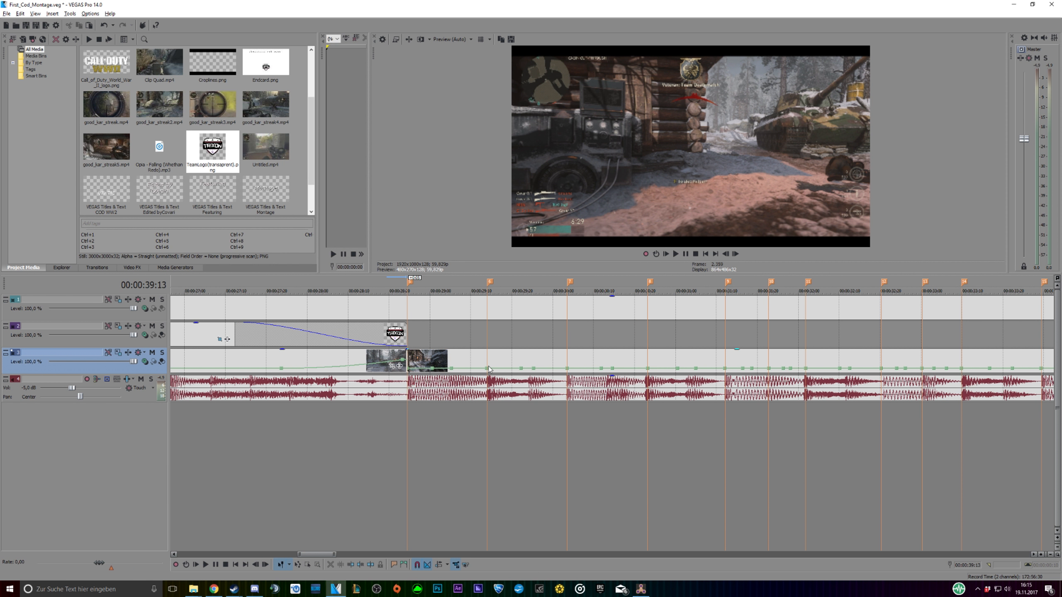
pyautogui.rightClick(489, 369)
pyautogui.click(516, 441)
pyautogui.write('300')
pyautogui.press('Return')
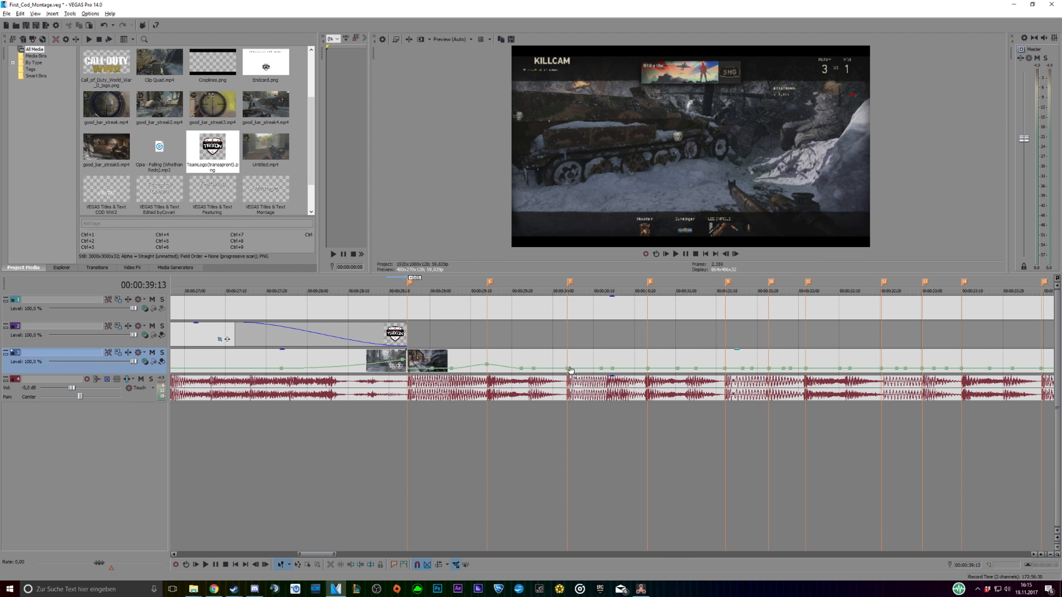
pyautogui.rightClick(570, 370)
pyautogui.click(602, 443)
pyautogui.write('300')
pyautogui.press('Return')
pyautogui.rightClick(648, 370)
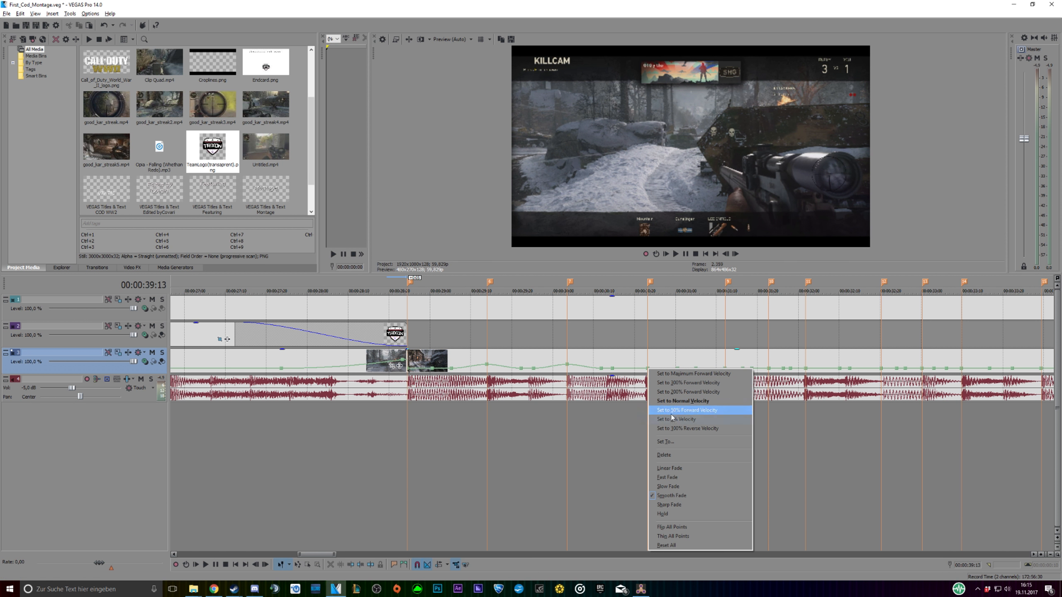
pyautogui.click(669, 444)
pyautogui.write('300')
pyautogui.press('Return')
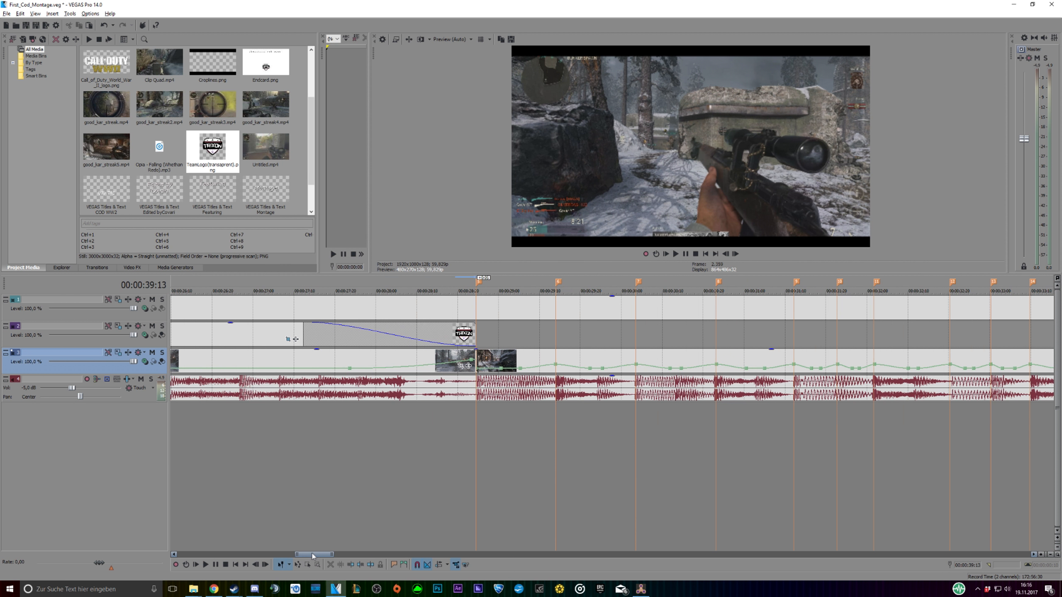
# Set the gameplay clip's starting velocity point and the two points before beat marker 6 to 50% forward velocity
pyautogui.moveTo(314, 554); pyautogui.dragTo(316, 554)
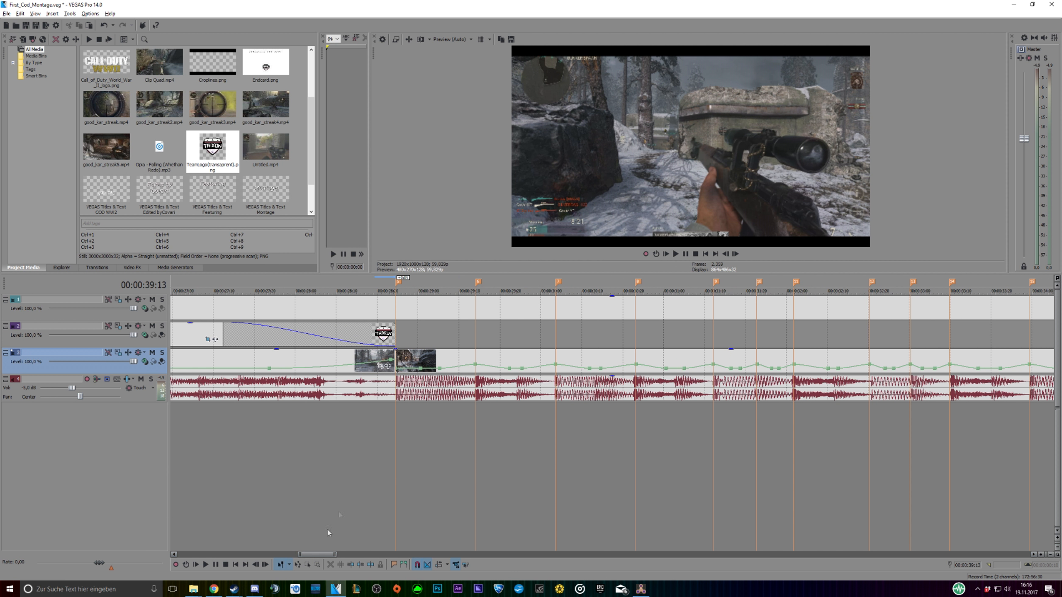
pyautogui.rightClick(421, 371)
pyautogui.click(459, 411)
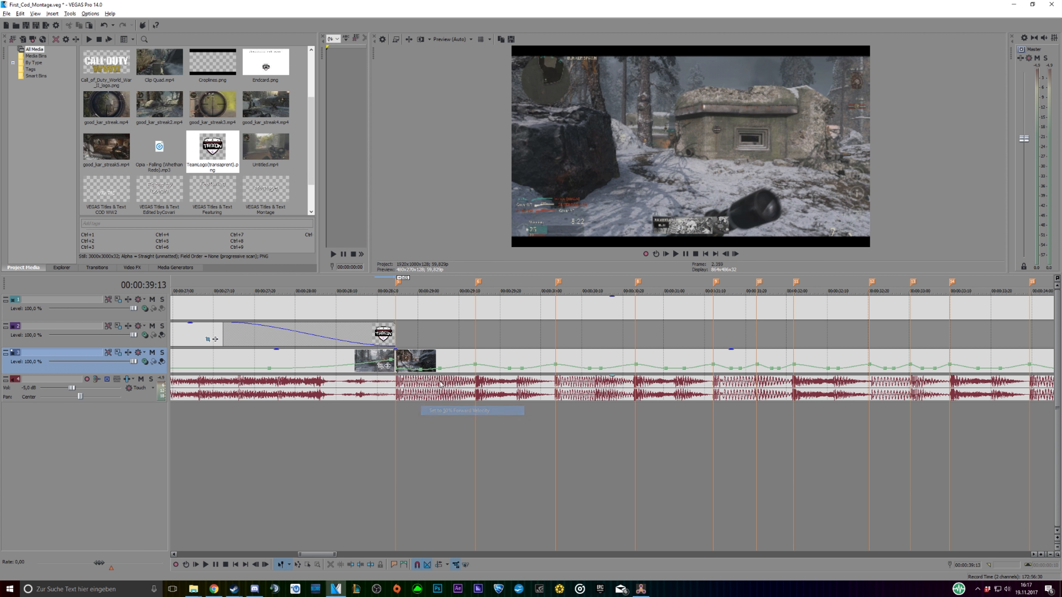
pyautogui.rightClick(439, 370)
pyautogui.click(449, 409)
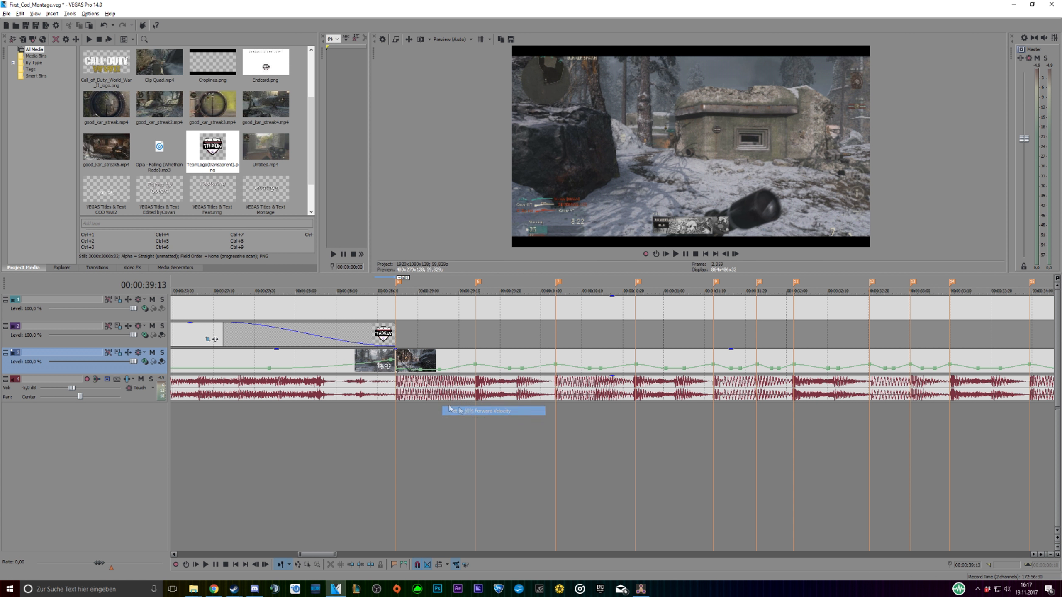
pyautogui.rightClick(398, 371)
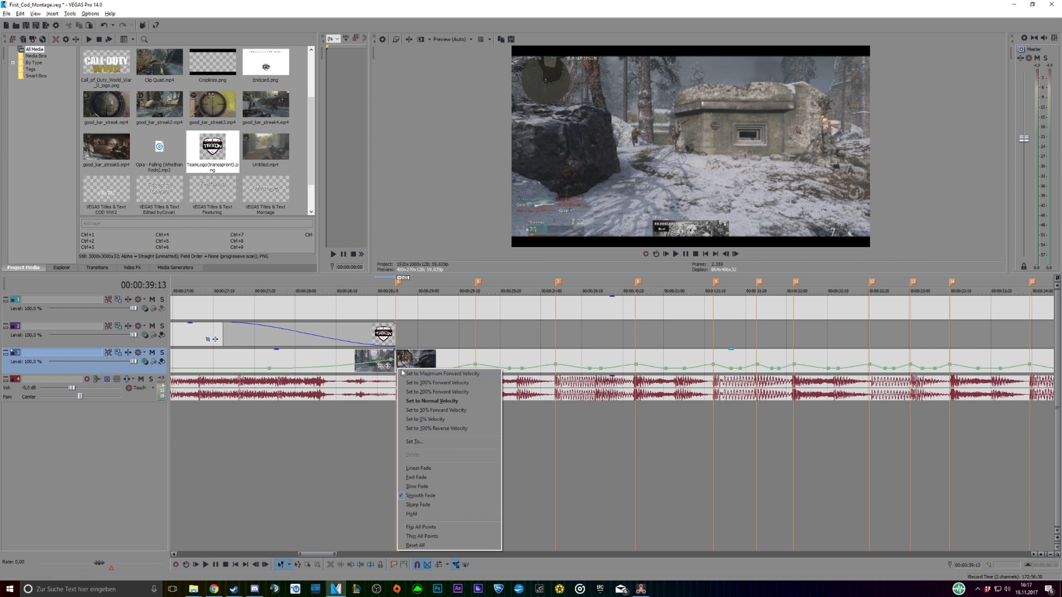
pyautogui.click(433, 410)
# Set the velocity points between the following beat markers and the last point after the final marker to 50% forward velocity
pyautogui.rightClick(510, 368)
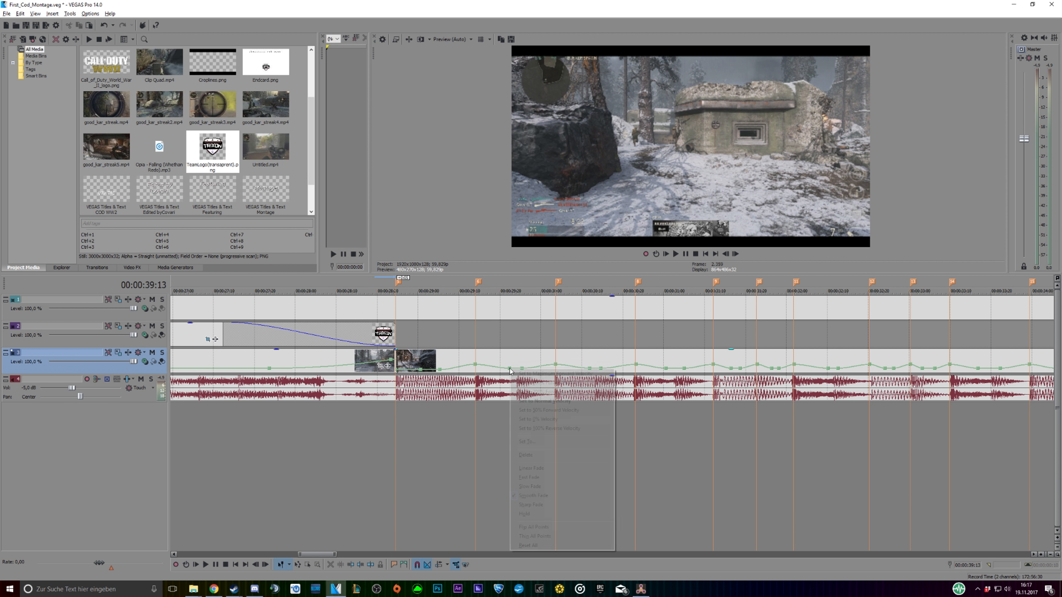
pyautogui.click(540, 409)
pyautogui.rightClick(522, 369)
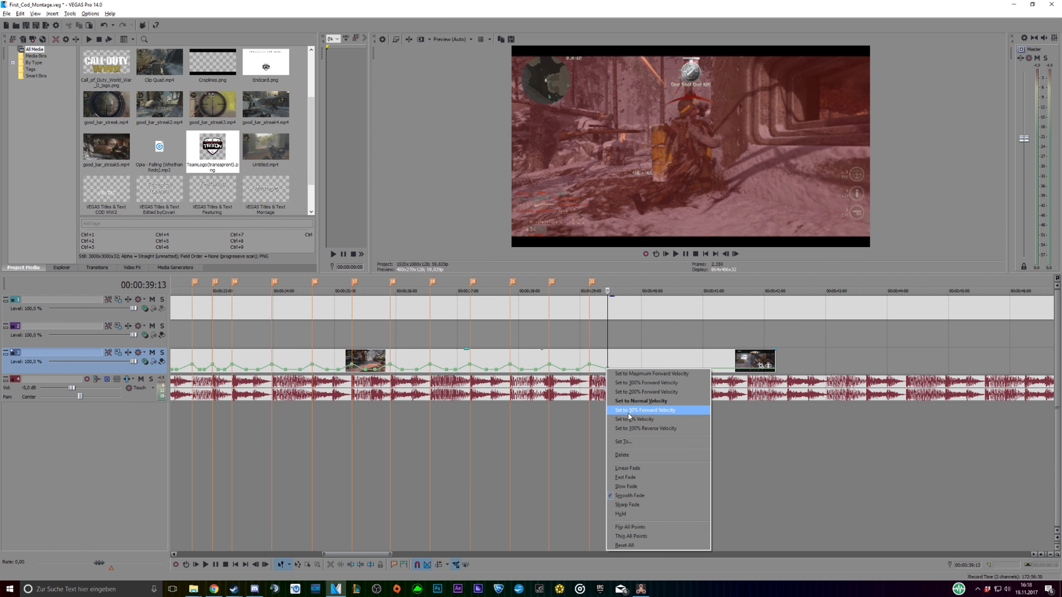
pyautogui.click(637, 411)
# Play back the velocity-ramped gameplay clip from its start at 00:00:28:24
pyautogui.moveTo(359, 549); pyautogui.dragTo(346, 546)
pyautogui.click(339, 460)
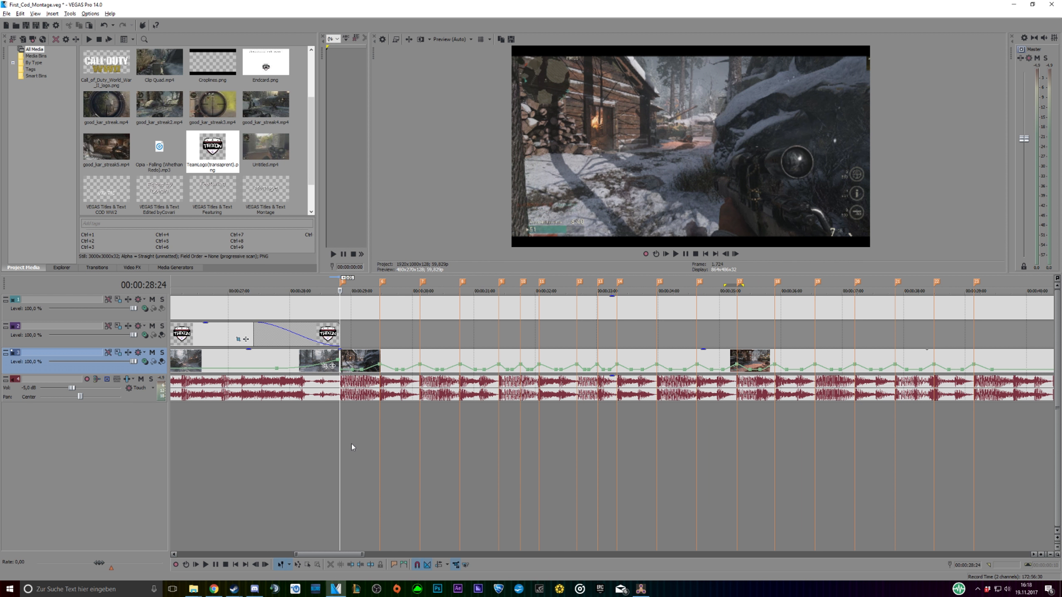
pyautogui.press('space')
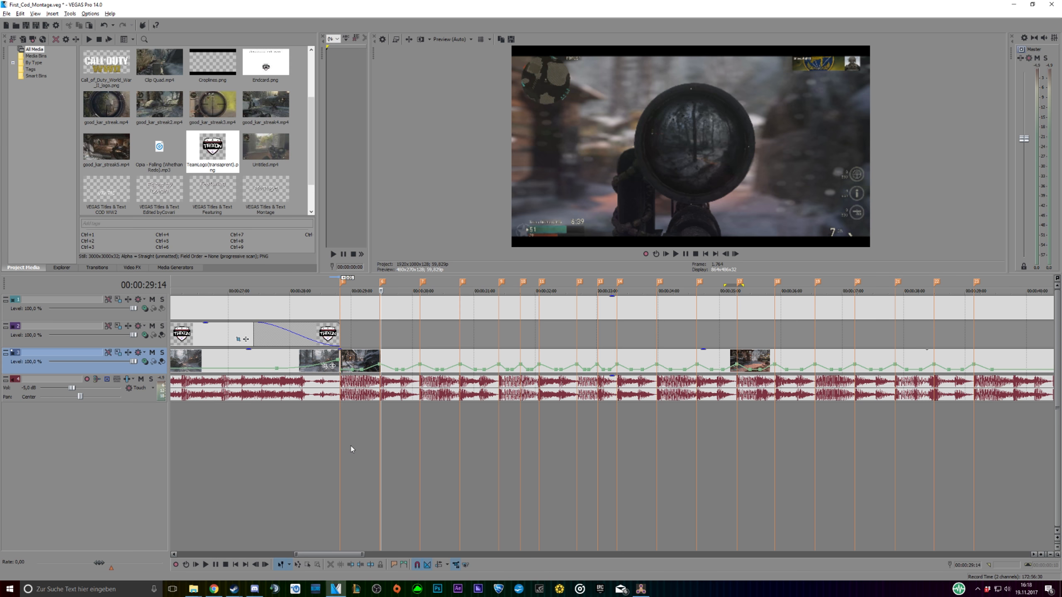
# Step frame by frame back and forth around the first velocity peak at beat marker 6
pyautogui.press('Left')
pyautogui.press('Left')
pyautogui.press('Left')
pyautogui.press('Left')
pyautogui.press('Left')
pyautogui.press('Left')
pyautogui.press('Left')
pyautogui.press('Left')
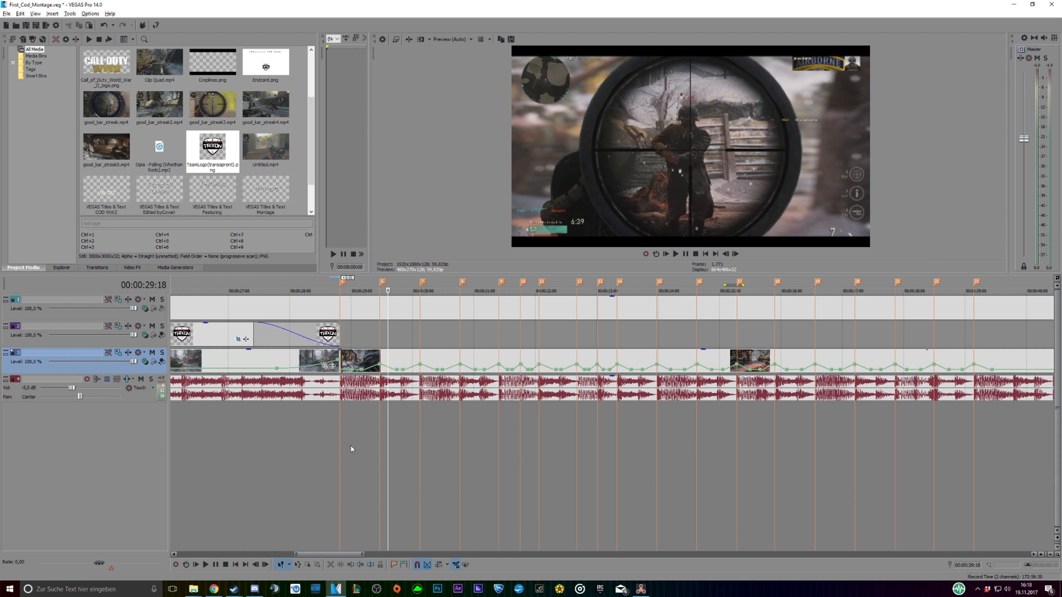
pyautogui.press('Right')
pyautogui.press('Right')
pyautogui.press('Right')
pyautogui.press('Right')
pyautogui.press('Left')
pyautogui.press('Left')
pyautogui.press('Left')
pyautogui.press('Left')
pyautogui.press('Left')
pyautogui.press('Left')
pyautogui.press('Left')
pyautogui.press('Left')
pyautogui.press('Left')
pyautogui.press('Left')
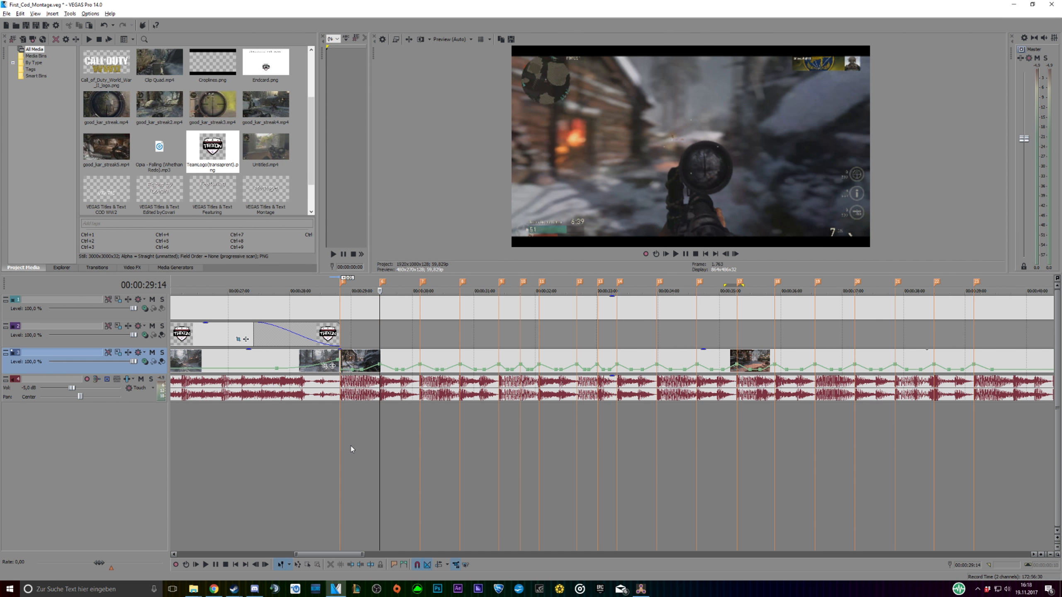
# Step frame by frame around the second beat marker, near 00:00:29:14, to check where the clip's action falls
pyautogui.press('Left')
pyautogui.press('Right')
pyautogui.press('Right')
pyautogui.press('Left')
pyautogui.press('Left')
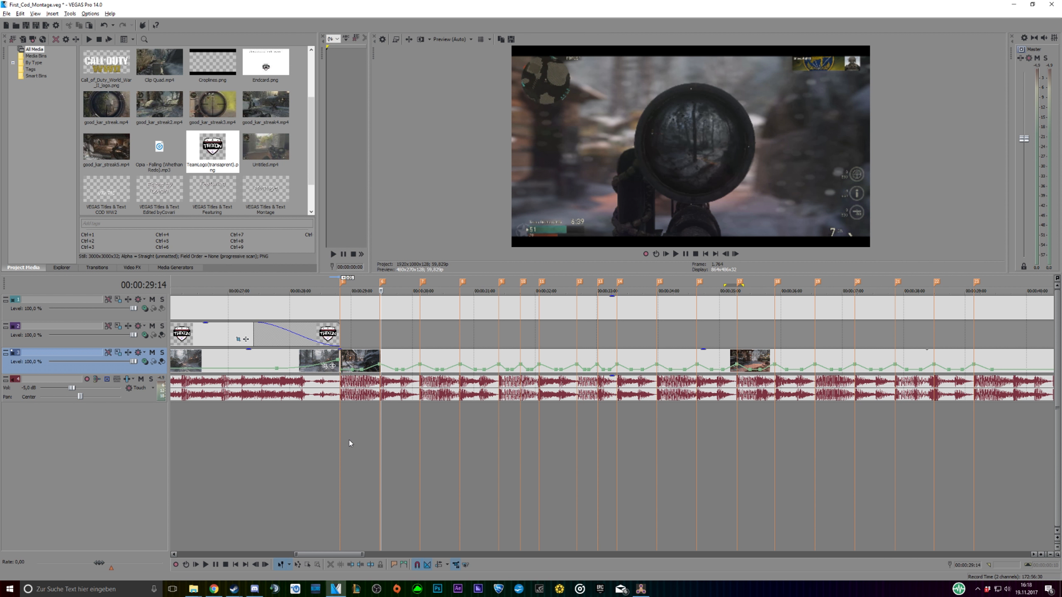
pyautogui.press('Left')
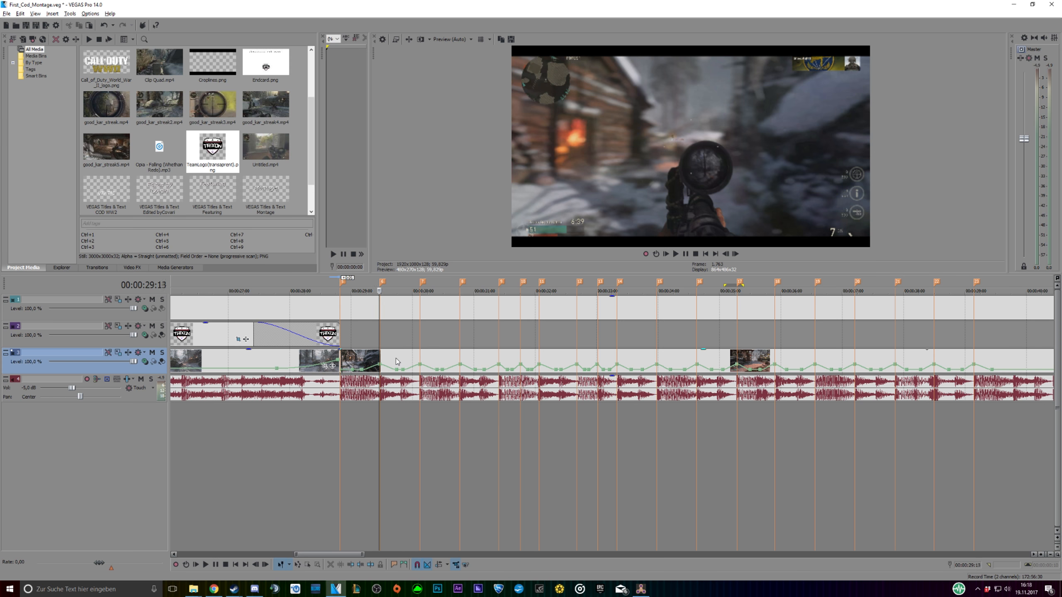
pyautogui.press('Right')
pyautogui.press('Right')
# Shift the gameplay clip slightly later and extend its start back to the first beat marker
pyautogui.click(400, 362)
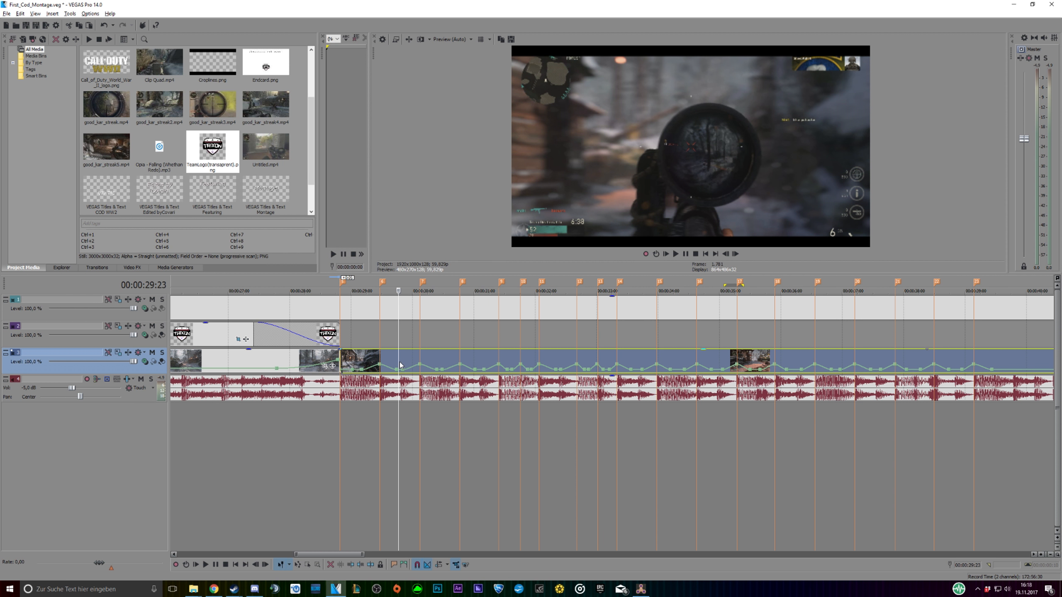
pyautogui.moveTo(409, 362); pyautogui.dragTo(421, 357)
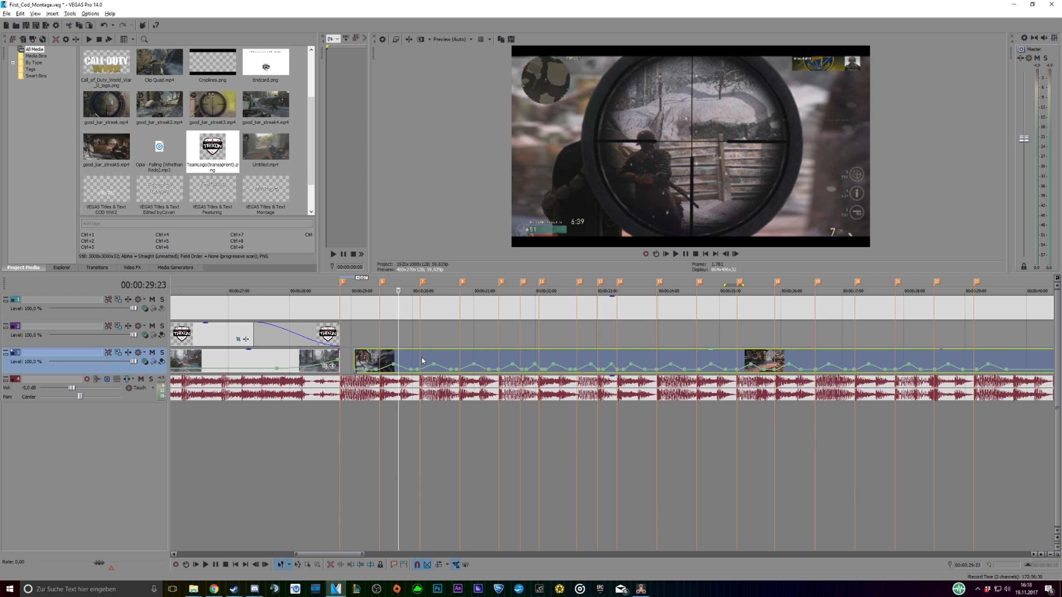
pyautogui.moveTo(354, 361); pyautogui.dragTo(339, 352)
# Step through the frames up to the third marker at 00:00:30:03 to examine how the shot lines up with the beat
pyautogui.press('Right')
pyautogui.press('Right')
pyautogui.press('Right')
pyautogui.press('Right')
pyautogui.press('Right')
pyautogui.press('Right')
pyautogui.press('Right')
pyautogui.press('Right')
pyautogui.press('Right')
pyautogui.press('Right')
pyautogui.press('Right')
pyautogui.press('Right')
pyautogui.press('Right')
pyautogui.press('Right')
pyautogui.press('Right')
pyautogui.press('Right')
pyautogui.press('Right')
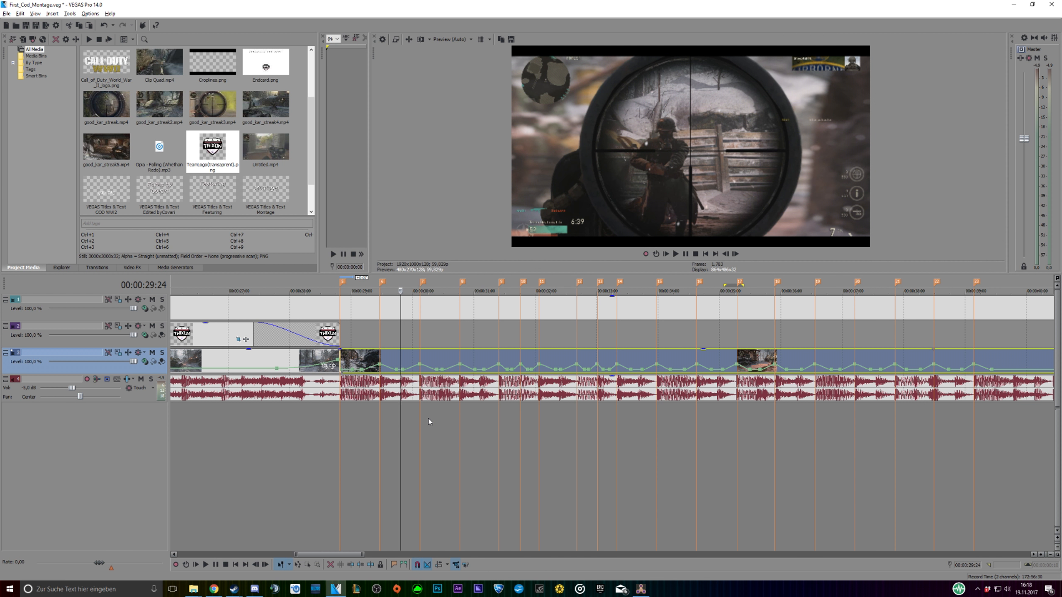
pyautogui.press('Right')
pyautogui.press('Right')
pyautogui.press('Right')
pyautogui.press('Right')
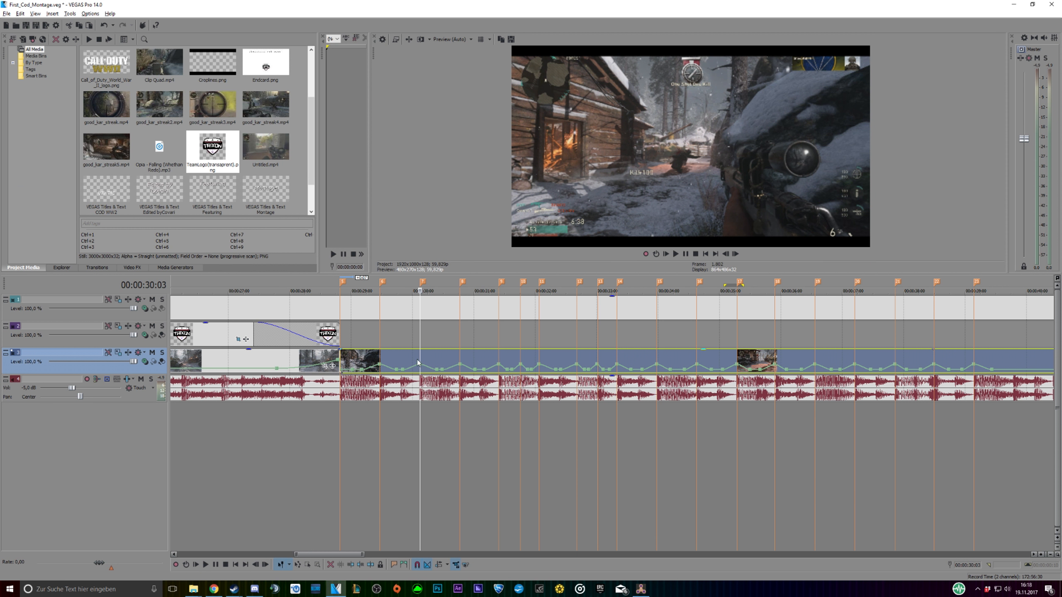
pyautogui.press('Left')
pyautogui.press('Left')
pyautogui.press('Left')
pyautogui.press('Left')
pyautogui.press('Left')
pyautogui.press('Left')
pyautogui.press('Left')
pyautogui.press('Left')
pyautogui.press('Left')
pyautogui.press('Left')
pyautogui.press('Left')
pyautogui.press('Left')
pyautogui.press('Left')
pyautogui.press('Left')
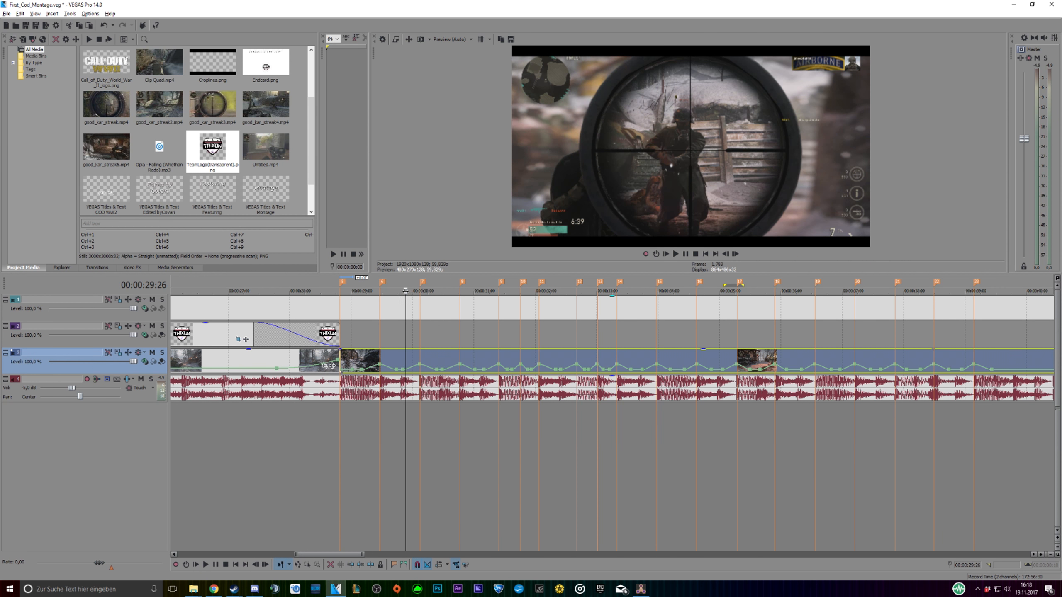
pyautogui.press('Right')
pyautogui.press('Right')
pyautogui.press('Right')
pyautogui.press('Right')
pyautogui.press('Right')
pyautogui.press('Right')
pyautogui.press('Right')
pyautogui.press('Right')
pyautogui.press('Right')
pyautogui.press('Right')
pyautogui.press('Right')
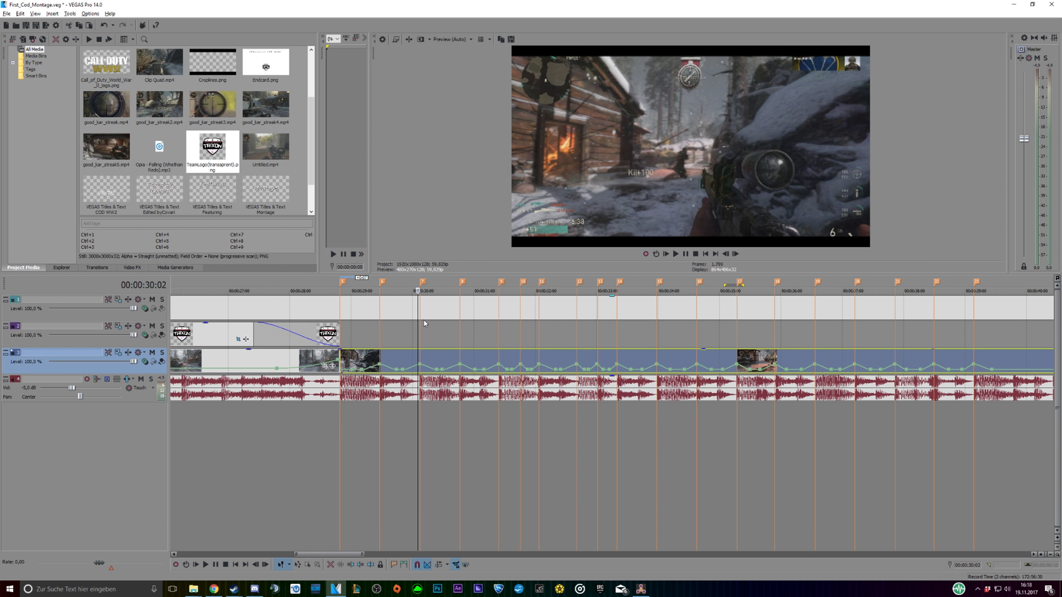
pyautogui.press('Right')
pyautogui.press('Right')
pyautogui.press('Right')
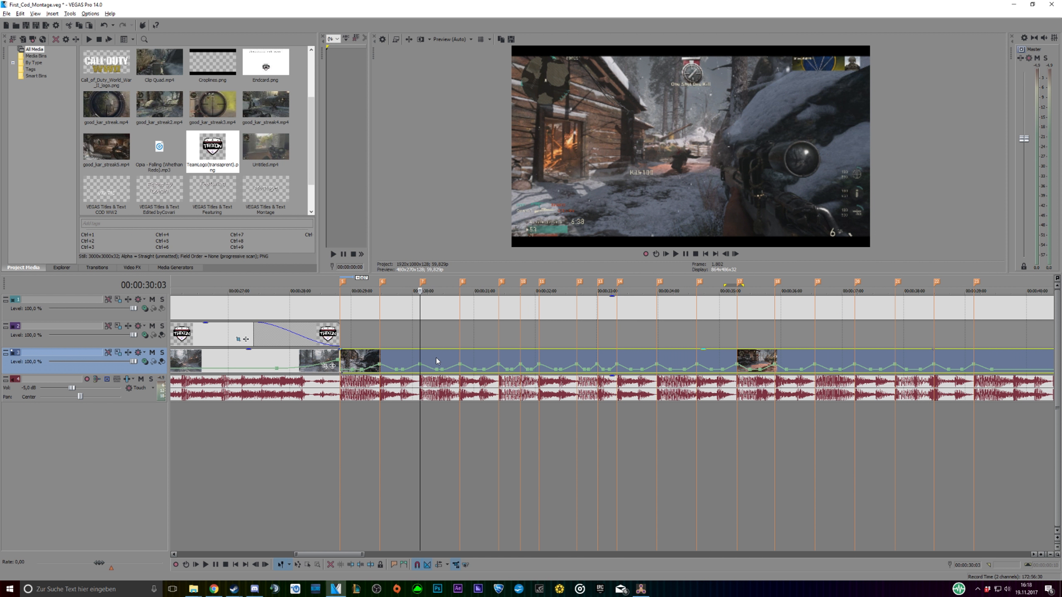
# Move the gameplay clip a few frames later again and restore its start edge to the end of the preceding clip
pyautogui.moveTo(436, 360); pyautogui.dragTo(445, 357)
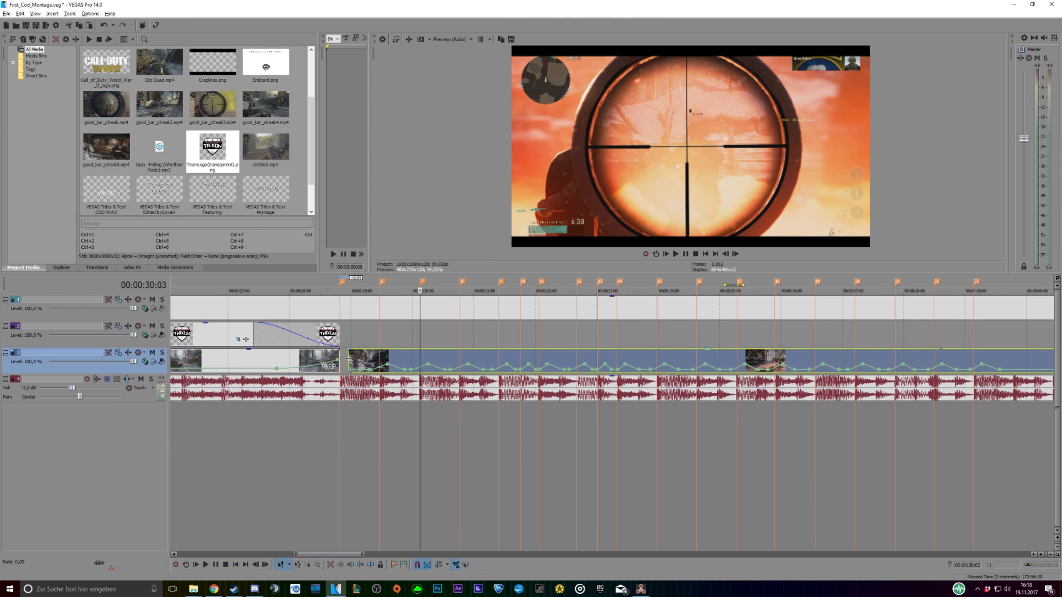
pyautogui.moveTo(349, 359); pyautogui.dragTo(341, 358)
# Play the montage twice from around the first beat marker to review the clip's sync with the music
pyautogui.click(336, 413)
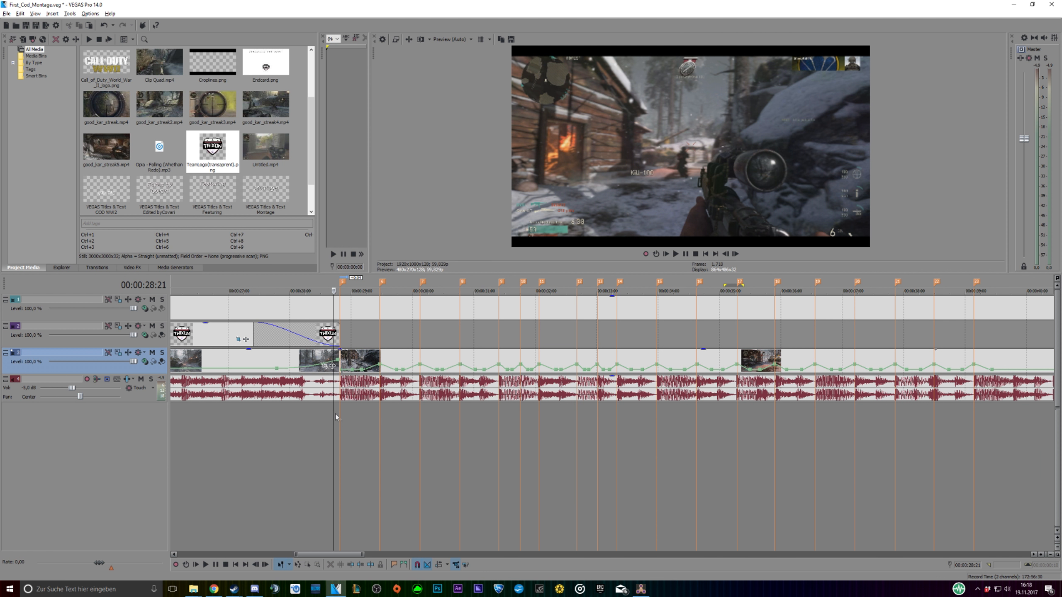
pyautogui.click(676, 254)
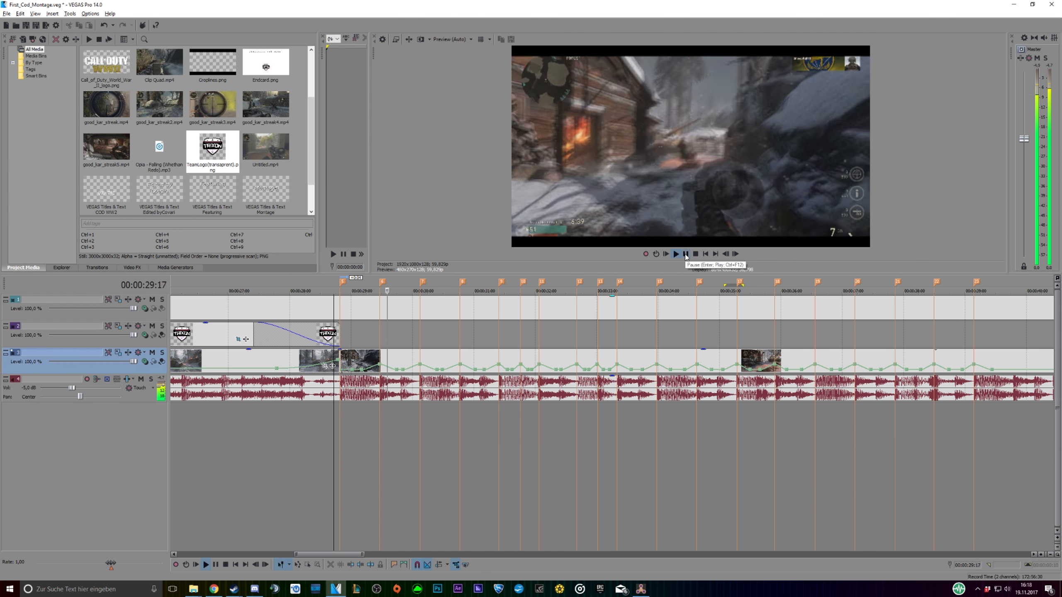
pyautogui.click(685, 255)
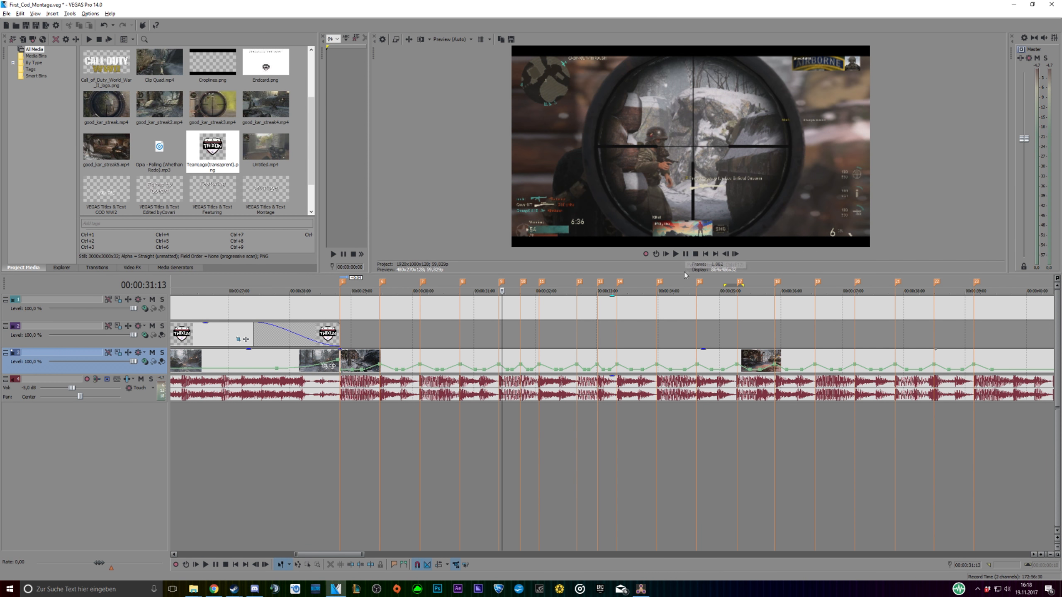
pyautogui.click(350, 432)
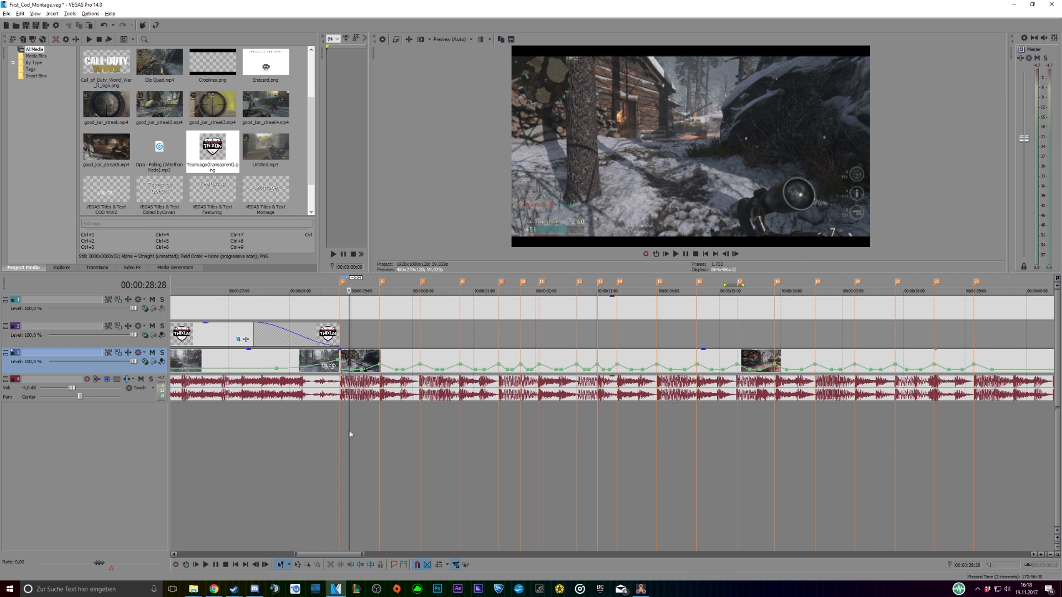
pyautogui.click(677, 255)
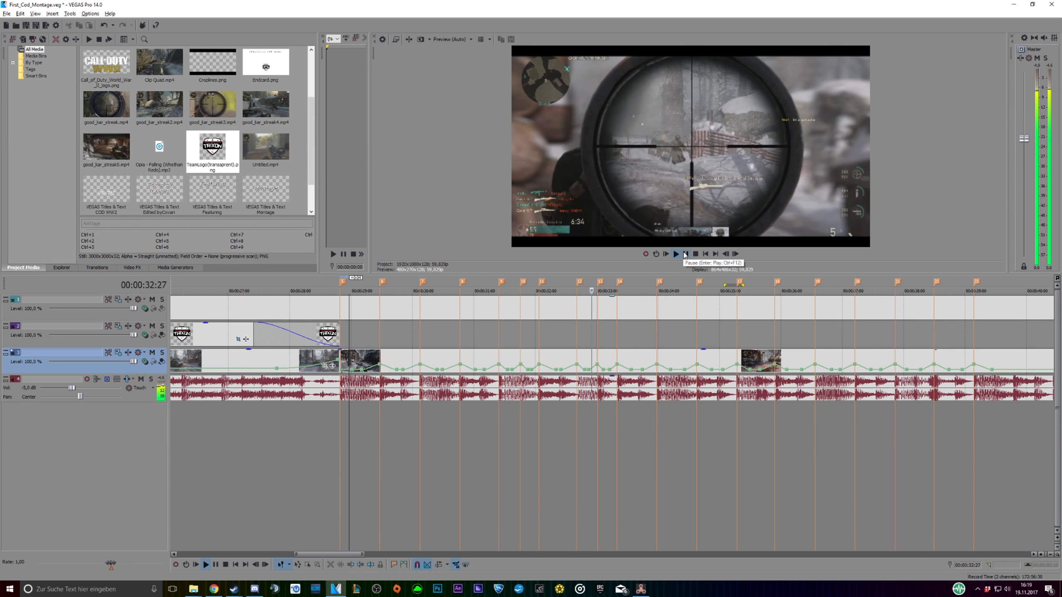
pyautogui.click(684, 254)
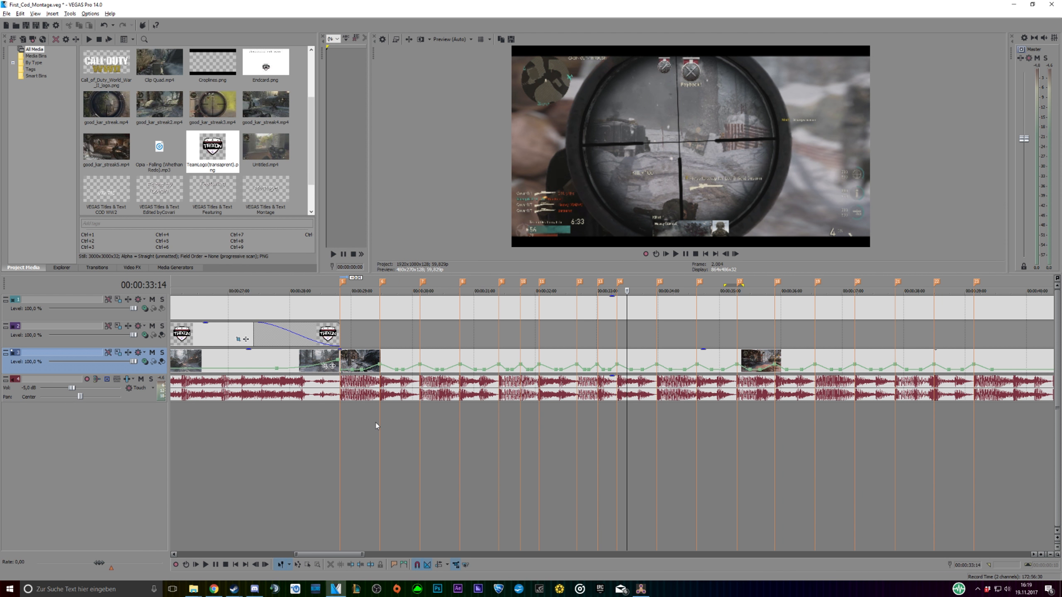
# Park the playhead at 00:00:29:14 and apply the Levels effect with its default preset to the gameplay clip
pyautogui.click(377, 426)
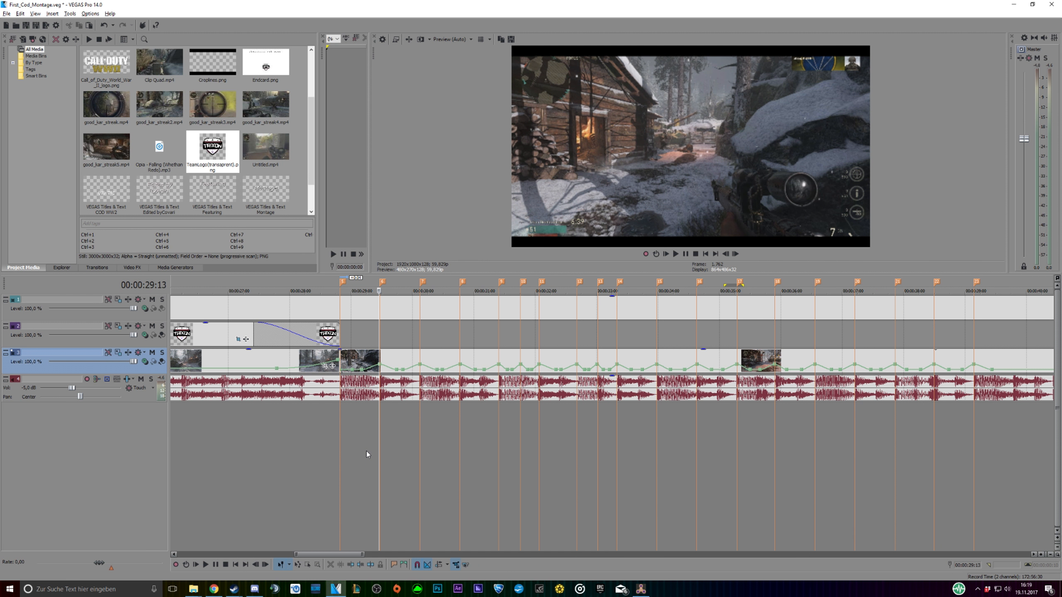
pyautogui.press('Right')
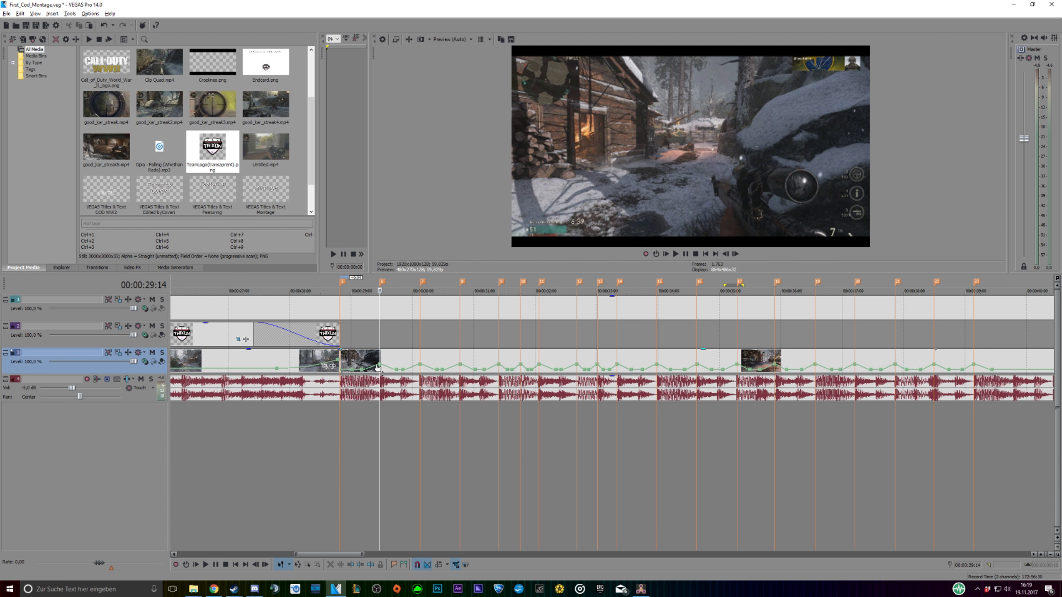
pyautogui.press('Left')
pyautogui.press('Right')
pyautogui.click(131, 267)
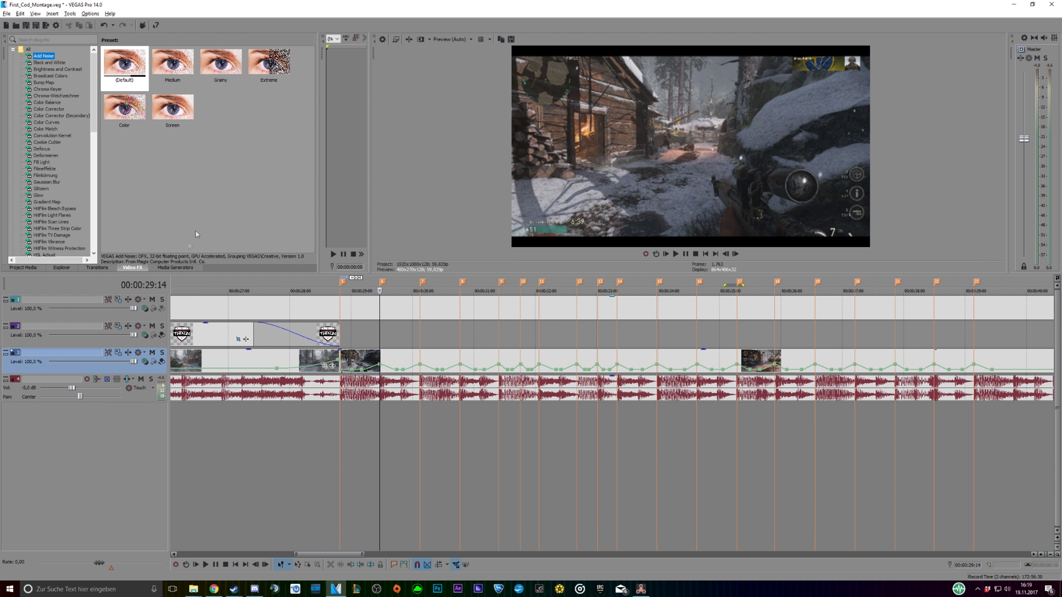
pyautogui.click(54, 42)
pyautogui.write('level')
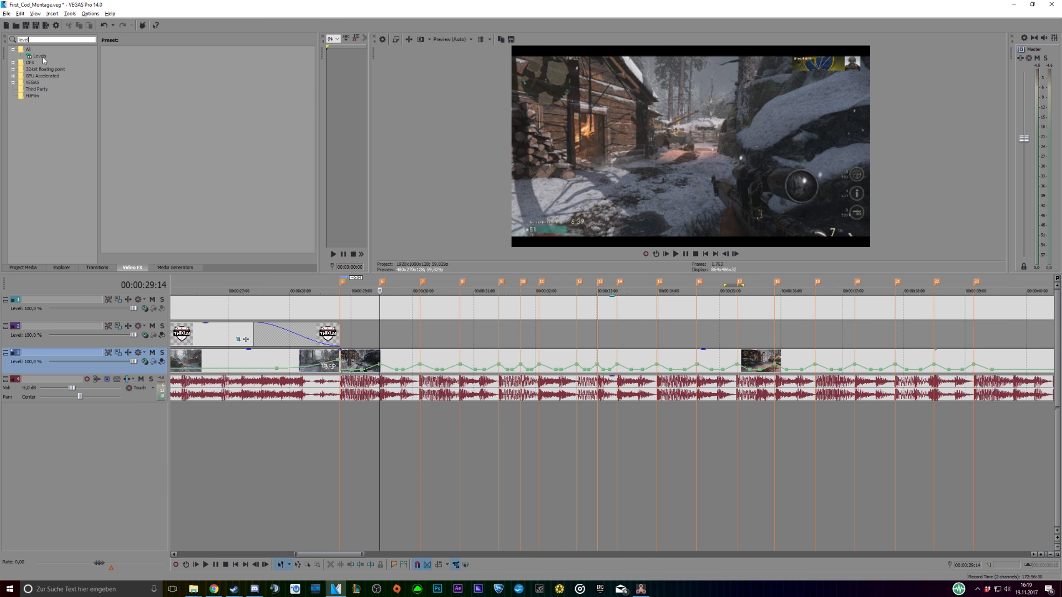
pyautogui.click(43, 57)
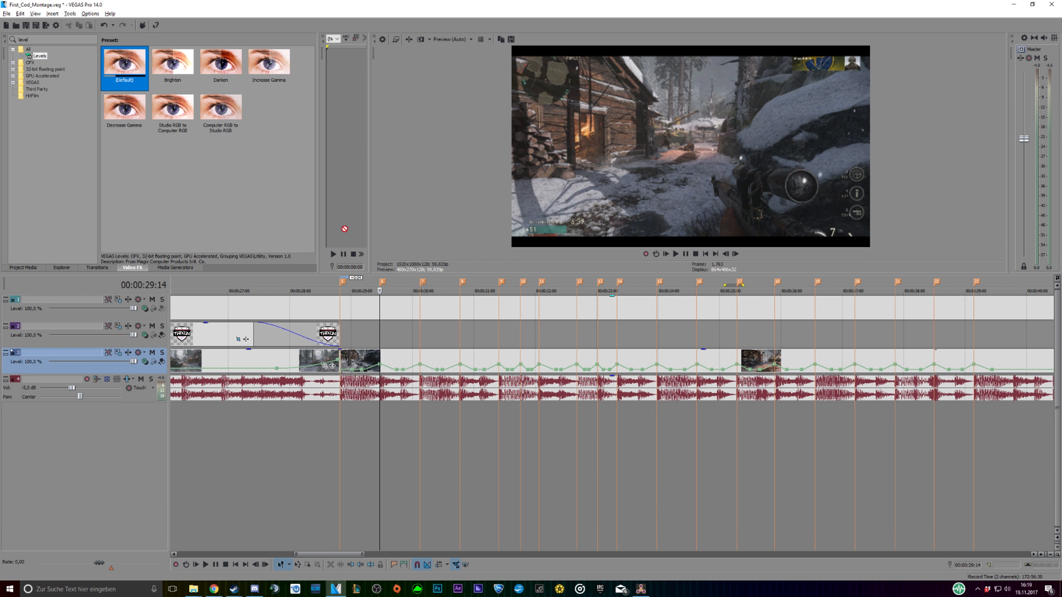
pyautogui.moveTo(406, 353); pyautogui.dragTo(405, 354)
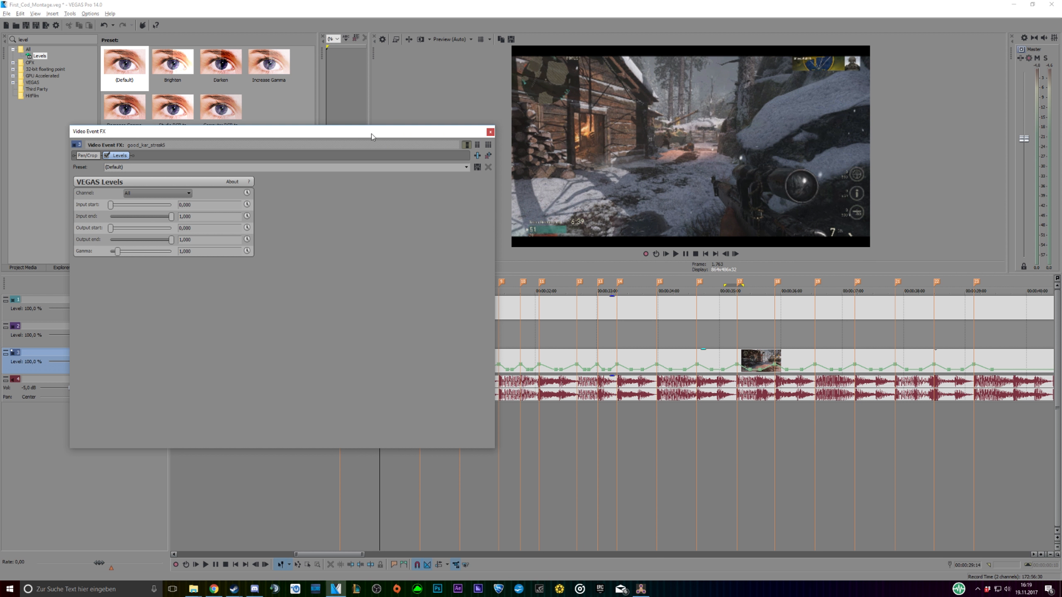
# Enable keyframe animation for the Levels effect's Input end, keeping both the effect window and the clip's start in view
pyautogui.moveTo(371, 133); pyautogui.dragTo(317, 99)
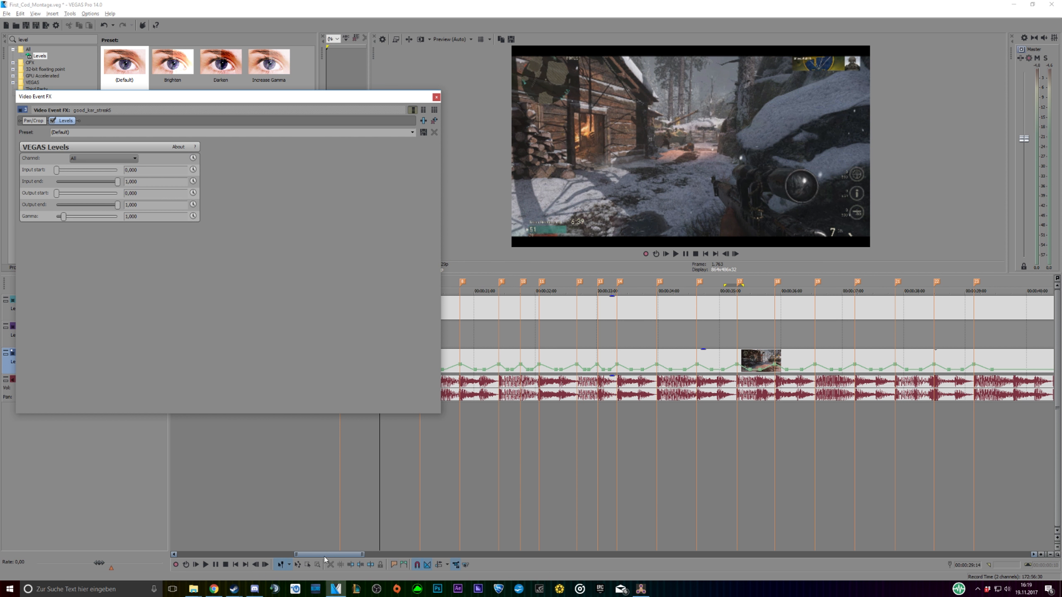
pyautogui.moveTo(328, 555); pyautogui.dragTo(310, 555)
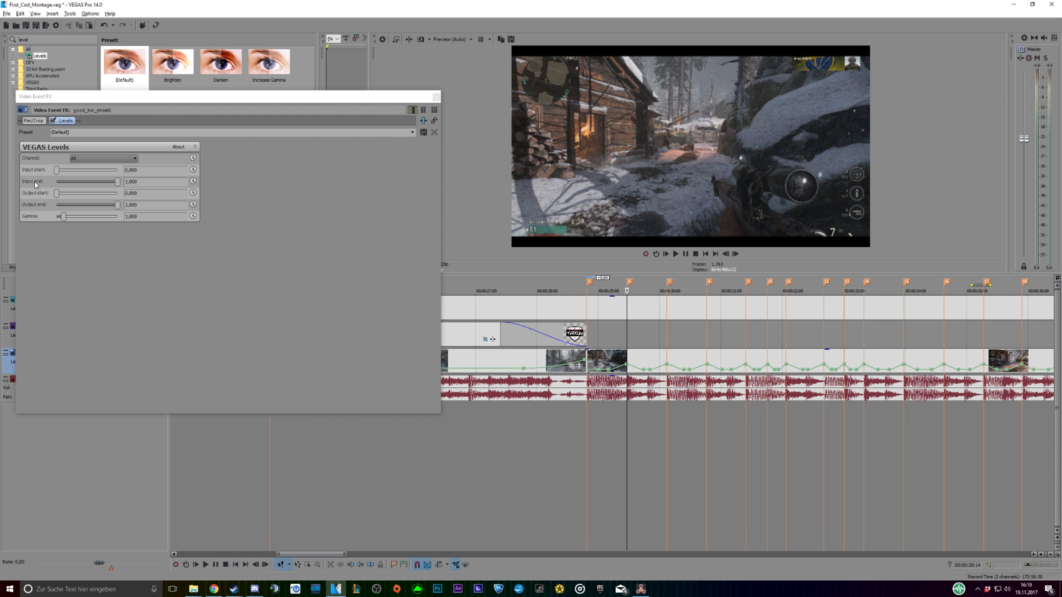
pyautogui.click(193, 182)
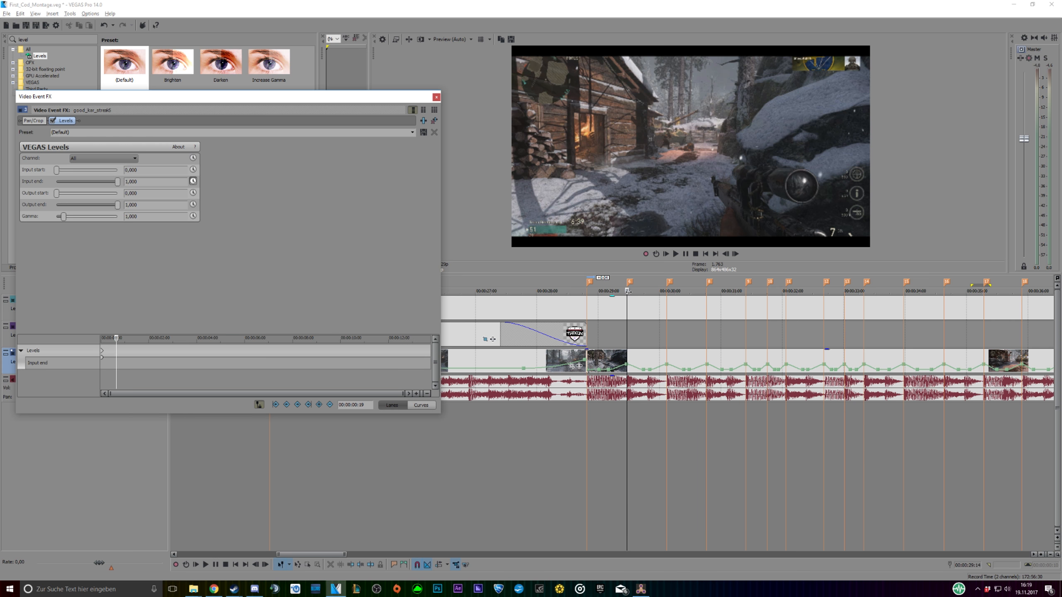
# Add an Input end keyframe one frame before the second beat marker, at 00:00:29:13
pyautogui.moveTo(627, 290); pyautogui.dragTo(605, 290)
pyautogui.moveTo(105, 346); pyautogui.dragTo(224, 343)
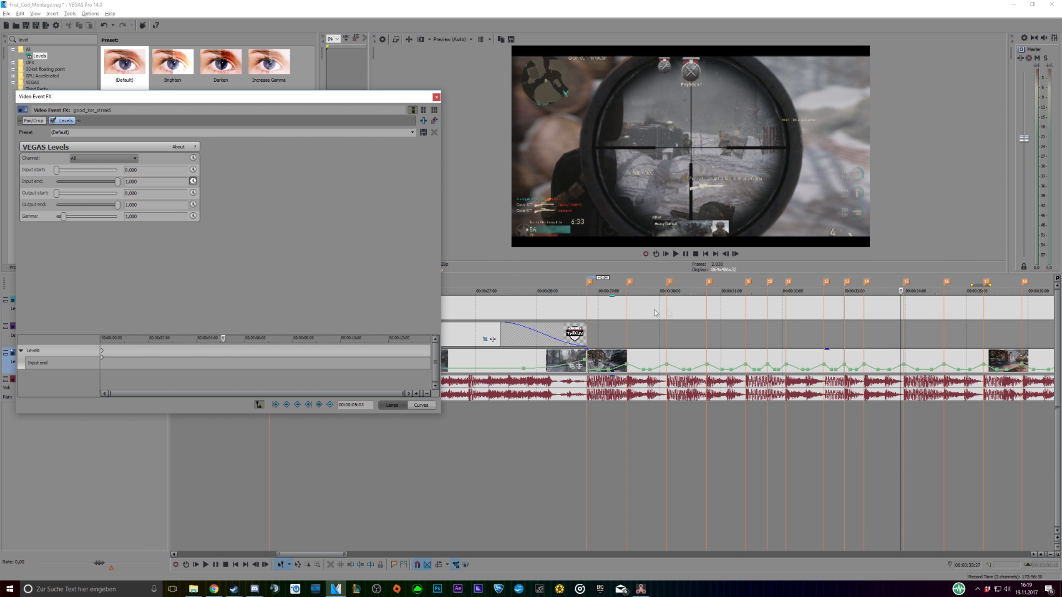
pyautogui.click(629, 282)
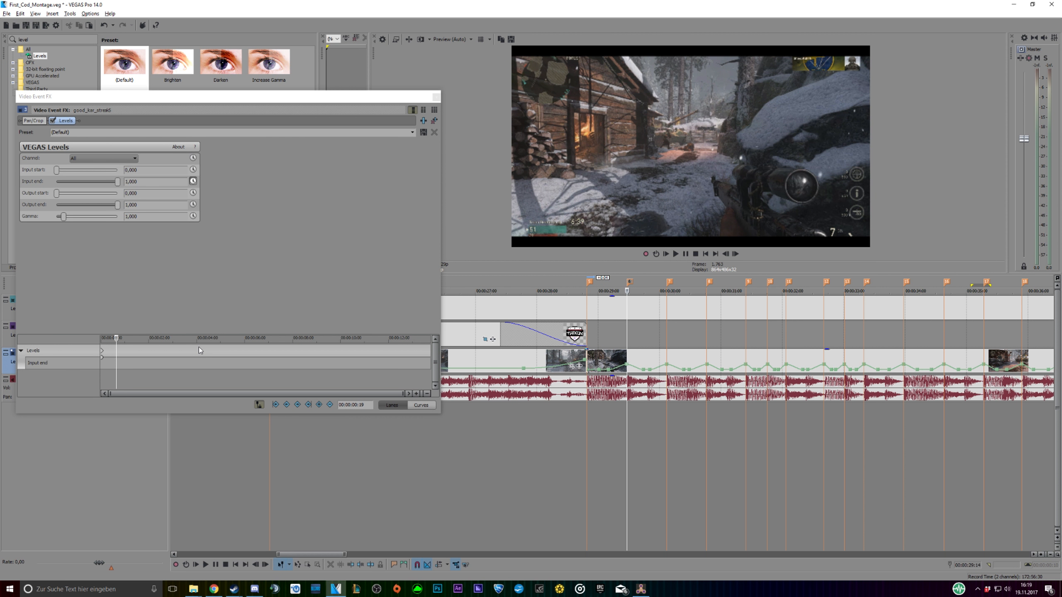
pyautogui.press('Left')
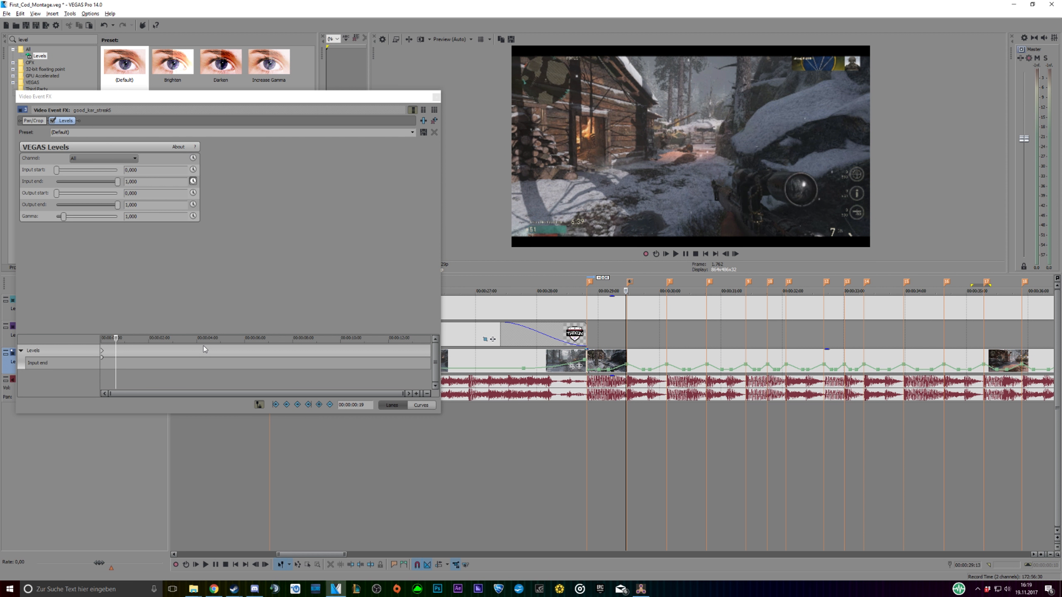
pyautogui.click(320, 404)
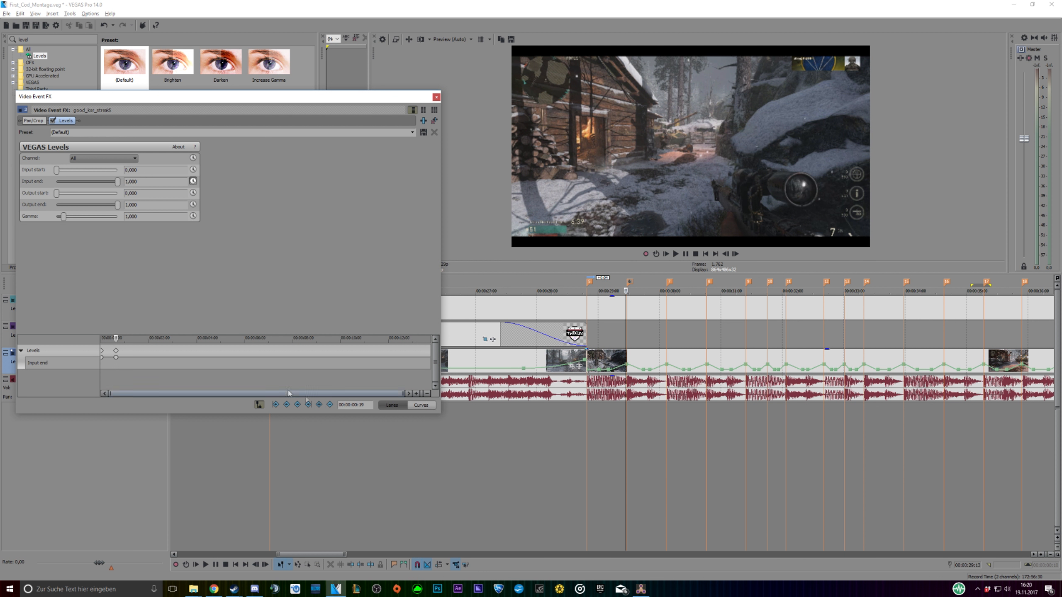
# Set the Levels Input end to 0,8 with a keyframe at the second beat marker, 00:00:29:14
pyautogui.click(630, 284)
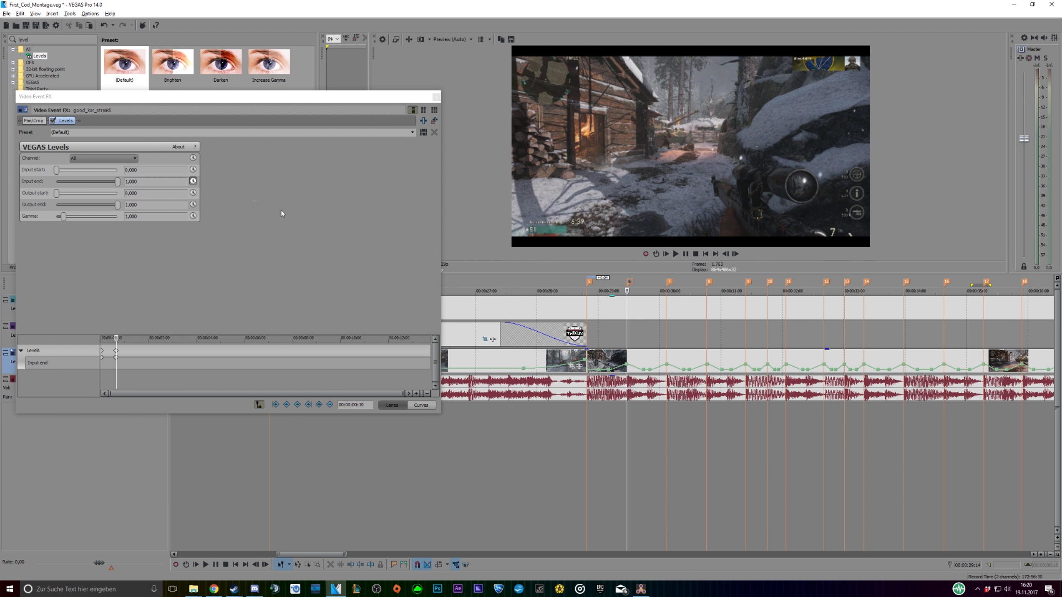
pyautogui.moveTo(142, 182); pyautogui.dragTo(110, 177)
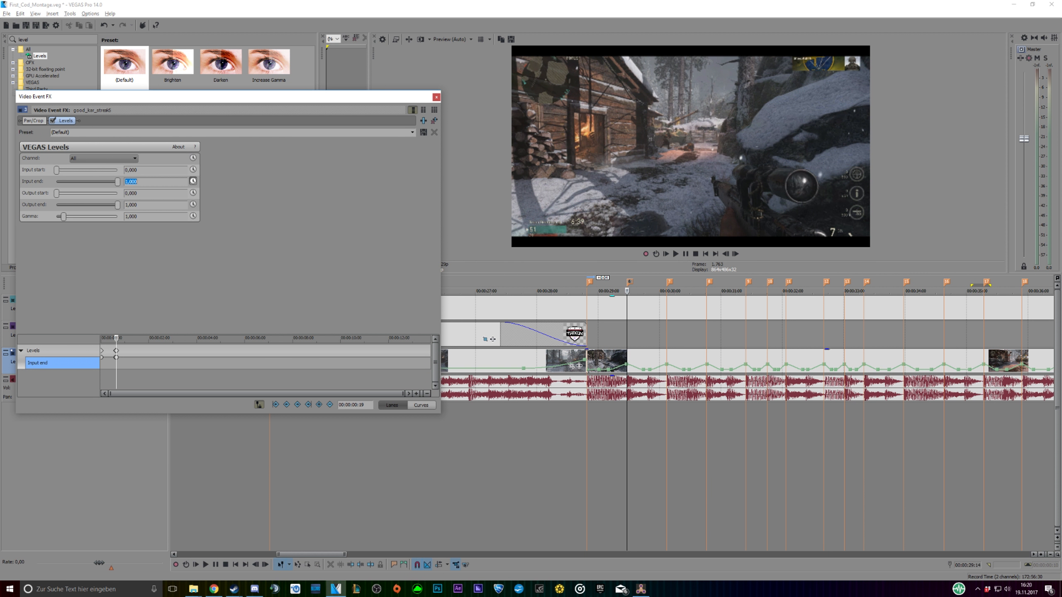
pyautogui.scroll(10, 140, 377)
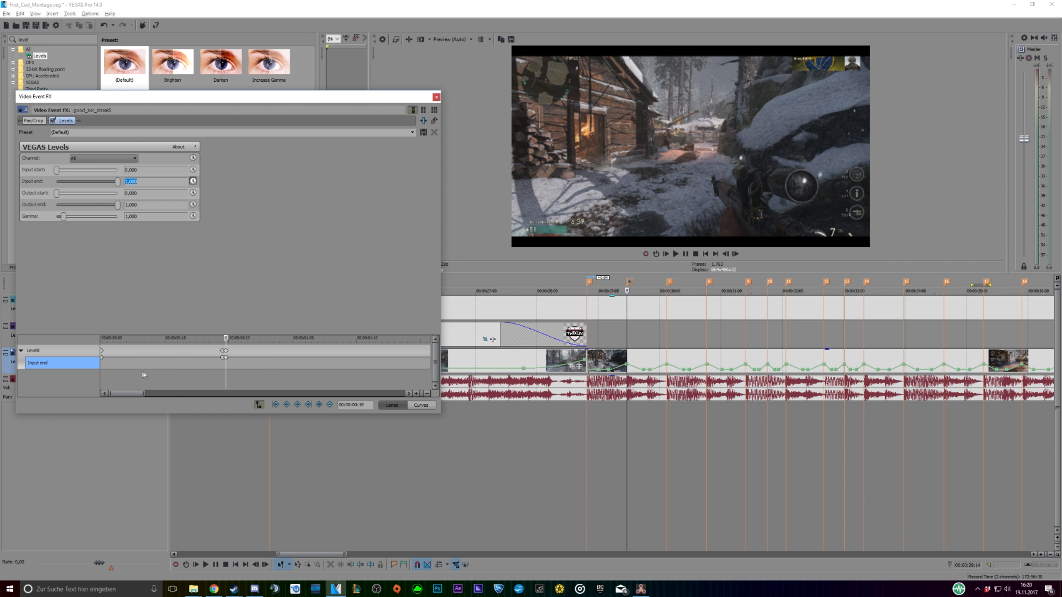
pyautogui.click(240, 370)
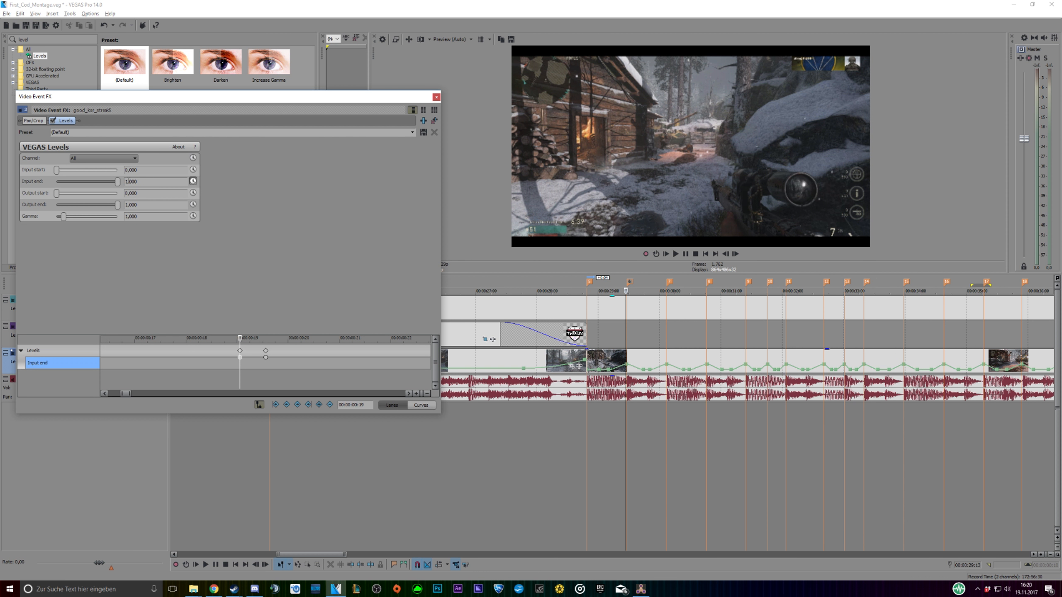
pyautogui.click(267, 372)
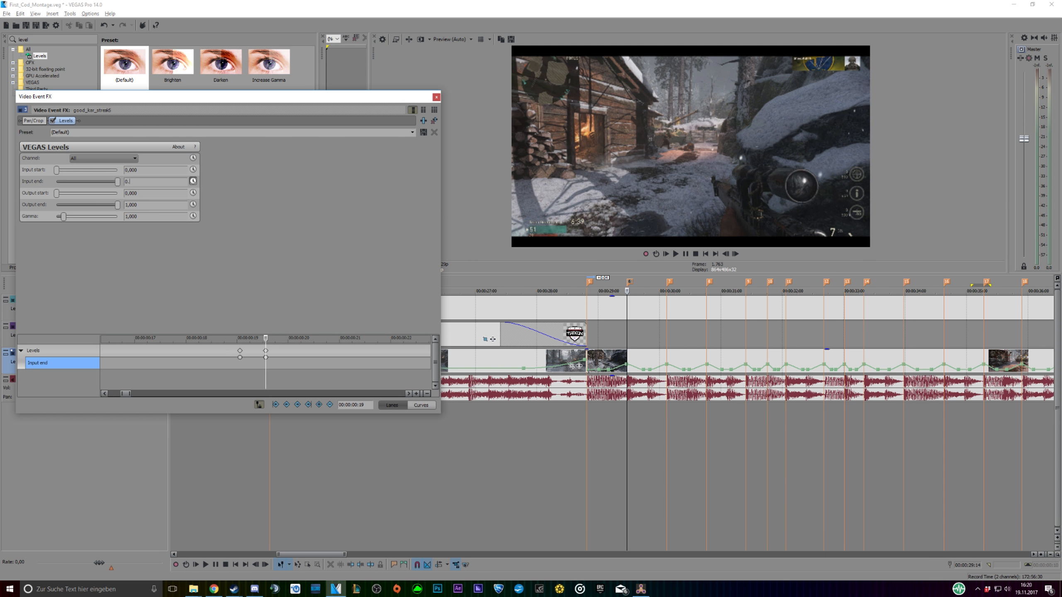
pyautogui.write('8')
pyautogui.press('Return')
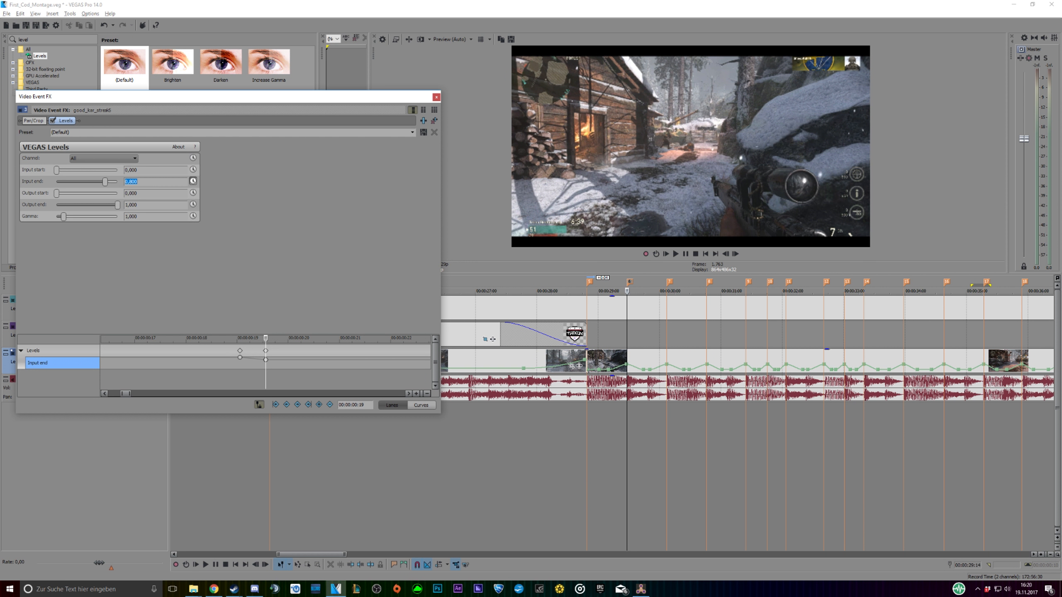
# Compare the frame just before the second beat marker with the frame at the marker to judge the Levels flash
pyautogui.click(260, 372)
pyautogui.click(255, 375)
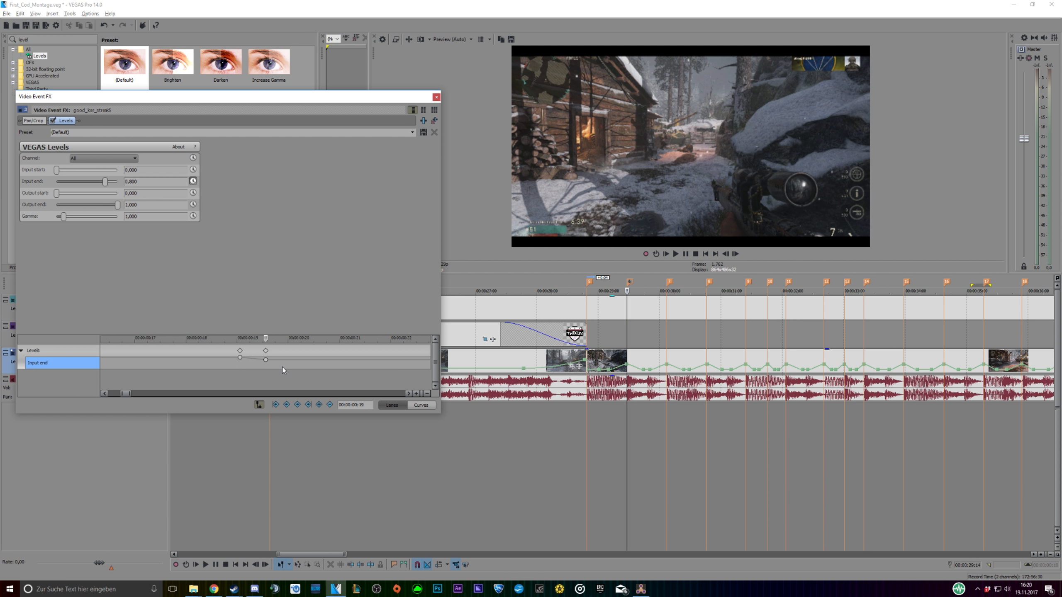
pyautogui.press('Right')
pyautogui.press('Left')
pyautogui.press('Right')
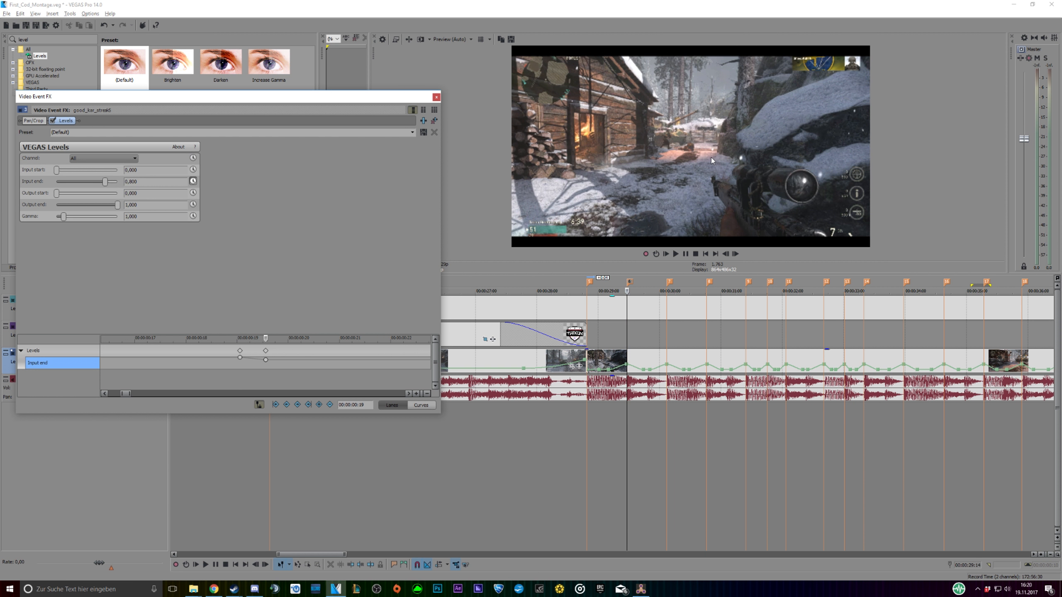
pyautogui.press('Left')
pyautogui.press('Right')
# Set the Levels Input end back to 1 with a keyframe at 00:00:29:23
pyautogui.scroll(-2, 260, 382)
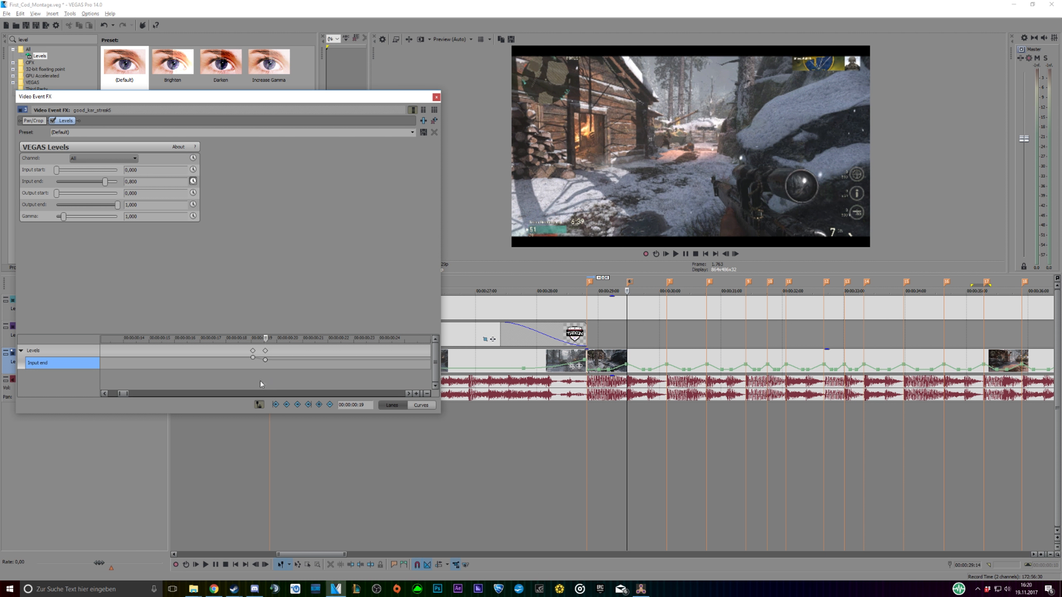
pyautogui.scroll(-2, 266, 367)
pyautogui.press('Right')
pyautogui.press('Right')
pyautogui.press('Right')
pyautogui.press('Right')
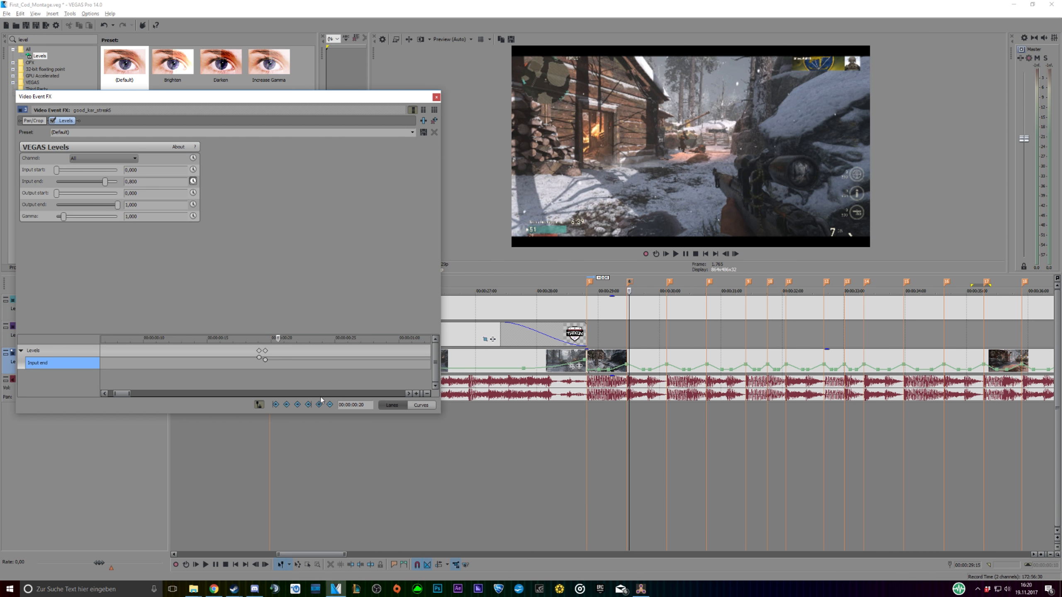
pyautogui.scroll(-2, 325, 384)
pyautogui.press('Right')
pyautogui.press('Right')
pyautogui.press('Right')
pyautogui.press('Right')
pyautogui.press('Right')
pyautogui.press('Right')
pyautogui.press('Right')
pyautogui.press('Right')
pyautogui.press('Right')
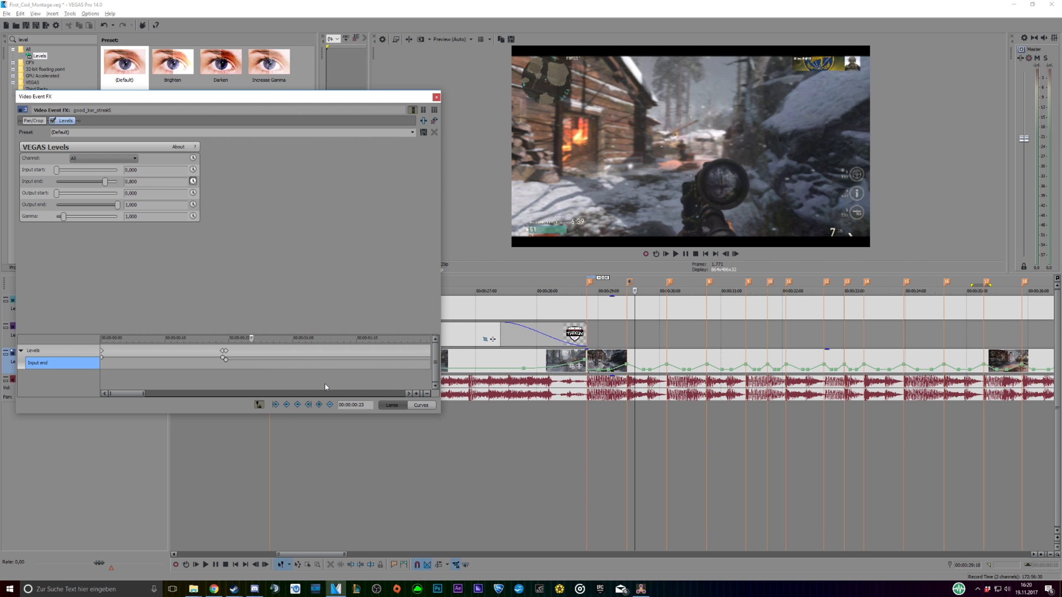
pyautogui.press('Right')
pyautogui.press('Right')
pyautogui.press('Right')
pyautogui.press('Right')
pyautogui.press('Right')
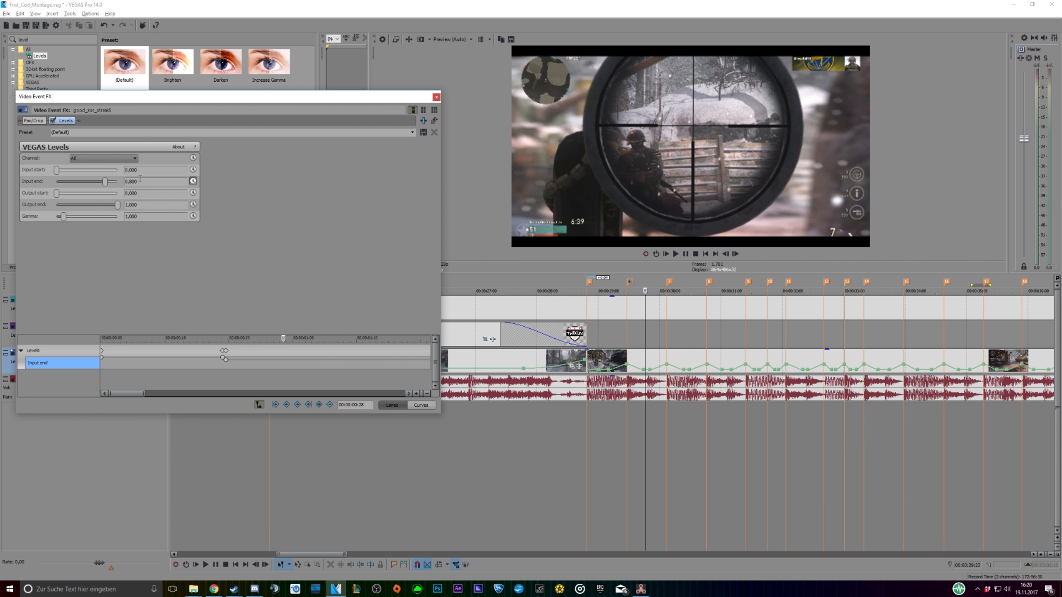
pyautogui.write('1')
pyautogui.press('Return')
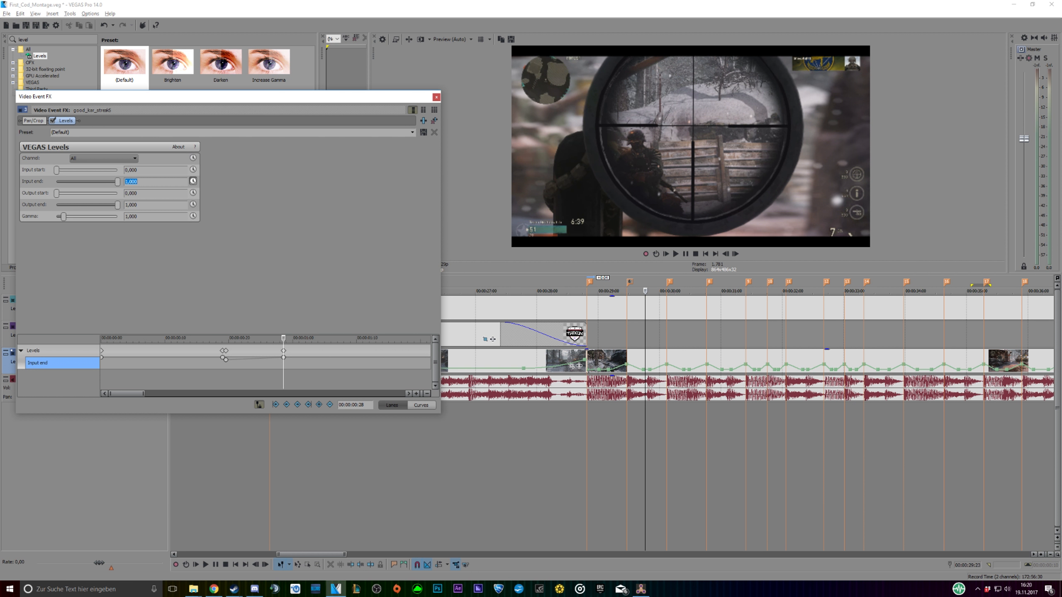
# Preview the Levels flash at the second beat marker, closing the effect window and replaying from the first marker
pyautogui.click(221, 375)
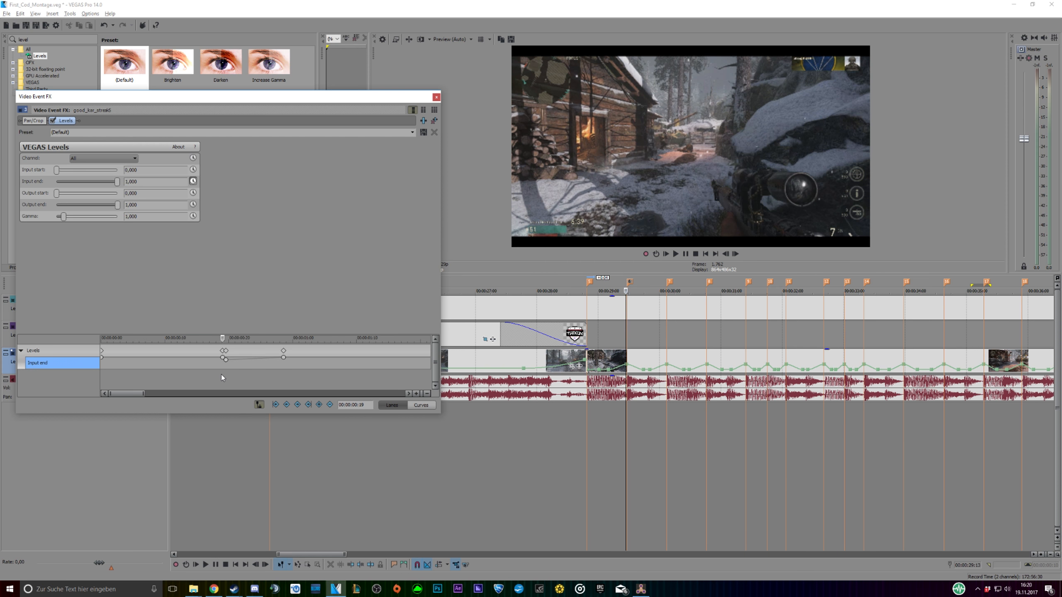
pyautogui.press('space')
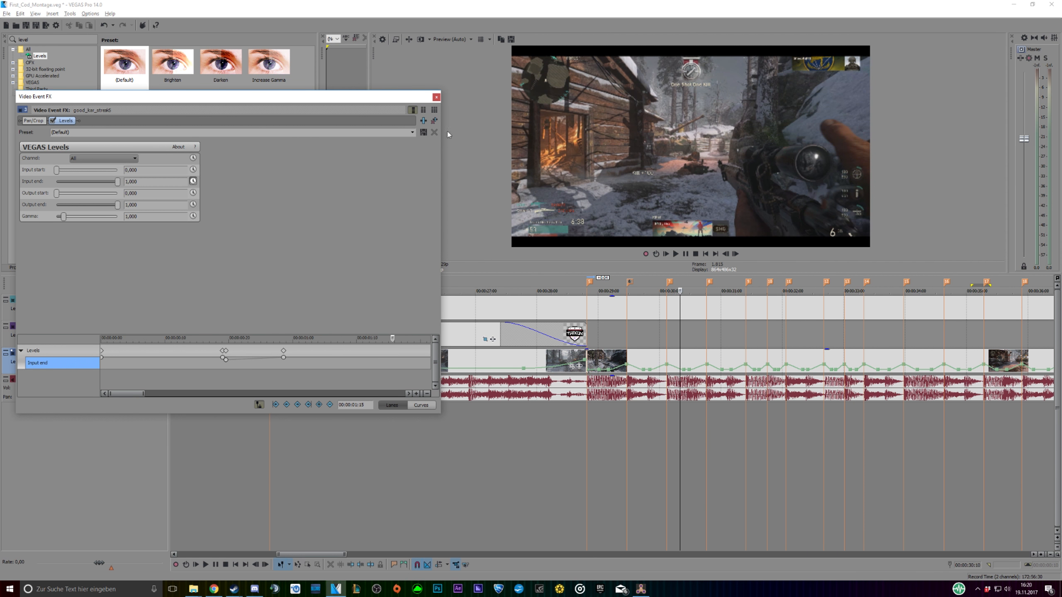
pyautogui.click(436, 98)
pyautogui.click(572, 427)
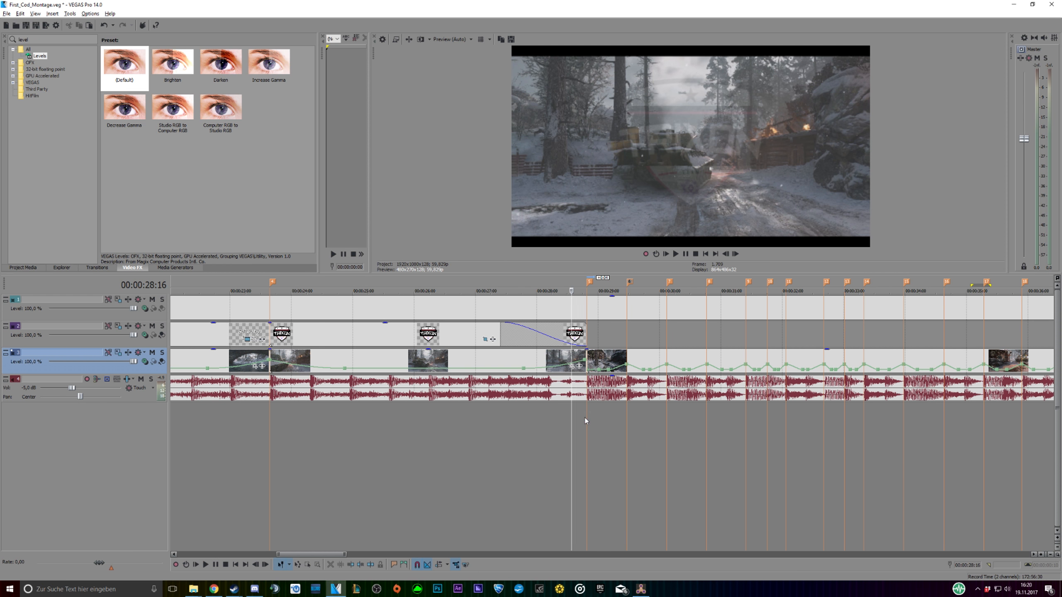
pyautogui.click(585, 418)
pyautogui.click(676, 254)
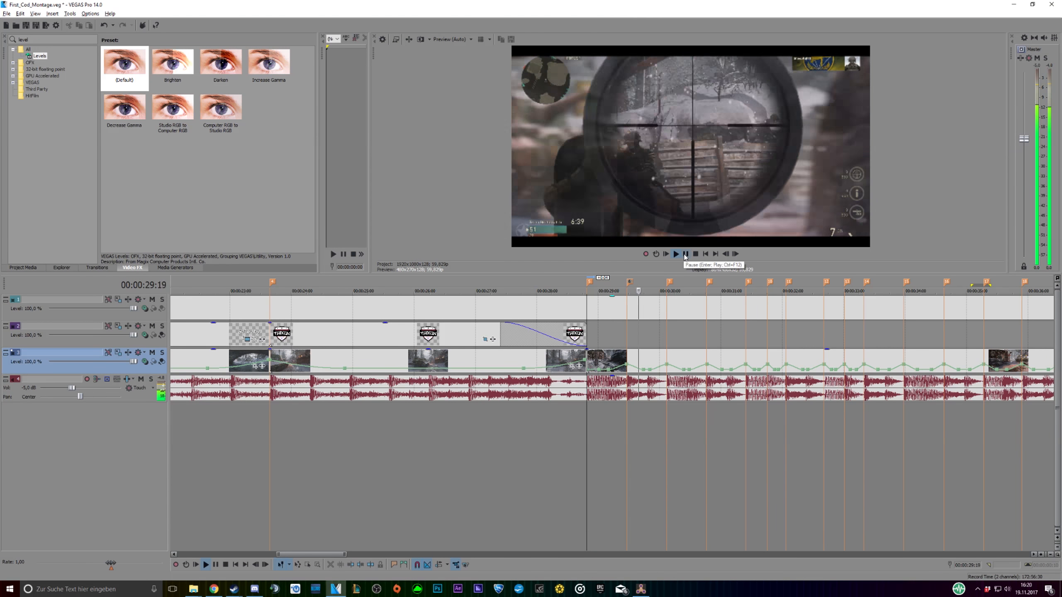
pyautogui.press('Return')
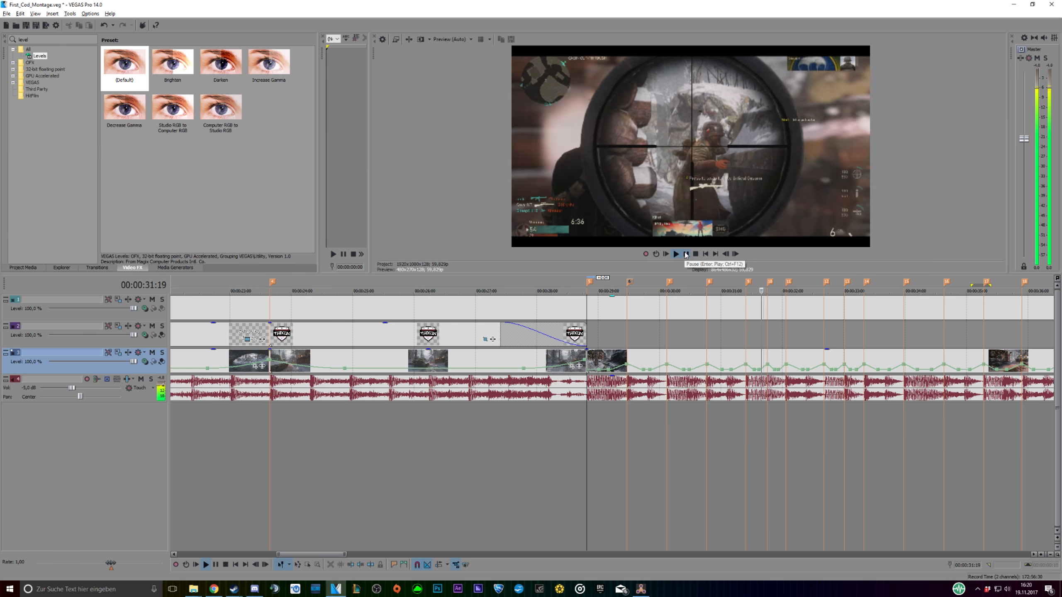
# Open the gameplay clip's Pan/Crop settings and park the playhead on the second beat marker at 00:00:29:14
pyautogui.click(631, 424)
pyautogui.scroll(-4, 687, 422)
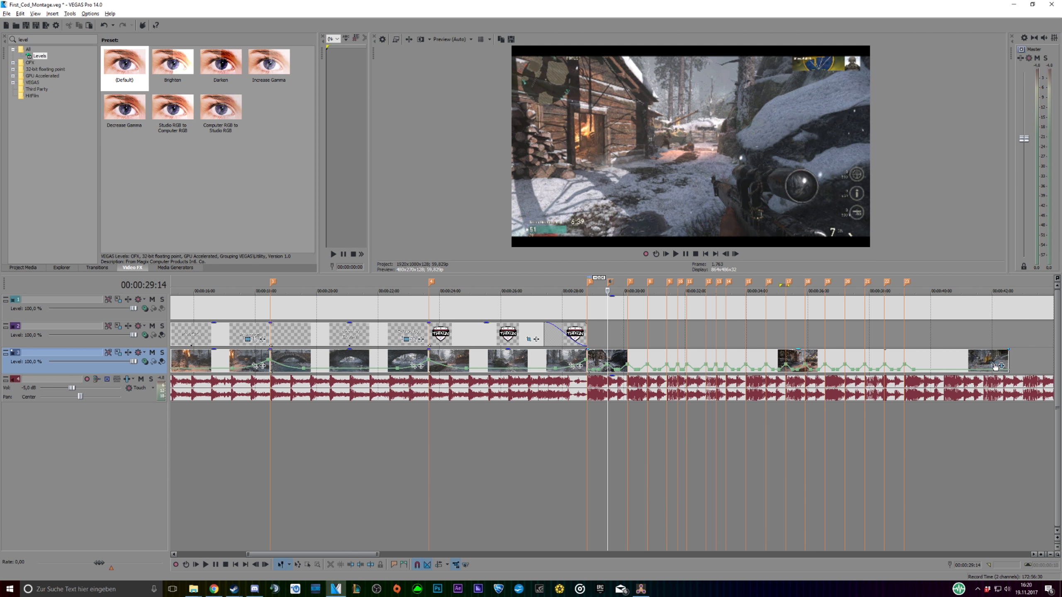
pyautogui.click(1000, 366)
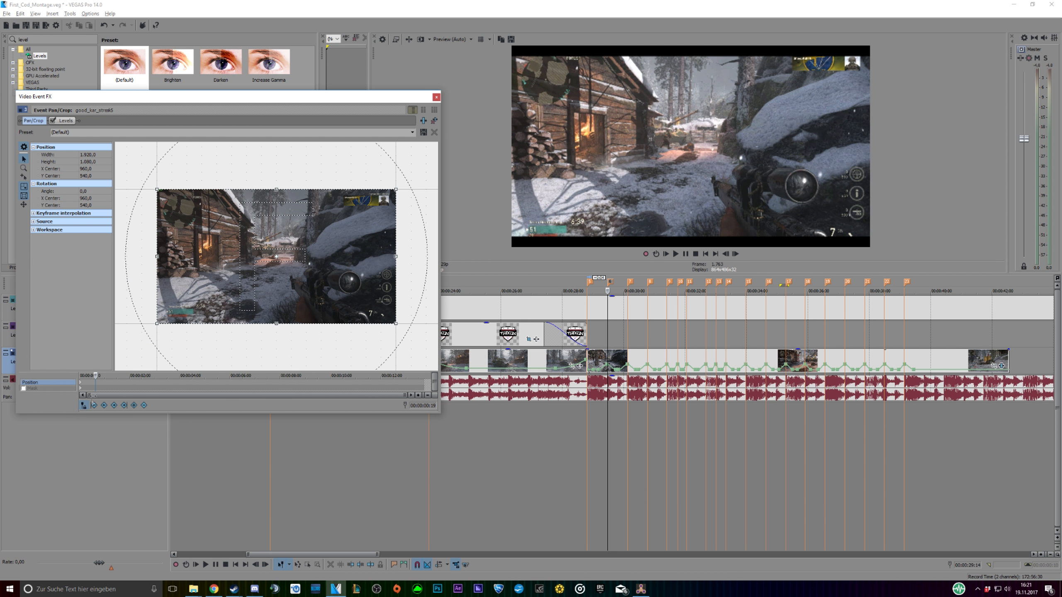
pyautogui.moveTo(95, 376); pyautogui.dragTo(130, 375)
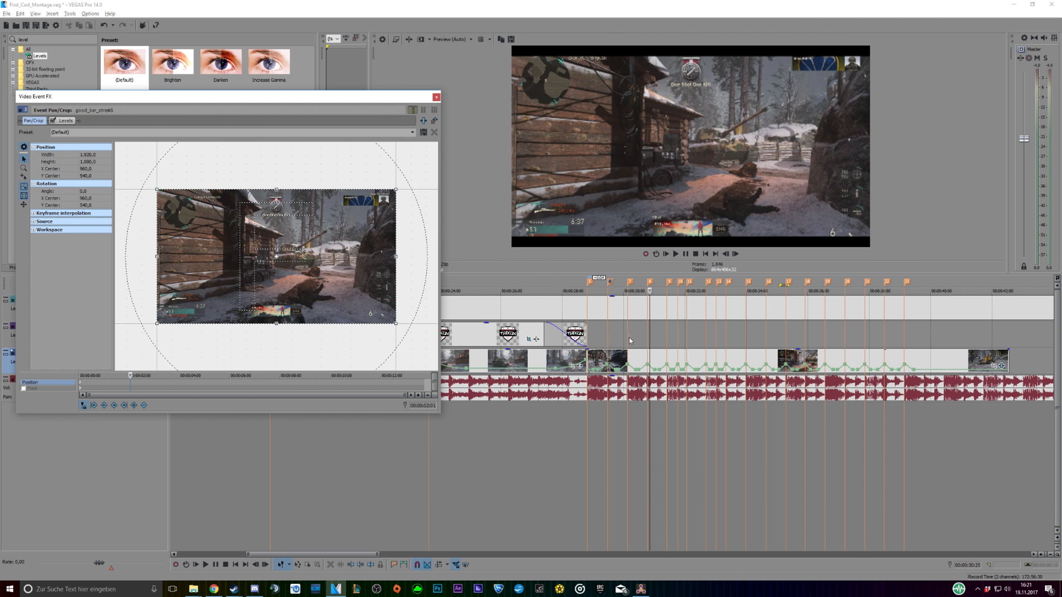
pyautogui.click(610, 287)
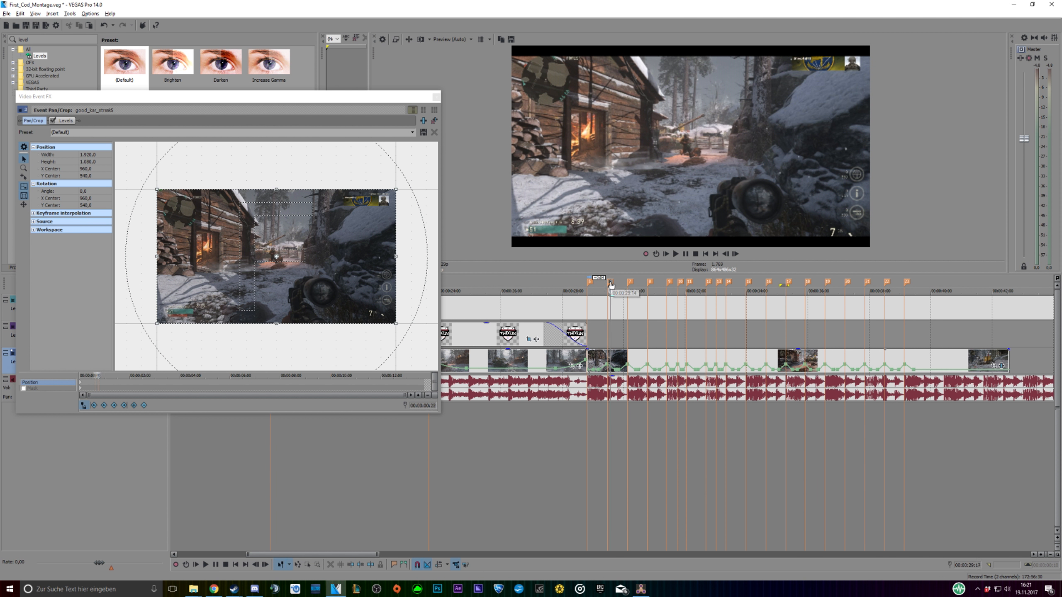
pyautogui.click(609, 283)
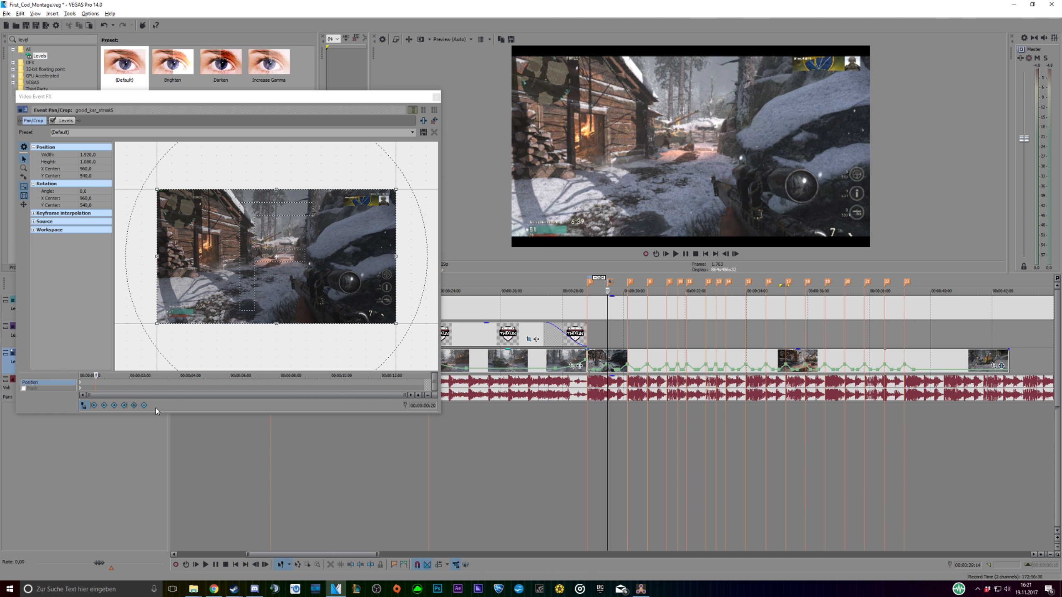
# Add a Pan/Crop position keyframe one frame before the second beat marker, at 00:00:29:13
pyautogui.press('Right')
pyautogui.press('Left')
pyautogui.press('Left')
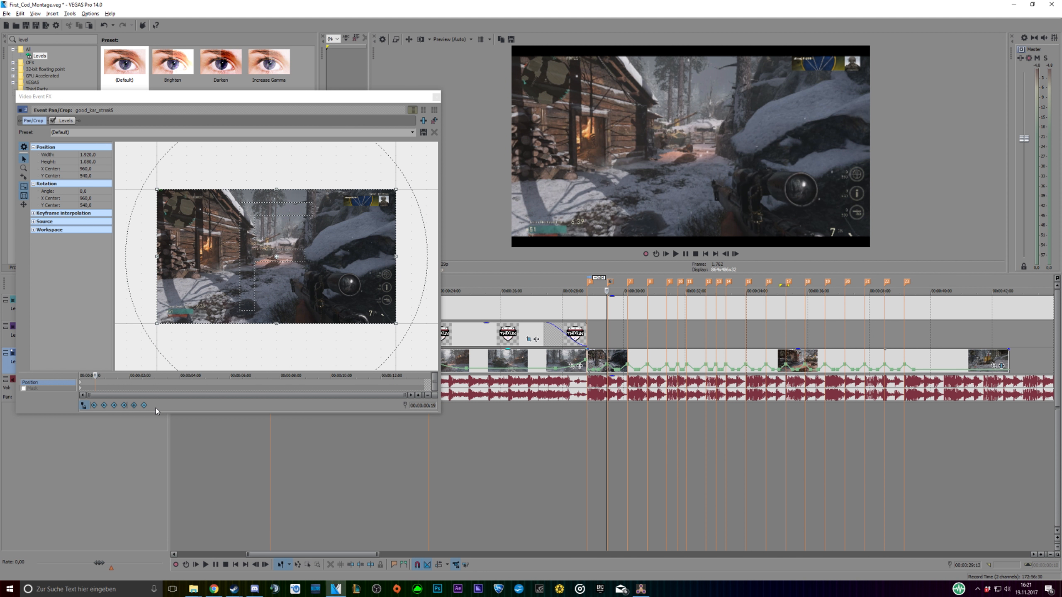
pyautogui.click(135, 406)
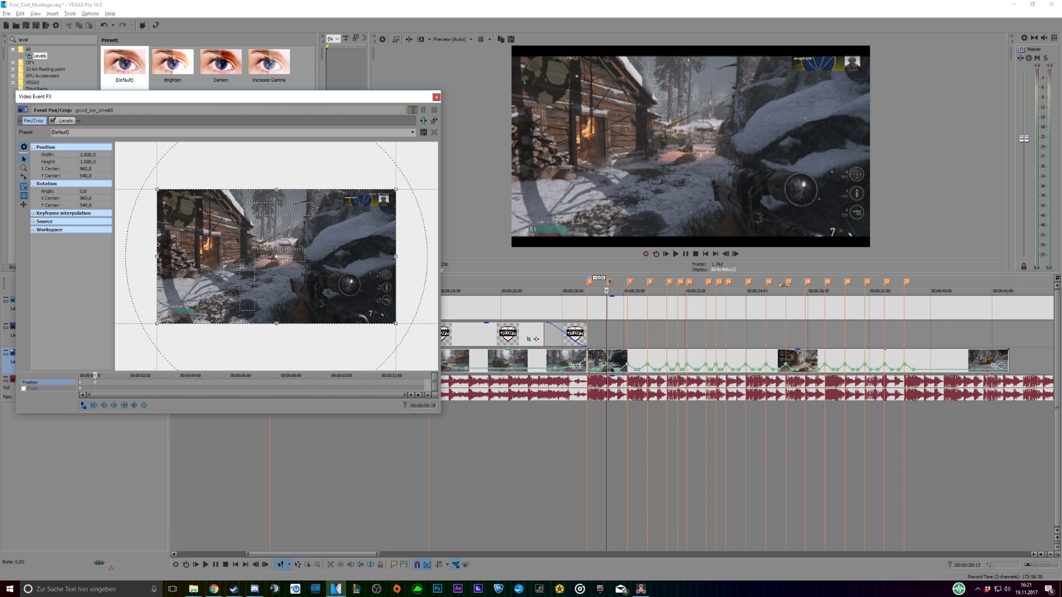
# At 00:00:29:14, shrink the Pan/Crop frame to about 1849 by 1040 and rotate it to about -0,4 degrees
pyautogui.press('Right')
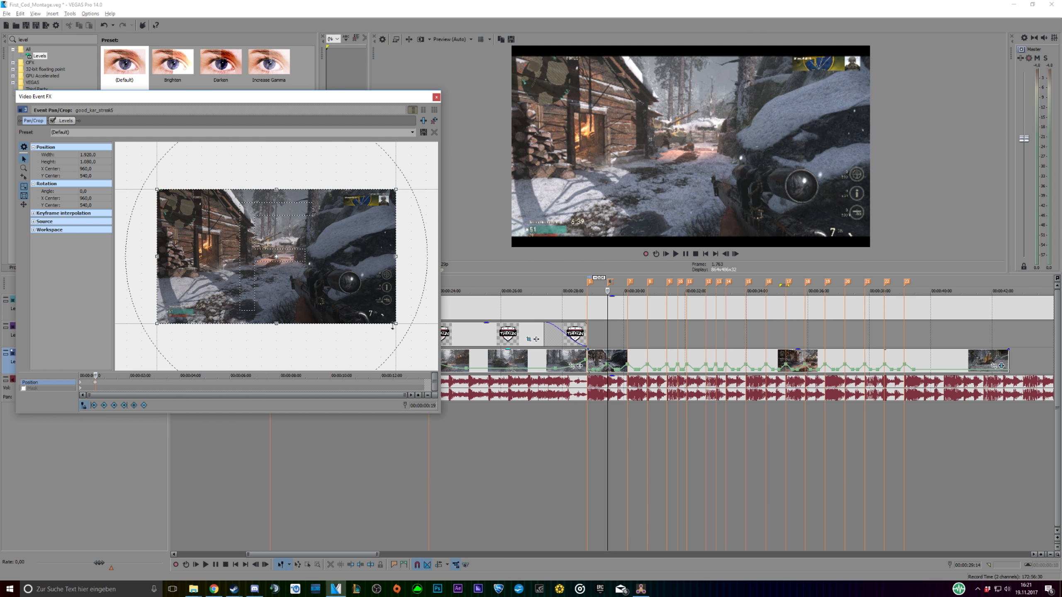
pyautogui.moveTo(395, 325); pyautogui.dragTo(392, 321)
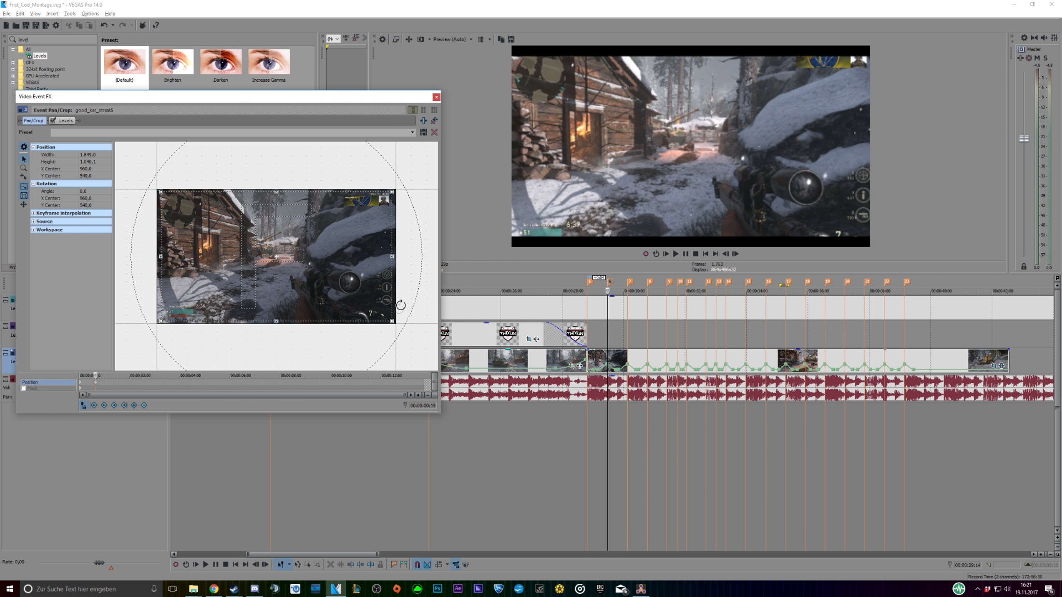
pyautogui.moveTo(416, 277)
pyautogui.mouseDown()
pyautogui.moveTo(408, 287)
pyautogui.moveTo(411, 256)
pyautogui.moveTo(412, 276)
pyautogui.mouseUp()
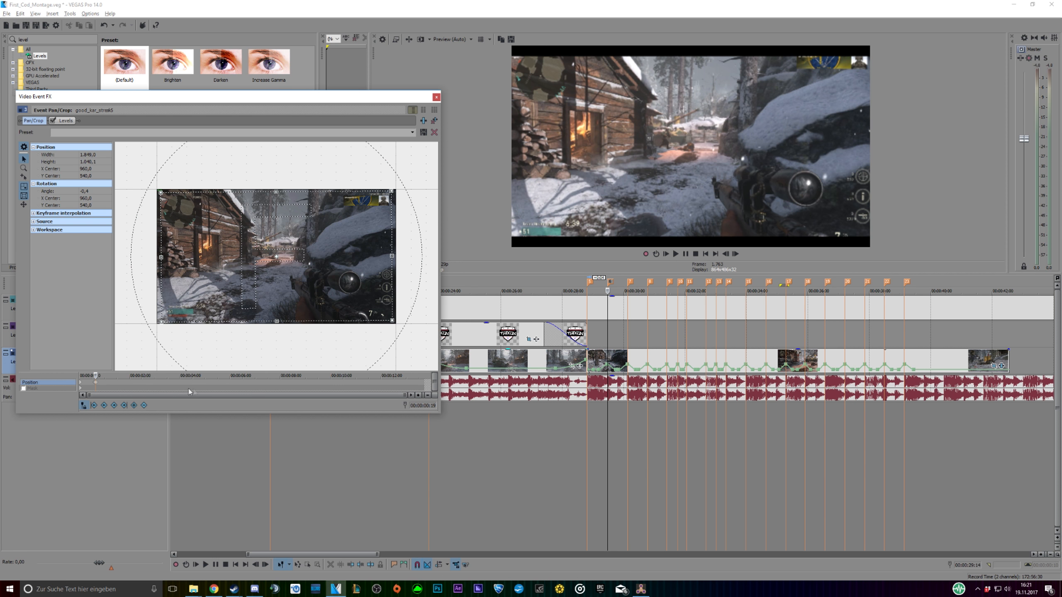
# Restore the Pan/Crop frame to its default at 00:00:29:24 and close the effect window
pyautogui.press('Right')
pyautogui.press('Right')
pyautogui.press('Right')
pyautogui.press('Right')
pyautogui.press('Right')
pyautogui.press('Right')
pyautogui.press('Right')
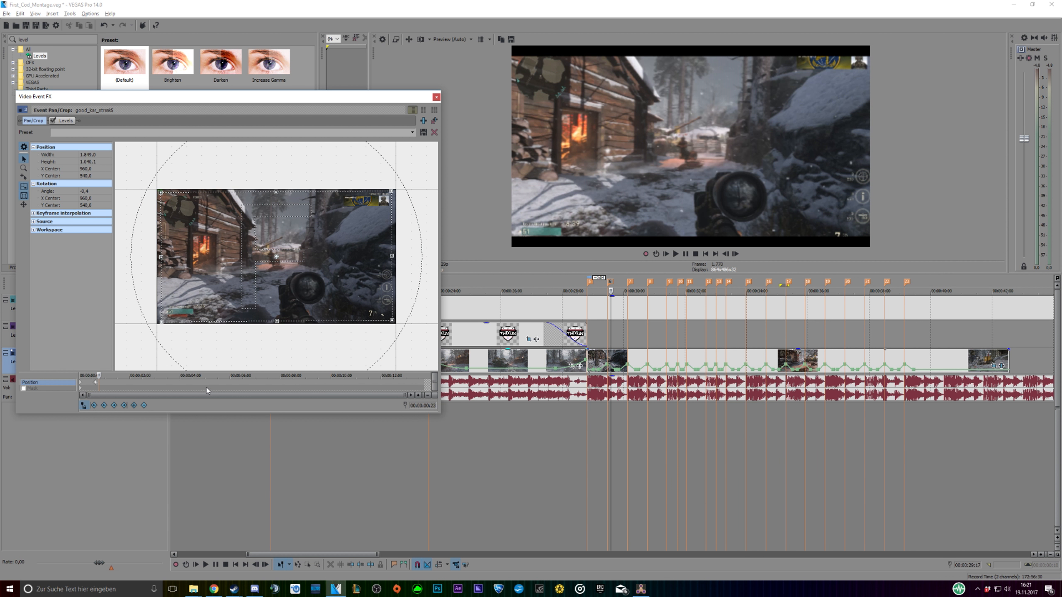
pyautogui.press('Right')
pyautogui.press('Right')
pyautogui.press('Right')
pyautogui.press('Right')
pyautogui.press('Right')
pyautogui.press('Right')
pyautogui.press('Right')
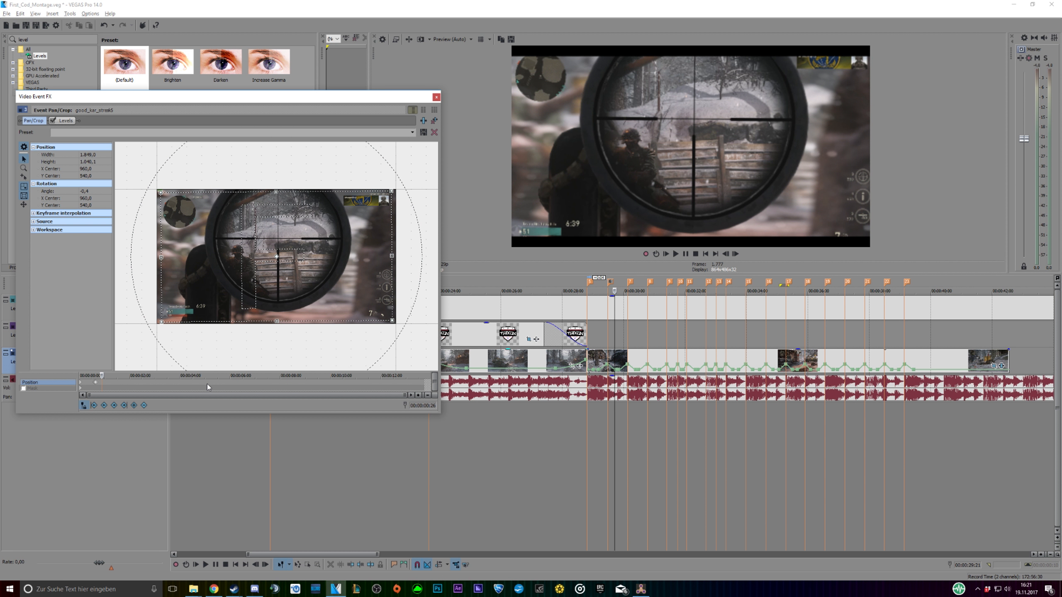
pyautogui.press('Right')
pyautogui.press('Right')
pyautogui.press('Right')
pyautogui.press('Right')
pyautogui.press('Right')
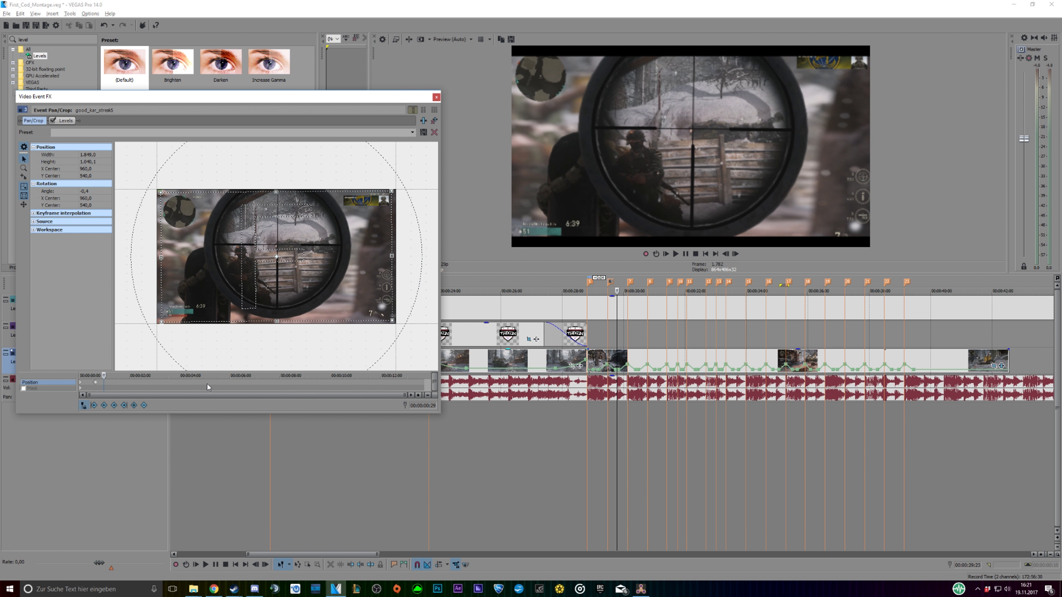
pyautogui.press('Right')
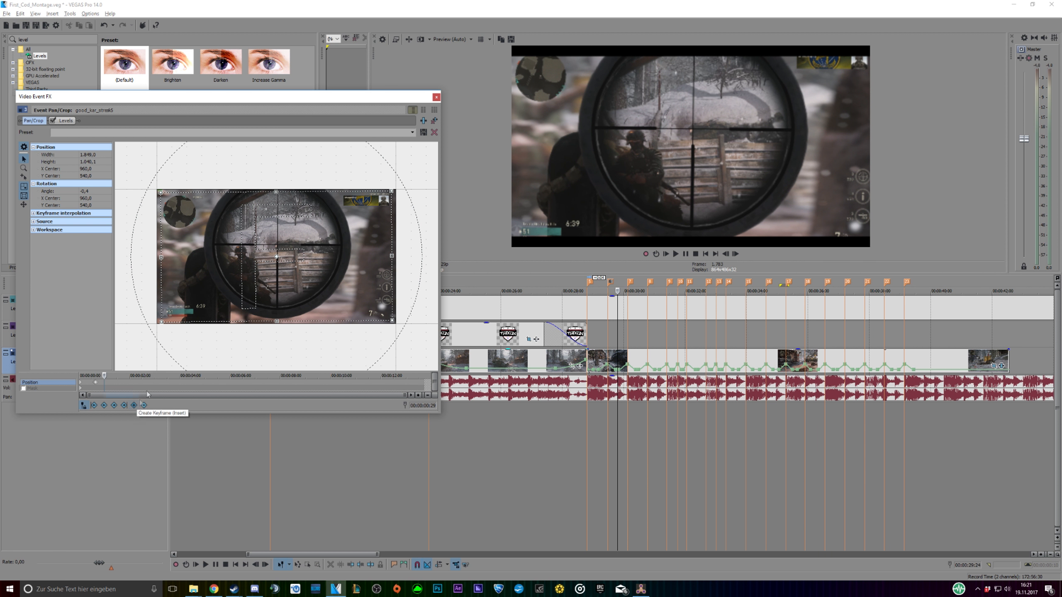
pyautogui.rightClick(228, 266)
pyautogui.rightClick(268, 219)
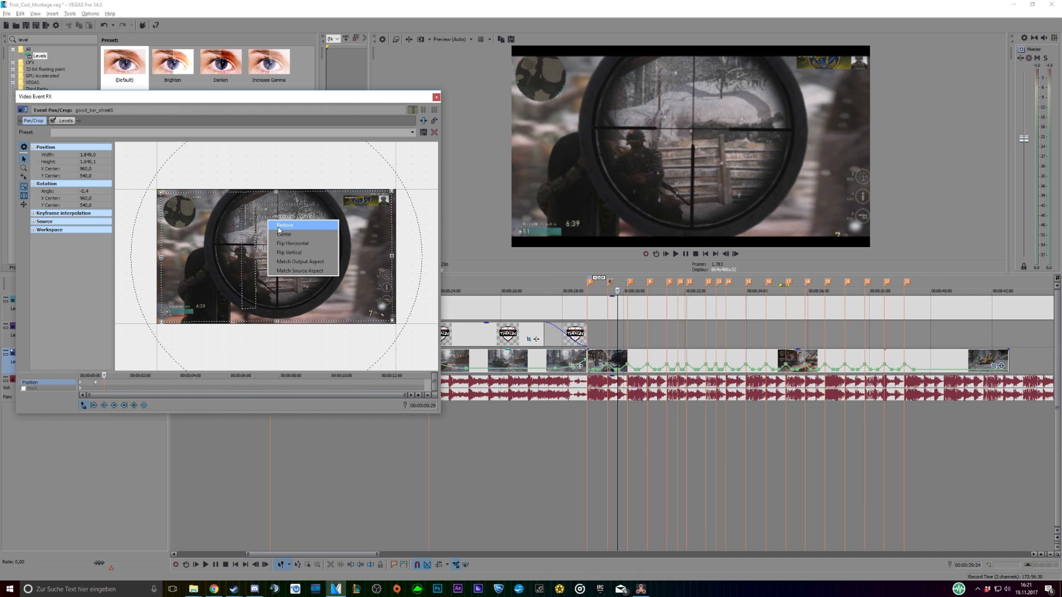
pyautogui.click(279, 226)
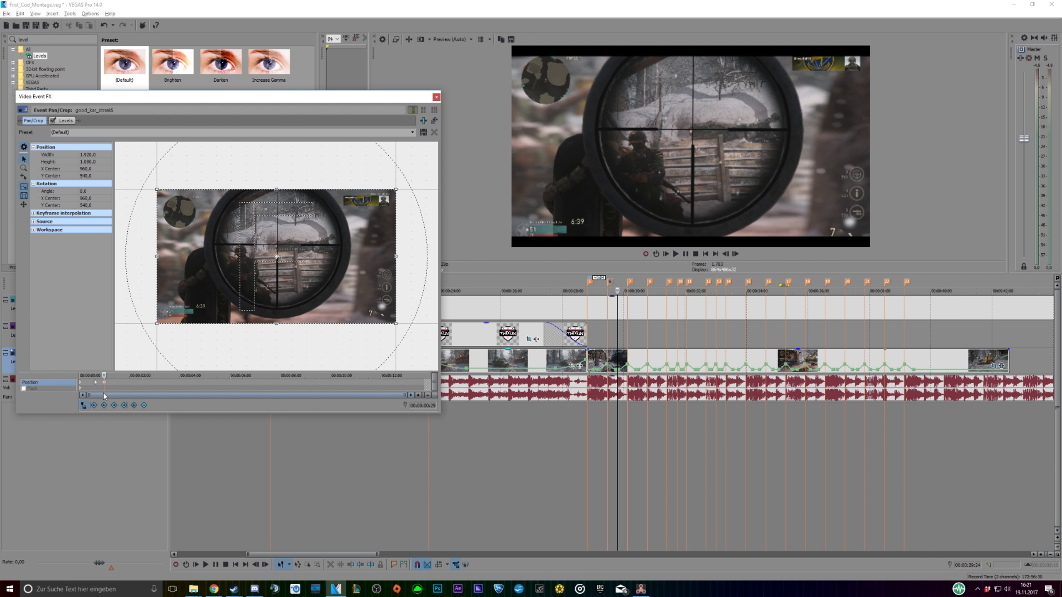
pyautogui.press('Left')
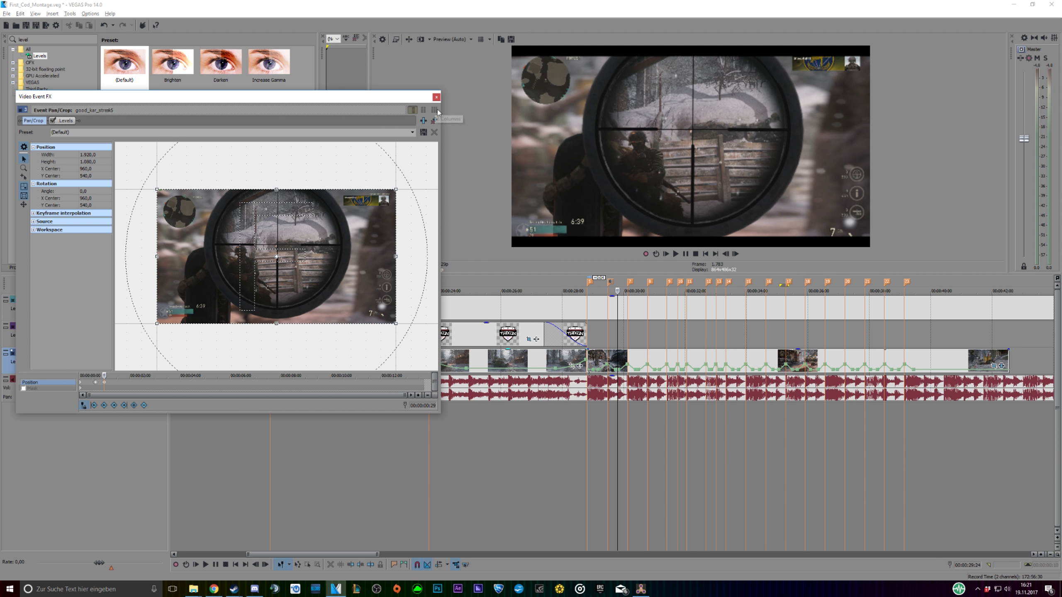
pyautogui.click(436, 96)
# Play back the gameplay clip from the first beat marker to preview the combined flash and zoom
pyautogui.click(590, 435)
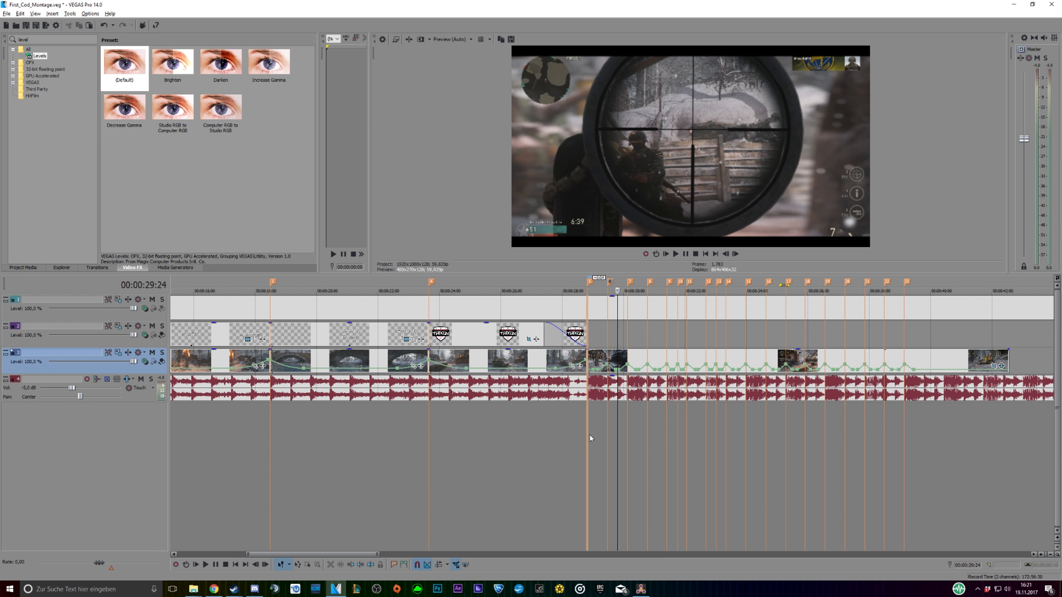
pyautogui.click(676, 254)
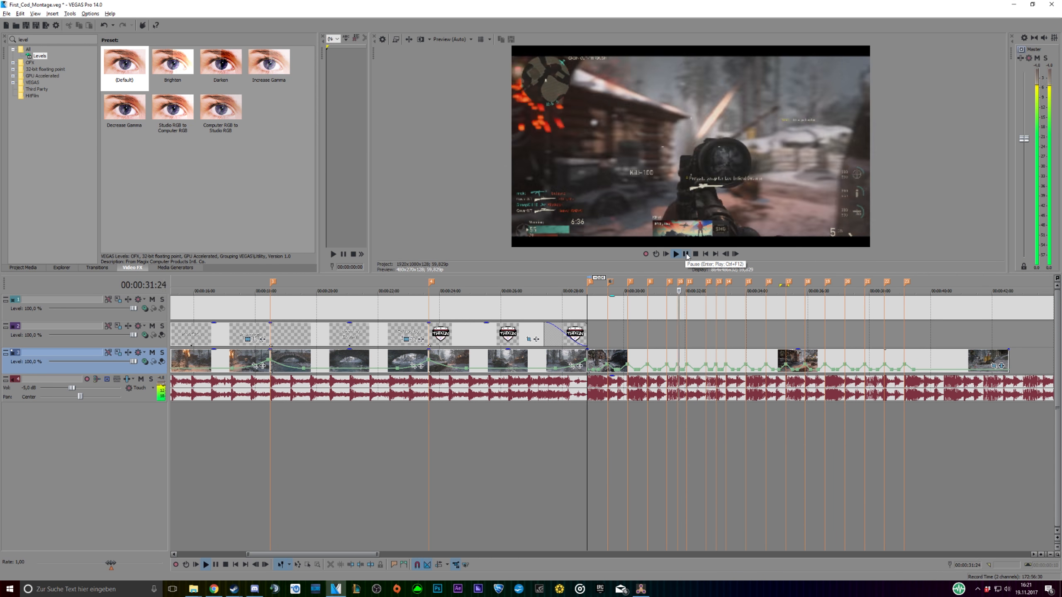
pyautogui.click(684, 254)
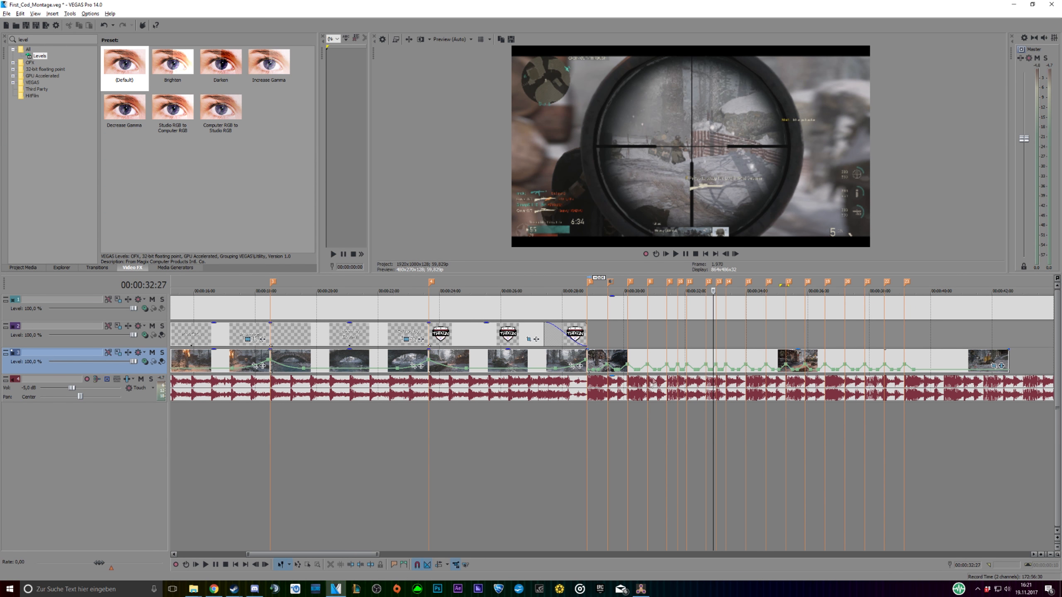
# Step through the frames up to the second beat marker at 00:00:29:14 and play on from there
pyautogui.click(603, 417)
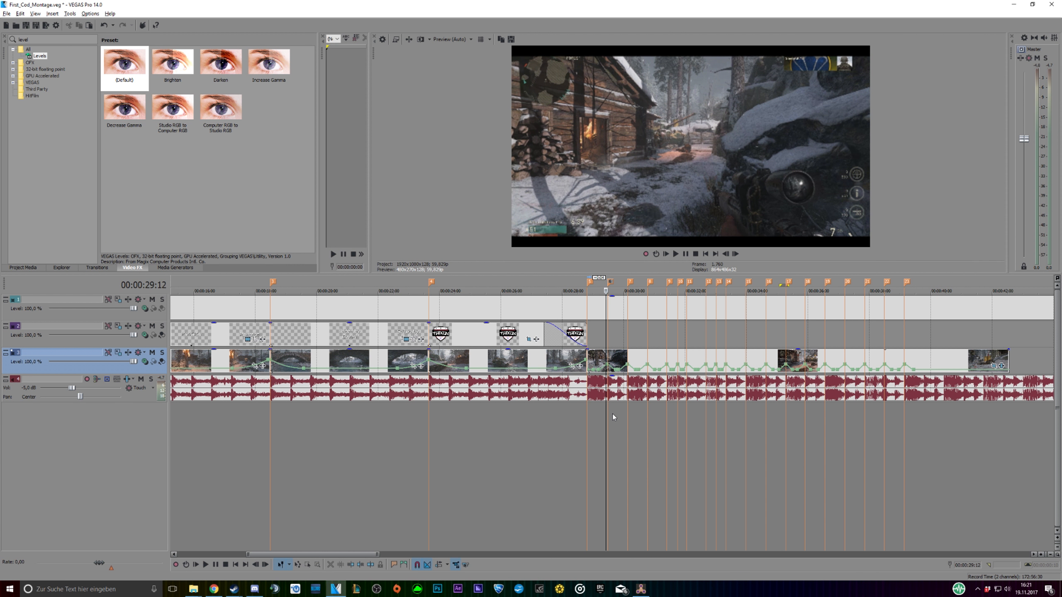
pyautogui.press('Right')
pyautogui.press('Right')
pyautogui.press('Right')
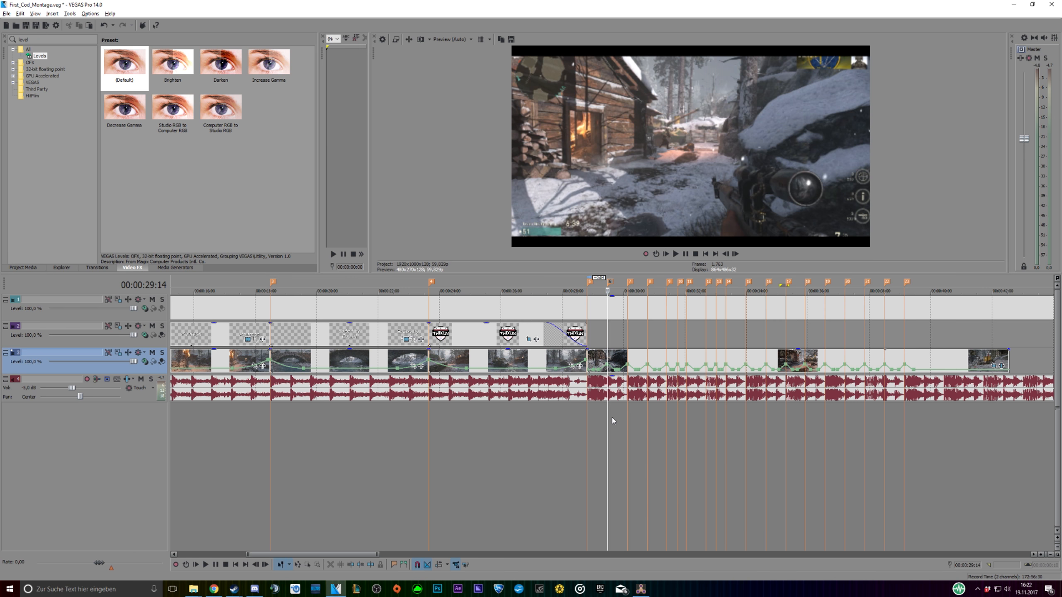
pyautogui.press('space')
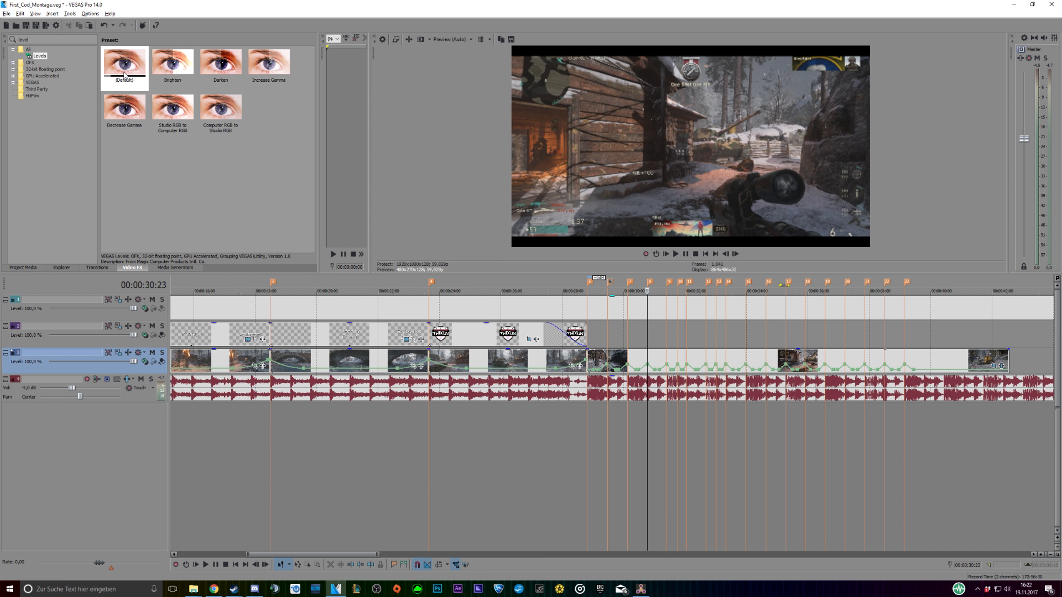
# Apply the default Levels preset to the gameplay clip as a second Levels effect and close the effect window
pyautogui.moveTo(124, 76); pyautogui.dragTo(167, 79)
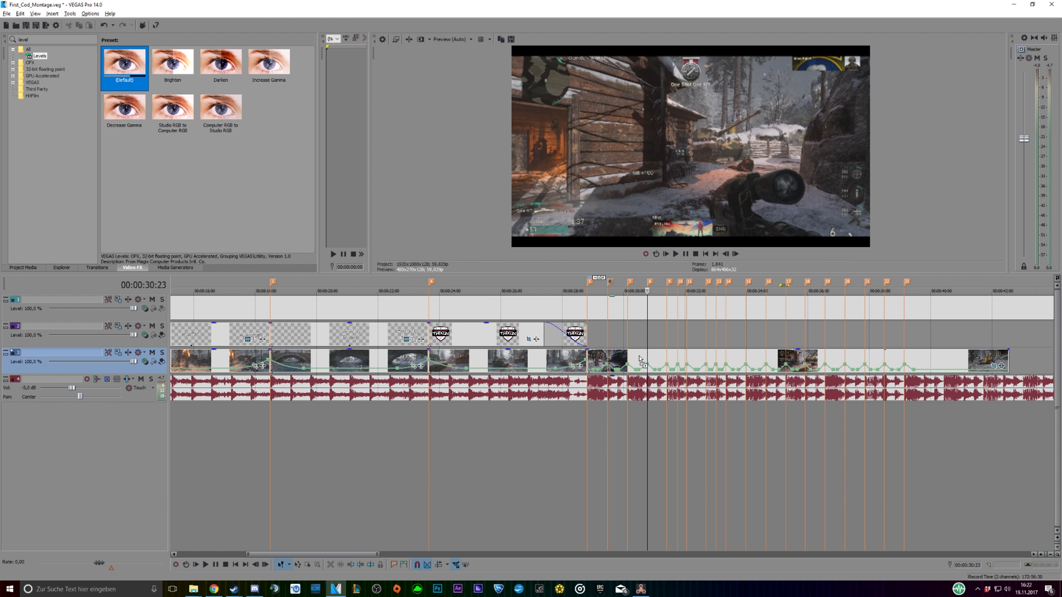
pyautogui.moveTo(639, 359); pyautogui.dragTo(640, 358)
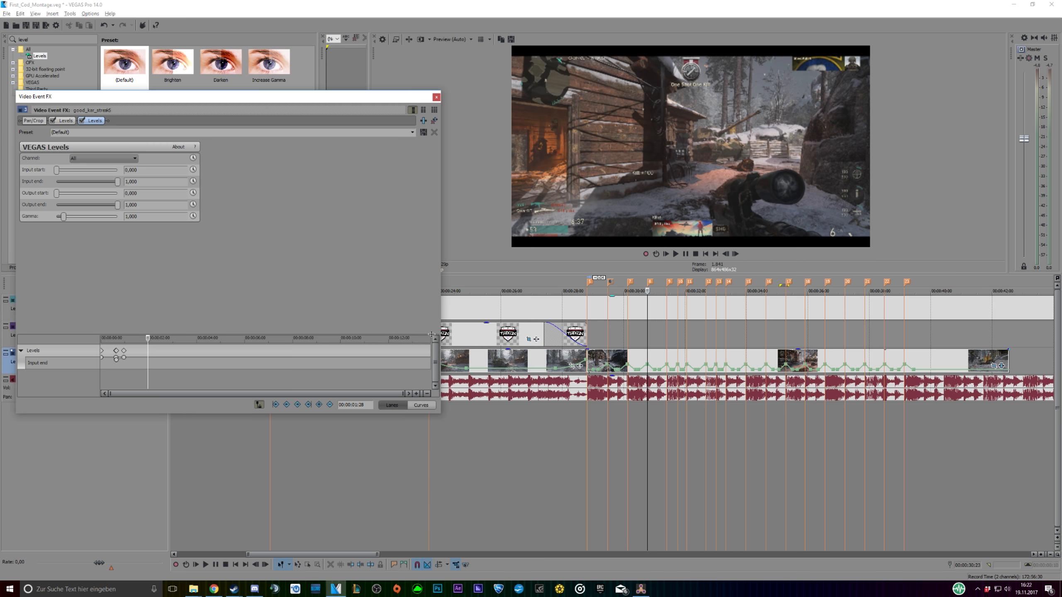
pyautogui.click(436, 97)
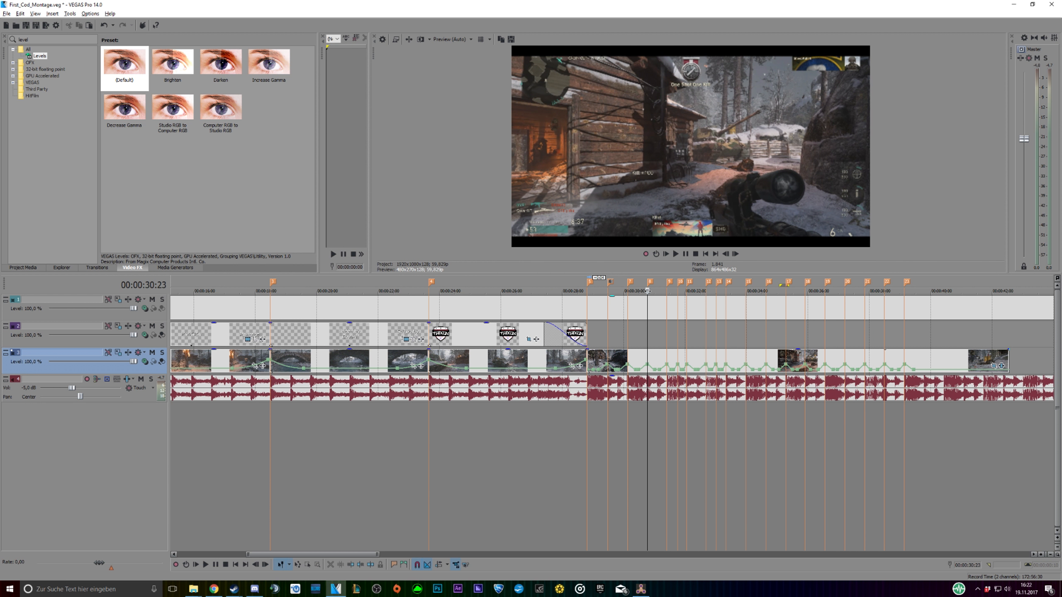
# Play on, and step back and forth between 00:00:31:14 and 00:00:31:23 to compare the sniper shot with the beat marker
pyautogui.press('space')
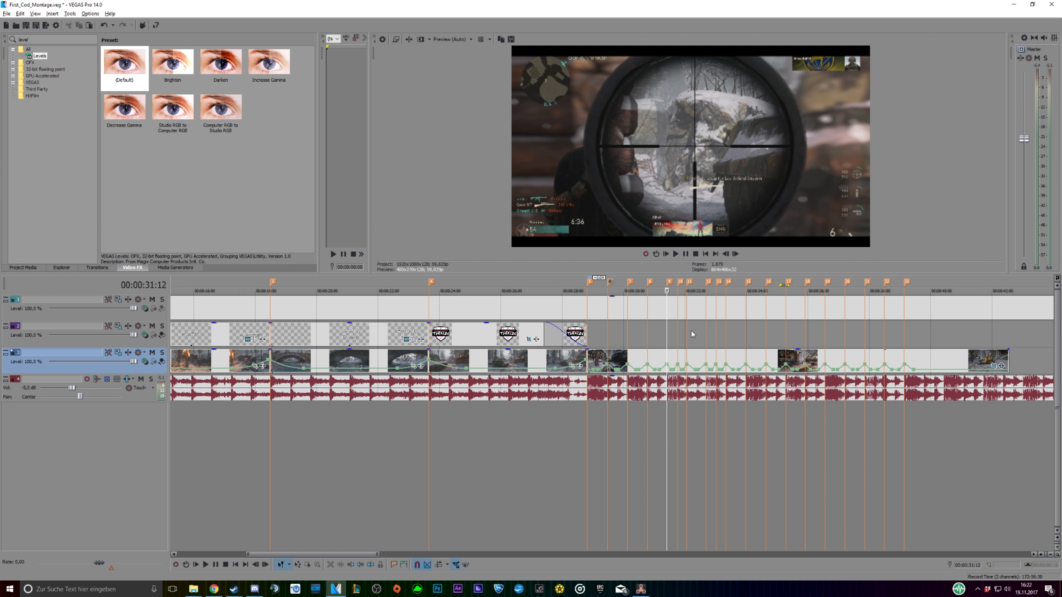
pyautogui.scroll(3, 690, 295)
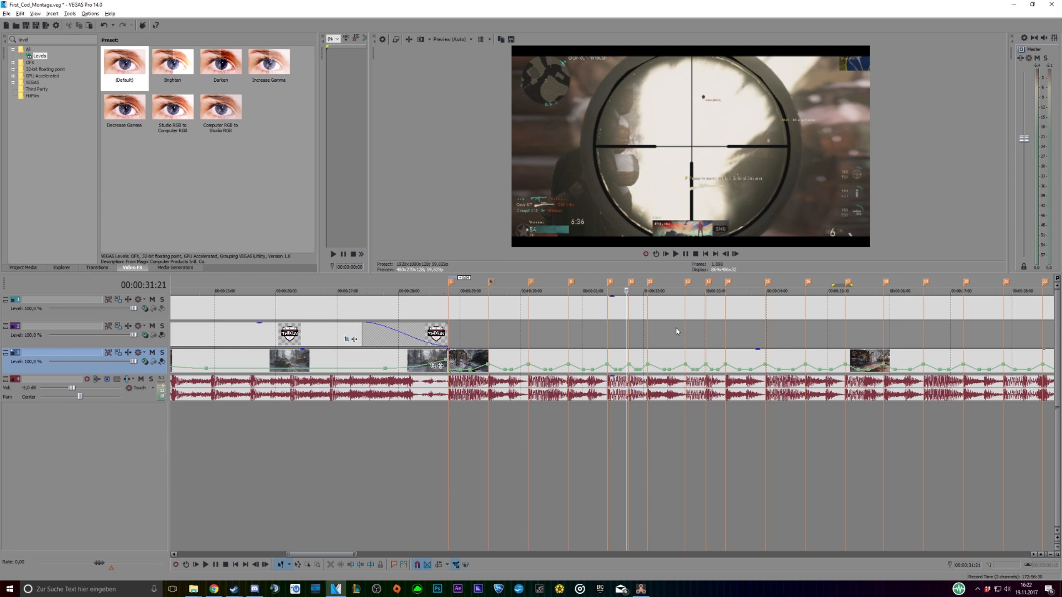
pyautogui.press('Right')
pyautogui.press('Right')
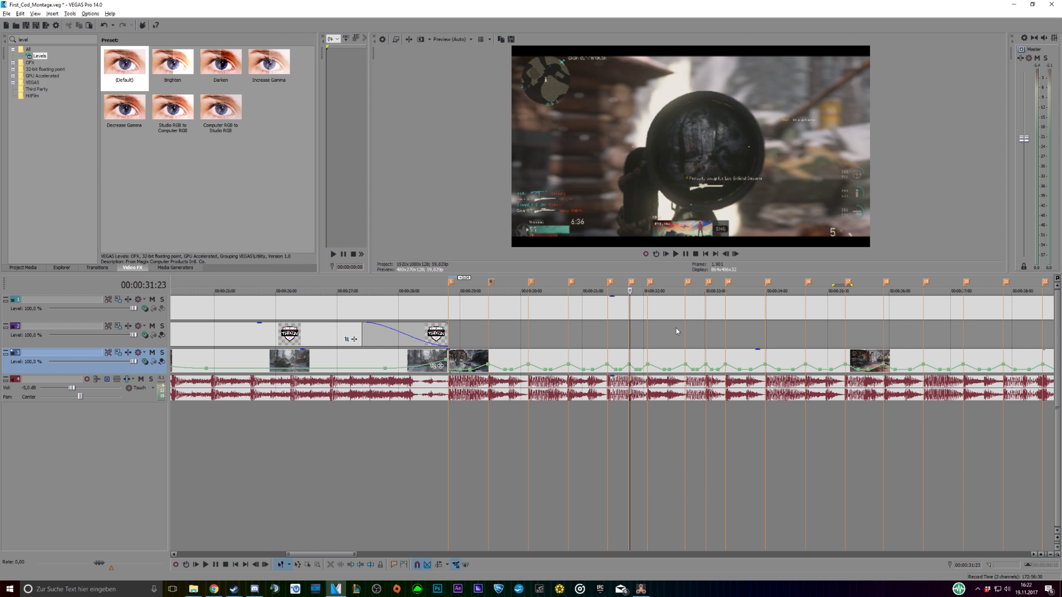
pyautogui.press('Left')
pyautogui.press('Left')
pyautogui.press('Left')
pyautogui.press('Left')
pyautogui.press('Left')
pyautogui.press('Left')
pyautogui.press('Left')
pyautogui.press('Left')
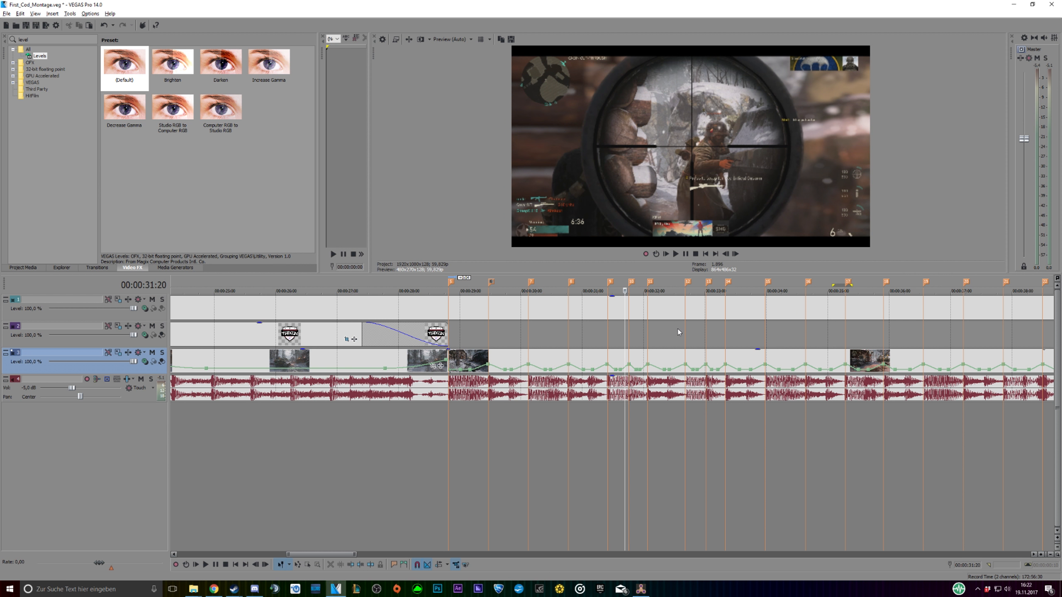
pyautogui.press('Left')
pyautogui.press('Left')
pyautogui.press('Left')
pyautogui.press('Left')
pyautogui.press('Left')
pyautogui.press('Left')
pyautogui.press('Left')
pyautogui.press('Left')
pyautogui.press('Left')
pyautogui.press('Left')
pyautogui.press('Left')
pyautogui.press('Left')
pyautogui.press('Left')
pyautogui.press('Left')
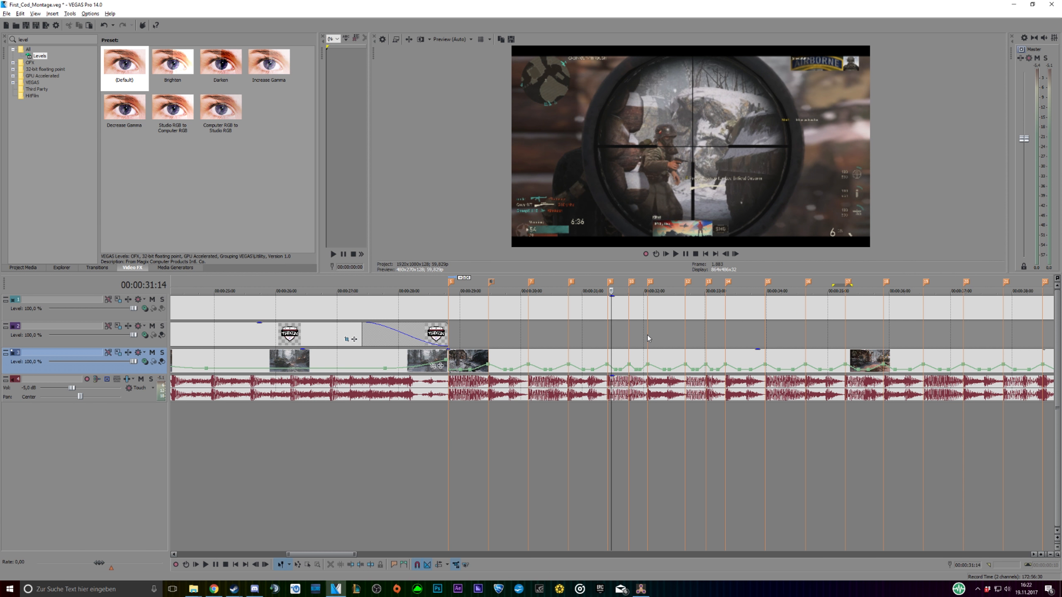
pyautogui.press('Right')
pyautogui.press('Right')
pyautogui.press('Right')
pyautogui.press('Right')
pyautogui.press('Right')
pyautogui.press('Right')
pyautogui.press('Right')
pyautogui.press('Right')
pyautogui.press('Right')
pyautogui.press('Right')
pyautogui.press('Right')
pyautogui.press('Right')
pyautogui.press('Right')
pyautogui.press('Right')
pyautogui.press('Right')
pyautogui.press('Right')
pyautogui.press('Right')
pyautogui.press('Right')
pyautogui.press('Right')
pyautogui.press('Right')
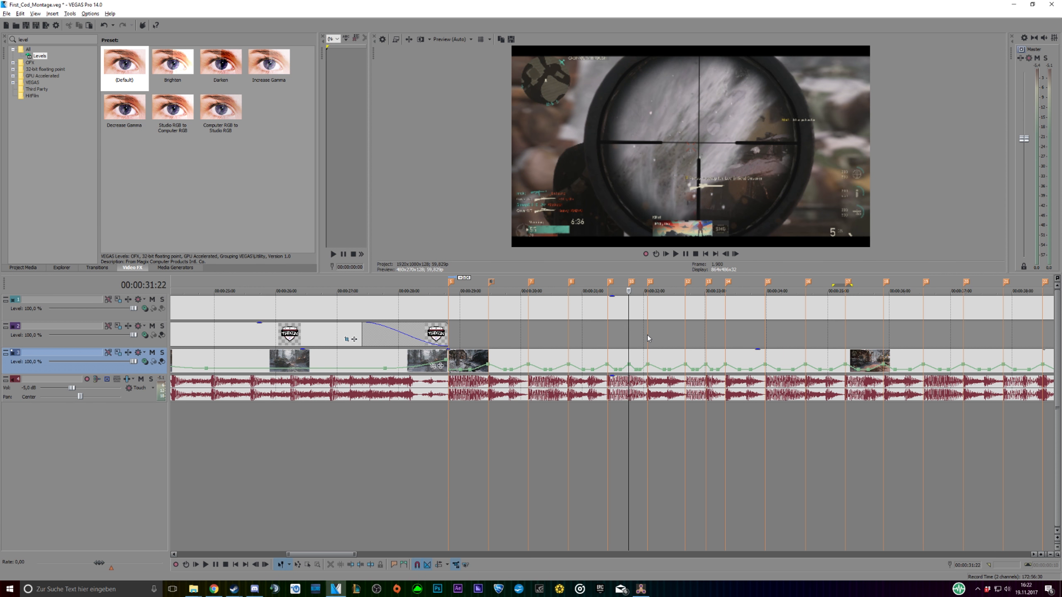
pyautogui.press('Left')
pyautogui.press('Left')
pyautogui.press('Left')
pyautogui.press('Left')
pyautogui.press('Left')
pyautogui.press('Left')
pyautogui.press('Left')
pyautogui.press('Left')
pyautogui.press('Left')
pyautogui.press('Left')
pyautogui.press('Left')
pyautogui.press('Left')
pyautogui.press('Left')
pyautogui.press('Left')
pyautogui.press('Left')
pyautogui.press('Left')
pyautogui.press('Left')
pyautogui.press('Left')
pyautogui.press('Left')
# Play the sniper shot again and check its individual frames around 00:00:31:22 against the beat marker
pyautogui.press('space')
pyautogui.click(627, 290)
pyautogui.scroll(3, 639, 339)
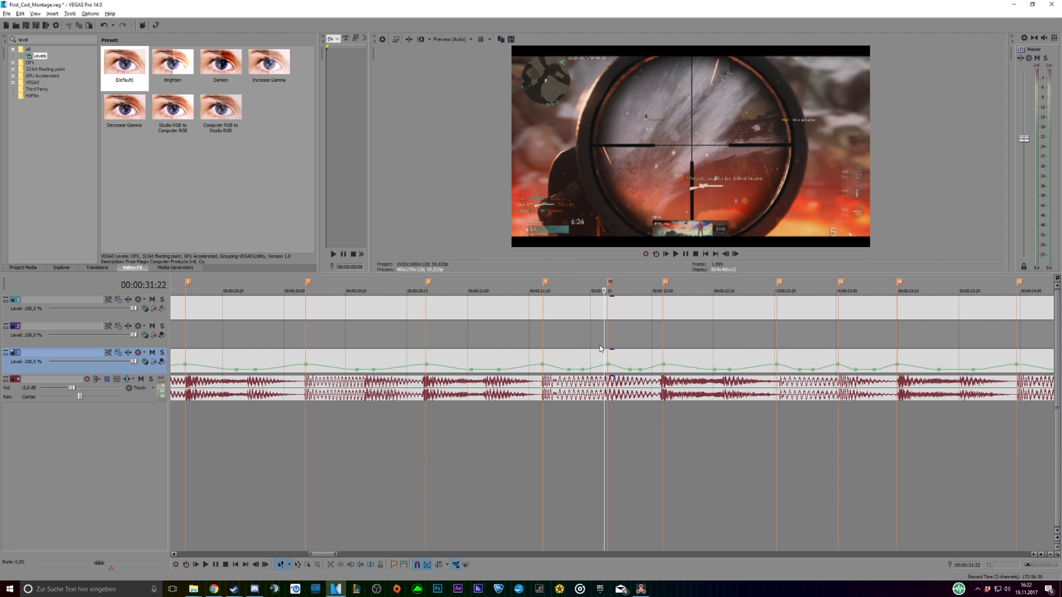
pyautogui.press('Left')
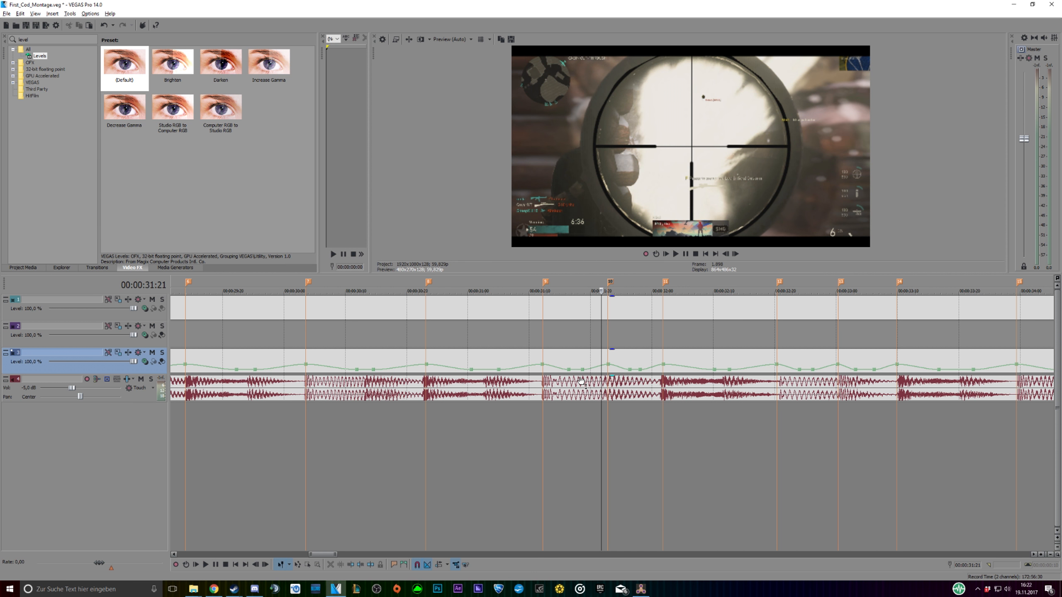
pyautogui.press('Right')
pyautogui.press('Right')
pyautogui.press('Left')
pyautogui.press('Left')
pyautogui.press('Right')
pyautogui.press('Right')
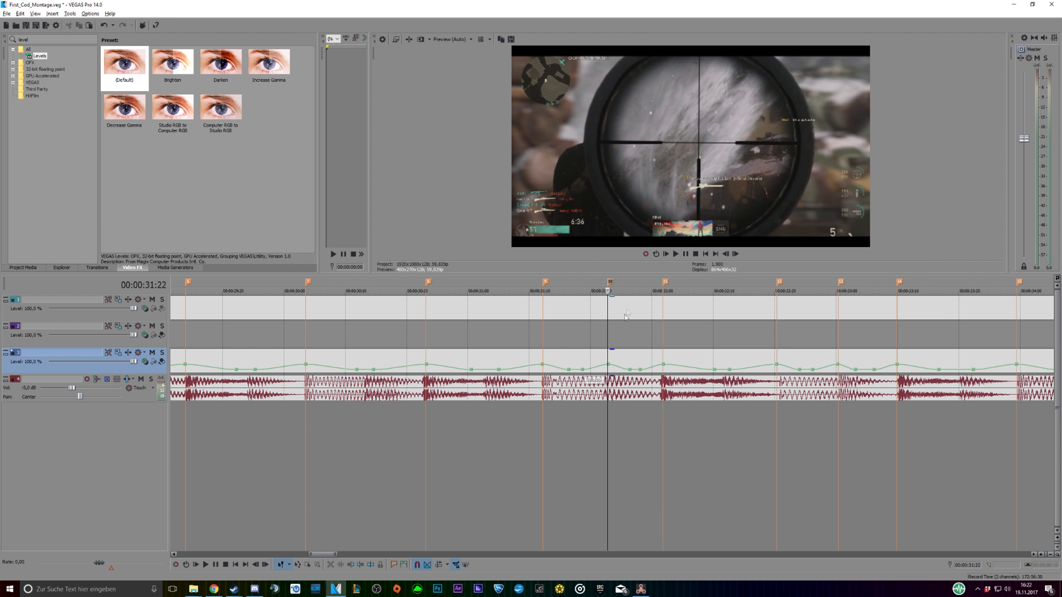
# Set the velocity point just before the 00:00:31:22 marker to 40 % and the point at the preceding beat marker to 280 %
pyautogui.rightClick(582, 370)
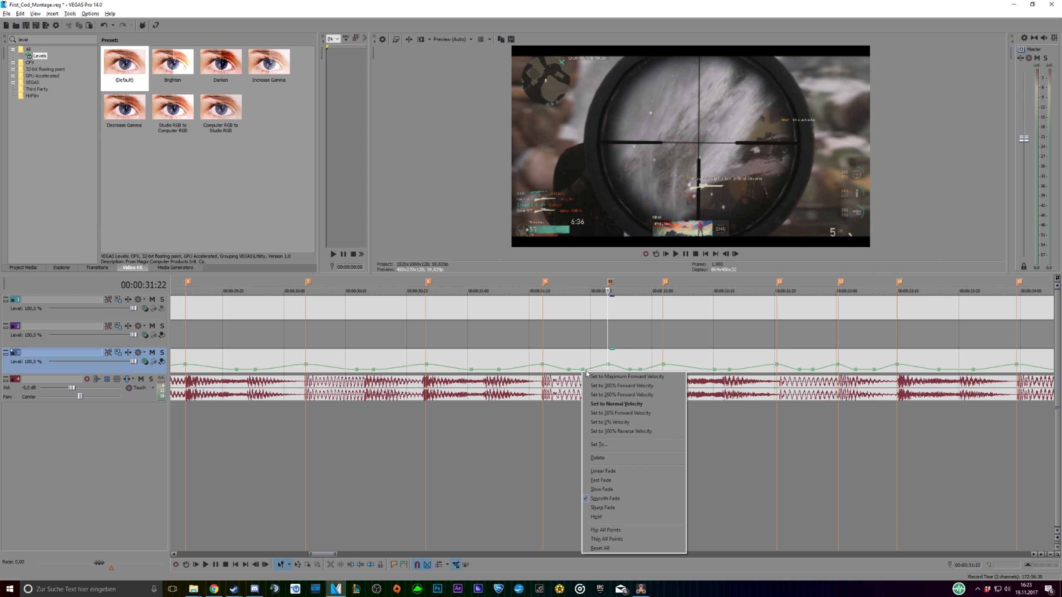
pyautogui.click(613, 444)
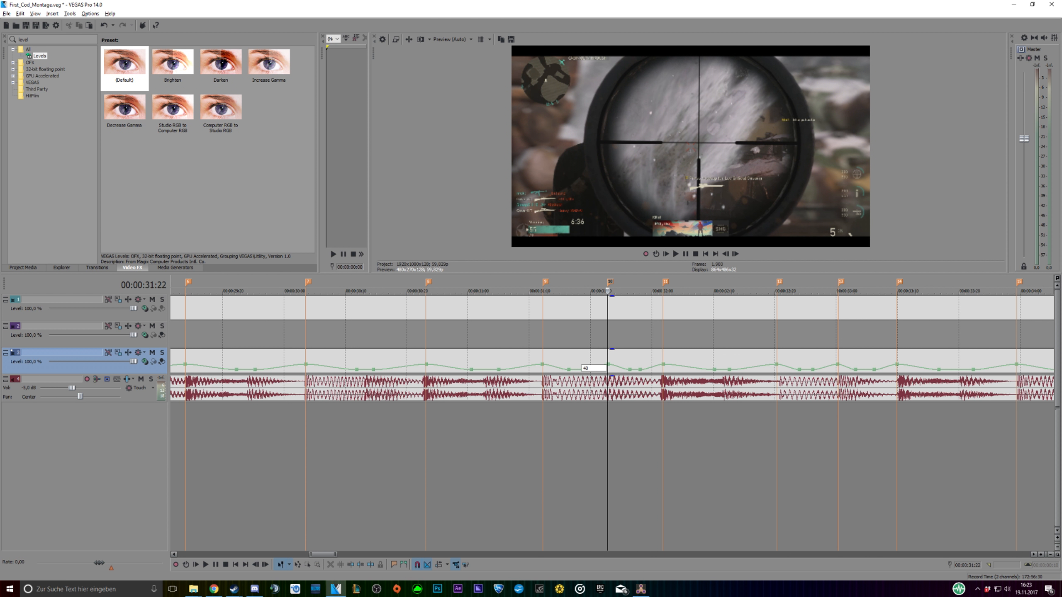
pyautogui.rightClick(570, 372)
pyautogui.click(595, 446)
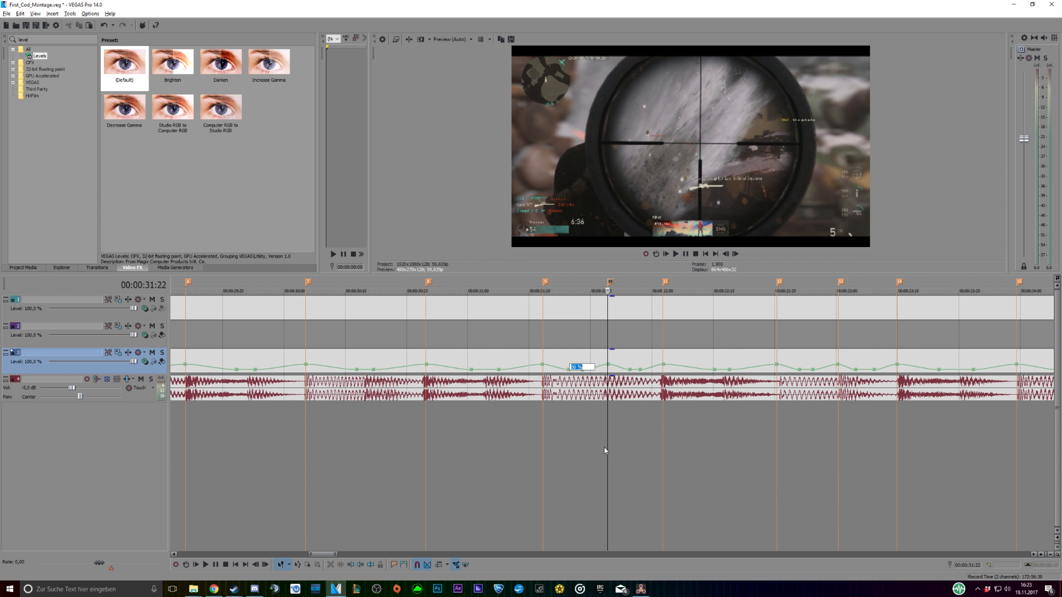
pyautogui.press('Return')
pyautogui.rightClick(542, 364)
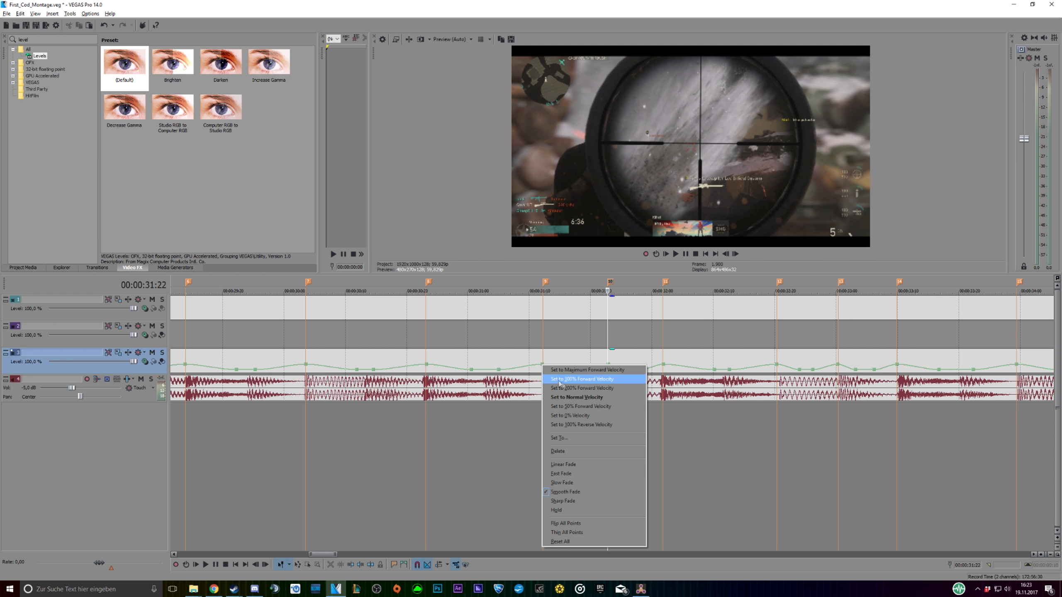
pyautogui.click(577, 438)
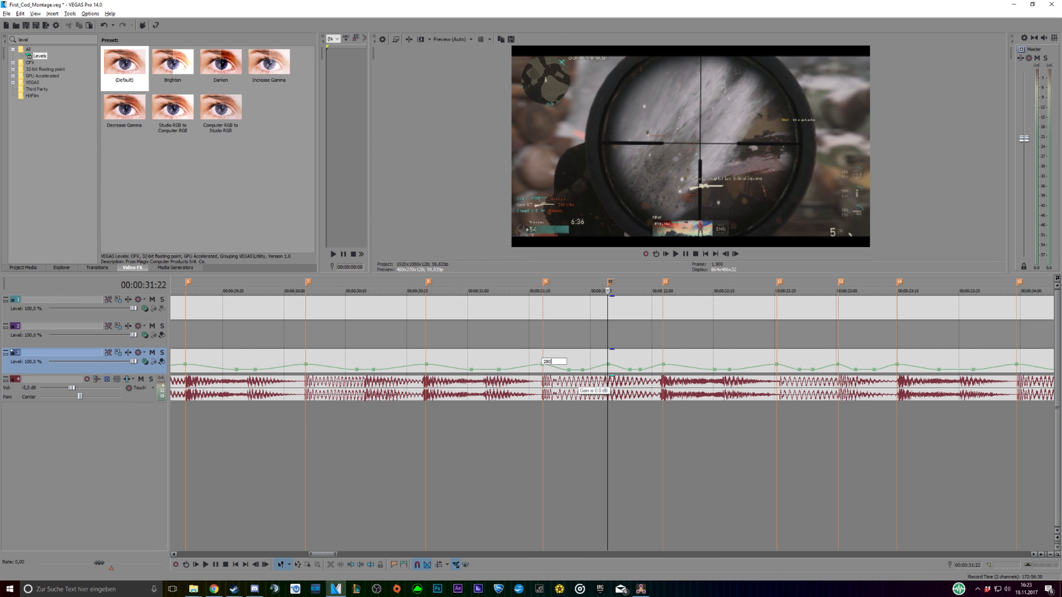
pyautogui.write('280')
pyautogui.press('Return')
# Play the gameplay clip from its first beat marker to review the retimed shot, and pause it
pyautogui.scroll(-1, 586, 410)
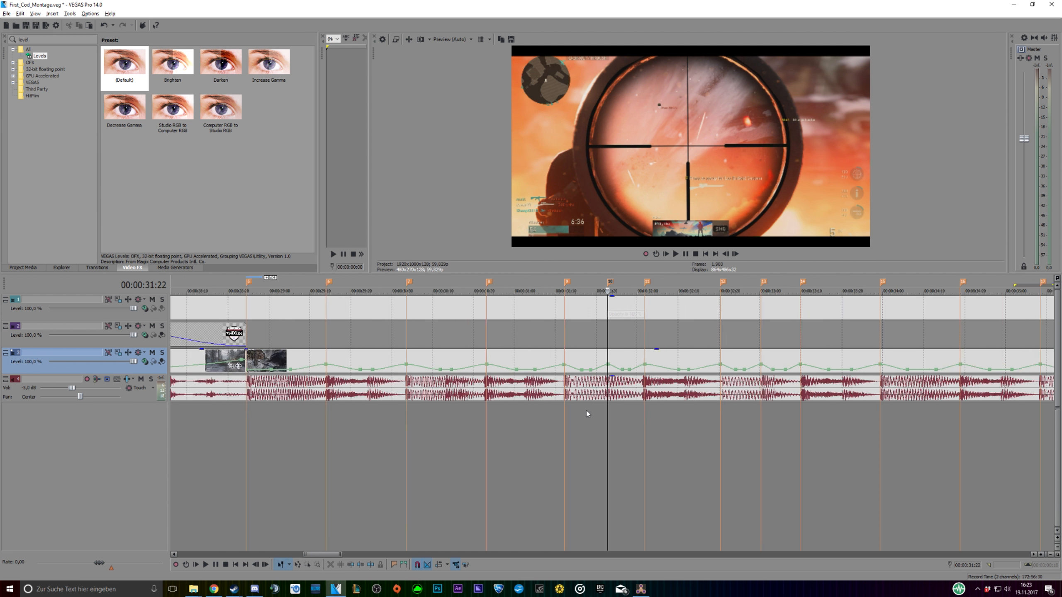
pyautogui.scroll(-2, 587, 411)
pyautogui.click(425, 442)
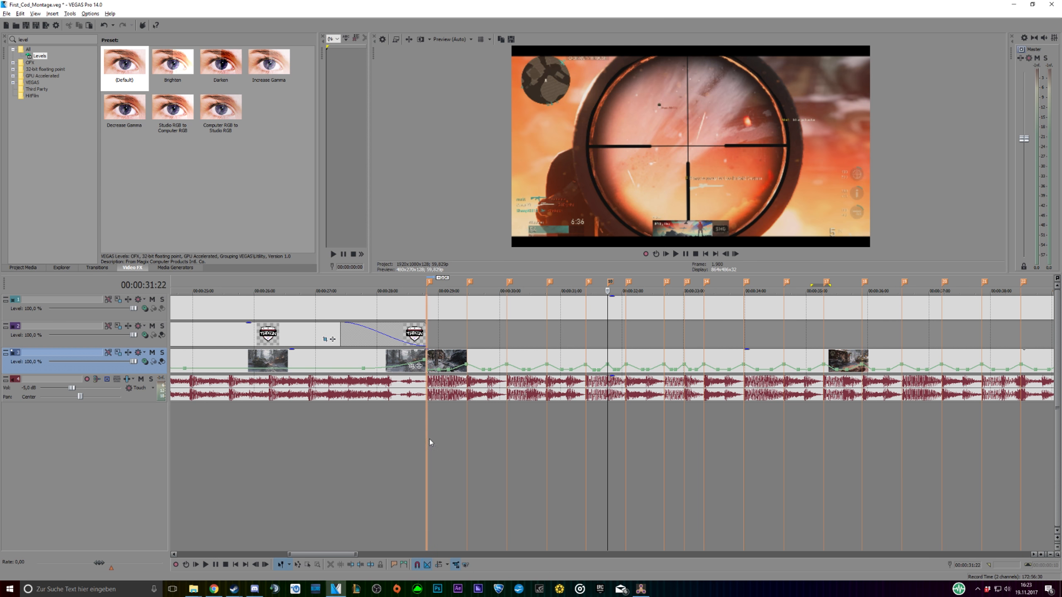
pyautogui.click(676, 254)
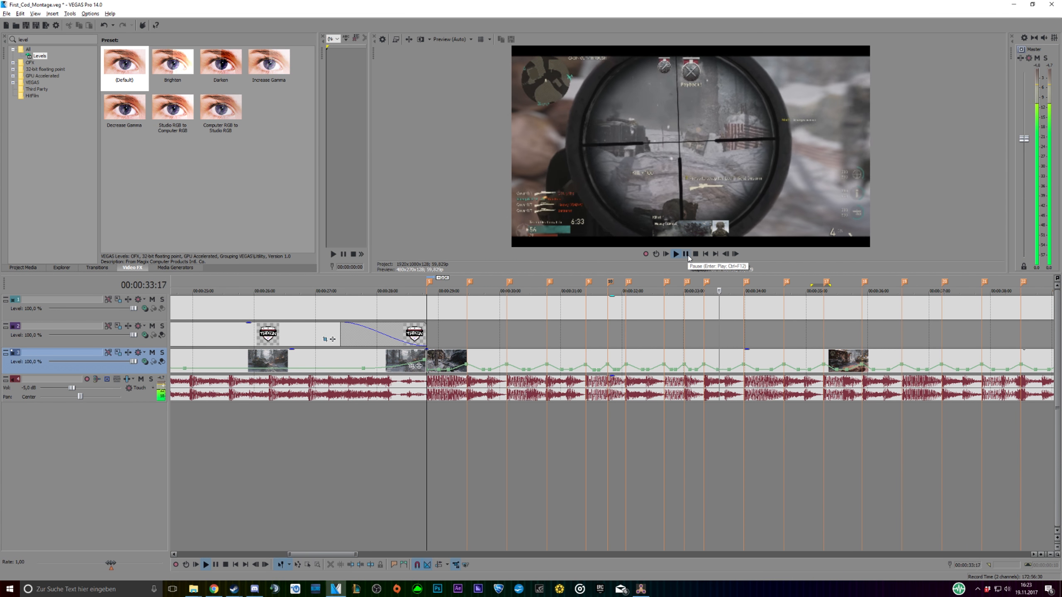
pyautogui.click(686, 255)
# Inspect the footage at successive beat markers from about 00:00:30:21 to 00:00:32:01
pyautogui.click(543, 417)
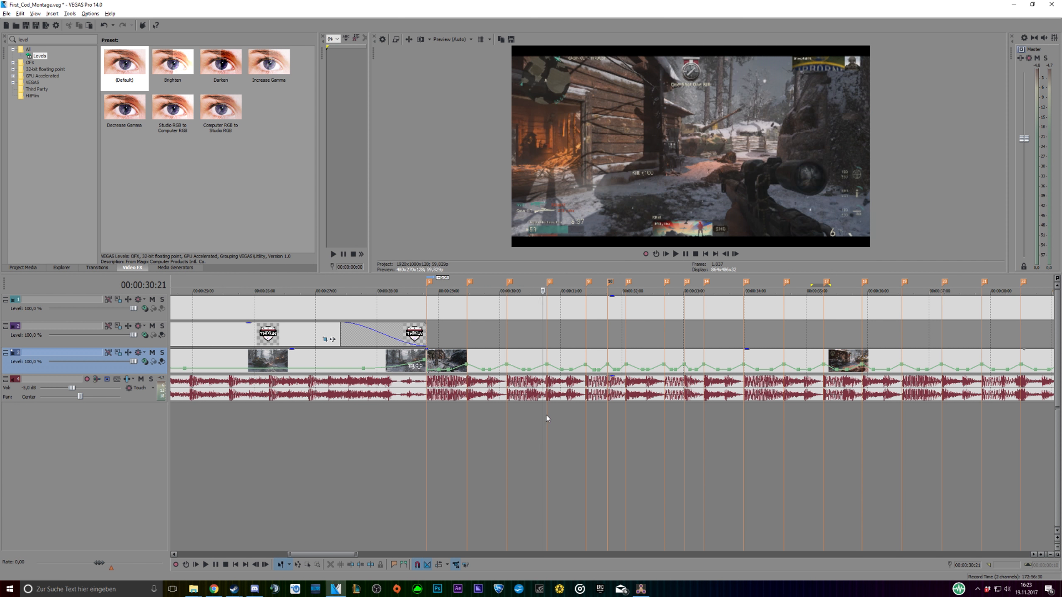
pyautogui.click(586, 414)
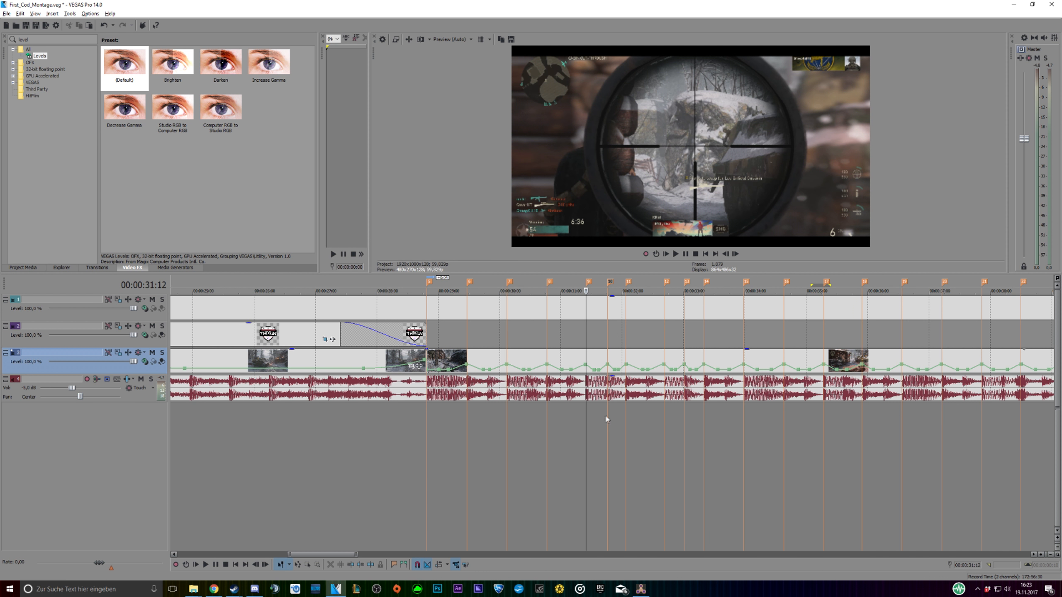
pyautogui.click(606, 416)
pyautogui.click(587, 416)
pyautogui.click(605, 416)
pyautogui.click(625, 411)
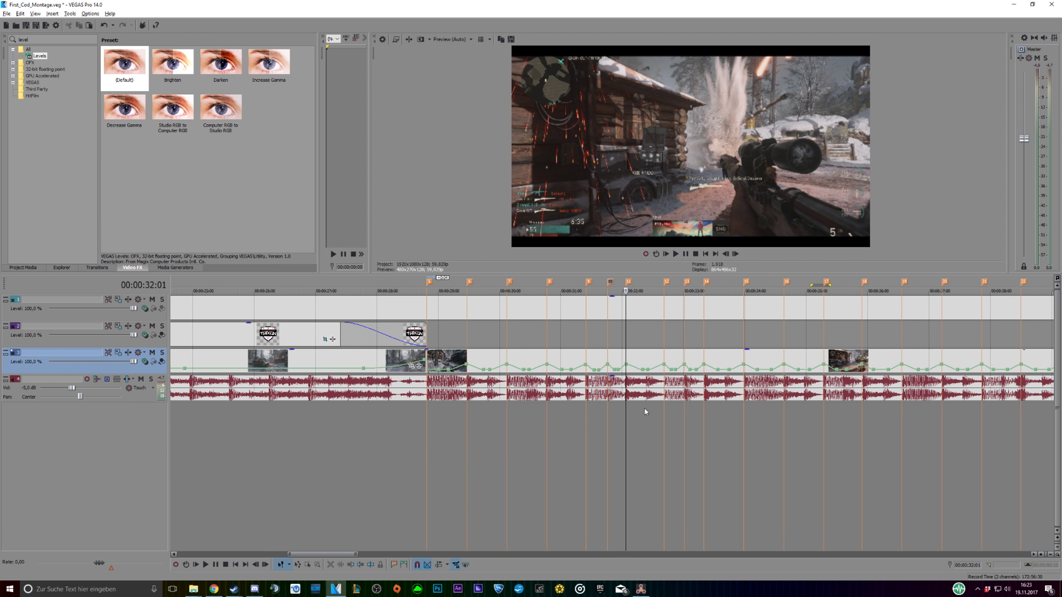
# Set the velocity point just after the 00:00:32:01 beat to 50 % forward velocity and check the frame at 00:00:32:20
pyautogui.rightClick(637, 371)
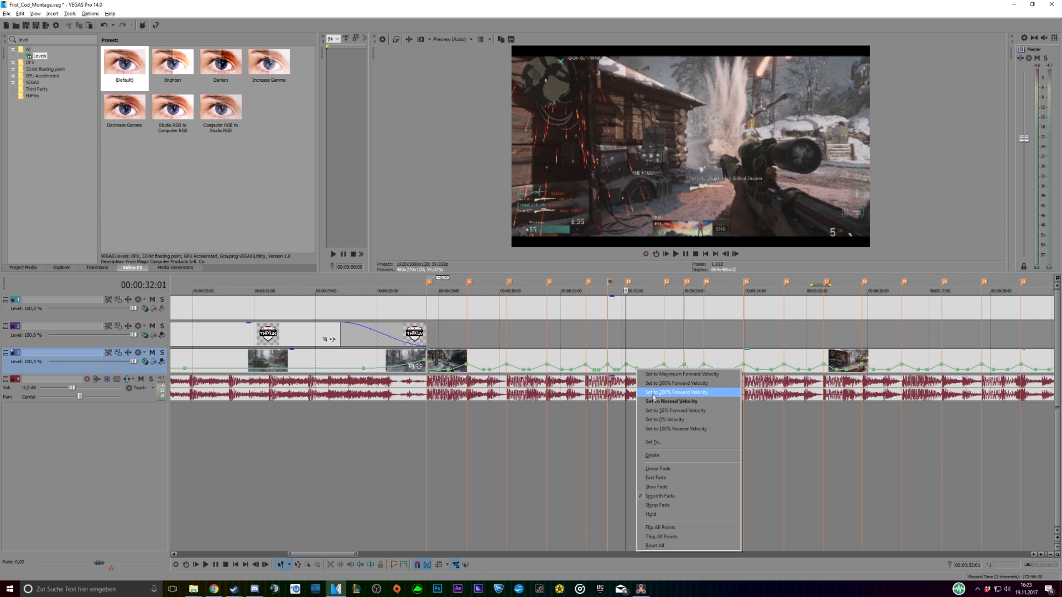
pyautogui.click(675, 410)
pyautogui.click(660, 428)
pyautogui.click(664, 428)
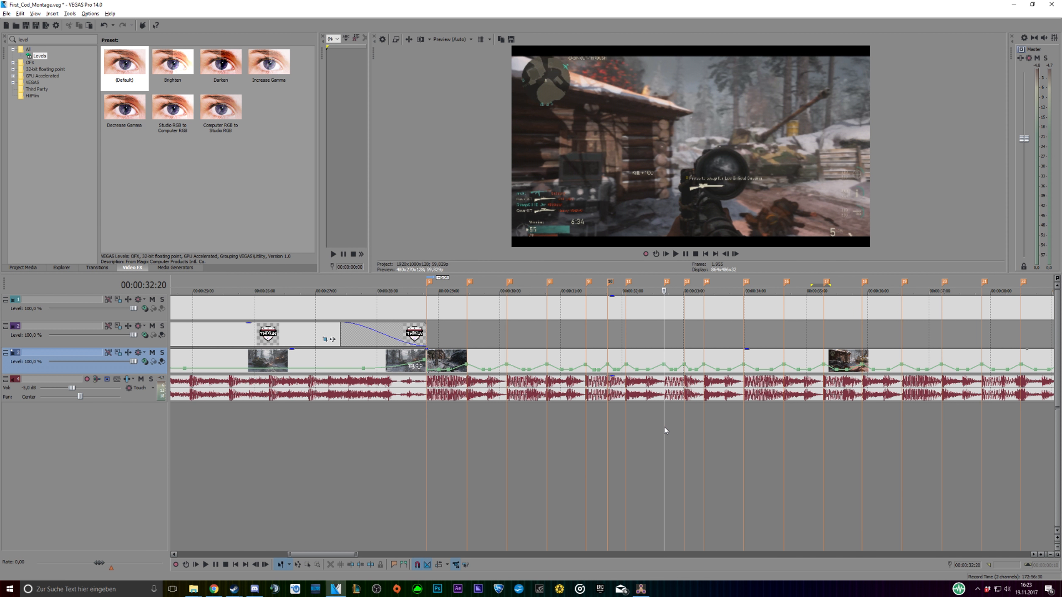
# Step through the frames between 00:00:32:22 and 00:00:33:09 to compare the second kill shot with the beat markers
pyautogui.click(684, 420)
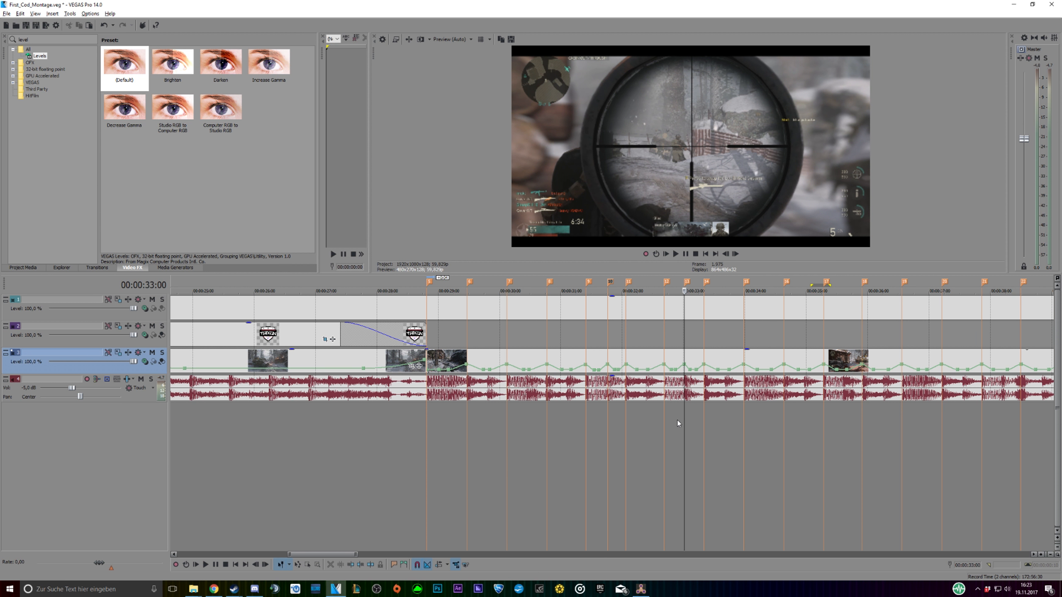
pyautogui.click(661, 426)
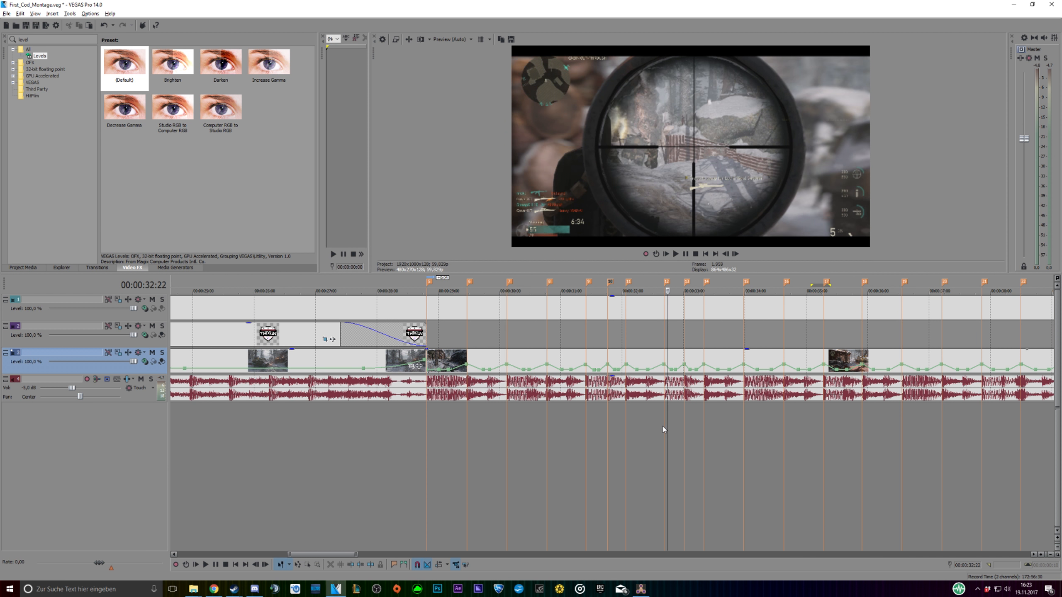
pyautogui.click(686, 420)
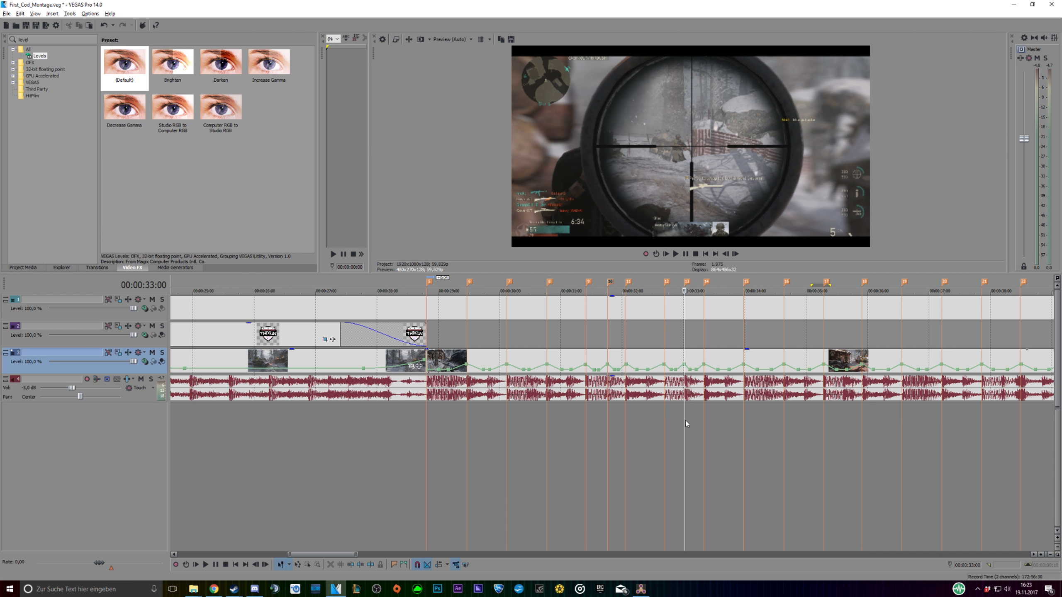
pyautogui.click(702, 422)
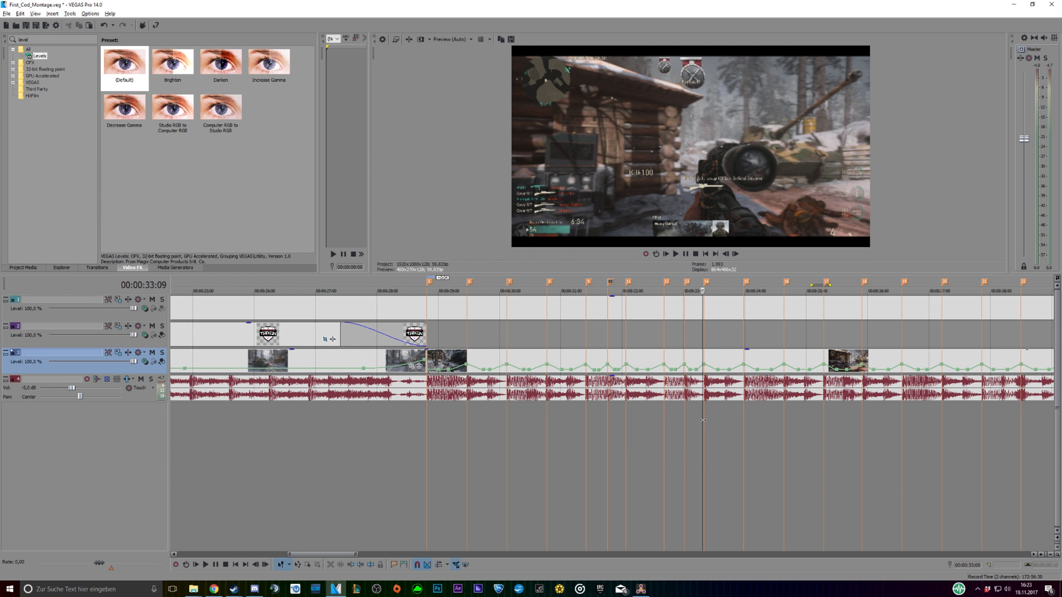
pyautogui.press('Left')
pyautogui.press('Left')
pyautogui.press('Left')
pyautogui.press('Left')
pyautogui.press('Left')
pyautogui.press('Left')
pyautogui.press('Left')
pyautogui.press('Left')
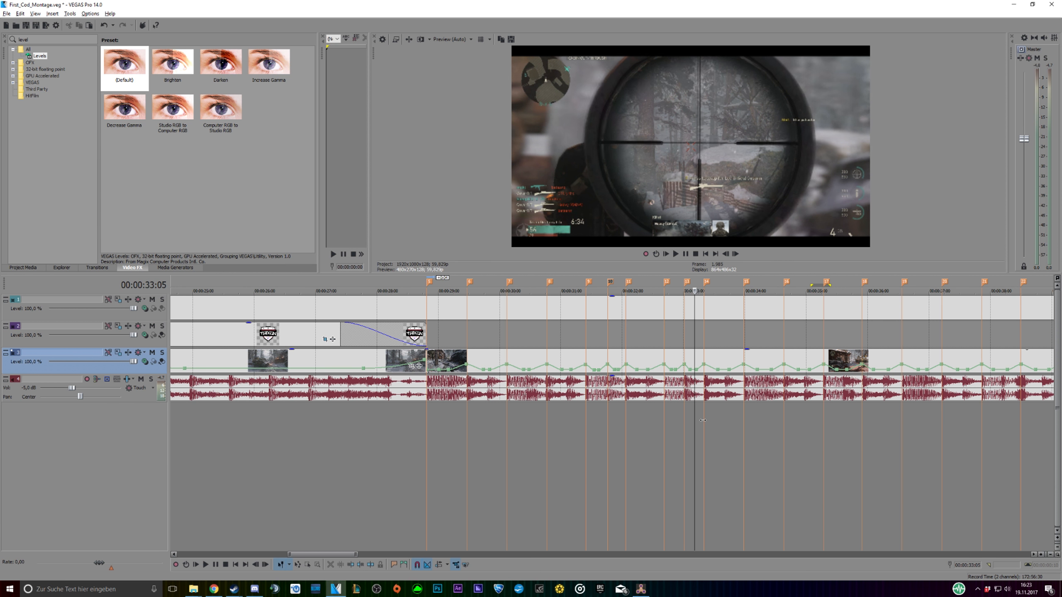
pyautogui.press('Left')
pyautogui.press('Left')
pyautogui.press('Left')
pyautogui.press('Left')
pyautogui.press('Left')
pyautogui.press('Left')
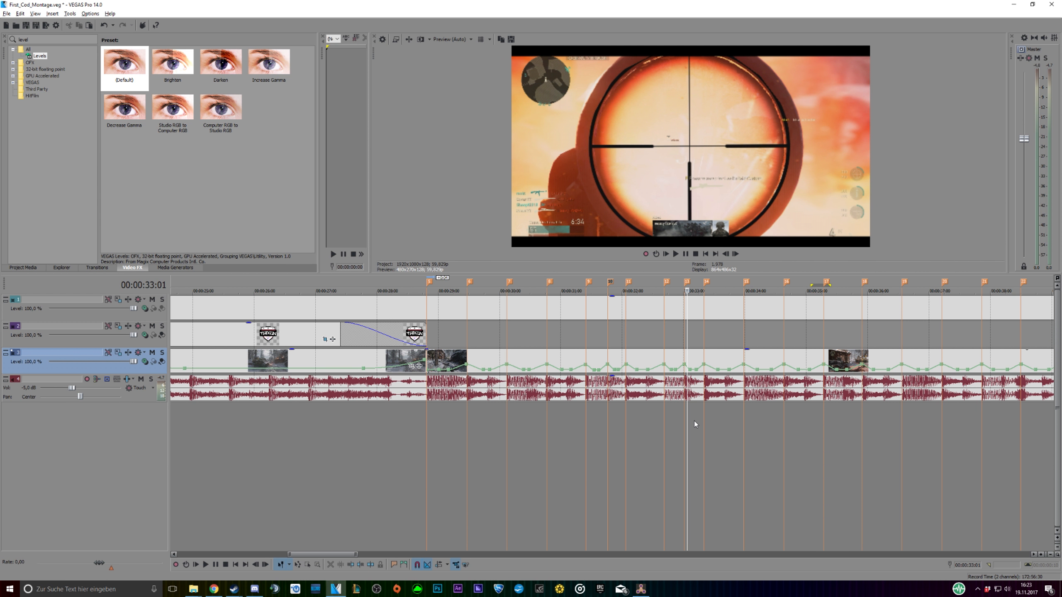
pyautogui.press('Left')
pyautogui.press('Left')
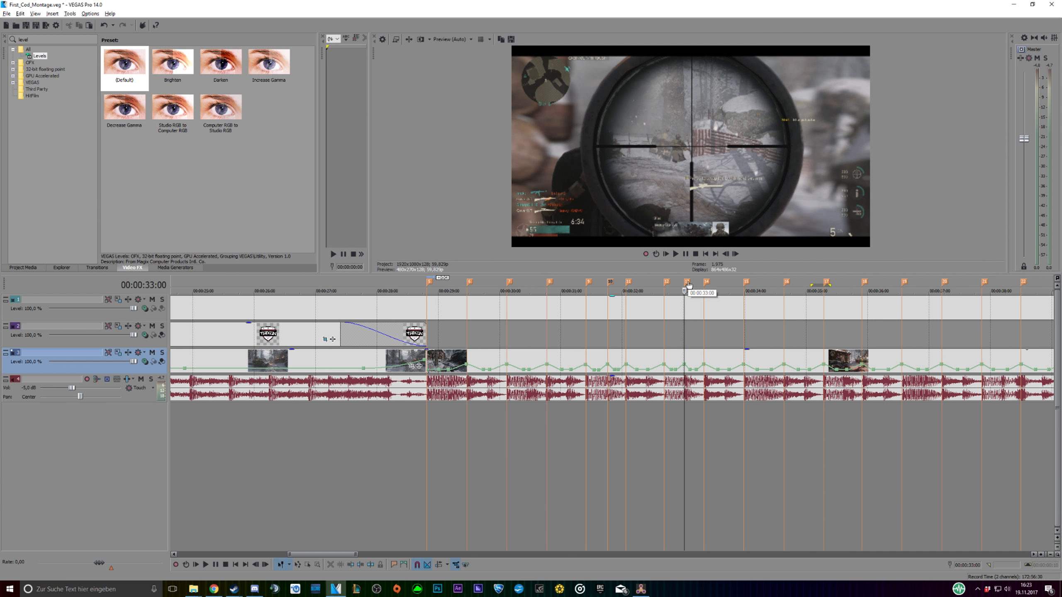
# Set the velocity point between the 00:00:33:00 beat and the beat before it to 70 %
pyautogui.press('Up')
pyautogui.press('Up')
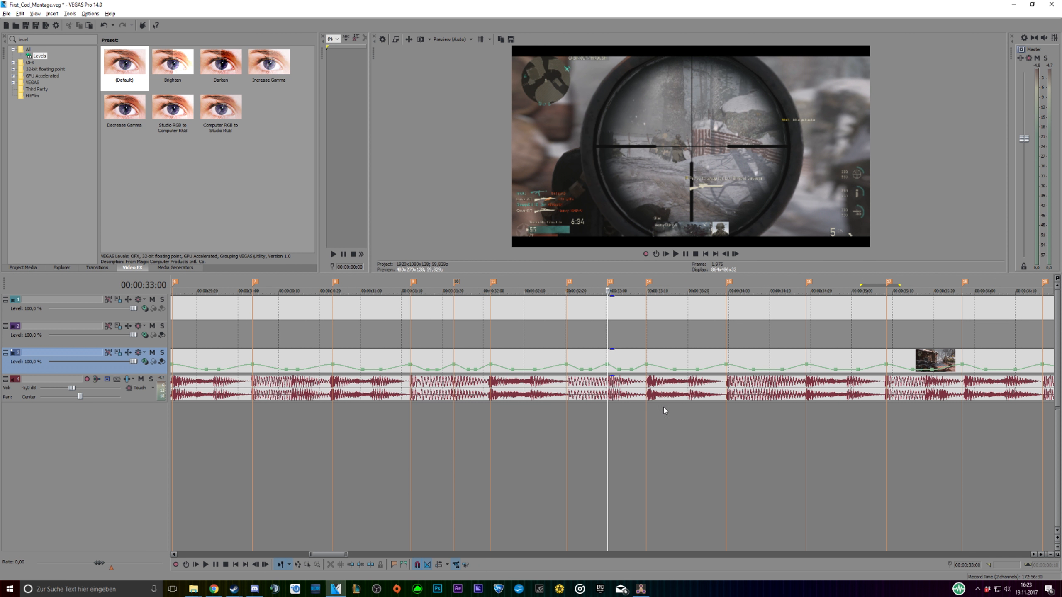
pyautogui.press('Right')
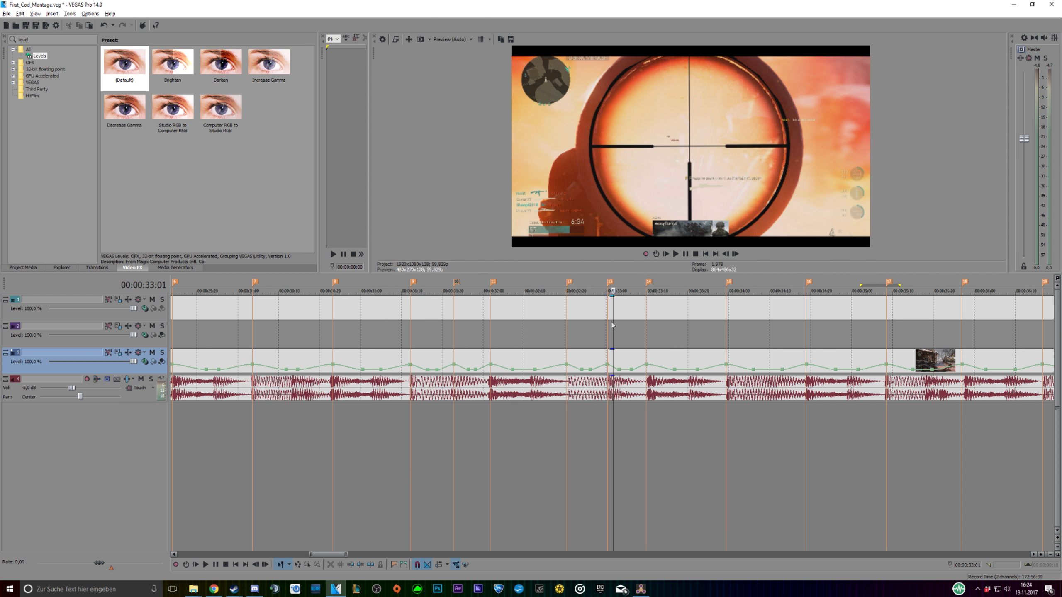
pyautogui.press('Right')
pyautogui.rightClick(590, 374)
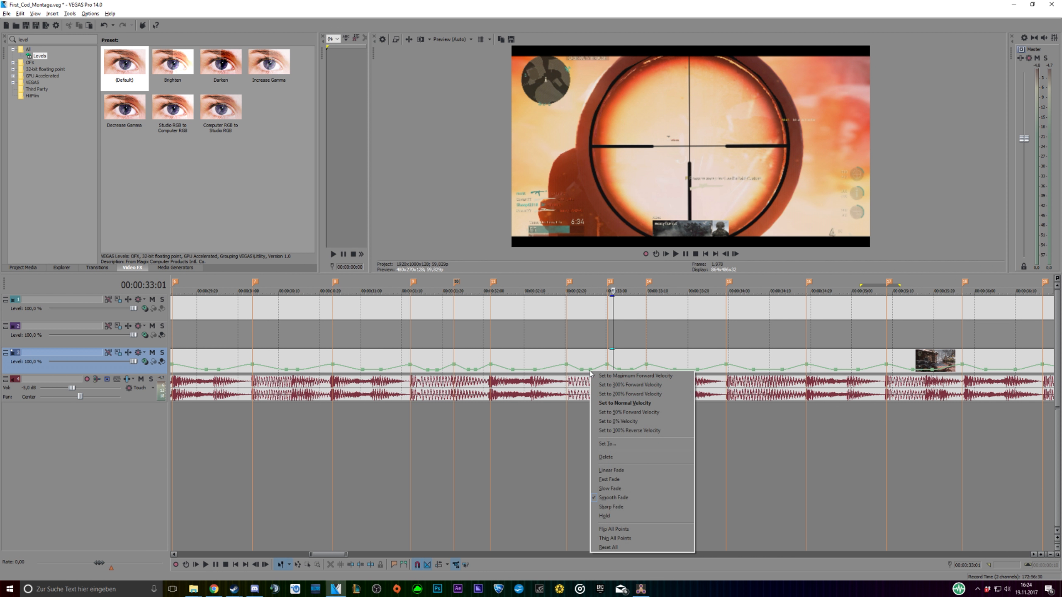
pyautogui.click(626, 445)
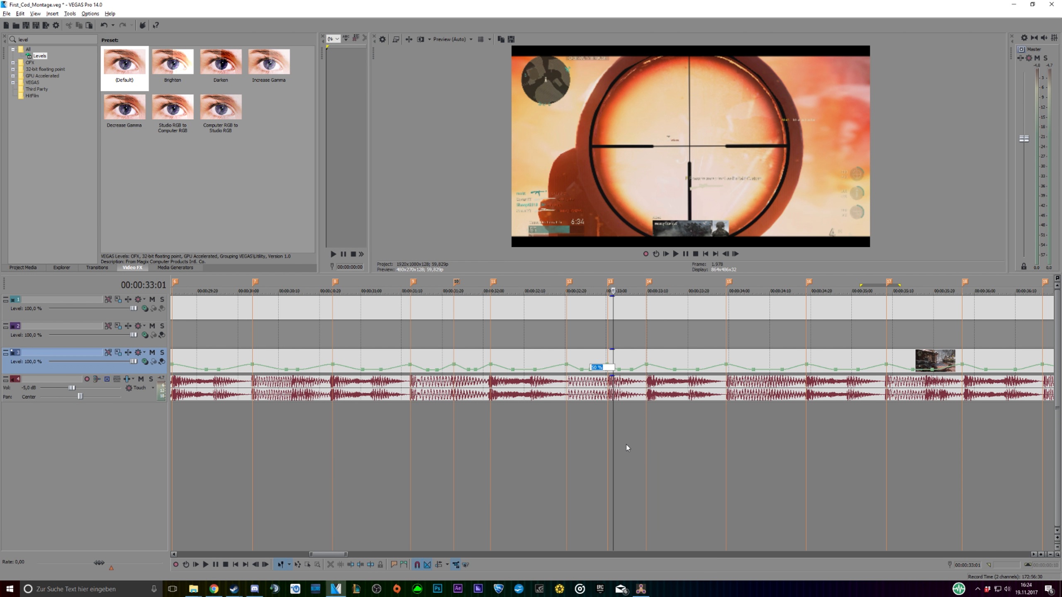
pyautogui.write('70')
pyautogui.press('Return')
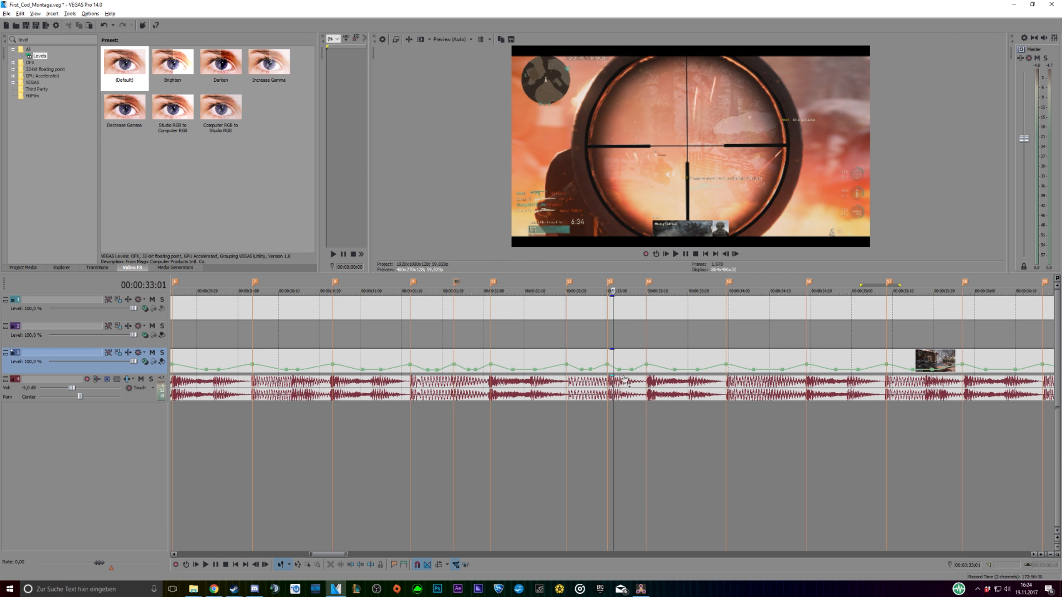
# Compare the frames around the 00:00:33:00 beat and adjust the velocity of the second low point before it
pyautogui.press('Right')
pyautogui.press('Right')
pyautogui.press('Right')
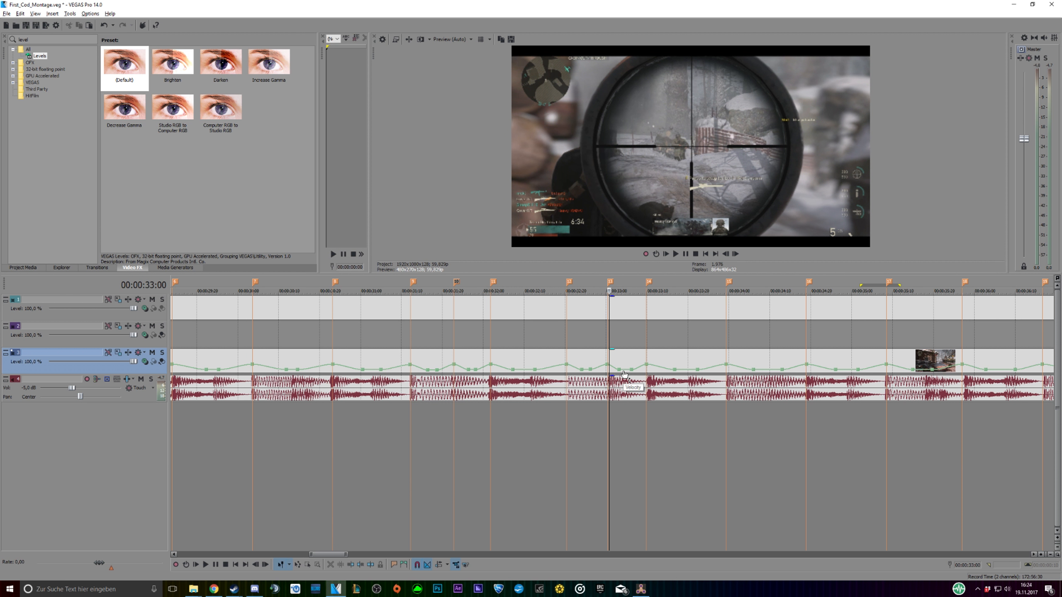
pyautogui.press('Left')
pyautogui.press('Left')
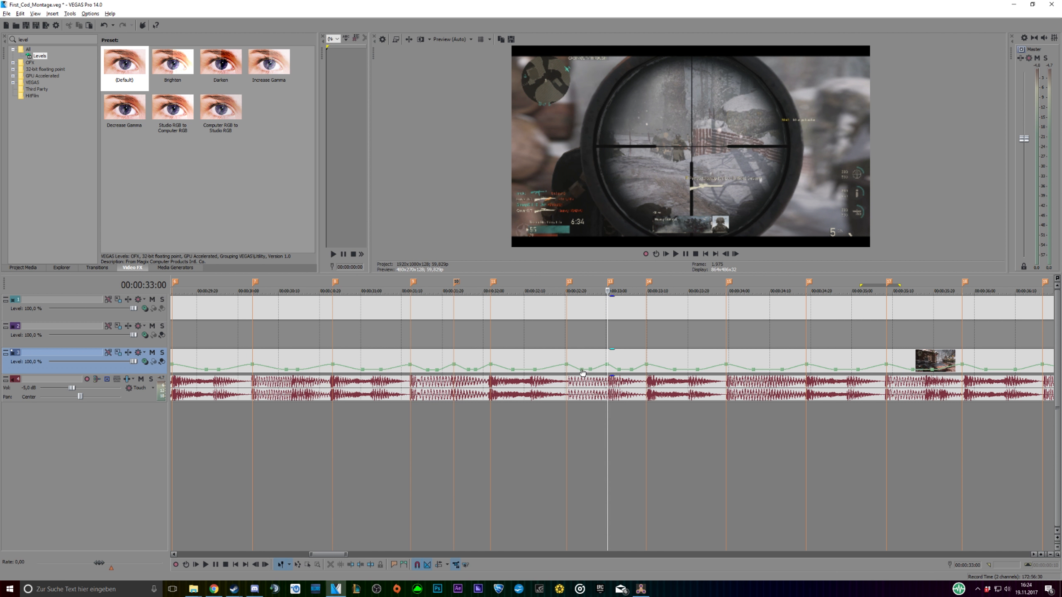
pyautogui.rightClick(589, 370)
pyautogui.click(609, 445)
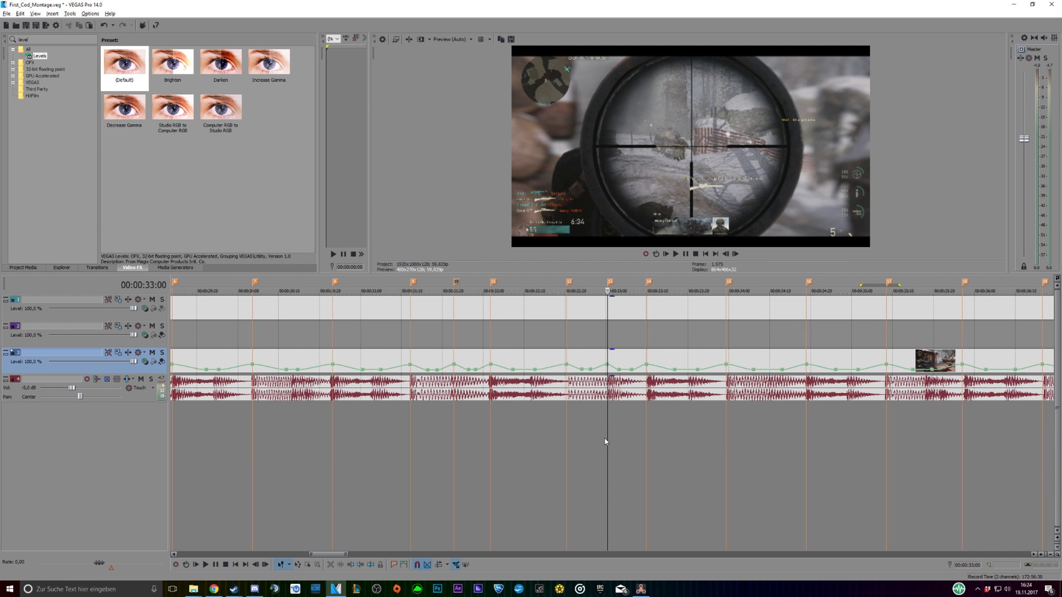
# Adjust the velocity of the first low point ahead of the 00:00:33:00 beat, checking the neighbouring frame
pyautogui.press('Right')
pyautogui.press('Left')
pyautogui.rightClick(581, 369)
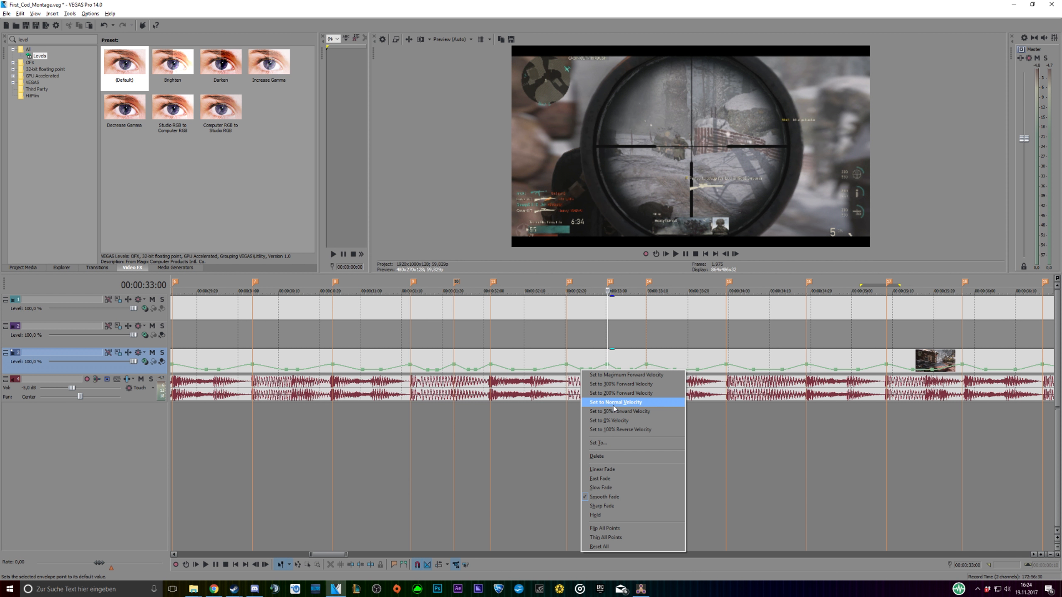
pyautogui.click(612, 441)
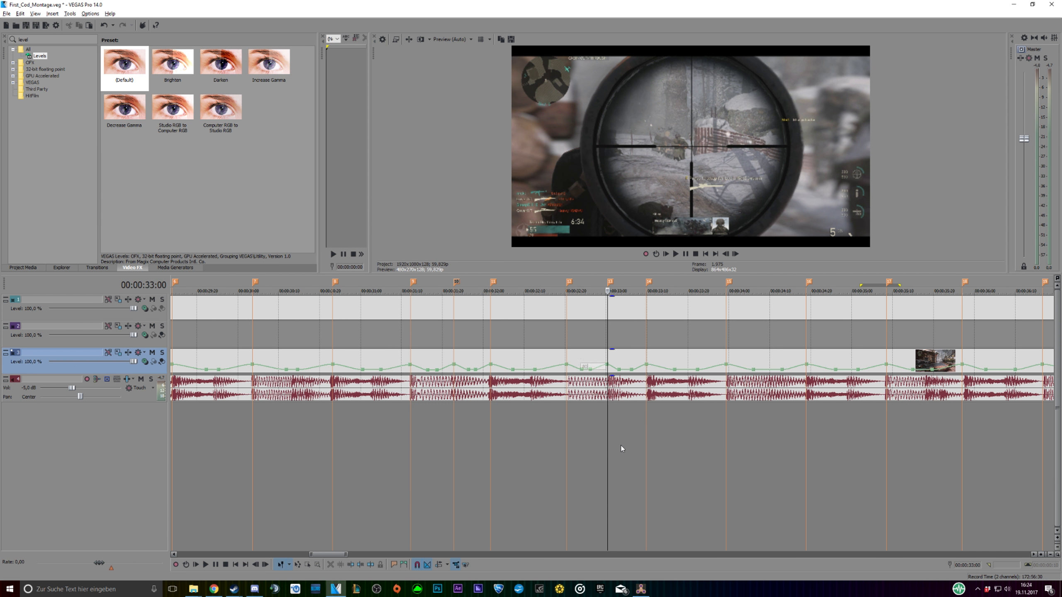
# Enter an exact velocity for the second low point just before the 00:00:33:00 beat
pyautogui.rightClick(589, 371)
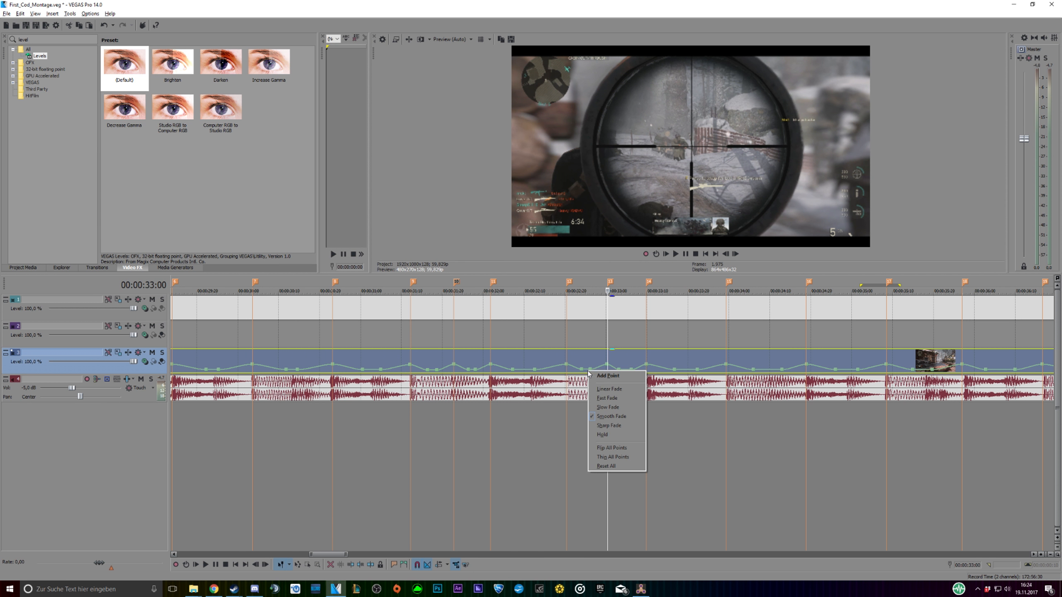
pyautogui.rightClick(589, 370)
pyautogui.click(632, 442)
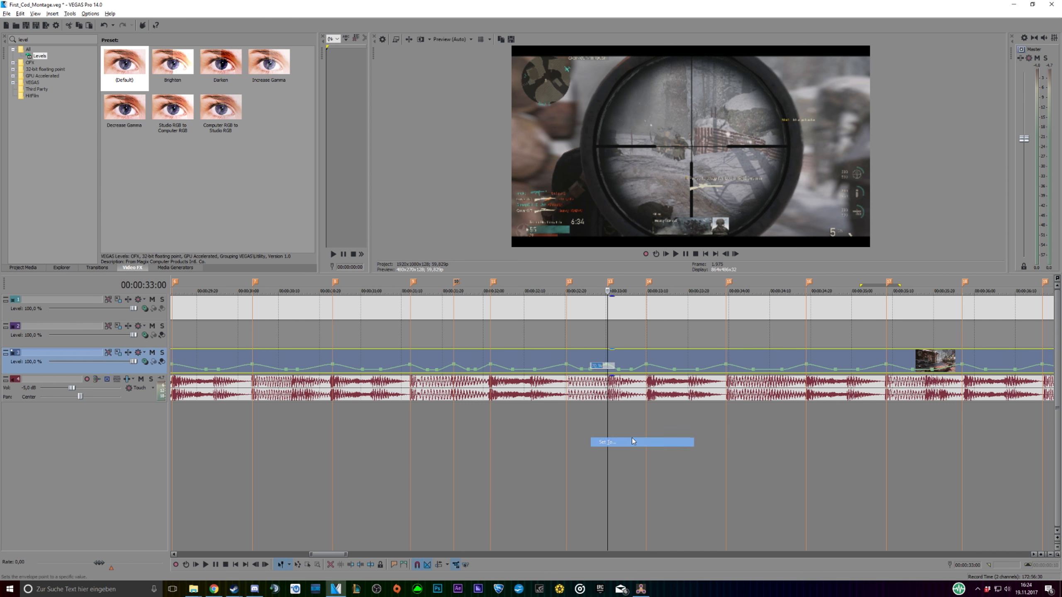
pyautogui.press('Return')
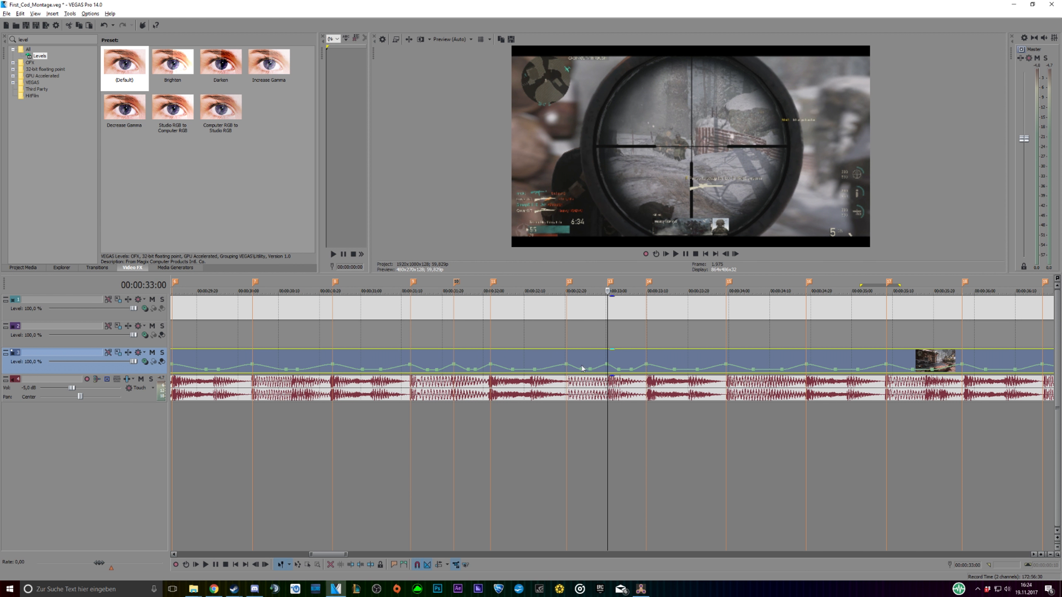
# Set the peak velocity point on the beat preceding 00:00:33:00 to 330 %
pyautogui.rightClick(566, 364)
pyautogui.click(595, 437)
pyautogui.write('330')
pyautogui.press('Return')
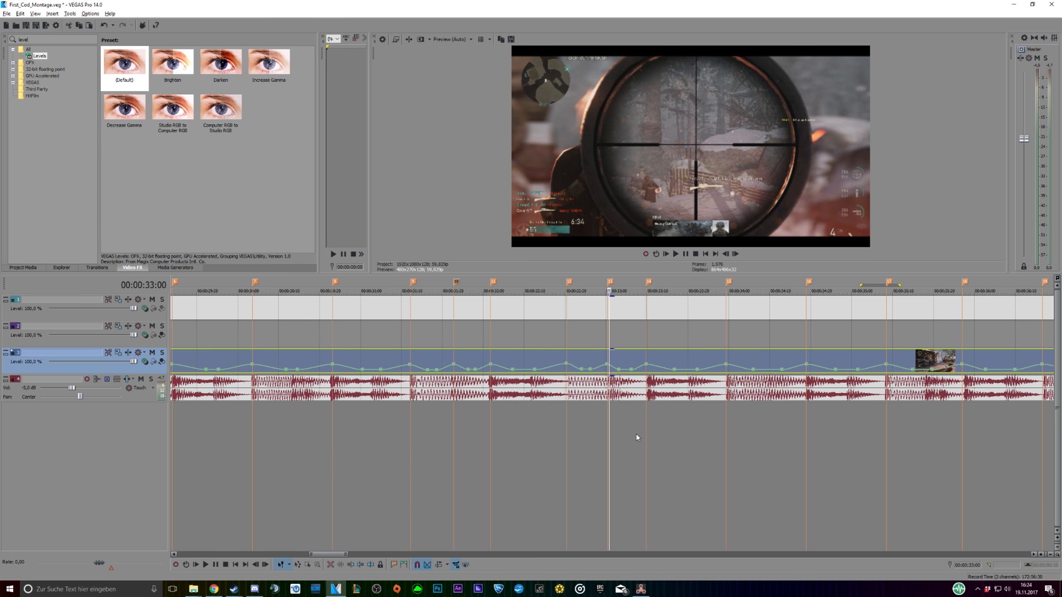
# Step back and forth between 00:00:32:28 and 00:00:33:01 to compare the kill shot with the beat marker
pyautogui.press('Left')
pyautogui.press('Left')
pyautogui.press('Left')
pyautogui.press('Left')
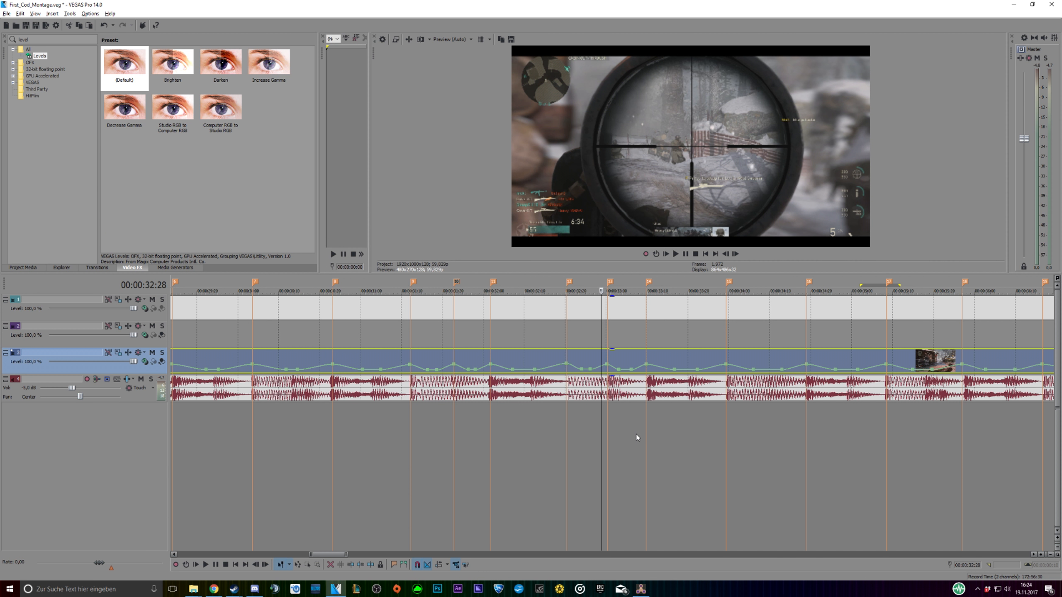
pyautogui.press('Right')
pyautogui.press('Right')
pyautogui.press('Right')
pyautogui.press('Right')
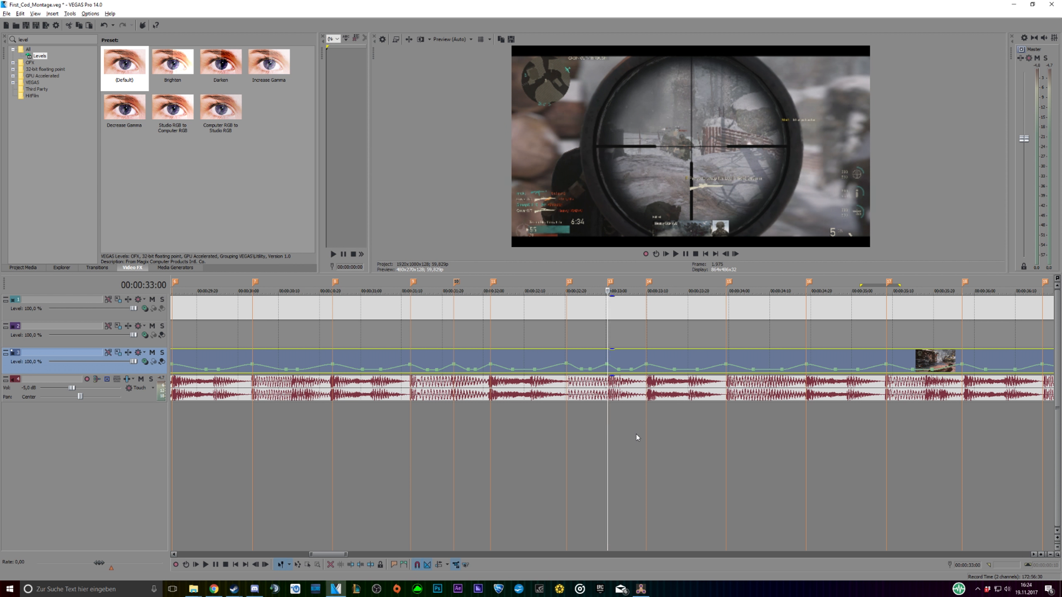
pyautogui.press('Right')
pyautogui.press('Left')
pyautogui.press('Right')
pyautogui.press('Right')
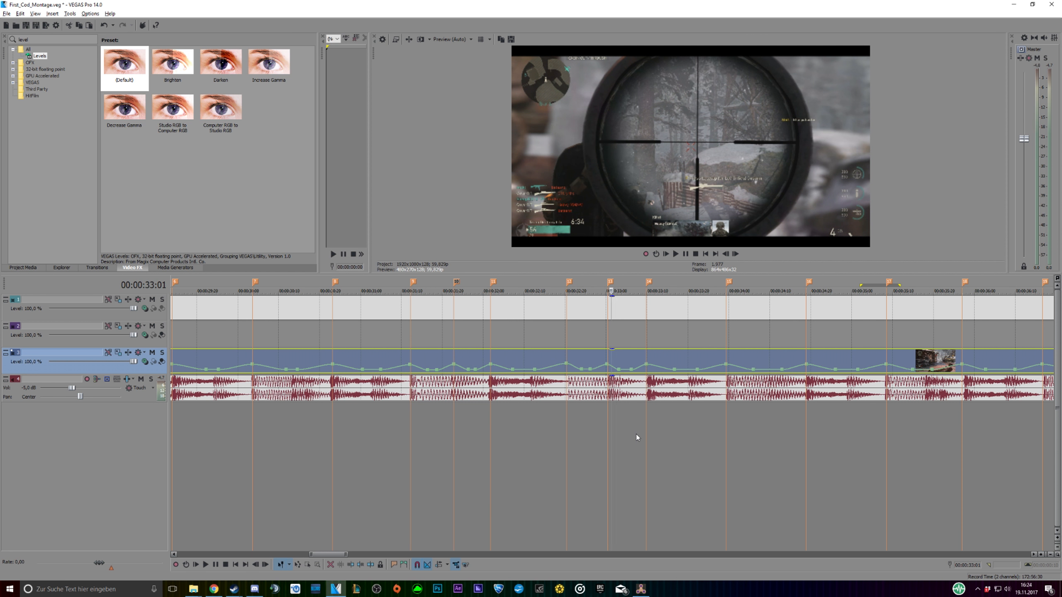
pyautogui.press('Right')
pyautogui.press('Left')
pyautogui.press('Left')
pyautogui.press('Left')
pyautogui.press('Right')
pyautogui.press('Left')
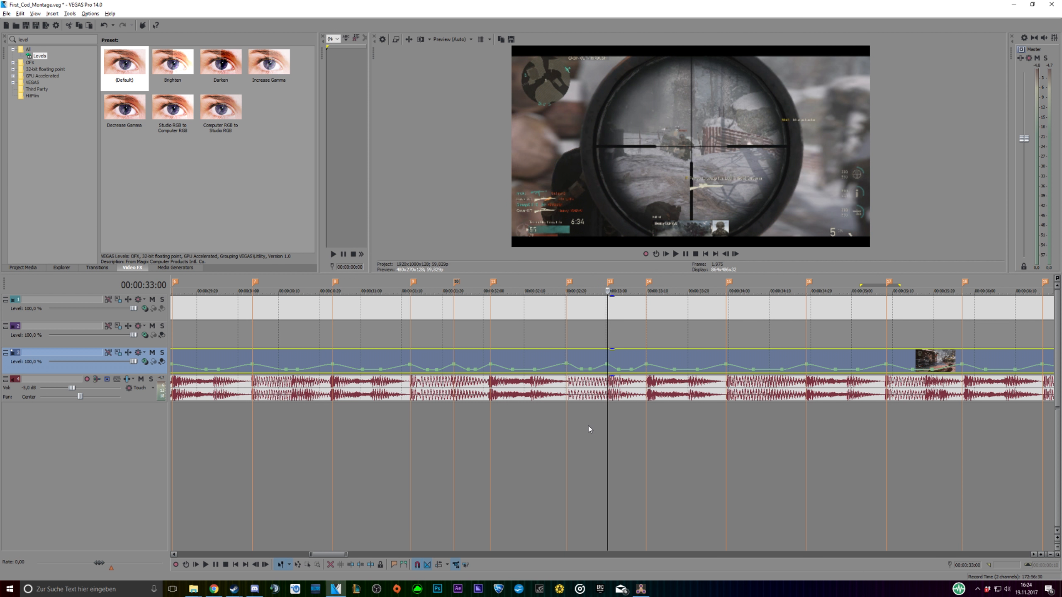
pyautogui.press('Right')
pyautogui.press('Left')
pyautogui.press('Right')
pyautogui.press('Left')
# Fine-tune the peak velocity on the beat preceding 00:00:33:00 so the shot flash lands on the marker
pyautogui.rightClick(568, 367)
pyautogui.click(594, 438)
pyautogui.press('Return')
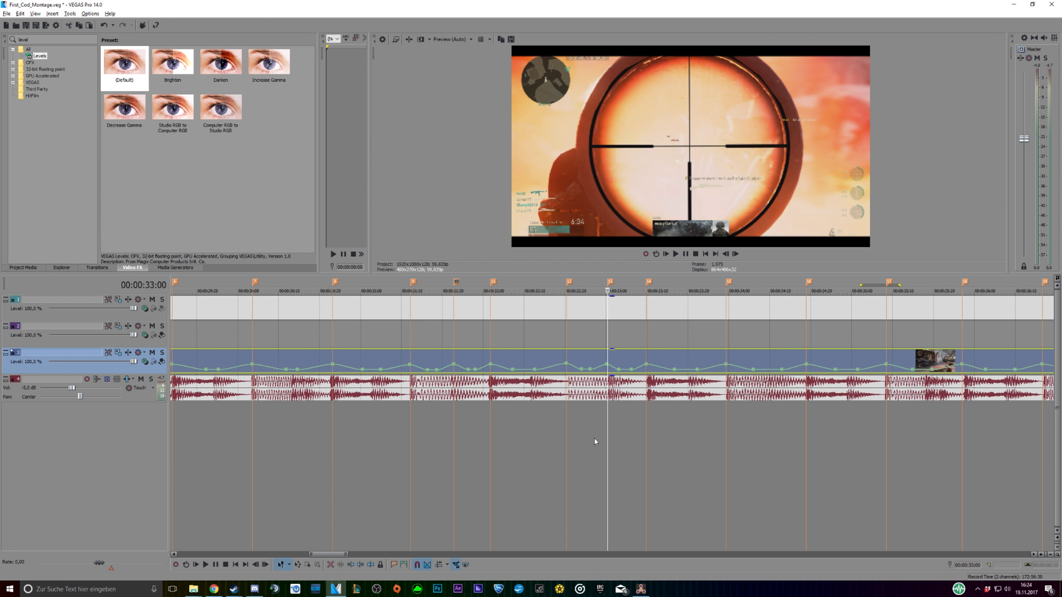
# Play the gameplay clip from its first beat marker through the retimed shots, and pause it
pyautogui.scroll(-5, 555, 444)
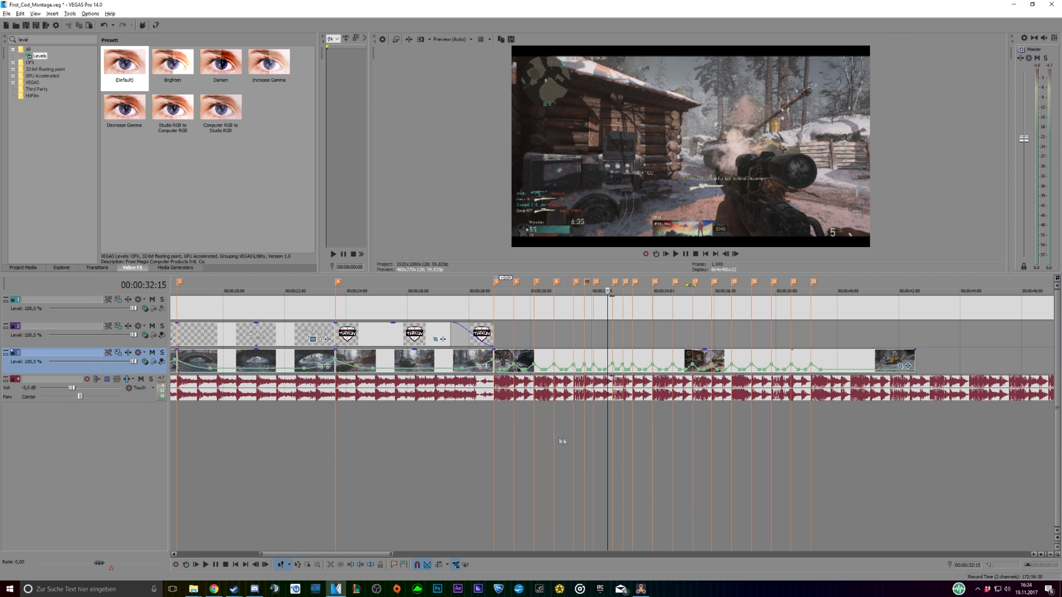
pyautogui.click(492, 421)
pyautogui.click(676, 254)
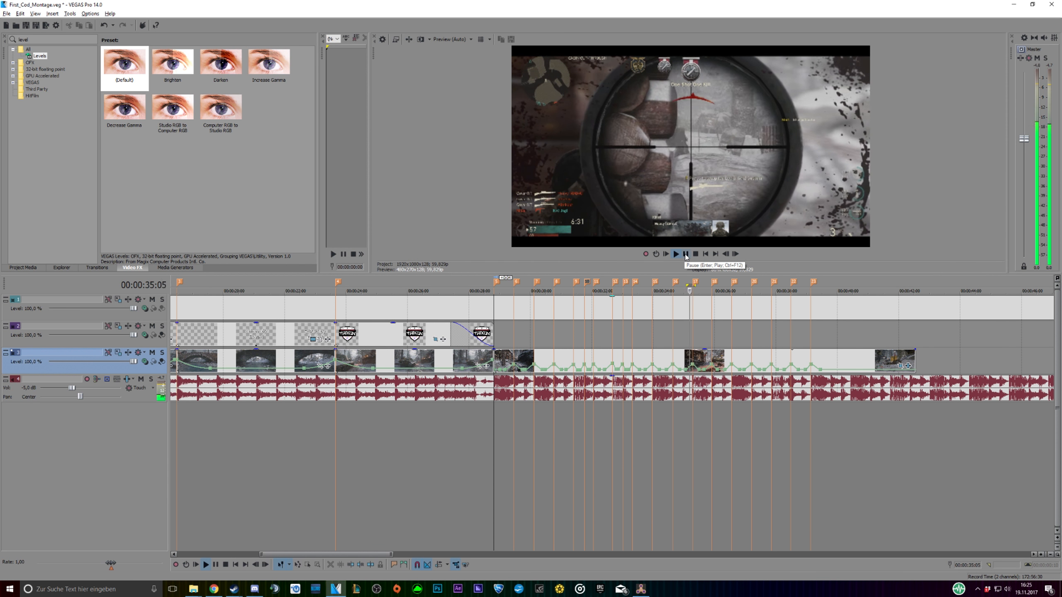
pyautogui.click(686, 255)
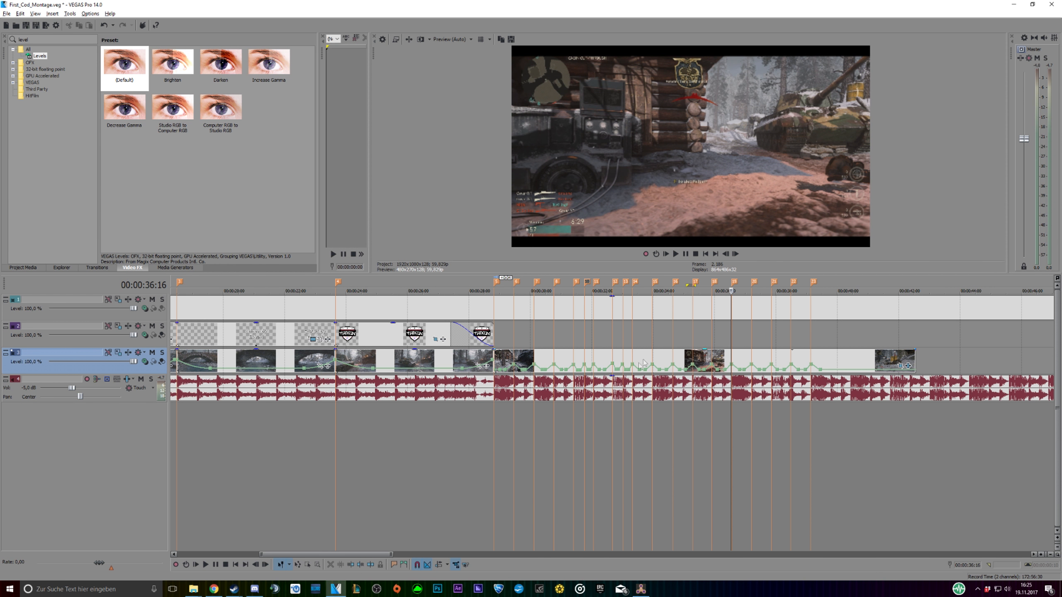
# Step back through the frames from 00:00:36:16 to 00:00:35:09 to examine the footage following the kill shots
pyautogui.press('Left')
pyautogui.press('Left')
pyautogui.press('Left')
pyautogui.press('Left')
pyautogui.press('Left')
pyautogui.press('Left')
pyautogui.press('Left')
pyautogui.press('Left')
pyautogui.press('Left')
pyautogui.press('Left')
pyautogui.press('Left')
pyautogui.press('Left')
pyautogui.press('Left')
pyautogui.press('Left')
pyautogui.press('Left')
pyautogui.press('Left')
pyautogui.press('Left')
pyautogui.press('Left')
pyautogui.press('Left')
pyautogui.press('Left')
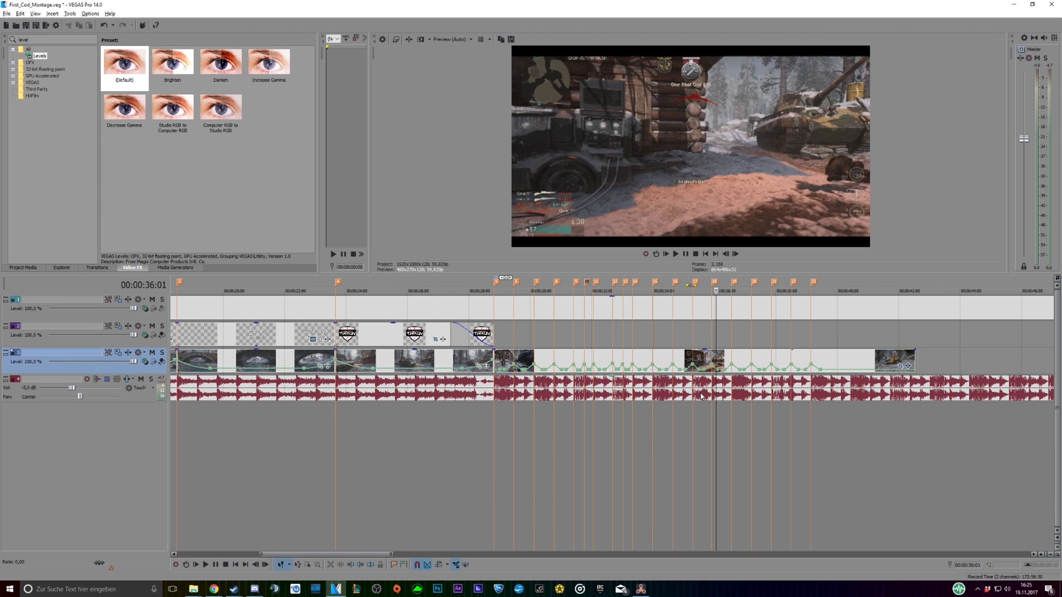
pyautogui.press('Left')
pyautogui.press('Left')
pyautogui.press('Left')
pyautogui.press('Left')
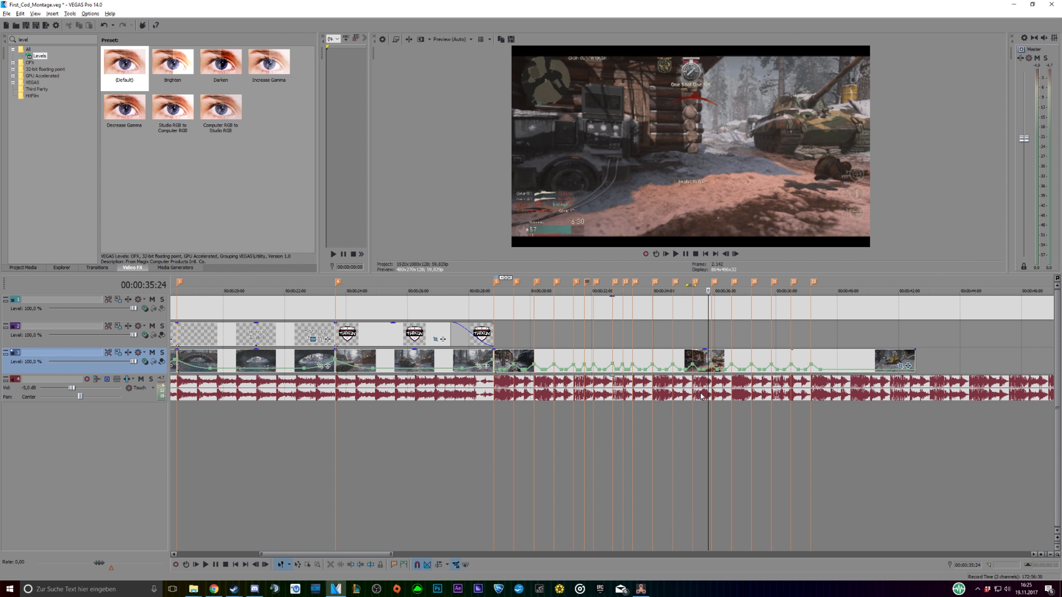
pyautogui.press('Left')
pyautogui.press('Left')
pyautogui.press('Left')
pyautogui.press('Left')
pyautogui.press('Left')
pyautogui.press('Left')
pyautogui.press('Left')
pyautogui.press('Left')
pyautogui.press('Left')
pyautogui.press('Left')
pyautogui.press('Left')
pyautogui.press('Left')
pyautogui.press('Left')
pyautogui.press('Left')
pyautogui.press('Left')
pyautogui.press('Left')
pyautogui.press('Left')
pyautogui.press('Left')
pyautogui.press('Left')
pyautogui.press('Left')
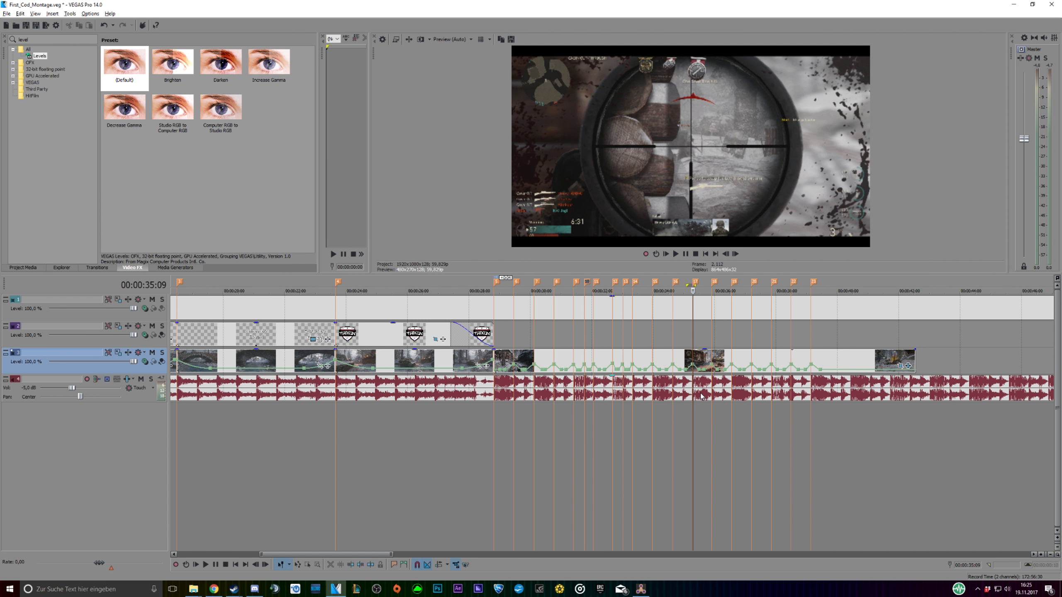
# Locate the cut point at the 00:00:34:19 beat marker and trim the gameplay clip's end to it
pyautogui.press('Right')
pyautogui.press('Left')
pyautogui.press('Left')
pyautogui.press('Left')
pyautogui.press('Left')
pyautogui.press('Left')
pyautogui.press('Left')
pyautogui.press('Left')
pyautogui.press('Left')
pyautogui.press('Left')
pyautogui.press('Left')
pyautogui.press('Left')
pyautogui.press('Left')
pyautogui.press('Left')
pyautogui.press('Right')
pyautogui.press('Right')
pyautogui.press('Right')
pyautogui.press('Right')
pyautogui.press('Right')
pyautogui.press('Right')
pyautogui.press('Right')
pyautogui.press('Right')
pyautogui.press('Right')
pyautogui.press('Right')
pyautogui.press('Right')
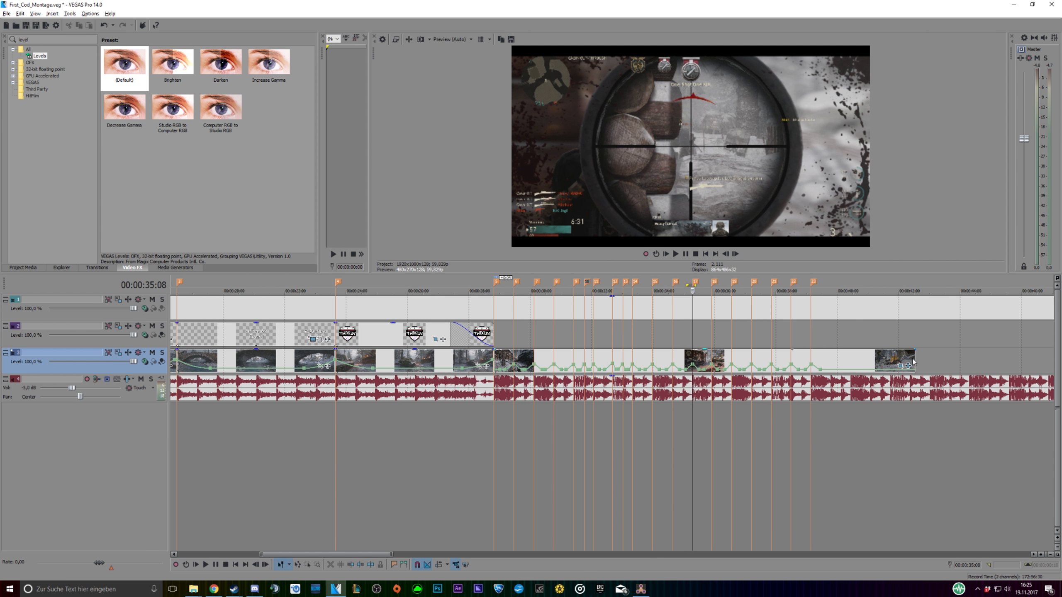
pyautogui.press('Left')
pyautogui.press('Left')
pyautogui.press('Left')
pyautogui.press('Left')
pyautogui.press('Left')
pyautogui.press('Left')
pyautogui.press('Left')
pyautogui.press('Left')
pyautogui.press('Left')
pyautogui.press('Left')
pyautogui.press('Left')
pyautogui.press('Left')
pyautogui.press('Left')
pyautogui.press('Left')
pyautogui.press('Left')
pyautogui.press('Left')
pyautogui.press('Left')
pyautogui.press('Left')
pyautogui.press('Left')
pyautogui.press('Left')
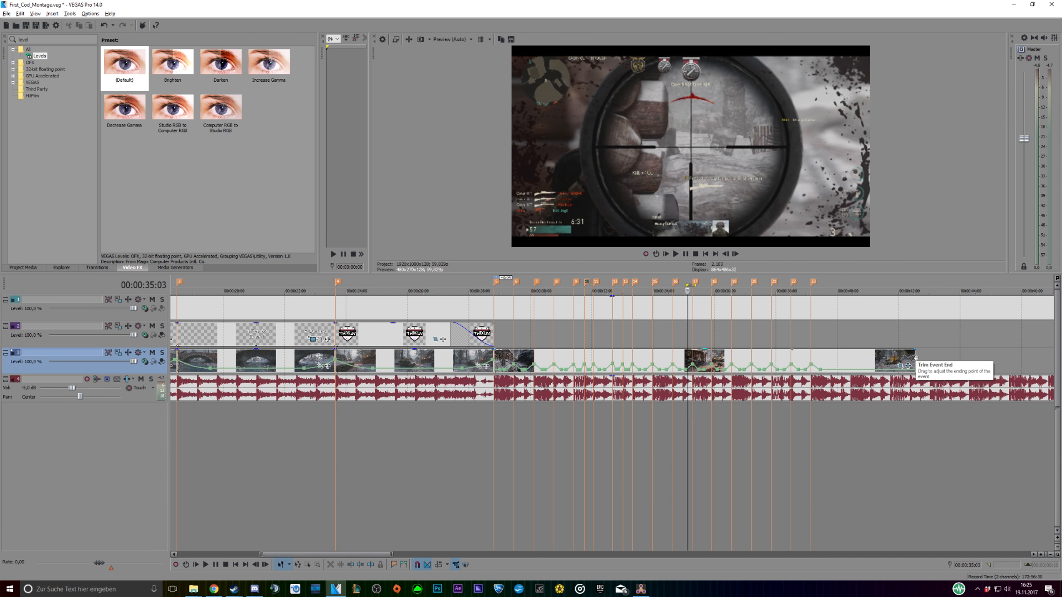
pyautogui.press('Left')
pyautogui.press('Left')
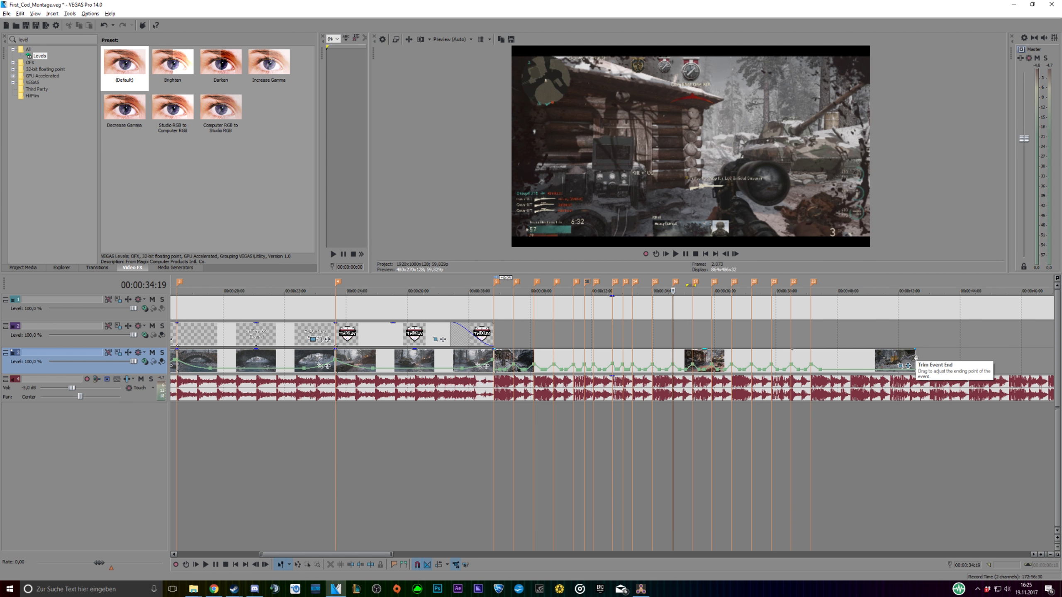
pyautogui.moveTo(915, 357); pyautogui.dragTo(674, 368)
pyautogui.click(661, 448)
# Inspect the trimmed clip's footage at the beat markers between 00:00:30:03 and 00:00:31:22
pyautogui.click(537, 426)
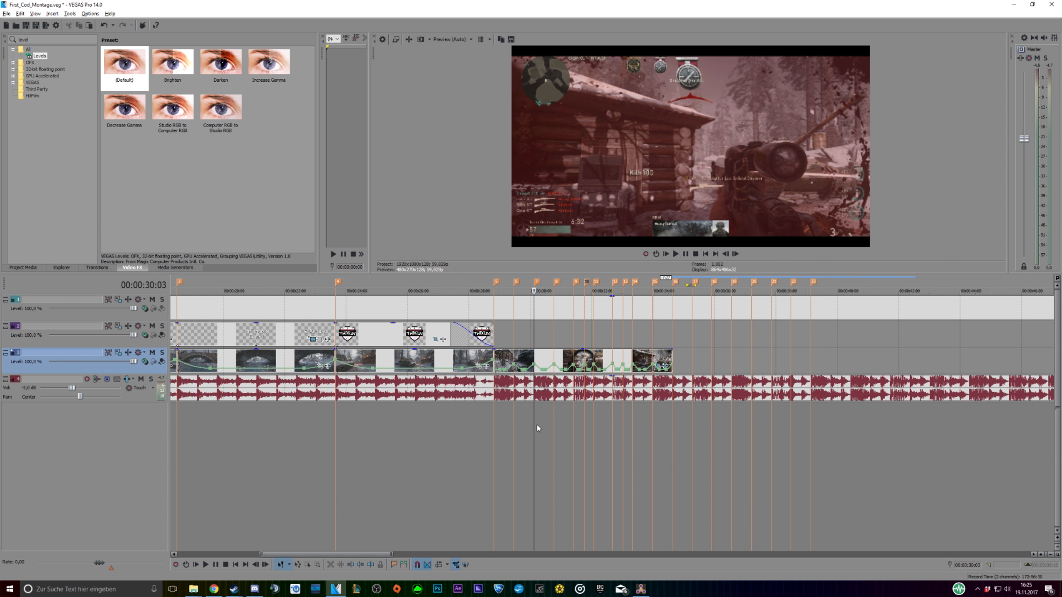
pyautogui.click(553, 421)
pyautogui.click(572, 414)
pyautogui.click(584, 414)
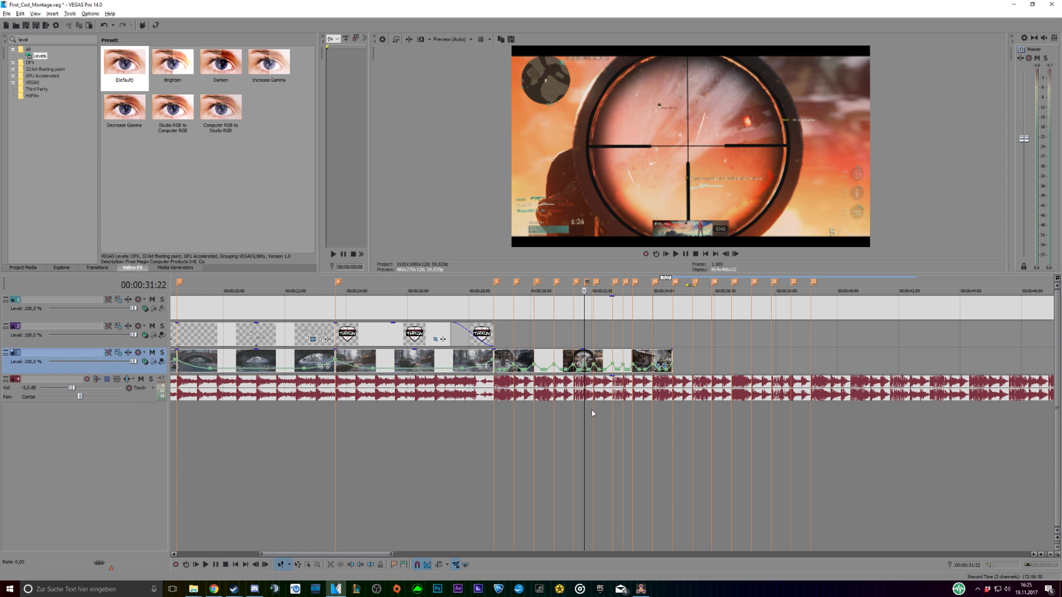
pyautogui.click(533, 413)
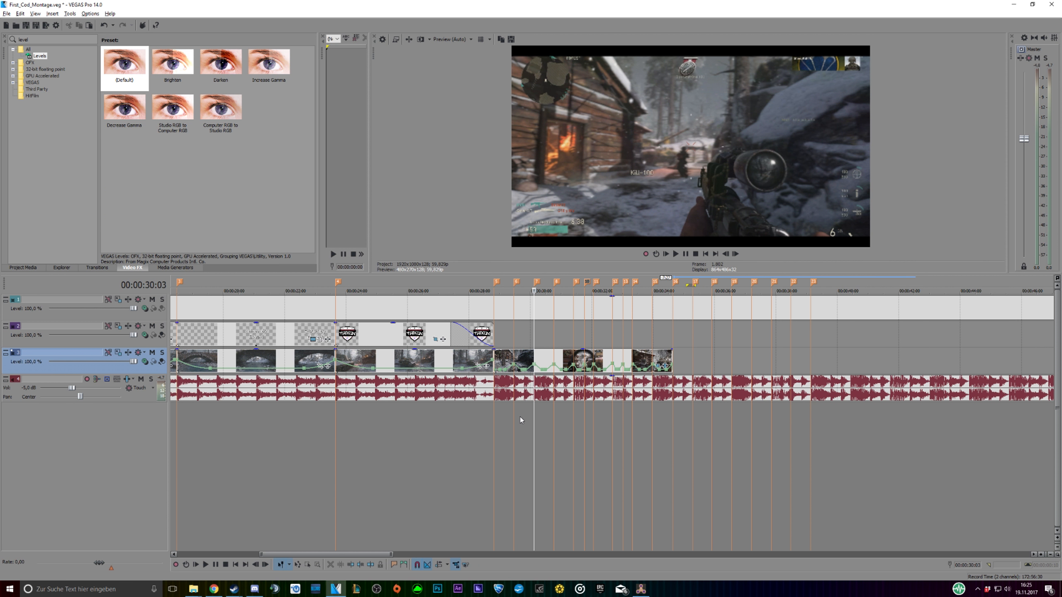
# Step back and forth through the frames between 00:00:29:29 and 00:00:30:03 to examine the first kill shot near the beat marker
pyautogui.click(520, 416)
pyautogui.click(534, 418)
pyautogui.press('Left')
pyautogui.press('Left')
pyautogui.press('Left')
pyautogui.press('Left')
pyautogui.press('Left')
pyautogui.press('Left')
pyautogui.press('Left')
pyautogui.press('Left')
pyautogui.press('Left')
pyautogui.press('Left')
pyautogui.press('Left')
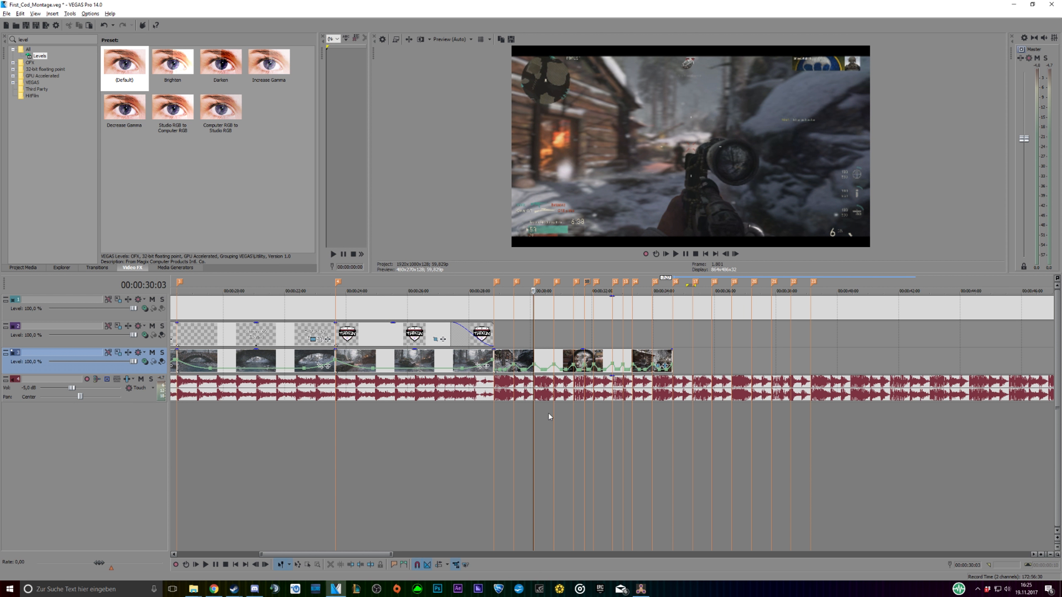
pyautogui.press('Right')
pyautogui.press('Right')
pyautogui.press('Right')
pyautogui.press('Right')
pyautogui.press('Right')
pyautogui.press('Right')
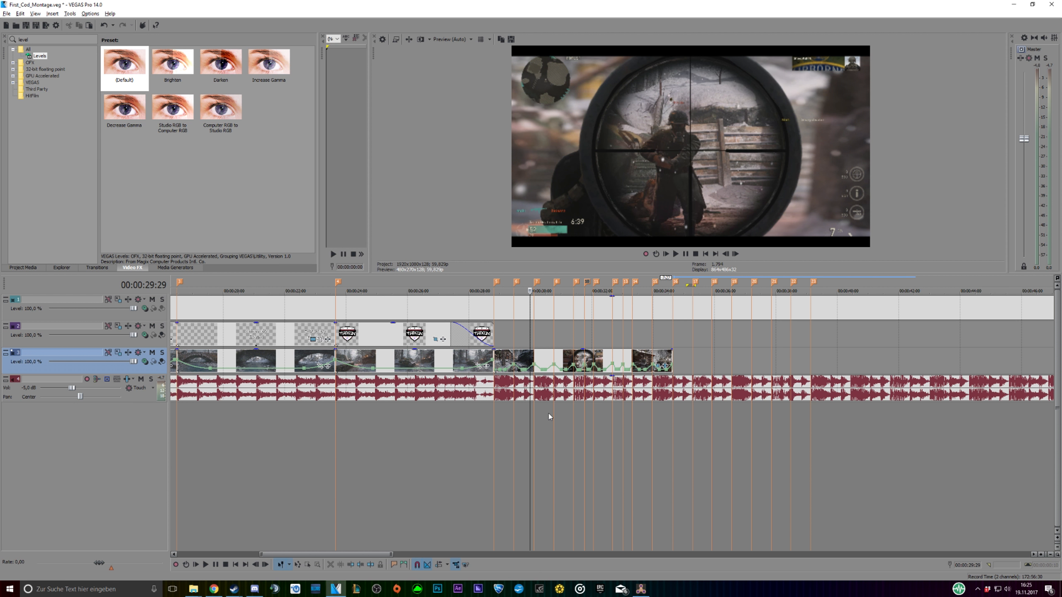
pyautogui.press('Right')
pyautogui.press('Right')
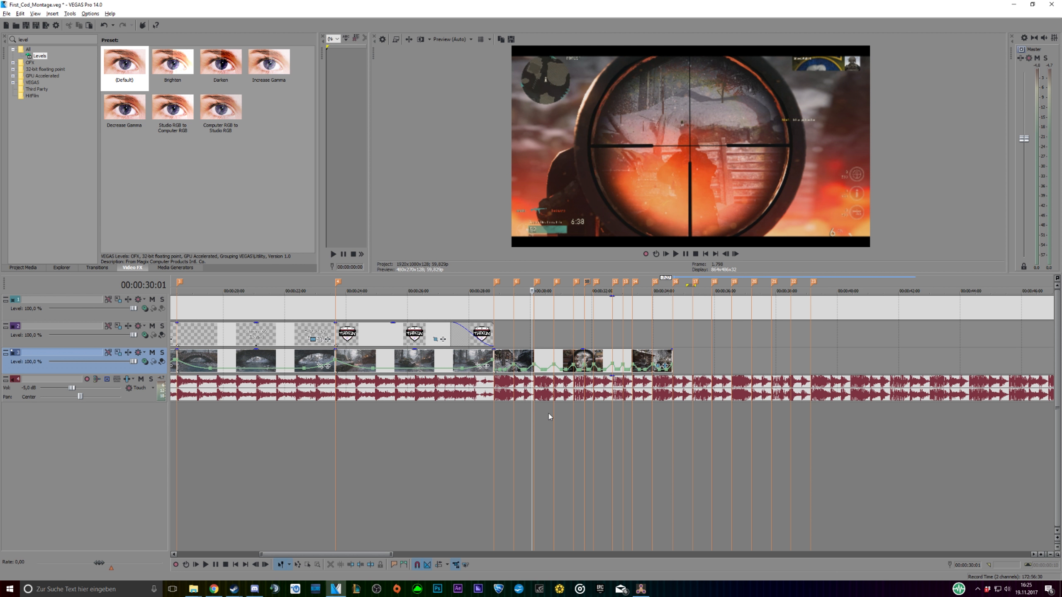
pyautogui.press('Right')
pyautogui.press('Right')
pyautogui.press('Right')
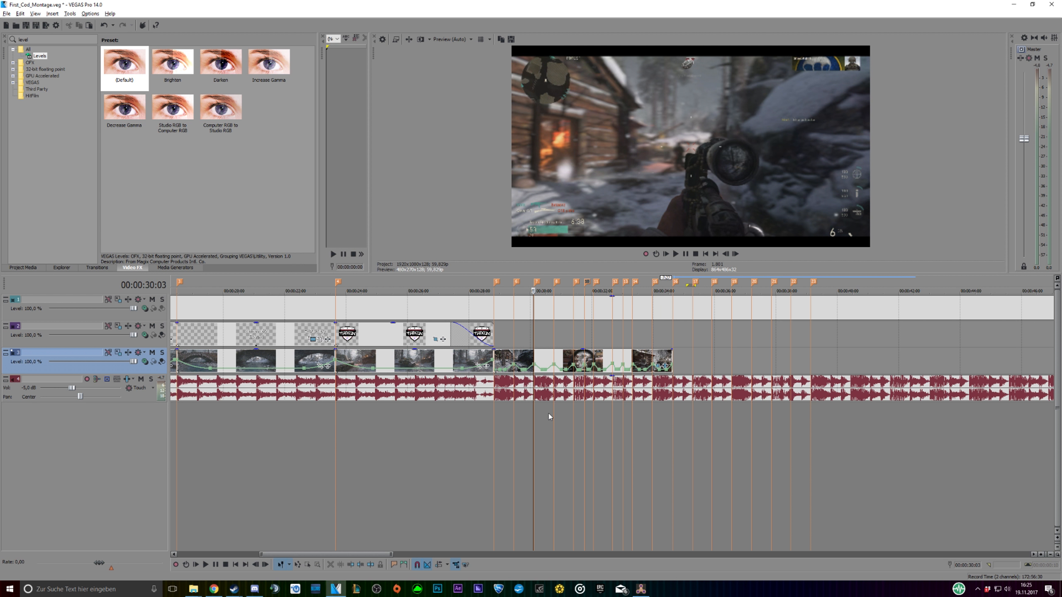
pyautogui.press('Left')
pyautogui.press('Left')
pyautogui.press('Left')
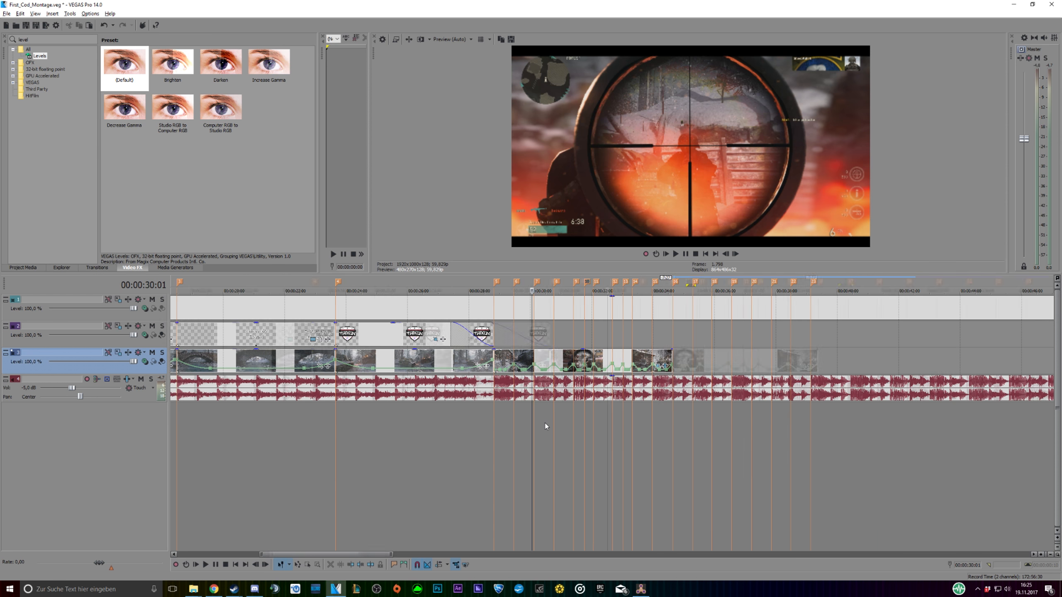
# Inspect the gameplay footage at each beat marker from 00:00:29:14 to the clip's end at 00:00:34:18
pyautogui.scroll(2, 545, 424)
pyautogui.click(582, 418)
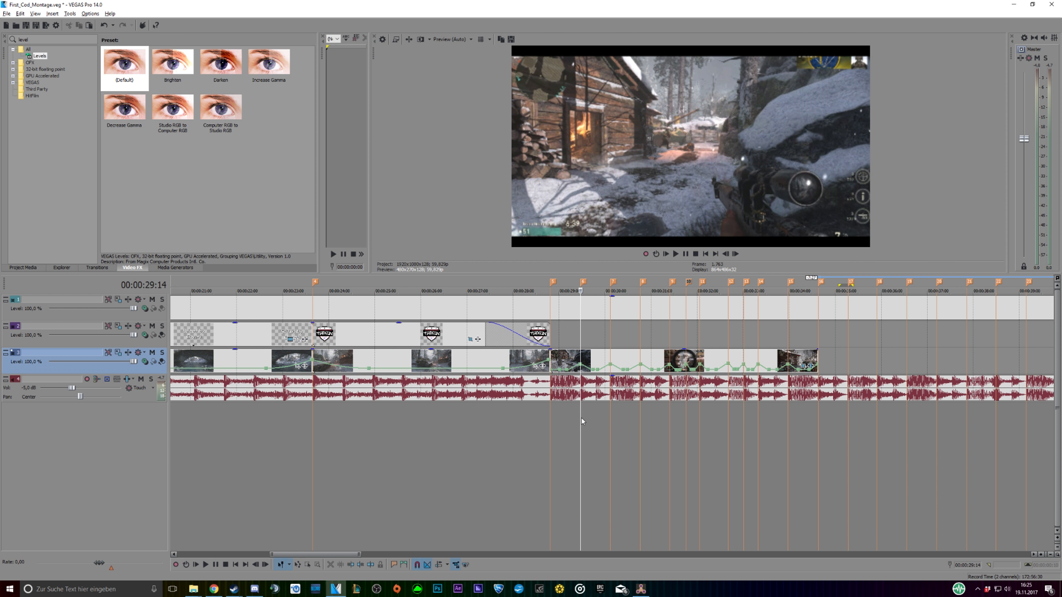
pyautogui.click(611, 417)
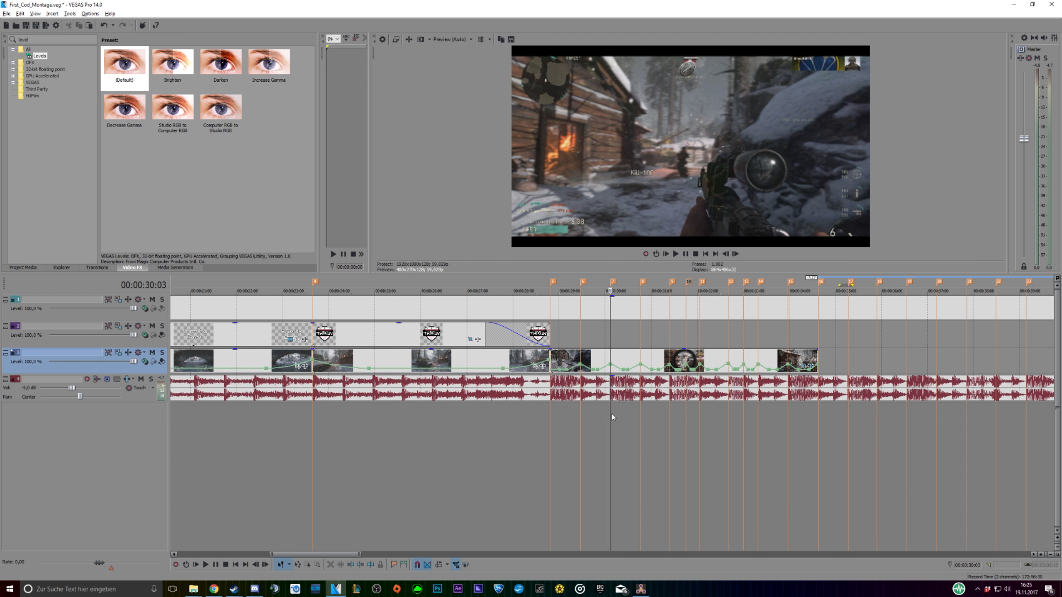
pyautogui.click(641, 413)
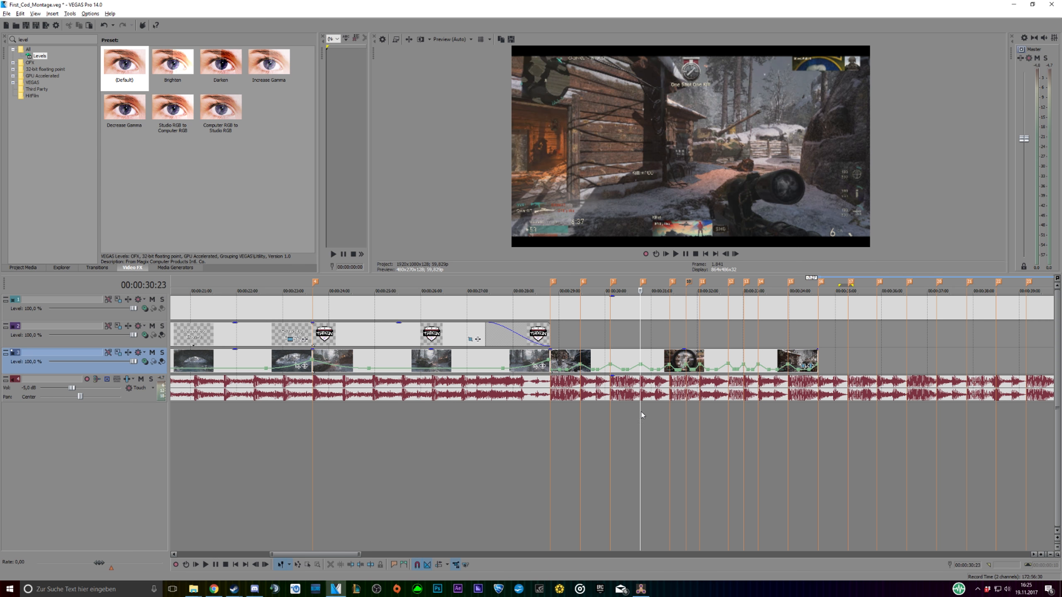
pyautogui.click(669, 413)
pyautogui.click(687, 411)
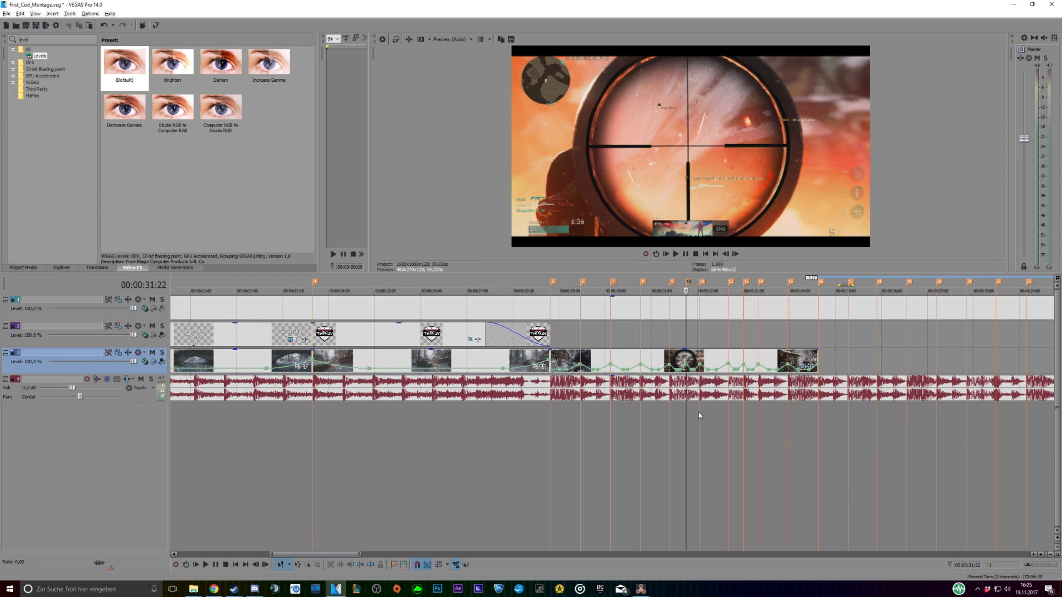
pyautogui.click(699, 411)
pyautogui.click(729, 413)
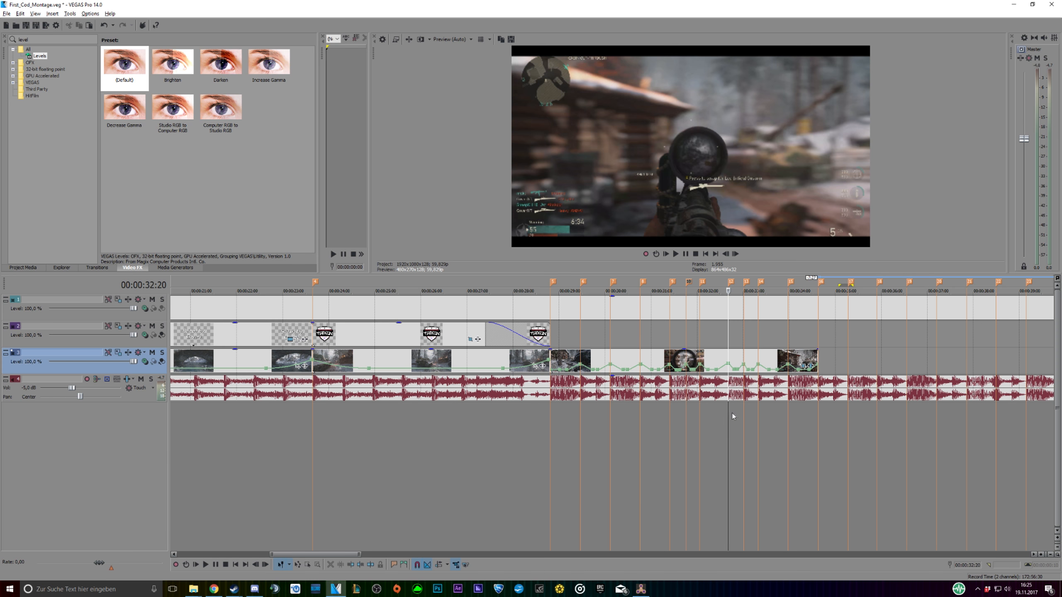
pyautogui.click(743, 414)
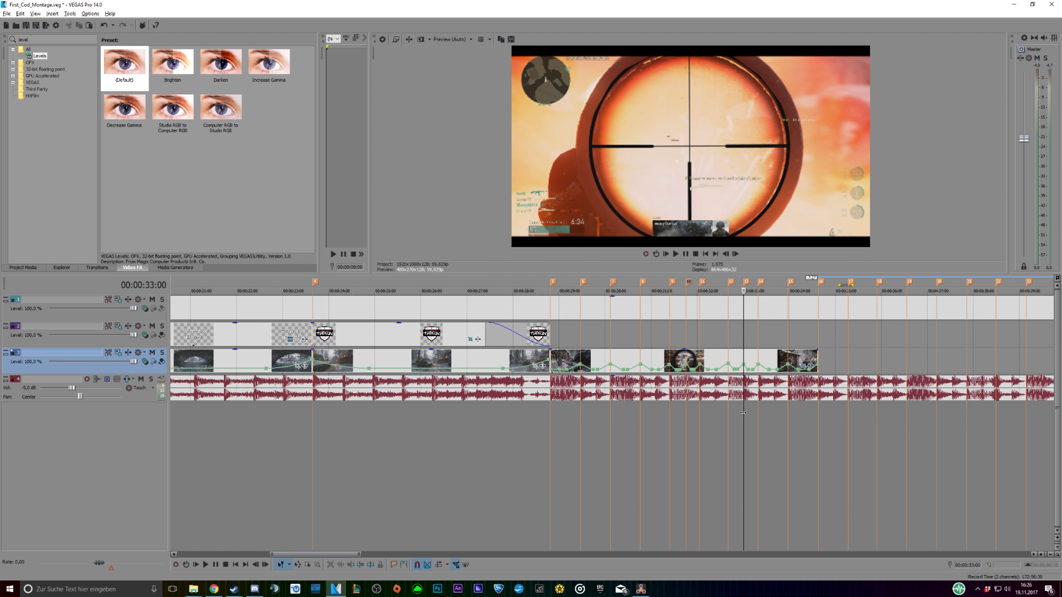
pyautogui.click(757, 411)
pyautogui.click(790, 414)
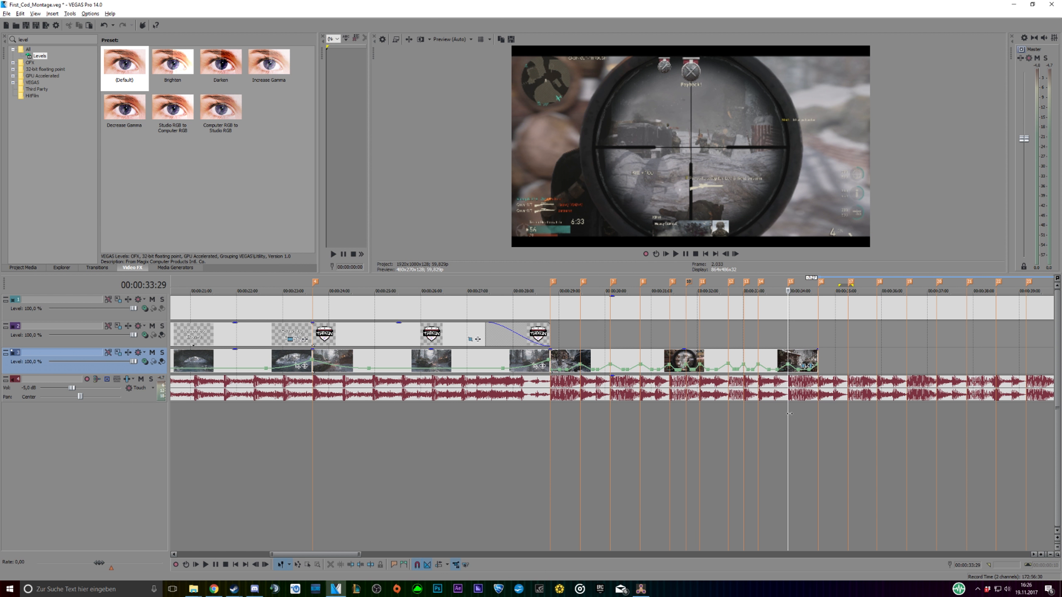
pyautogui.click(819, 415)
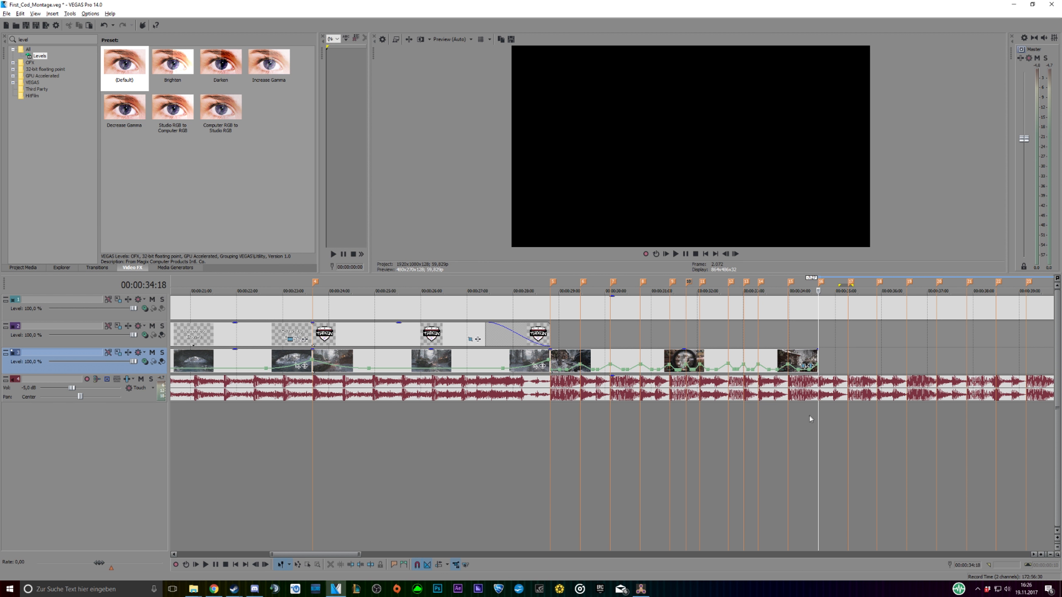
# Step back frame by frame from near the clip's end to 00:00:33:29 to examine the final kill shot
pyautogui.click(806, 416)
pyautogui.press('Left')
pyautogui.press('Left')
pyautogui.press('Left')
pyautogui.press('Left')
pyautogui.press('Left')
pyautogui.press('Left')
pyautogui.press('Left')
pyautogui.press('Left')
pyautogui.press('Left')
pyautogui.press('Left')
pyautogui.press('Left')
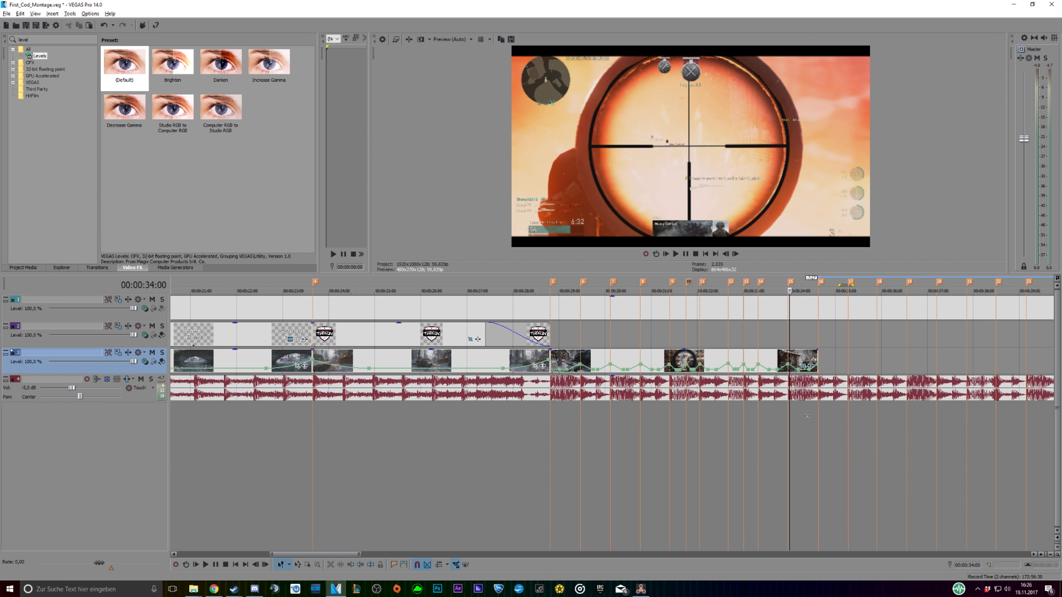
pyautogui.press('Left')
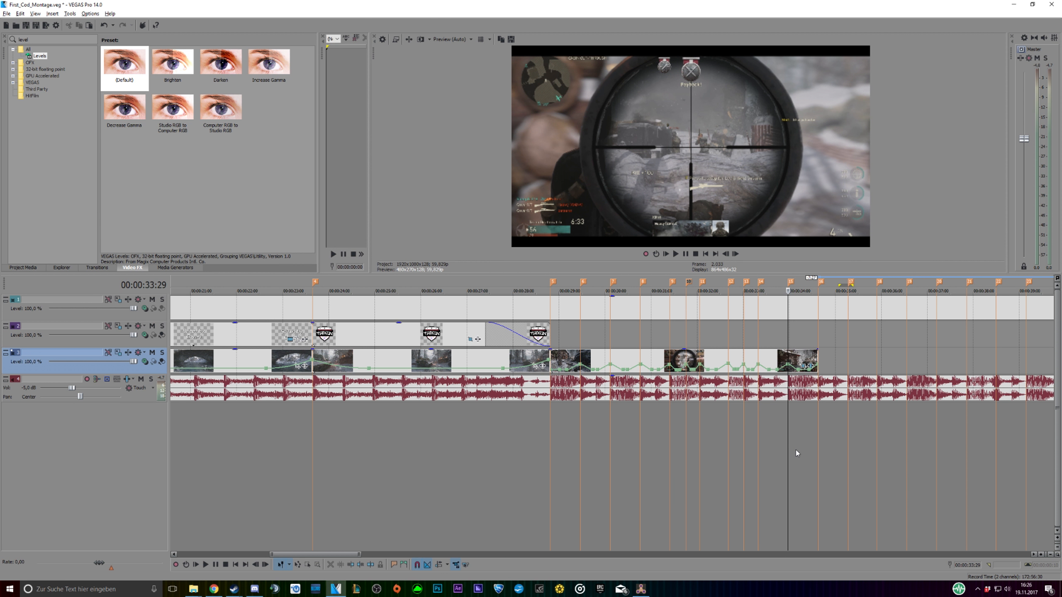
# Play the gameplay from the 00:00:30:03 marker and again from shortly before the first kill shot, pausing each time
pyautogui.click(581, 423)
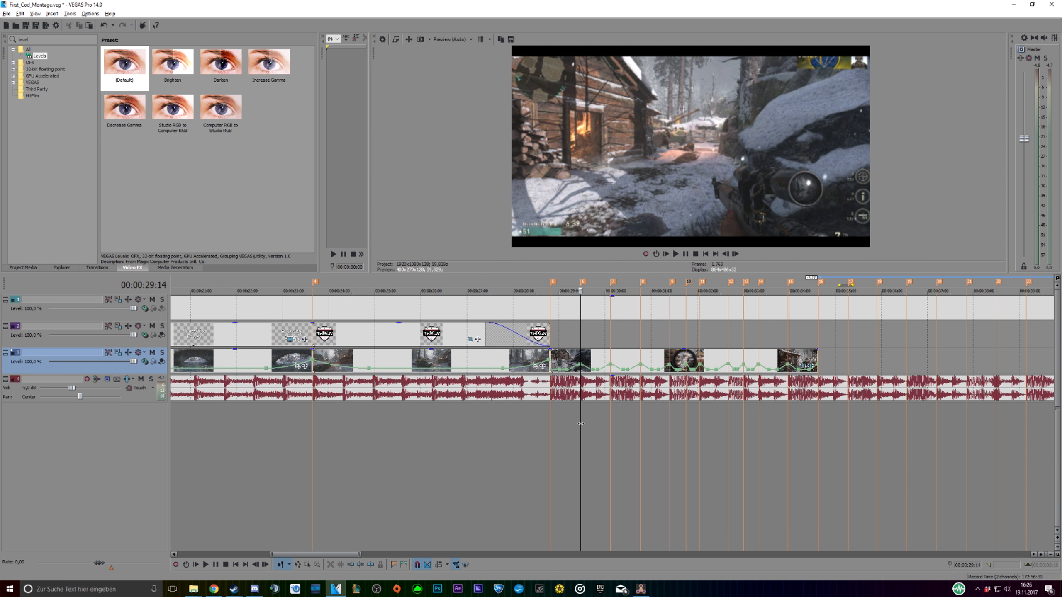
pyautogui.click(610, 414)
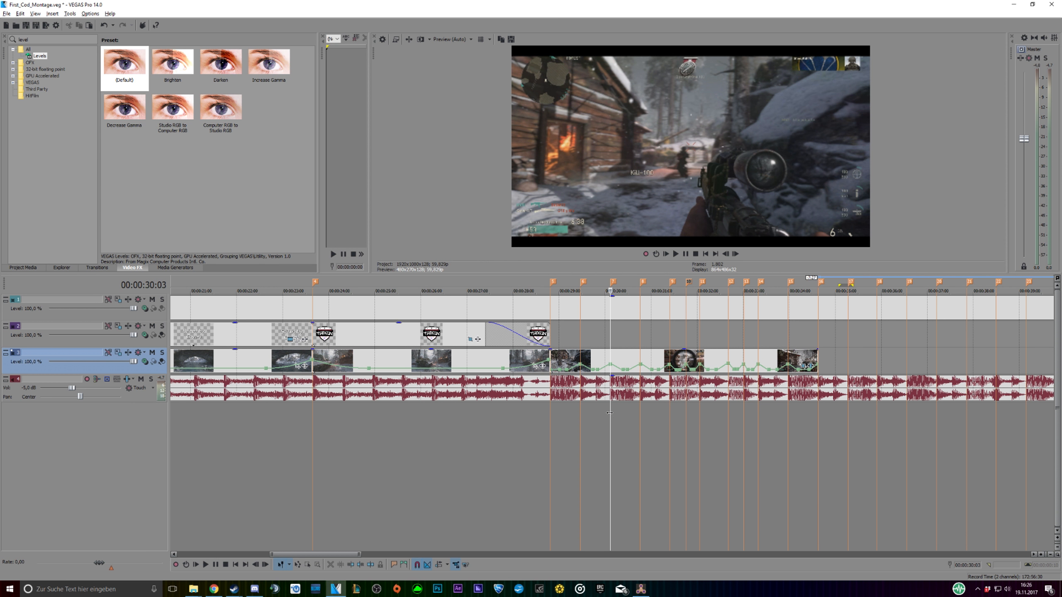
pyautogui.click(675, 254)
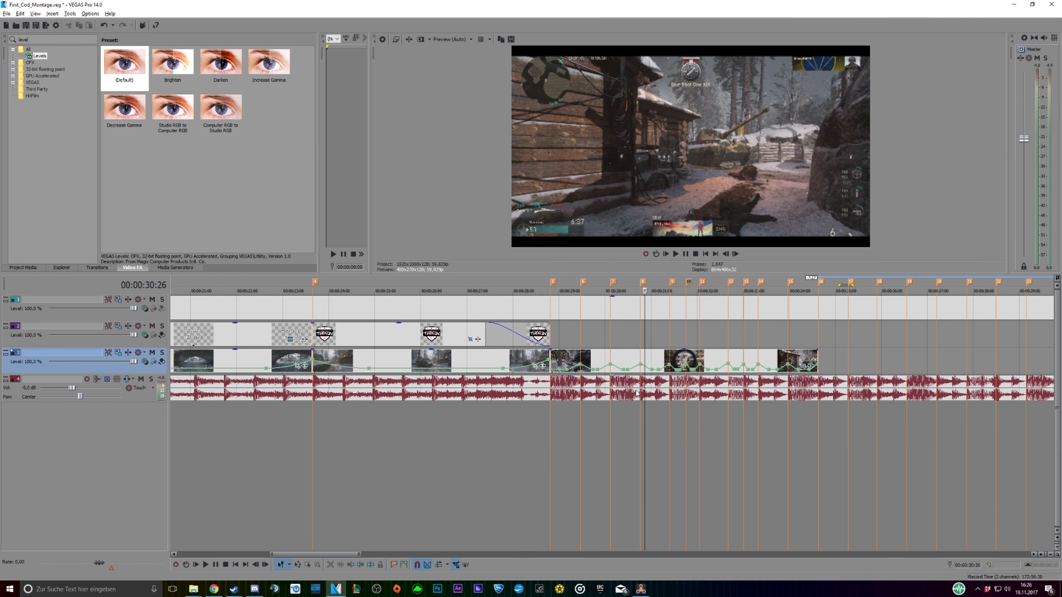
pyautogui.click(685, 255)
pyautogui.click(684, 253)
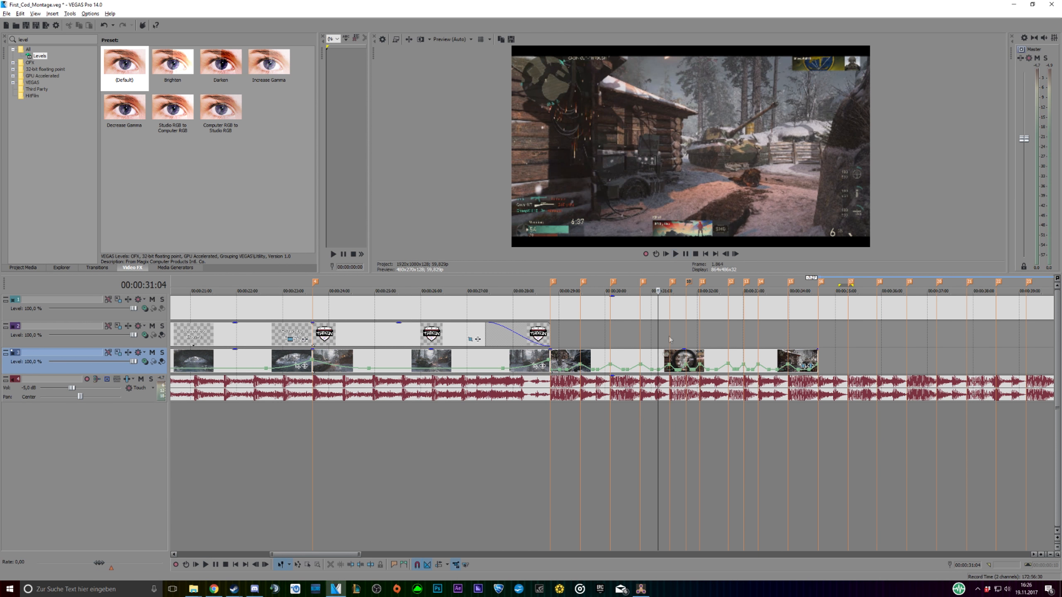
pyautogui.click(590, 430)
pyautogui.click(675, 253)
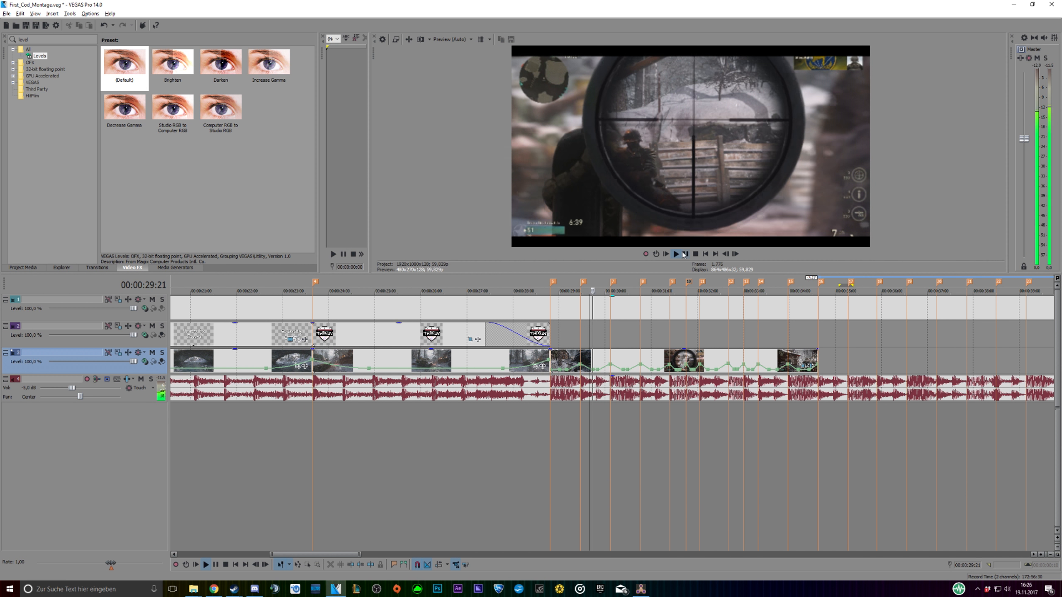
pyautogui.click(685, 253)
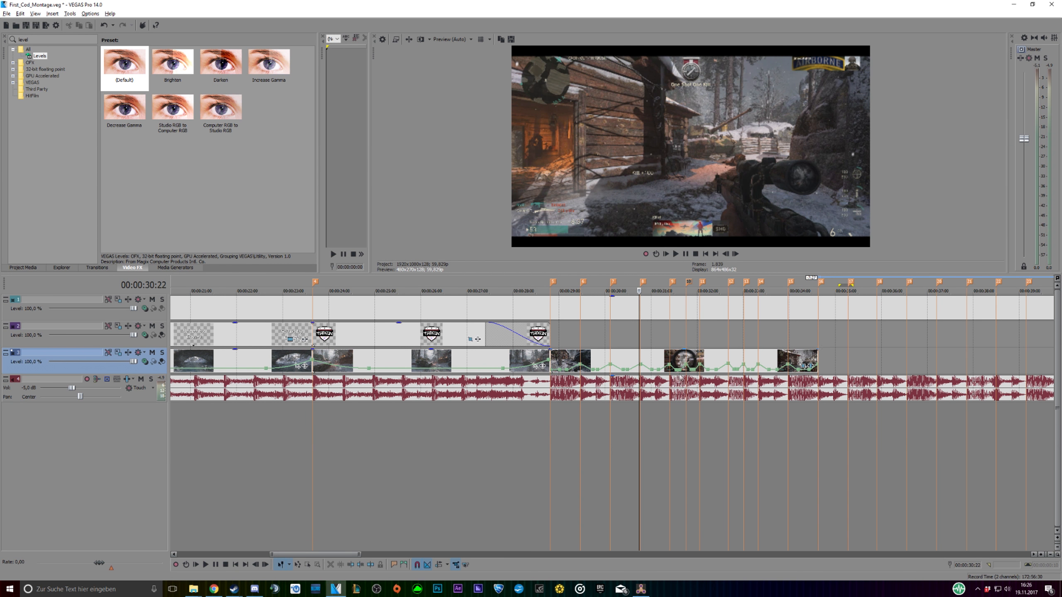
# Step forward through the frames to 00:00:31:22 to examine the lead-up to the second kill shot
pyautogui.click(649, 397)
pyautogui.press('Right')
pyautogui.press('Right')
pyautogui.press('Right')
pyautogui.press('Right')
pyautogui.press('Right')
pyautogui.press('Right')
pyautogui.press('Right')
pyautogui.press('Right')
pyautogui.press('Right')
pyautogui.press('Right')
pyautogui.press('Right')
pyautogui.press('Right')
pyautogui.press('Right')
pyautogui.press('Right')
pyautogui.press('Right')
pyautogui.press('Right')
pyautogui.press('Right')
pyautogui.press('Right')
pyautogui.press('Right')
pyautogui.press('Right')
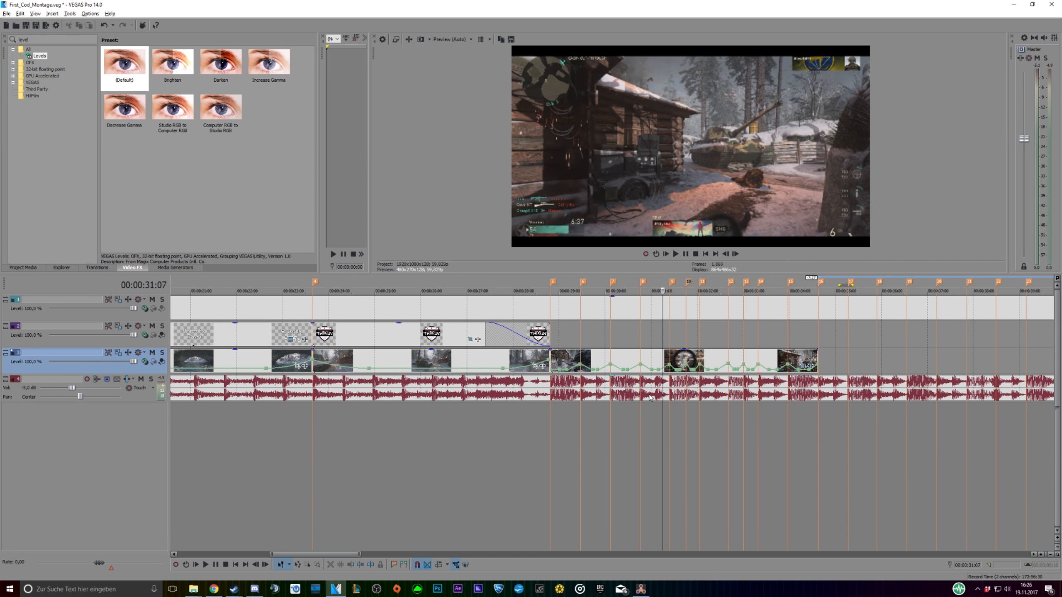
pyautogui.press('Right')
pyautogui.press('Right')
pyautogui.press('Right')
pyautogui.press('Right')
pyautogui.press('Right')
pyautogui.press('Right')
pyautogui.press('Right')
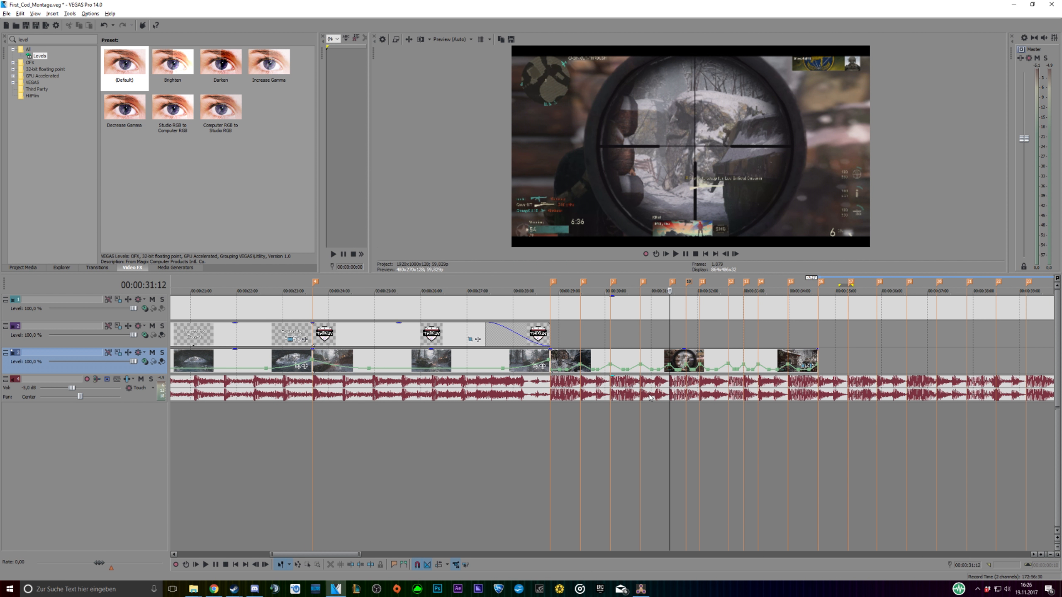
pyautogui.press('Right')
pyautogui.press('Right')
pyautogui.press('Right')
pyautogui.press('Right')
pyautogui.press('Right')
pyautogui.press('Right')
pyautogui.press('Right')
pyautogui.press('Right')
pyautogui.press('Right')
pyautogui.press('Right')
pyautogui.press('Right')
pyautogui.press('Right')
pyautogui.press('Right')
pyautogui.press('Right')
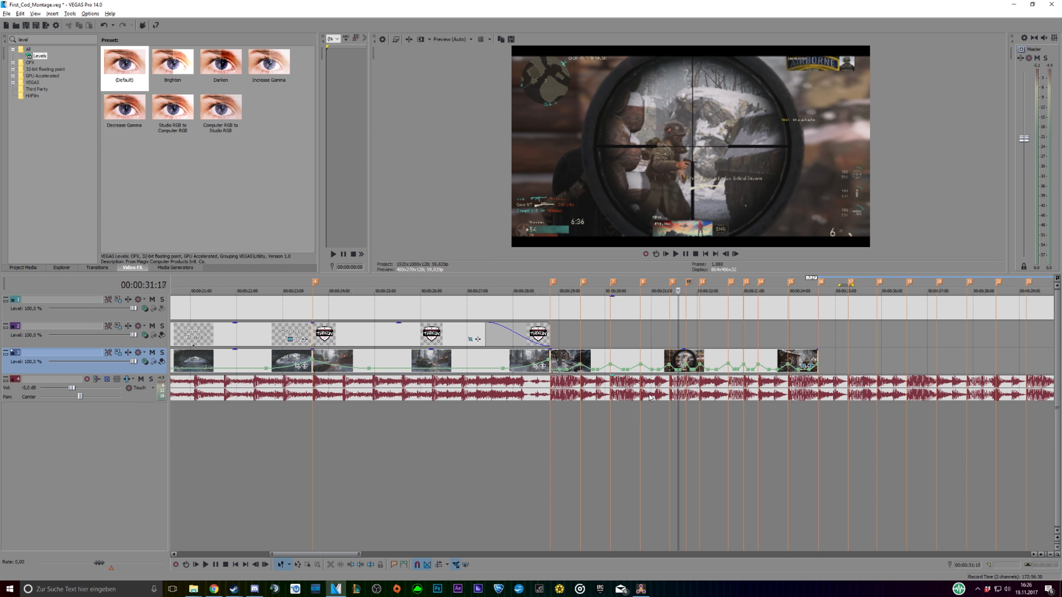
pyautogui.press('Right')
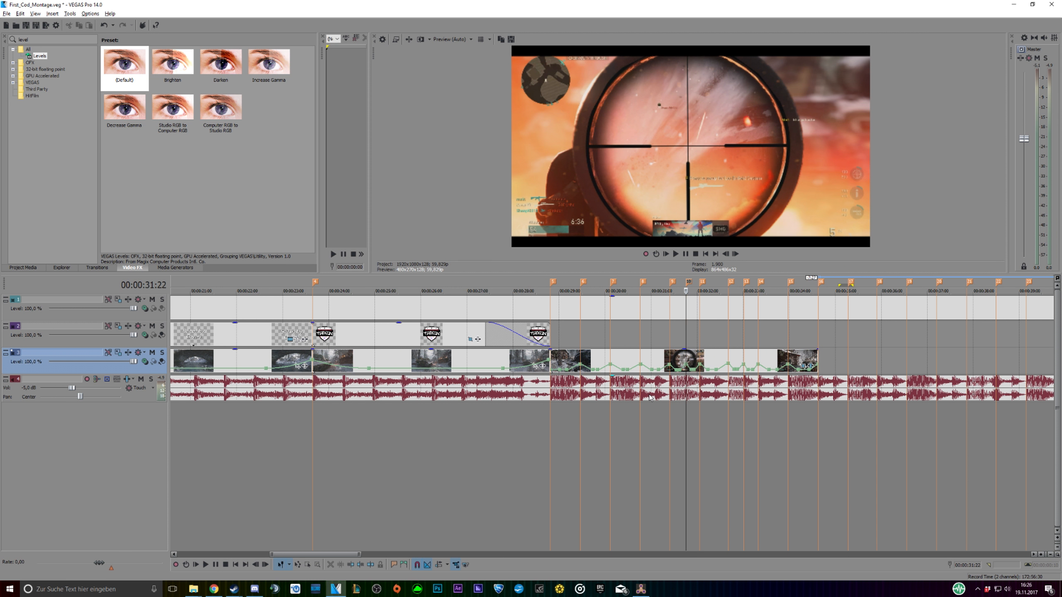
# Step forward from 00:00:31:22 to 00:00:33:00 to examine the footage up to the third kill shot
pyautogui.press('Right')
pyautogui.press('Right')
pyautogui.press('Right')
pyautogui.press('Right')
pyautogui.press('Right')
pyautogui.press('Right')
pyautogui.press('Right')
pyautogui.press('Right')
pyautogui.press('Right')
pyautogui.press('Right')
pyautogui.press('Right')
pyautogui.press('Right')
pyautogui.press('Right')
pyautogui.press('Right')
pyautogui.press('Right')
pyautogui.press('Right')
pyautogui.press('Right')
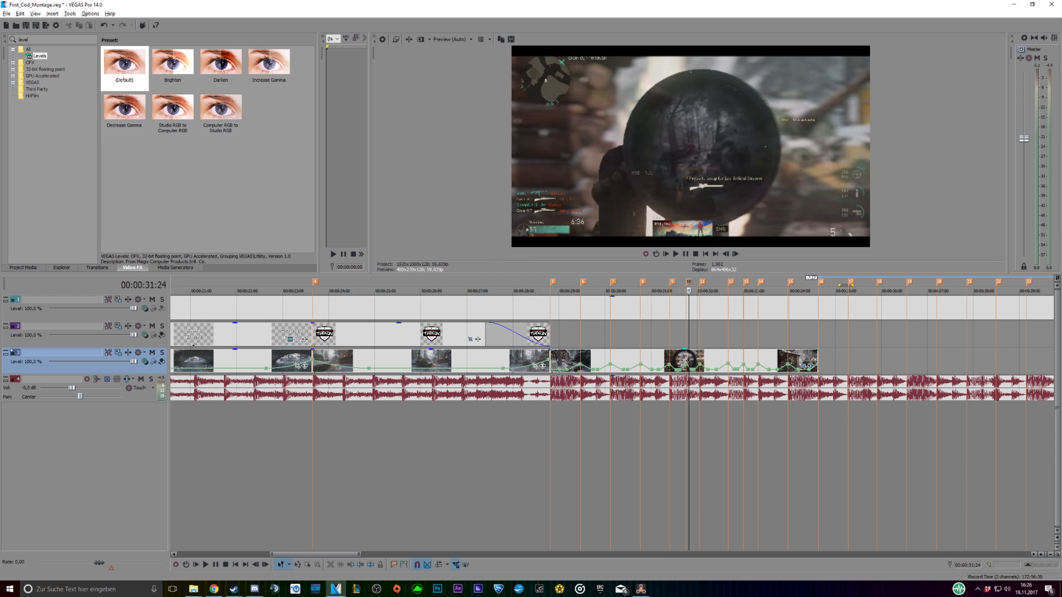
pyautogui.press('Right')
pyautogui.press('Right')
pyautogui.press('Right')
pyautogui.press('Right')
pyautogui.press('Right')
pyautogui.press('Right')
pyautogui.press('Right')
pyautogui.press('Right')
pyautogui.press('Right')
pyautogui.press('Right')
pyautogui.press('Right')
pyautogui.press('Right')
pyautogui.press('Right')
pyautogui.press('Right')
pyautogui.press('Right')
pyautogui.press('Right')
pyautogui.press('Right')
pyautogui.press('Right')
pyautogui.press('Right')
pyautogui.press('Right')
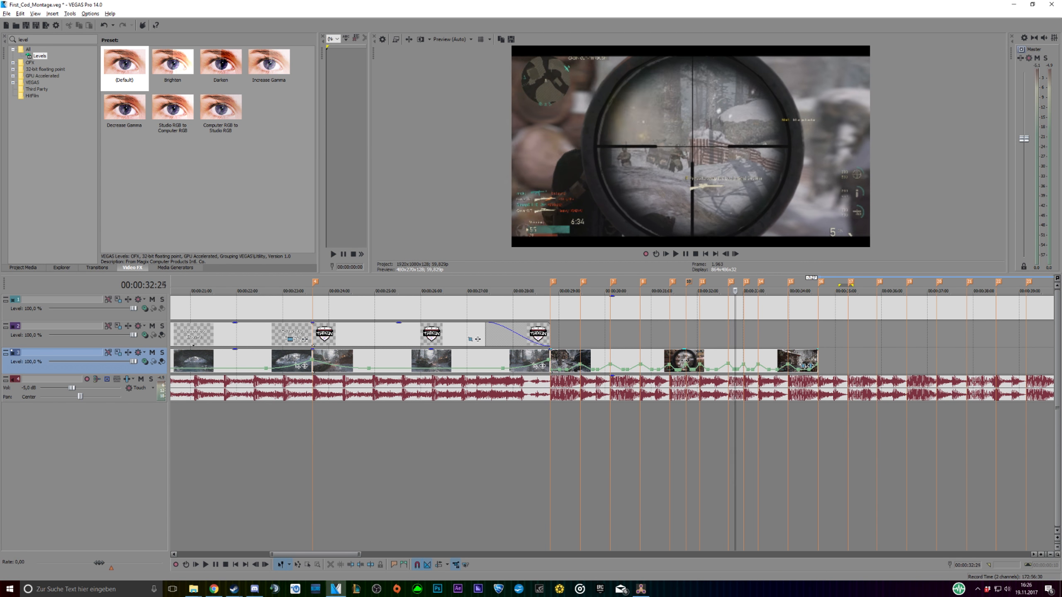
pyautogui.press('Right')
pyautogui.press('Right')
pyautogui.press('Right')
pyautogui.press('Right')
pyautogui.press('Right')
pyautogui.press('Right')
pyautogui.press('Right')
pyautogui.press('Right')
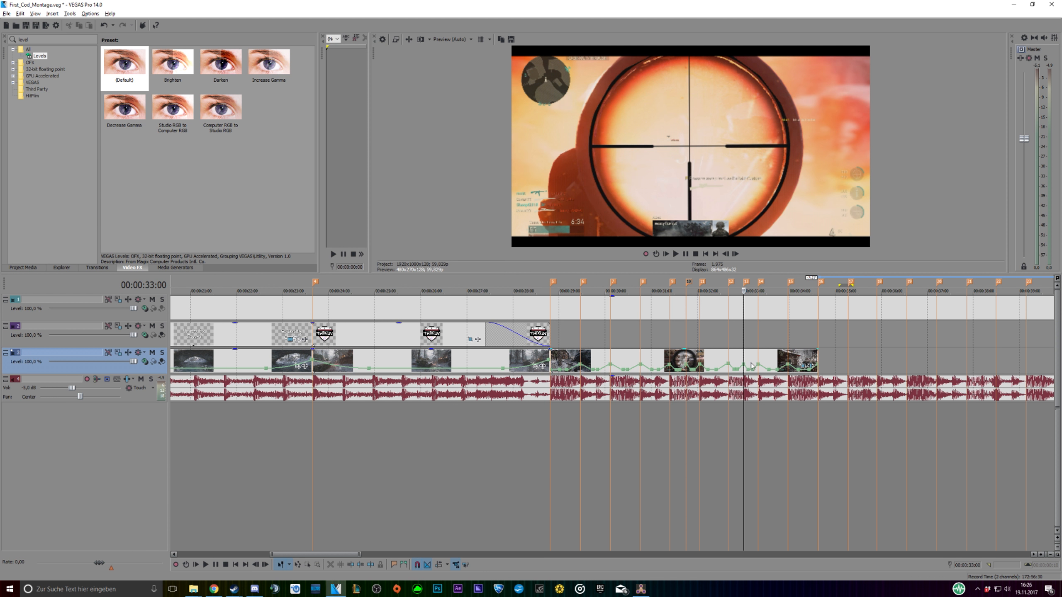
# Step forward from 00:00:33:00 to 00:00:33:29 and compare the neighbouring frames around the final kill shot
pyautogui.press('Right')
pyautogui.press('Right')
pyautogui.press('Right')
pyautogui.press('Right')
pyautogui.press('Right')
pyautogui.press('Right')
pyautogui.press('Right')
pyautogui.press('Right')
pyautogui.press('Right')
pyautogui.press('Right')
pyautogui.press('Right')
pyautogui.press('Right')
pyautogui.press('Right')
pyautogui.press('Right')
pyautogui.press('Right')
pyautogui.press('Right')
pyautogui.press('Right')
pyautogui.press('Right')
pyautogui.press('Right')
pyautogui.press('Right')
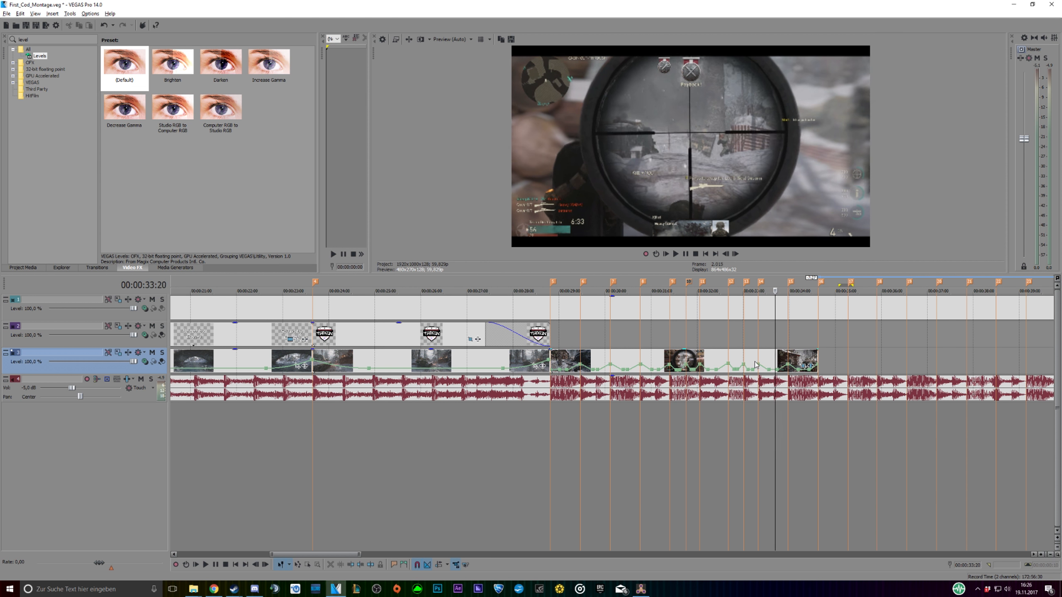
pyautogui.press('Right')
pyautogui.press('Right')
pyautogui.press('Right')
pyautogui.press('Right')
pyautogui.press('Right')
pyautogui.press('Right')
pyautogui.press('Right')
pyautogui.press('Right')
pyautogui.press('Right')
pyautogui.press('Right')
pyautogui.press('Right')
pyautogui.press('Right')
pyautogui.press('Right')
pyautogui.press('Right')
pyautogui.press('Right')
pyautogui.press('Right')
pyautogui.press('Right')
pyautogui.press('Right')
pyautogui.press('Right')
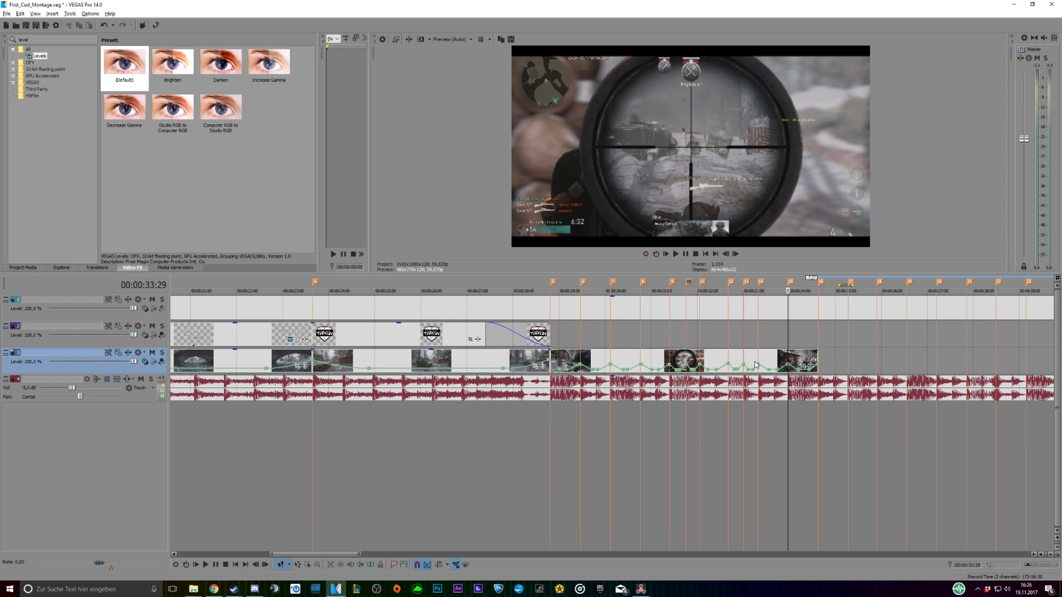
pyautogui.press('Up')
pyautogui.press('Right')
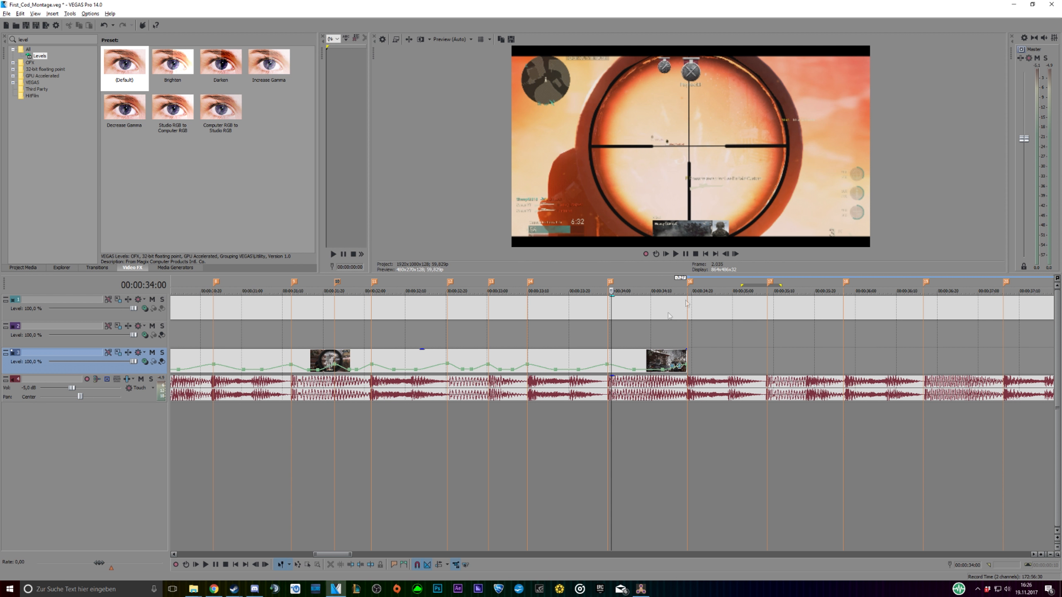
pyautogui.press('Left')
pyautogui.press('Right')
pyautogui.press('Left')
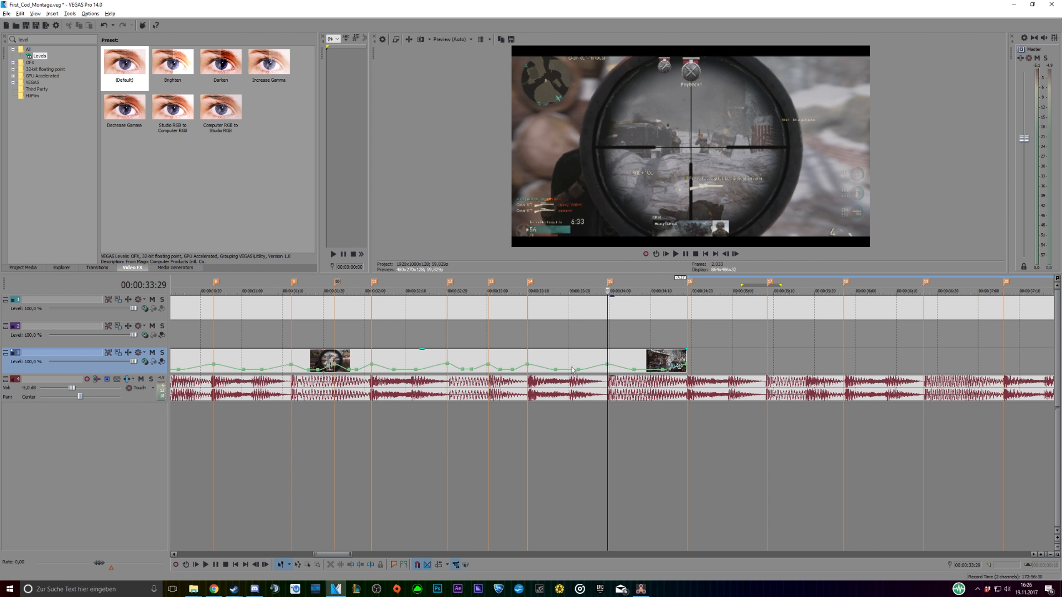
# Set new speeds for the two low velocity points before the 00:00:33:29 marker, with the earlier one at 75 %
pyautogui.rightClick(579, 372)
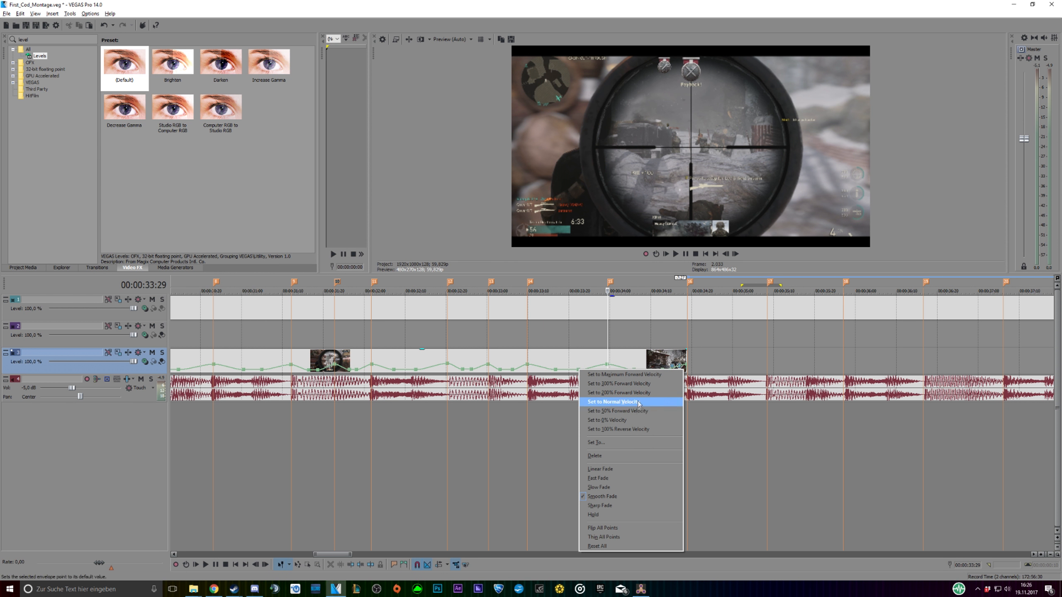
pyautogui.click(619, 441)
pyautogui.write('7')
pyautogui.press('Return')
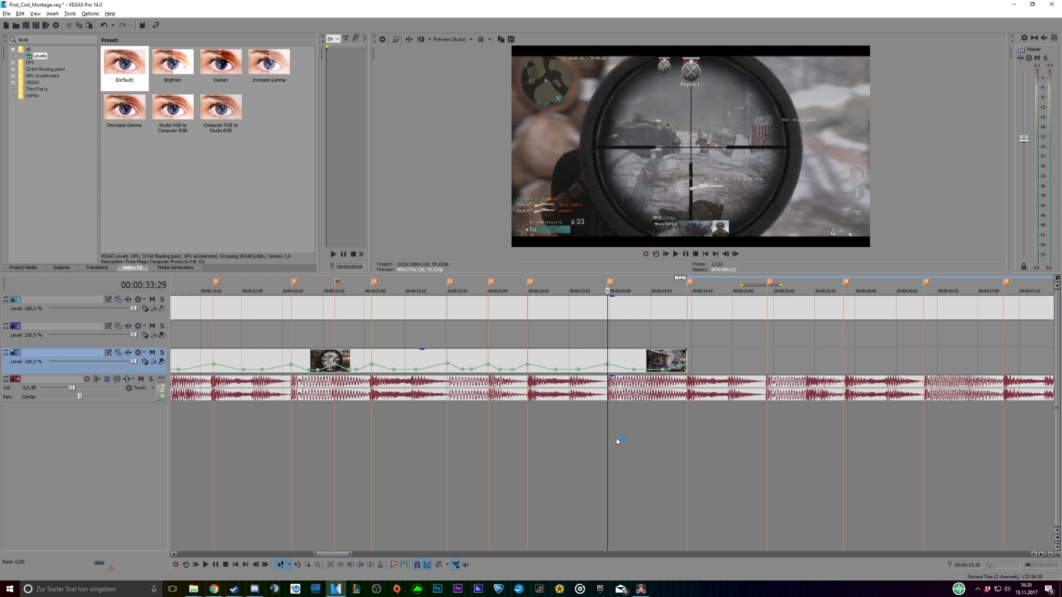
pyautogui.rightClick(555, 368)
pyautogui.click(594, 442)
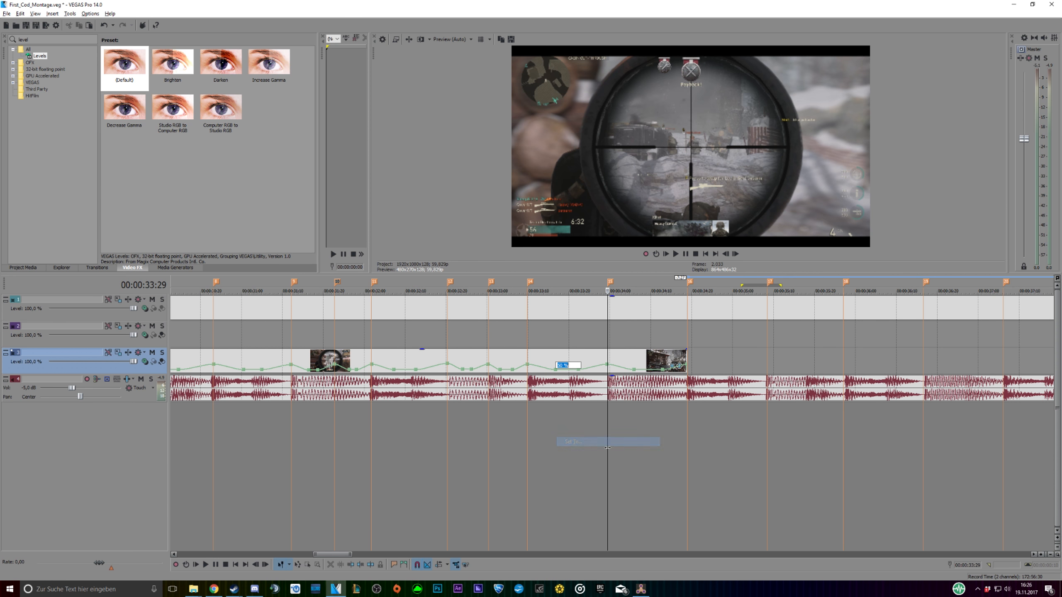
pyautogui.write('7')
pyautogui.press('Return')
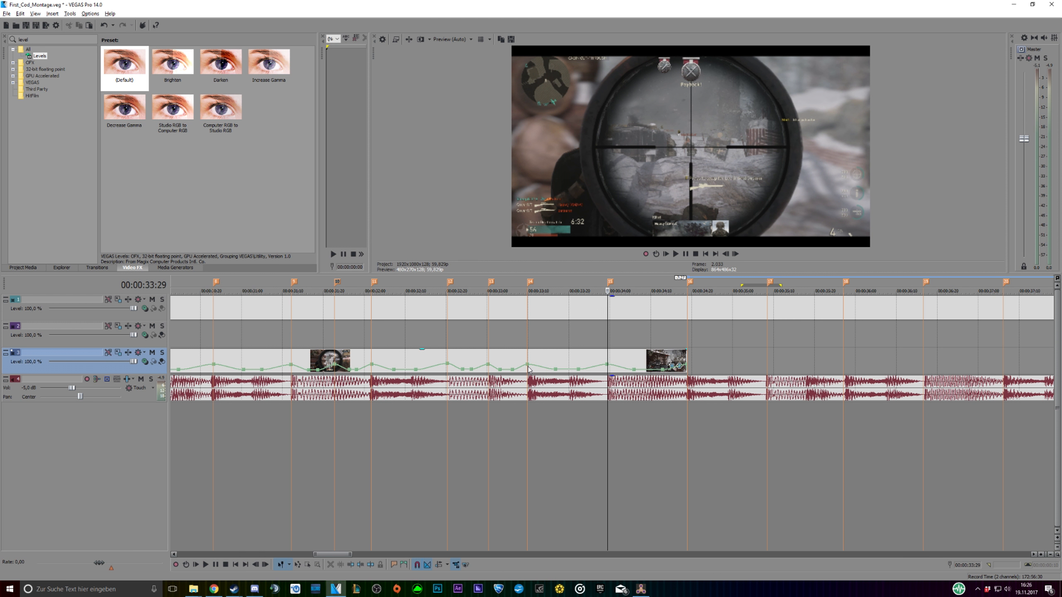
pyautogui.rightClick(555, 369)
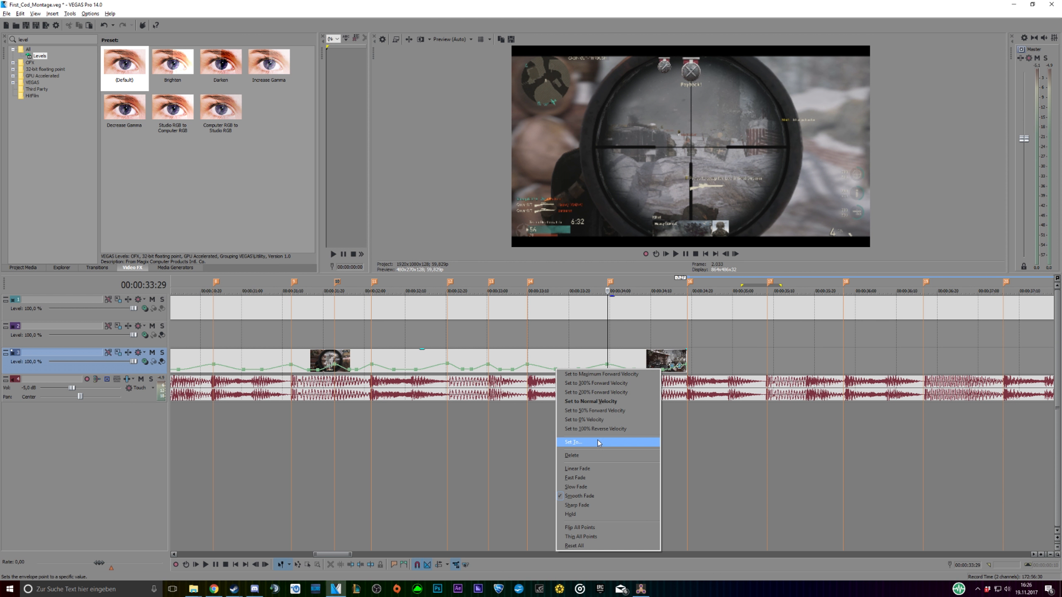
pyautogui.click(612, 442)
pyautogui.write('75')
pyautogui.press('Return')
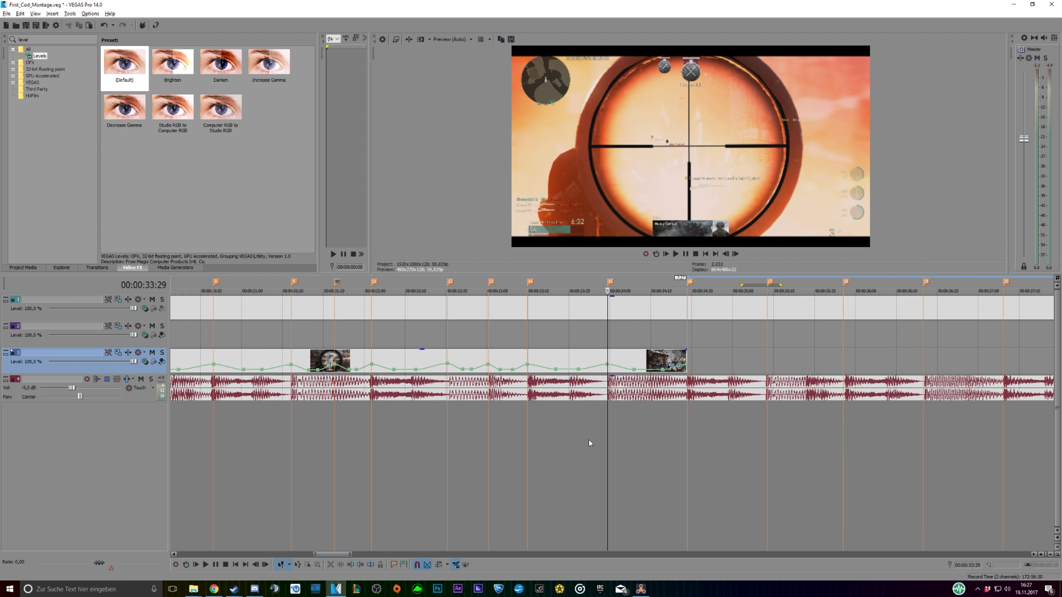
# Play the synced gameplay from 00:00:29:00 past the end of the clip to check its timing against the music
pyautogui.scroll(-6, 558, 460)
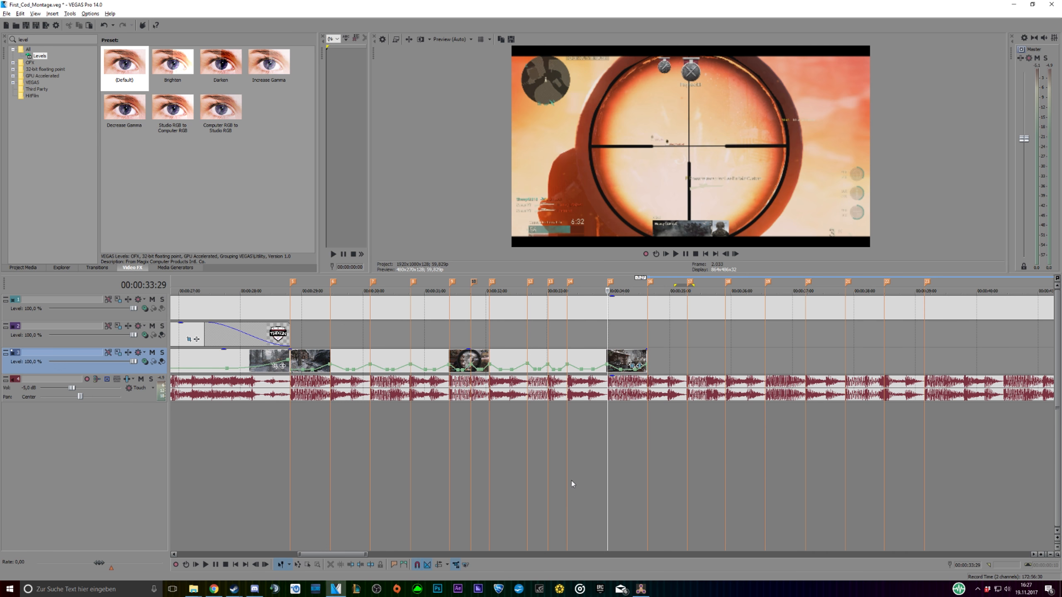
pyautogui.click(454, 440)
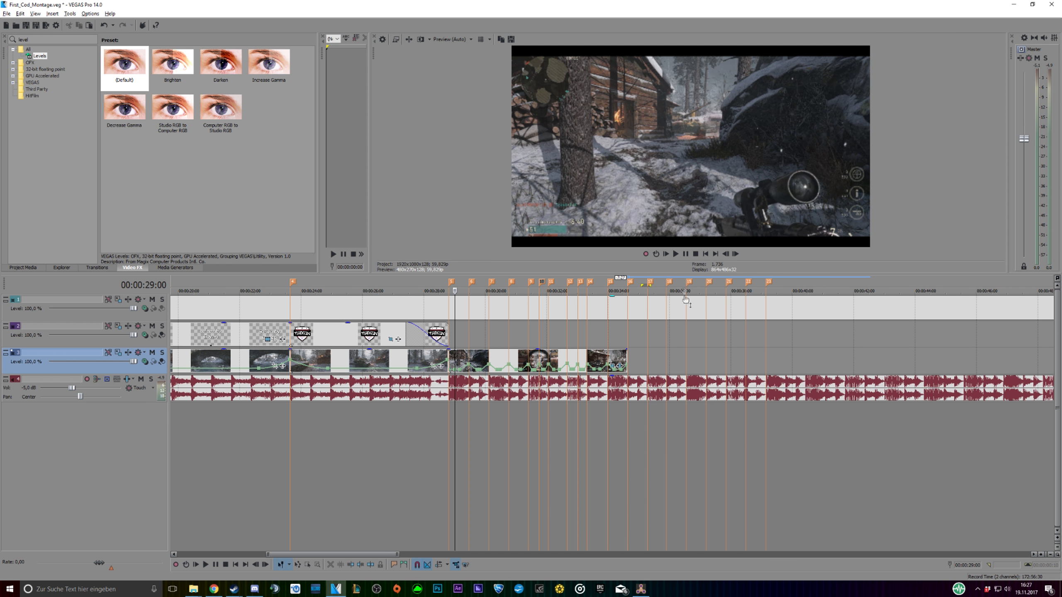
pyautogui.click(685, 253)
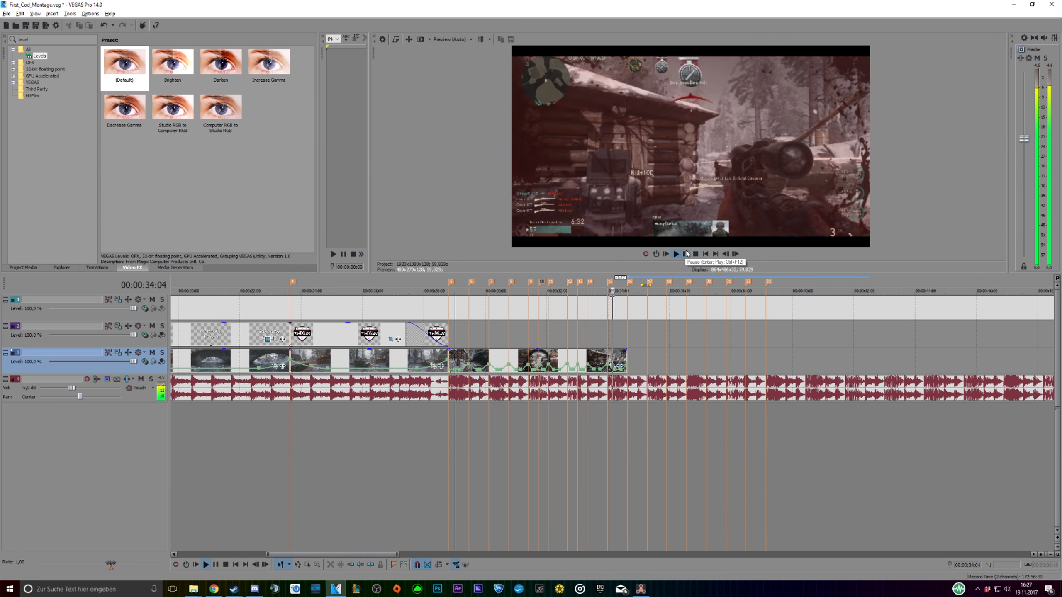
pyautogui.click(686, 253)
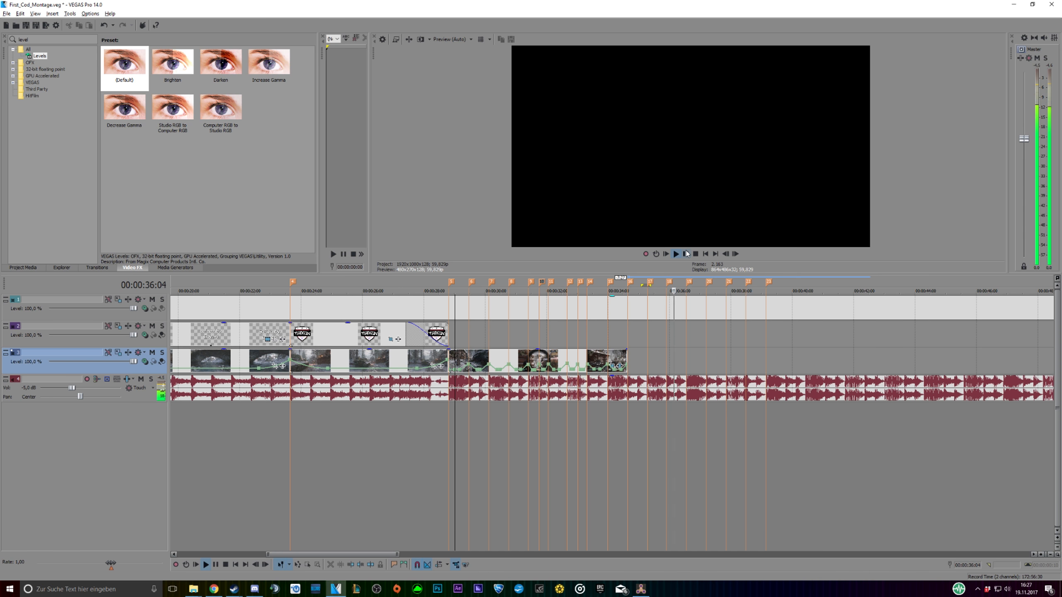
# Step through the frames between the clip's end and 00:00:33:21 to examine the timing of the final kill shot
pyautogui.click(623, 425)
pyautogui.press('Left')
pyautogui.press('Left')
pyautogui.press('Left')
pyautogui.press('Left')
pyautogui.press('Left')
pyautogui.press('Left')
pyautogui.press('Left')
pyautogui.press('Left')
pyautogui.press('Left')
pyautogui.press('Left')
pyautogui.press('Left')
pyautogui.press('Left')
pyautogui.press('Left')
pyautogui.press('Left')
pyautogui.press('Left')
pyautogui.press('Left')
pyautogui.press('Left')
pyautogui.press('Left')
pyautogui.press('Left')
pyautogui.press('Left')
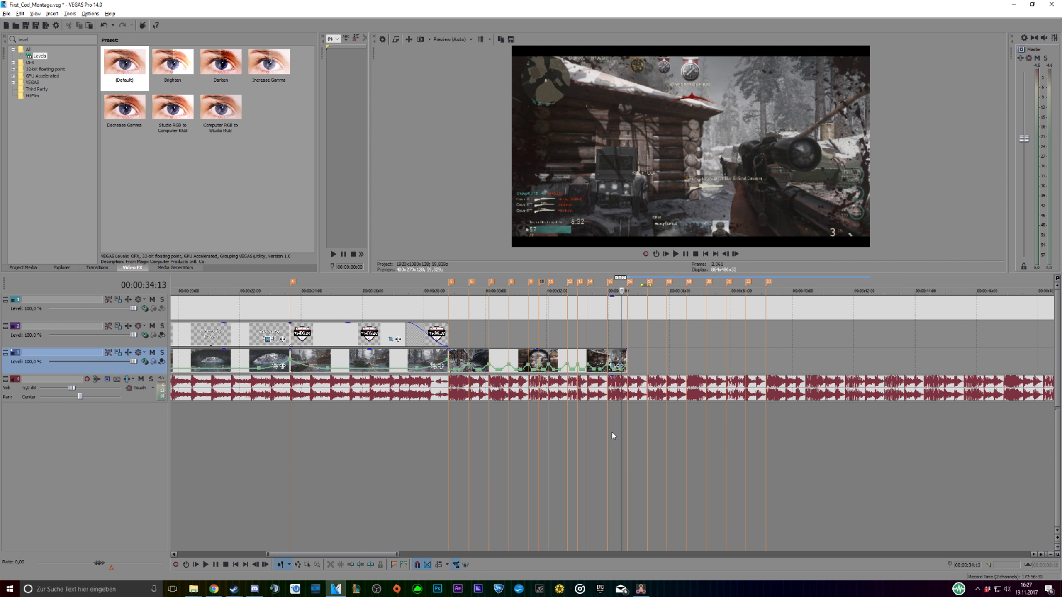
pyautogui.press('Right')
pyautogui.press('Right')
pyautogui.press('Right')
pyautogui.press('Right')
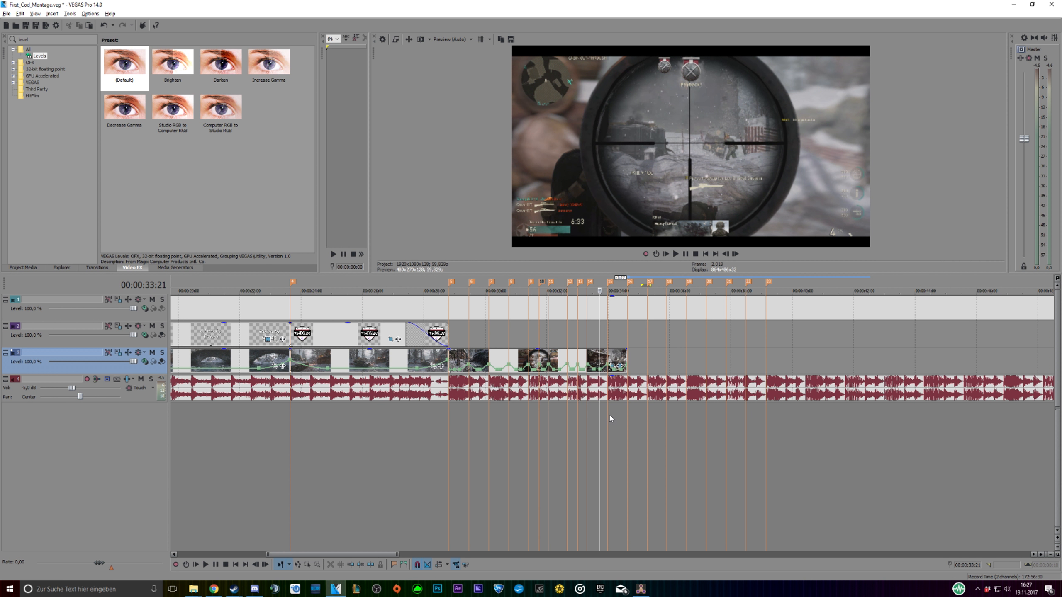
# Open the gameplay clip's second Levels effect with the playhead on the 00:00:30:23 marker
pyautogui.click(468, 425)
pyautogui.click(488, 426)
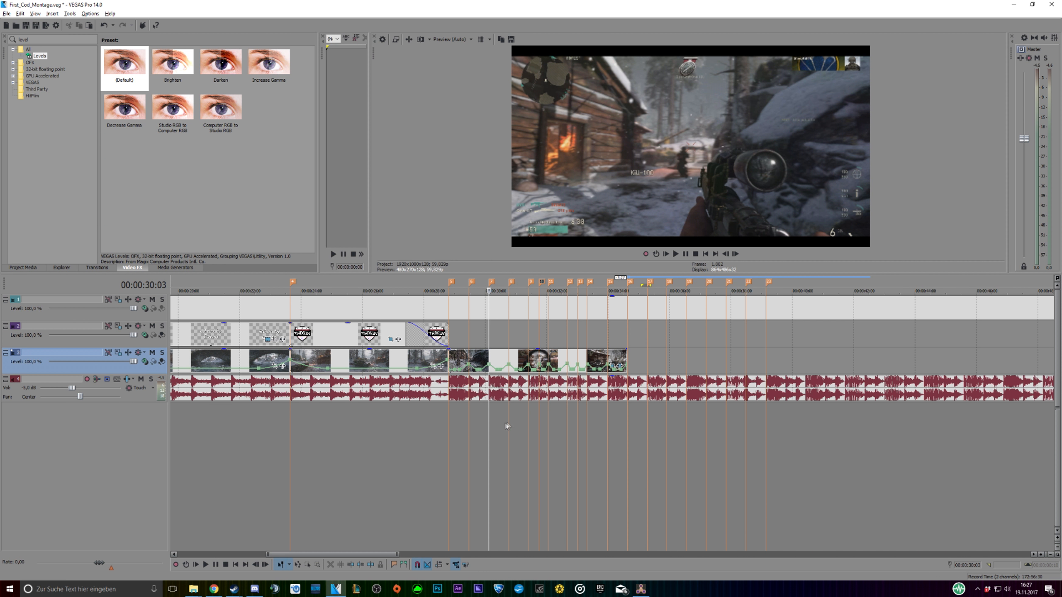
pyautogui.click(509, 426)
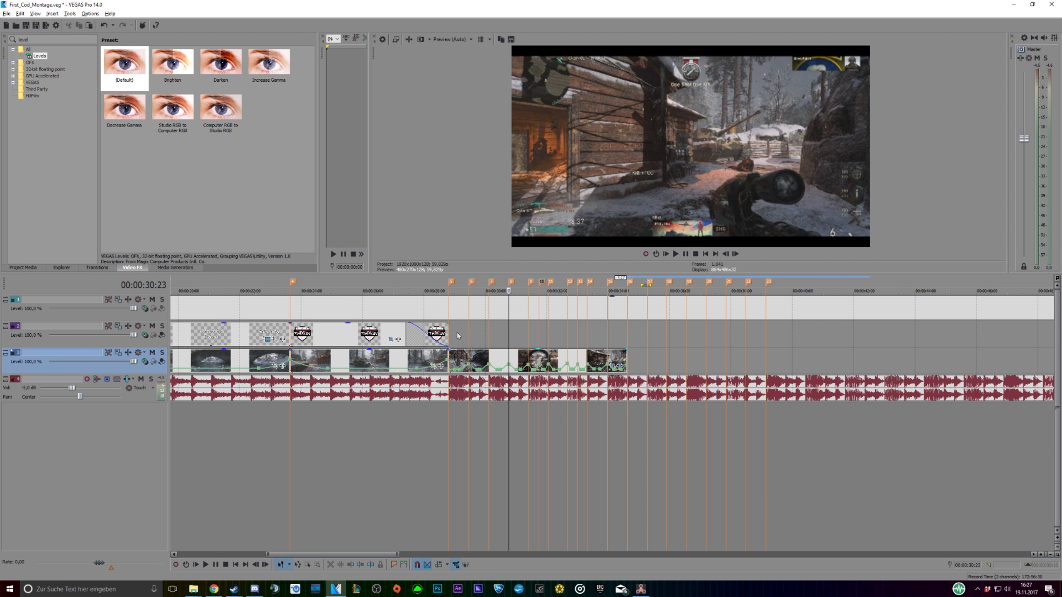
pyautogui.click(621, 367)
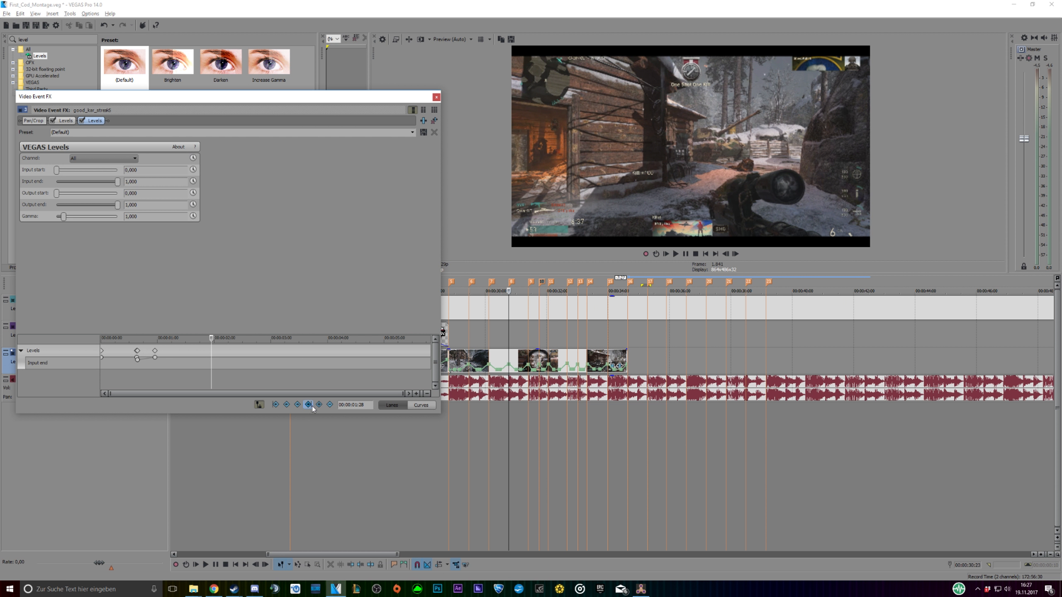
pyautogui.click(513, 289)
pyautogui.click(511, 283)
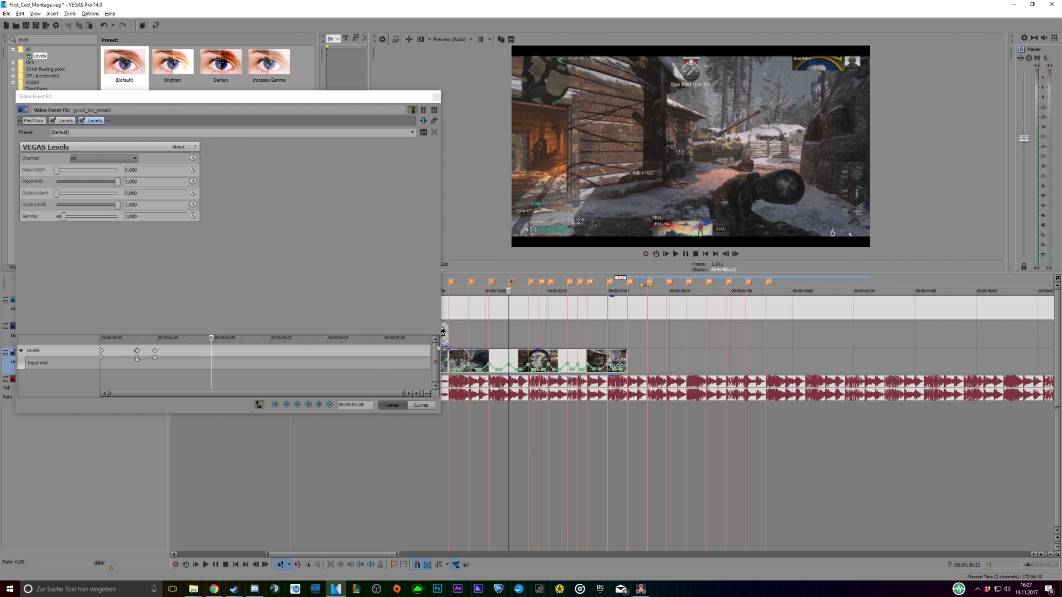
# Try to add keyframes to the second Levels effect at 00:00:30:23 and one frame earlier
pyautogui.click(322, 405)
pyautogui.scroll(4, 222, 371)
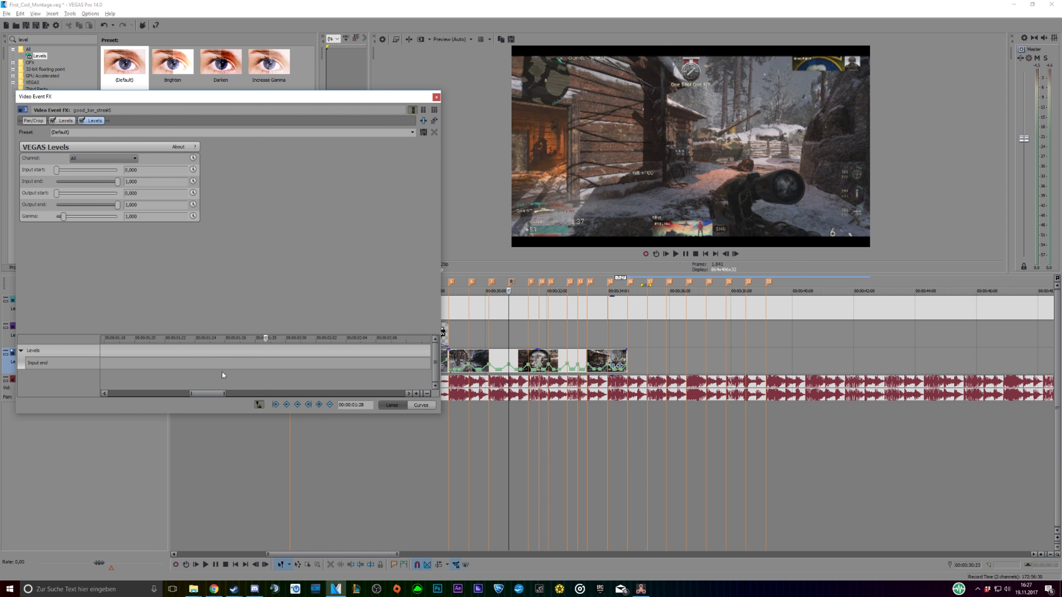
pyautogui.scroll(-5, 222, 372)
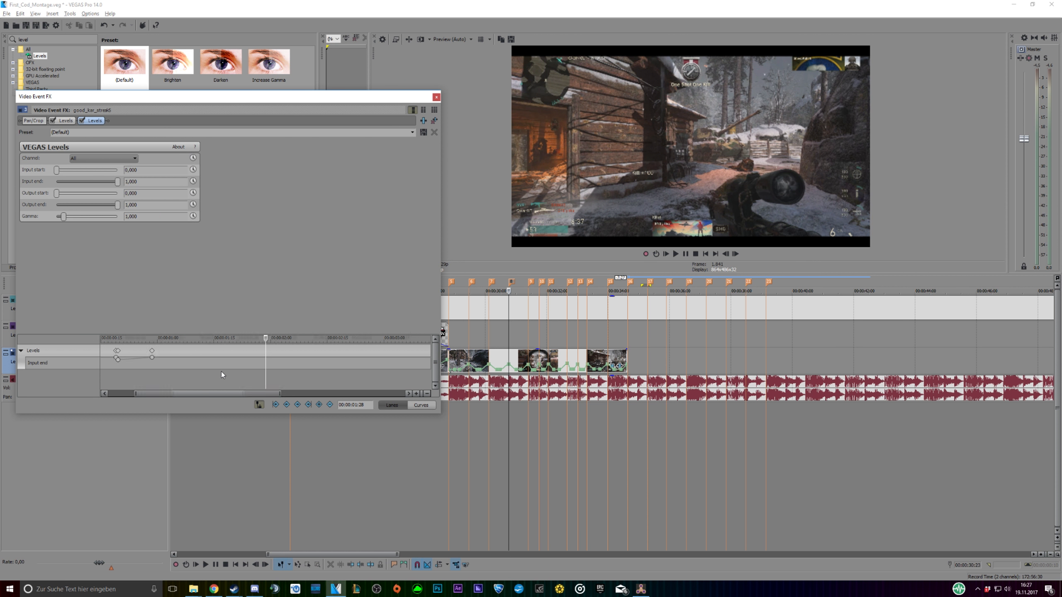
pyautogui.click(320, 405)
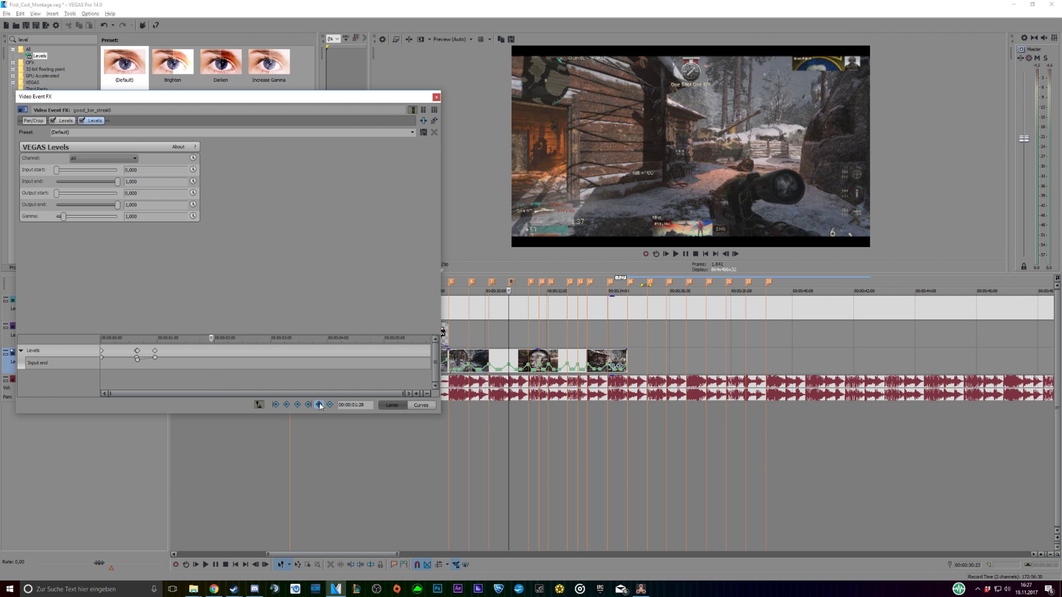
pyautogui.click(210, 338)
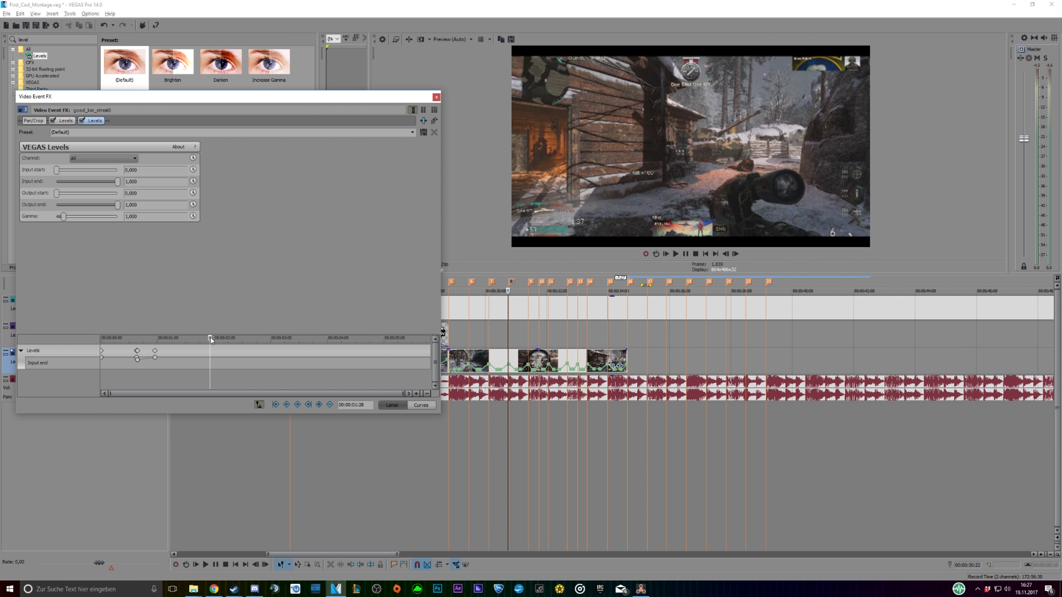
pyautogui.click(320, 405)
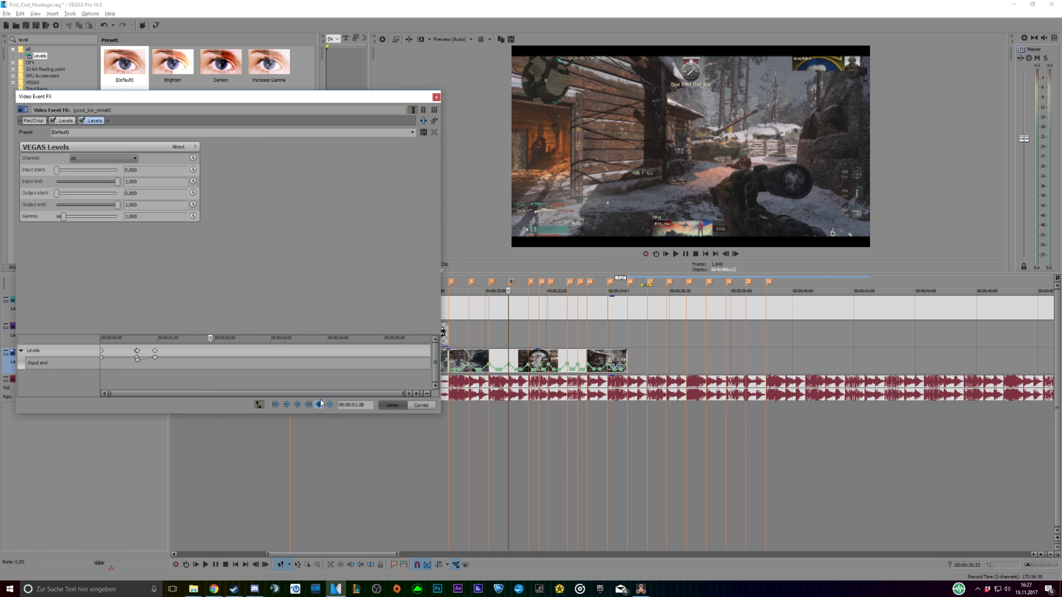
# Test an Input end value of 0,6 on the second Levels effect and restore it to 1
pyautogui.click(131, 183)
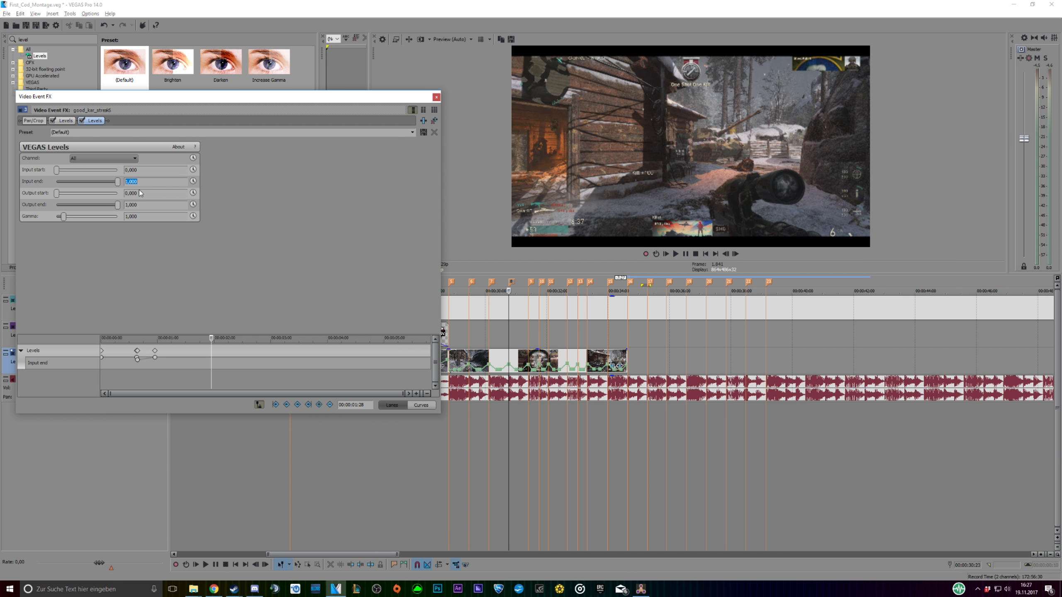
pyautogui.write('0,6')
pyautogui.press('Return')
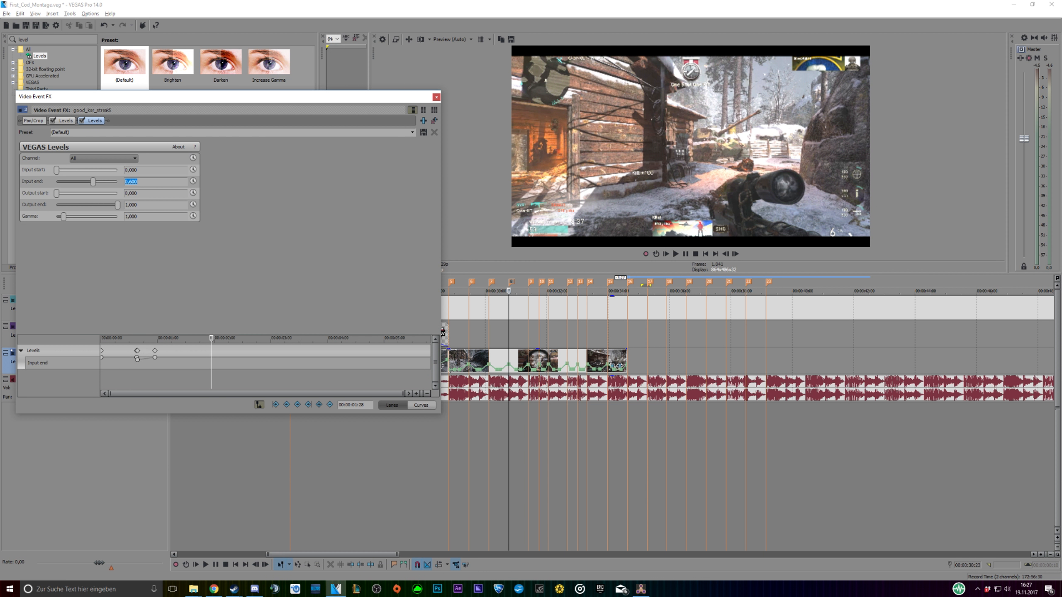
pyautogui.write('1')
pyautogui.press('Return')
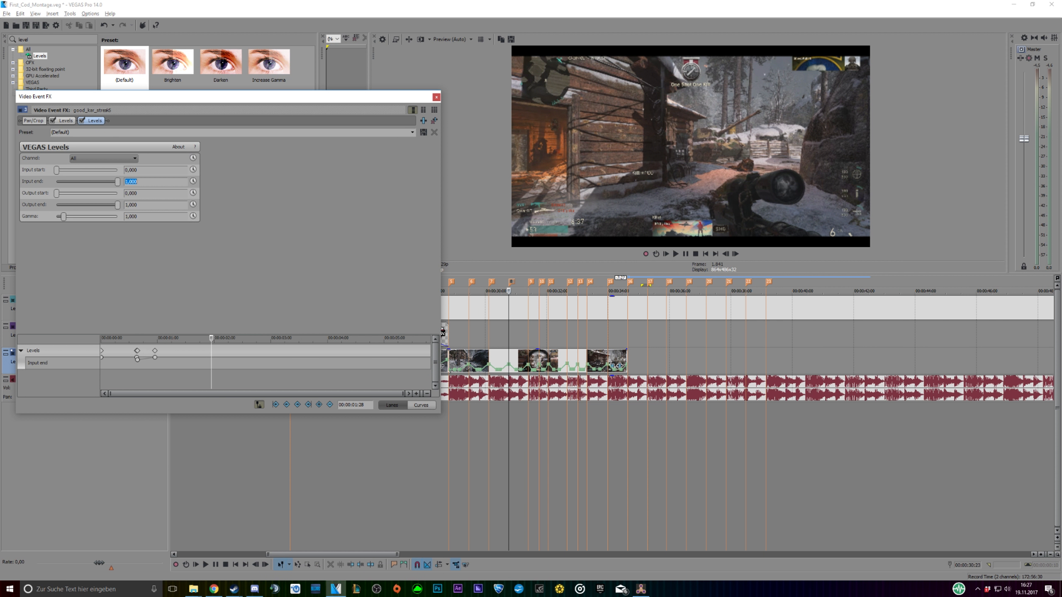
# Enable animation for the second Levels effect's Input end and add a keyframe one frame before the 00:00:30:23 marker
pyautogui.click(192, 182)
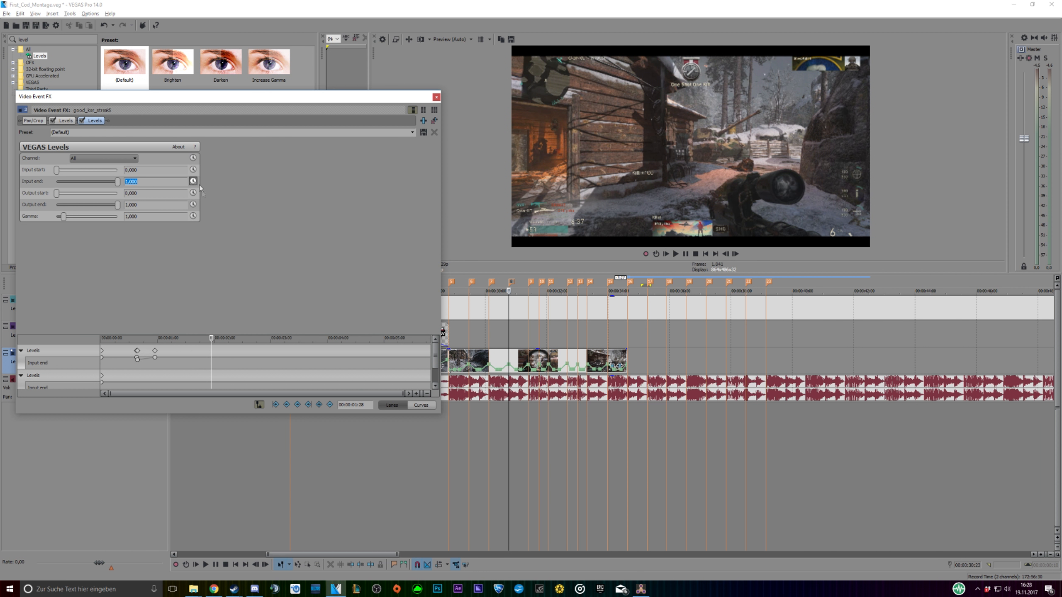
pyautogui.click(435, 381)
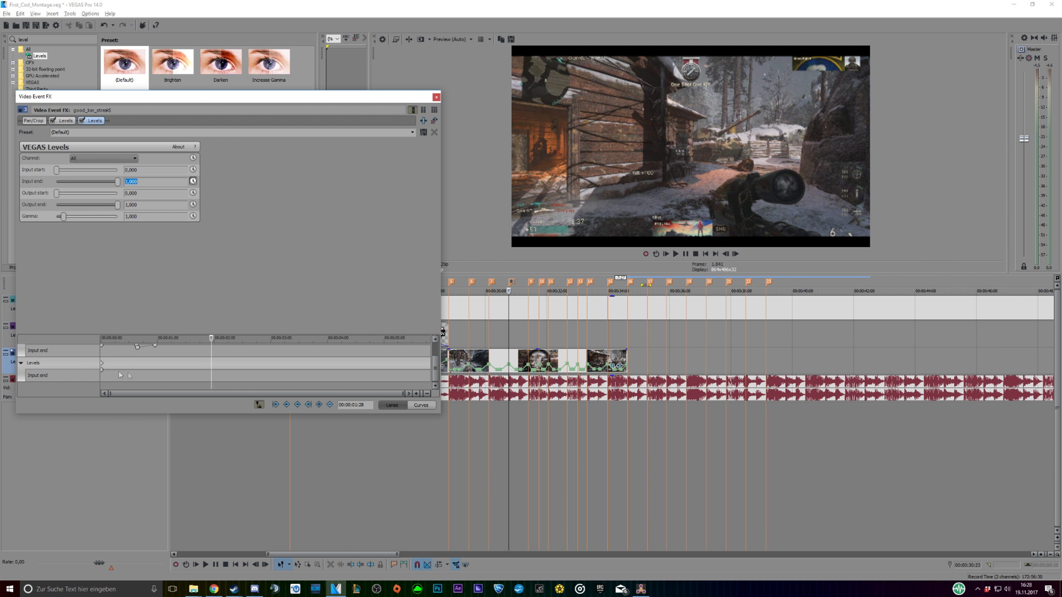
pyautogui.click(511, 281)
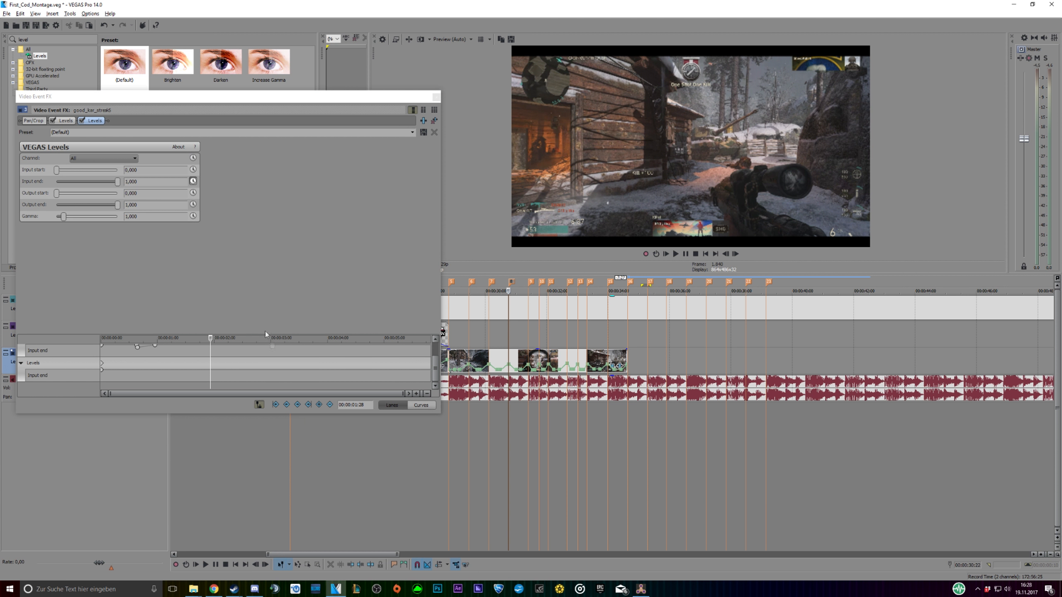
pyautogui.click(319, 405)
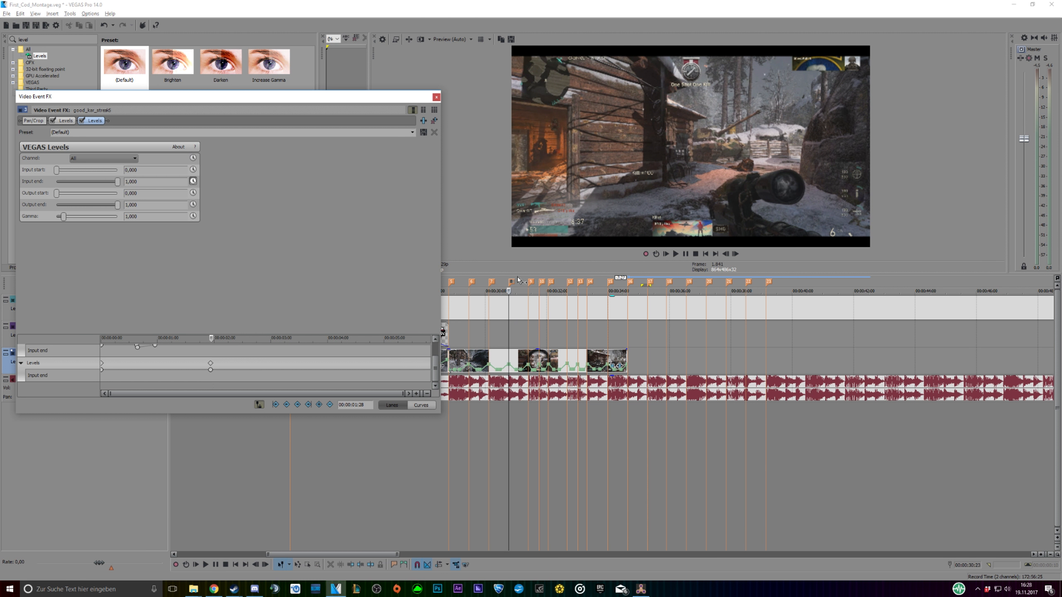
# Set the second Levels effect's Input end to 0,800 at the 00:00:30:23 marker to create a keyframed flash
pyautogui.click(156, 183)
pyautogui.write('0,800')
pyautogui.press('Return')
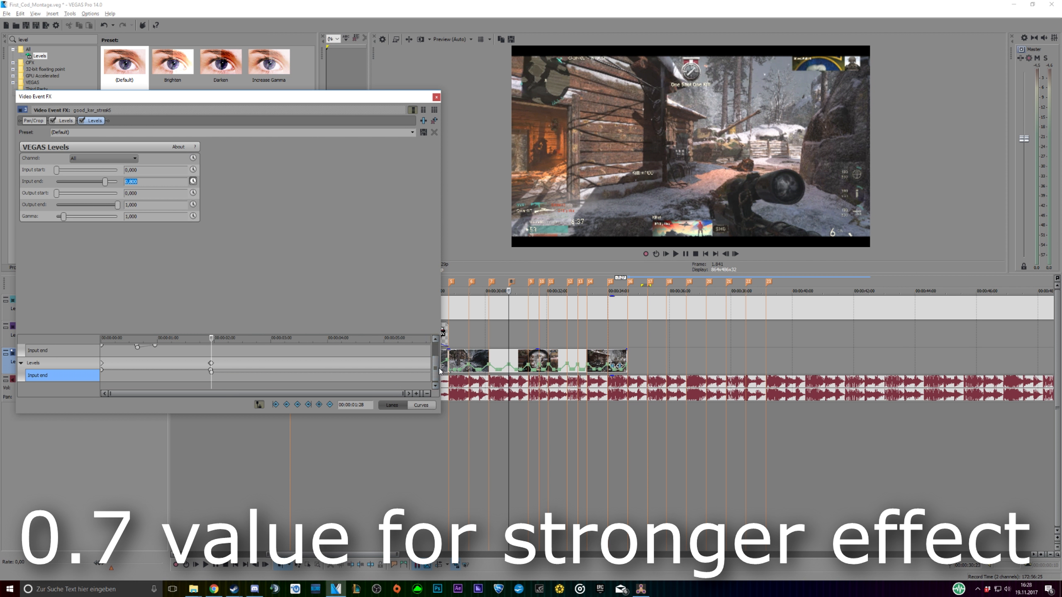
pyautogui.scroll(1, 436, 355)
pyautogui.scroll(-1, 437, 355)
# Set the second Levels effect's Input end to 1 at effect time 00:00:02:08 to fade out the first flash
pyautogui.click(510, 282)
pyautogui.press('Right')
pyautogui.press('Right')
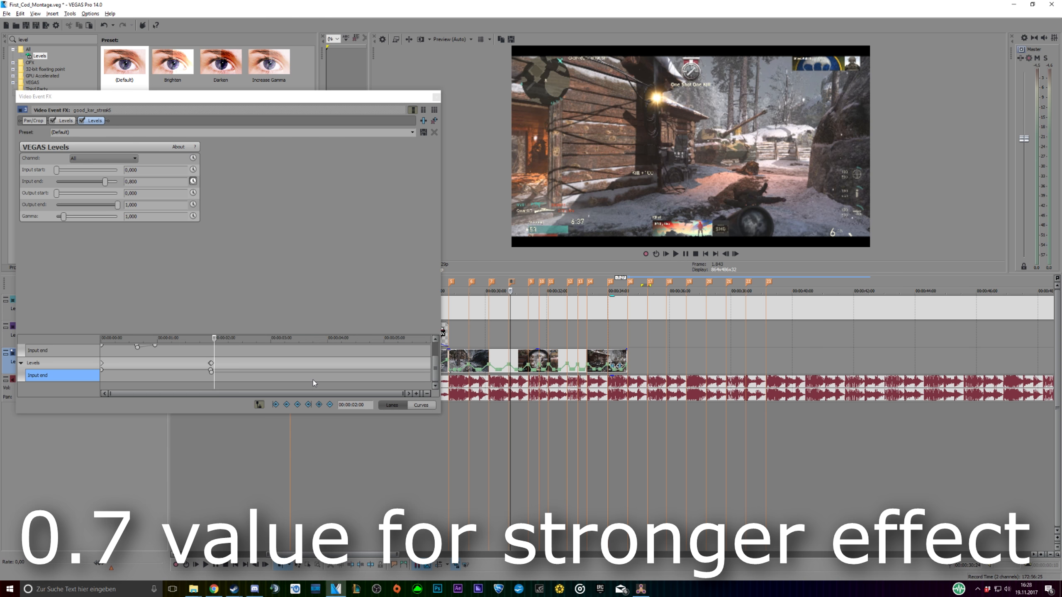
pyautogui.press('Right')
pyautogui.press('Right')
pyautogui.press('Right')
pyautogui.press('Right')
pyautogui.press('Right')
pyautogui.press('Right')
pyautogui.press('Right')
pyautogui.press('Right')
pyautogui.press('Right')
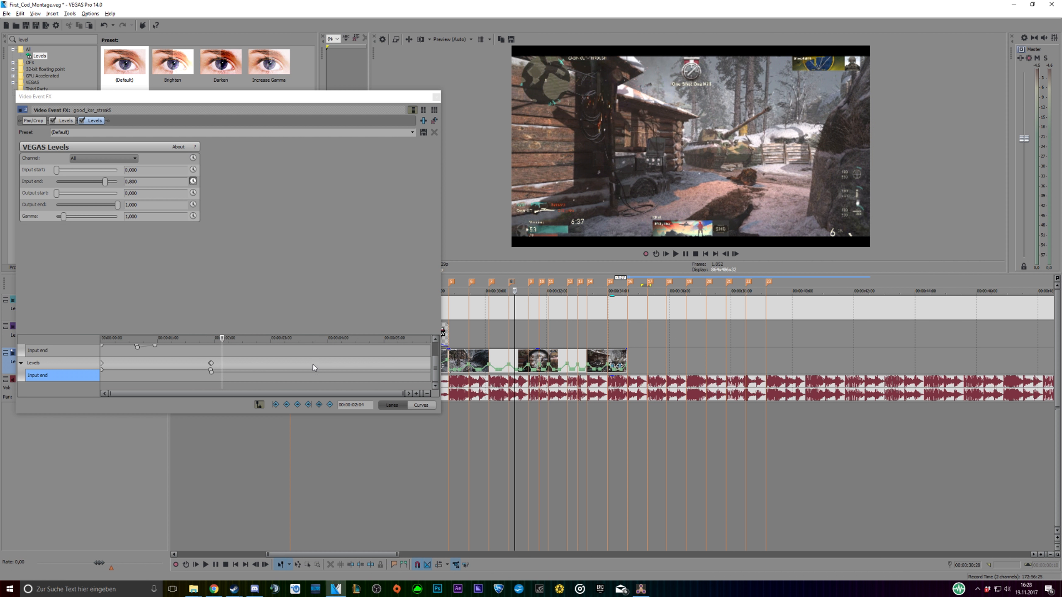
pyautogui.press('Right')
pyautogui.press('Right')
pyautogui.press('Right')
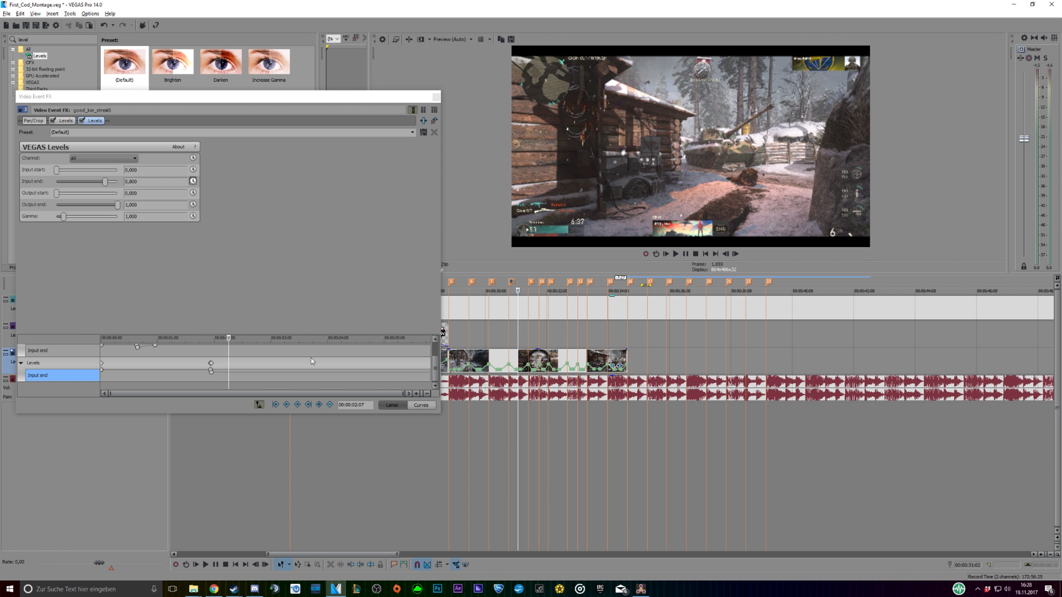
pyautogui.press('Right')
pyautogui.moveTo(138, 182); pyautogui.dragTo(130, 180)
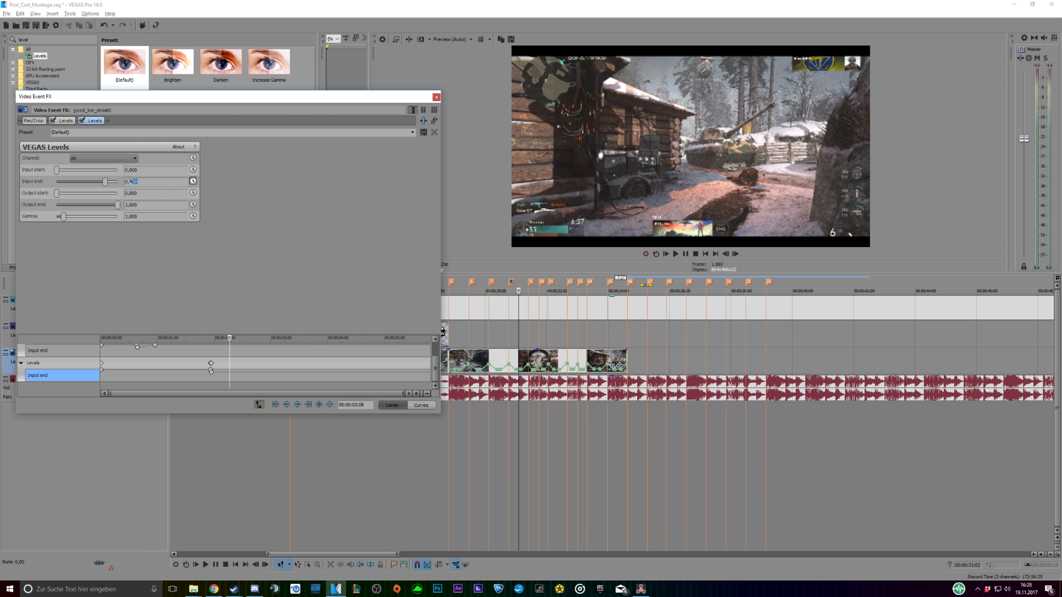
pyautogui.press('Return')
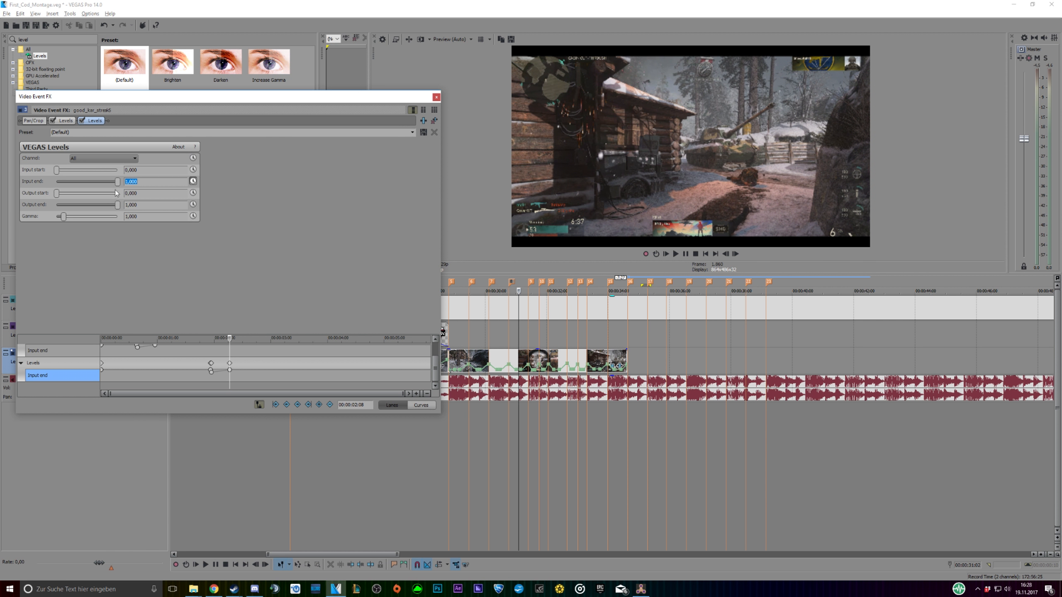
# Add an Input end keyframe just before the marker at effect time 00:00:02:17 and set Input end to 0,8 at the marker
pyautogui.click(530, 283)
pyautogui.click(542, 283)
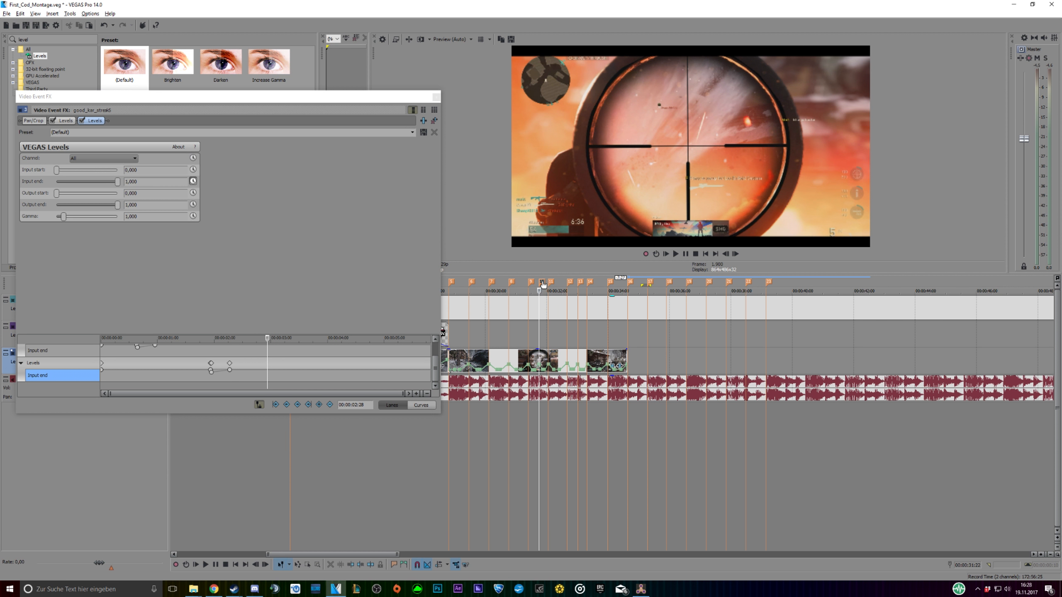
pyautogui.click(531, 284)
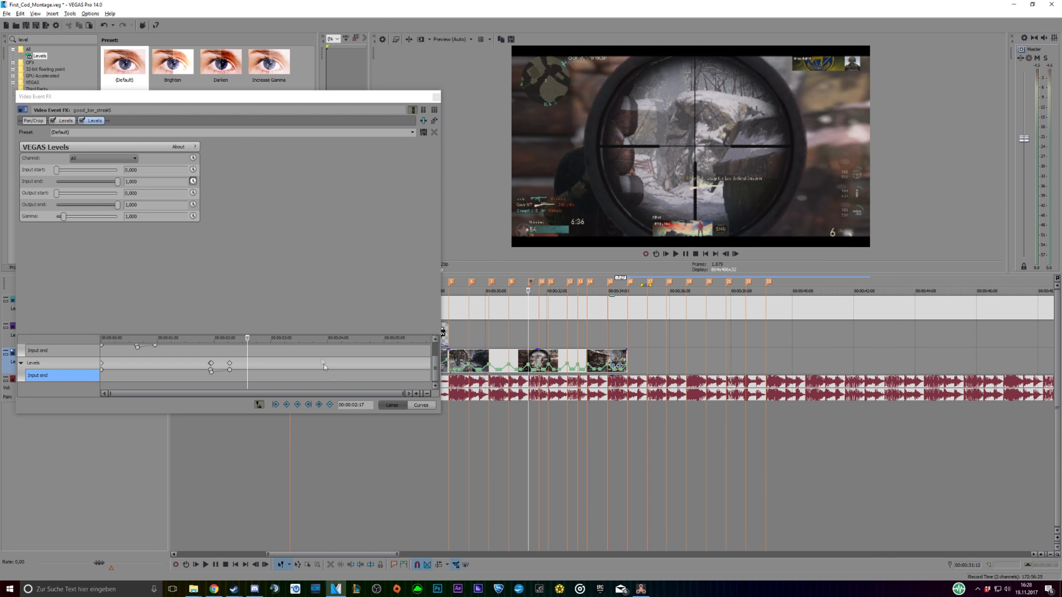
pyautogui.click(320, 404)
pyautogui.click(130, 182)
pyautogui.write('0,8')
pyautogui.press('Return')
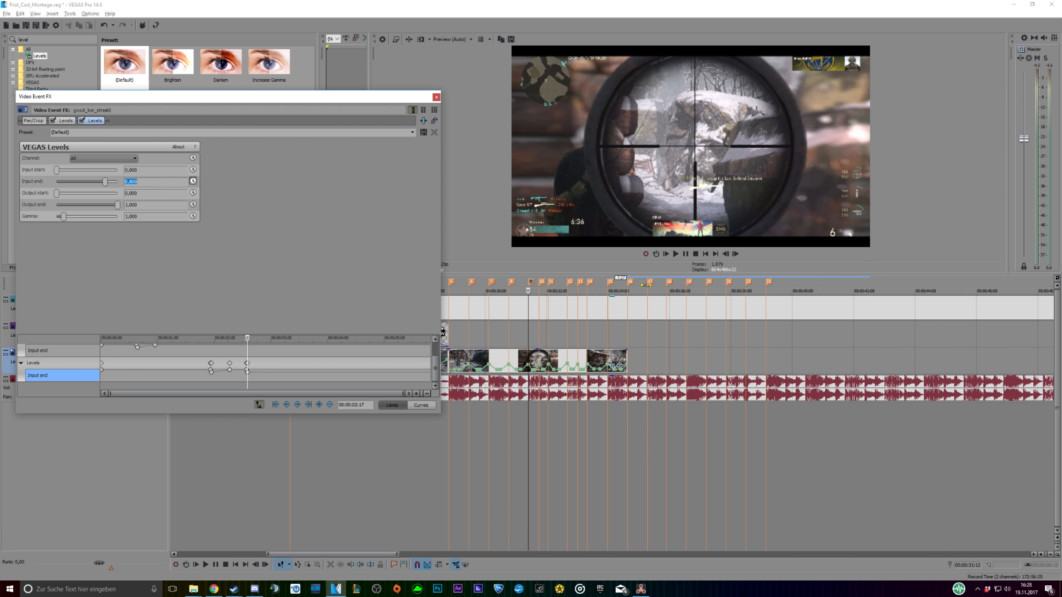
# Return the second Levels effect's Input end to 1 at effect time 00:00:02:27, ten frames after the flash
pyautogui.click(534, 285)
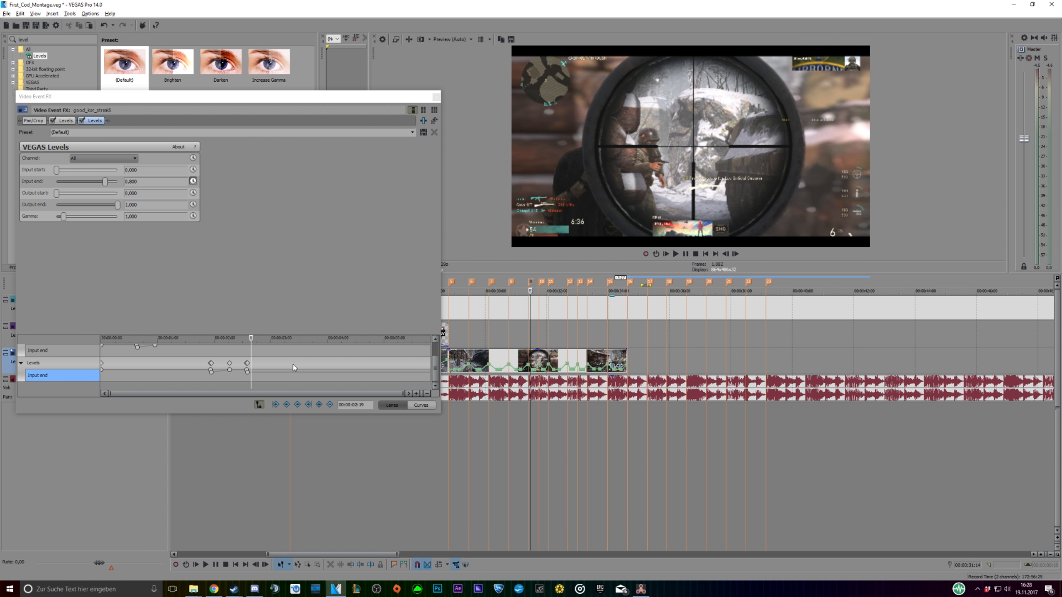
pyautogui.press('Right')
pyautogui.press('Right')
pyautogui.press('Right')
pyautogui.press('Right')
pyautogui.press('Right')
pyautogui.press('Right')
pyautogui.press('Right')
pyautogui.press('Right')
pyautogui.press('Right')
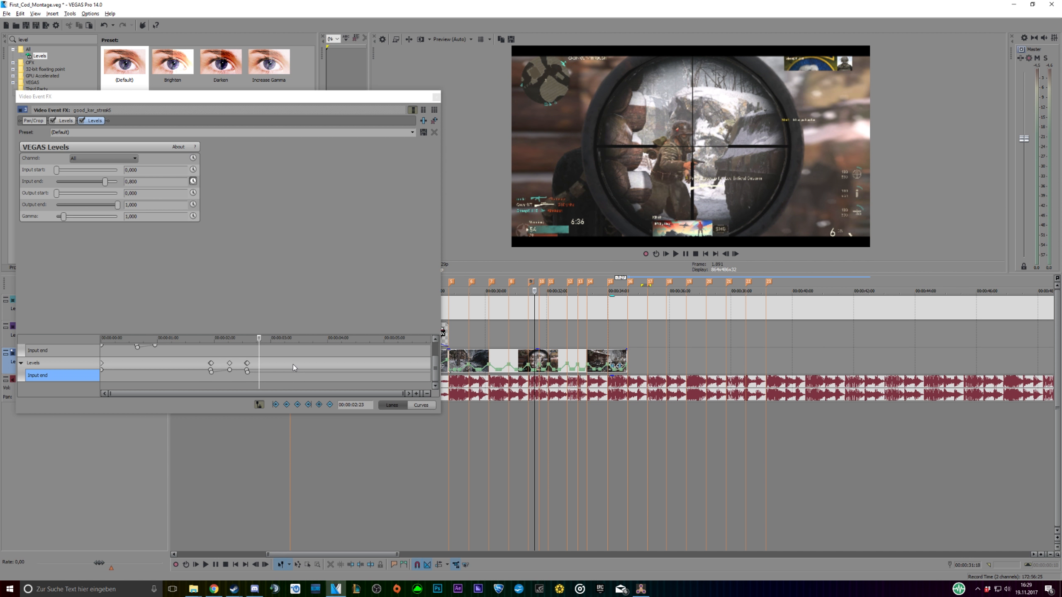
pyautogui.press('Right')
pyautogui.press('Right')
pyautogui.press('Right')
pyautogui.press('Right')
pyautogui.press('Right')
pyautogui.press('Right')
pyautogui.press('Right')
pyautogui.press('Right')
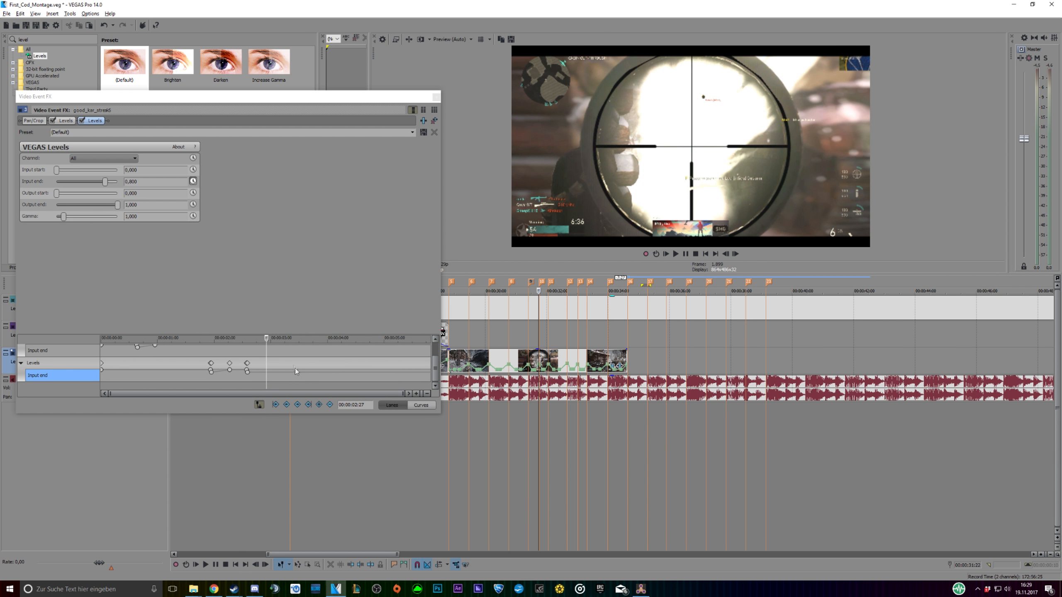
pyautogui.click(105, 181)
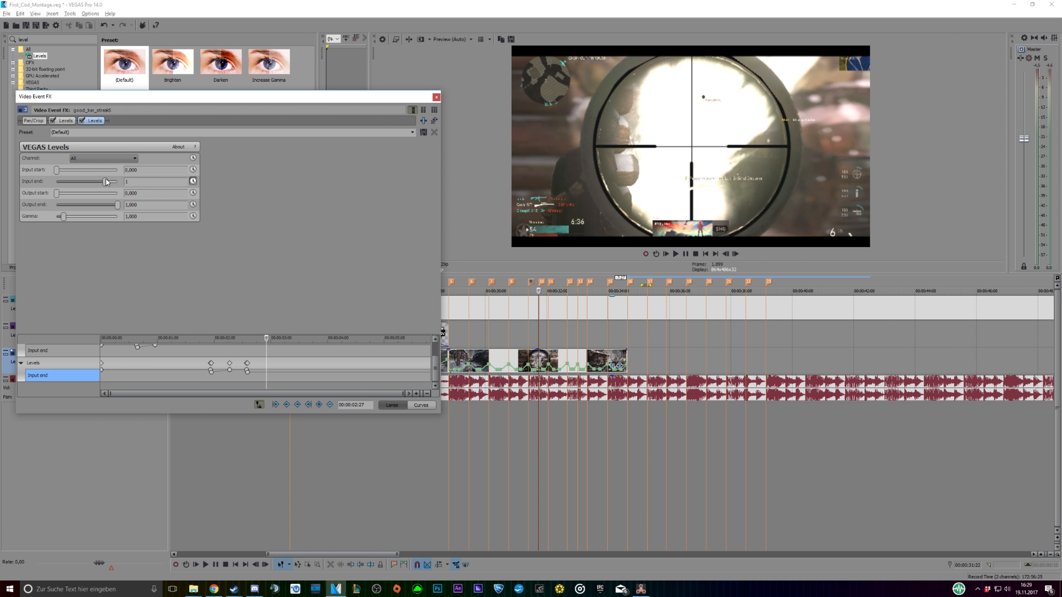
pyautogui.press('Return')
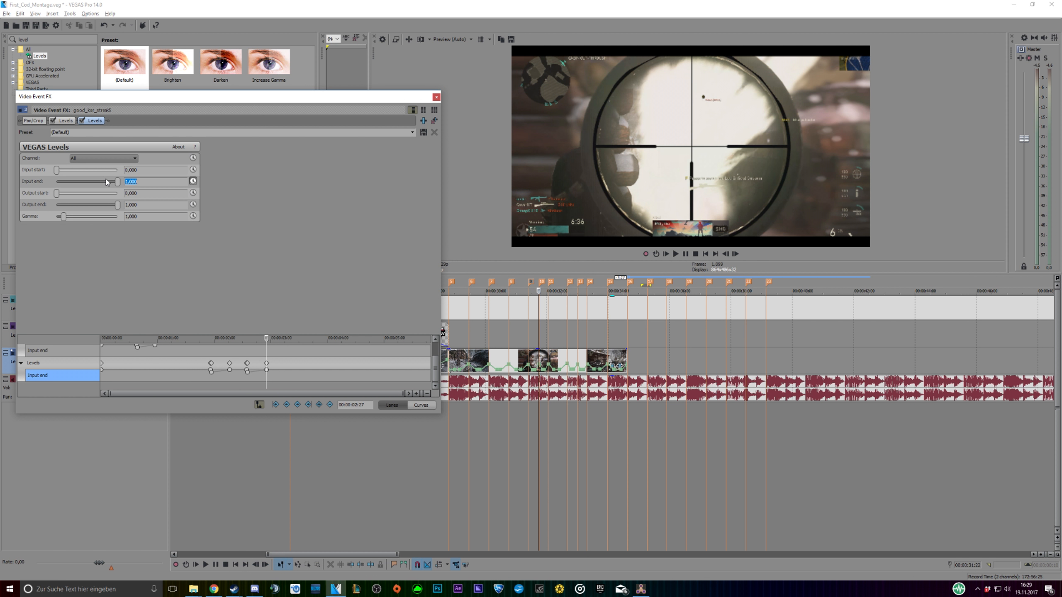
# Add Input end keyframes at the marker at effect time 00:00:03:07 and one frame before it
pyautogui.click(541, 283)
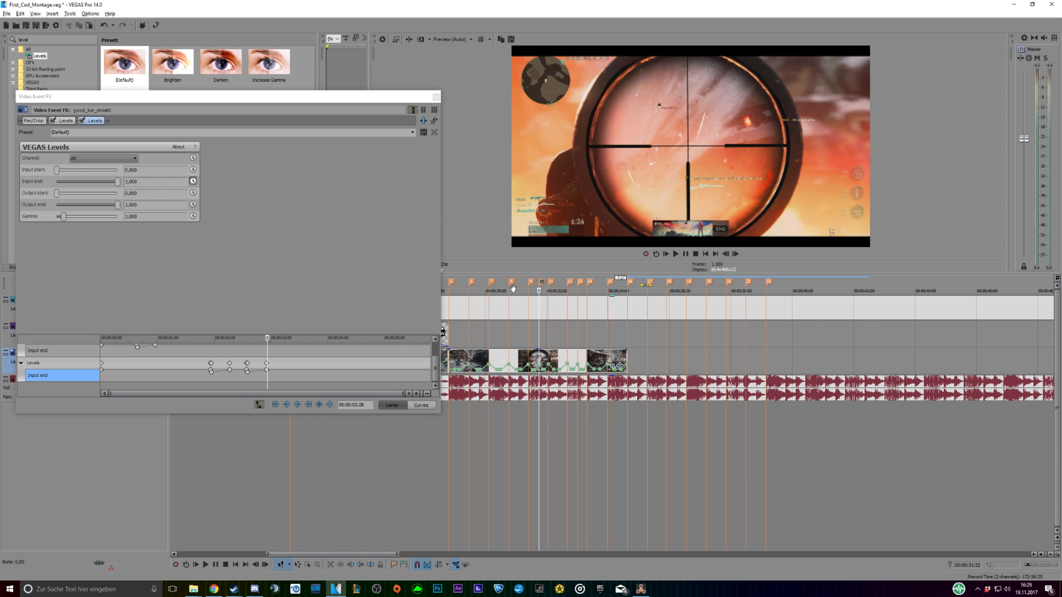
pyautogui.click(552, 283)
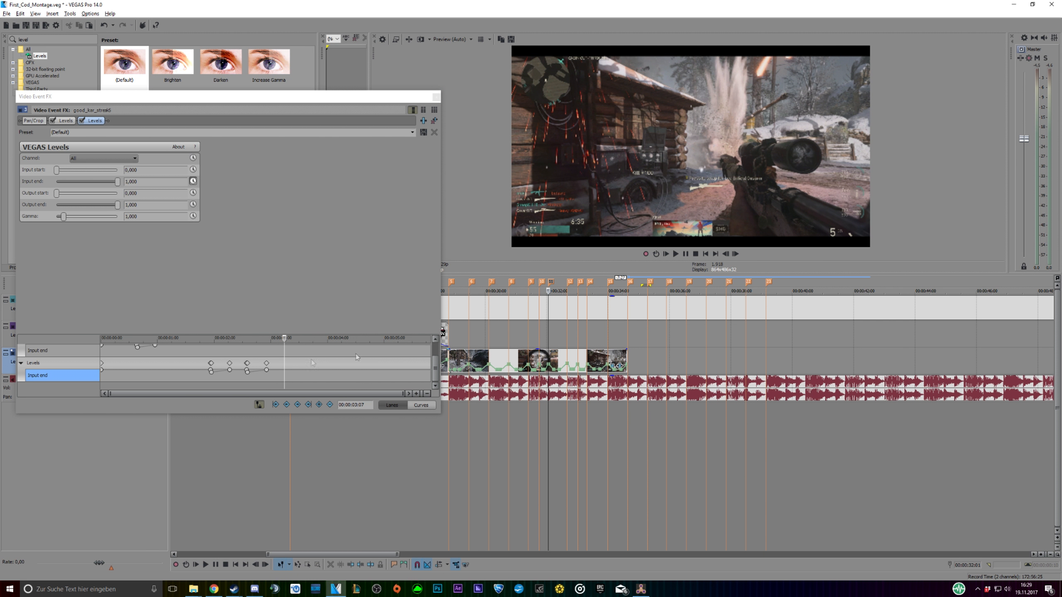
pyautogui.doubleClick(284, 363)
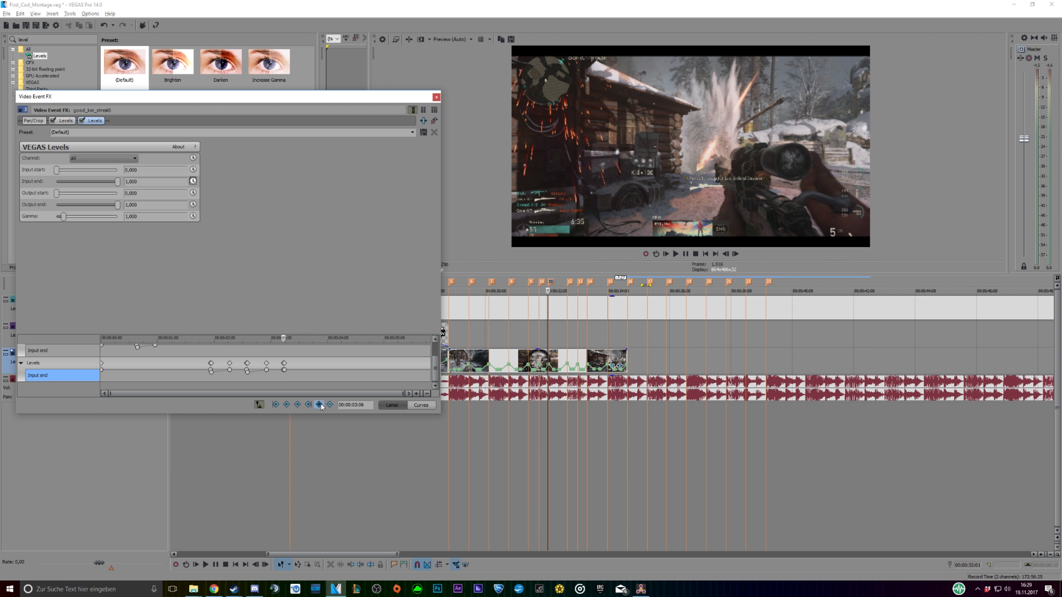
# Add an Input end keyframe at effect time 00:00:03:17, ten frames after the marker, keeping the value at 1,000
pyautogui.press('Right')
pyautogui.press('Right')
pyautogui.press('Right')
pyautogui.press('Right')
pyautogui.press('Right')
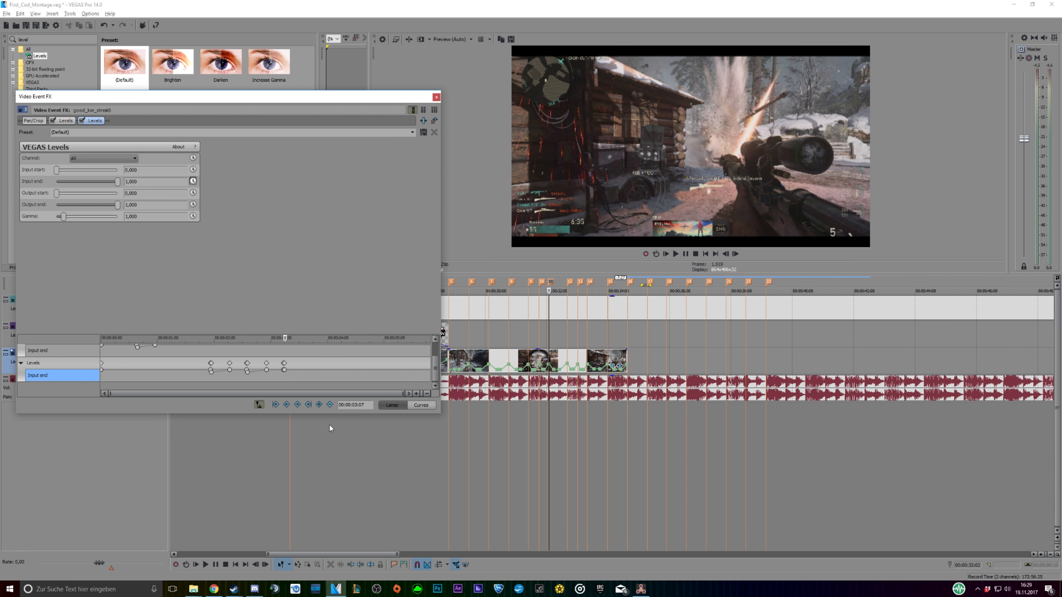
pyautogui.press('Right')
pyautogui.press('Right')
pyautogui.press('Right')
pyautogui.press('Right')
pyautogui.press('Right')
pyautogui.press('Right')
pyautogui.press('Right')
pyautogui.press('Right')
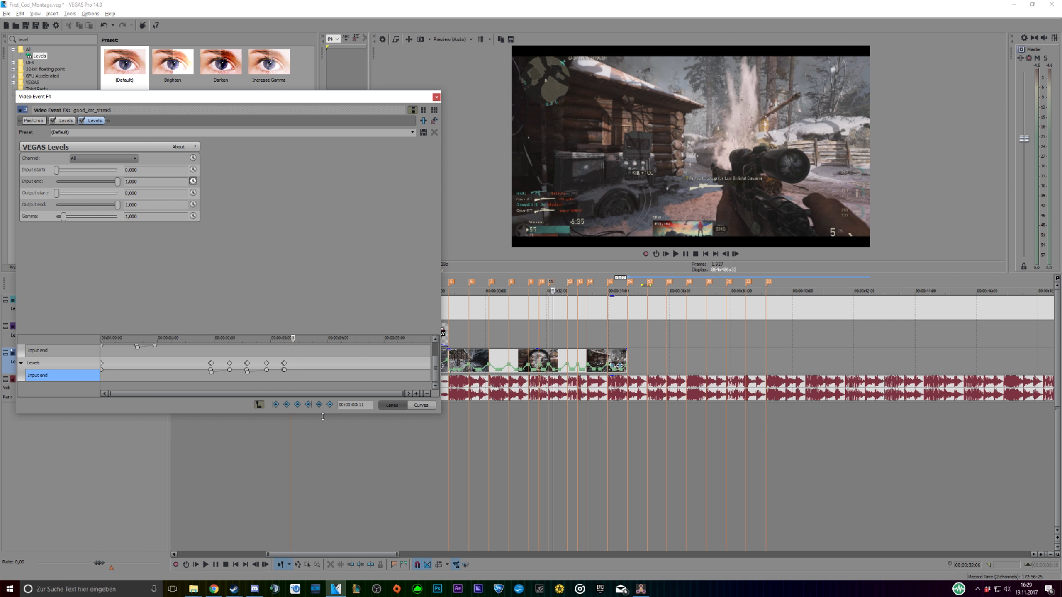
pyautogui.press('Right')
pyautogui.press('Right')
pyautogui.press('Right')
pyautogui.press('Right')
pyautogui.press('Right')
pyautogui.press('Right')
pyautogui.press('Right')
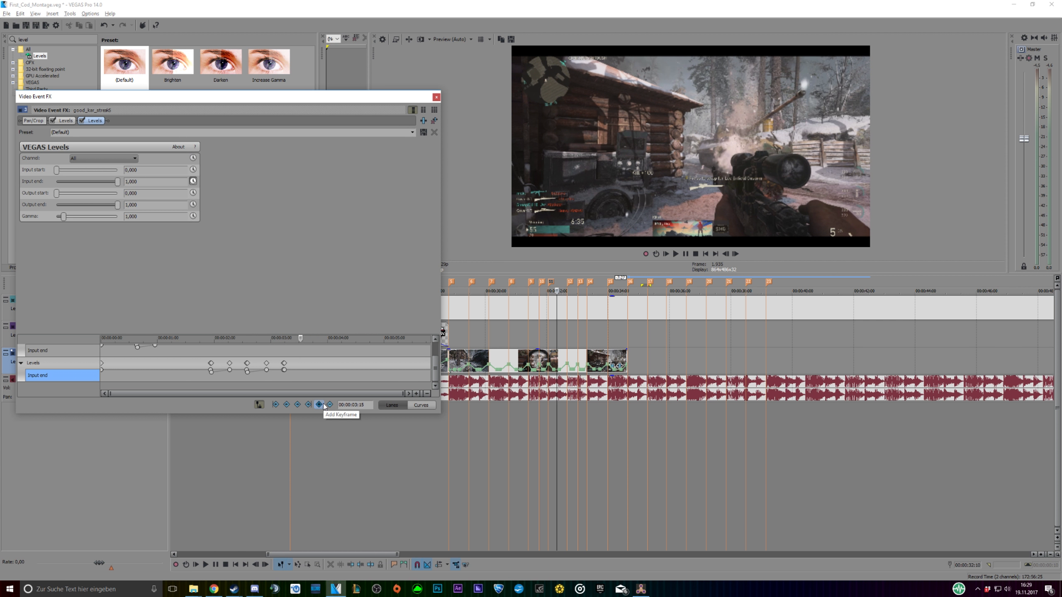
pyautogui.click(322, 405)
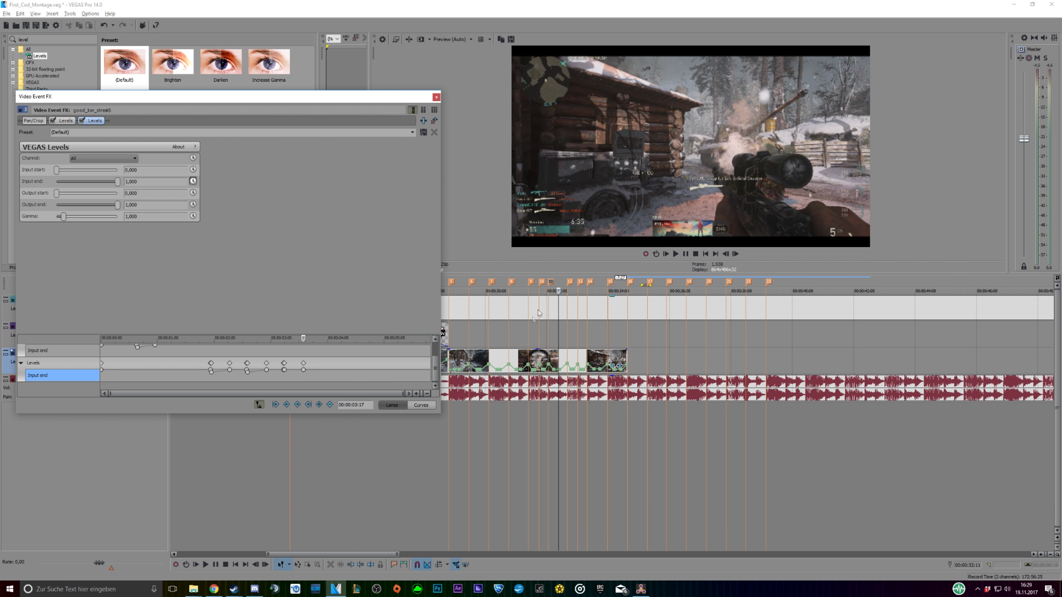
# Set the second Levels effect's Input end to 0,8 at the marker at effect time 00:00:03:07
pyautogui.click(552, 283)
pyautogui.scroll(5, 288, 379)
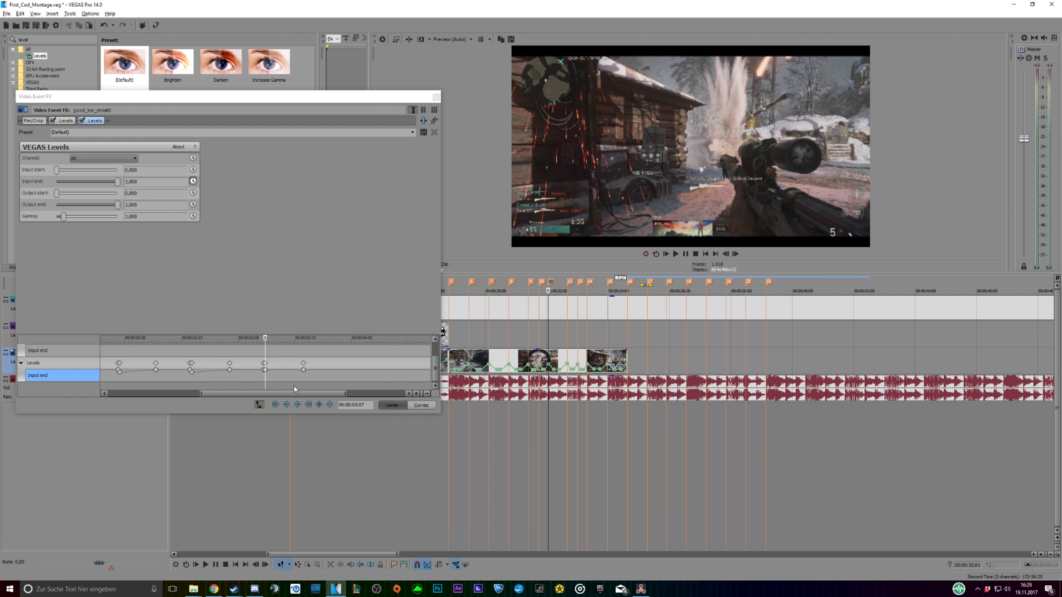
pyautogui.click(95, 175)
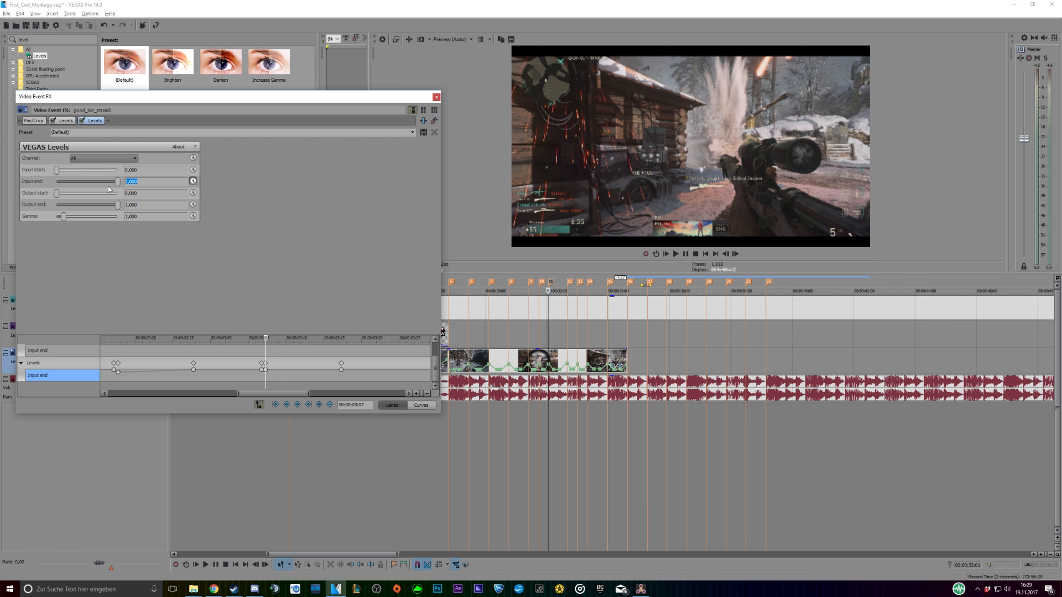
pyautogui.write('0,8')
pyautogui.press('Return')
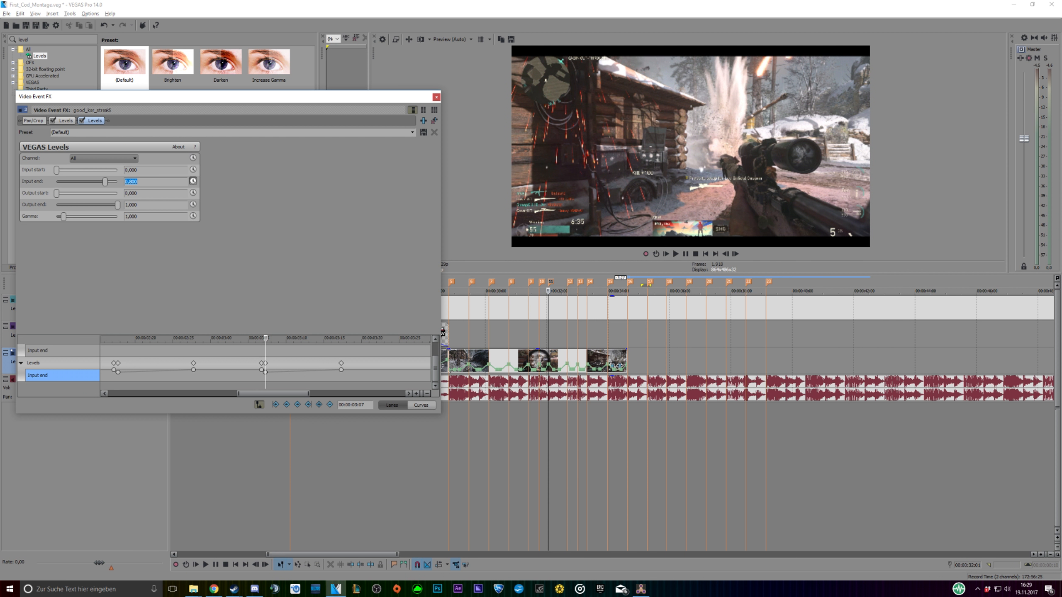
# Add an Input end keyframe just before the marker at effect time 00:00:03:25 and set Input end to 0,800 at the marker
pyautogui.click(569, 282)
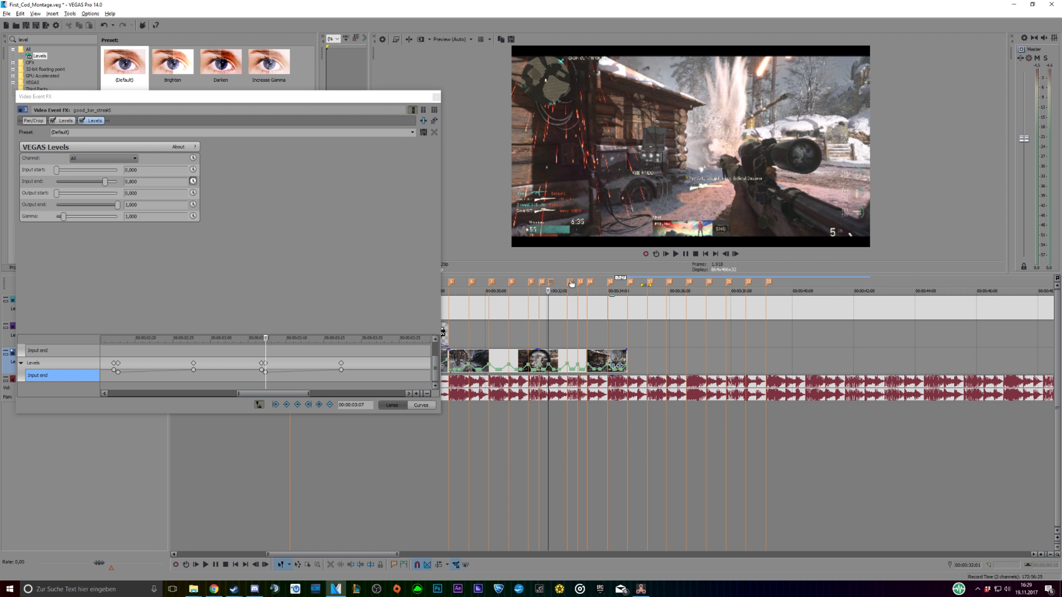
pyautogui.scroll(-5, 328, 387)
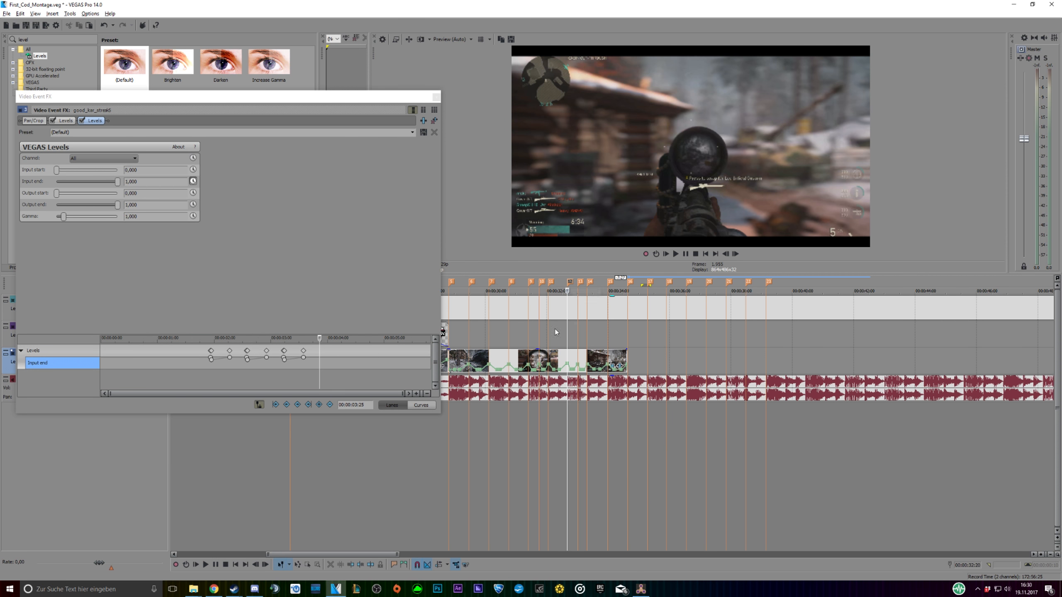
pyautogui.click(319, 405)
pyautogui.press('Right')
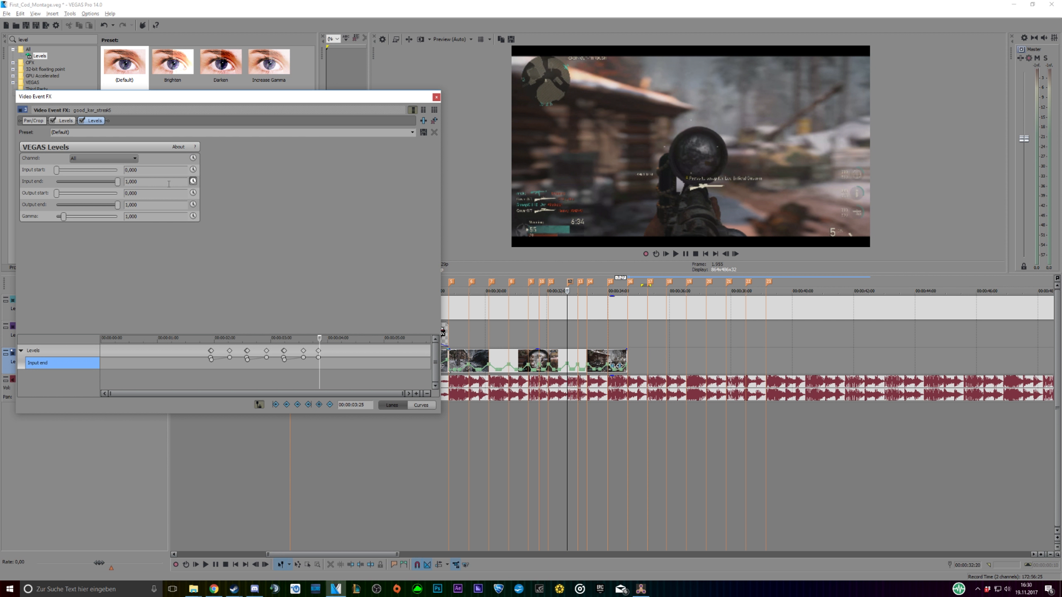
pyautogui.write('0,800')
pyautogui.press('Return')
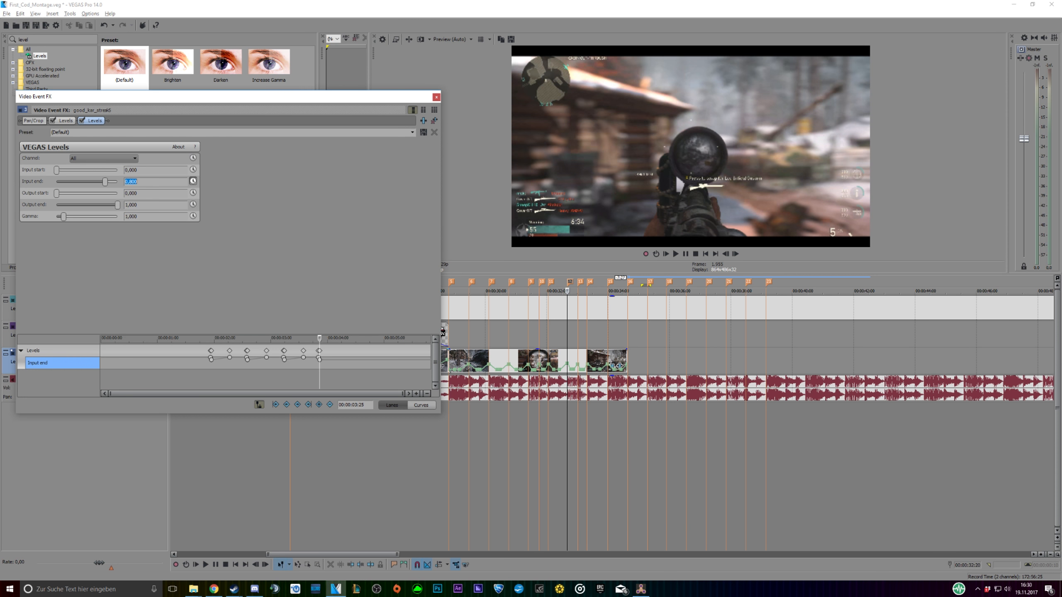
# Return the second Levels effect's Input end to 1 at effect time 00:00:04:05, ten frames after the flash
pyautogui.click(571, 285)
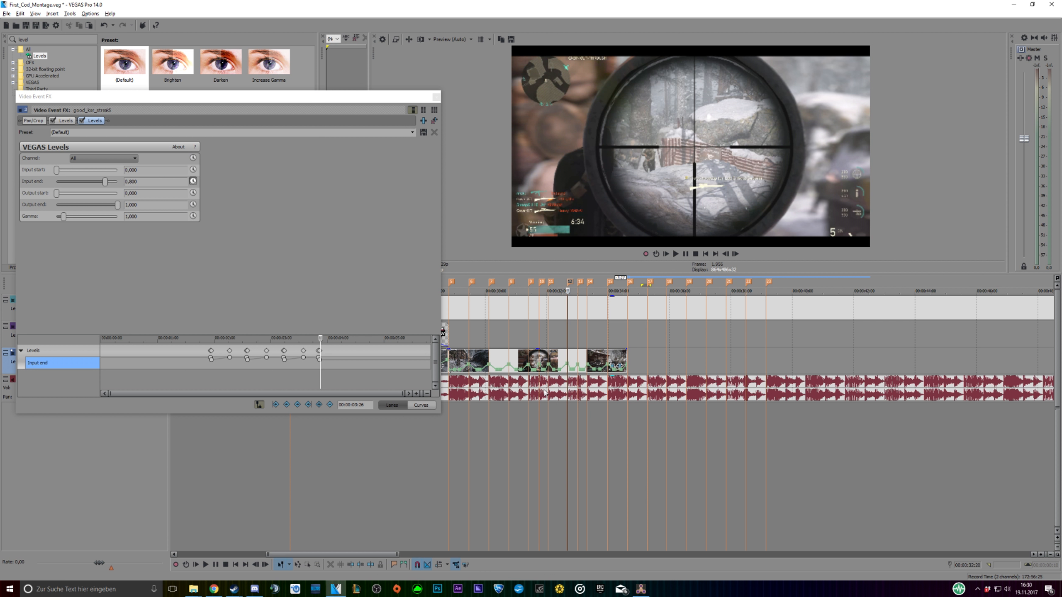
pyautogui.press('Right')
pyautogui.press('Right')
pyautogui.press('Right')
pyautogui.press('Right')
pyautogui.press('Right')
pyautogui.press('Right')
pyautogui.press('Right')
pyautogui.press('Right')
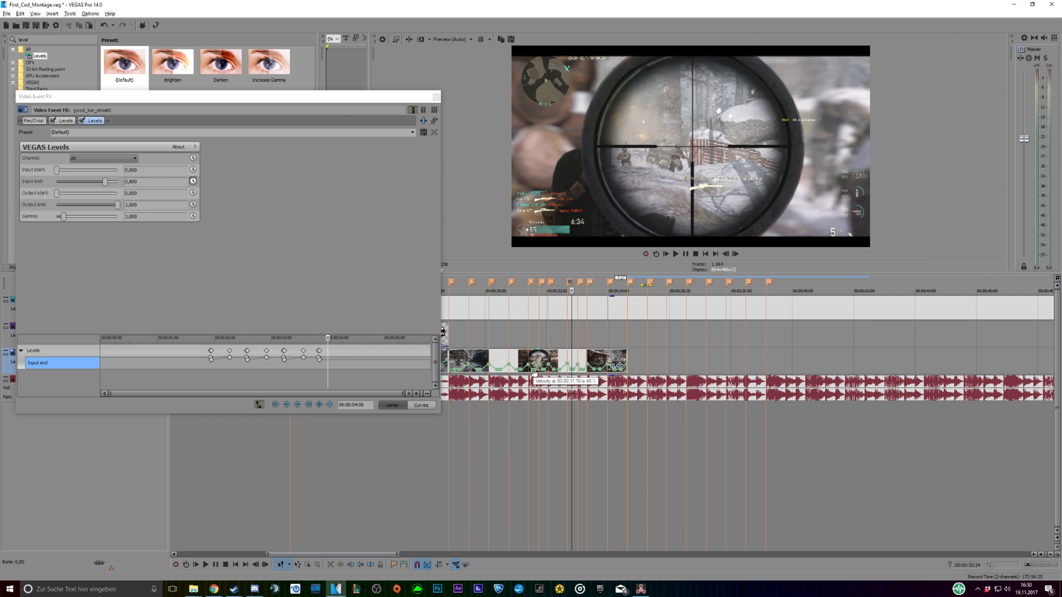
pyautogui.press('Right')
pyautogui.press('Right')
pyautogui.press('Right')
pyautogui.press('Right')
pyautogui.press('Right')
pyautogui.press('Right')
pyautogui.press('Right')
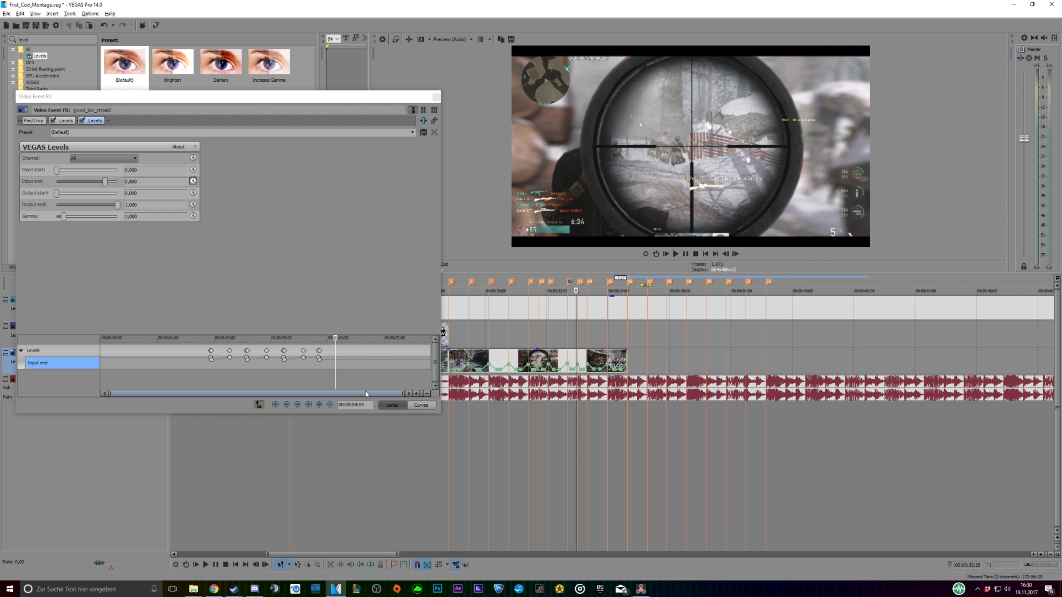
pyautogui.press('Right')
pyautogui.click(142, 183)
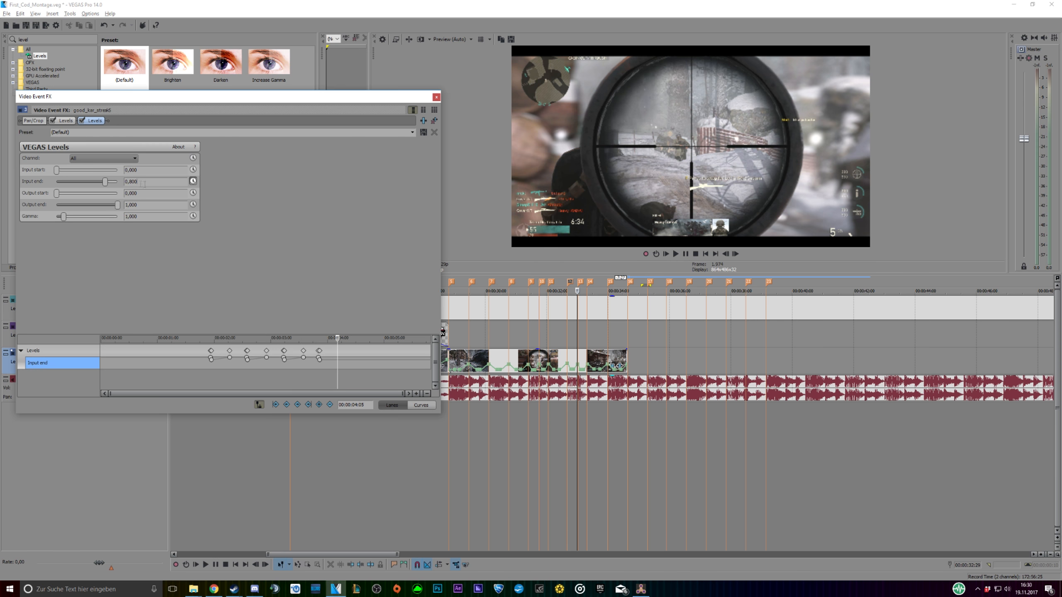
pyautogui.write('1')
pyautogui.press('Return')
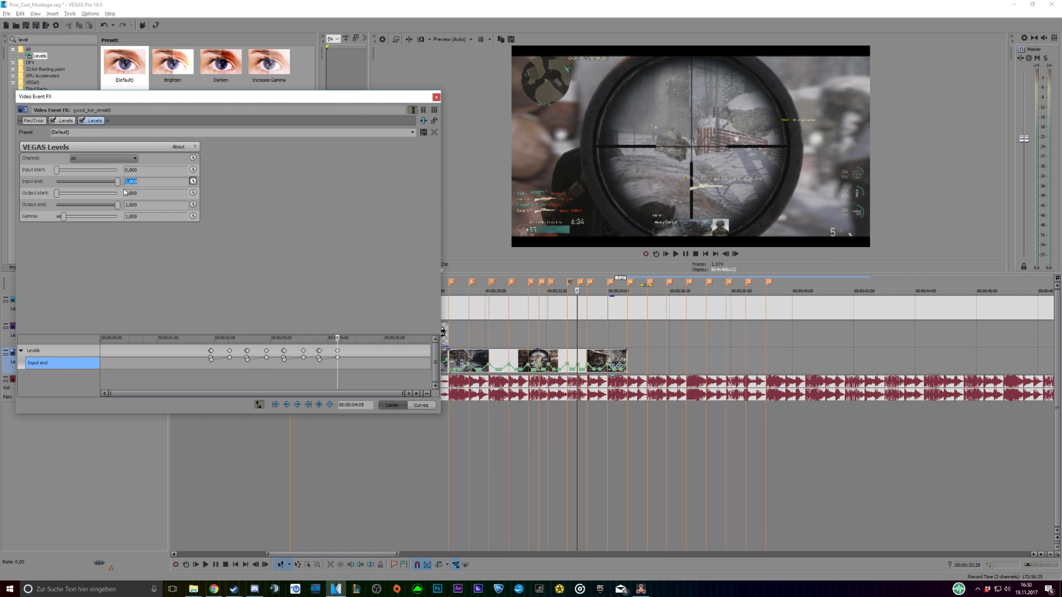
# Add an Input end keyframe at effect time 00:00:04:14, one frame before the next beat marker
pyautogui.click(587, 285)
pyautogui.press('Right')
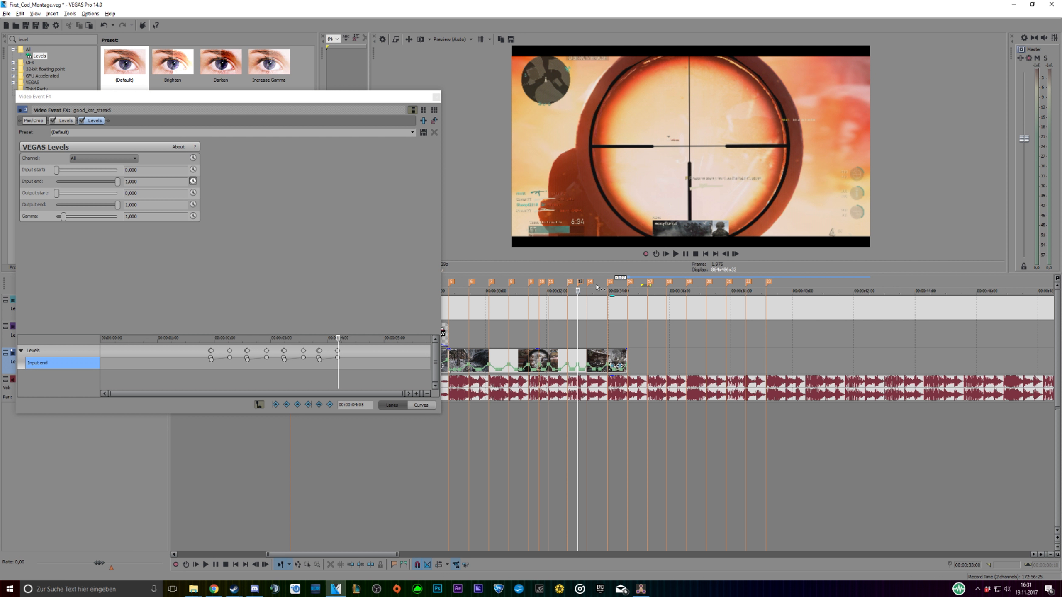
pyautogui.click(591, 284)
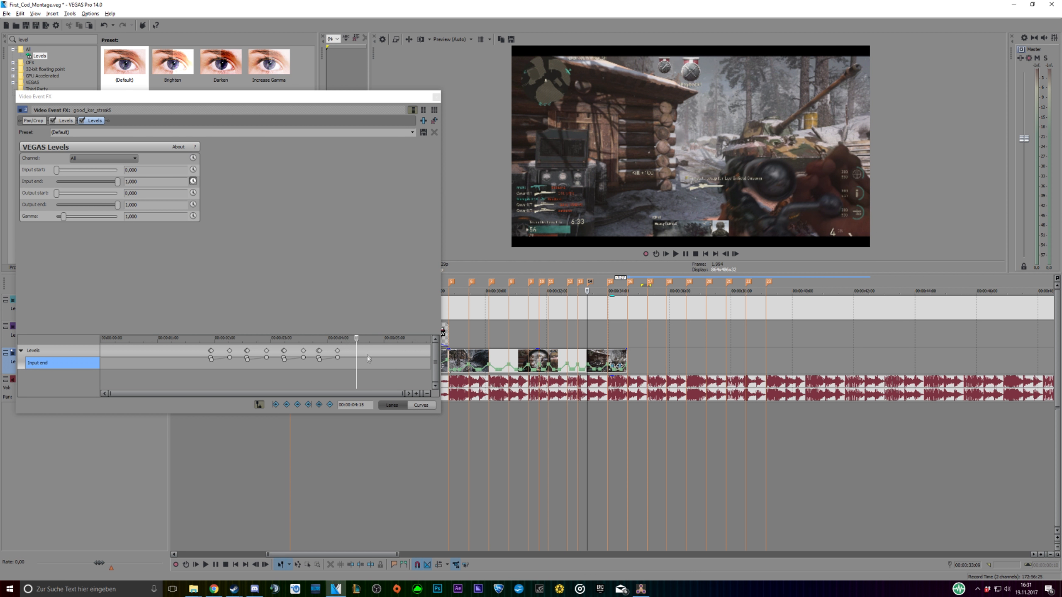
pyautogui.click(329, 404)
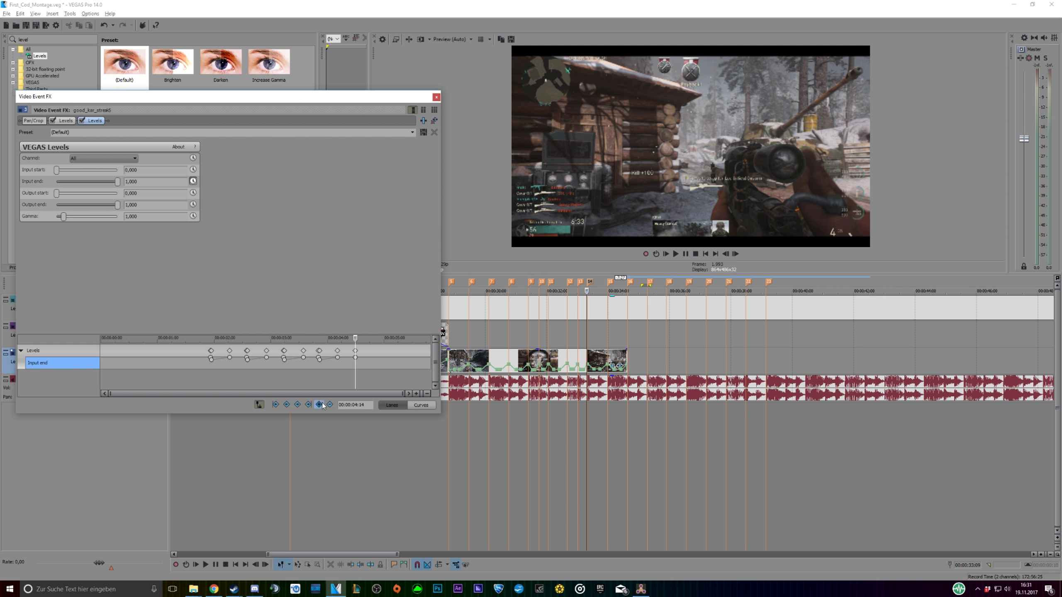
# Set the second Levels effect's Input end to 0,8 at the beat marker at effect time 00:00:04:15
pyautogui.write('0')
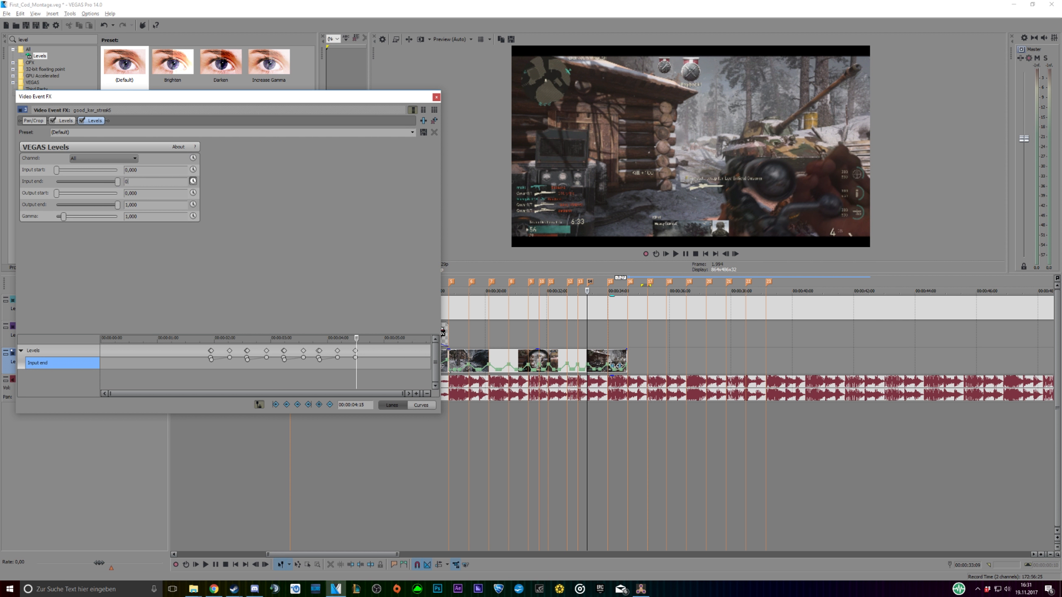
pyautogui.write(',8')
pyautogui.press('Return')
# Return the second Levels effect's Input end to 1 at effect time 00:00:04:25, ten frames after the flash
pyautogui.click(362, 341)
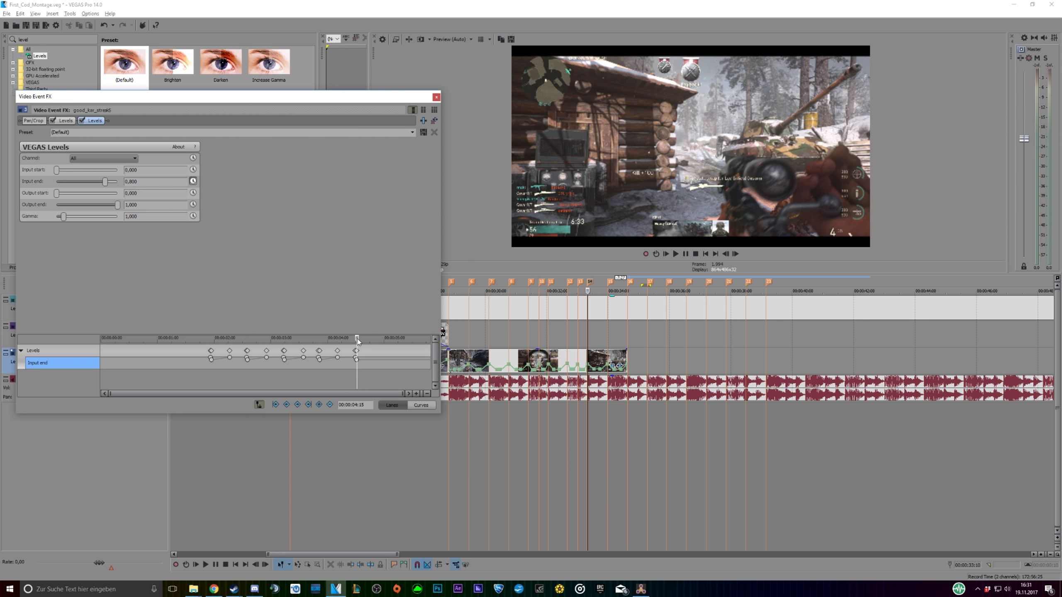
pyautogui.press('Right')
pyautogui.press('Right')
pyautogui.press('Right')
pyautogui.press('Right')
pyautogui.press('Right')
pyautogui.press('Right')
pyautogui.press('Right')
pyautogui.press('Right')
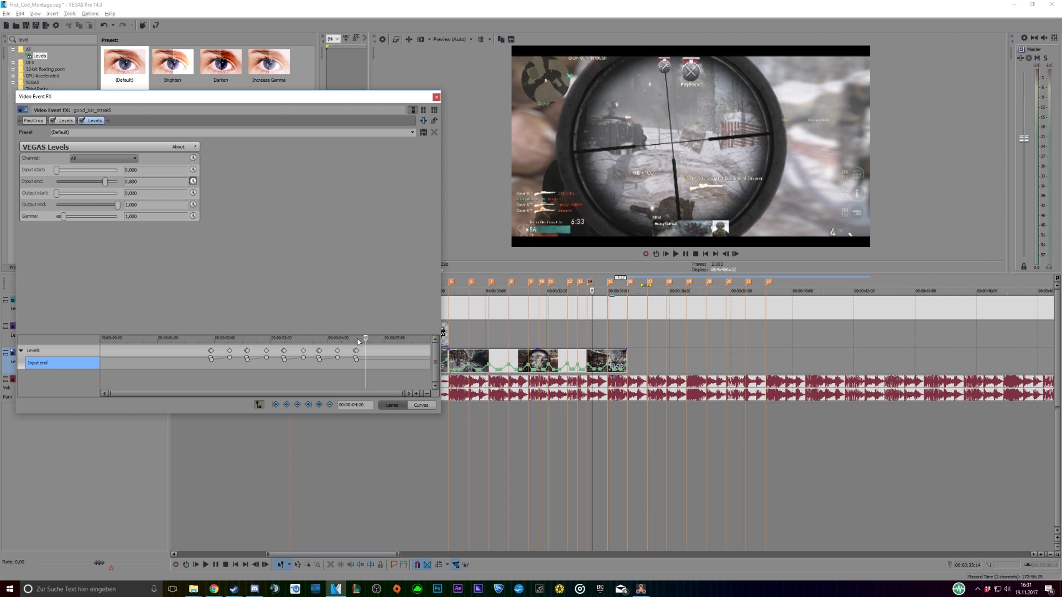
pyautogui.press('Right')
pyautogui.press('Right')
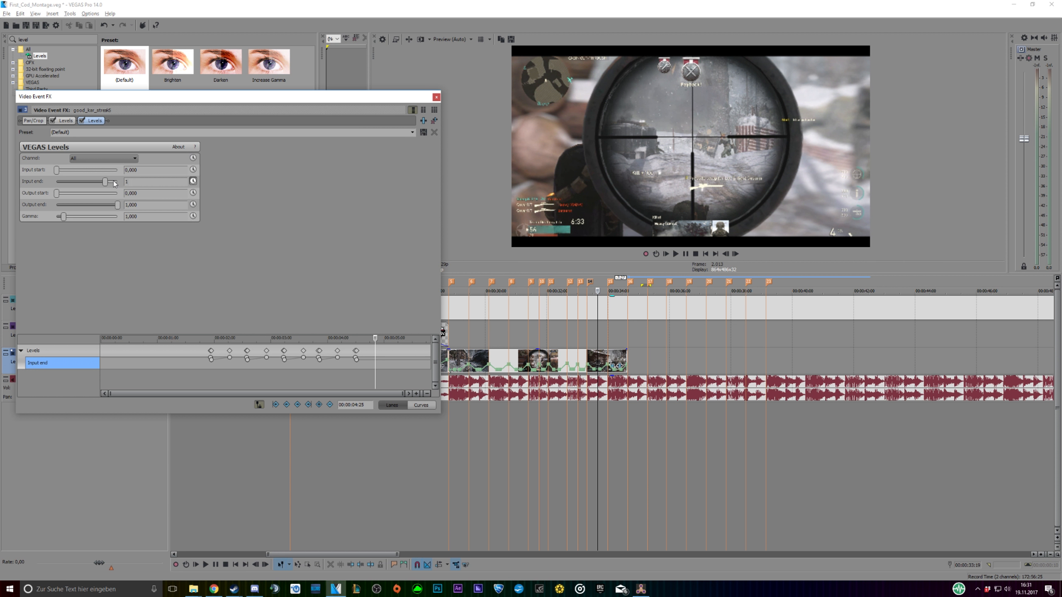
pyautogui.write('1')
pyautogui.press('Return')
# Close the event effects and play the gameplay clip from its start to check the flashes against the beat
pyautogui.click(614, 283)
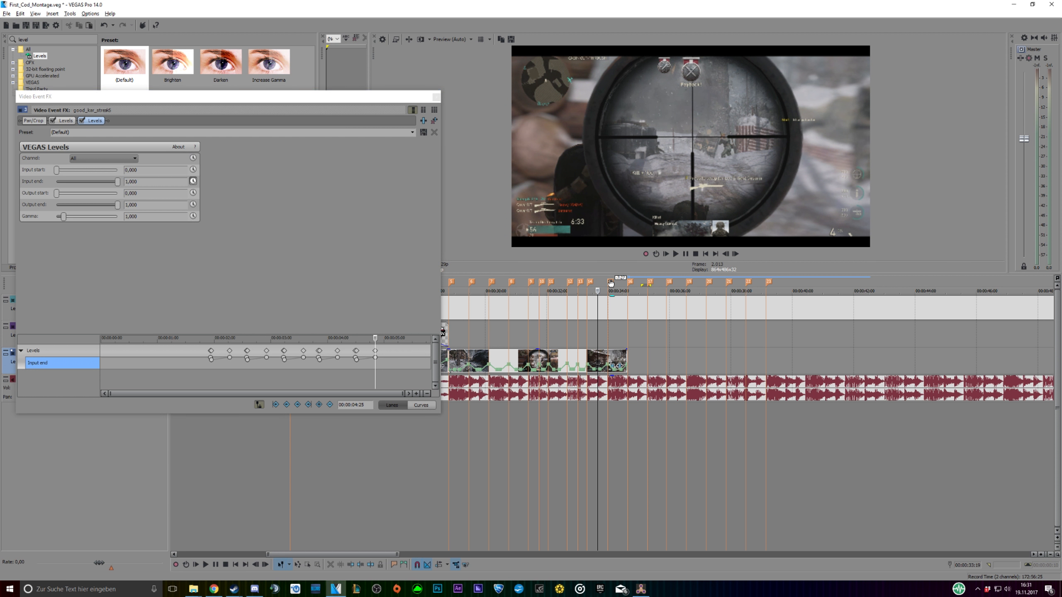
pyautogui.click(630, 283)
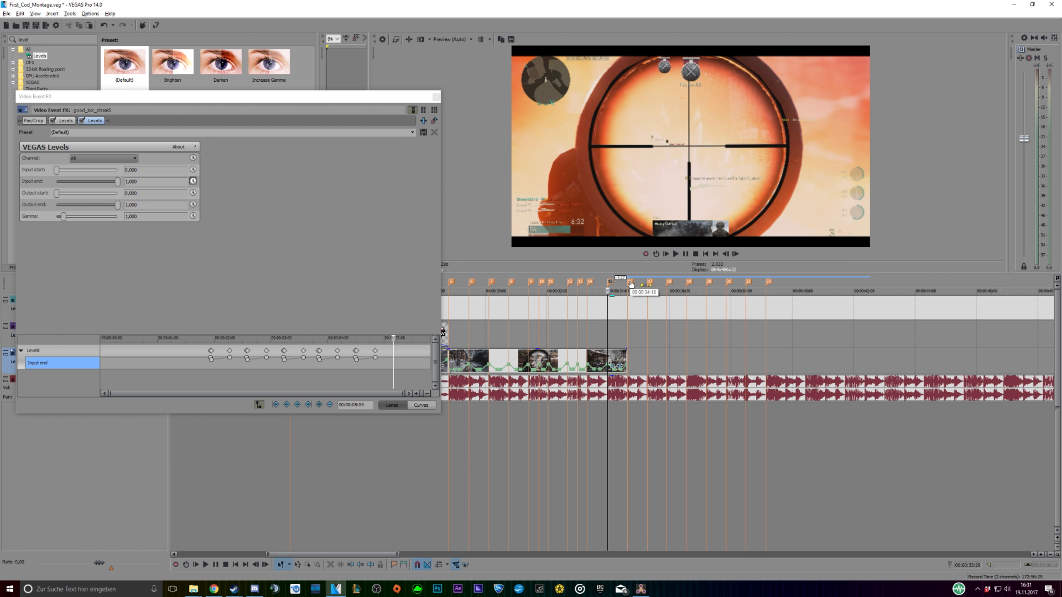
pyautogui.click(436, 97)
pyautogui.click(454, 427)
pyautogui.press('space')
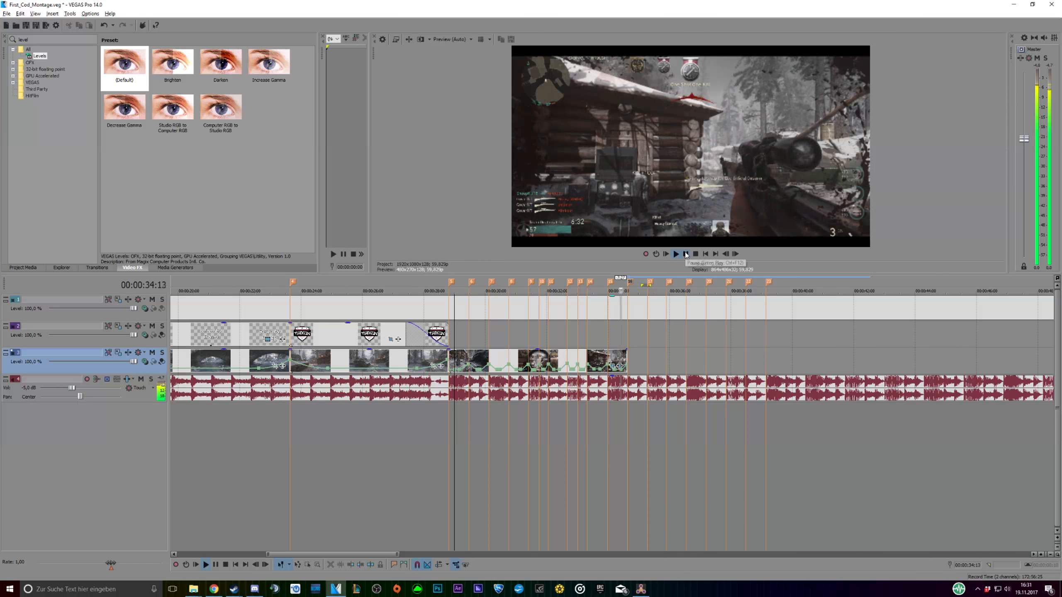
pyautogui.click(685, 253)
pyautogui.click(606, 411)
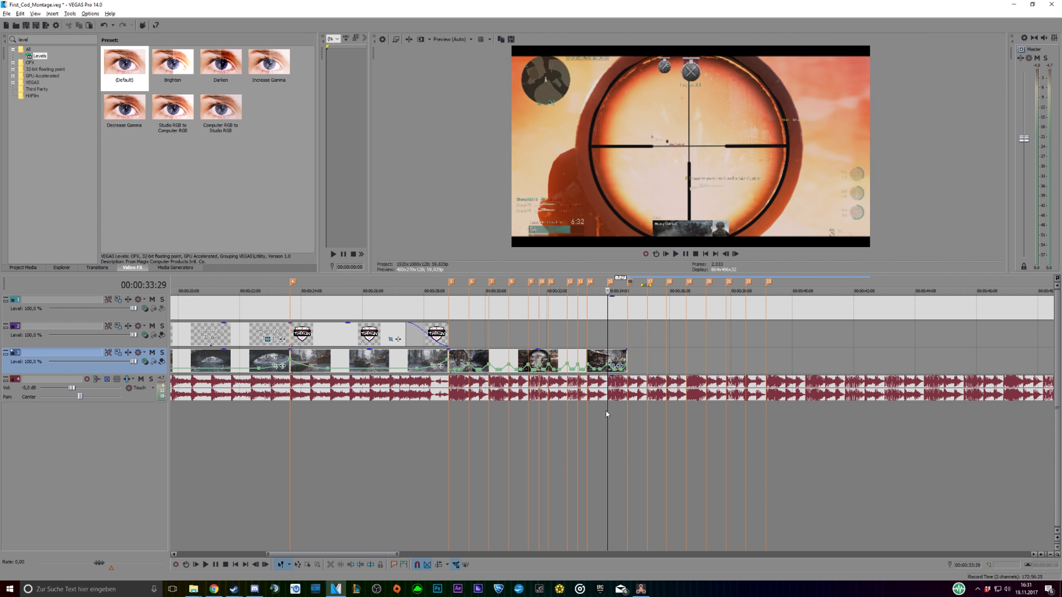
# Reopen the clip's second Levels effect and set Input end to 0,7 at the flash at effect time 00:00:04:15
pyautogui.click(588, 416)
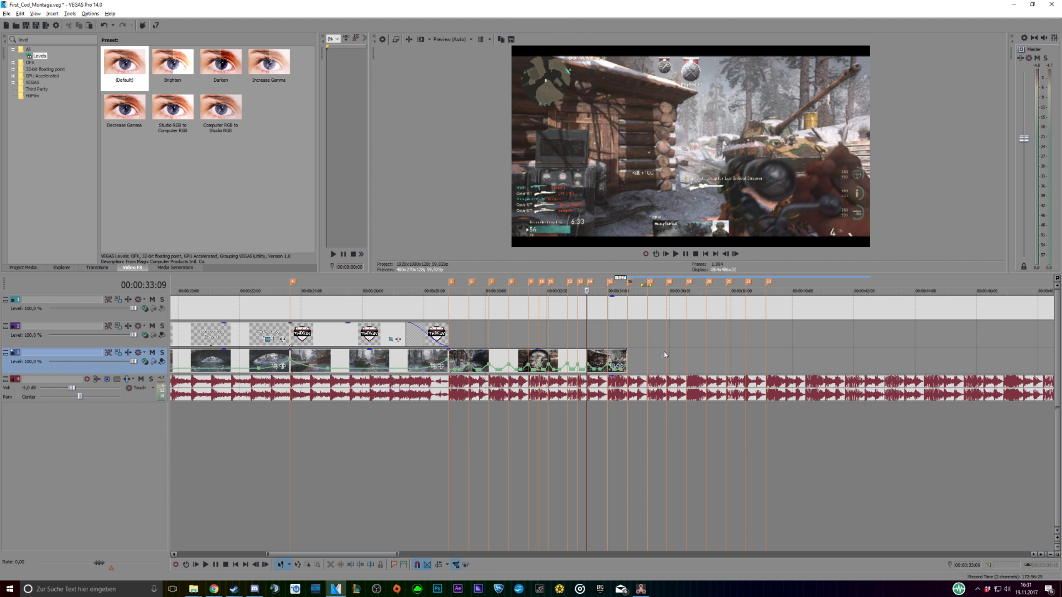
pyautogui.click(615, 367)
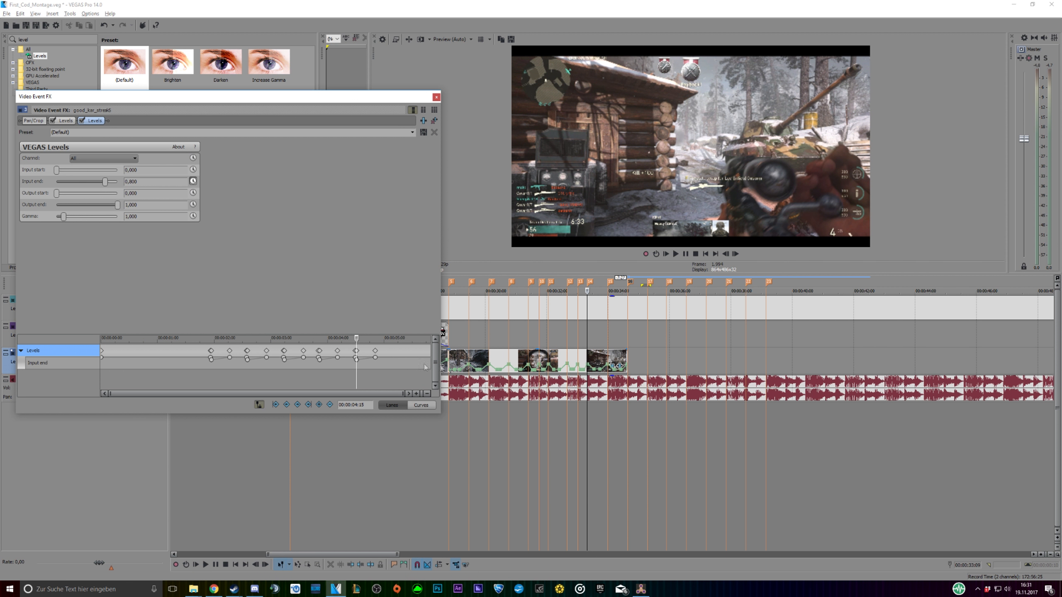
pyautogui.click(136, 181)
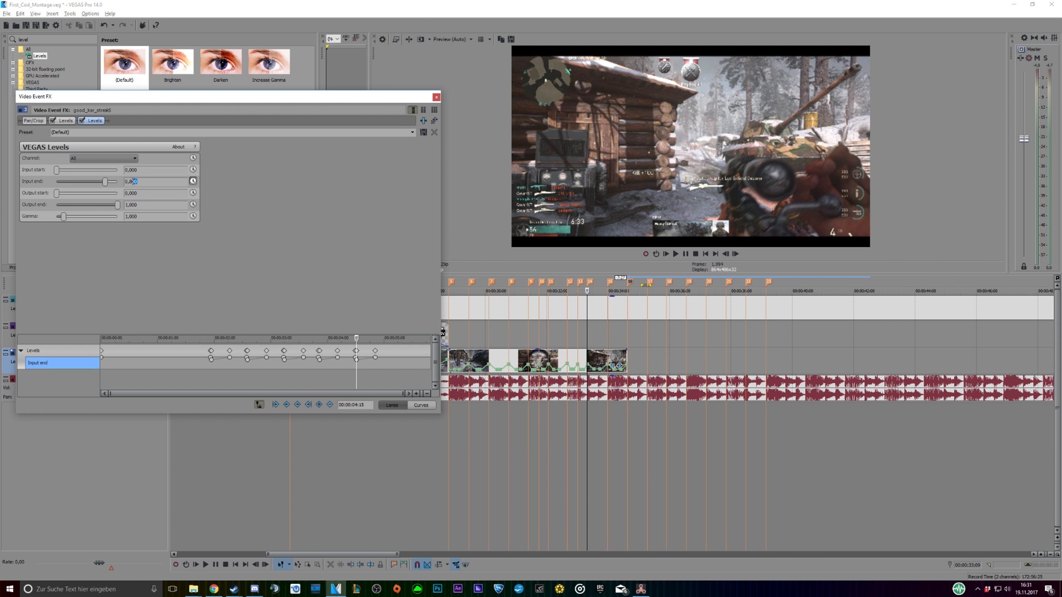
pyautogui.write('0,7')
pyautogui.press('Return')
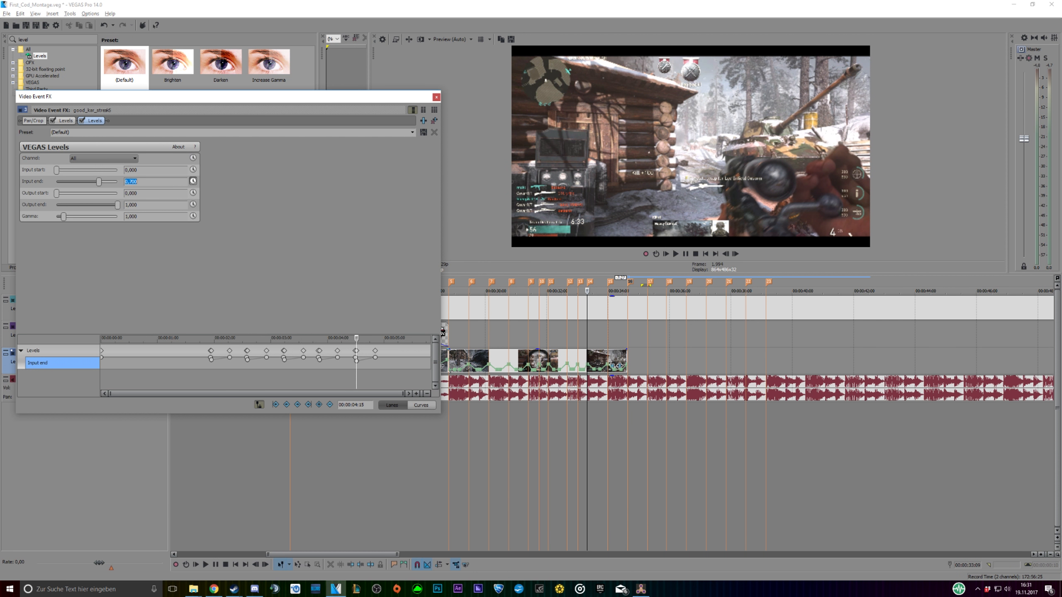
# Set the second Levels effect's Input end to 0,7 at the beat marker at effect time 00:00:03:25
pyautogui.click(319, 361)
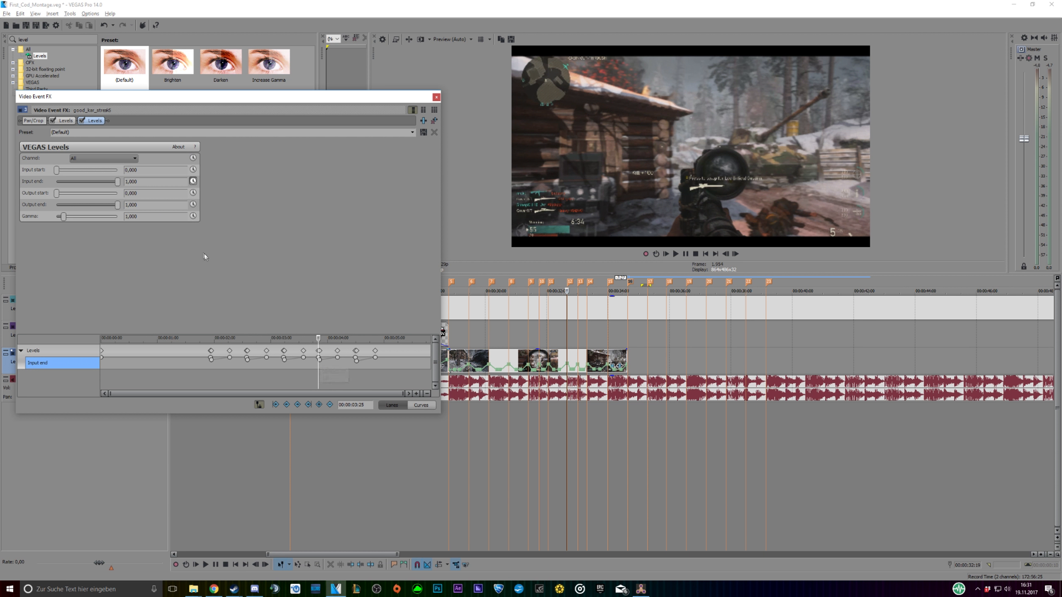
pyautogui.click(571, 285)
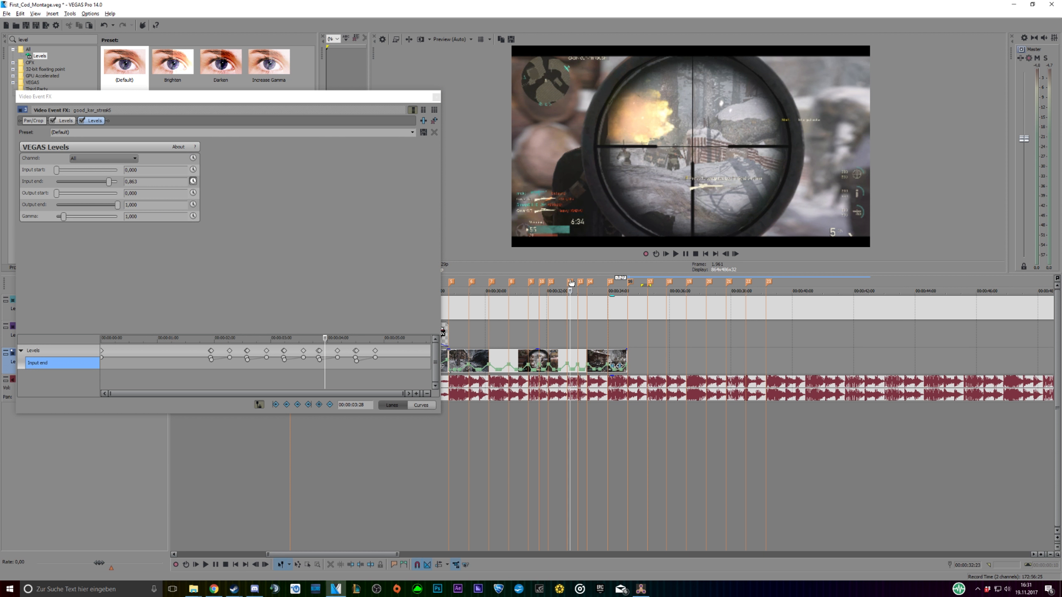
pyautogui.click(570, 283)
pyautogui.click(157, 183)
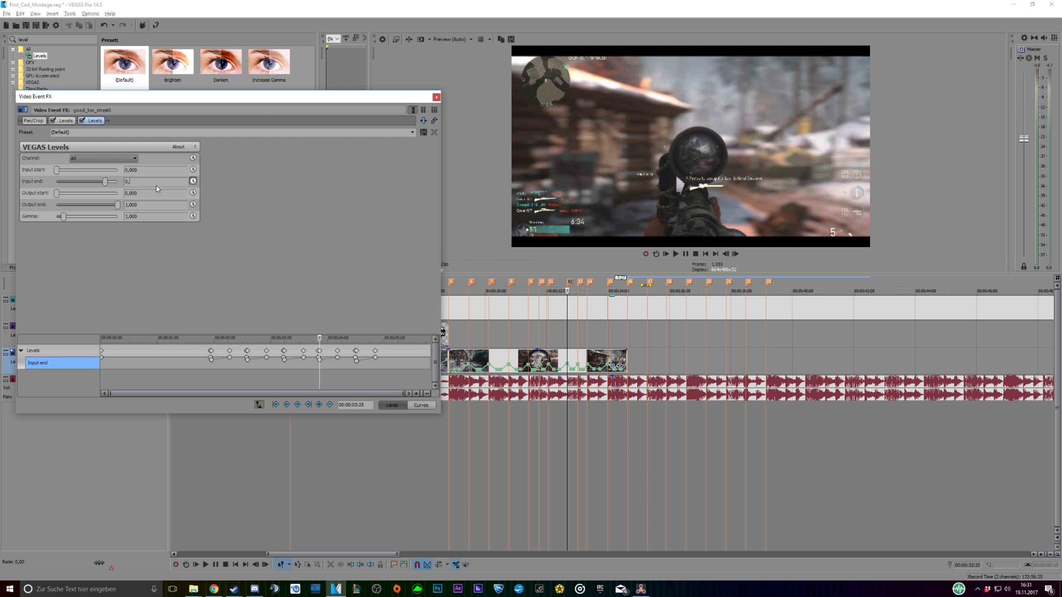
pyautogui.write('7')
pyautogui.press('Return')
# Set the second Levels effect's Input end to 0,7 at the flashes at effect times 00:00:03:07 and 00:00:02:17
pyautogui.click(548, 286)
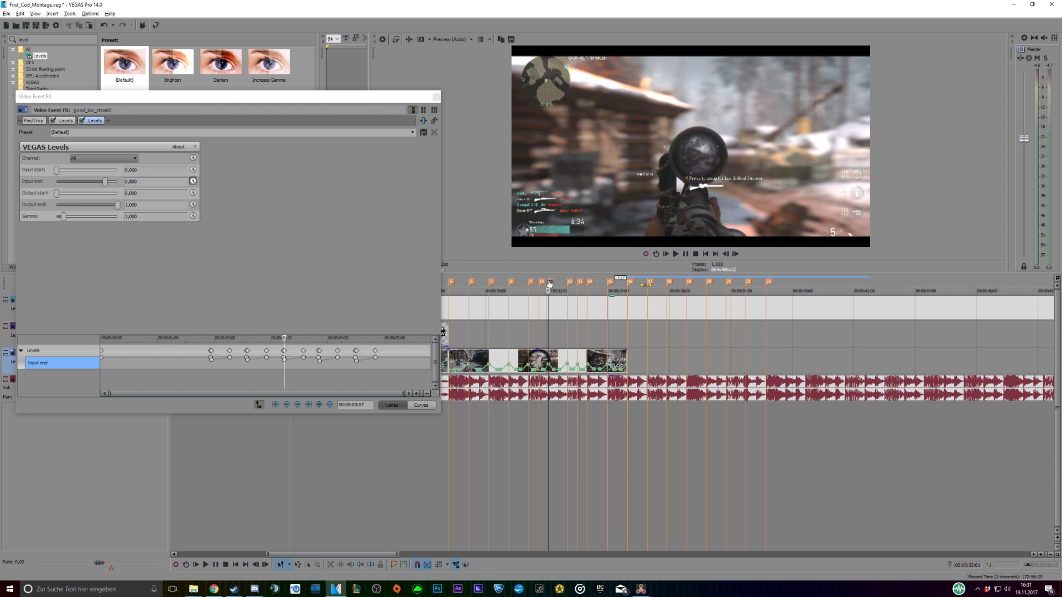
pyautogui.click(153, 182)
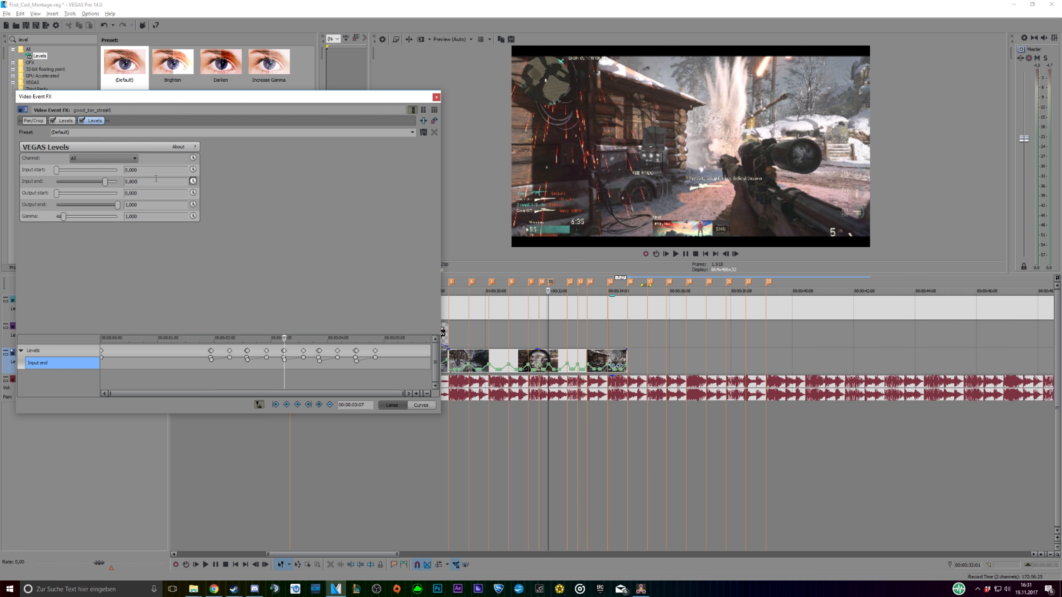
pyautogui.write('7')
pyautogui.press('Return')
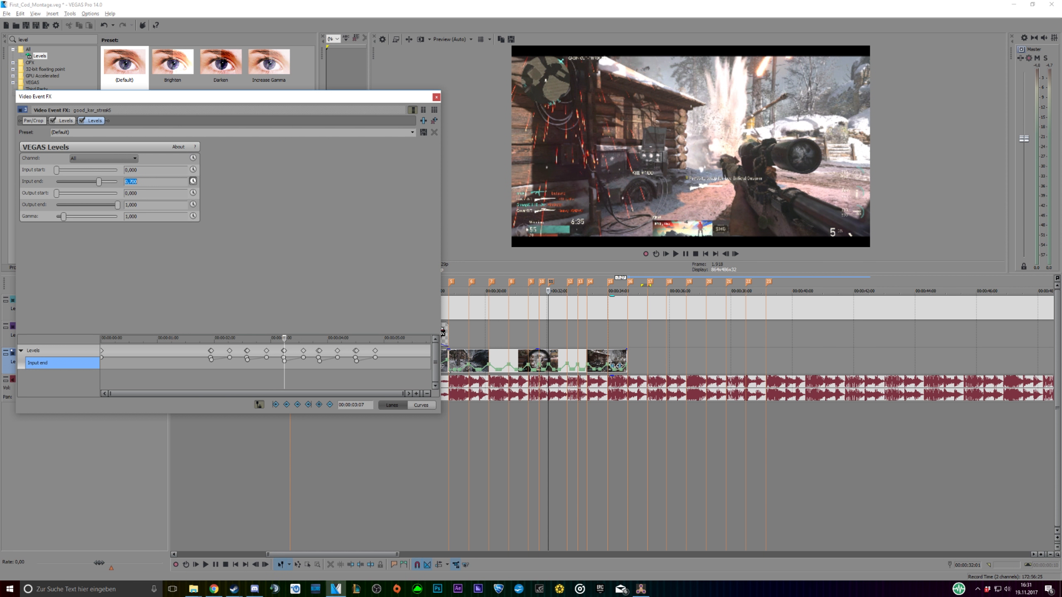
pyautogui.click(530, 282)
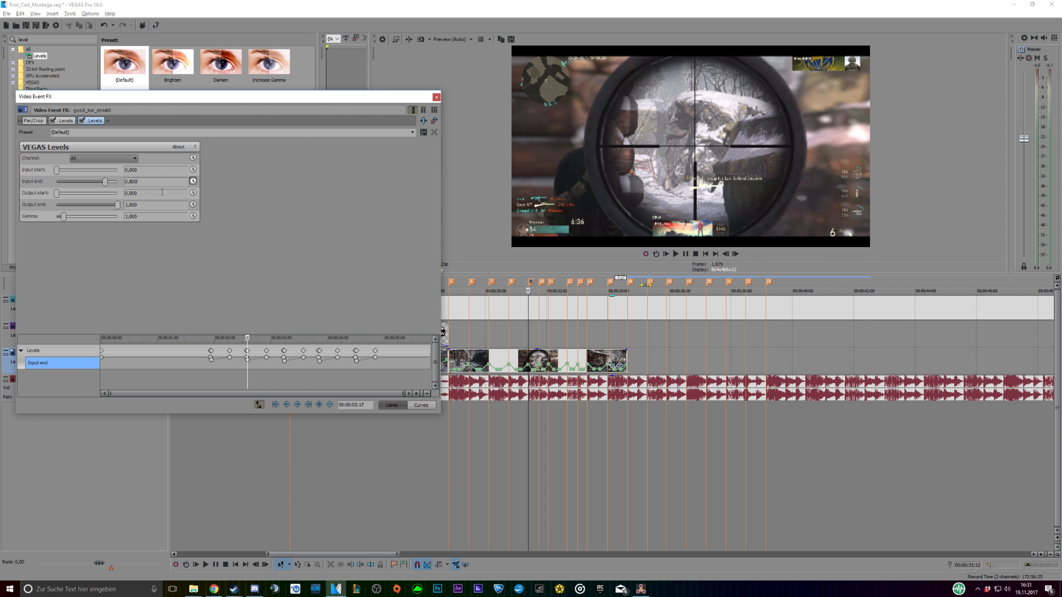
pyautogui.press('Return')
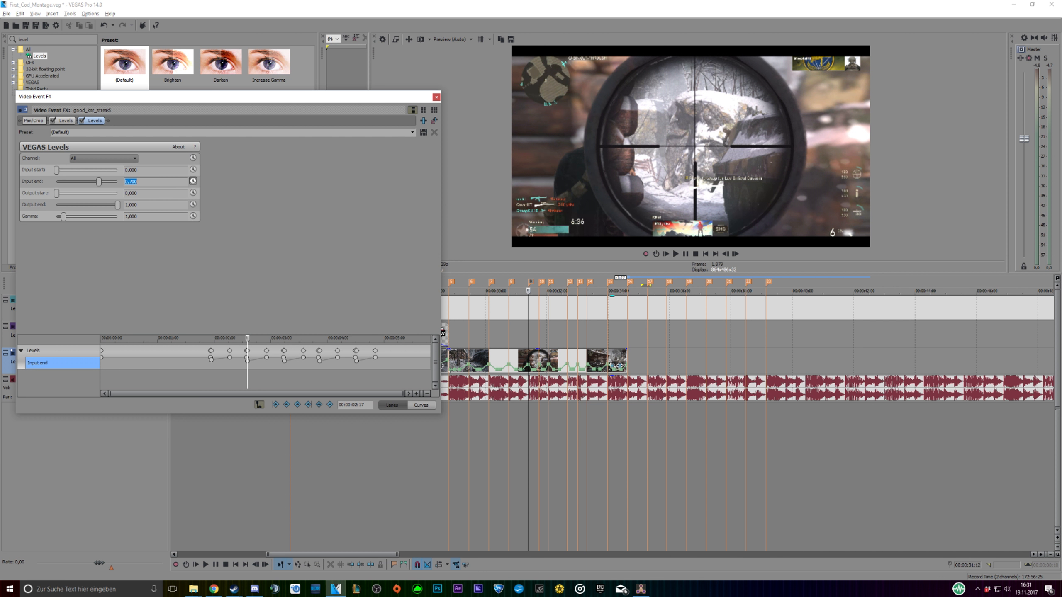
# Set Input end to 0,7 at the first flash at effect time 00:00:01:28 and close the event effects
pyautogui.click(514, 284)
pyautogui.click(149, 181)
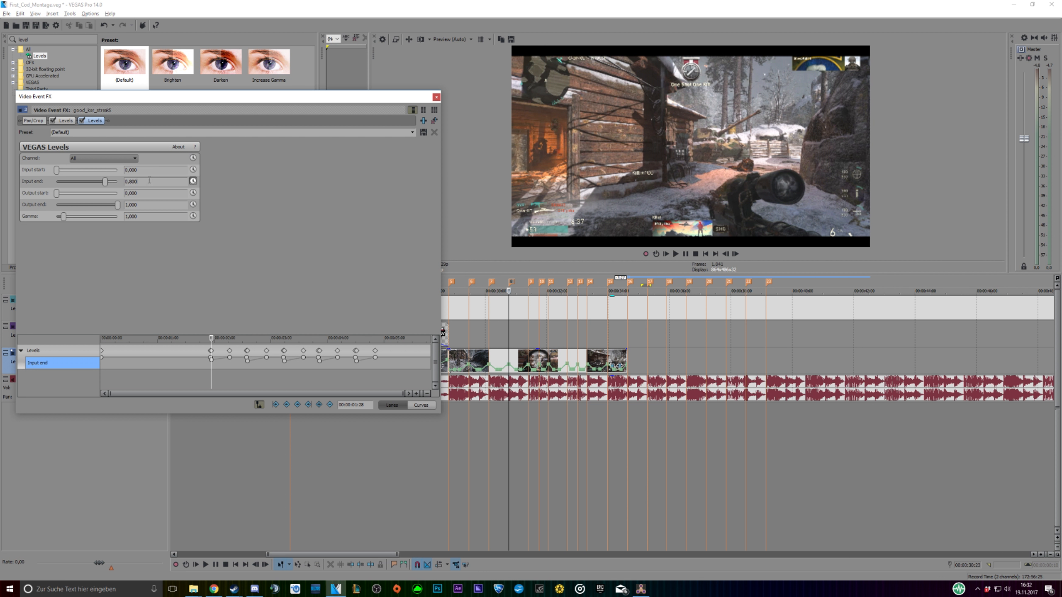
pyautogui.write('0,7')
pyautogui.press('Return')
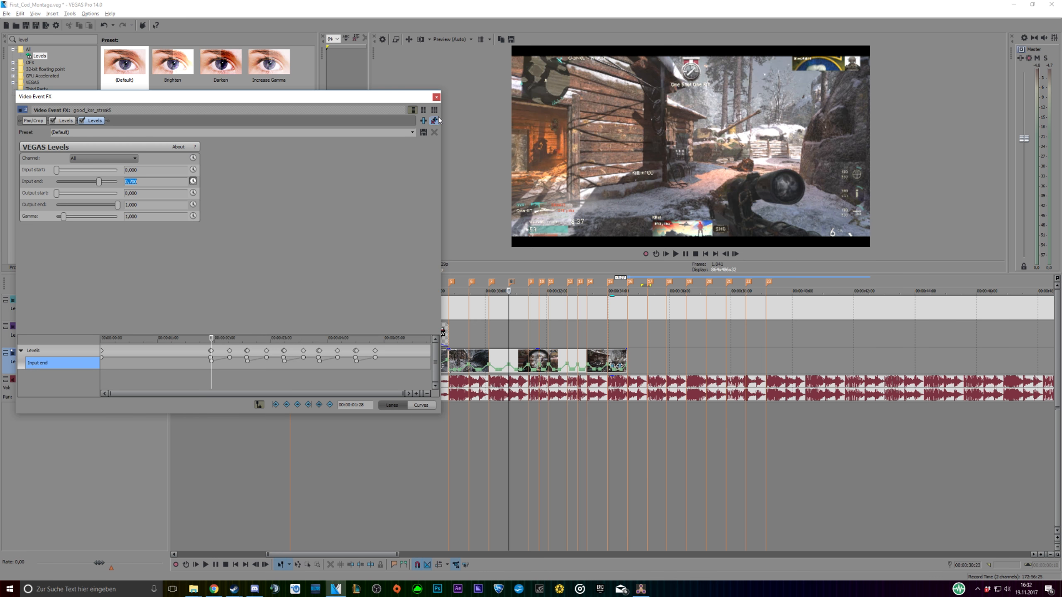
pyautogui.click(436, 98)
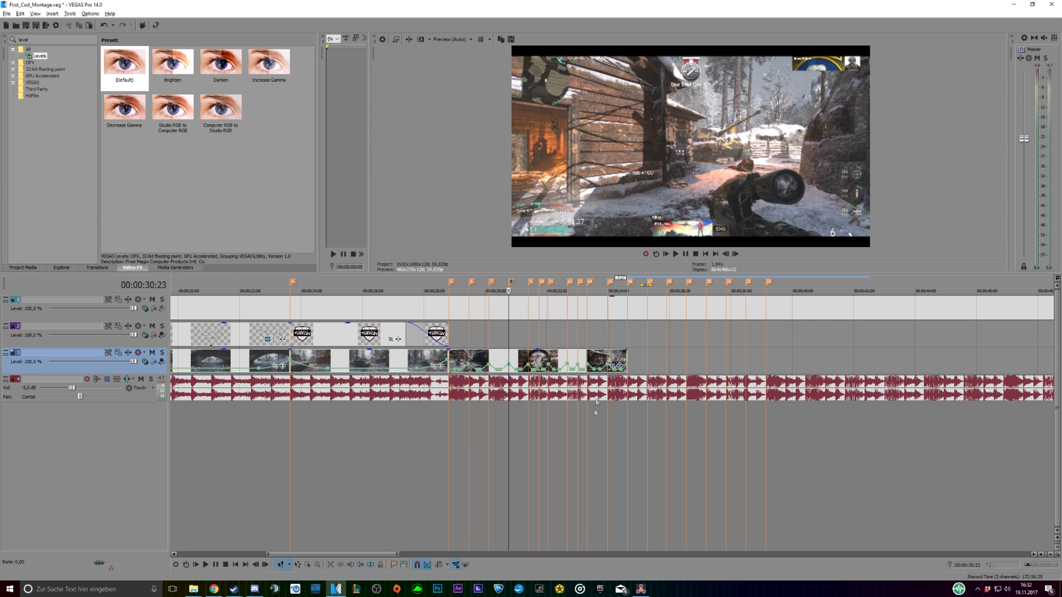
# Open the gameplay clip's Pan/Crop and check the existing zoom shake keyframes against the neighbouring beat markers
pyautogui.click(615, 366)
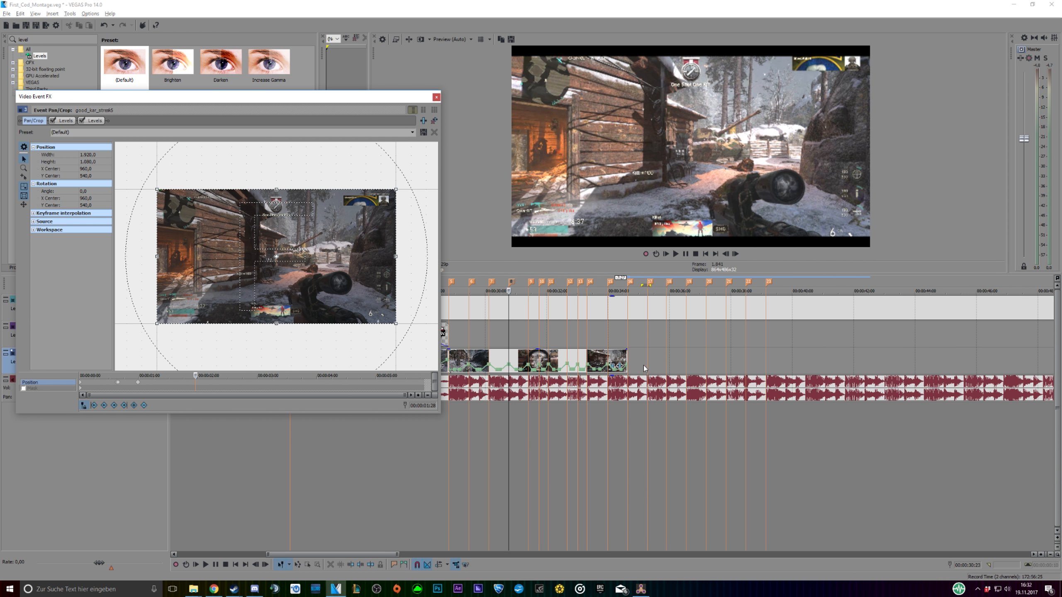
pyautogui.click(488, 288)
pyautogui.click(475, 288)
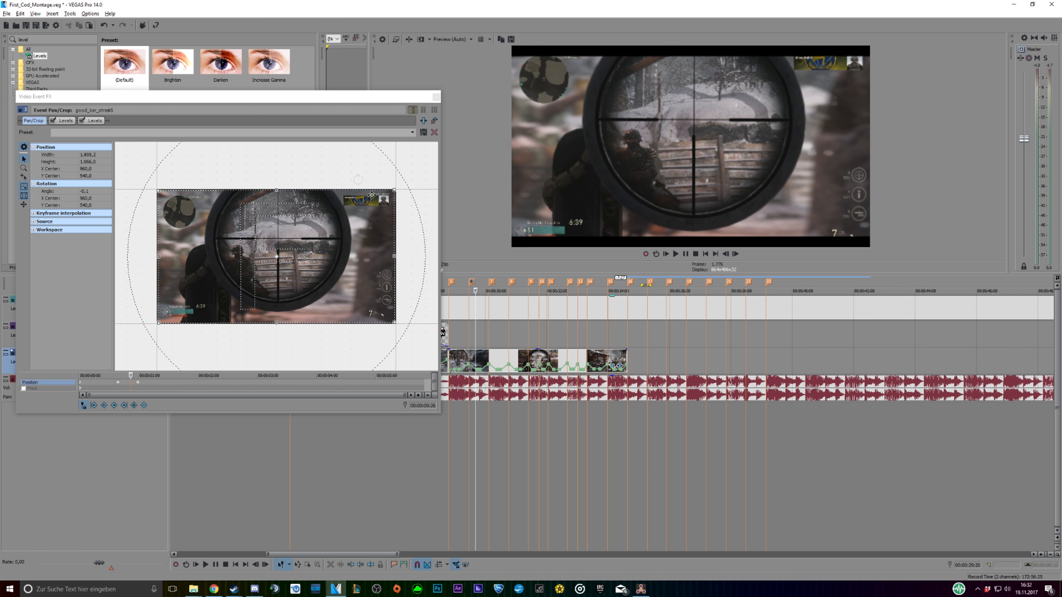
pyautogui.moveTo(289, 97); pyautogui.dragTo(260, 98)
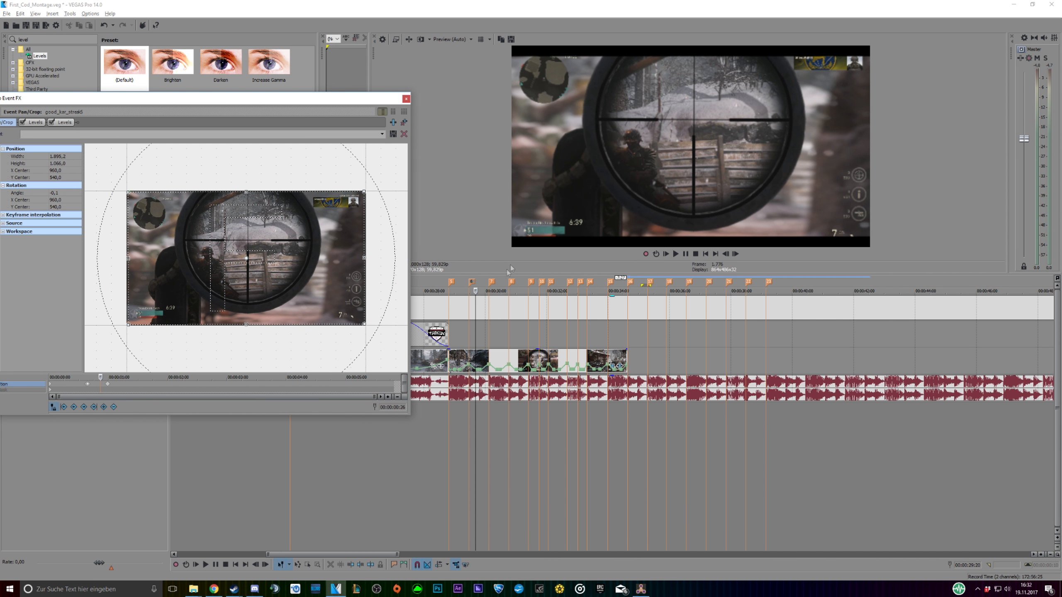
pyautogui.click(468, 286)
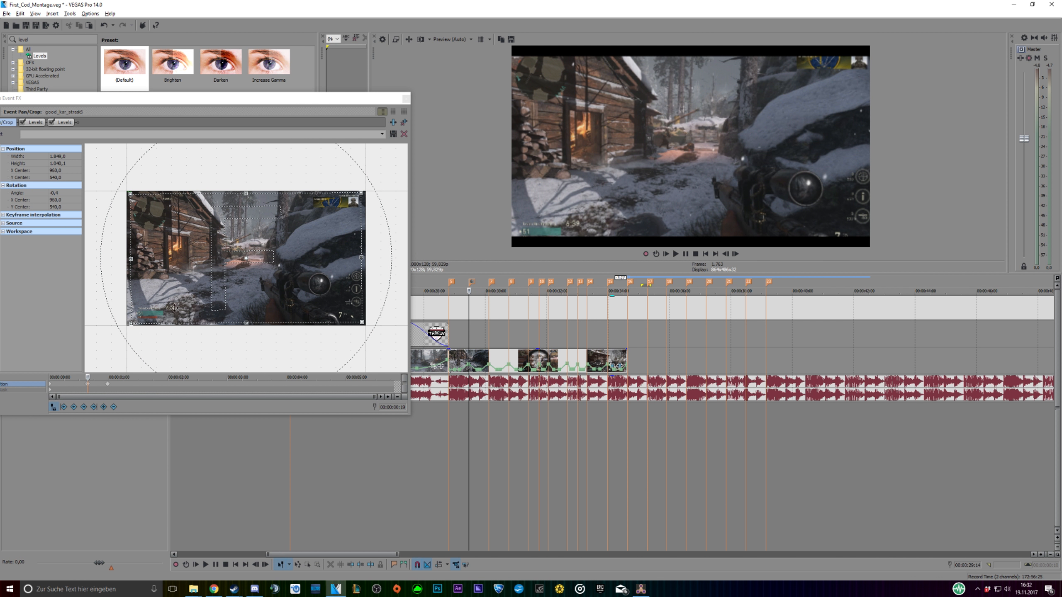
pyautogui.click(492, 282)
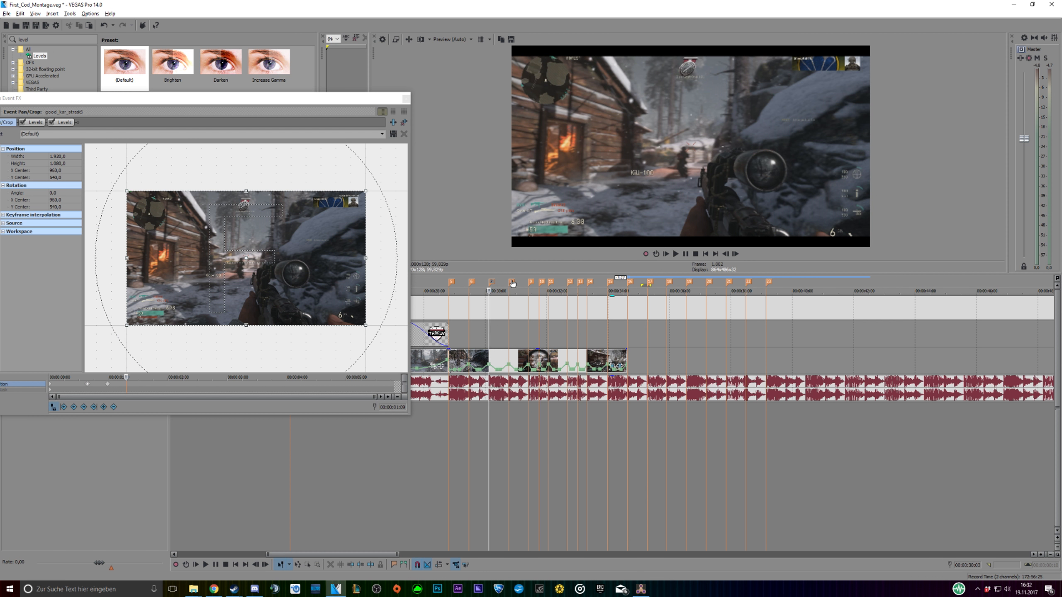
pyautogui.click(512, 283)
pyautogui.click(509, 289)
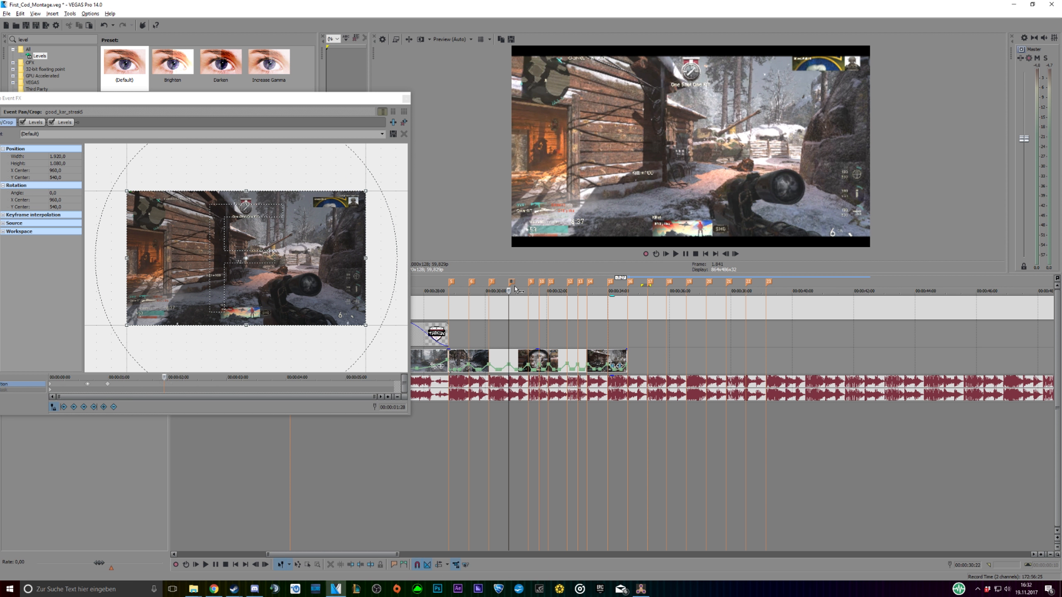
# Add a Pan/Crop position keyframe one frame before the beat marker at project time 00:00:30:23
pyautogui.click(491, 283)
pyautogui.press('Right')
pyautogui.press('Right')
pyautogui.press('Right')
pyautogui.press('Right')
pyautogui.press('Right')
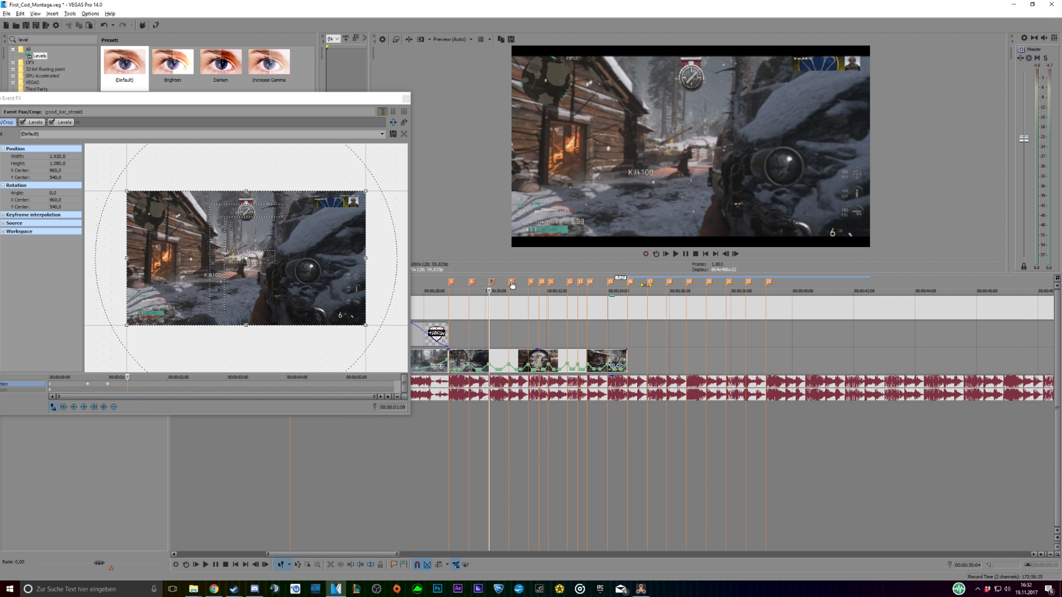
pyautogui.click(509, 288)
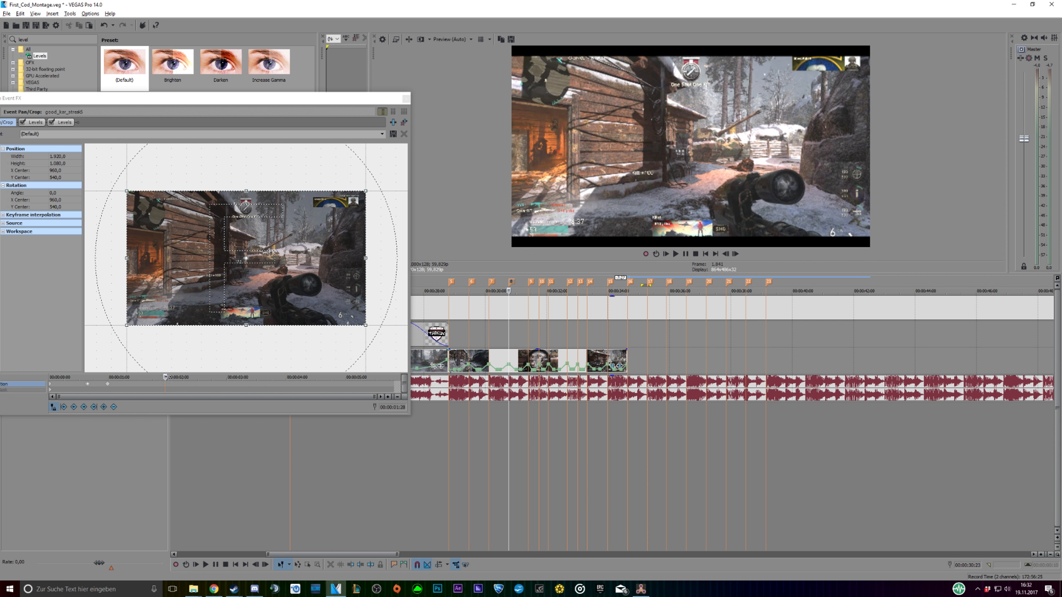
pyautogui.press('Left')
pyautogui.click(104, 407)
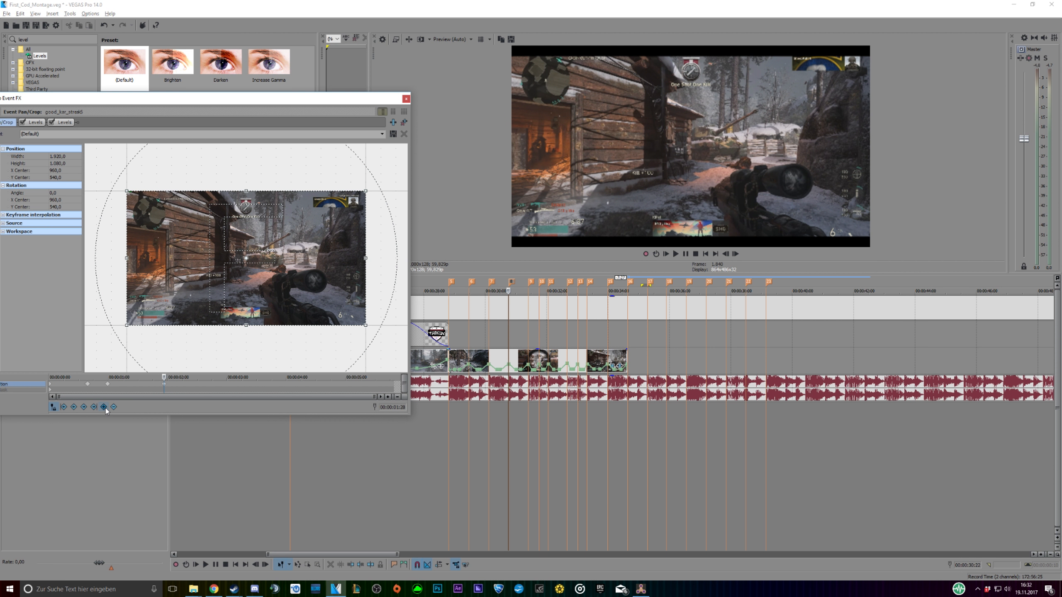
# At the beat marker, shrink the Pan/Crop frame to about 1.860,8 by 1.046,7 and rotate it to about 1,4 degrees
pyautogui.rightClick(185, 300)
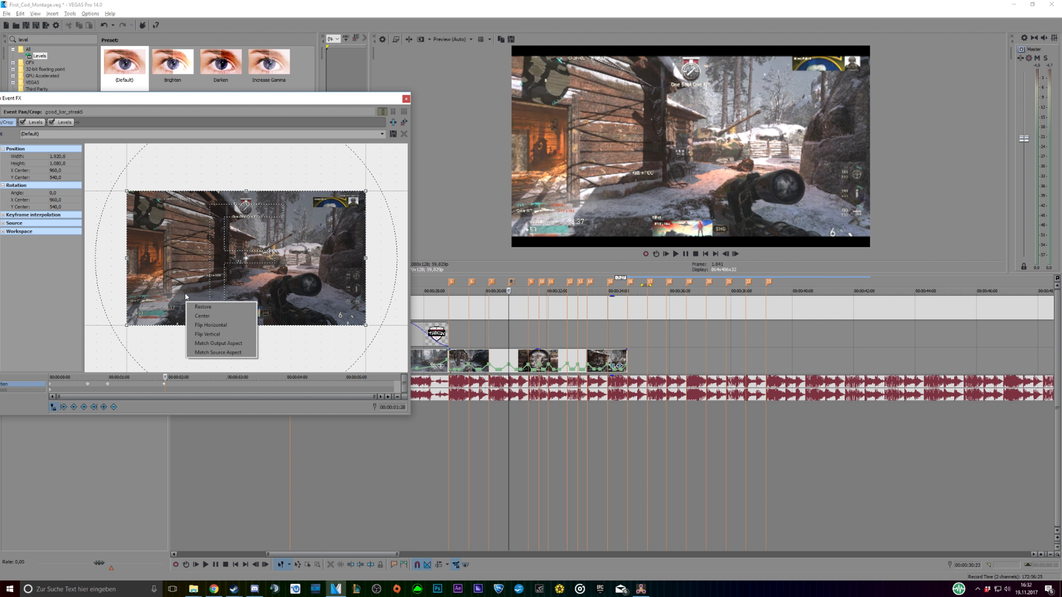
pyautogui.press('Escape')
pyautogui.moveTo(365, 325); pyautogui.dragTo(363, 322)
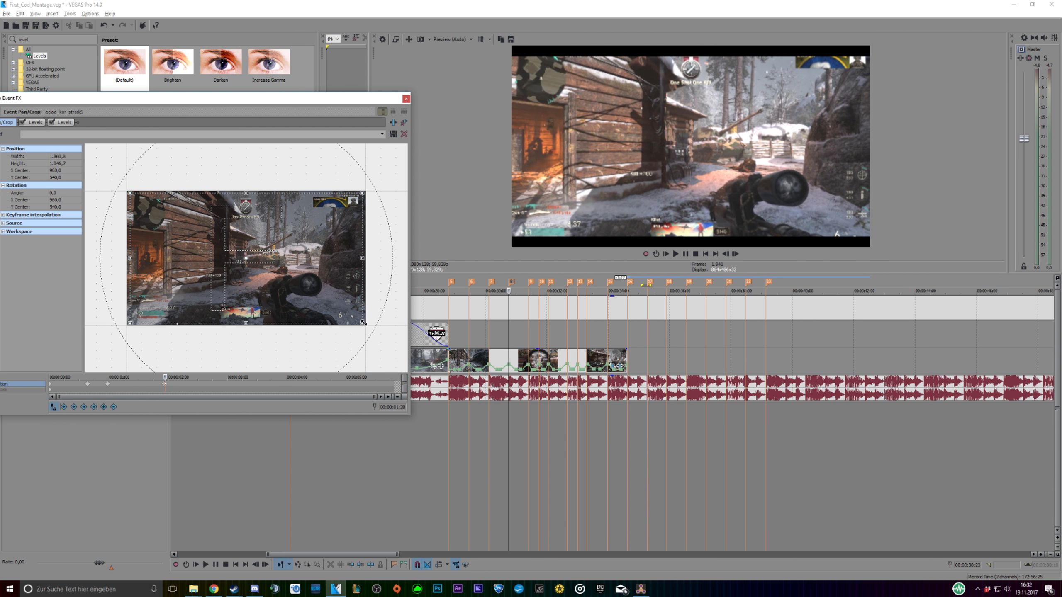
pyautogui.moveTo(366, 237); pyautogui.dragTo(370, 236)
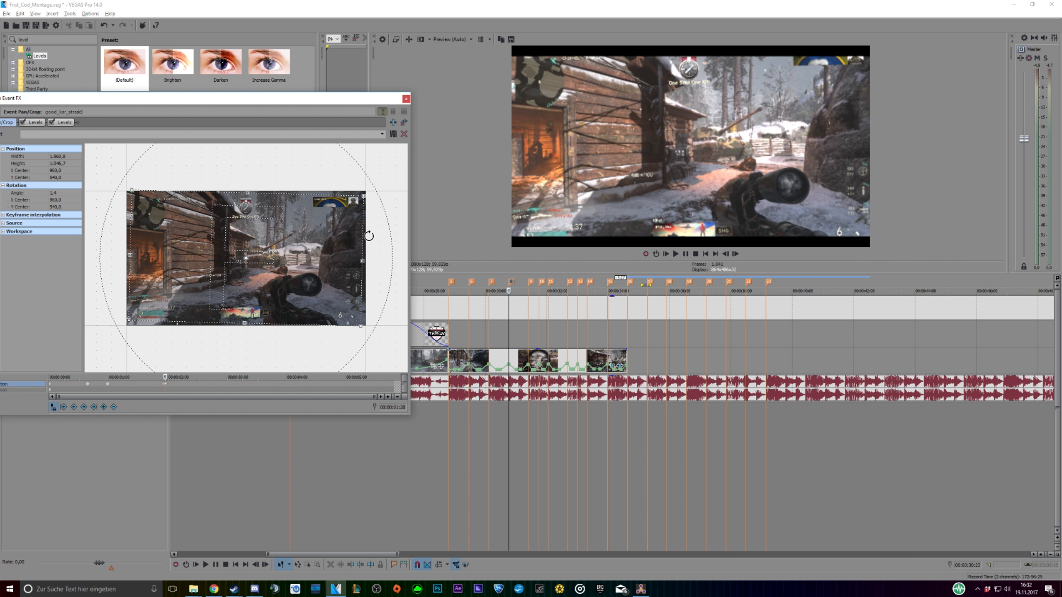
# At the 00:00:31:12 beat marker, rotate the Pan/Crop frame to about -1,1 degrees and restore the frame at effect time 00:00:02:26
pyautogui.click(531, 282)
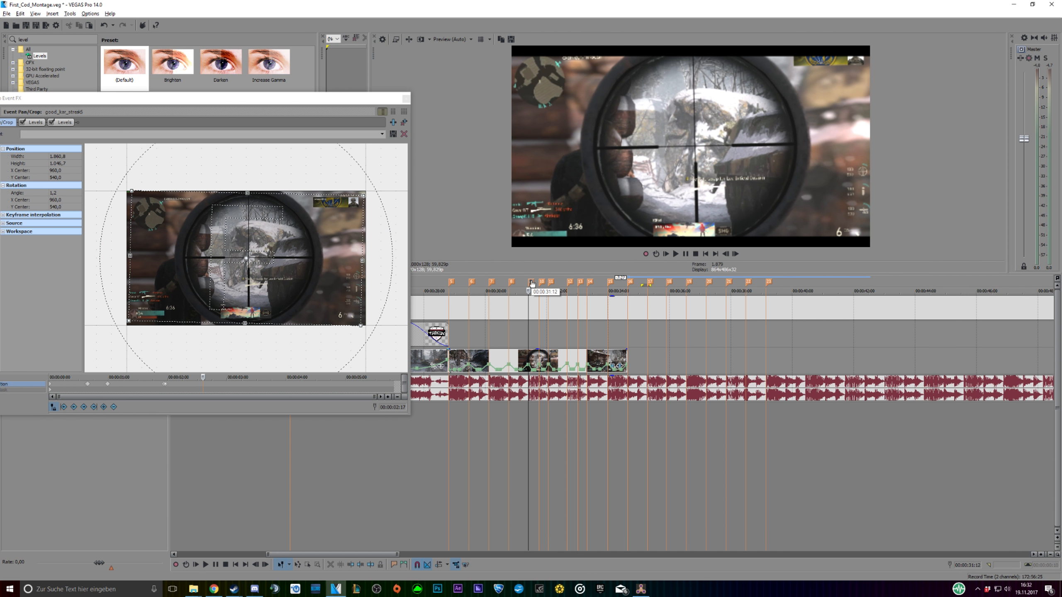
pyautogui.moveTo(363, 306); pyautogui.dragTo(366, 301)
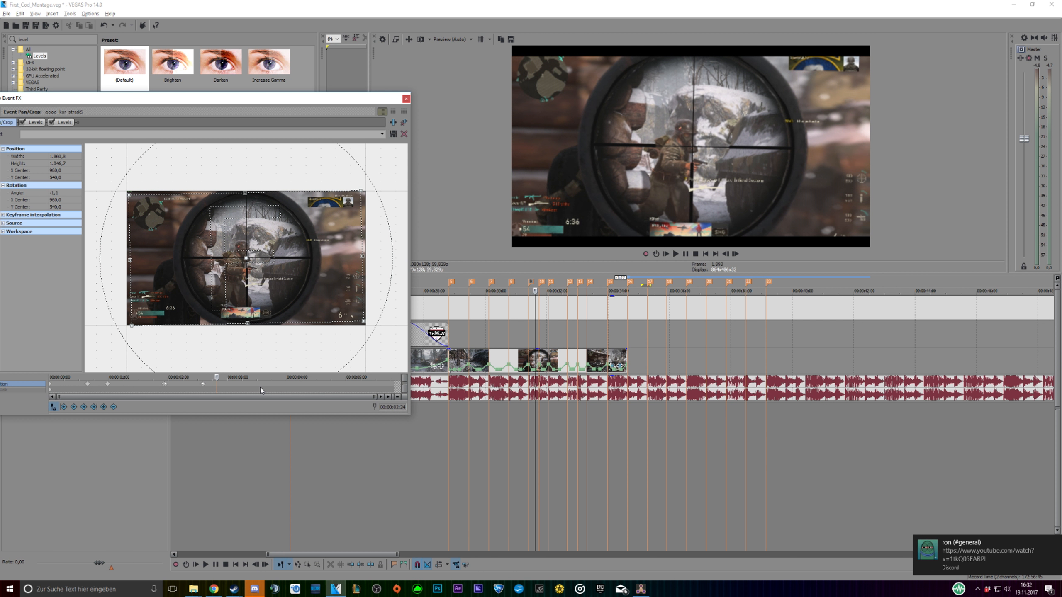
pyautogui.press('Right')
pyautogui.press('Right')
pyautogui.press('Right')
pyautogui.rightClick(283, 296)
pyautogui.click(295, 303)
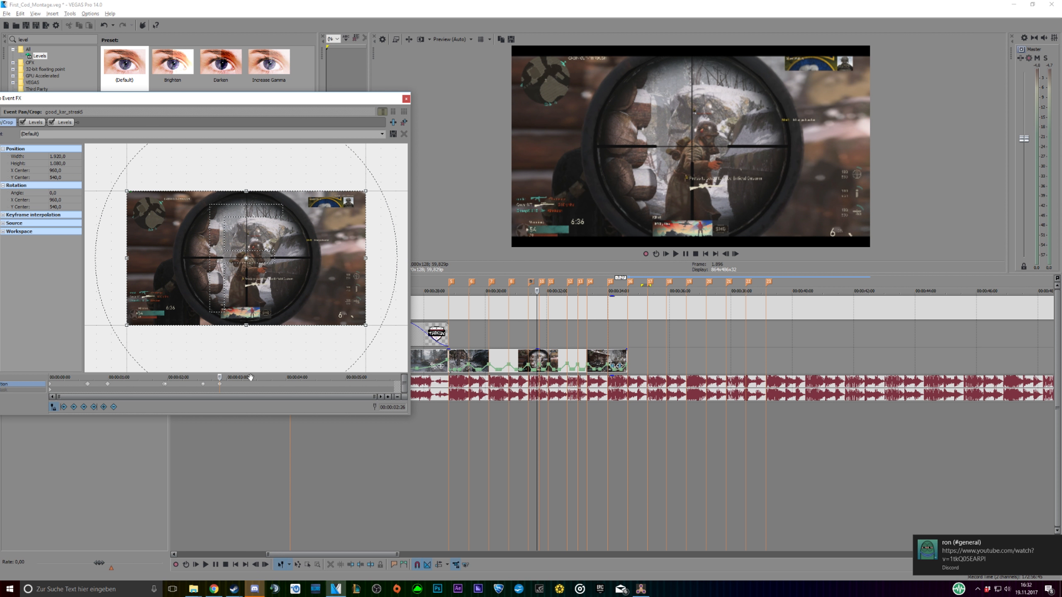
# Add a keyframe just before the 00:00:32:01 marker, and at the marker shrink the frame to about 1.872,7 by 1.053,4 rotated about 1,7 degrees
pyautogui.click(552, 285)
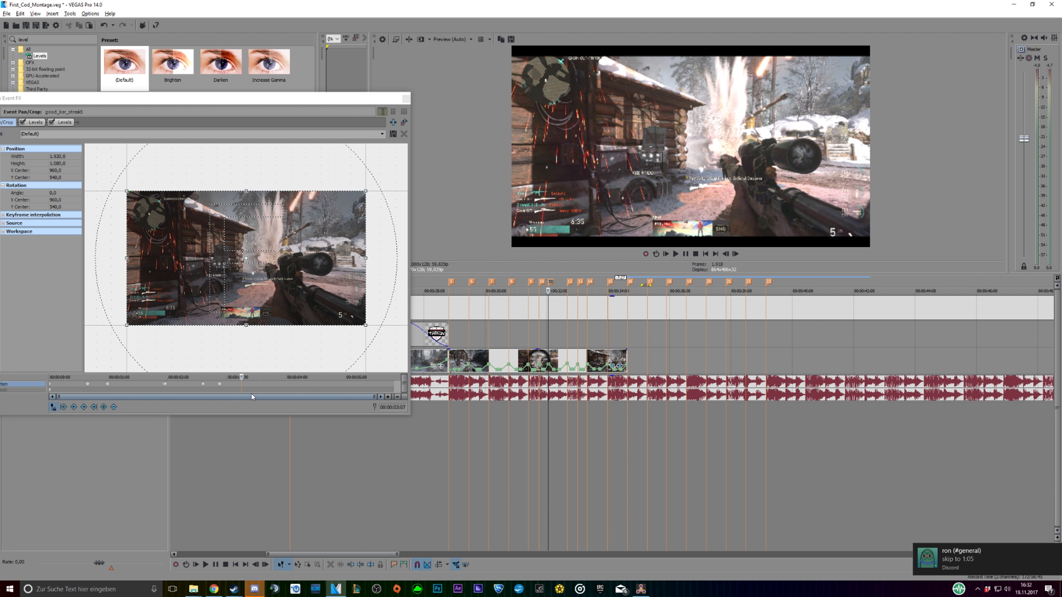
pyautogui.click(104, 407)
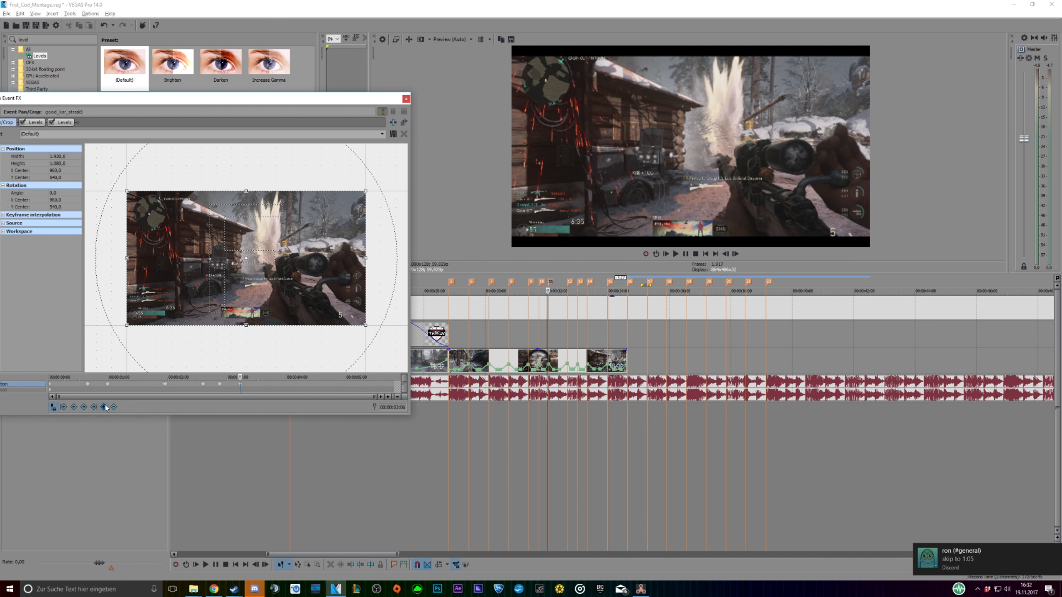
pyautogui.press('Right')
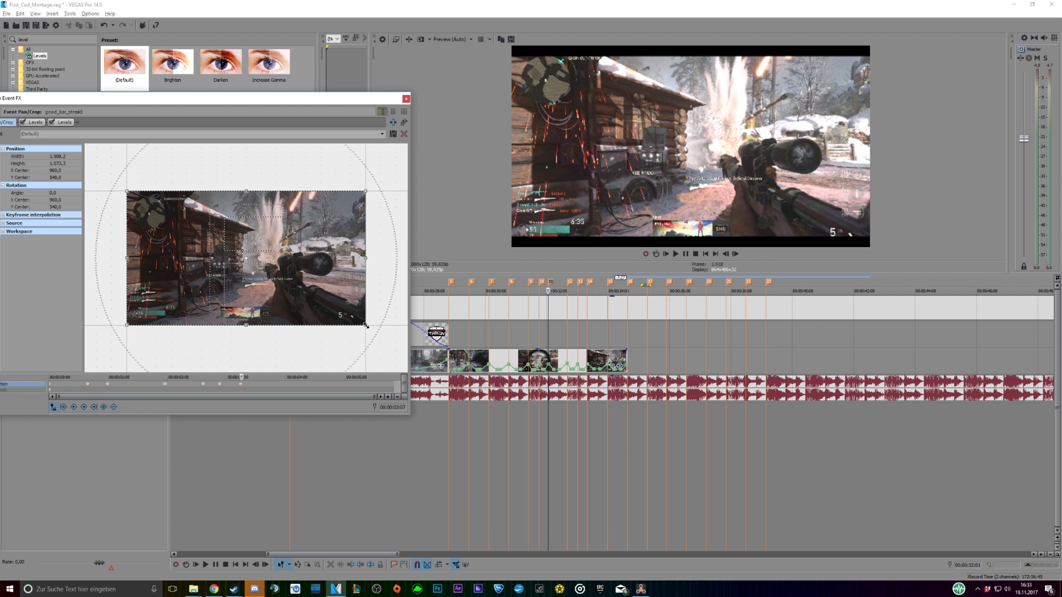
pyautogui.moveTo(366, 326); pyautogui.dragTo(364, 325)
pyautogui.moveTo(380, 270); pyautogui.dragTo(379, 272)
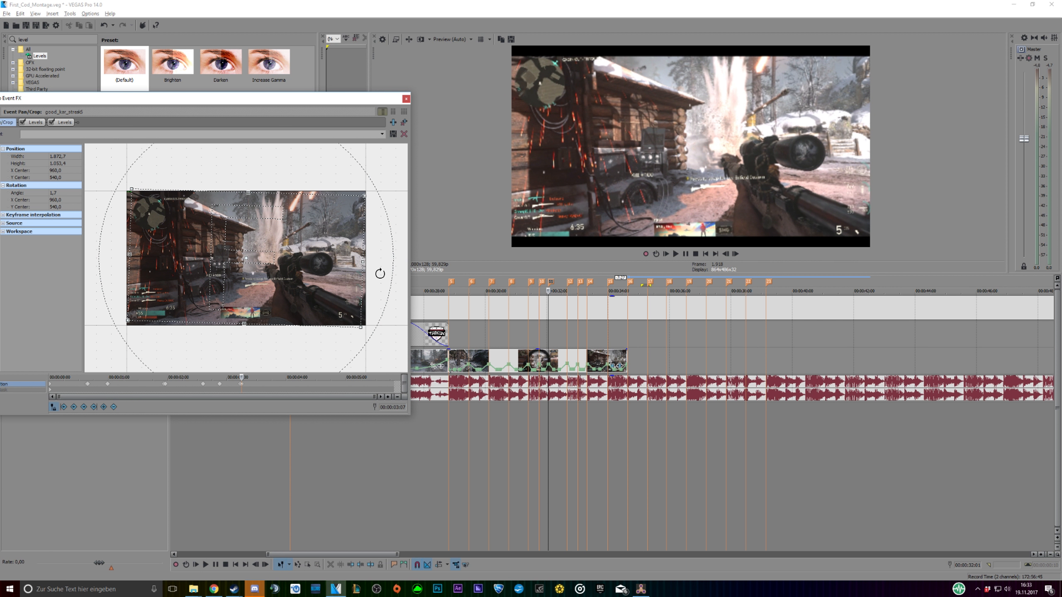
# At the 00:00:32:20 marker, shift the frame's centre to about 953,3 by 510,1 and rotate it about -0,8 degrees, restoring it at 00:00:32:29
pyautogui.click(572, 285)
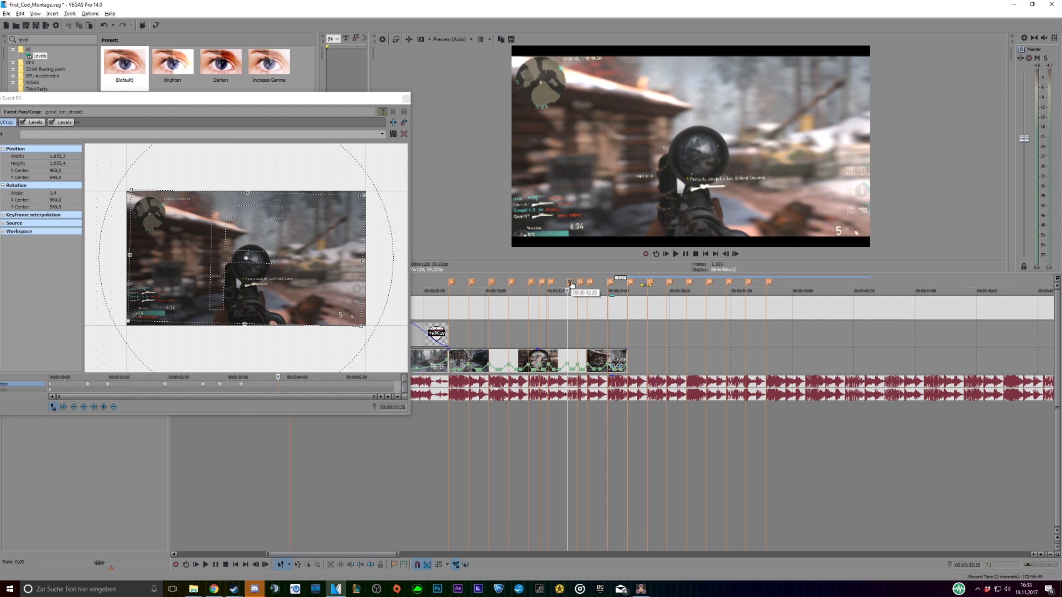
pyautogui.moveTo(333, 295); pyautogui.dragTo(373, 280)
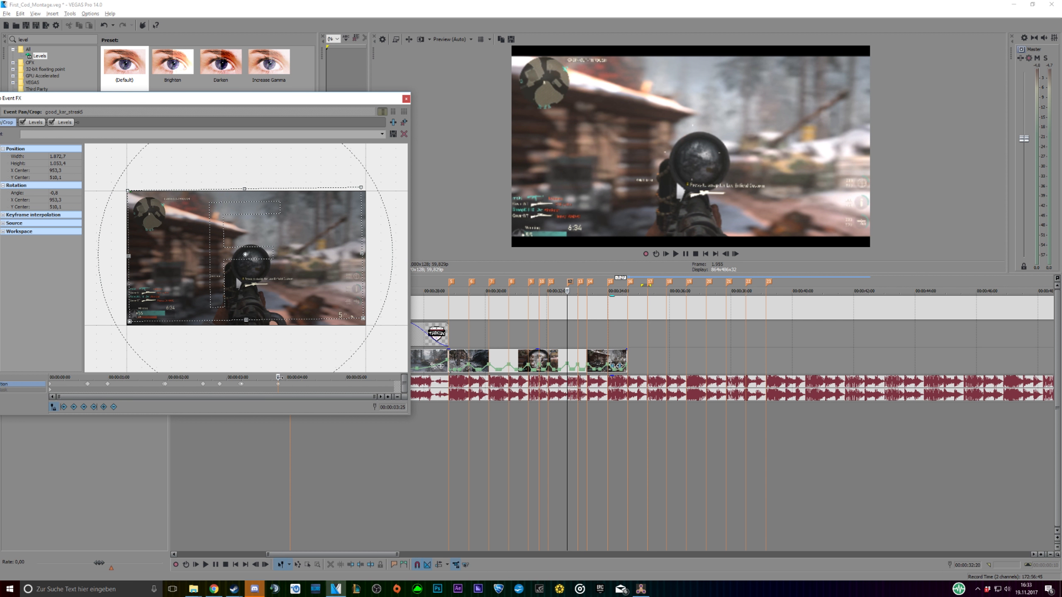
pyautogui.press('Right')
pyautogui.press('Right')
pyautogui.press('Right')
pyautogui.press('Right')
pyautogui.press('Right')
pyautogui.press('Right')
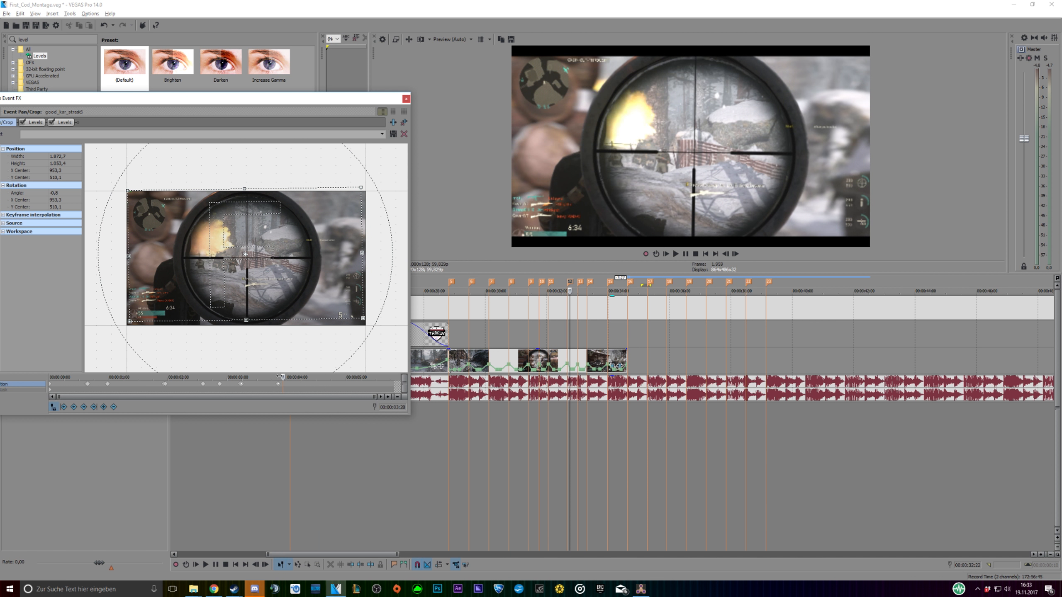
pyautogui.press('Right')
pyautogui.press('Right')
pyautogui.press('Right')
pyautogui.press('Right')
pyautogui.press('Right')
pyautogui.press('Right')
pyautogui.press('Right')
pyautogui.press('Right')
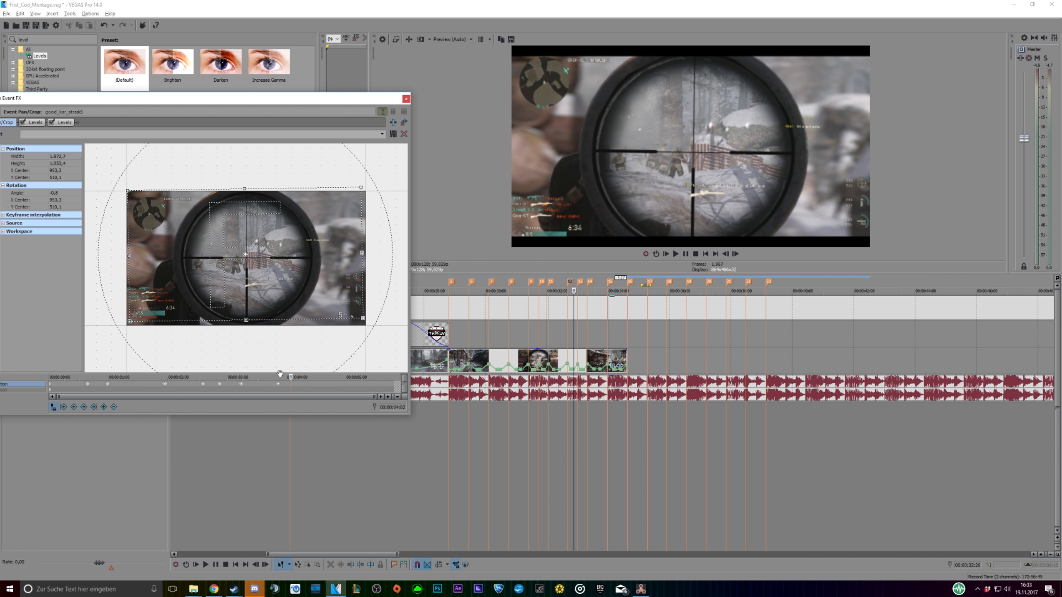
pyautogui.press('Right')
pyautogui.press('Right')
pyautogui.press('Right')
pyautogui.press('Right')
pyautogui.press('Right')
pyautogui.rightClick(267, 301)
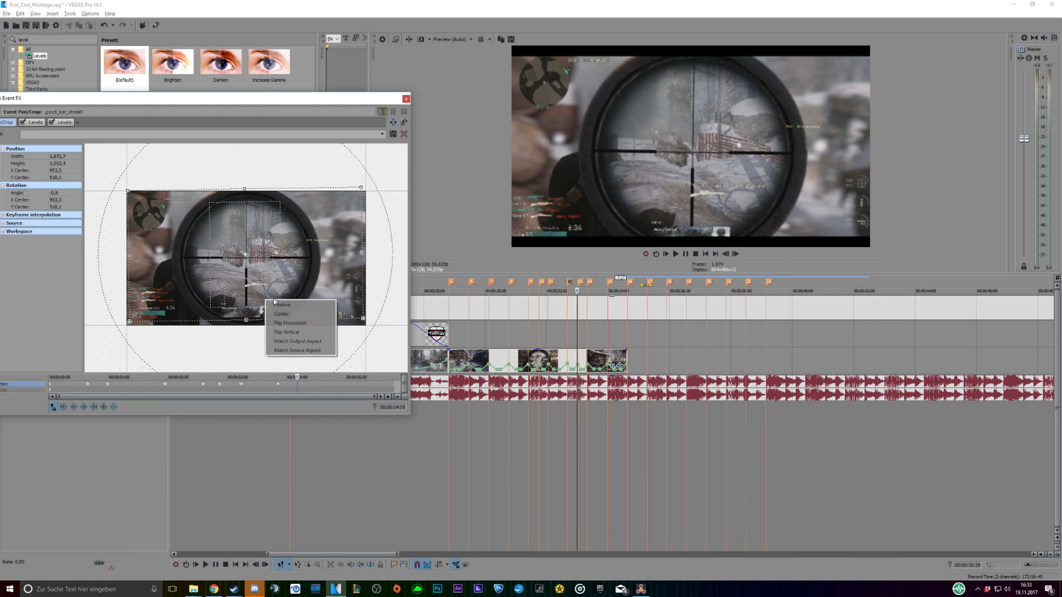
pyautogui.click(295, 306)
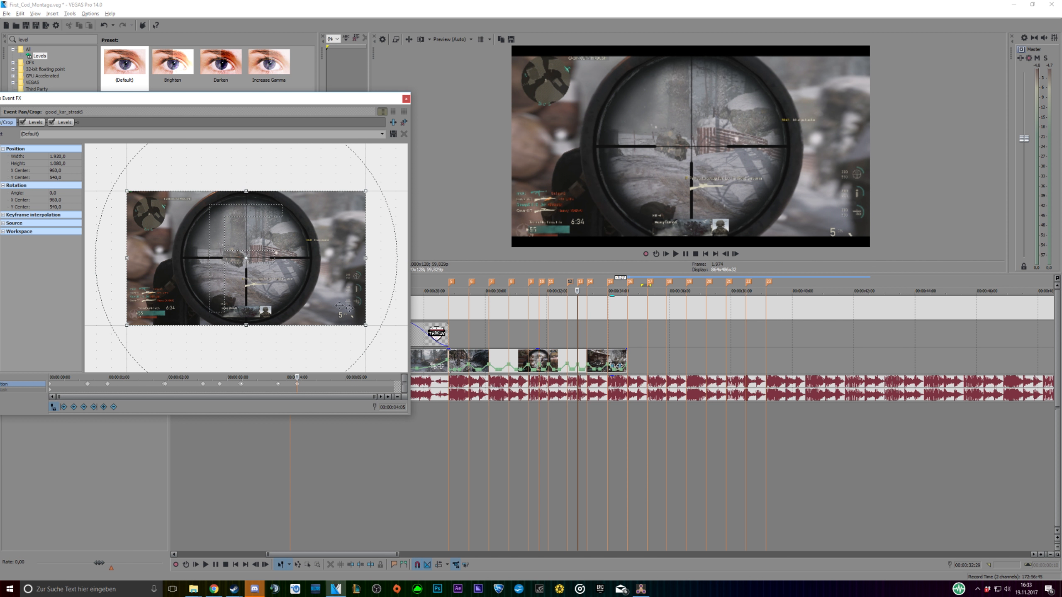
# Add a keyframe just before the 00:00:33:09 marker, and at the marker shrink the frame to about 1.837,2 by 1.033,4 rotated about 2,2 degrees
pyautogui.click(582, 284)
pyautogui.click(590, 283)
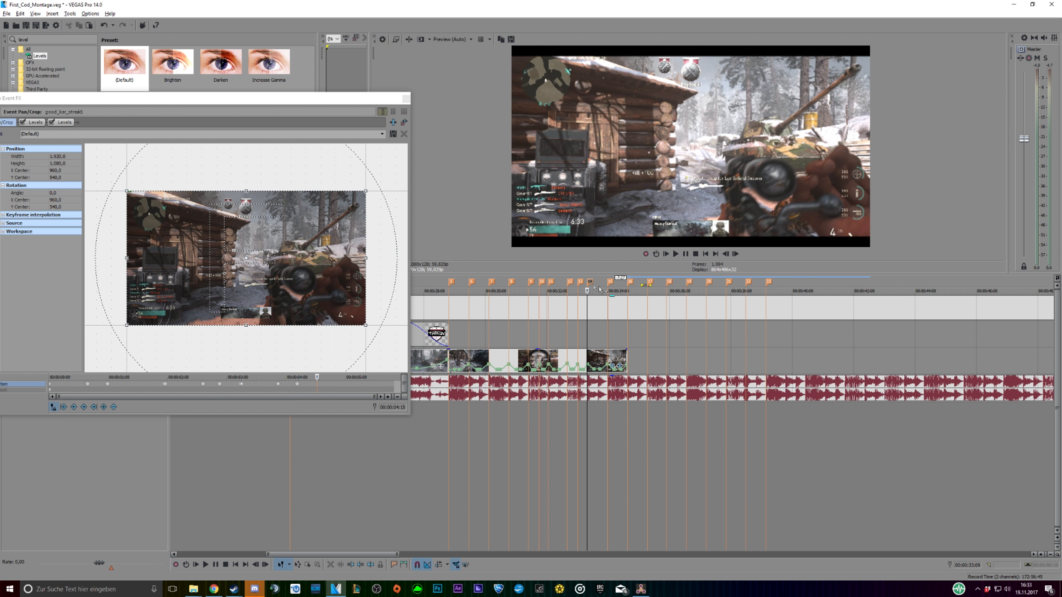
pyautogui.press('Left')
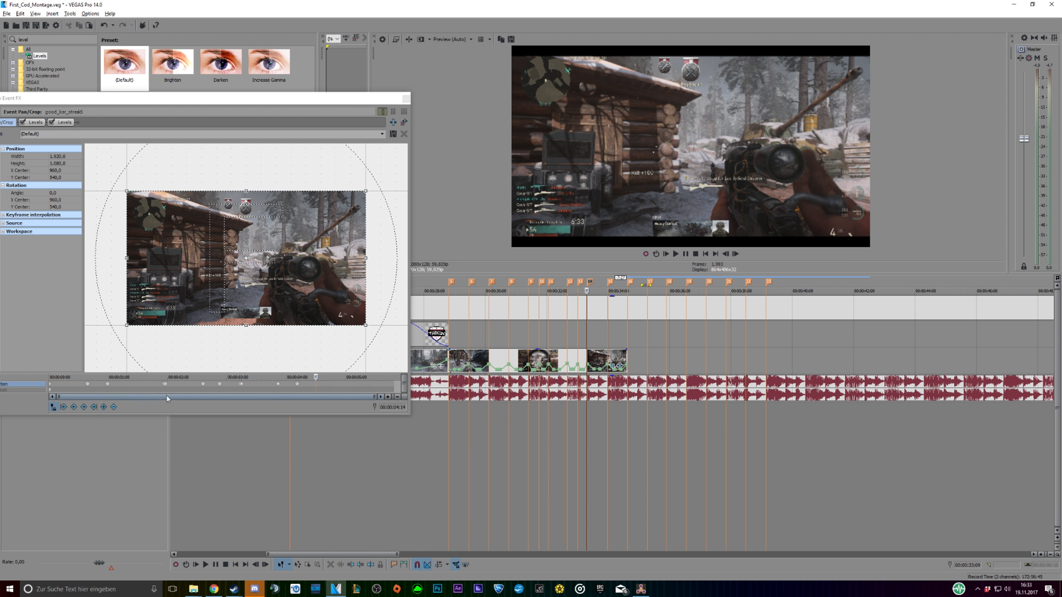
pyautogui.click(103, 408)
pyautogui.press('Right')
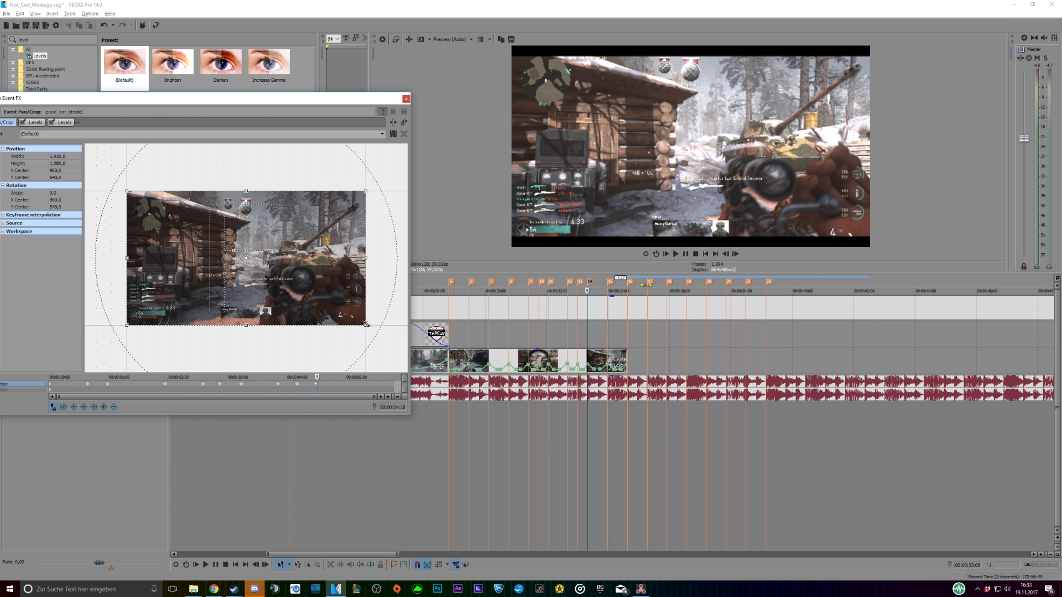
pyautogui.moveTo(366, 324); pyautogui.dragTo(363, 320)
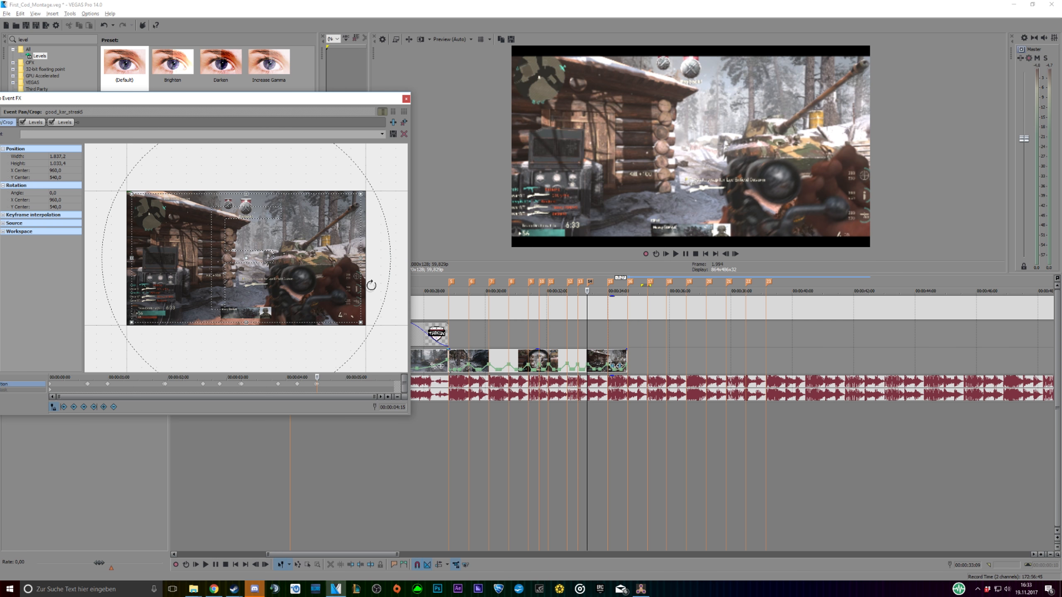
pyautogui.moveTo(371, 284); pyautogui.dragTo(370, 289)
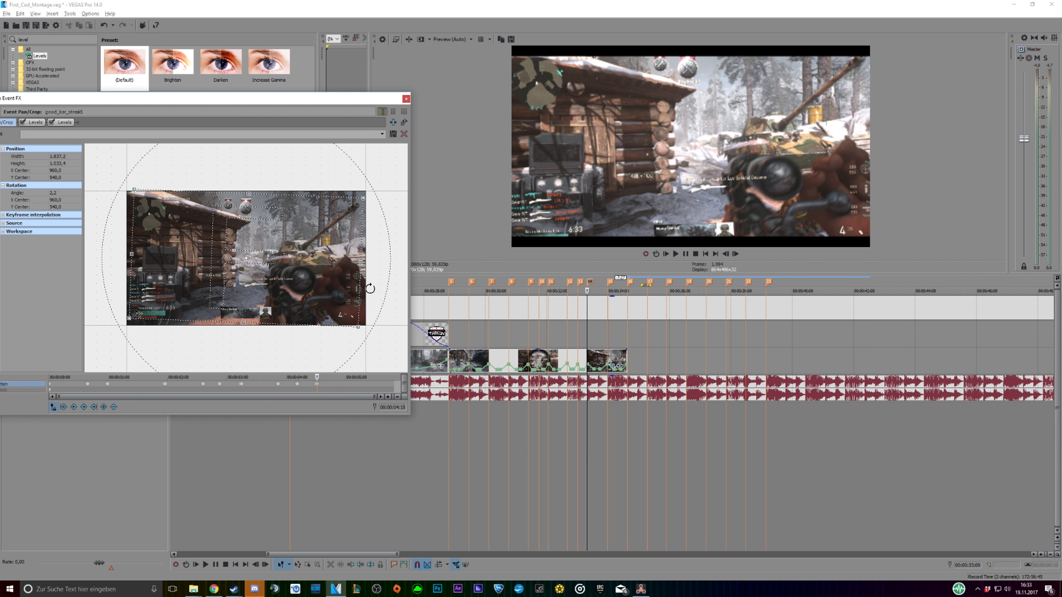
# Restore the Pan/Crop frame at project time 00:00:33:18 and close the event's Pan/Crop window
pyautogui.click(610, 285)
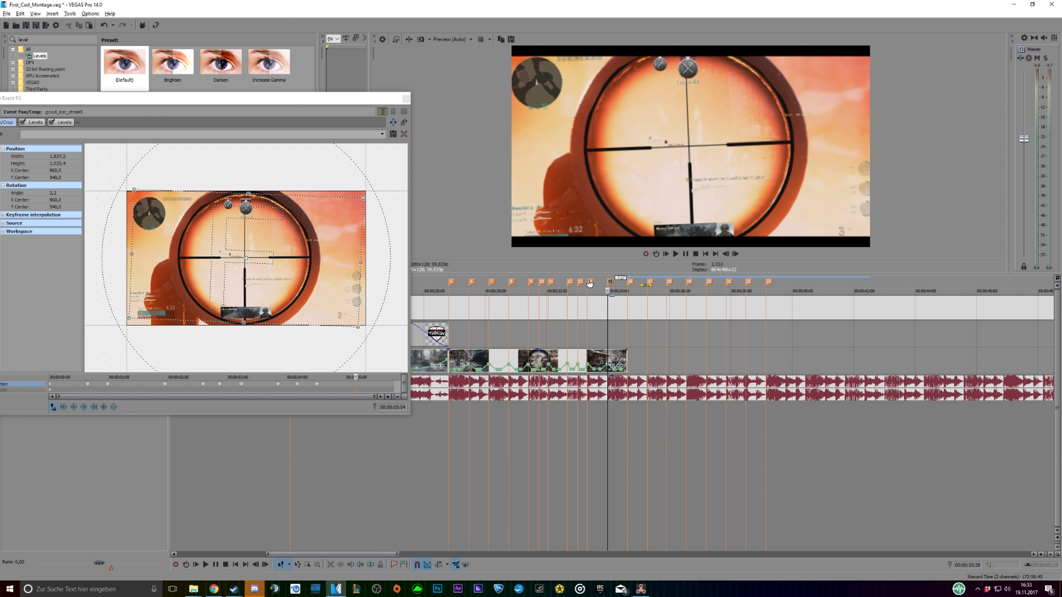
pyautogui.click(590, 283)
pyautogui.moveTo(317, 377); pyautogui.dragTo(319, 377)
pyautogui.press('Right')
pyautogui.press('Right')
pyautogui.press('Right')
pyautogui.press('Right')
pyautogui.press('Right')
pyautogui.press('Right')
pyautogui.press('Right')
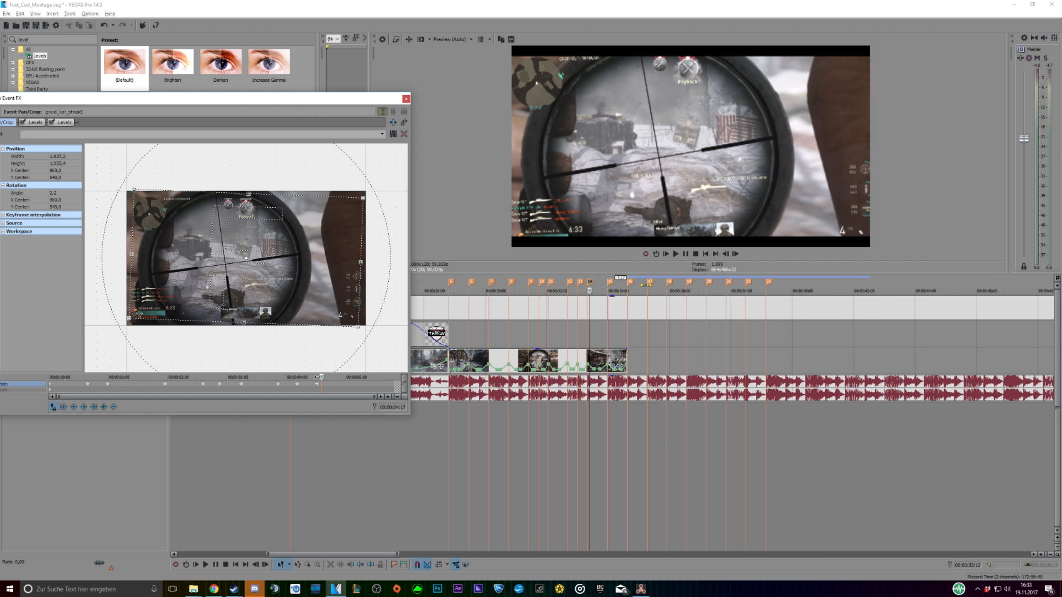
pyautogui.press('Right')
pyautogui.press('Right')
pyautogui.press('Right')
pyautogui.press('Right')
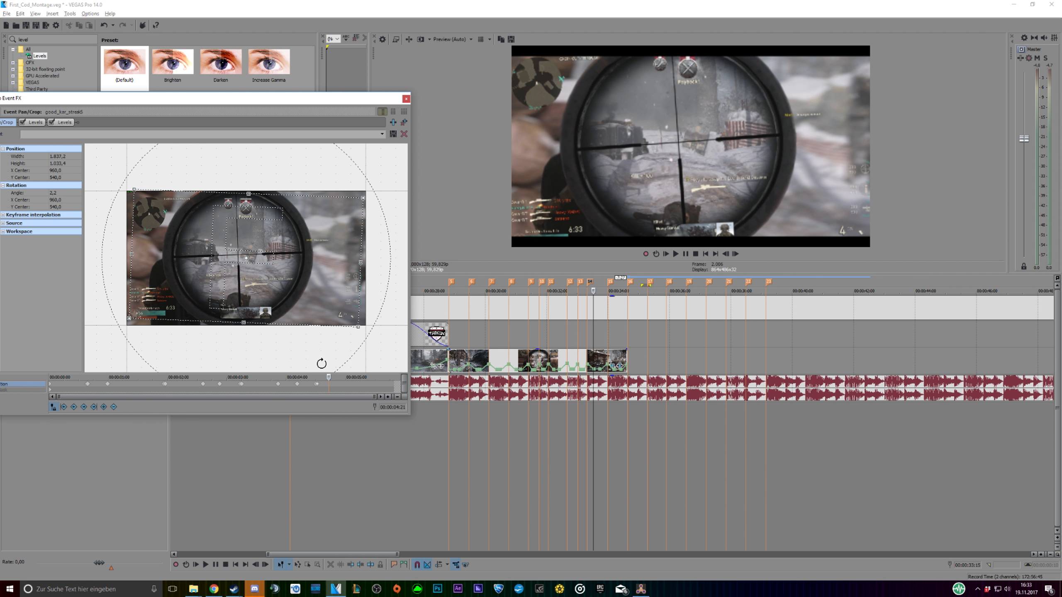
pyautogui.press('Right')
pyautogui.press('Right')
pyautogui.rightClick(289, 276)
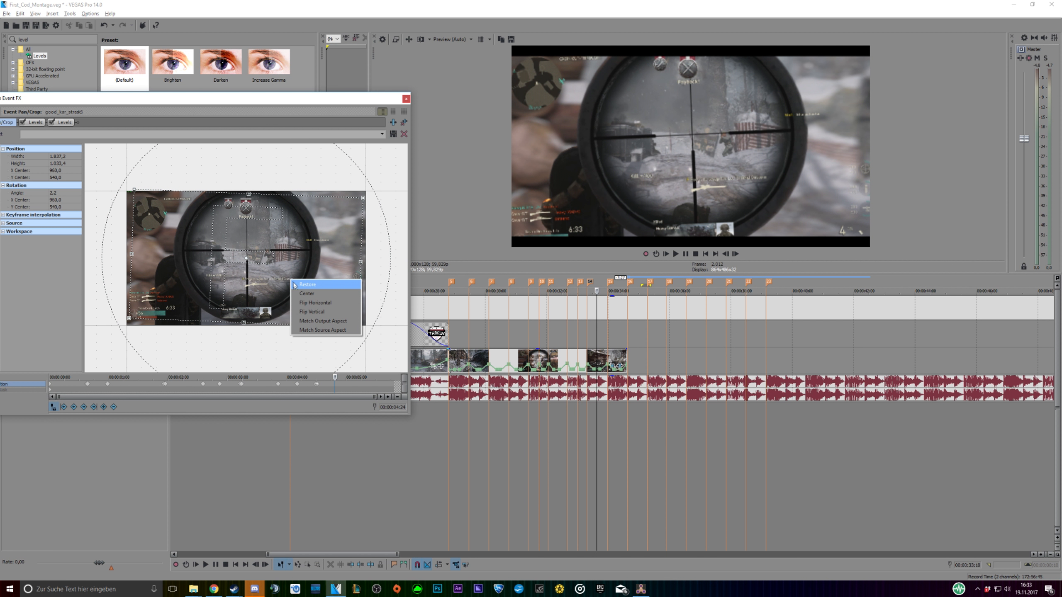
pyautogui.click(296, 286)
pyautogui.click(406, 100)
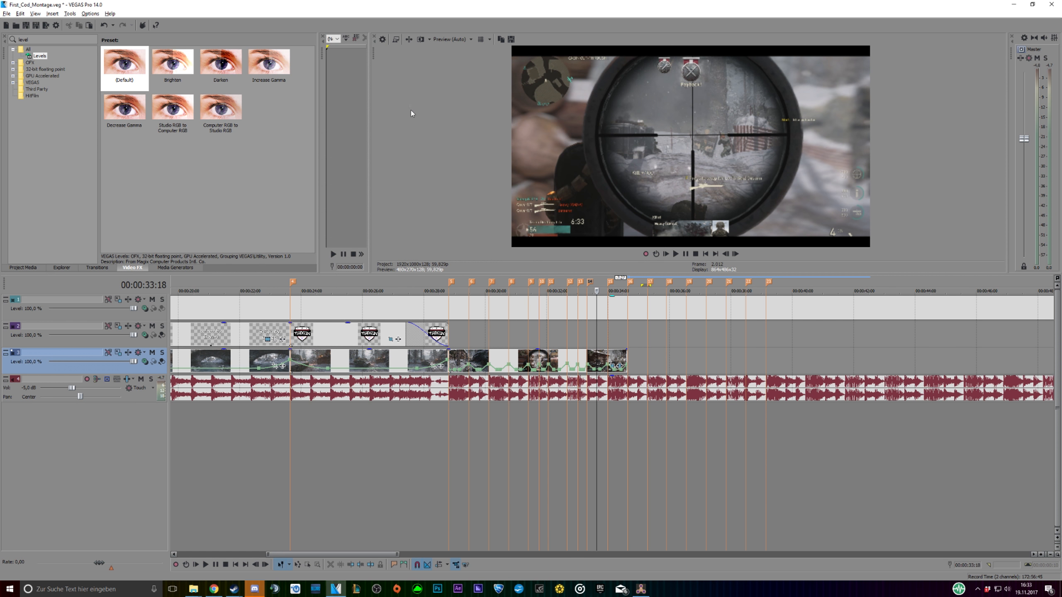
# Play the gameplay clip from its start at 00:00:28:24 to check the zoom shakes, and look over the montage timeline
pyautogui.click(449, 408)
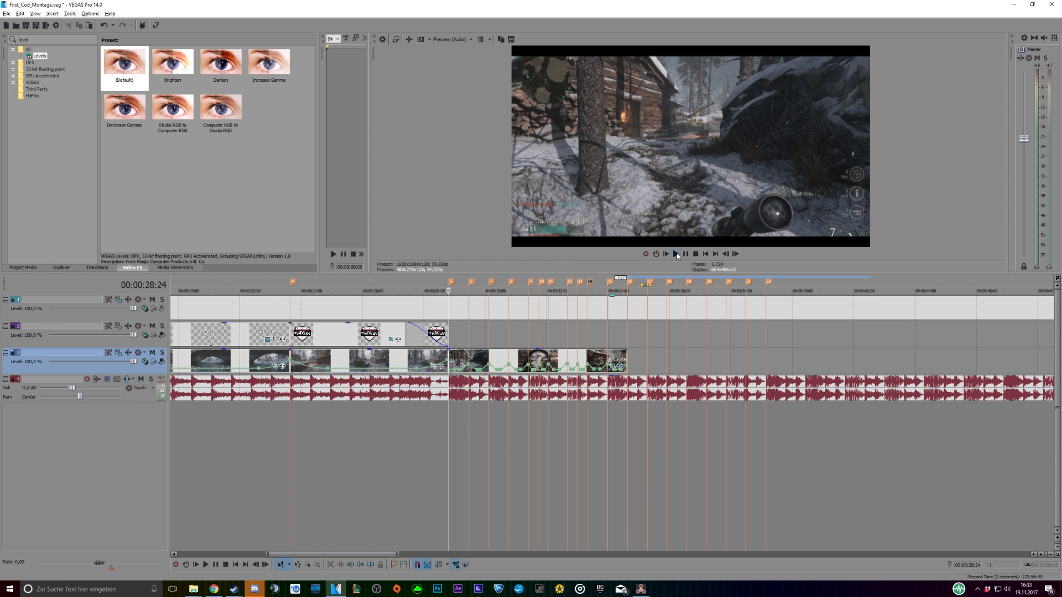
pyautogui.click(676, 253)
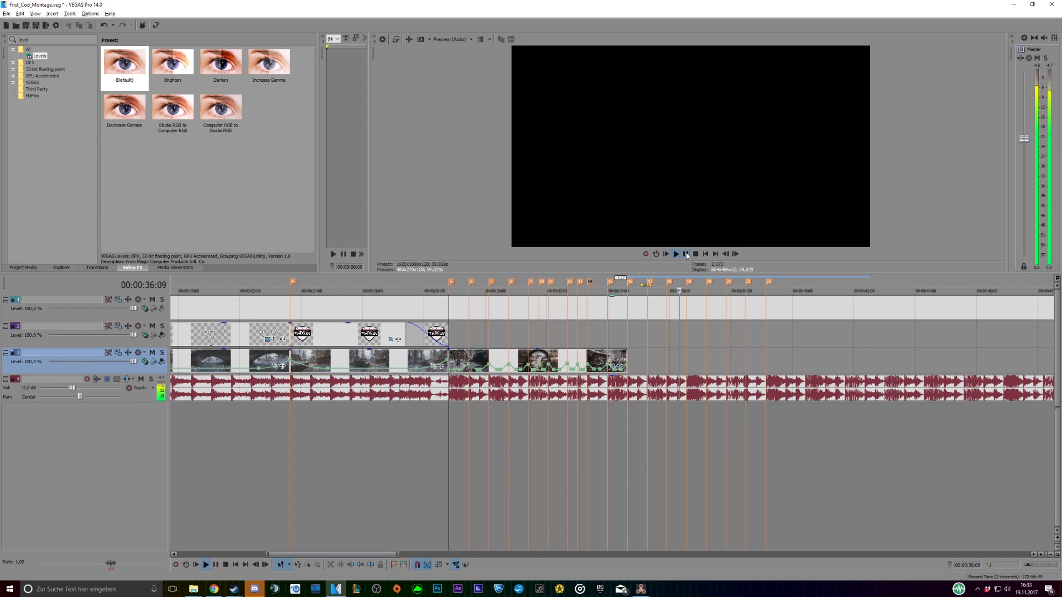
pyautogui.click(686, 254)
pyautogui.scroll(-4, 655, 451)
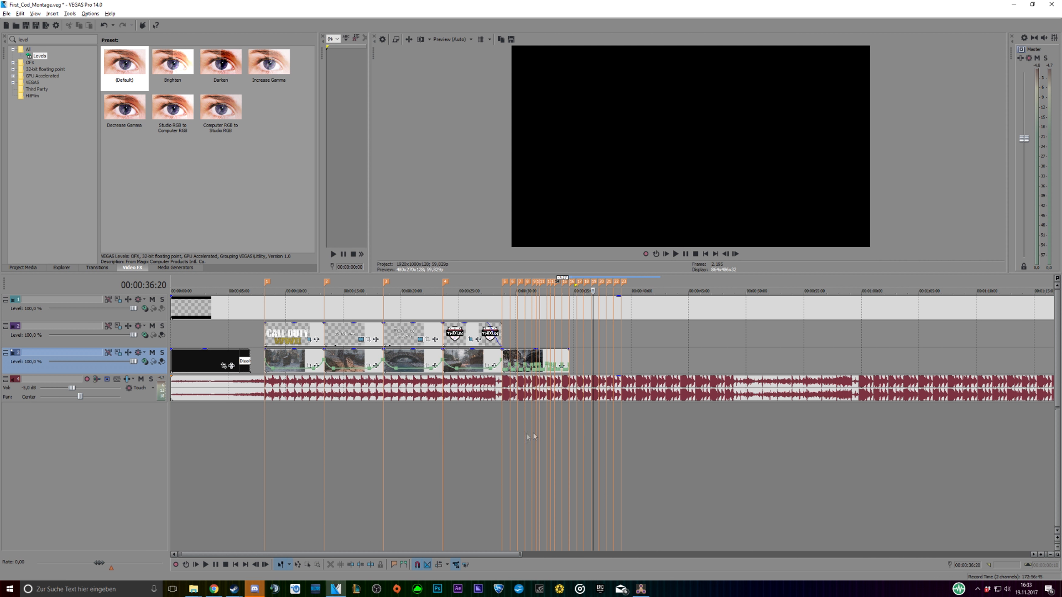
pyautogui.click(553, 418)
pyautogui.scroll(3, 582, 453)
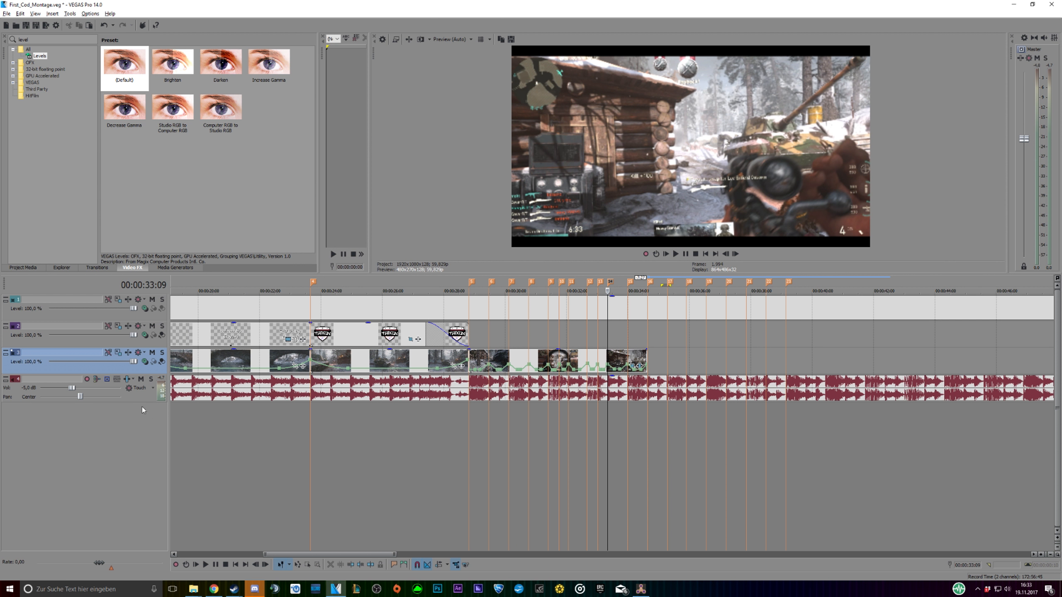
pyautogui.click(469, 439)
pyautogui.scroll(-2, 421, 455)
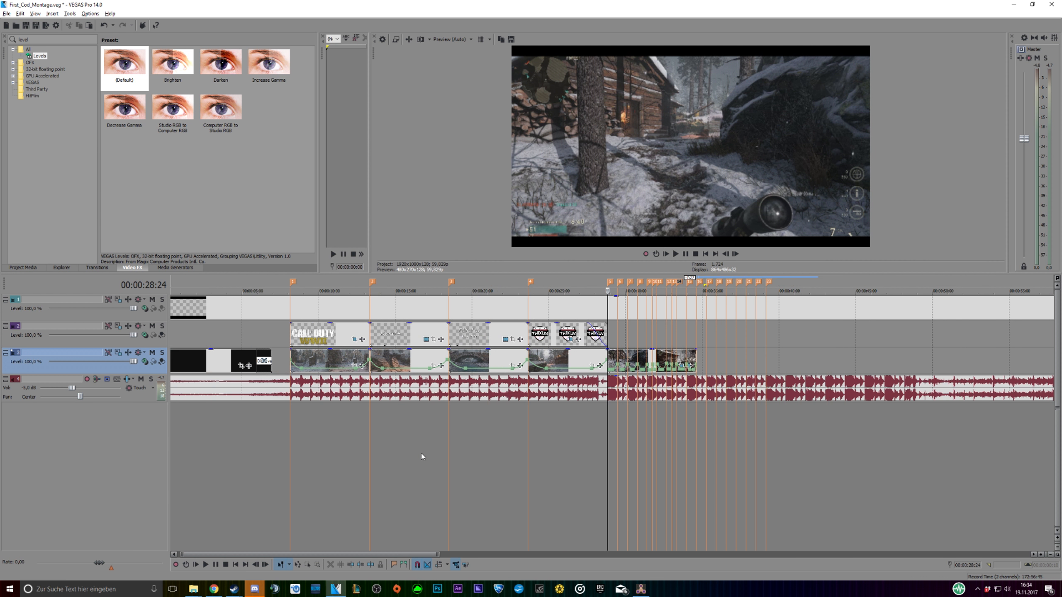
# Clear the Video FX search, apply the default Color Corrector to the gameplay video track and choose its Red Highlight preset
pyautogui.click(331, 437)
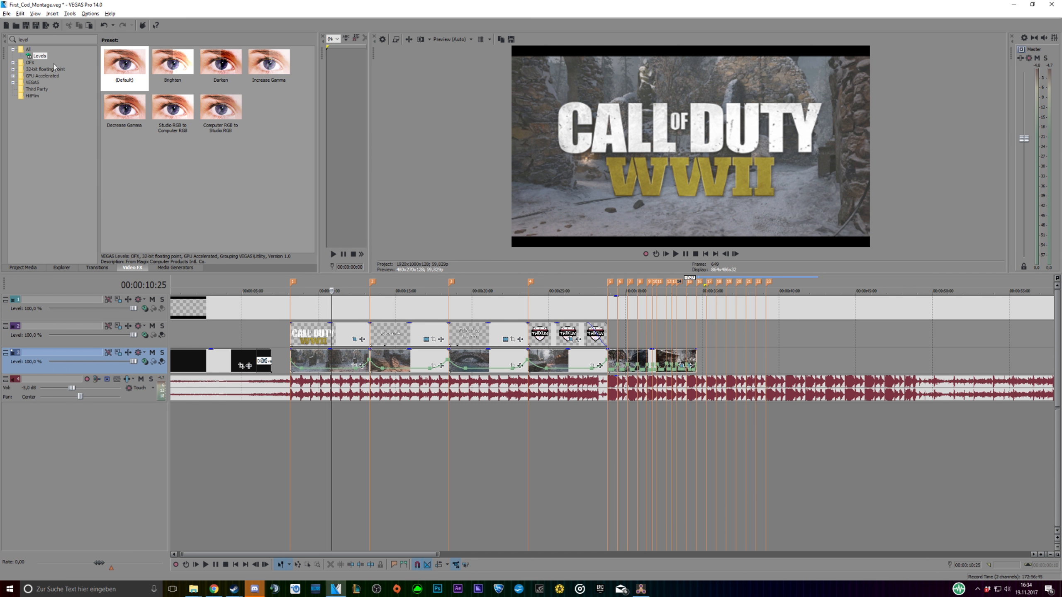
pyautogui.moveTo(42, 40); pyautogui.dragTo(2, 42)
pyautogui.press('BackSpace')
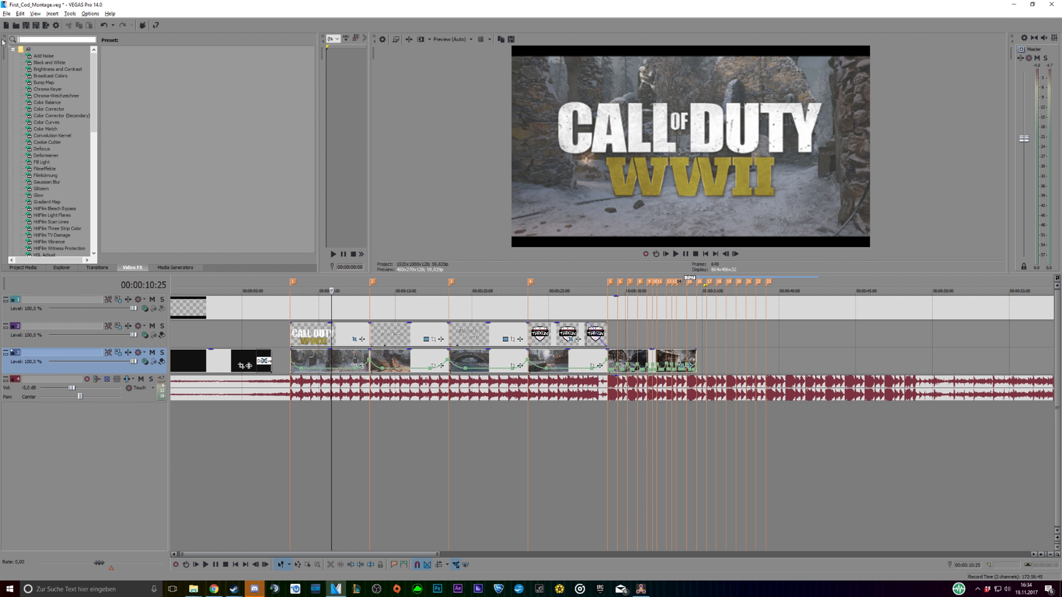
pyautogui.click(61, 108)
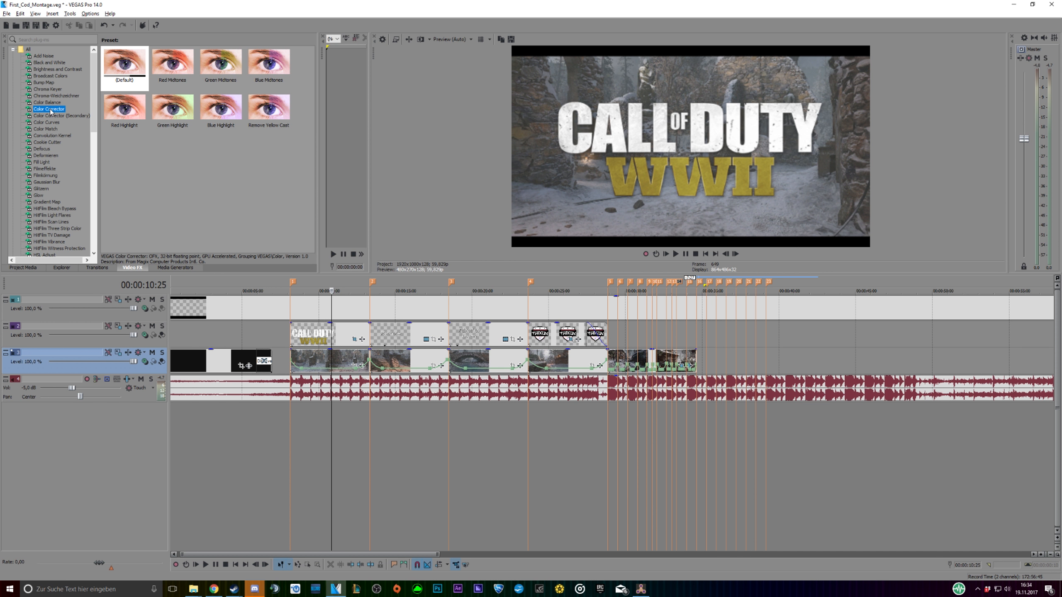
pyautogui.moveTo(127, 69); pyautogui.dragTo(155, 364)
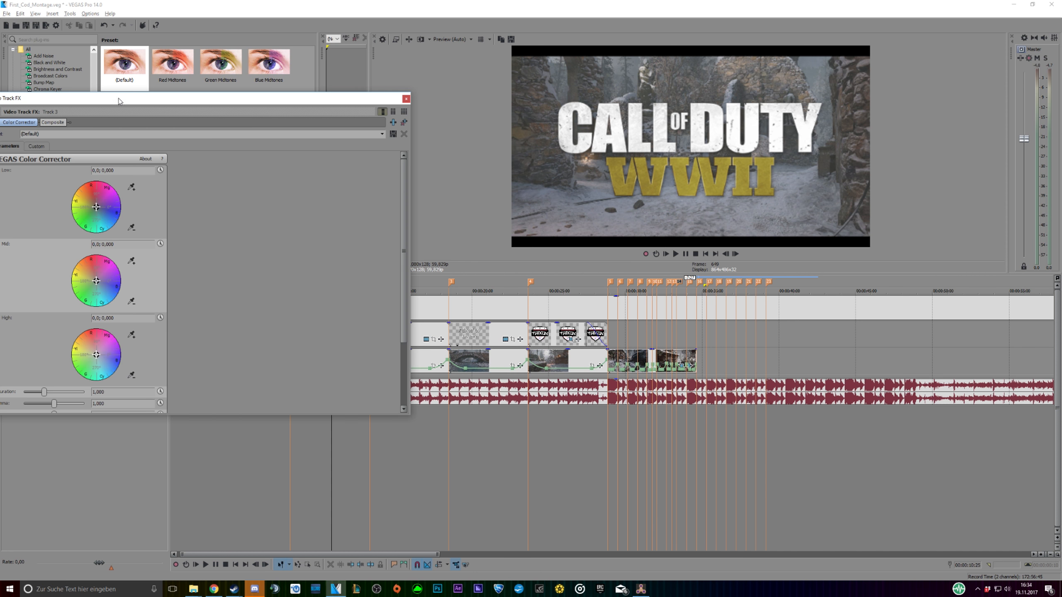
pyautogui.moveTo(119, 100); pyautogui.dragTo(174, 98)
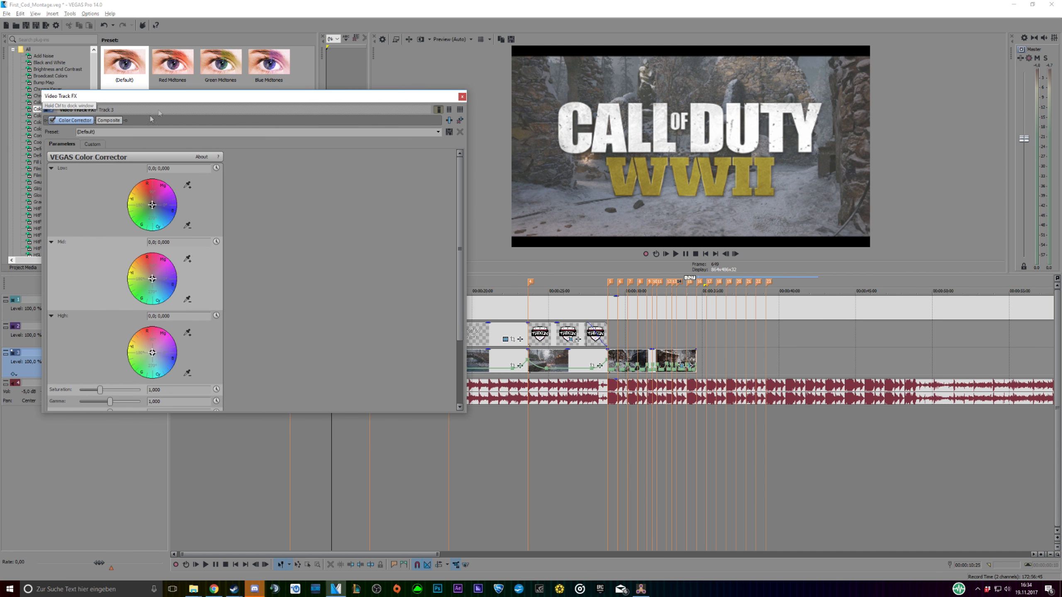
pyautogui.click(438, 132)
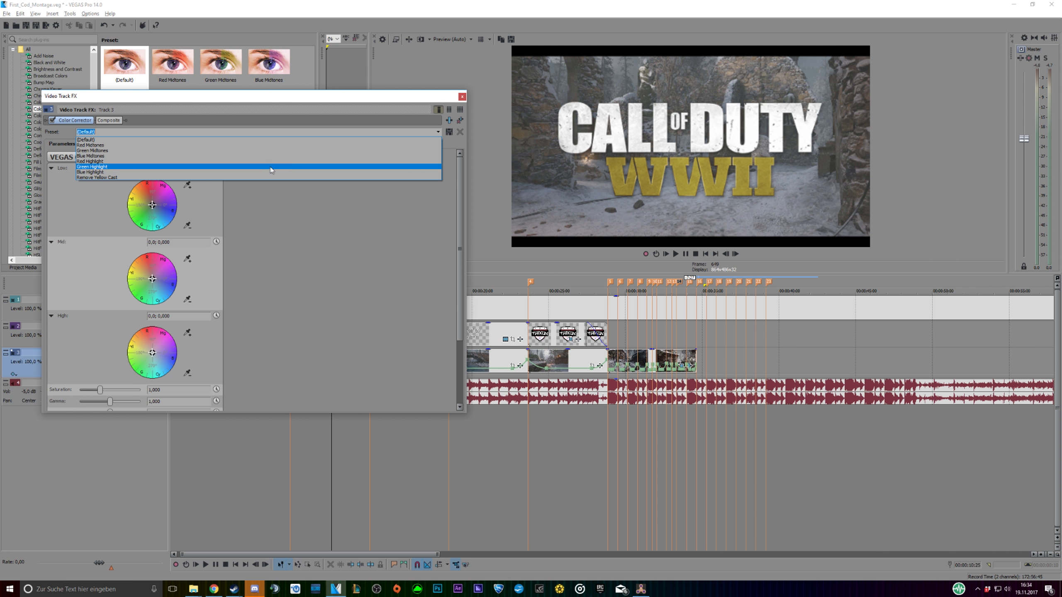
pyautogui.click(247, 161)
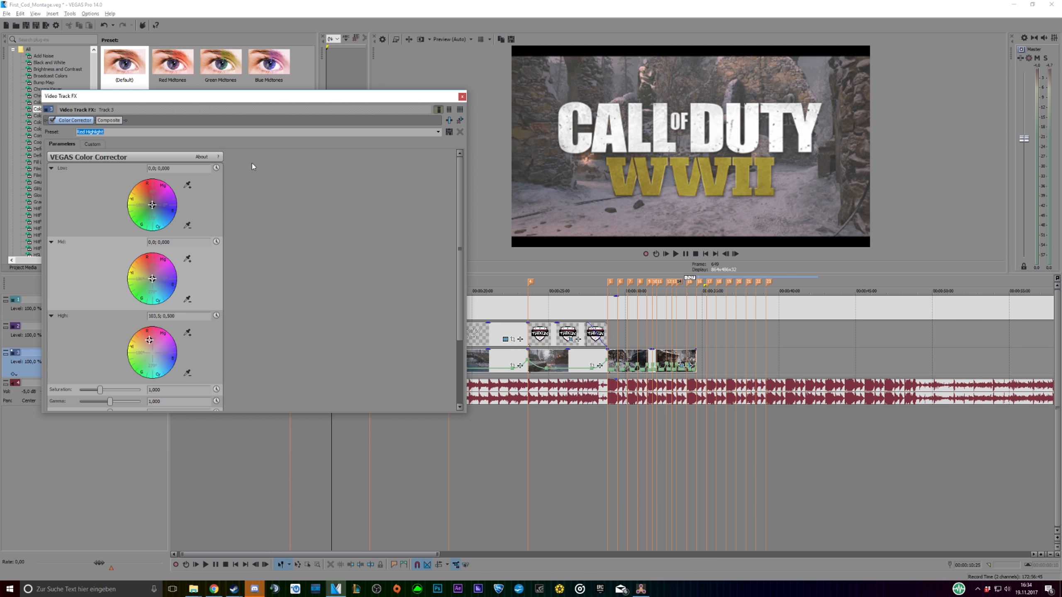
# Check the Color Corrector's look on the gameplay frame at 00:00:30:07, reviewing the track's effect settings and closing their window
pyautogui.click(462, 97)
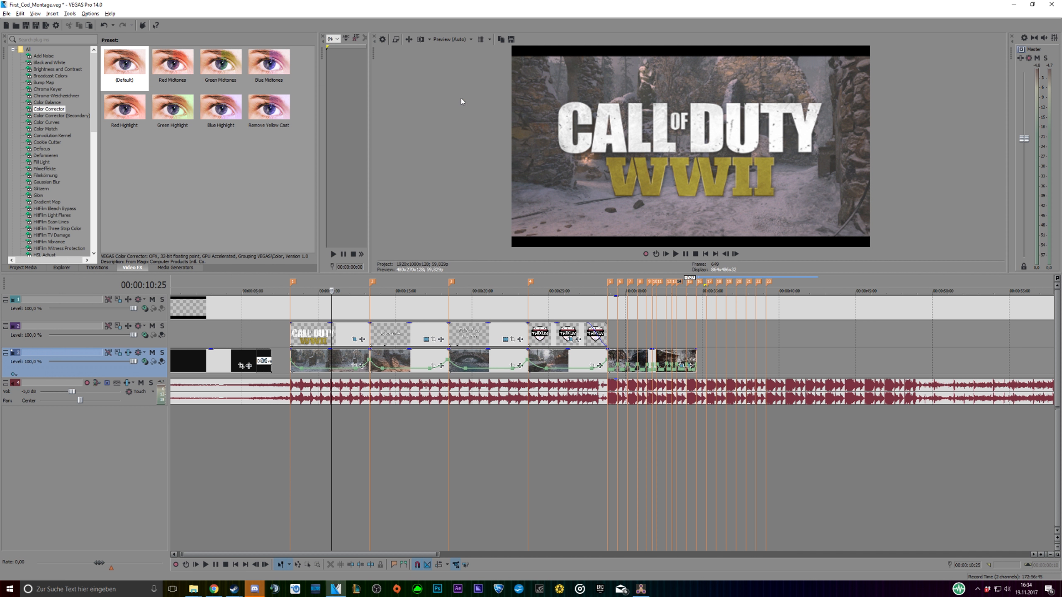
pyautogui.click(581, 425)
pyautogui.click(627, 435)
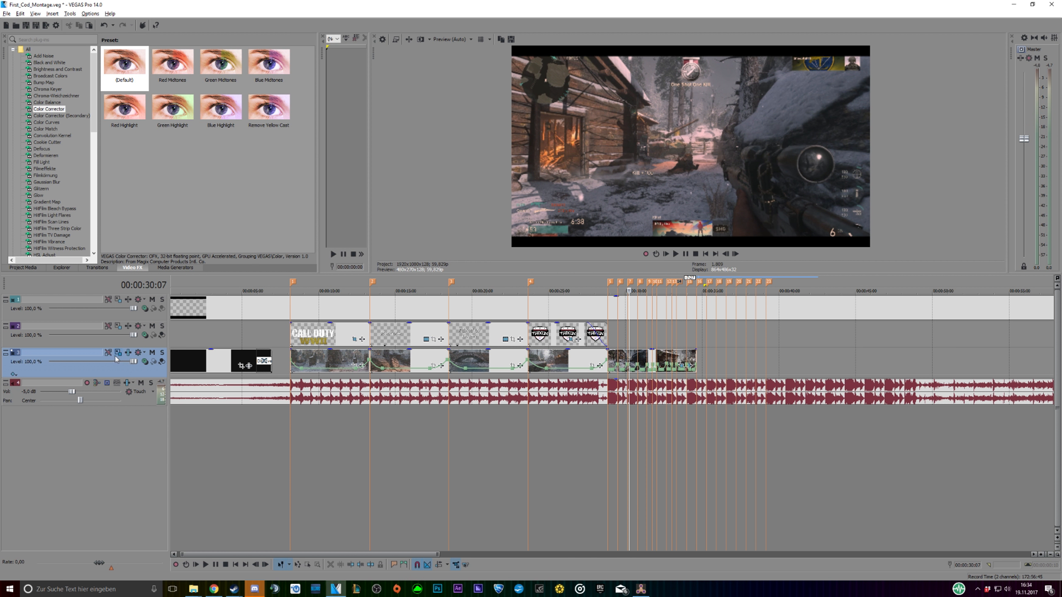
pyautogui.click(128, 353)
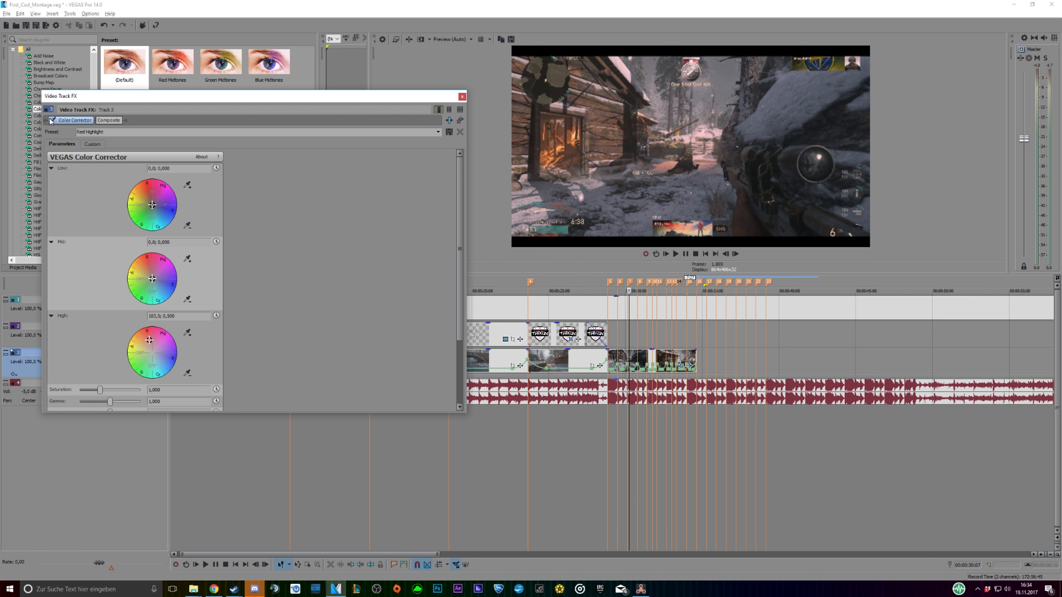
pyautogui.click(462, 97)
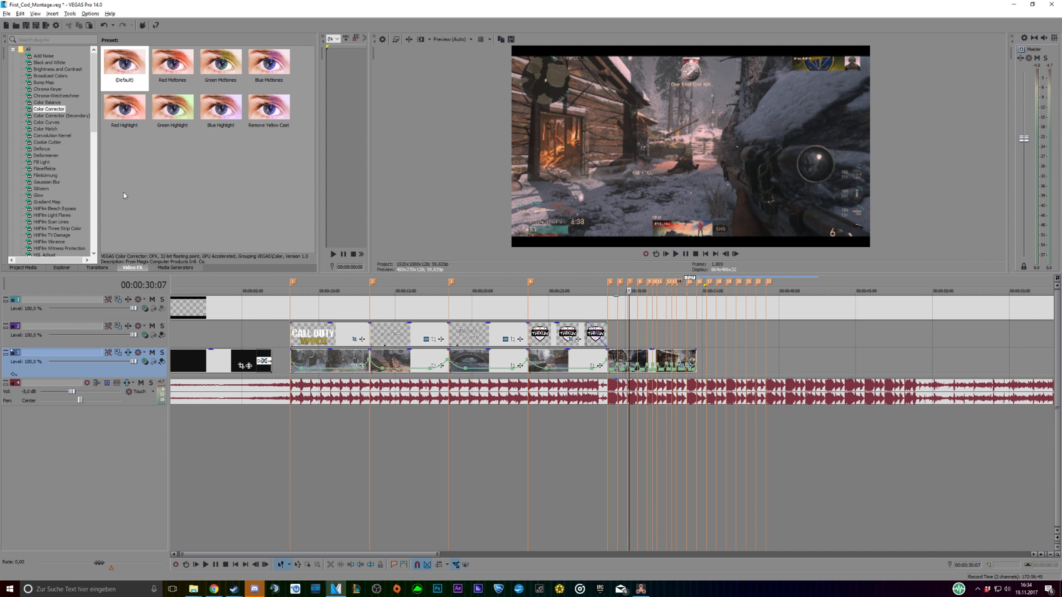
# Add the default Color Curves effect to the gameplay video track and bend its RGB curve into a gentle S, lowering shadows and raising highlights
pyautogui.click(48, 122)
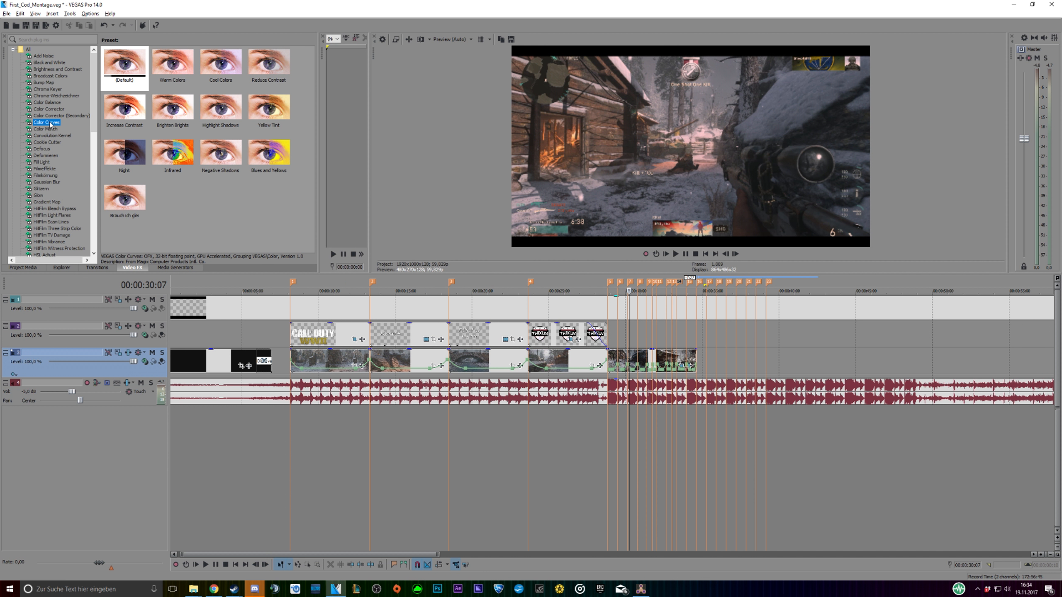
pyautogui.moveTo(50, 124); pyautogui.dragTo(121, 363)
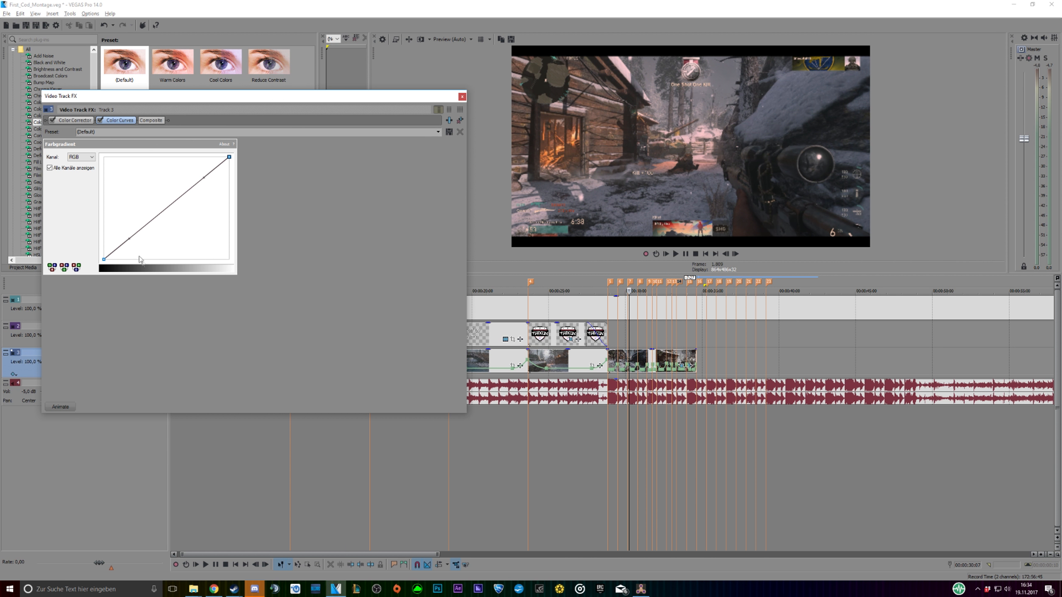
pyautogui.moveTo(129, 240); pyautogui.dragTo(143, 242)
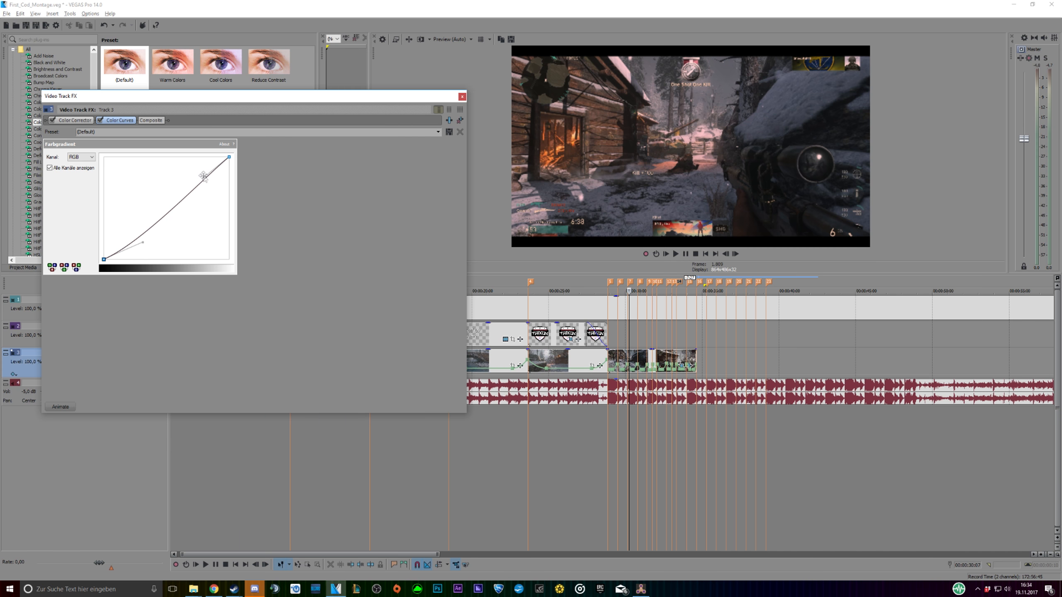
pyautogui.moveTo(202, 177); pyautogui.dragTo(191, 172)
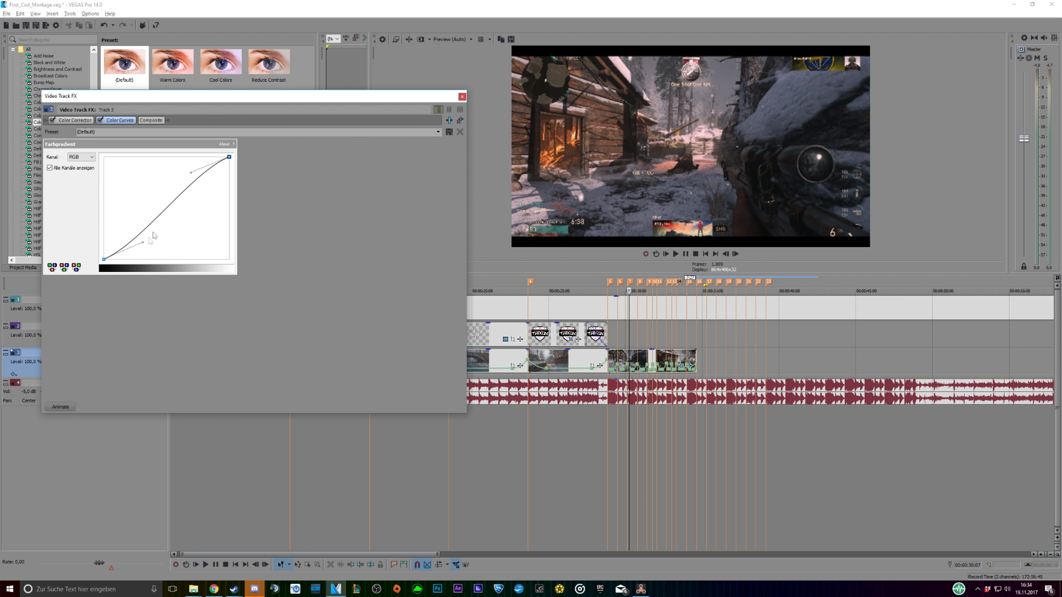
pyautogui.click(462, 97)
# Play the color-corrected gameplay from its start to past its end, and look over the whole montage timeline
pyautogui.scroll(-3, 444, 417)
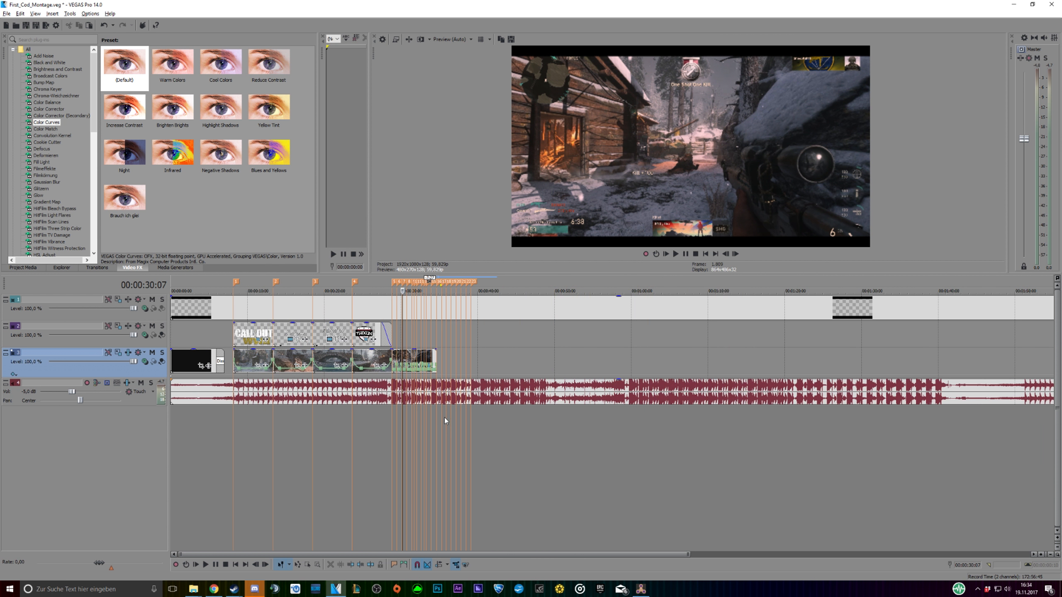
pyautogui.click(394, 432)
pyautogui.click(675, 254)
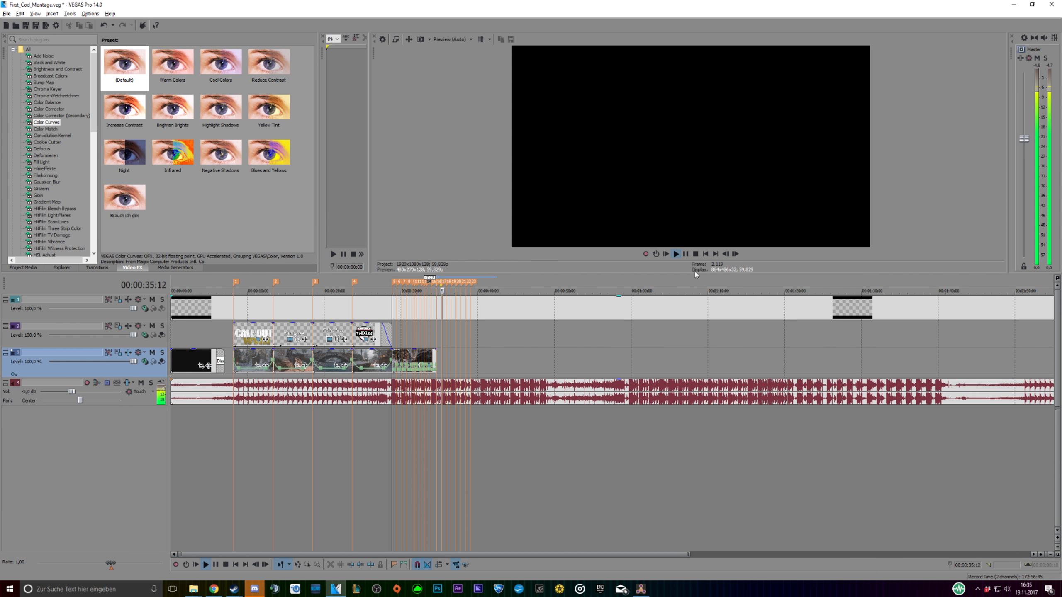
pyautogui.click(685, 254)
pyautogui.scroll(3, 449, 369)
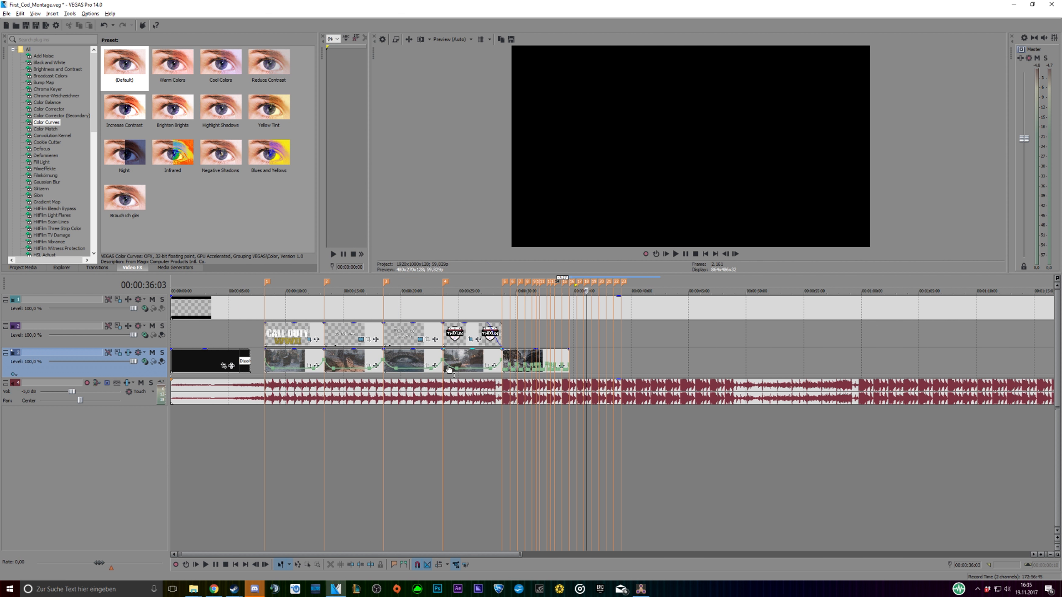
pyautogui.scroll(-5, 448, 369)
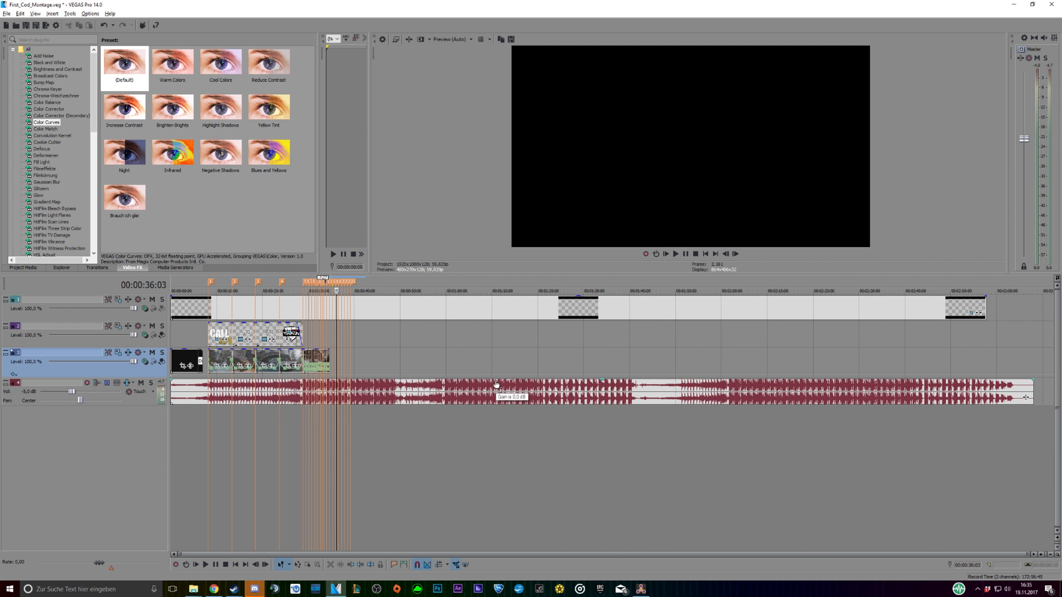